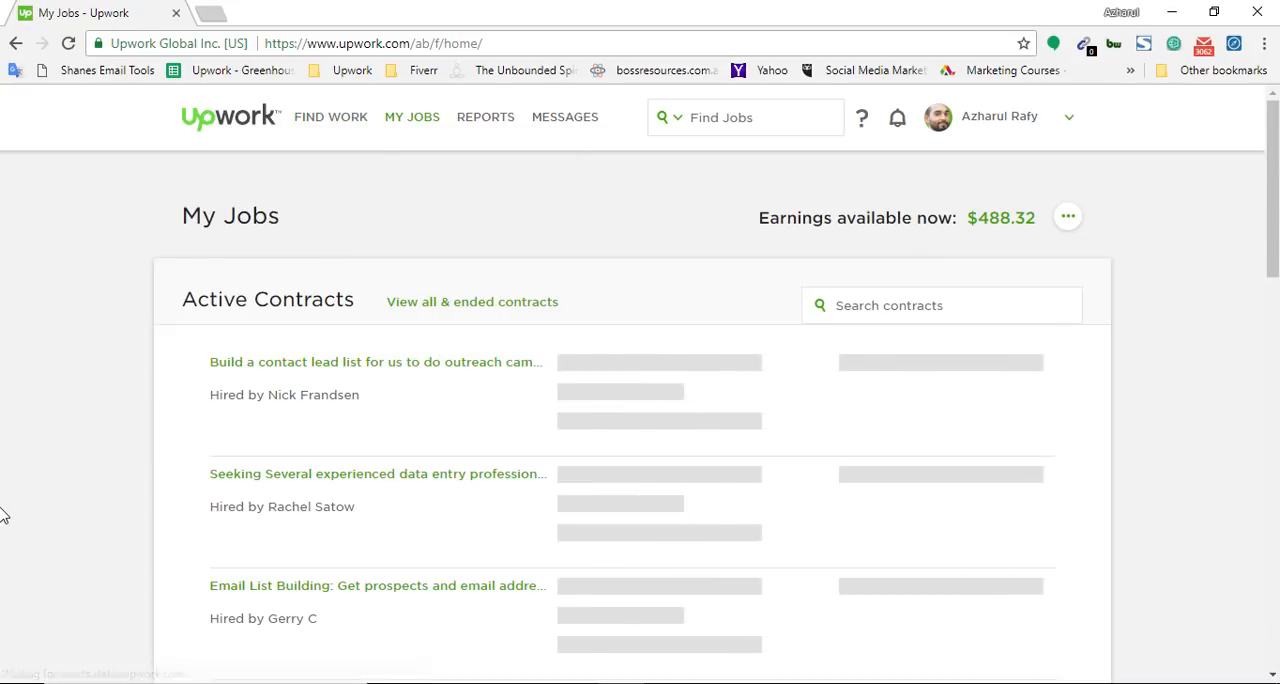
Open the Siftery "Email List Building" contract and load the bookmarked Upwork - Greenhouse spreadsheet in a new tab
scroll(3, 520, down, 2)
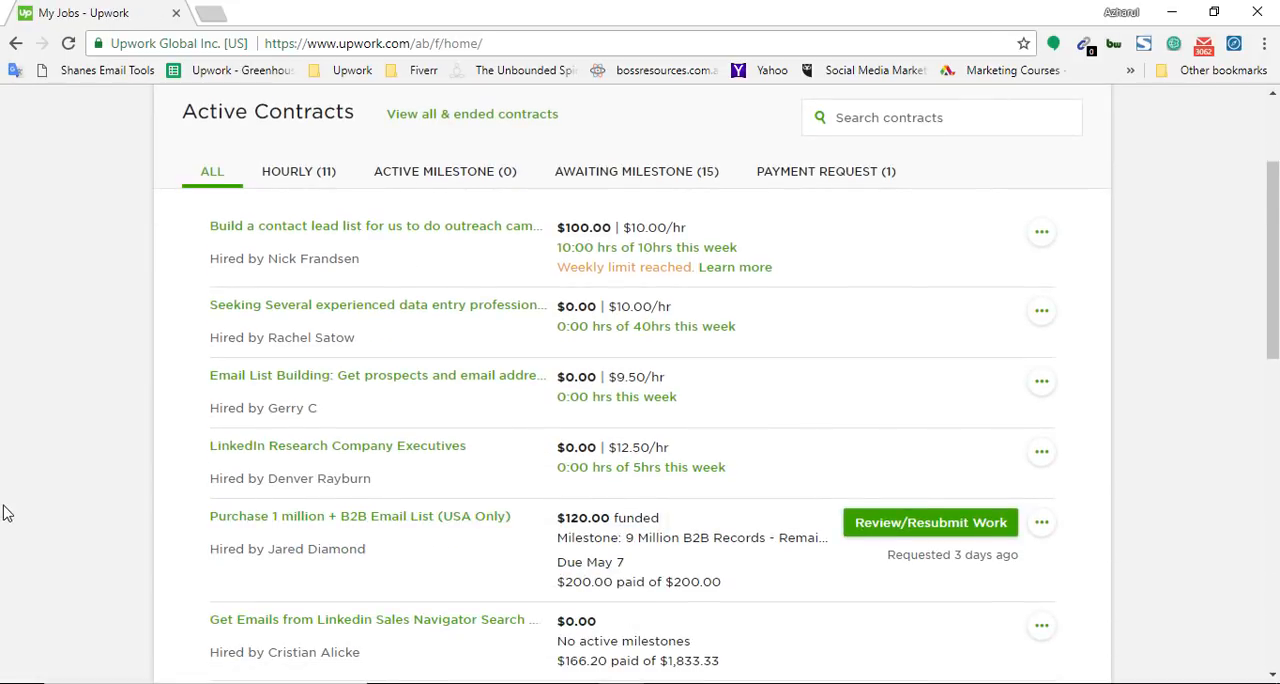
click(445, 389)
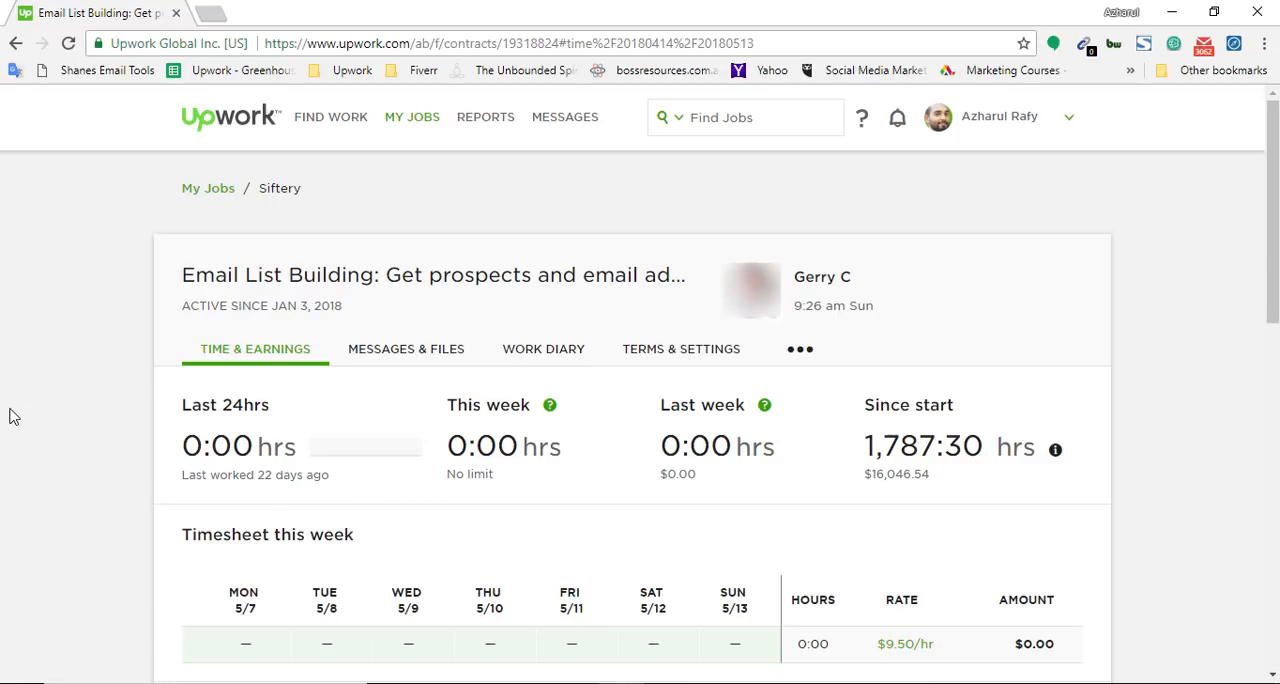
click(211, 15)
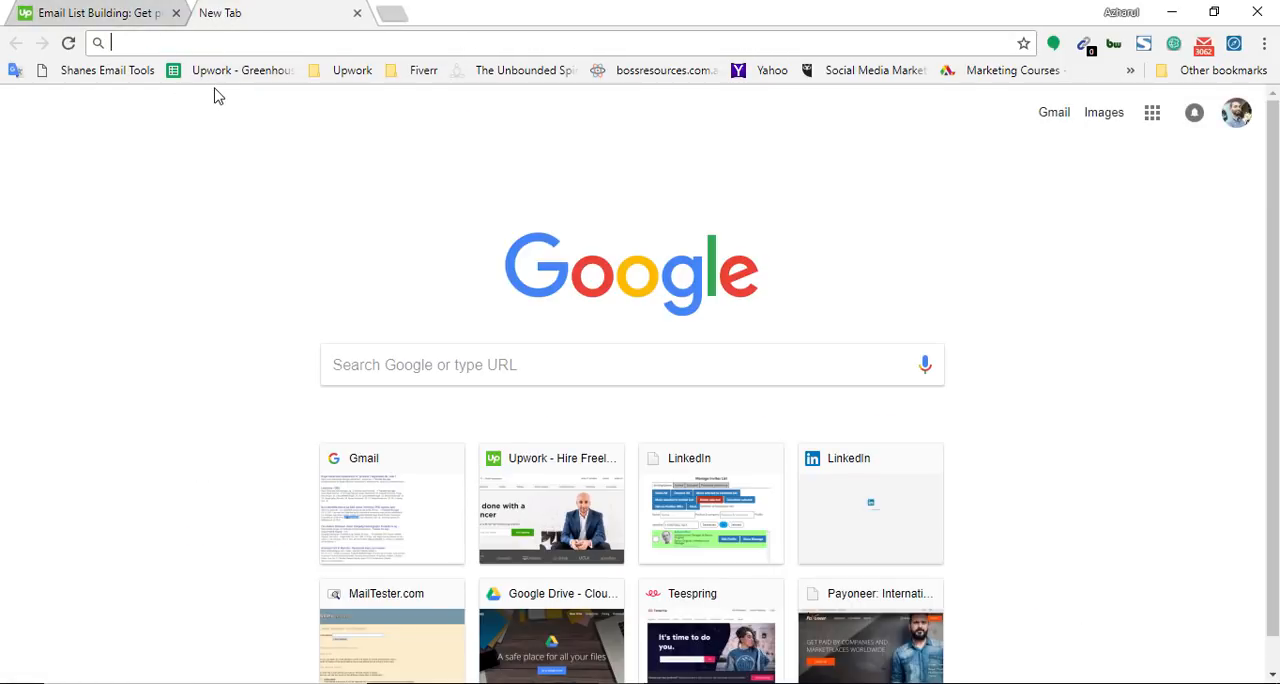
click(220, 76)
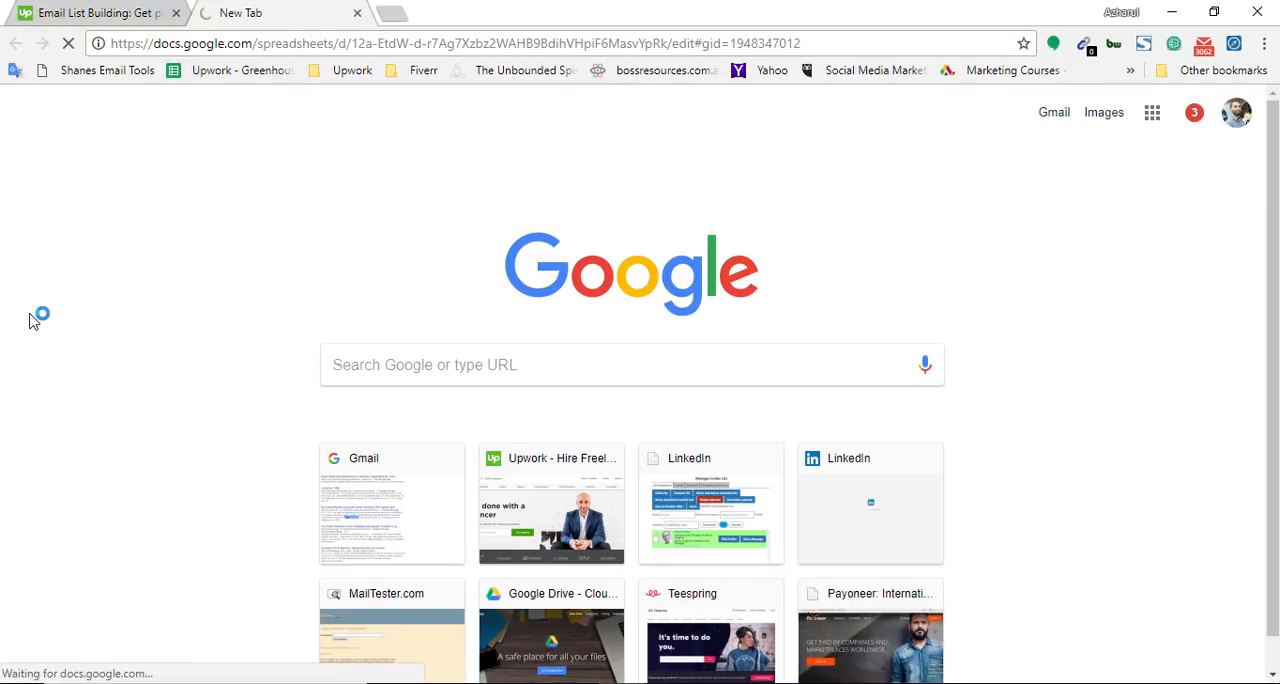
Return to the Siftery contract page and review its hours, earnings and timesheet overview
click(76, 8)
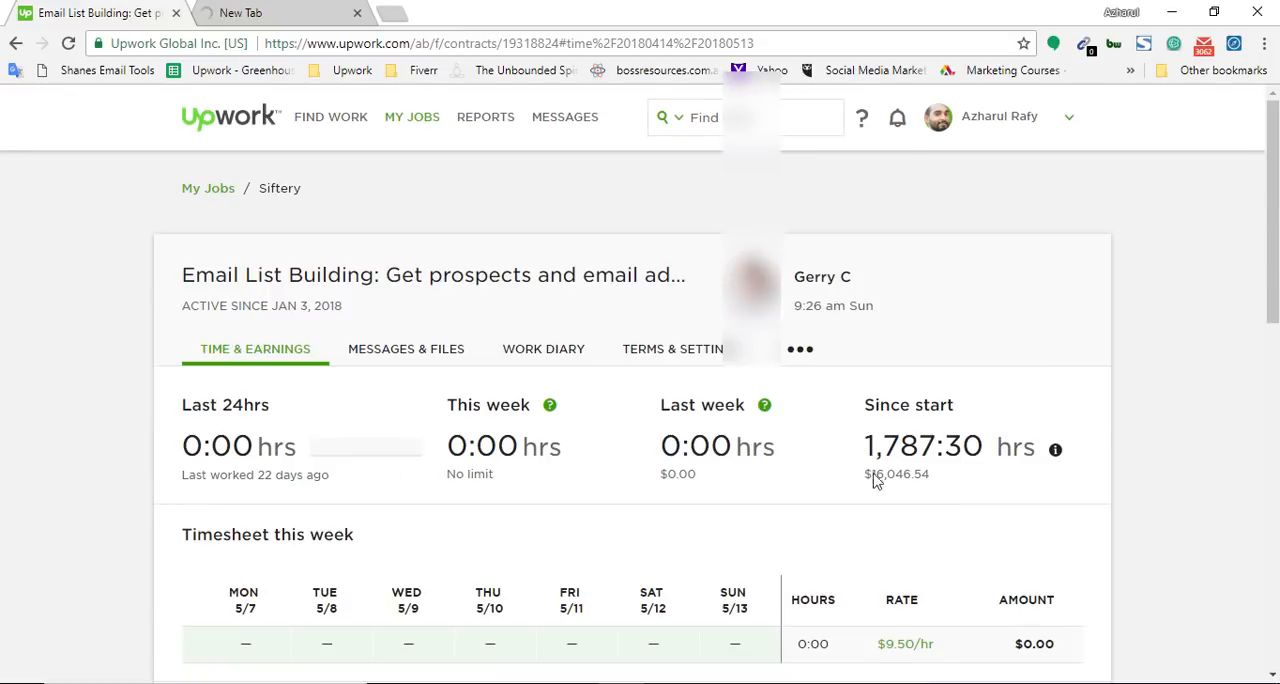
mouse_move(1272, 215)
mouse_down()
mouse_move(1272, 358)
mouse_move(1272, 237)
mouse_up()
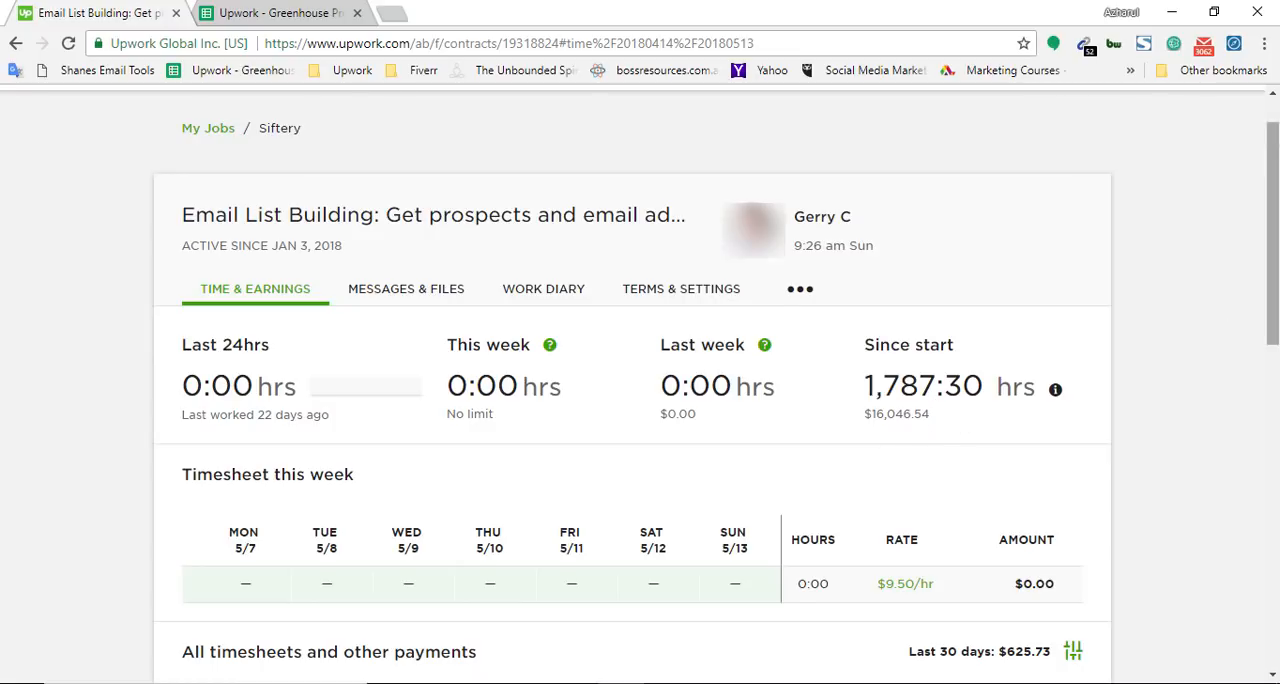
scroll(1170, 370, up, 1)
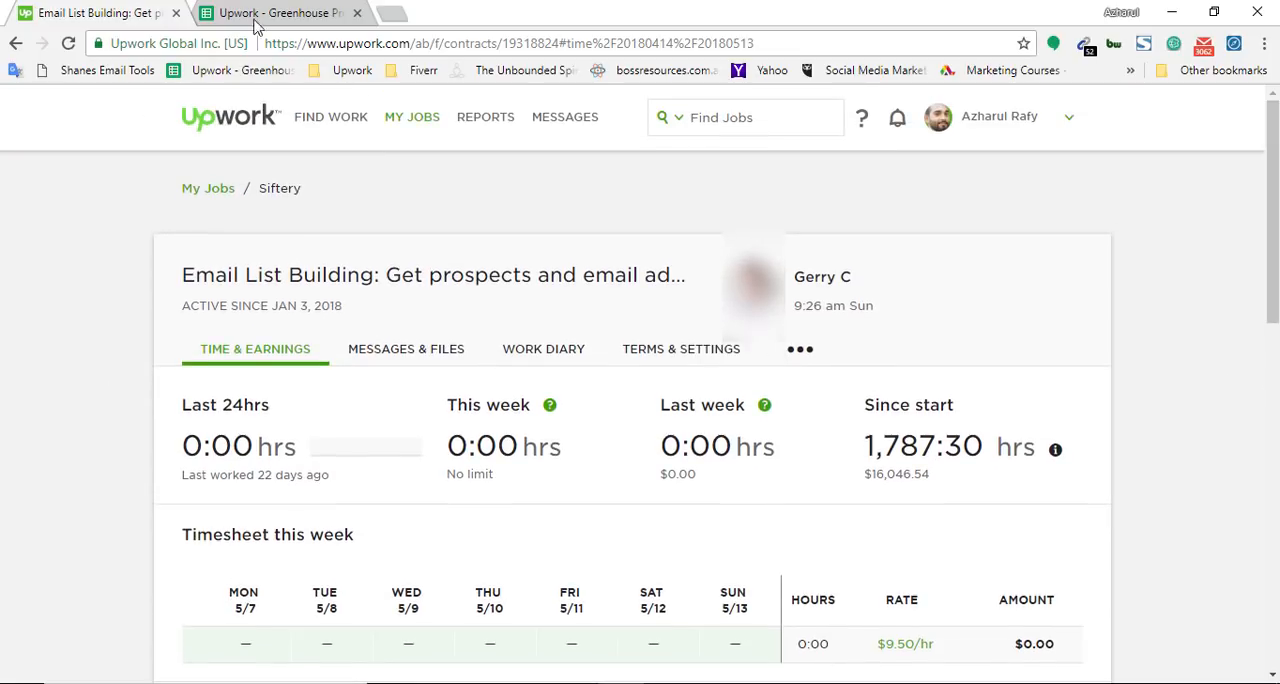
Switch to the Upwork - Greenhouse spreadsheet and open the project sheet at the end of the Ops 3 sheets
click(298, 12)
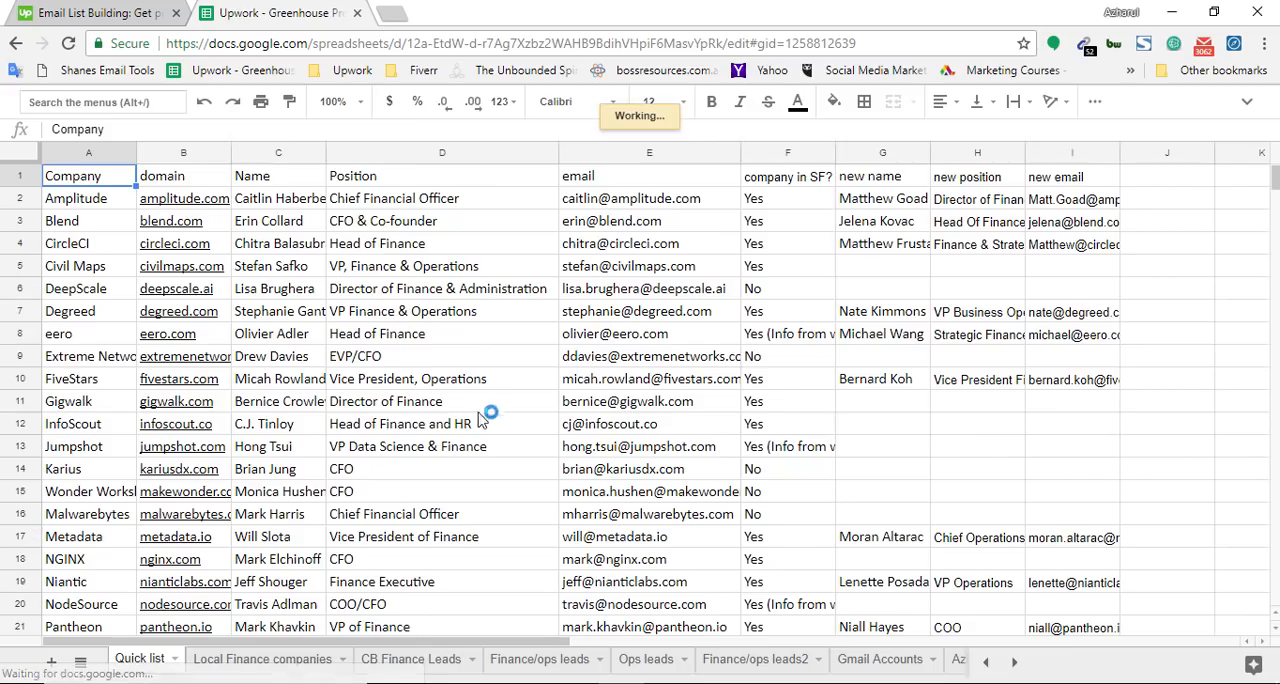
mouse_move(1276, 180)
mouse_down()
mouse_move(1276, 226)
mouse_move(1275, 181)
mouse_up()
click(1014, 662)
click(1014, 662)
click(1014, 662)
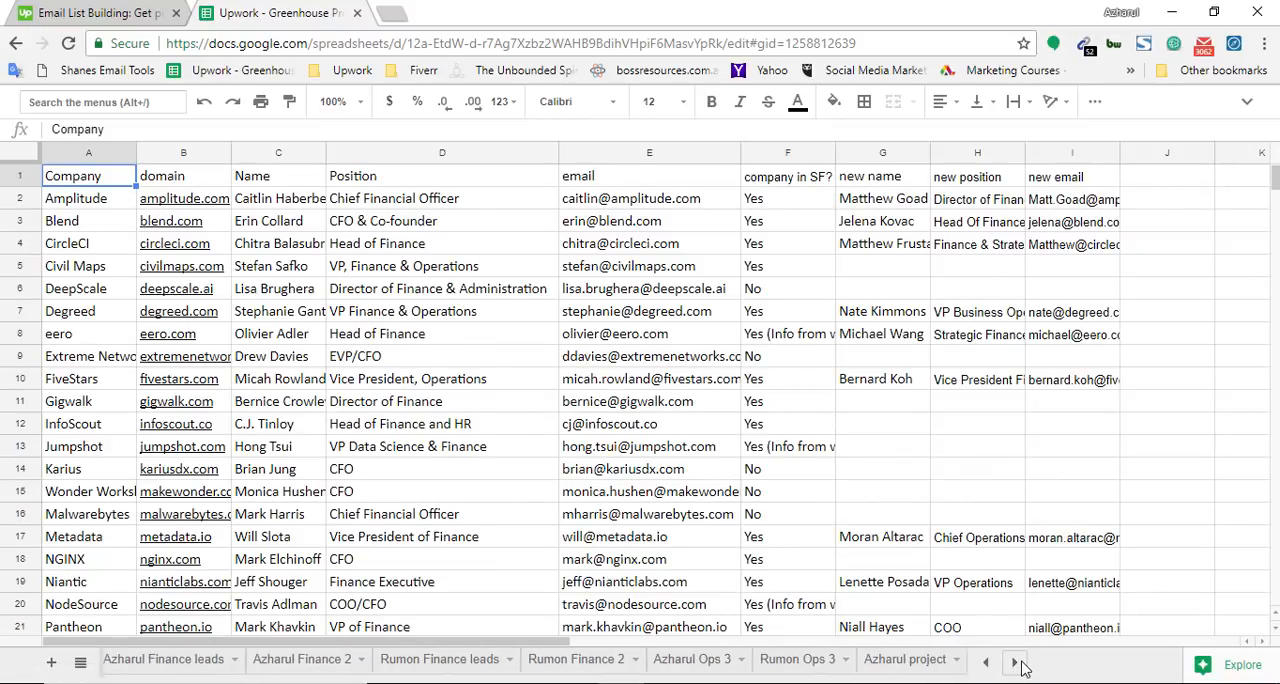
click(905, 659)
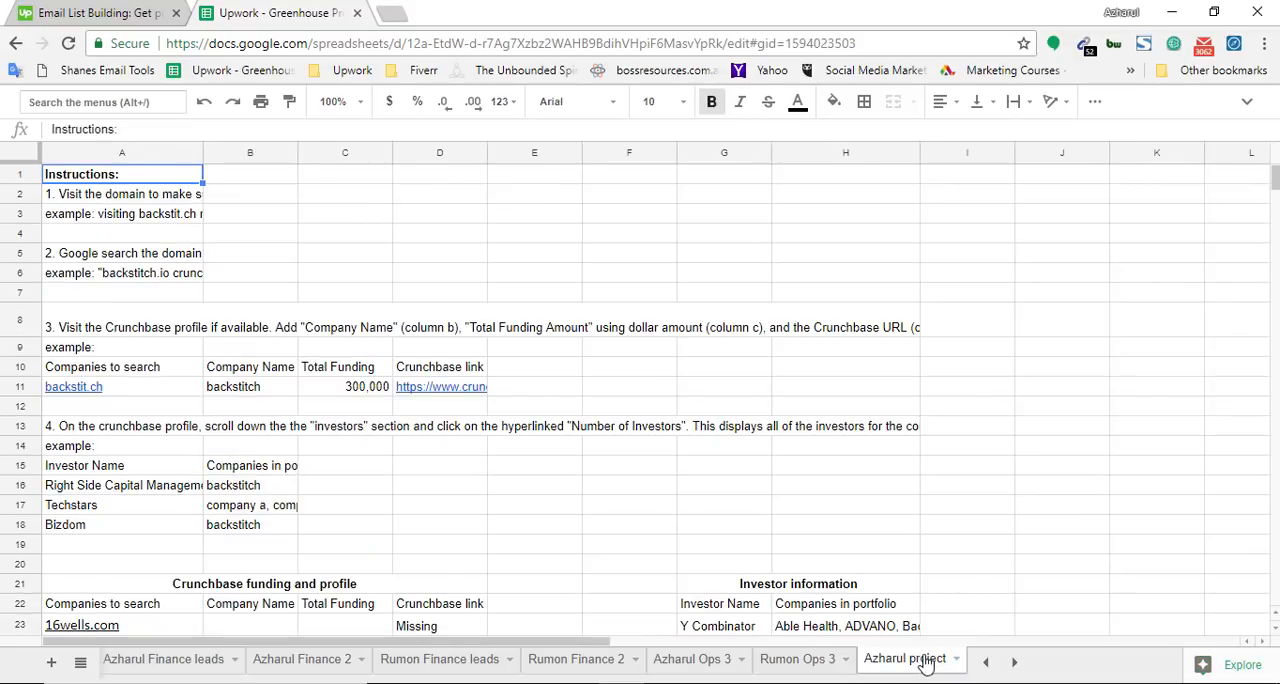
Show the full text of instruction 1 in cell A2 and highlight the part about checking the domain for redirects
click(184, 199)
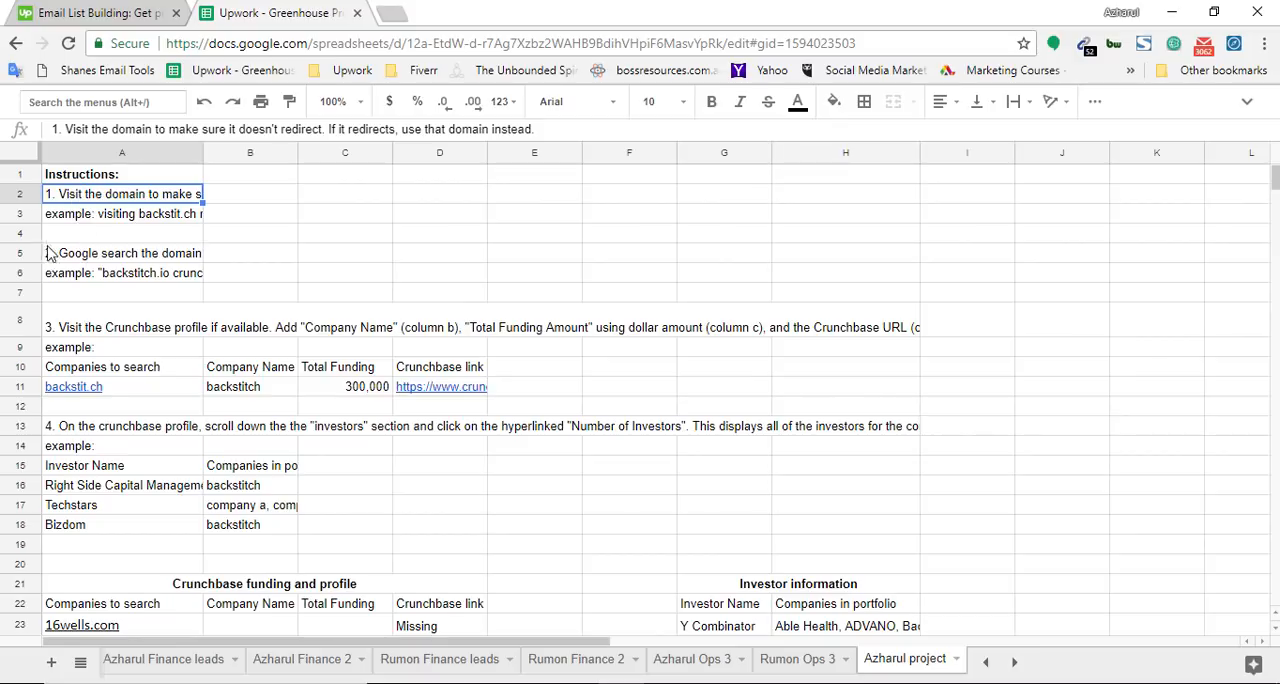
key(Return)
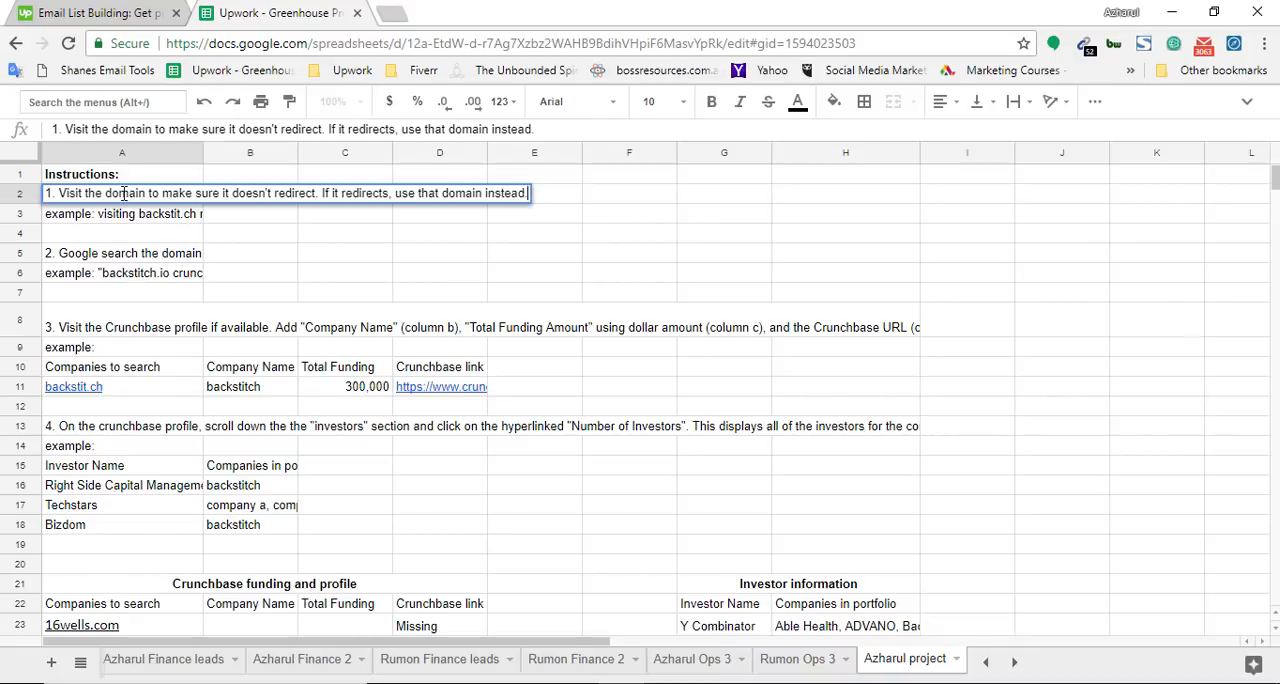
drag(106, 193, 291, 207)
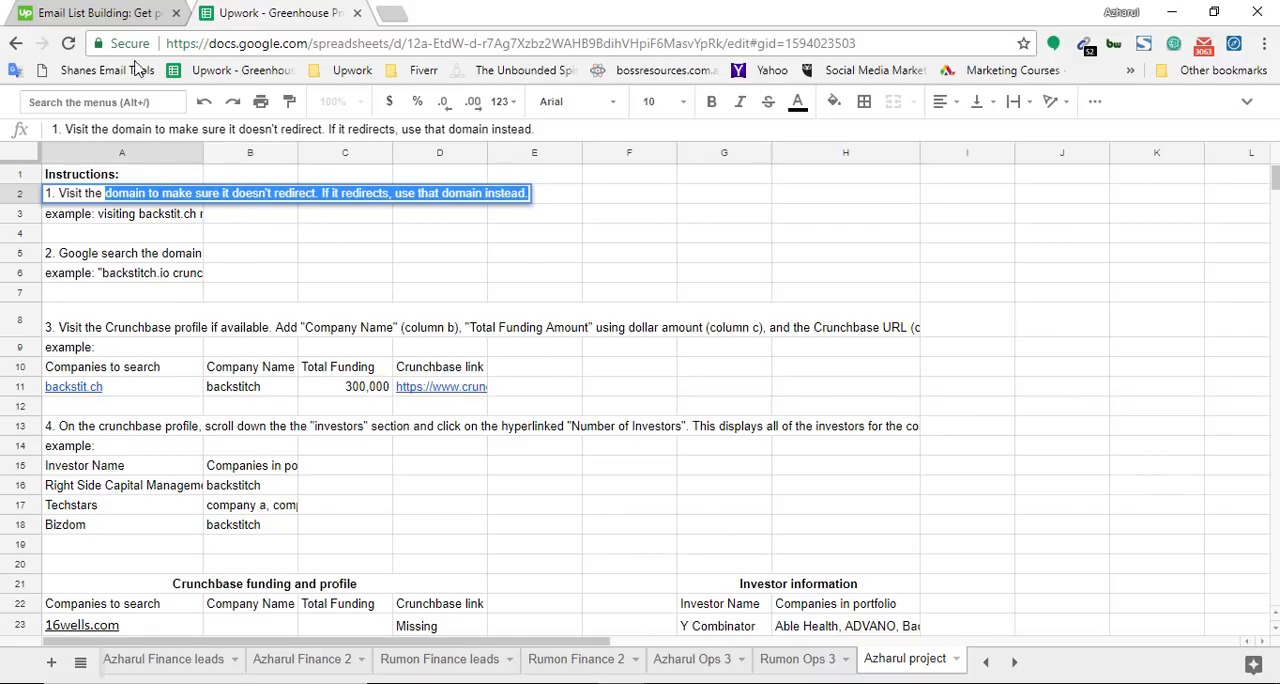
Visit odesk.com in a new tab as an example of a domain redirect
click(100, 12)
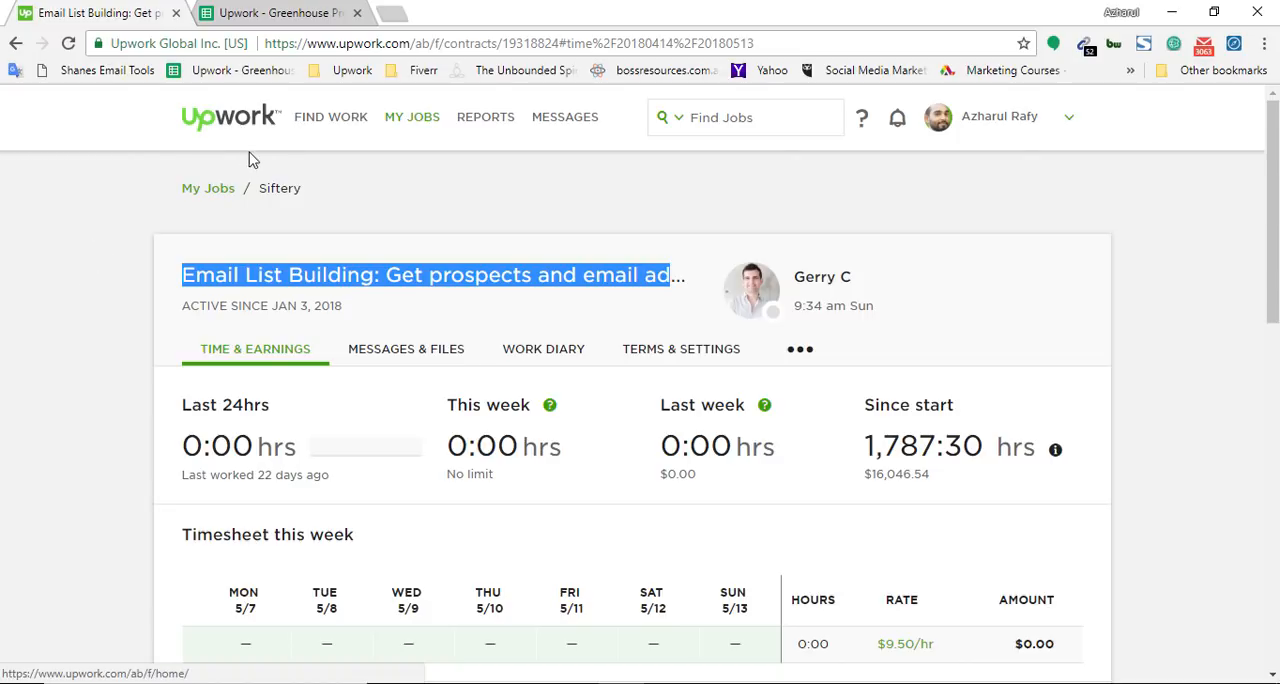
click(391, 13)
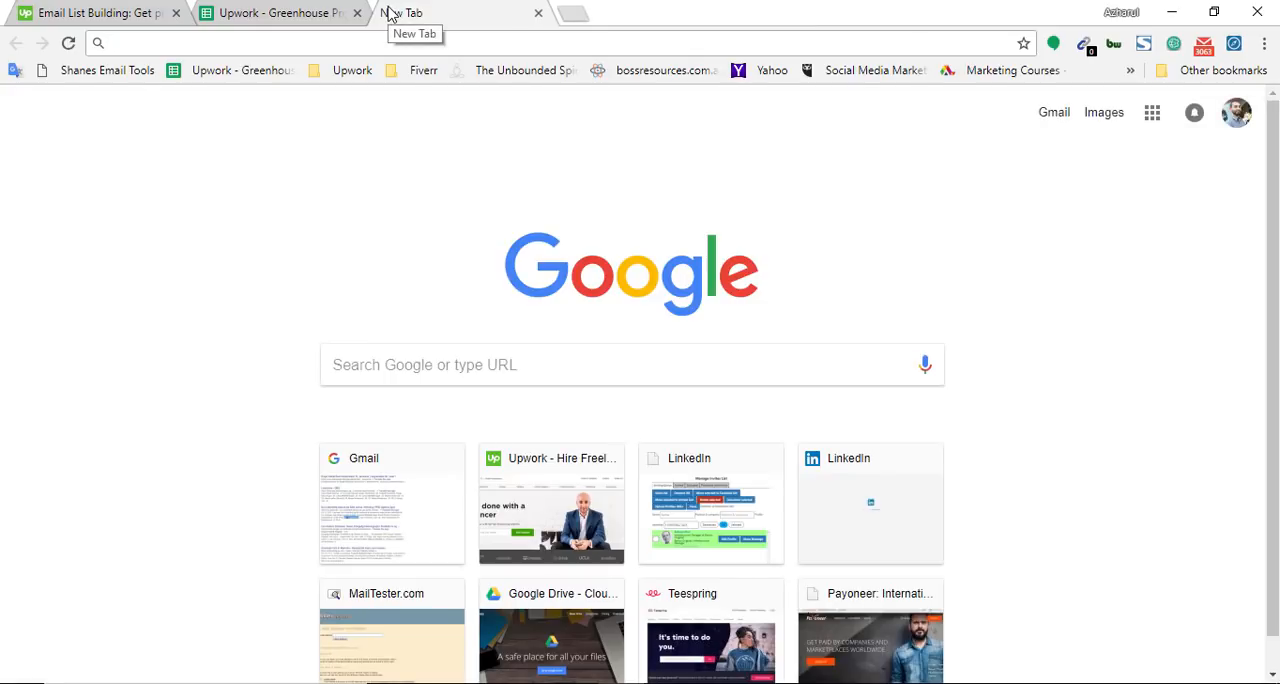
text(odesk)
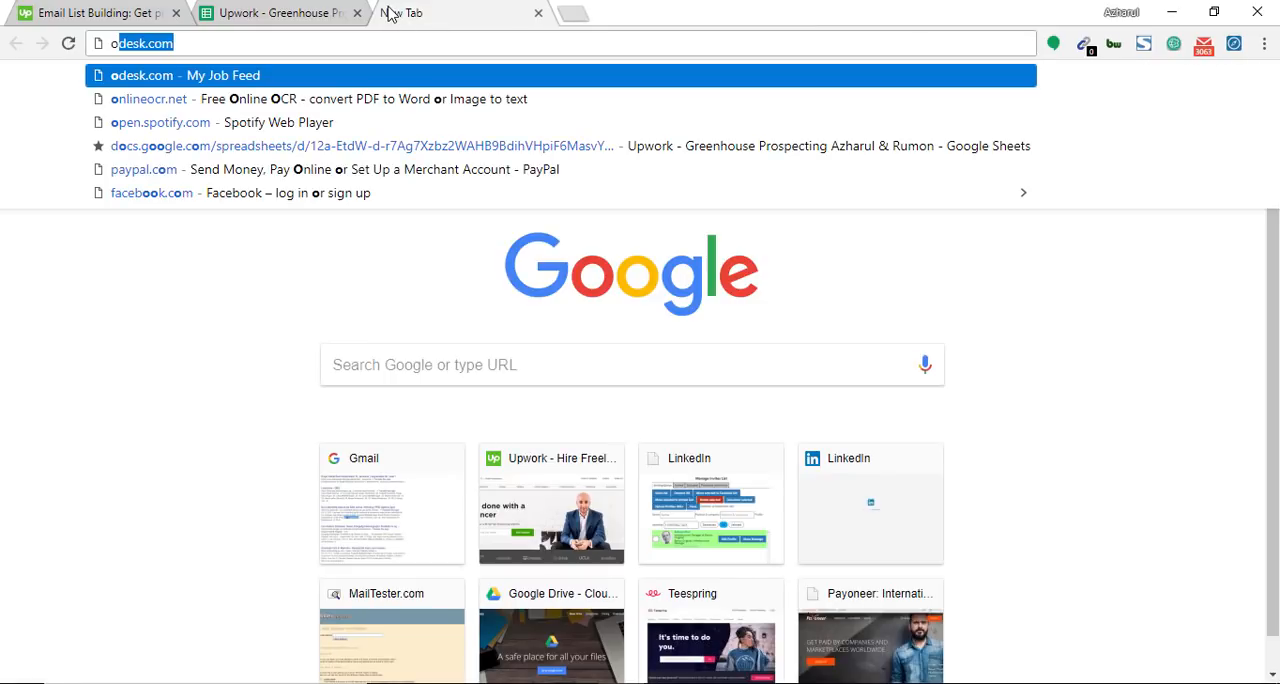
text(.com)
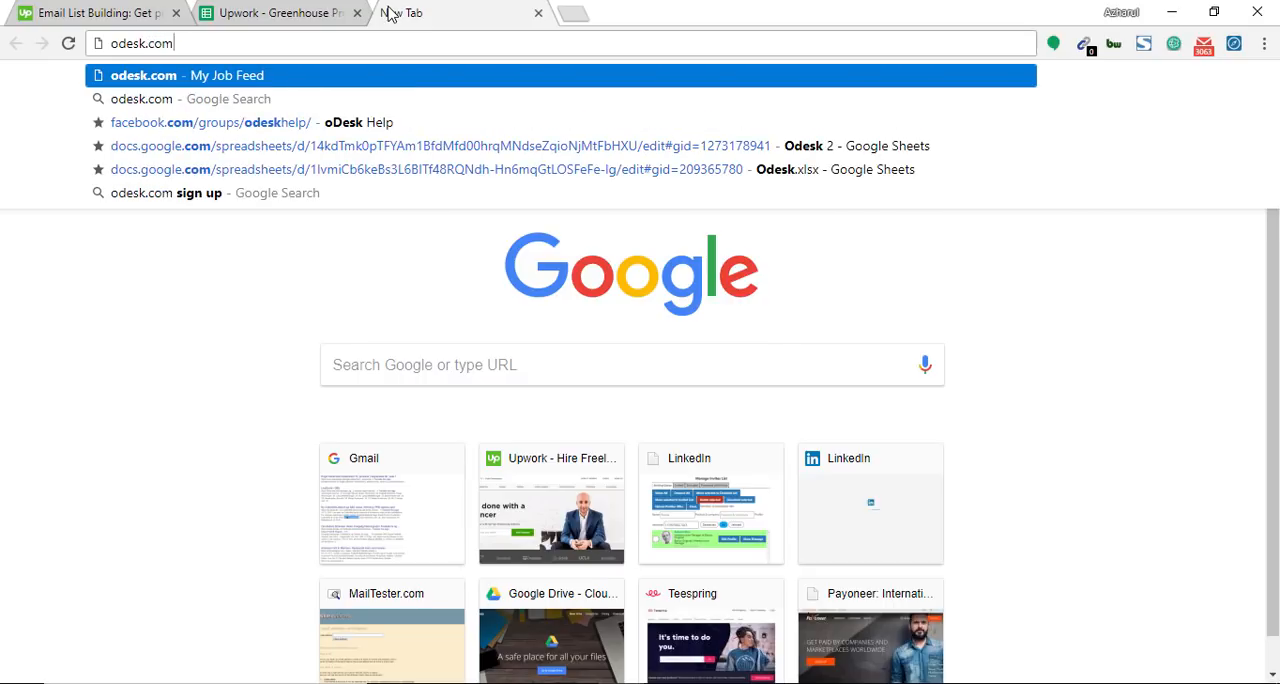
click(140, 12)
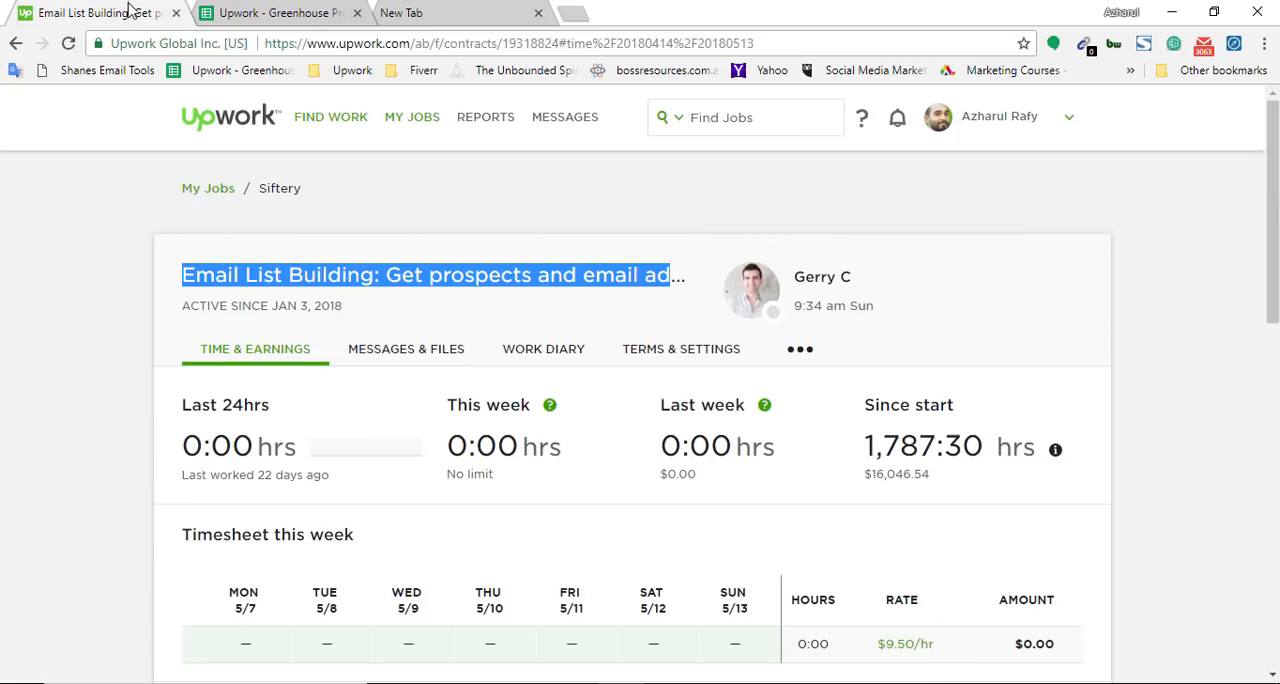
click(406, 16)
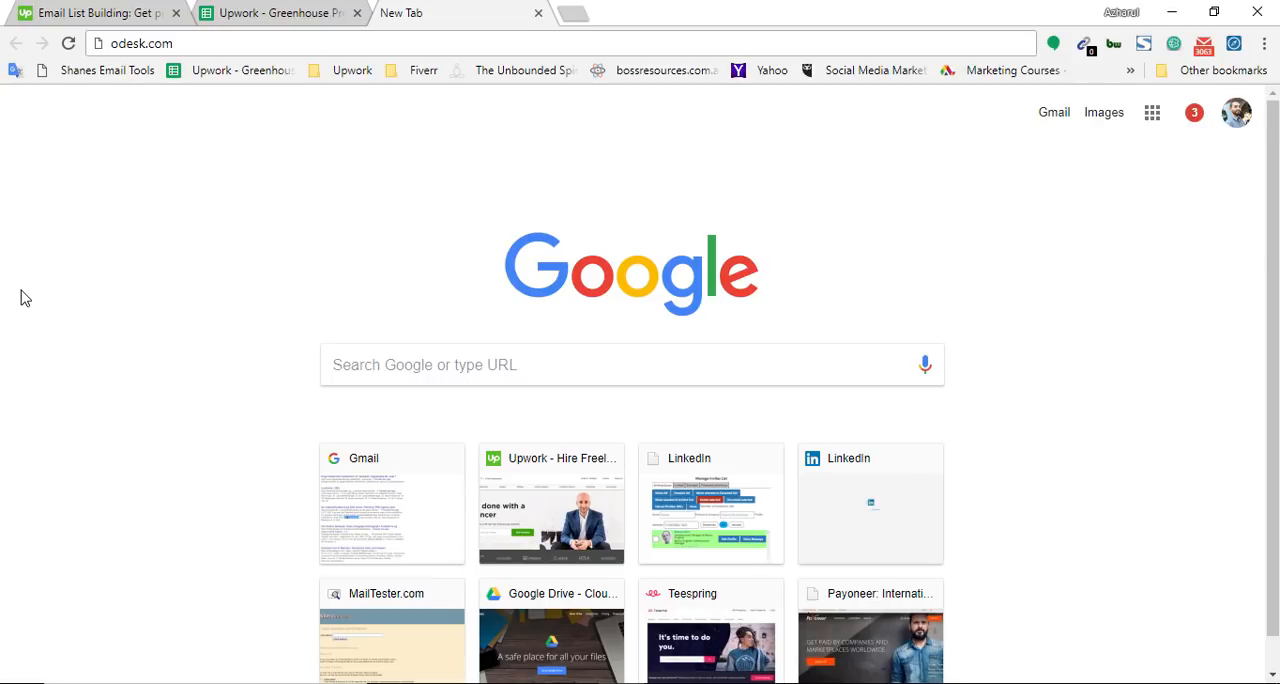
key(Return)
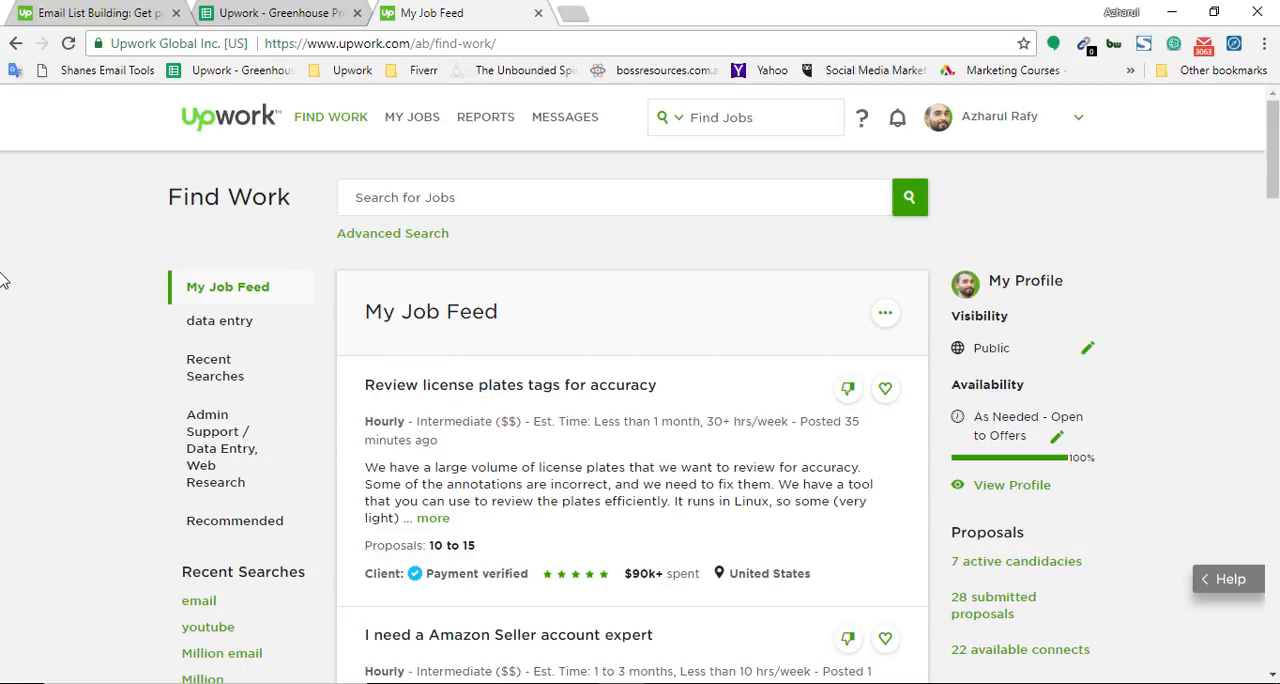
Compare the redirect instruction in cell A2 with the domain in the address of the loaded job feed page
click(325, 10)
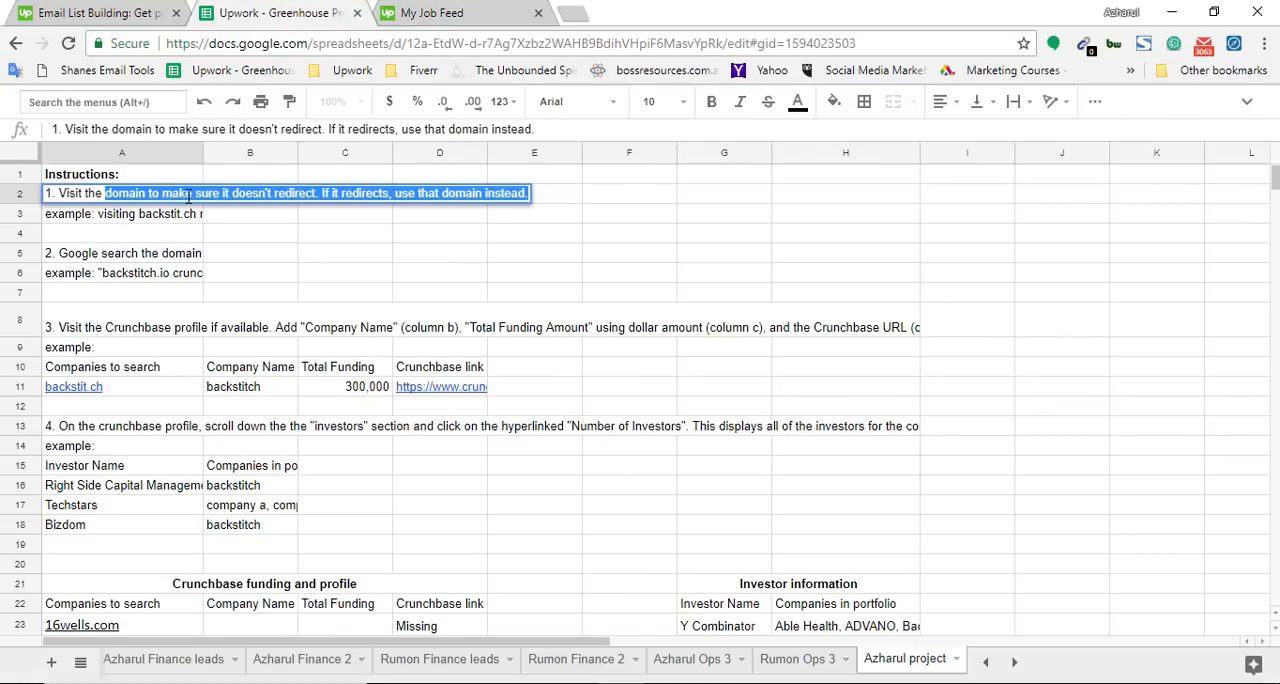
drag(195, 195, 508, 194)
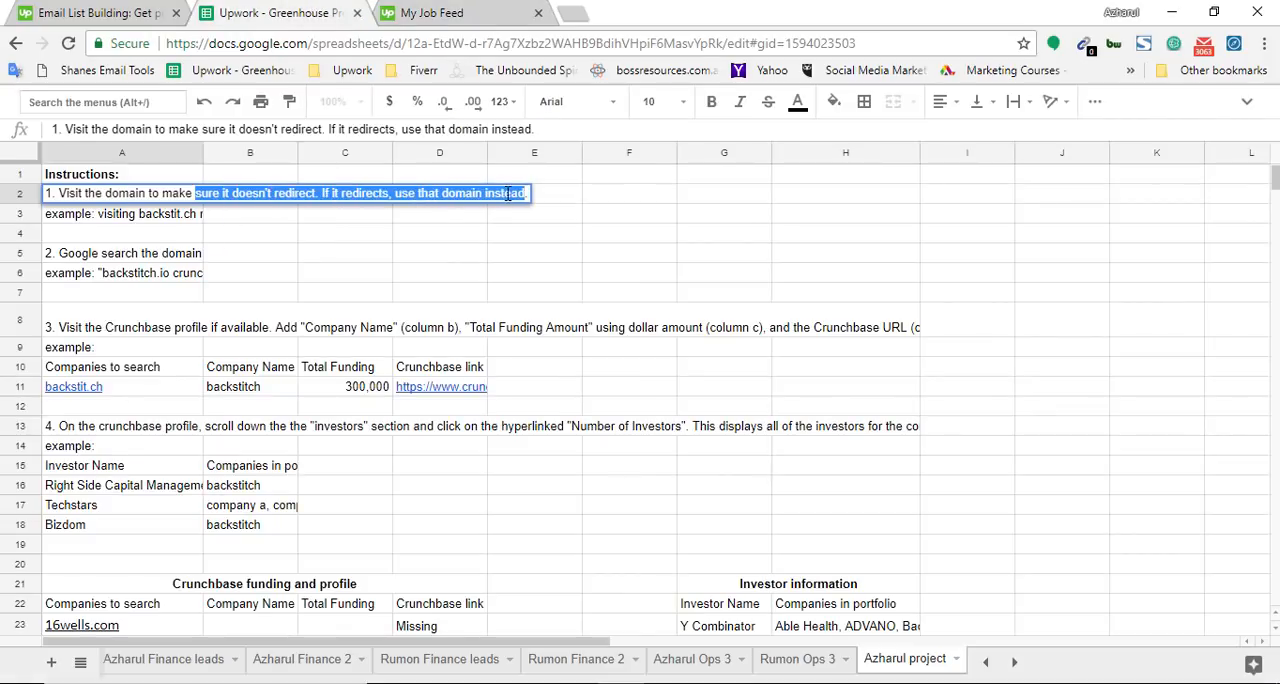
click(489, 12)
drag(348, 45, 408, 53)
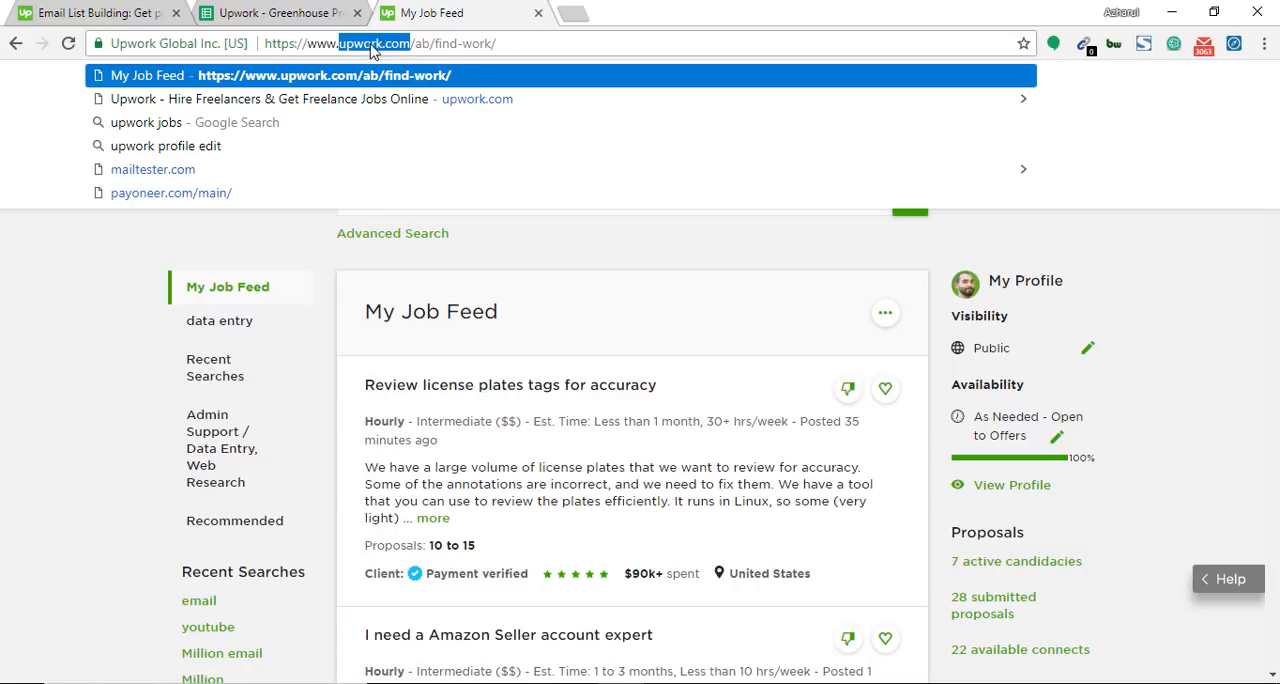
click(279, 6)
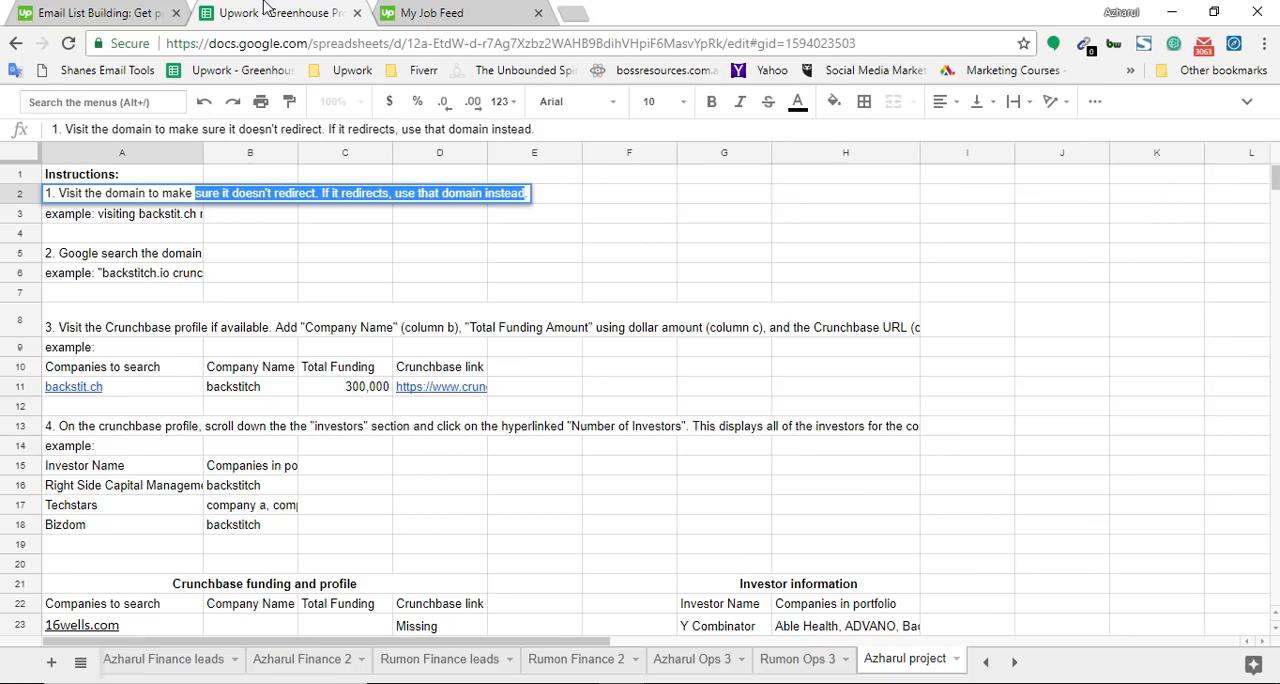
click(455, 8)
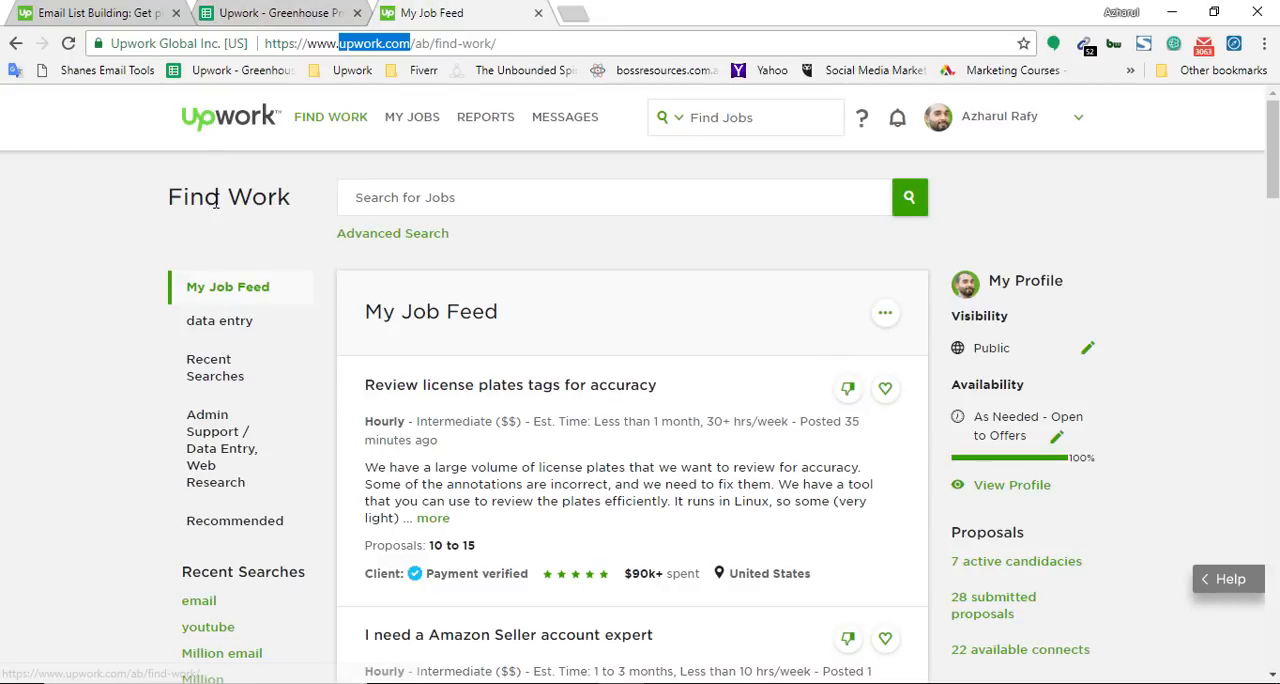
click(334, 5)
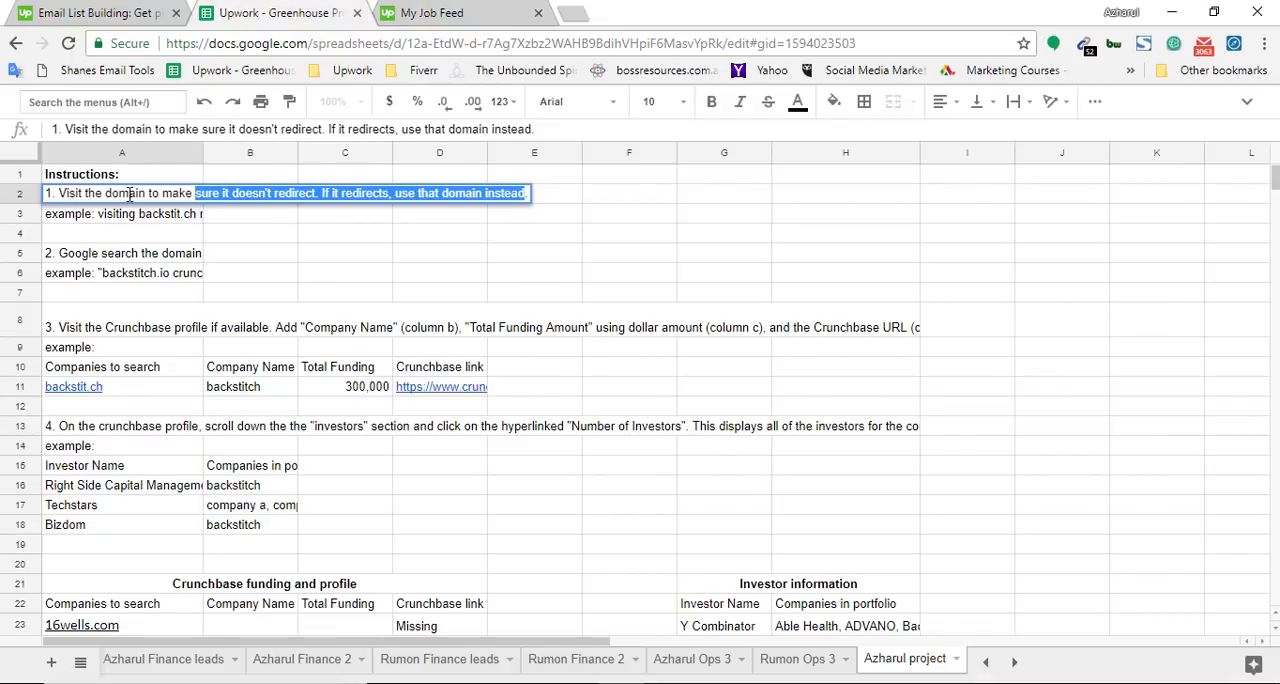
Show the full text of instruction 2 in cell A5 and highlight the word "crunchbase"
click(83, 283)
click(85, 262)
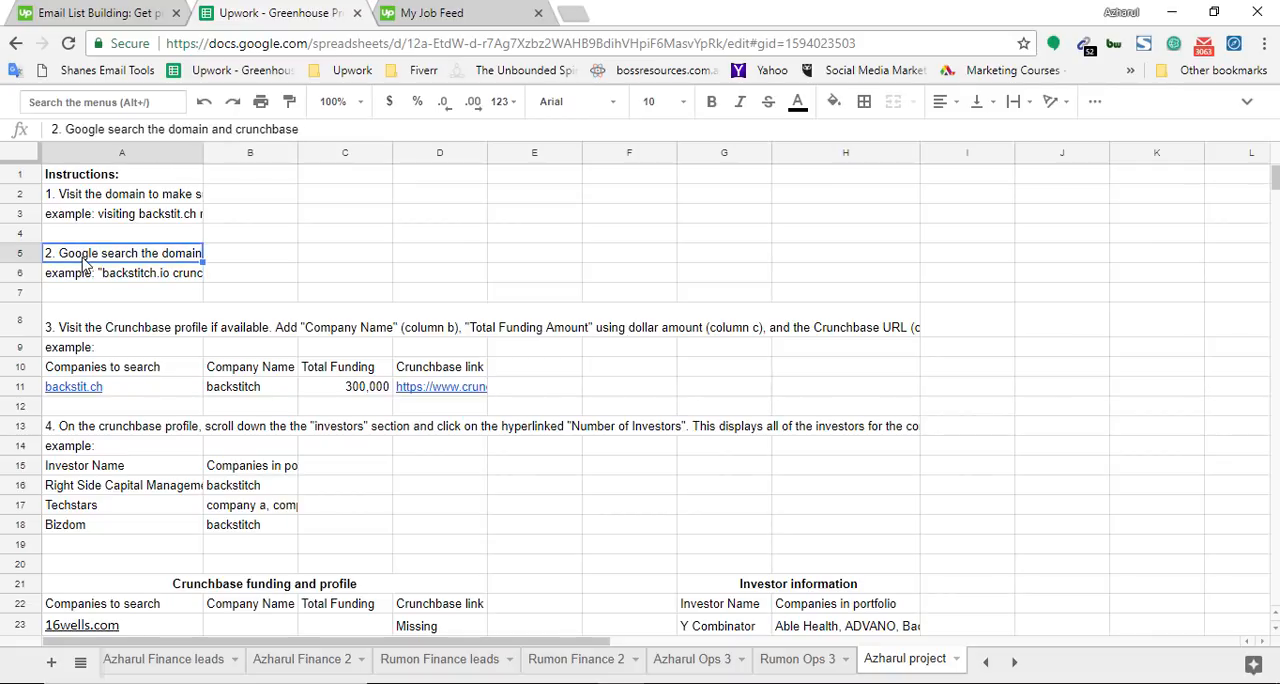
double_click(85, 258)
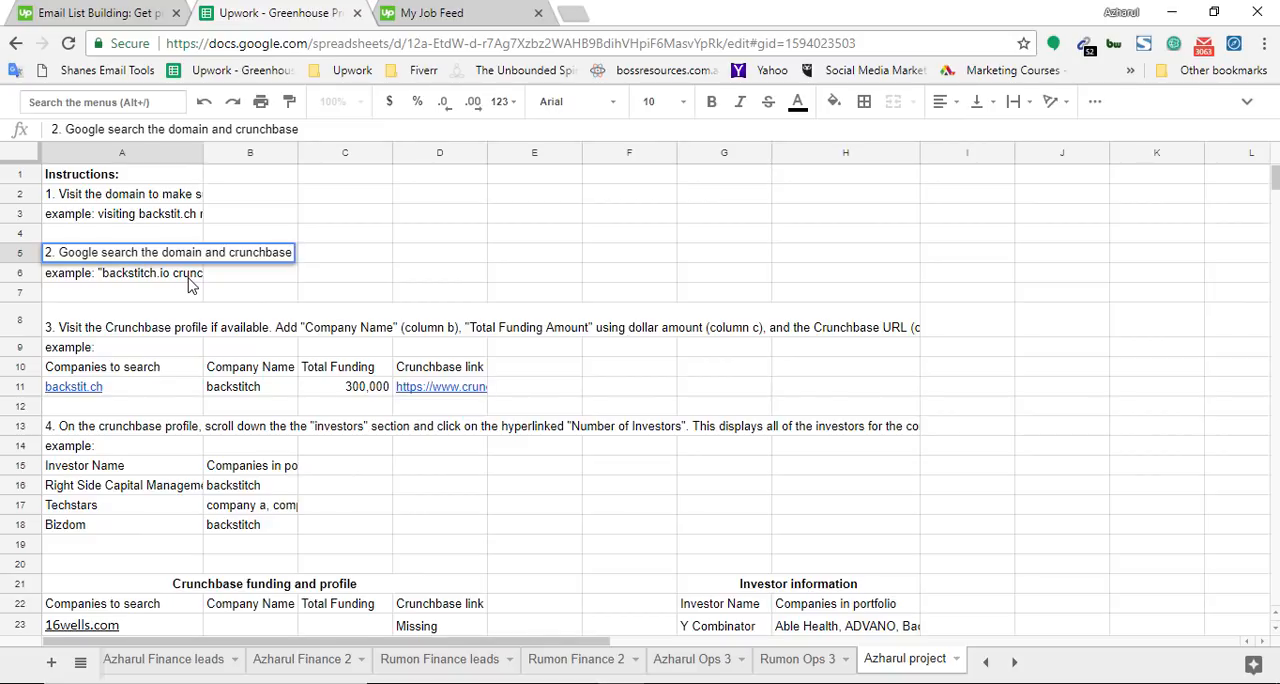
double_click(237, 254)
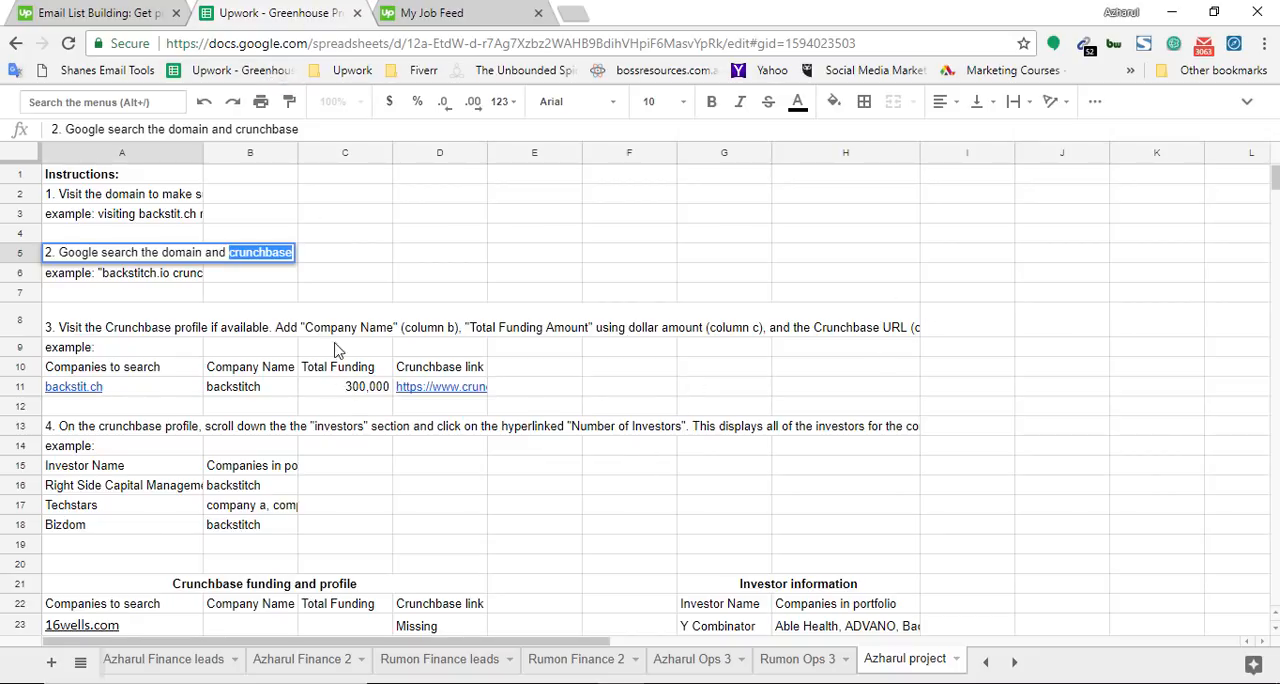
Copy the example query "backstitch.io crunchbase" from cell A6 and search Google for it in a new tab
double_click(177, 275)
double_click(179, 275)
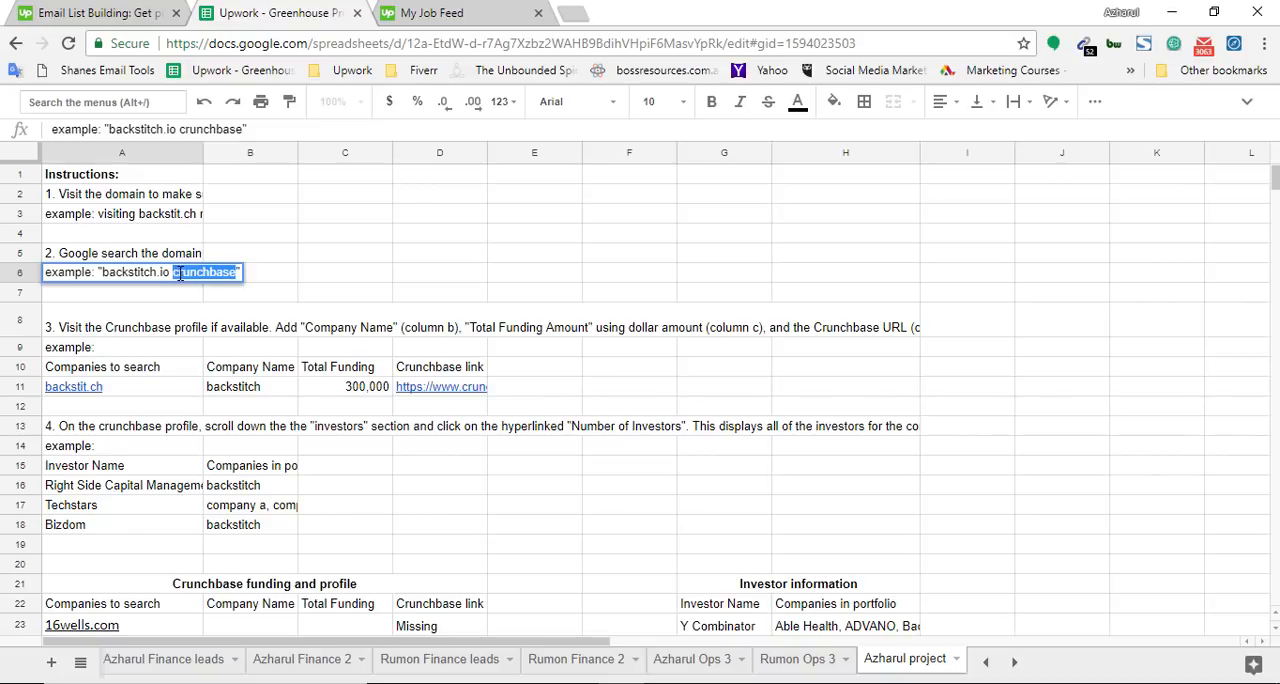
double_click(145, 271)
drag(147, 268, 210, 268)
key(ctrl+c)
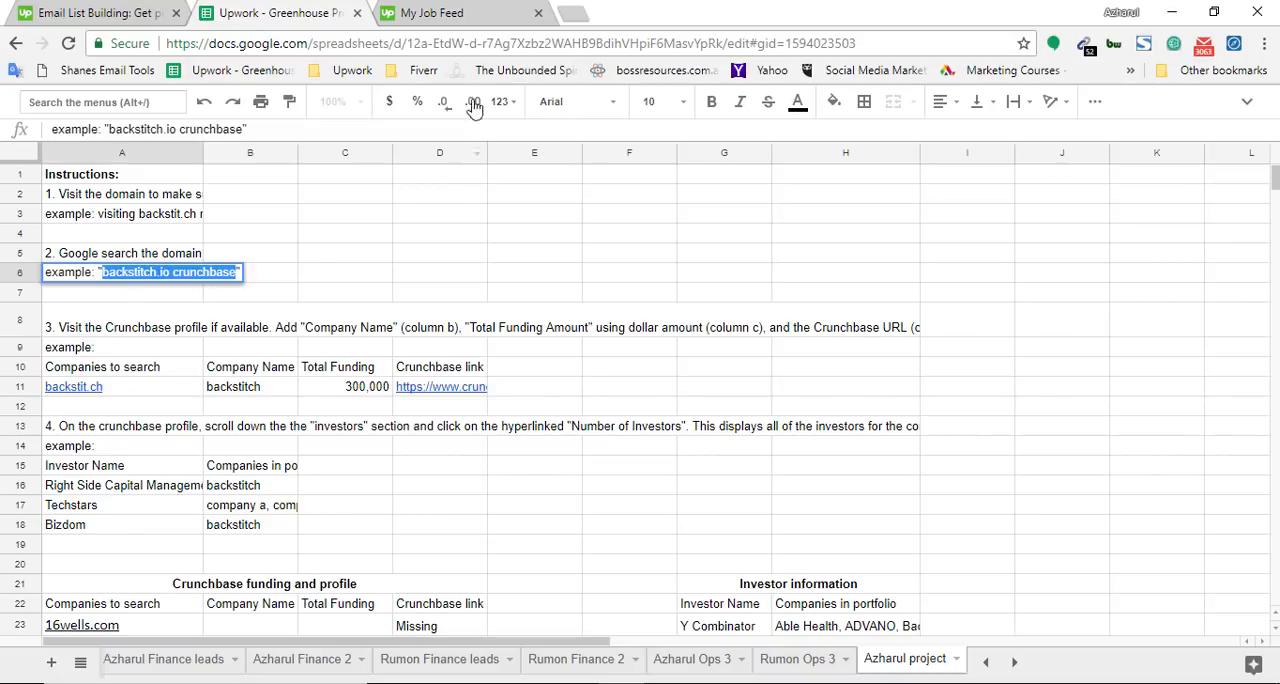
click(566, 12)
key(ctrl+v)
key(Return)
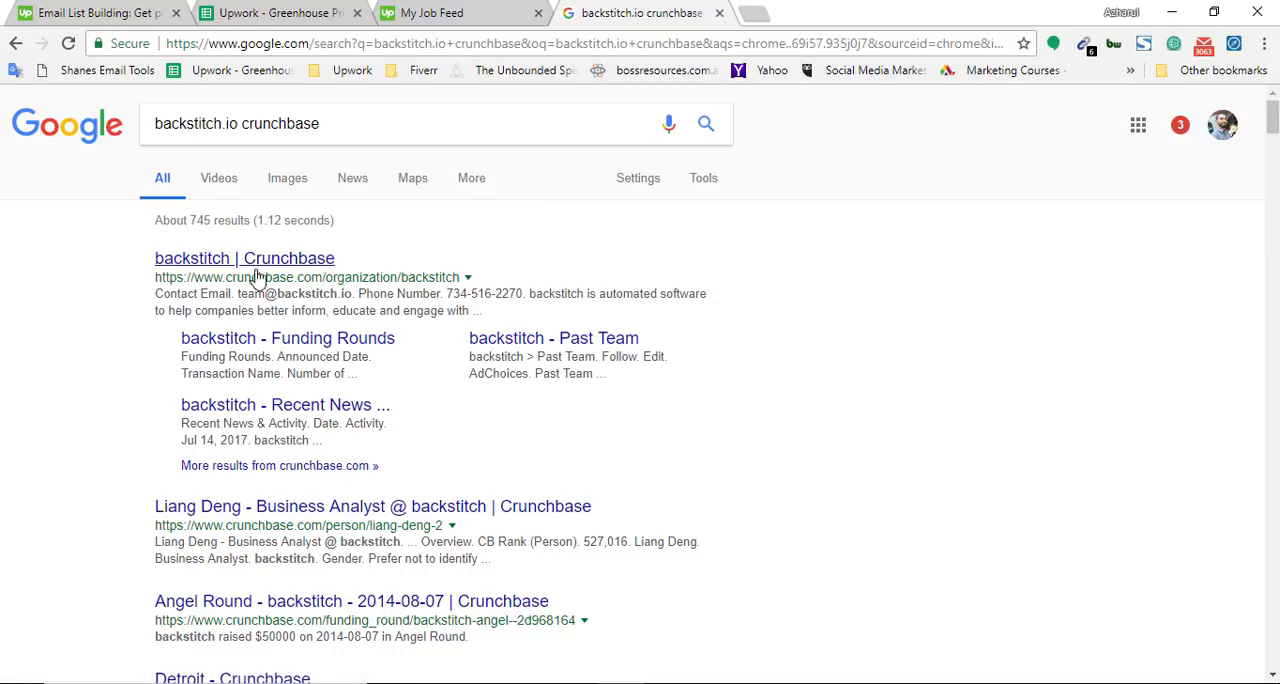
Open the backstitch Crunchbase profile in a new tab and compare the company name in its URL with the search query
middle_click(200, 258)
click(835, 12)
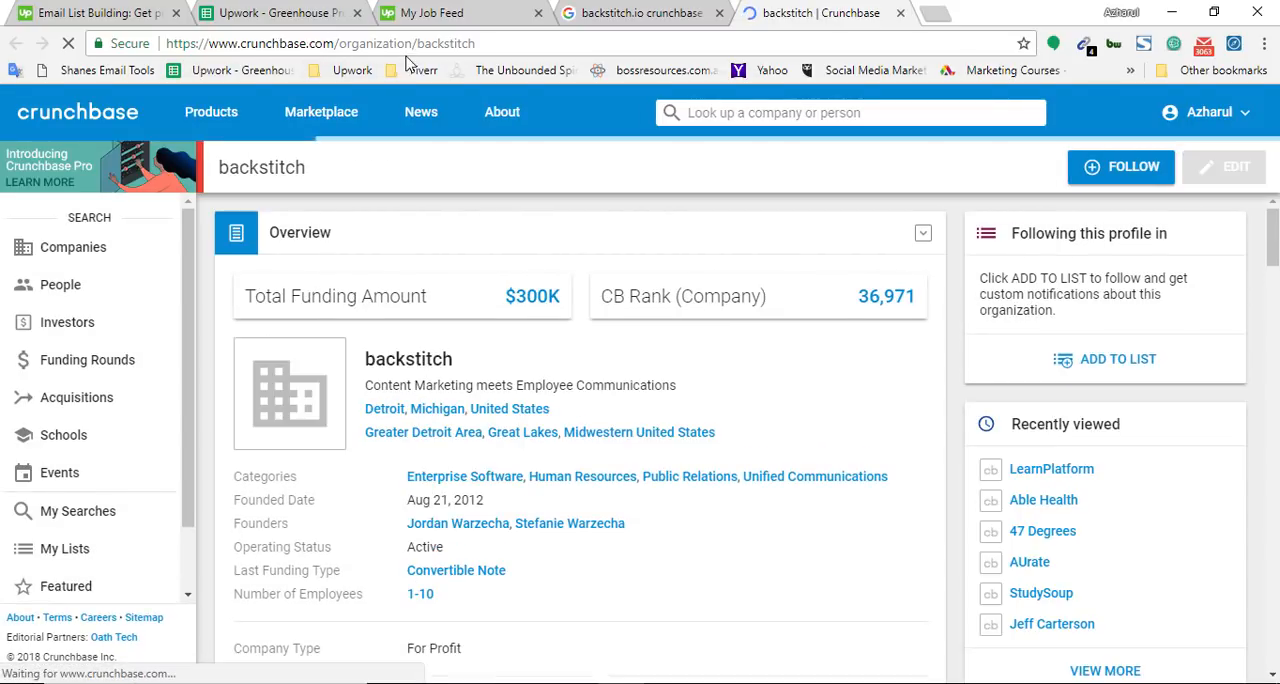
double_click(453, 44)
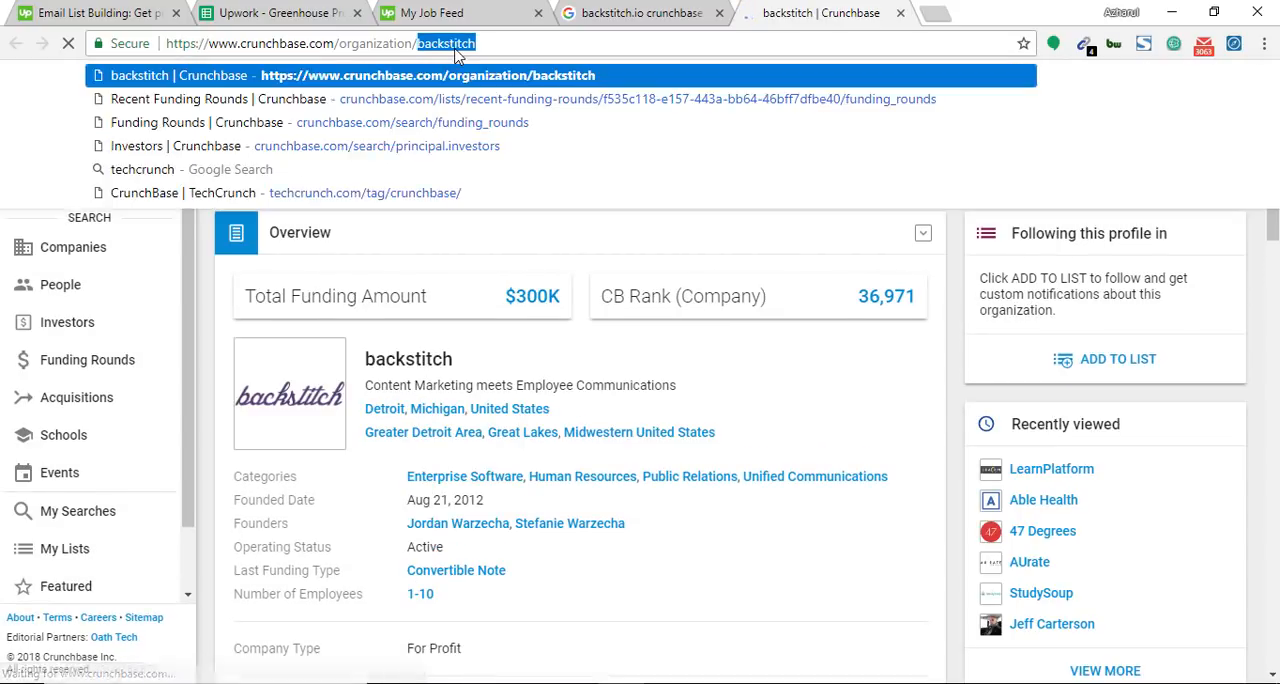
click(640, 13)
double_click(195, 122)
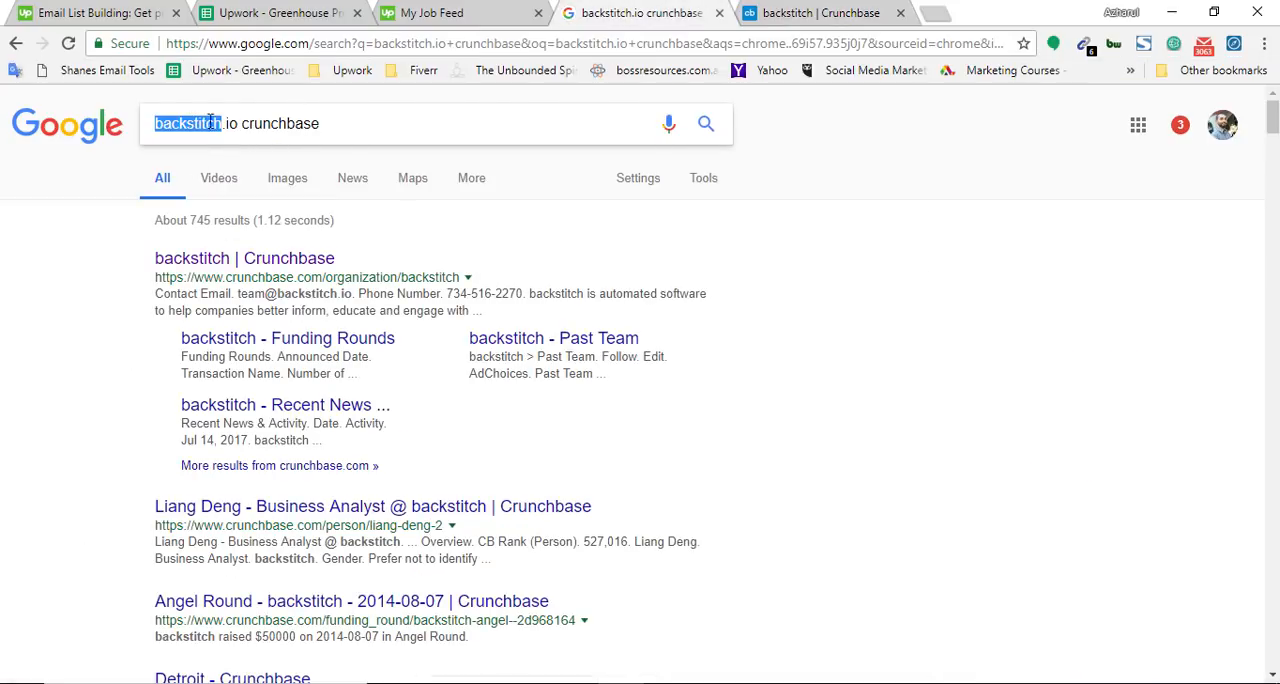
Copy "backstitch.io" from the Google query and search for it within the backstitch Crunchbase profile page
right_click(232, 122)
click(252, 164)
click(747, 10)
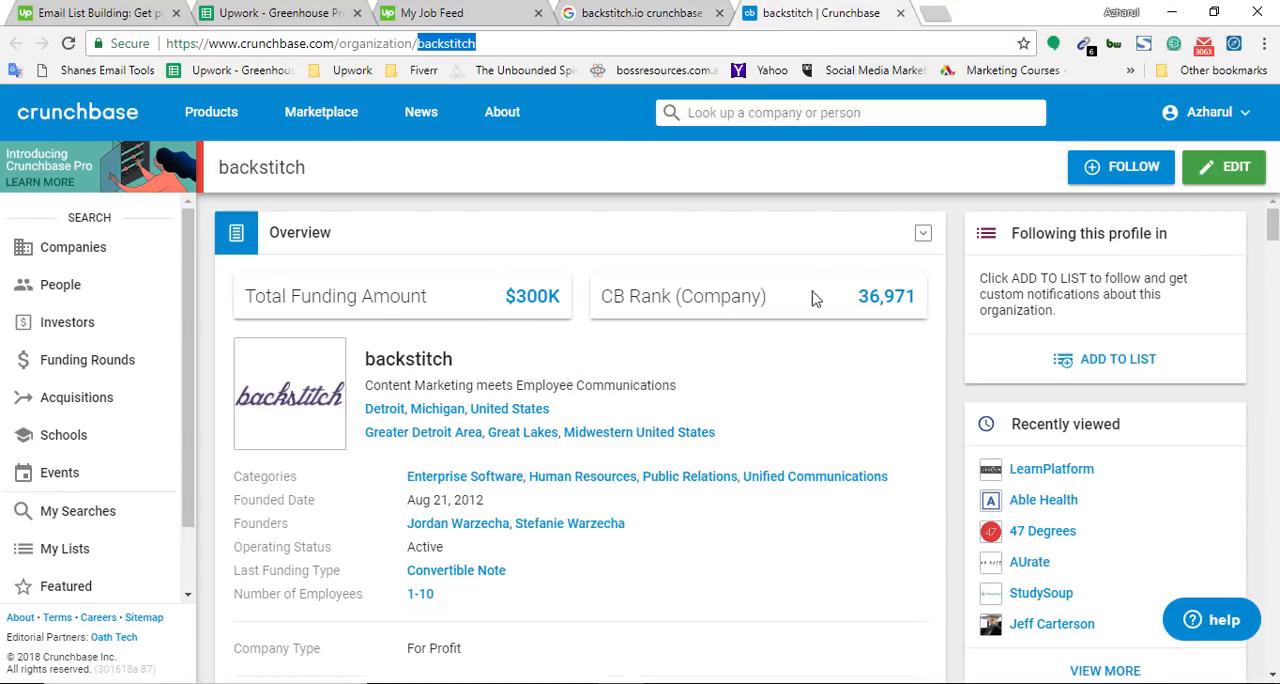
key(ctrl+f)
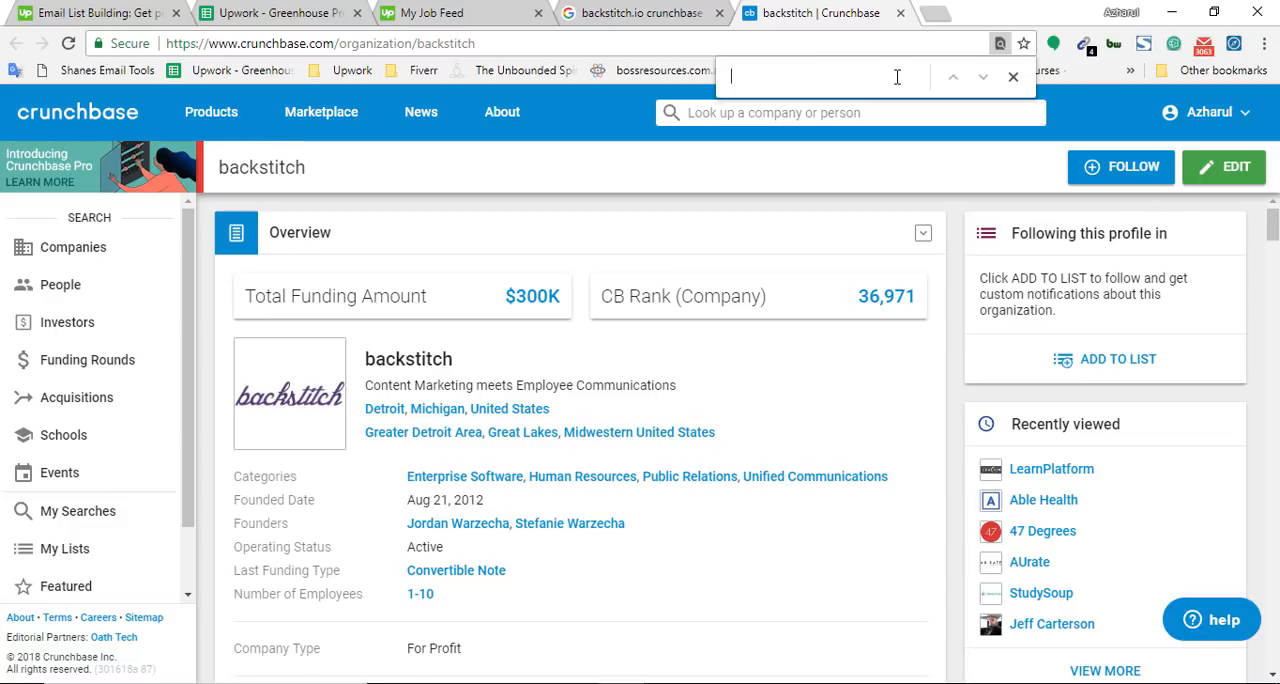
key(ctrl+v)
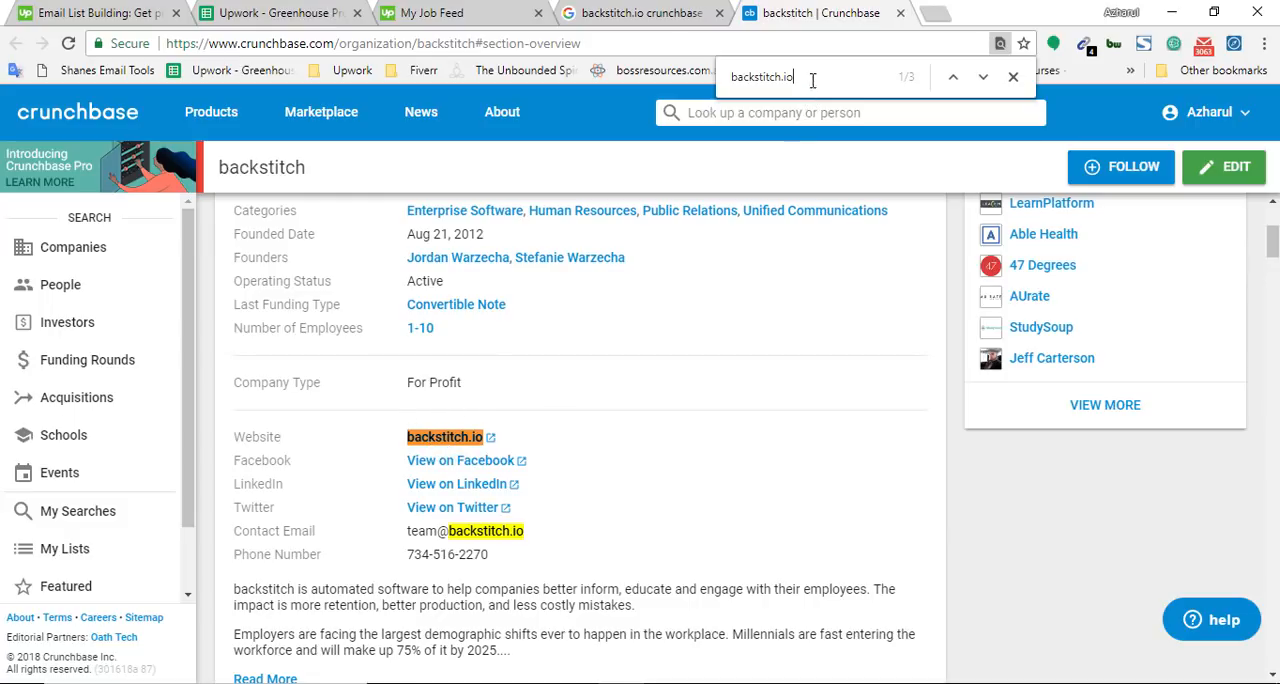
click(1014, 80)
click(980, 487)
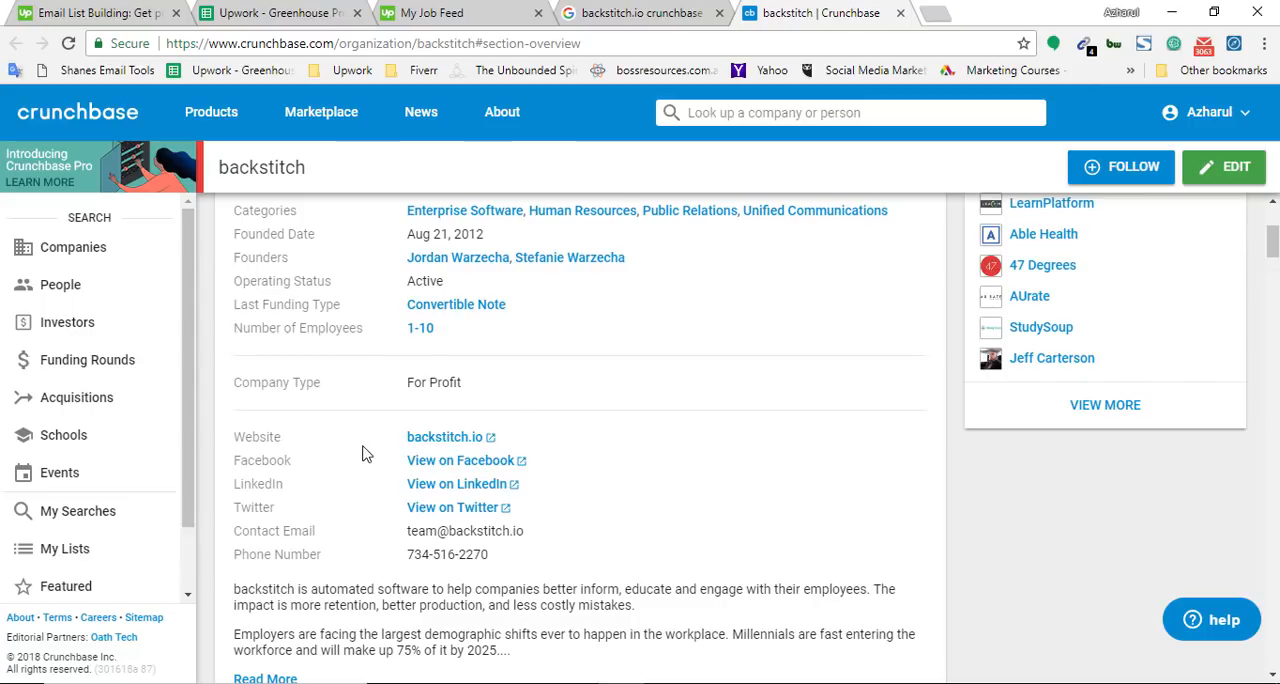
Repeat the page search for "backstitch.io", step through its matches, and return to the profile's Overview section
key(ctrl+f)
key(Return)
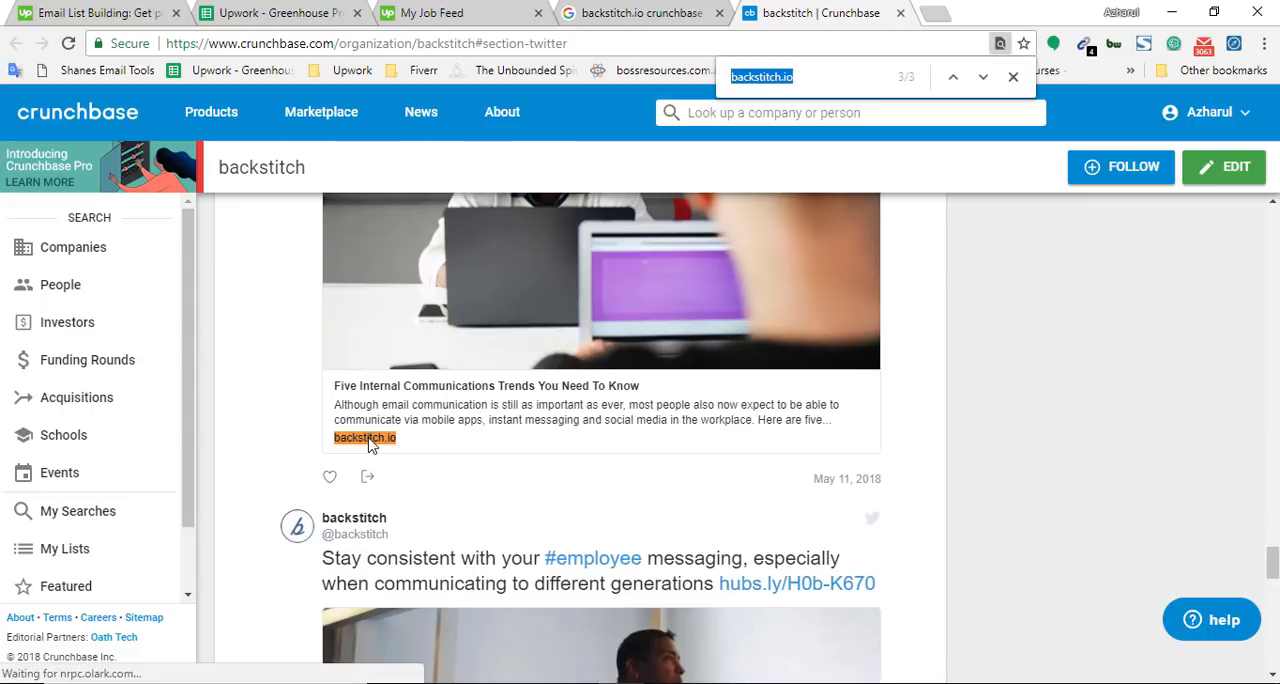
key(Return)
click(1273, 537)
drag(1274, 535, 1274, 247)
scroll(630, 345, up, 2)
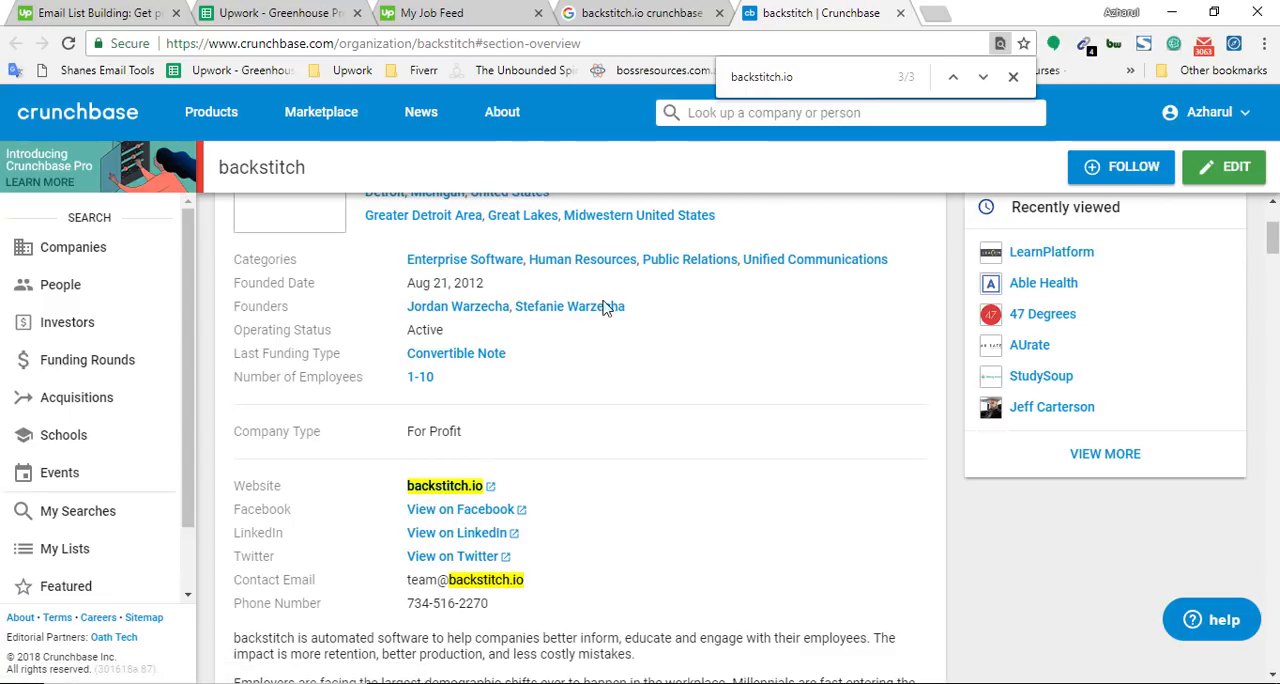
scroll(488, 471, up, 2)
Highlight the domain "backstitch.io" and the keyword "crunchbase" separately in the Google query
click(650, 10)
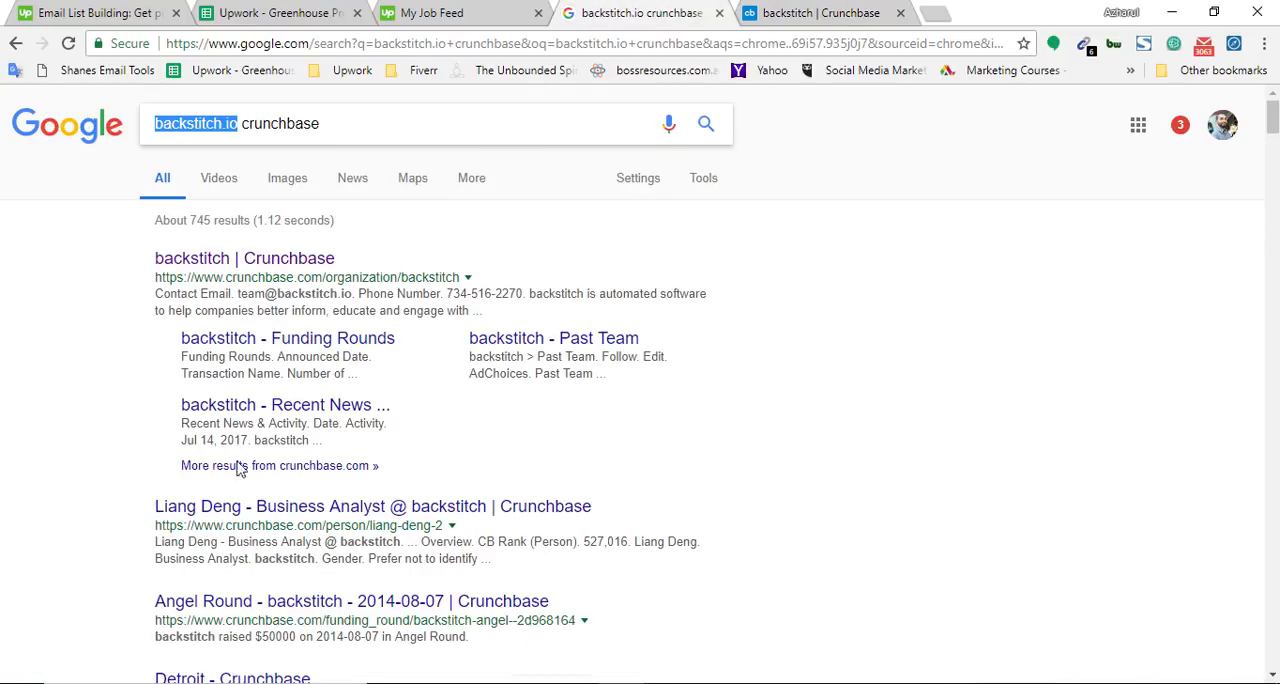
double_click(216, 123)
drag(216, 123, 239, 136)
double_click(277, 123)
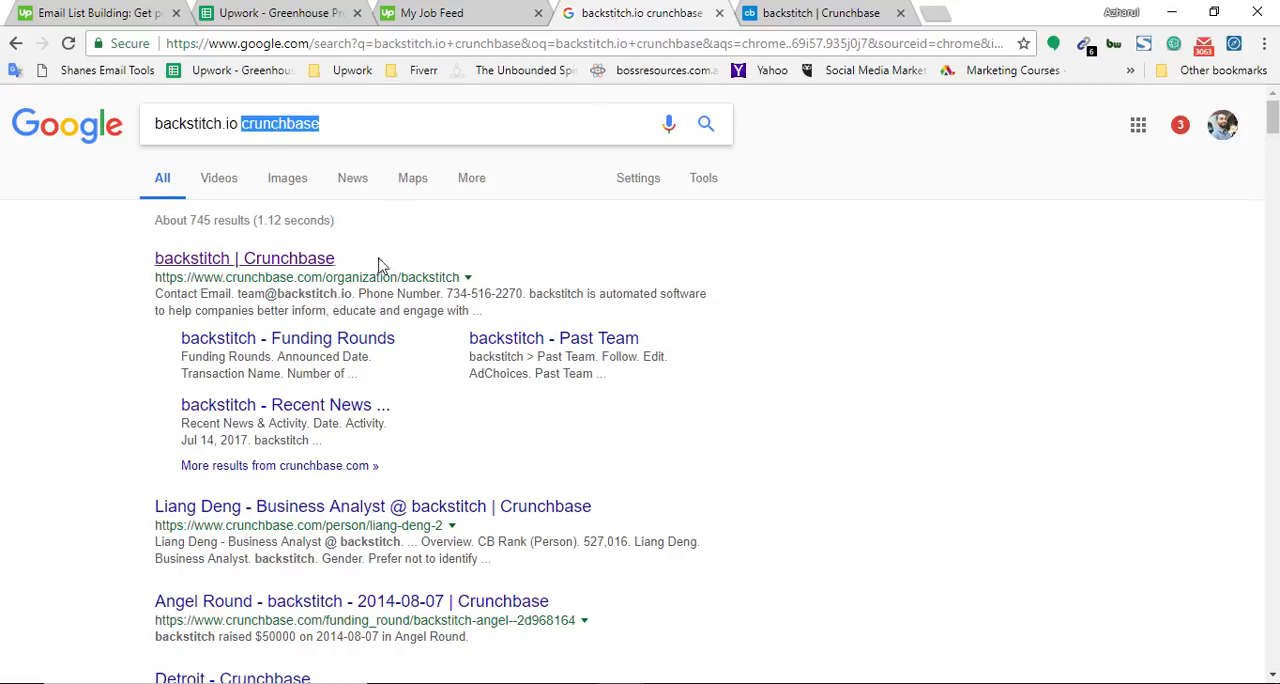
double_click(216, 123)
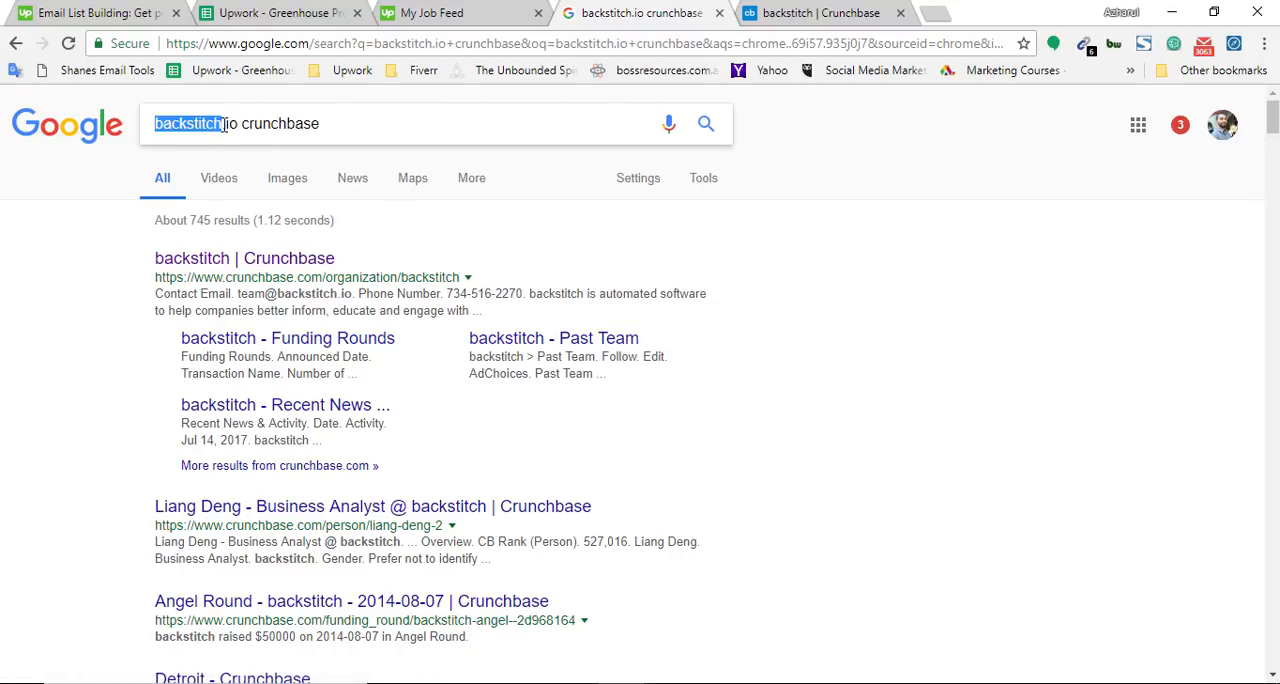
Show the full text of instruction 3 in cell A8 and compare it with the backstitch Crunchbase profile's overview
click(270, 8)
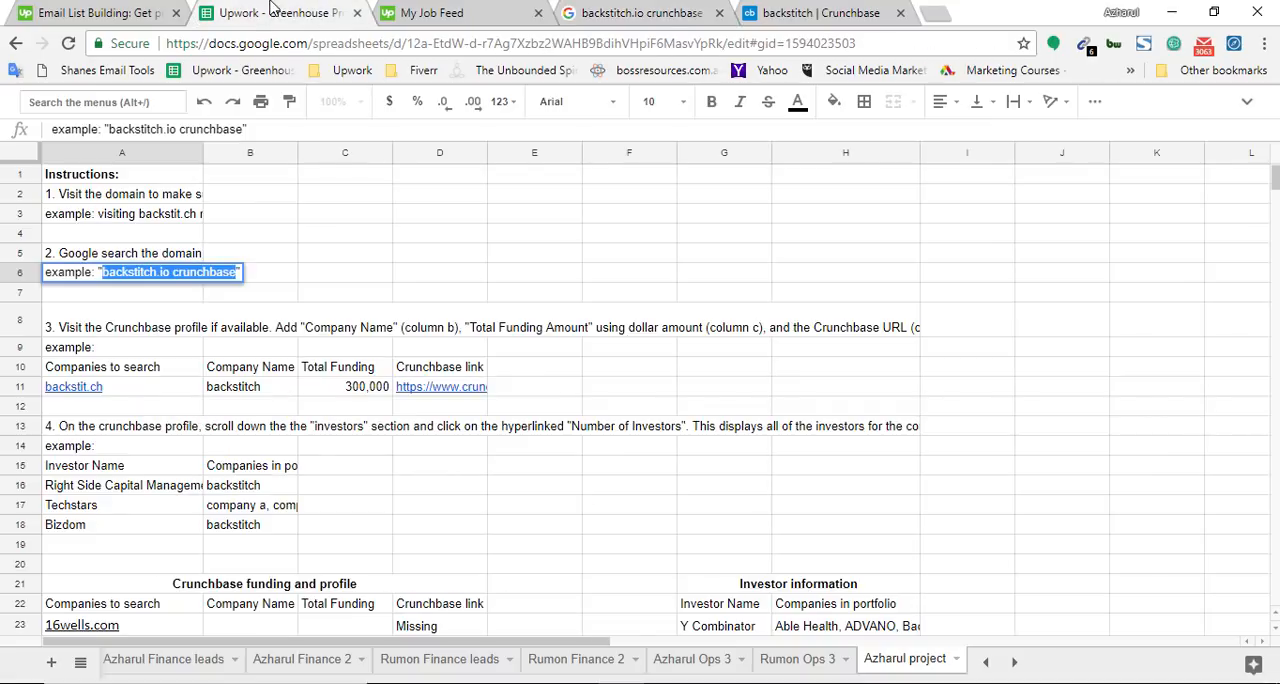
double_click(90, 335)
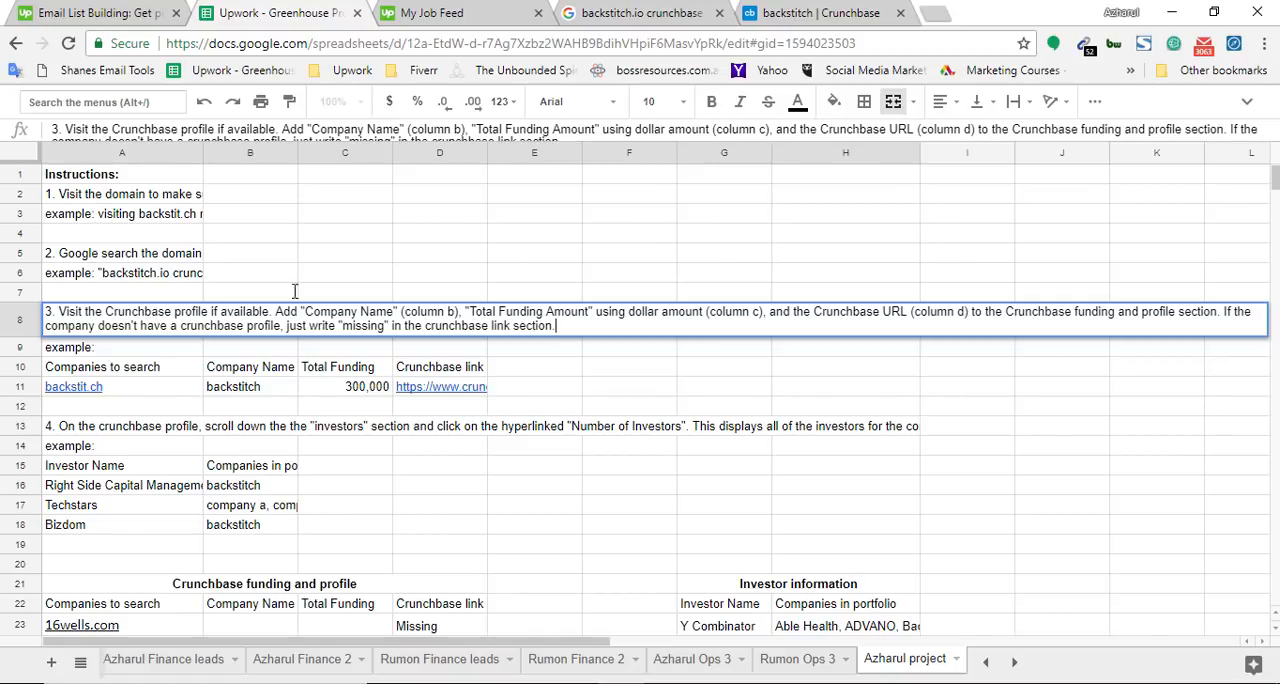
click(637, 11)
click(800, 8)
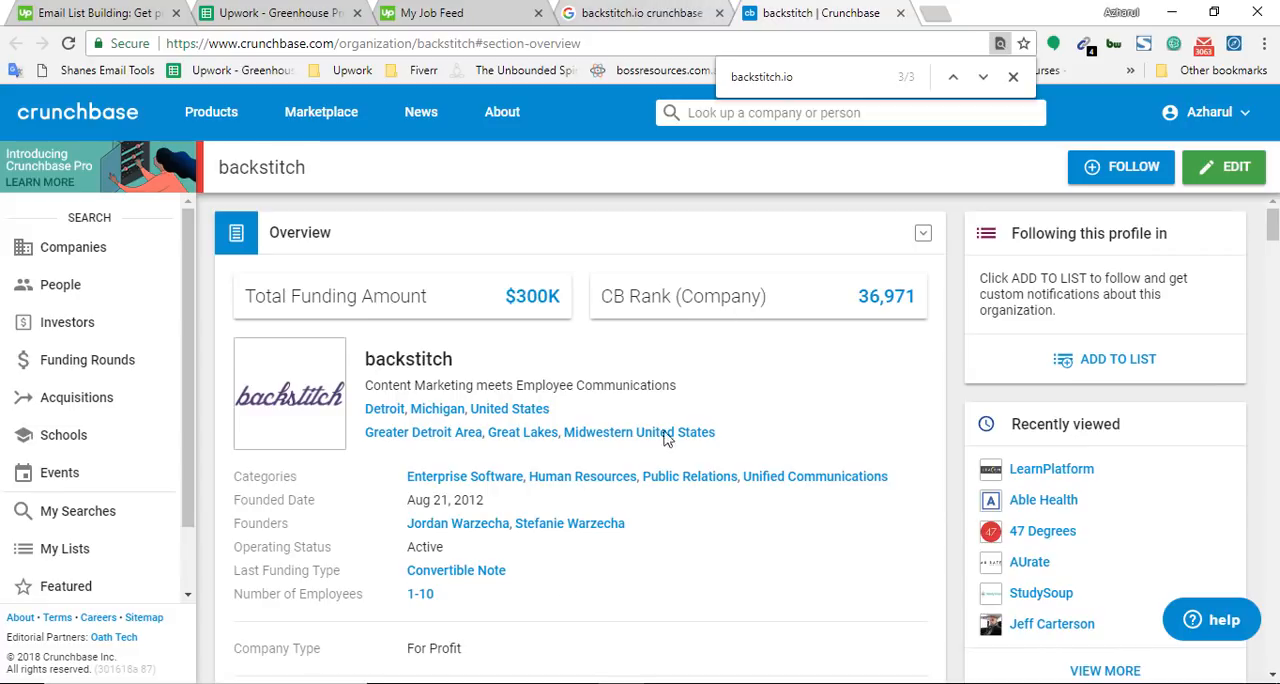
scroll(530, 480, down, 5)
scroll(500, 460, up, 5)
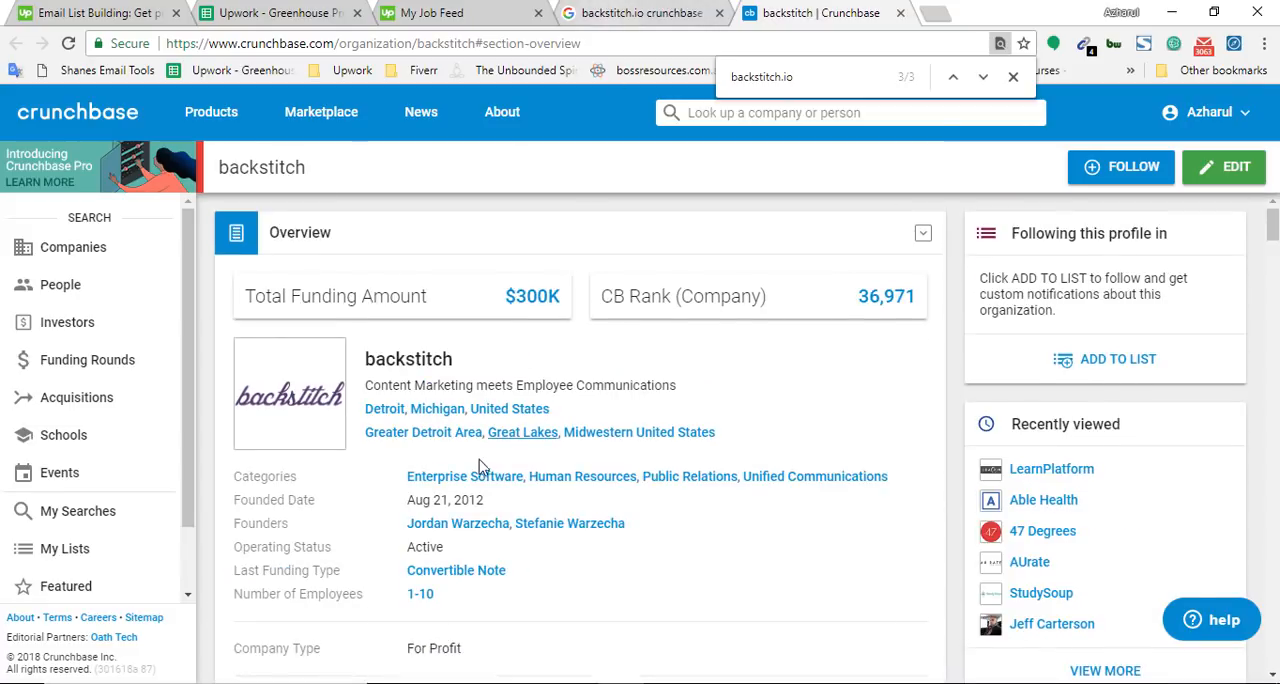
Highlight "column b" in instruction 3 of the spreadsheet, then leave the cell by selecting B18
click(295, 12)
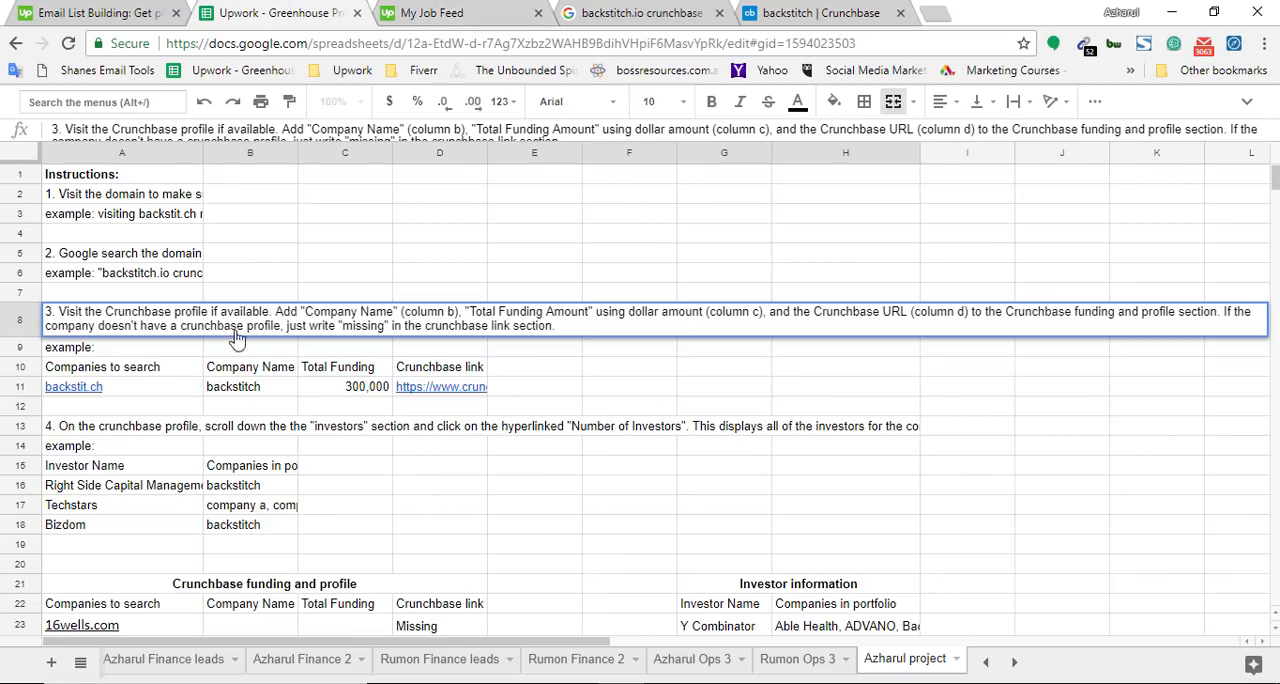
double_click(415, 313)
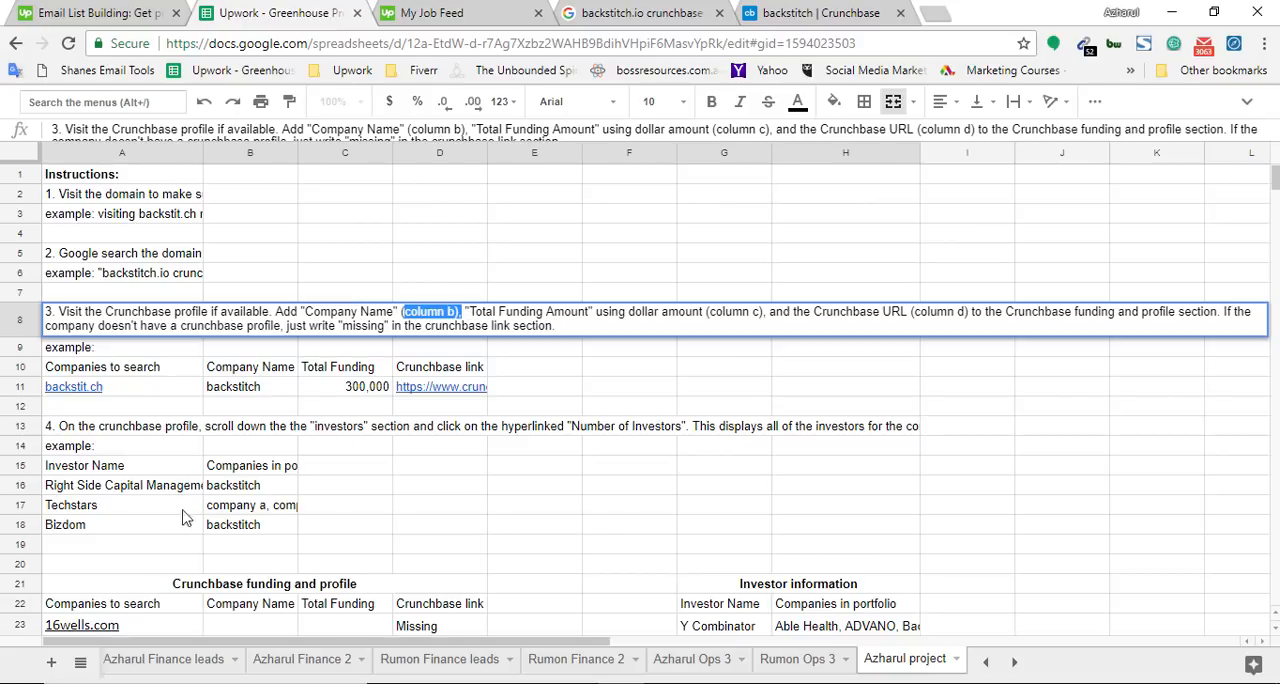
click(288, 527)
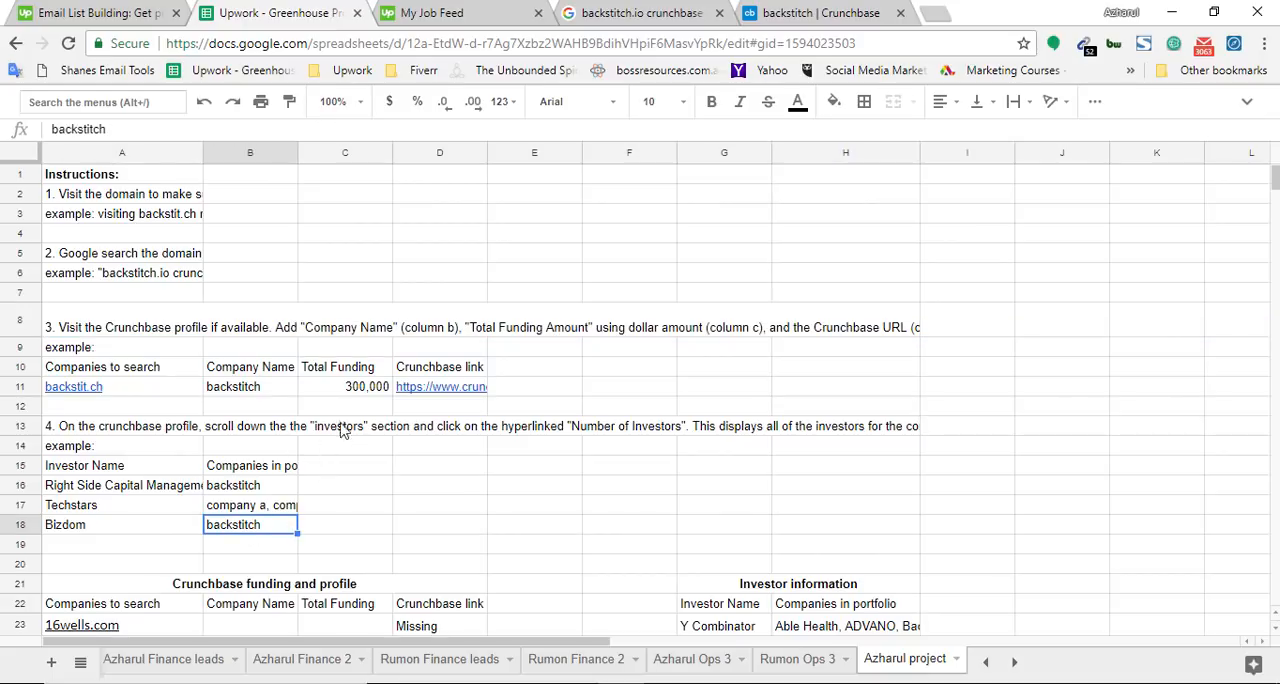
Select the Company Name header and 16wells.com's domain, company name and total funding cells in the Crunchbase funding and profile section
scroll(300, 470, down, 1)
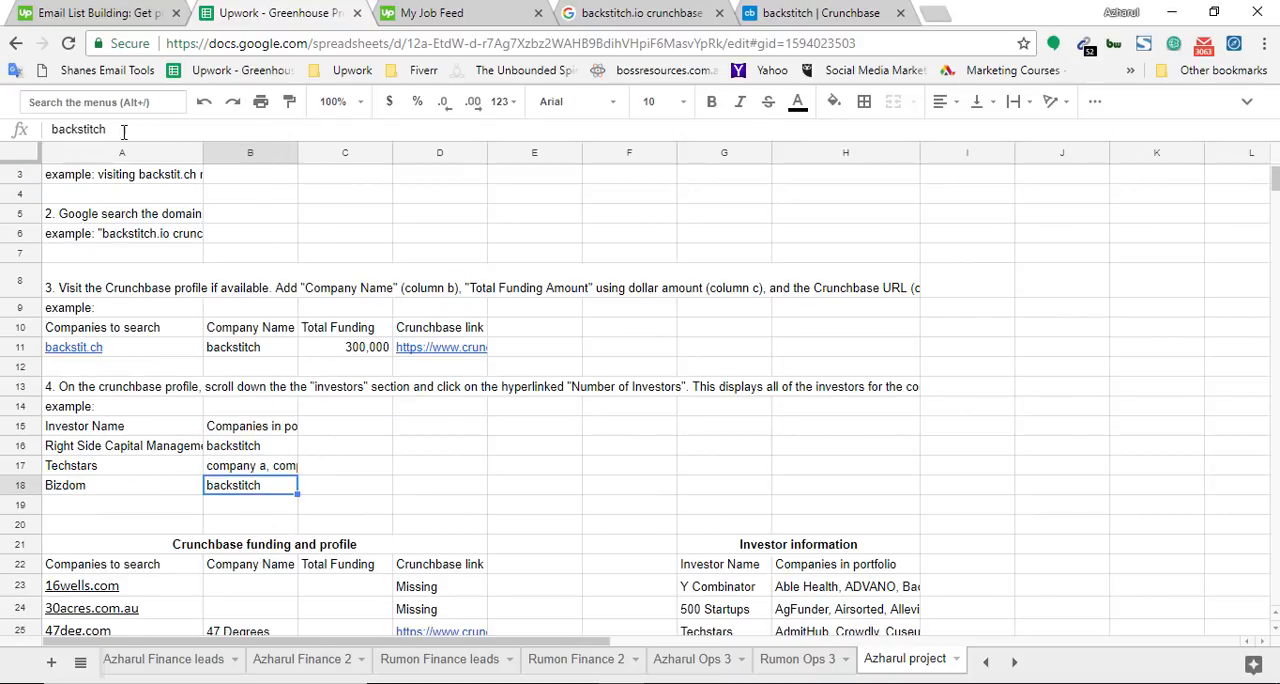
scroll(120, 566, down, 1)
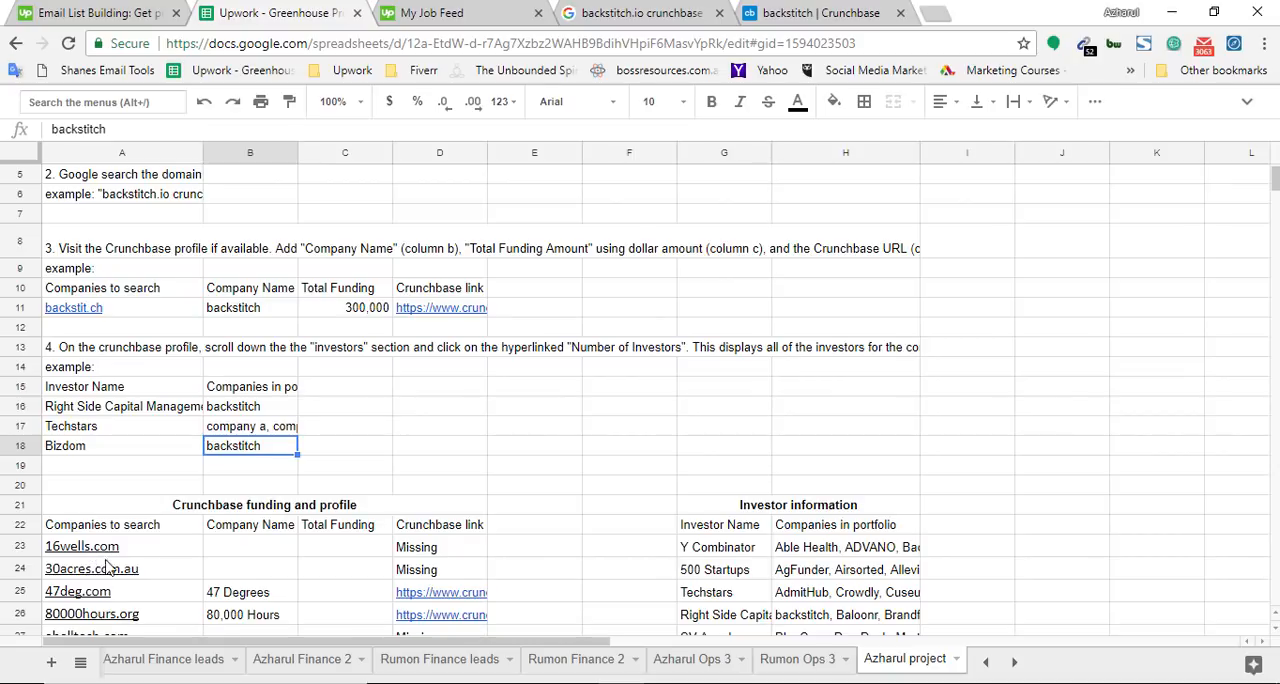
click(110, 560)
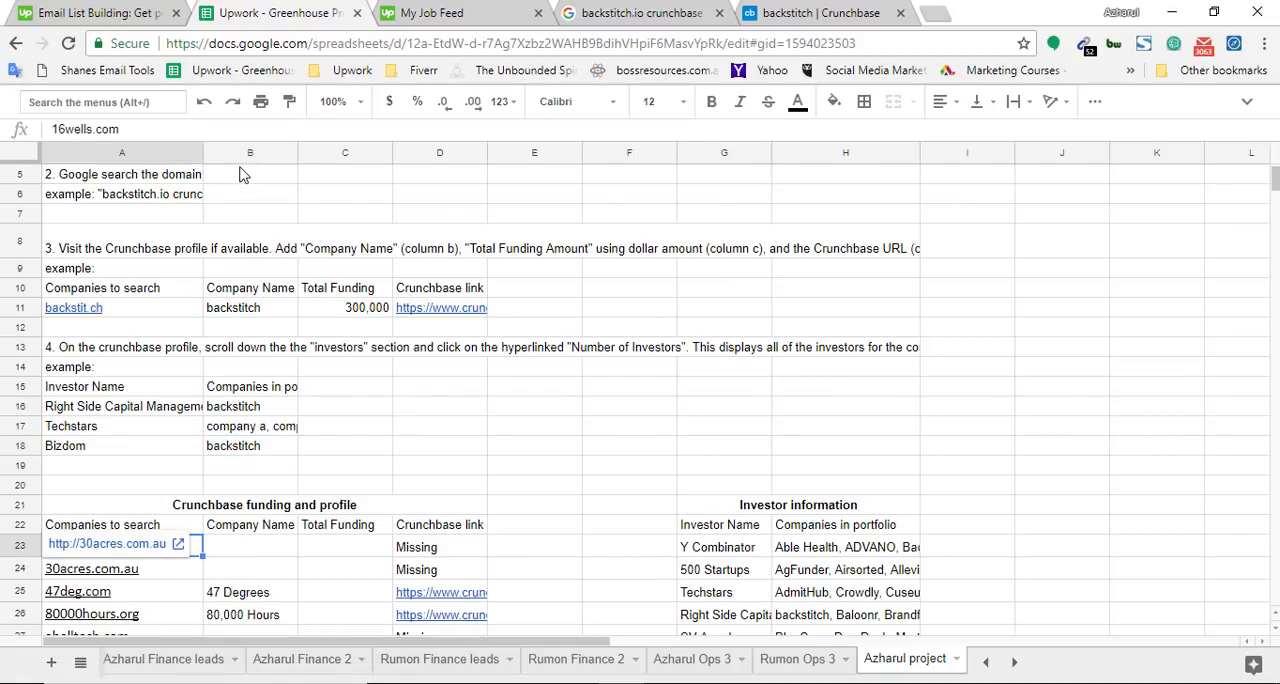
click(239, 528)
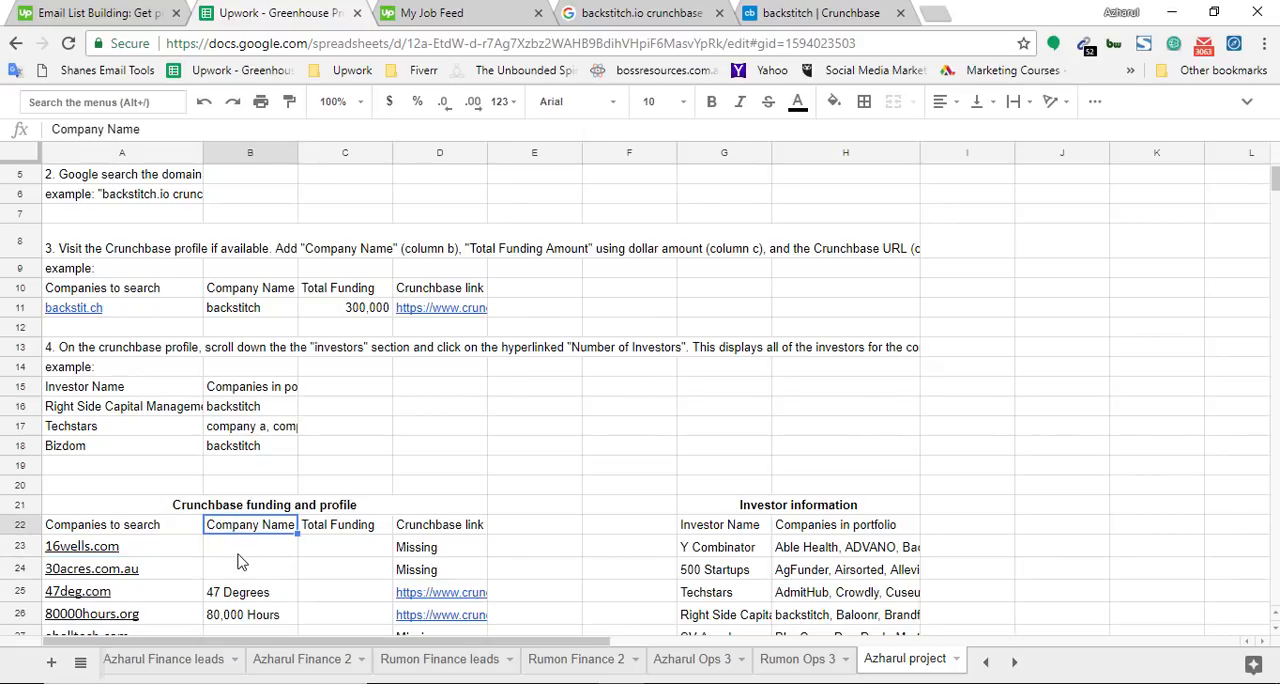
click(238, 555)
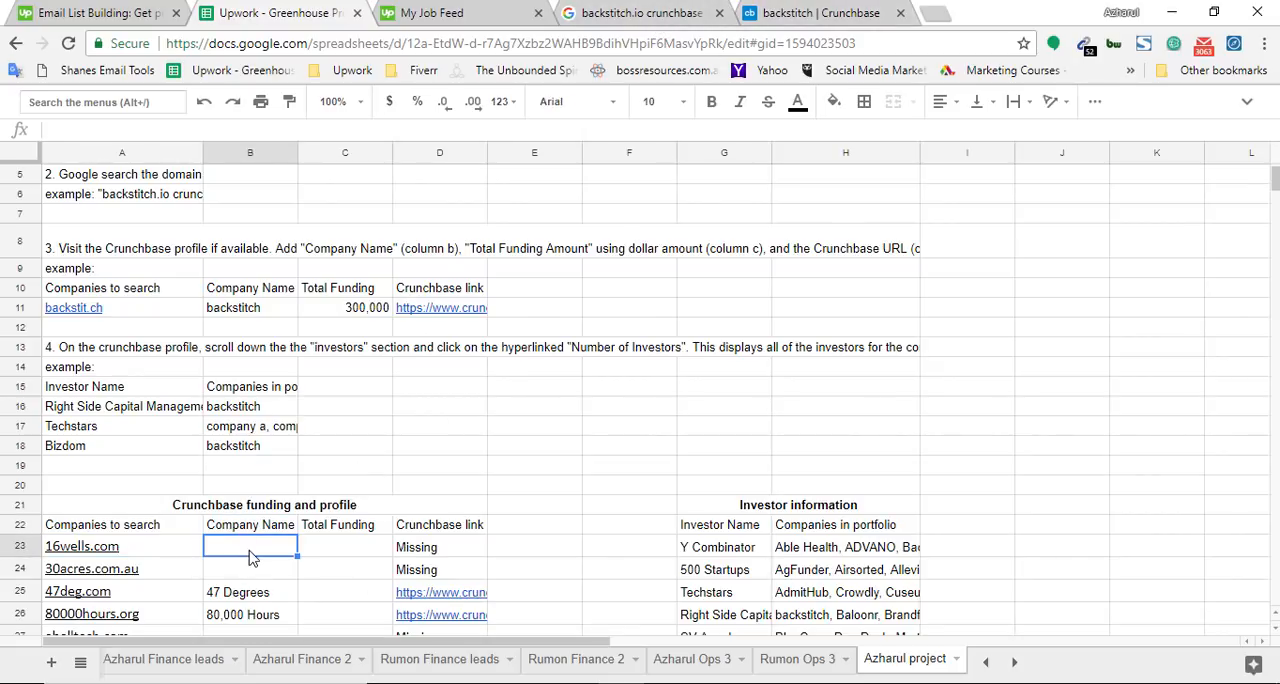
click(336, 557)
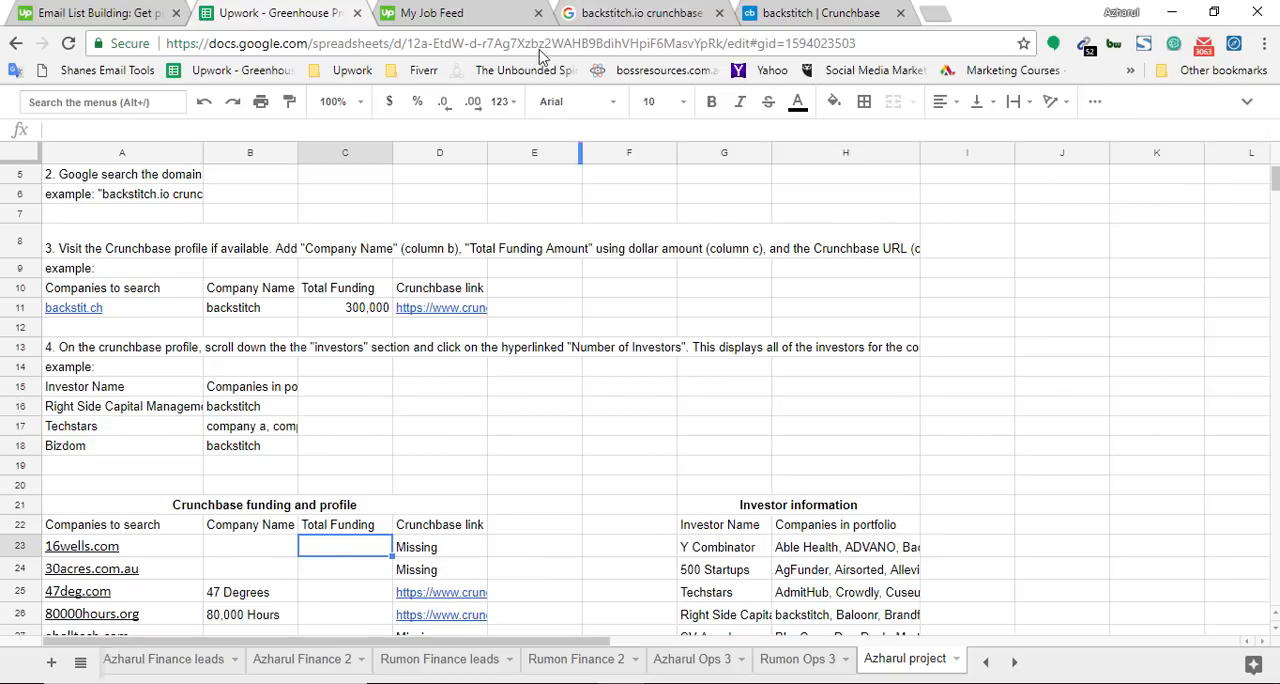
click(246, 558)
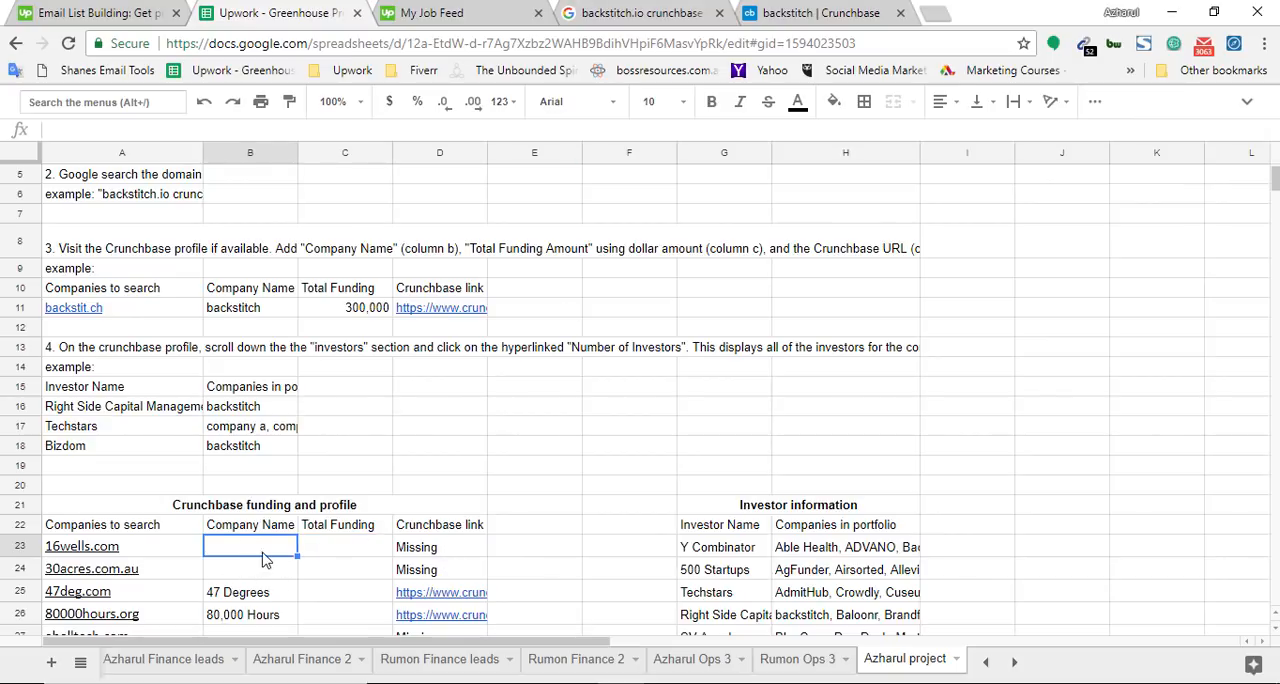
Highlight the company name in the backstitch Crunchbase profile header and compare it with the spreadsheet and the Google query
key(ctrl+Tab)
key(ctrl+Tab)
key(ctrl+Tab)
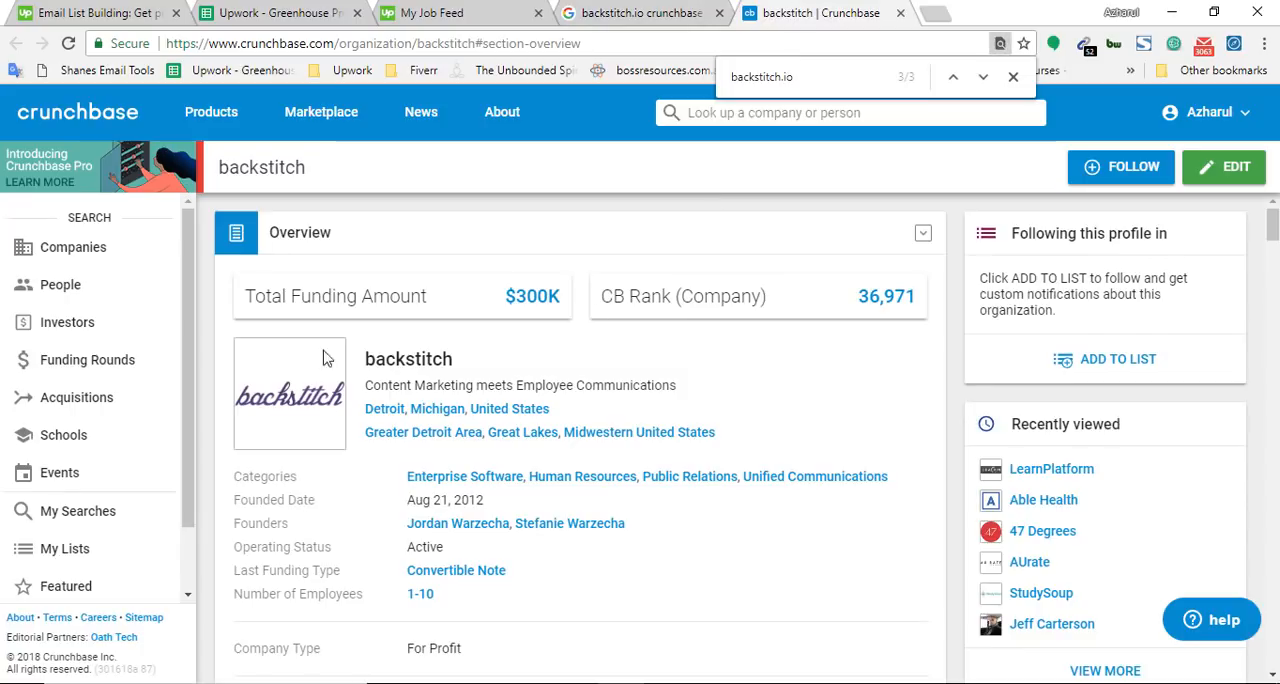
double_click(260, 168)
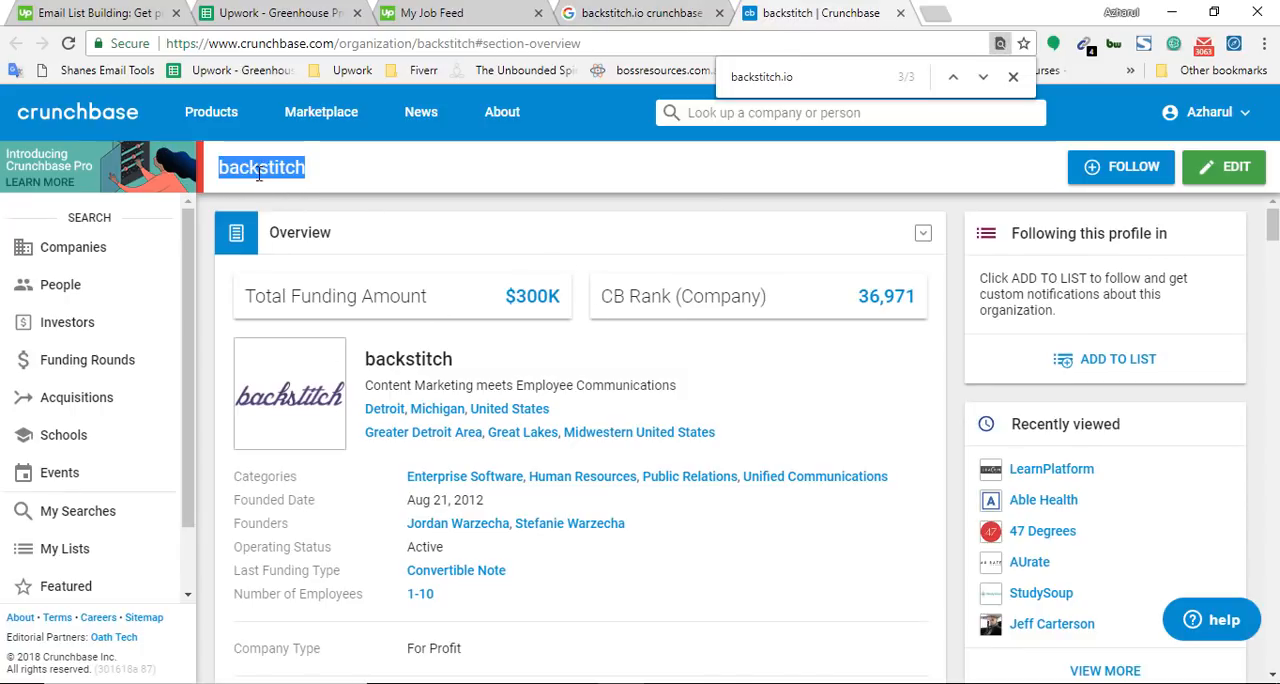
click(340, 10)
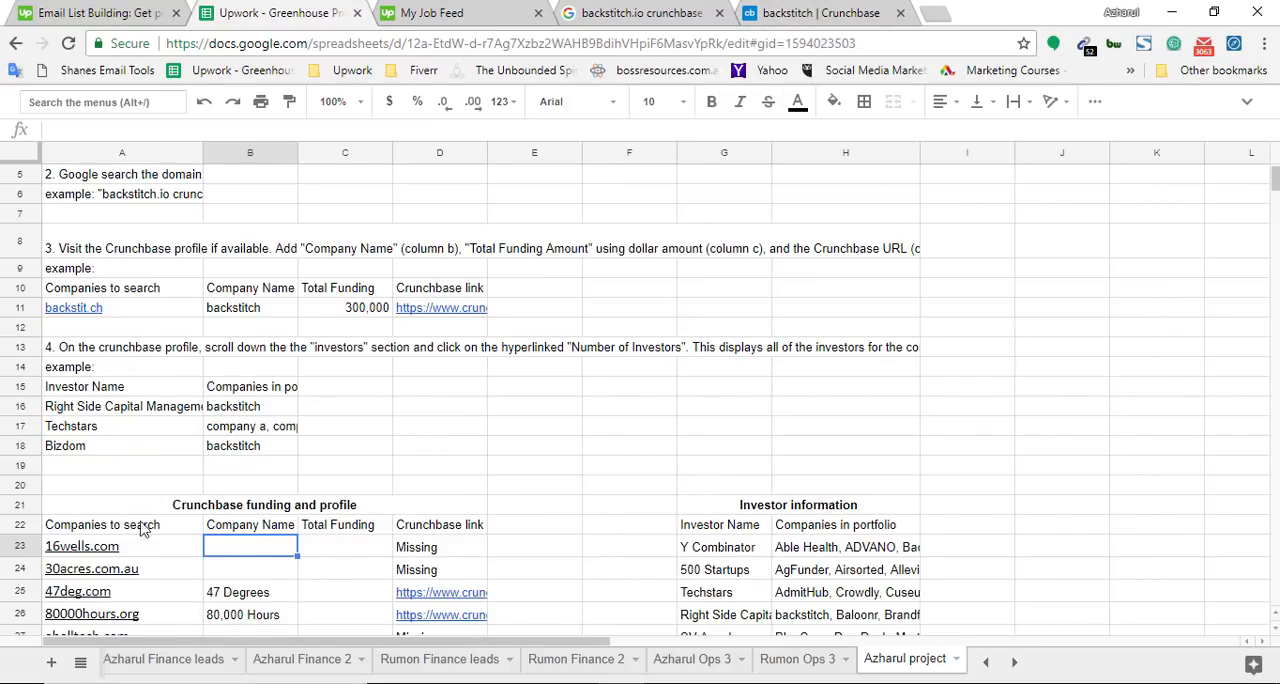
click(657, 12)
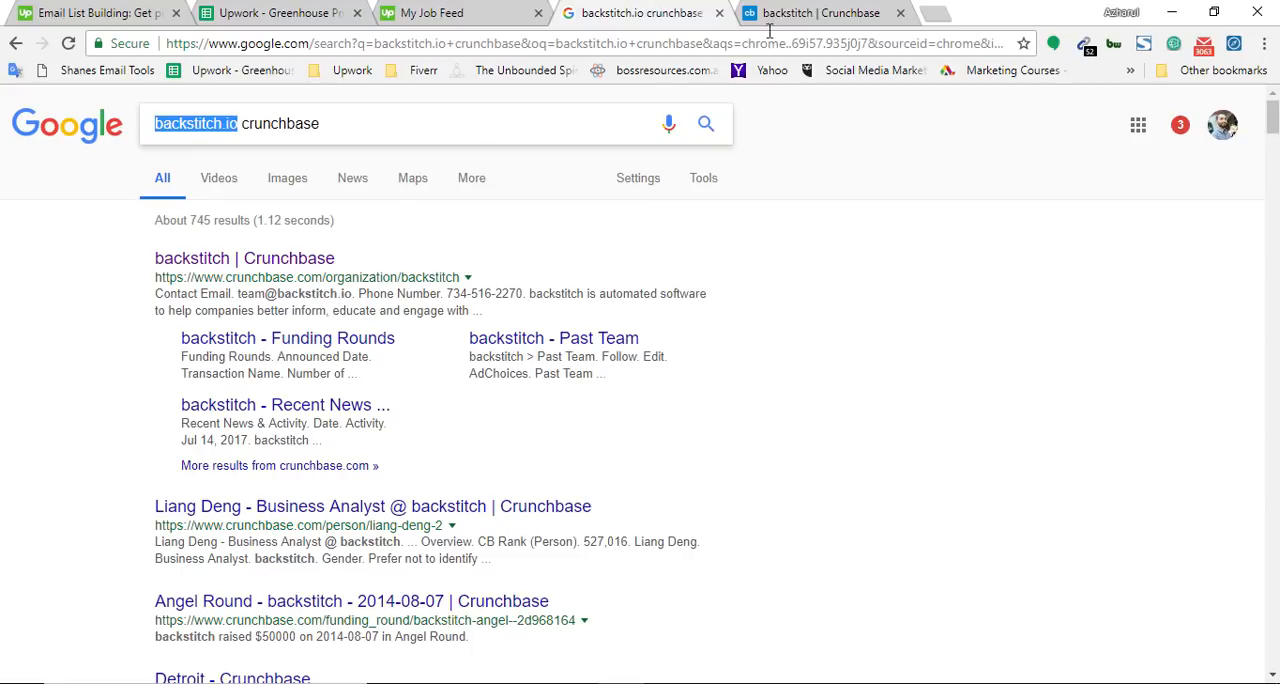
click(315, 12)
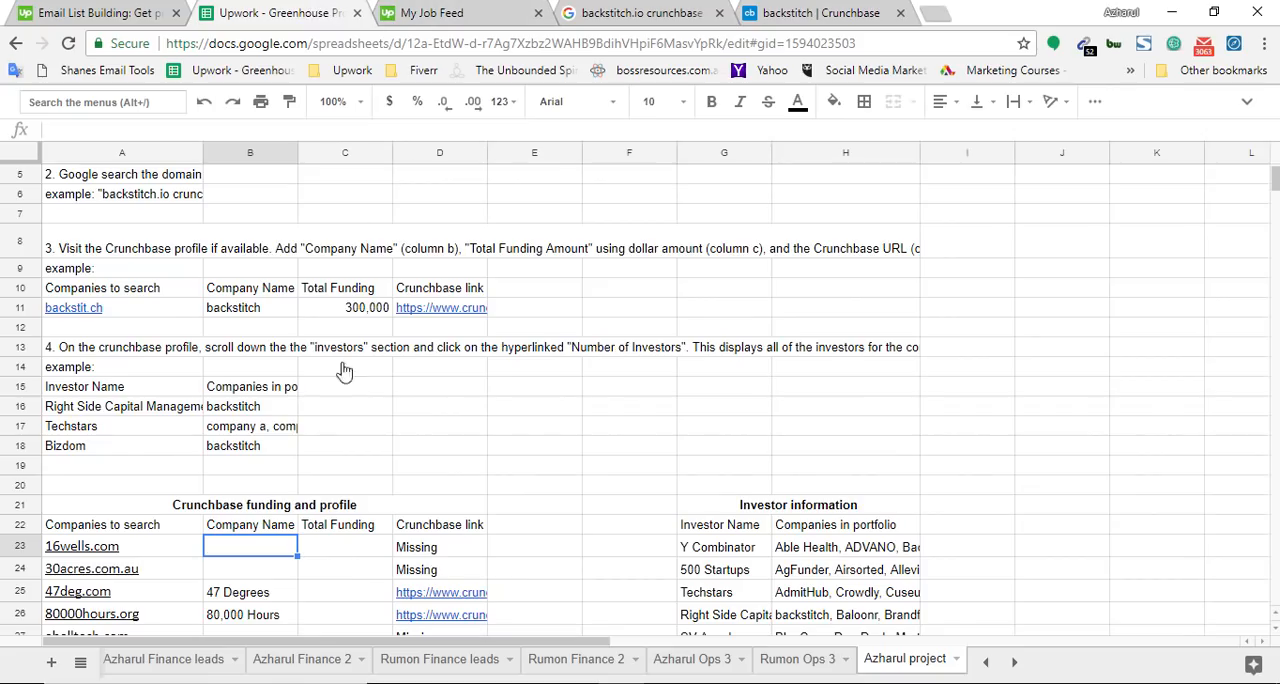
Reopen instruction 3 in cell A8 and highlight "Total Funding Amount" and "using dollar" in its text
double_click(153, 258)
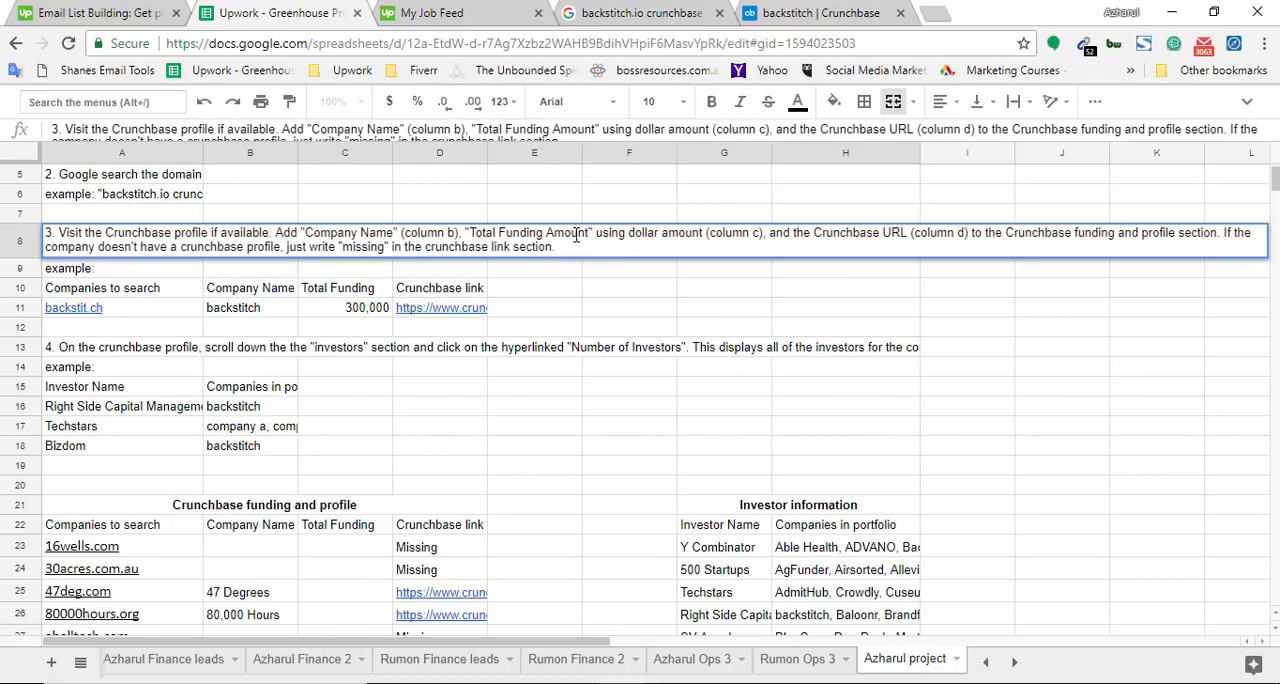
drag(469, 232, 572, 230)
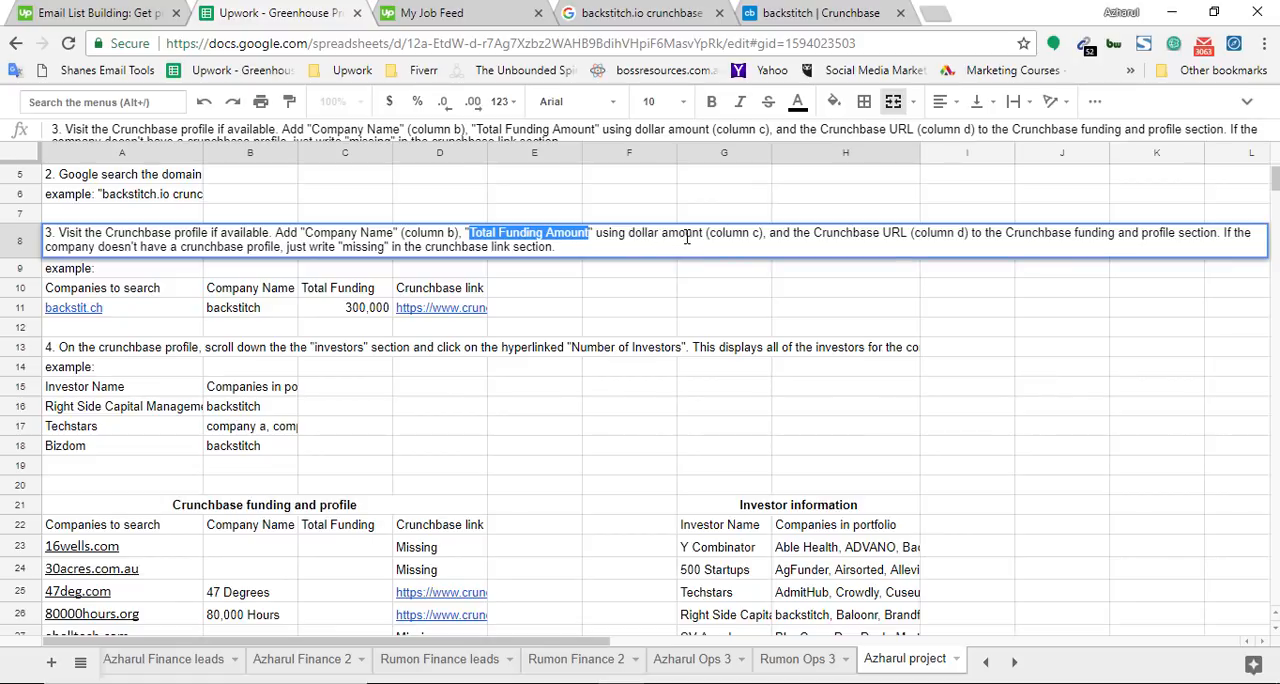
double_click(719, 234)
drag(500, 234, 688, 238)
drag(605, 238, 642, 238)
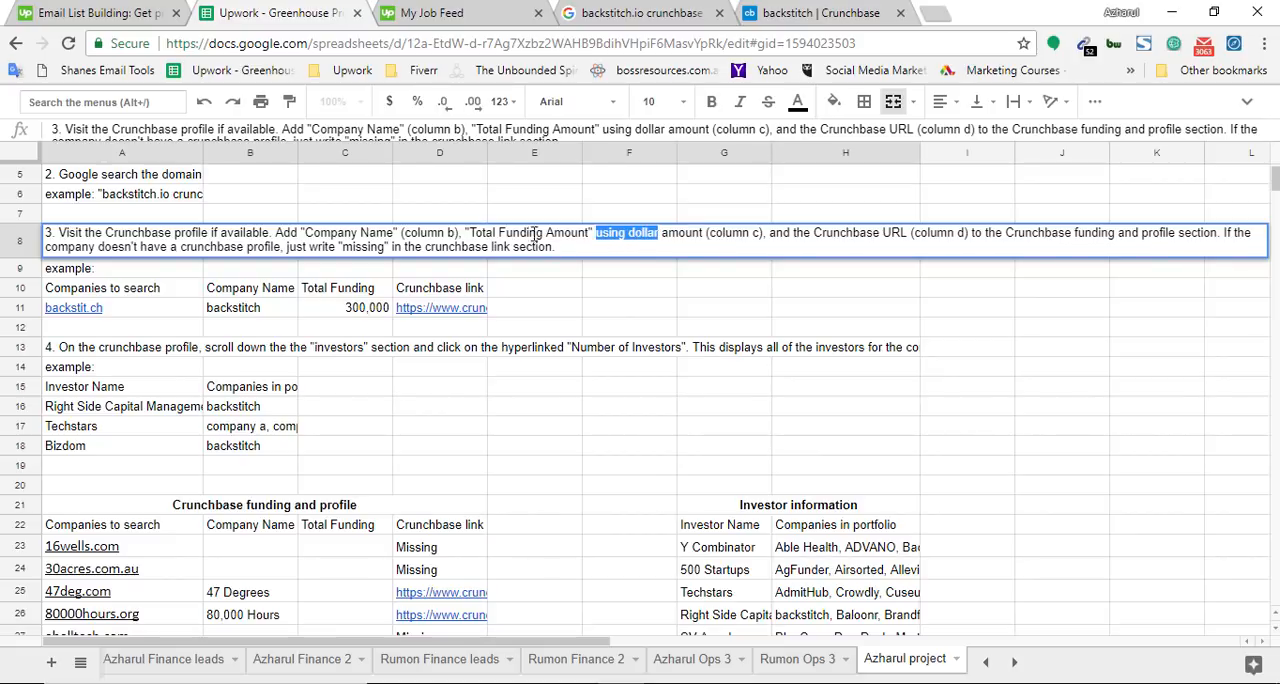
drag(690, 240, 615, 229)
Open the bookmarked EasyCalculation number-to-millions converter in a new browser tab and highlight its entered value and the full-number result
click(803, 9)
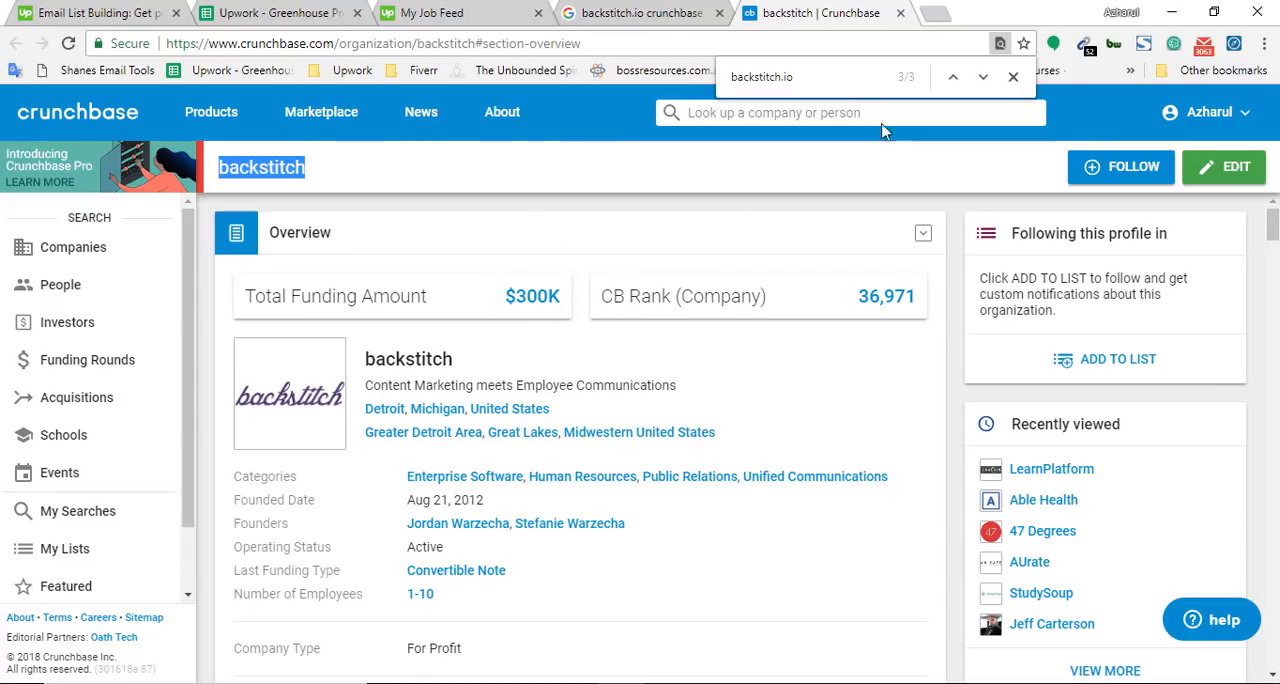
key(ctrl+t)
click(1258, 72)
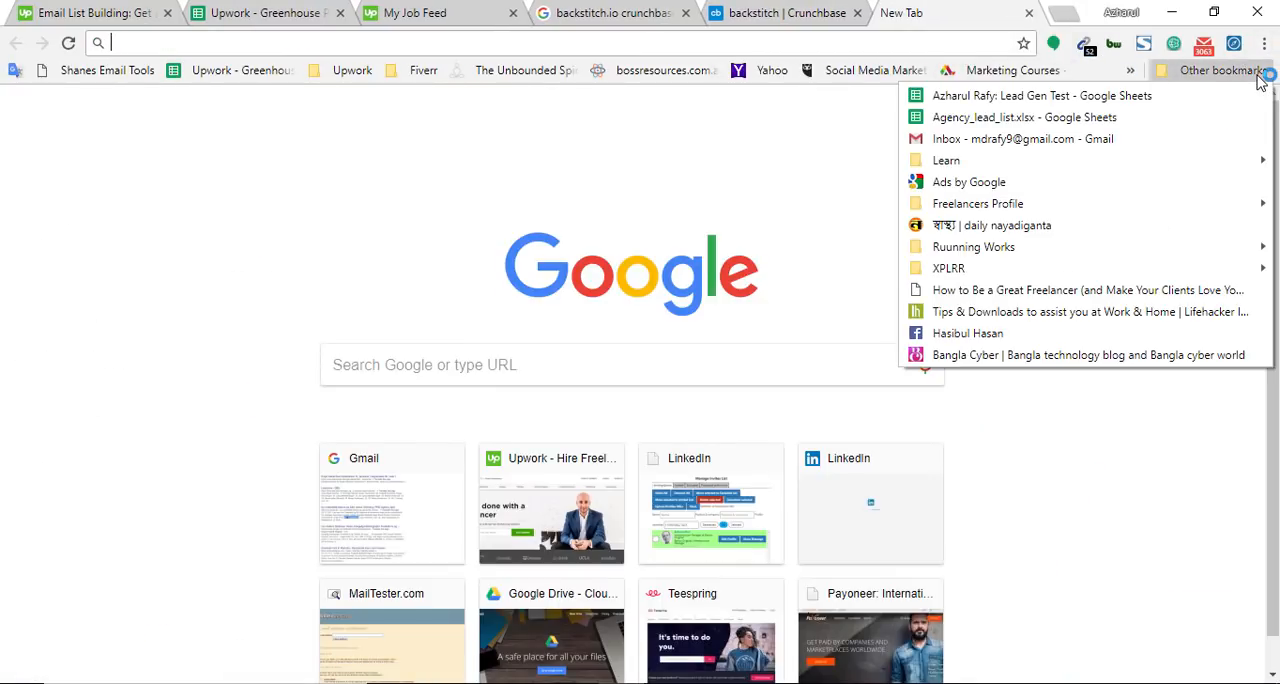
click(1131, 72)
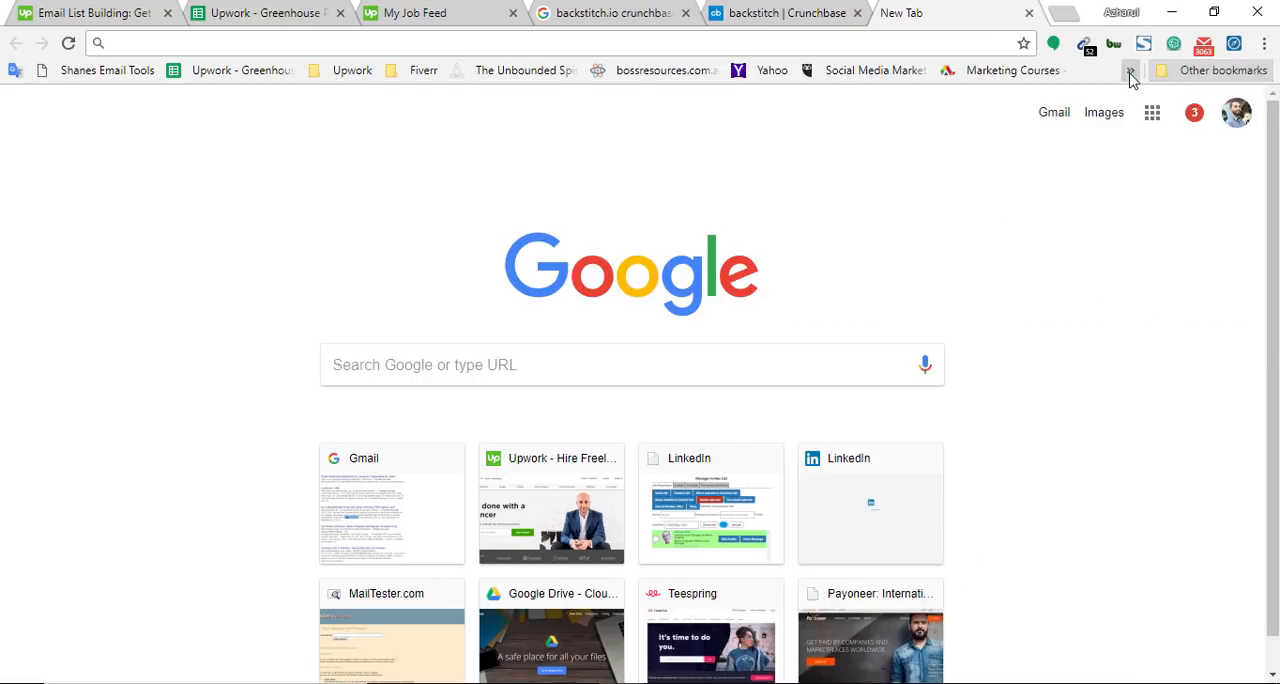
scroll(882, 510, down, 12)
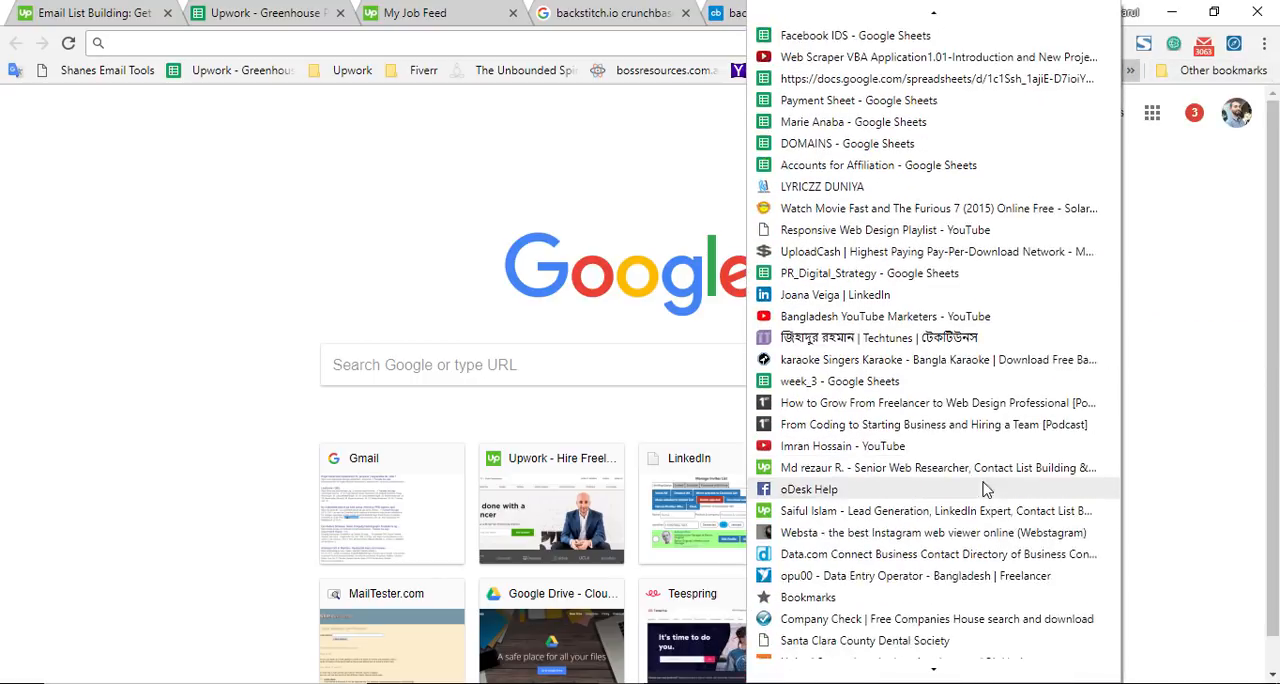
scroll(882, 530, down, 13)
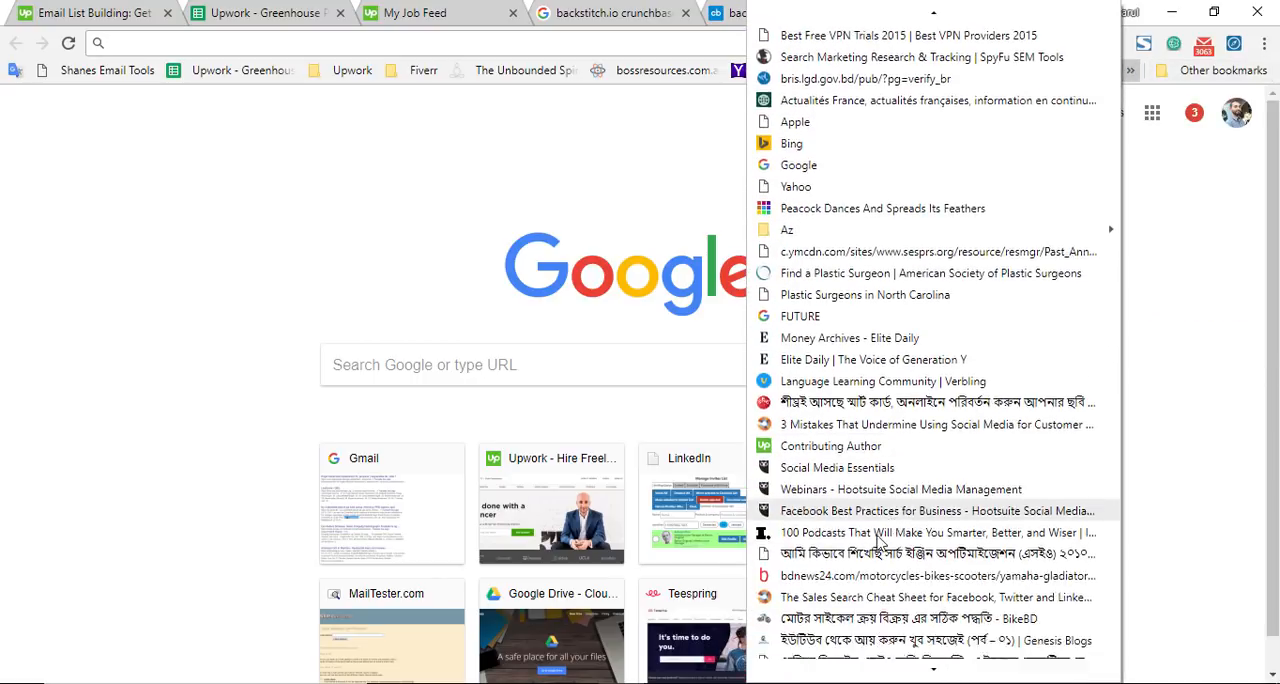
scroll(958, 496, down, 8)
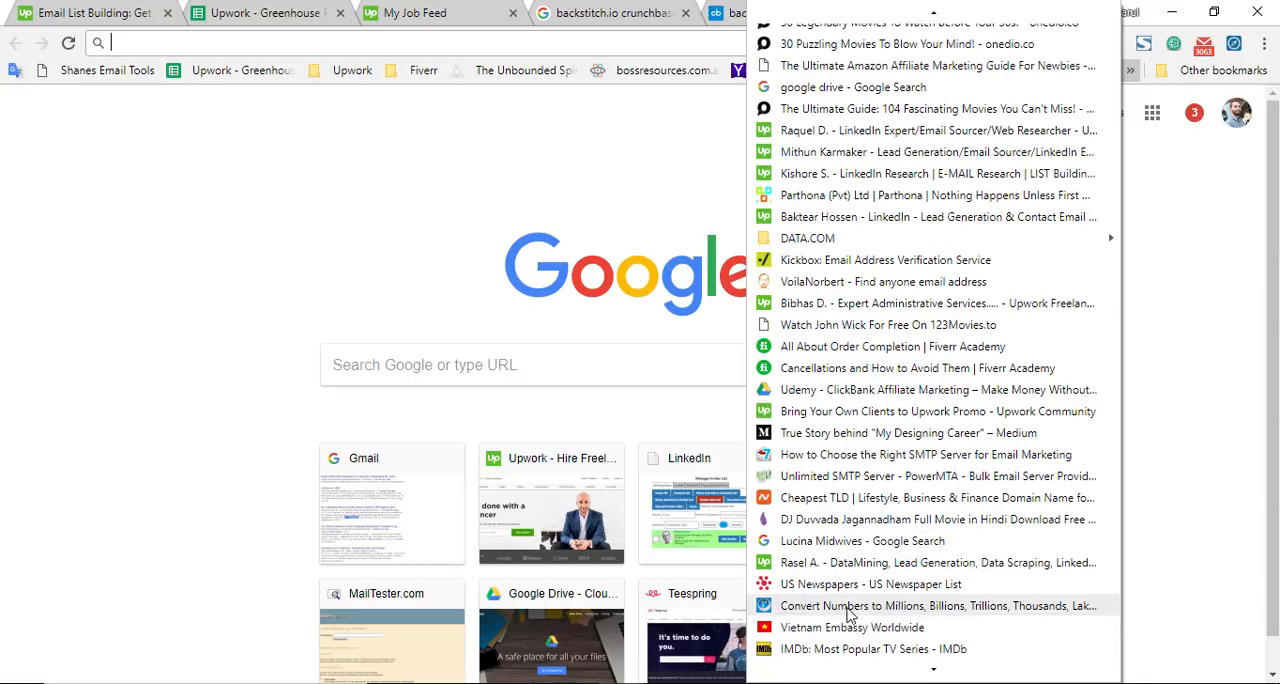
click(940, 606)
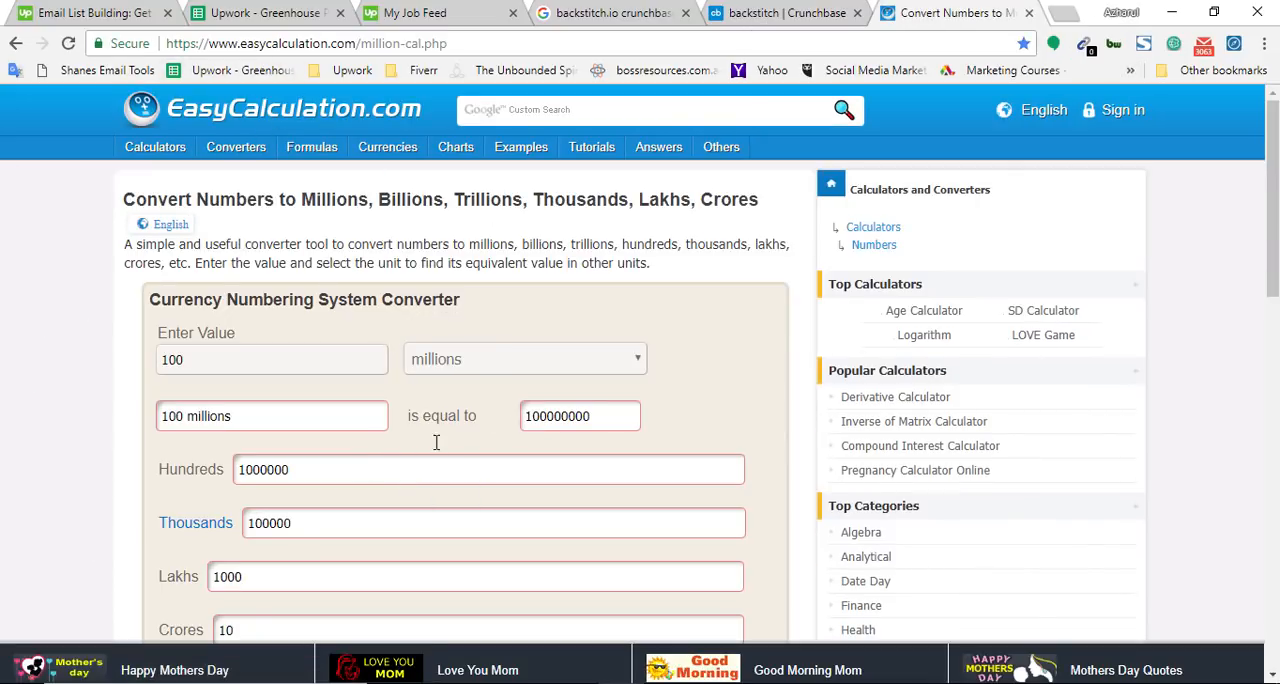
drag(191, 362, 29, 386)
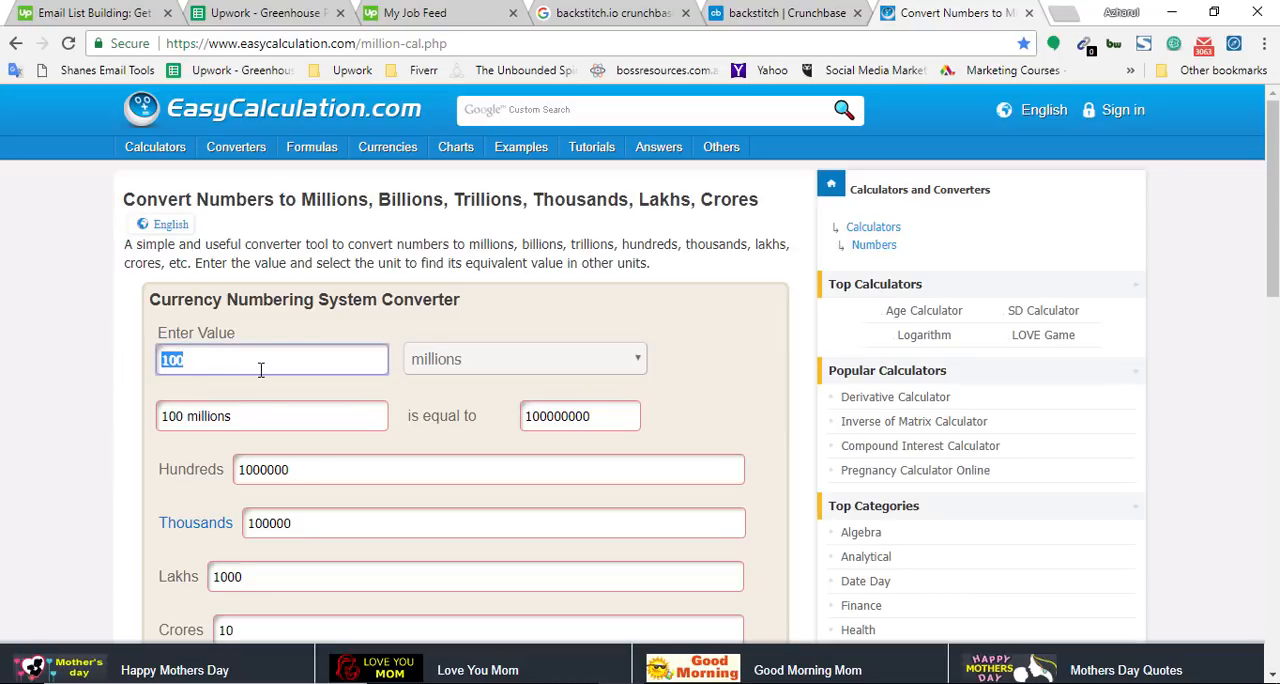
double_click(560, 420)
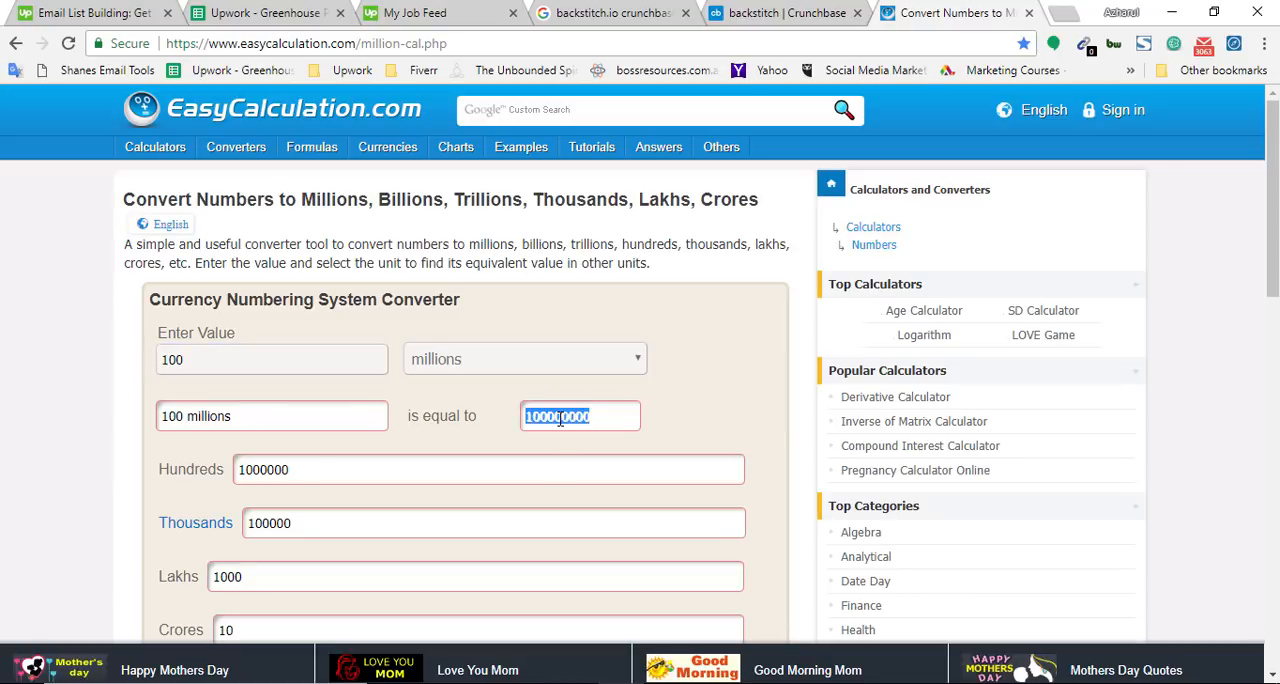
Return to the spreadsheet and select the Total Funding cells for accordium.com and ablehealth.com in the Crunchbase funding and profile section
click(252, 12)
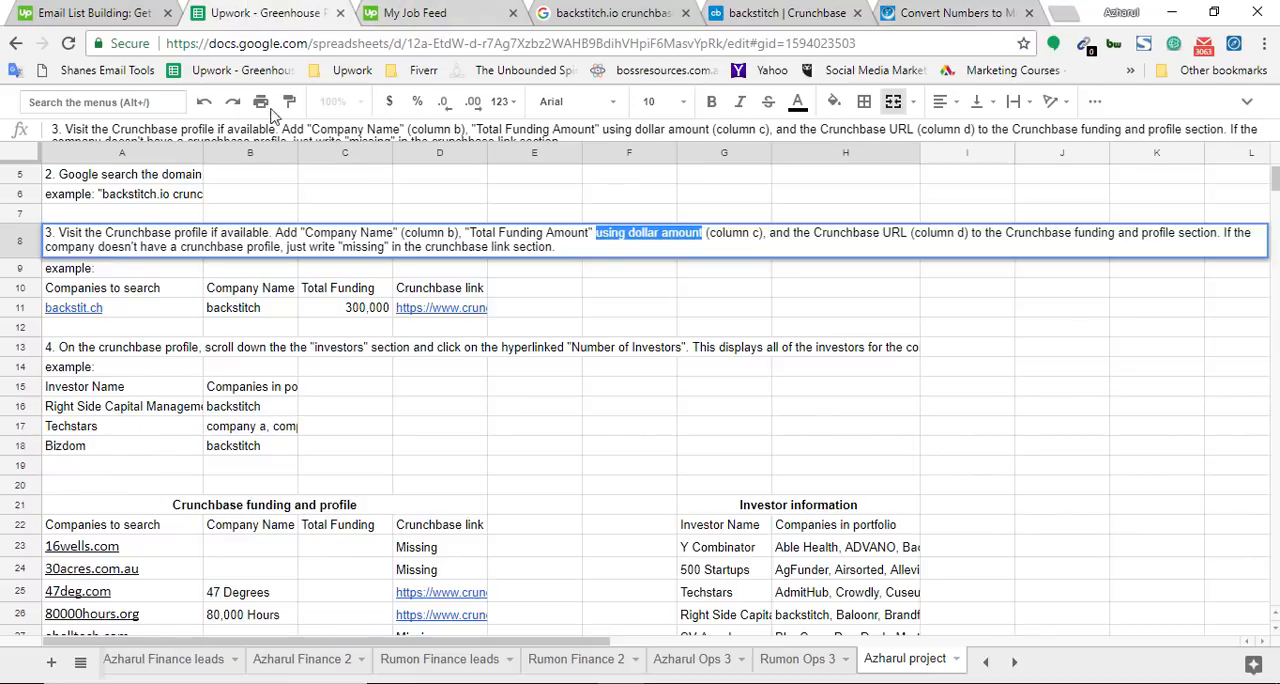
scroll(390, 503, down, 2)
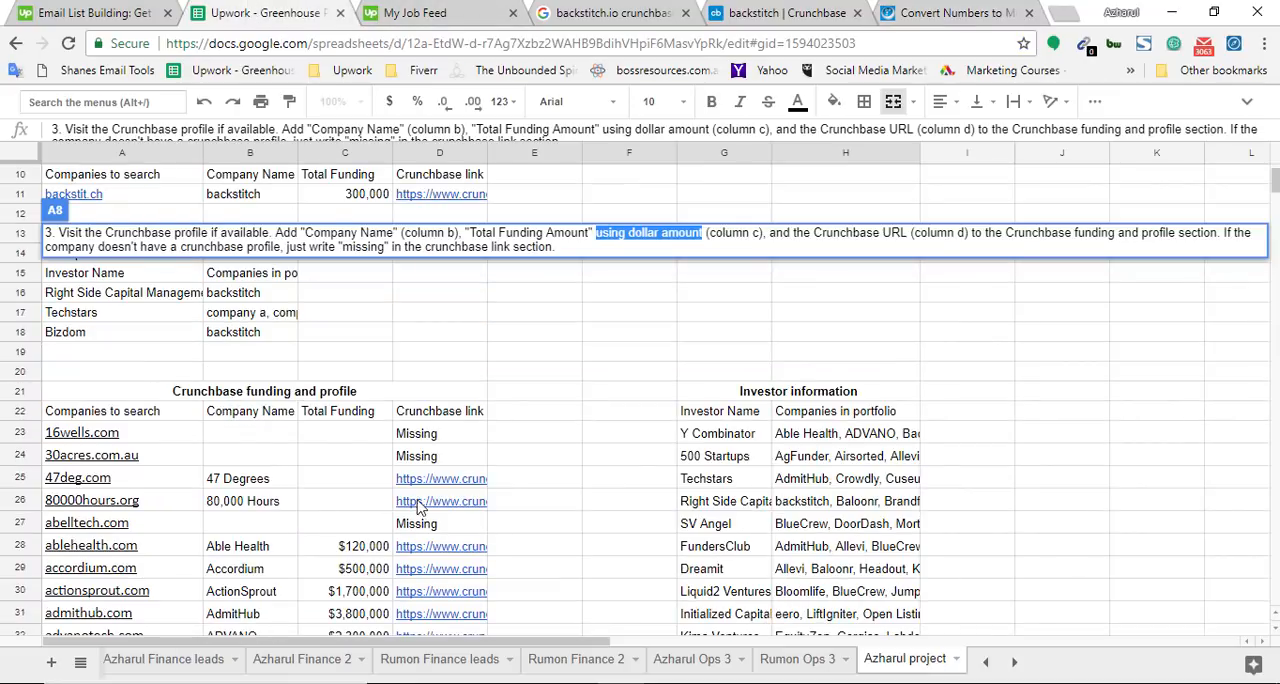
double_click(358, 555)
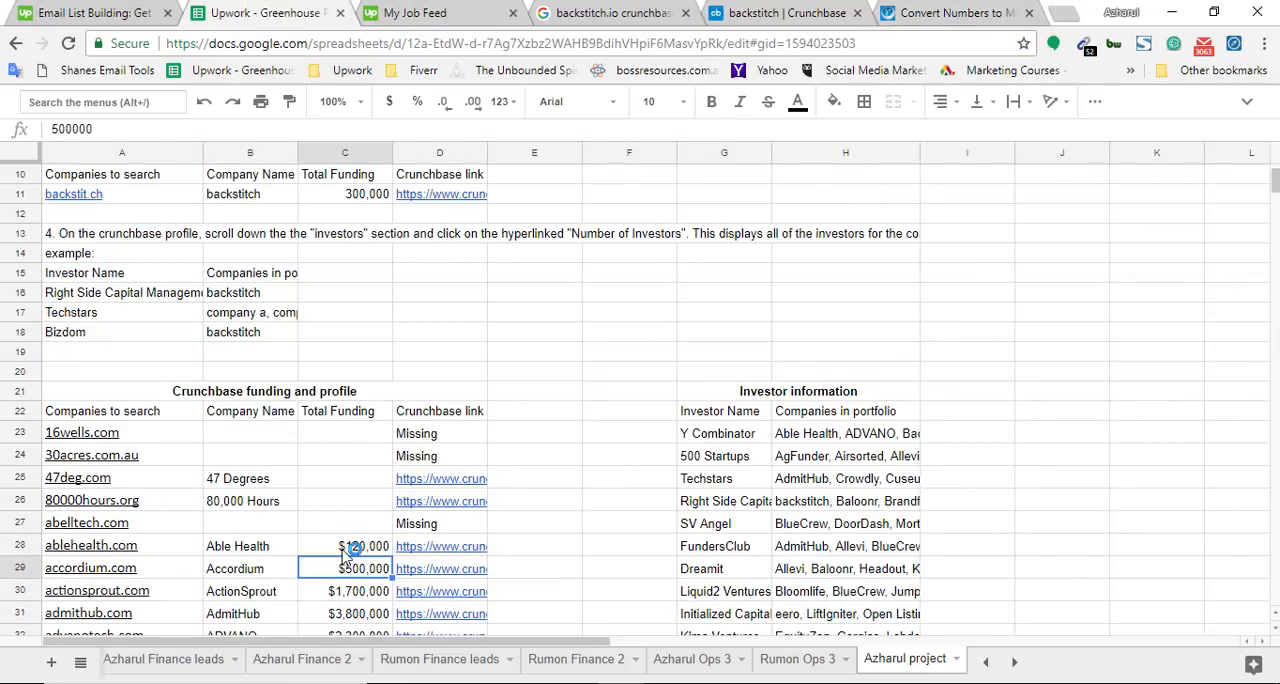
click(343, 550)
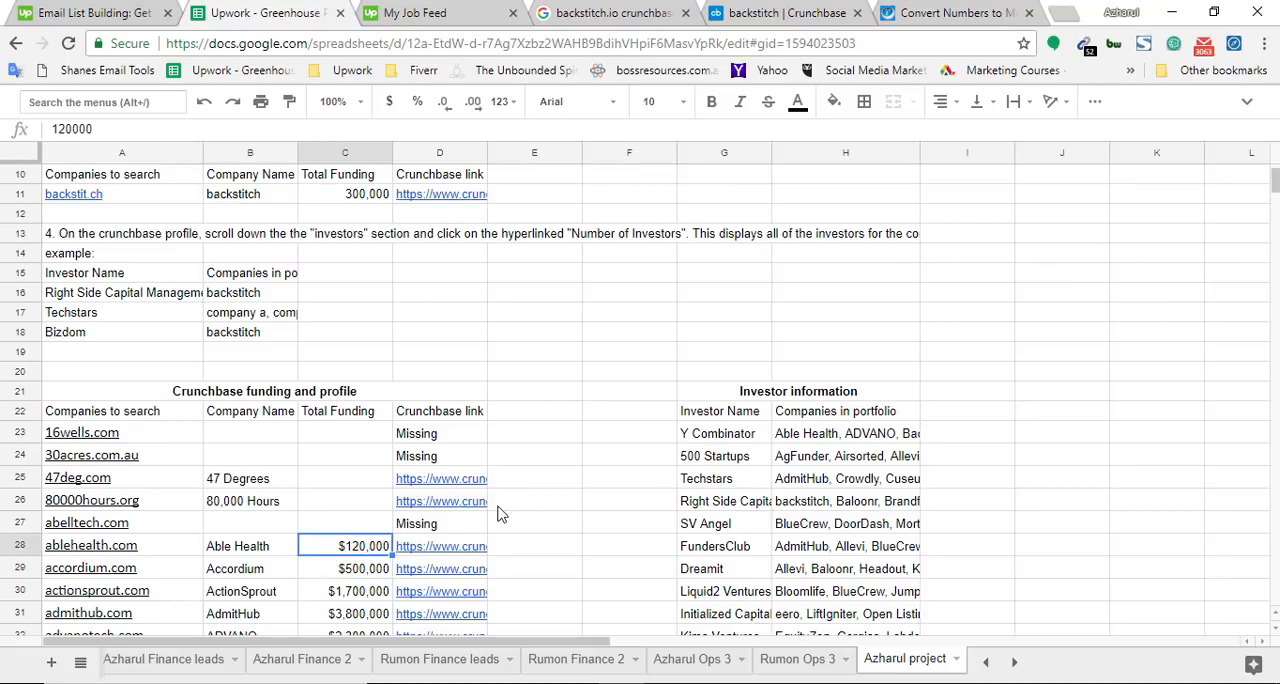
Move the EasyCalculation converter's browser tab directly before the spreadsheet's tab
click(860, 12)
click(925, 14)
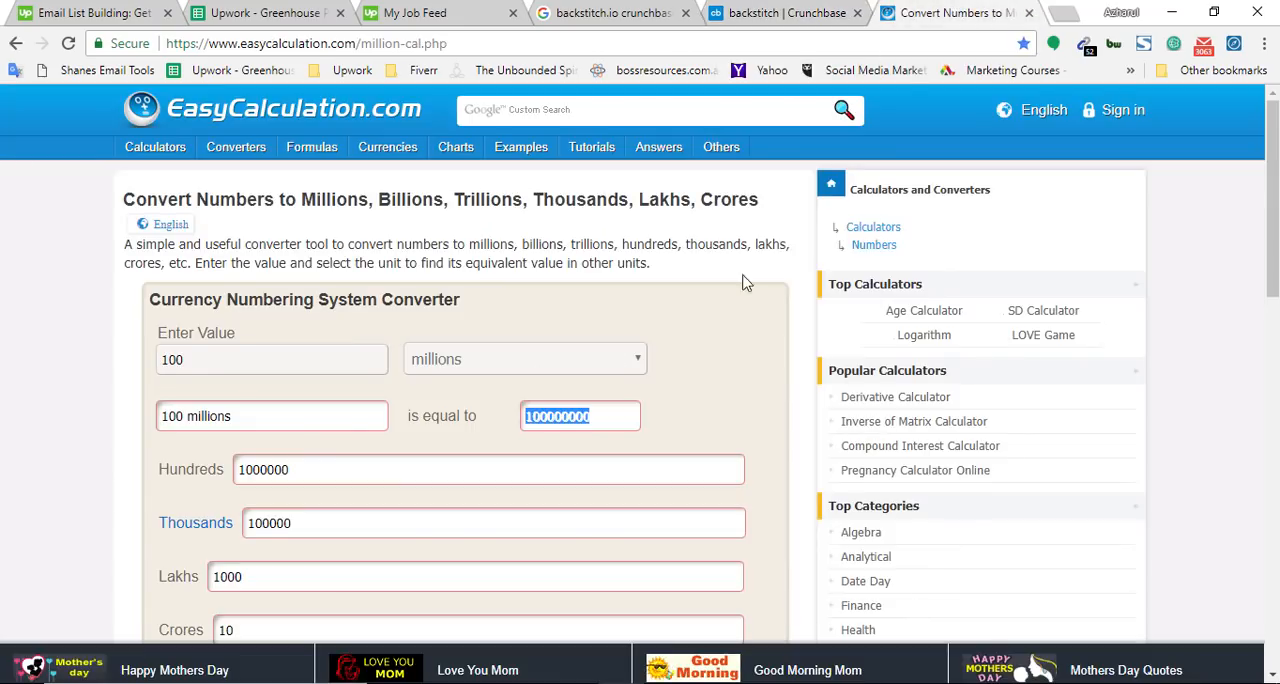
drag(940, 10, 280, 10)
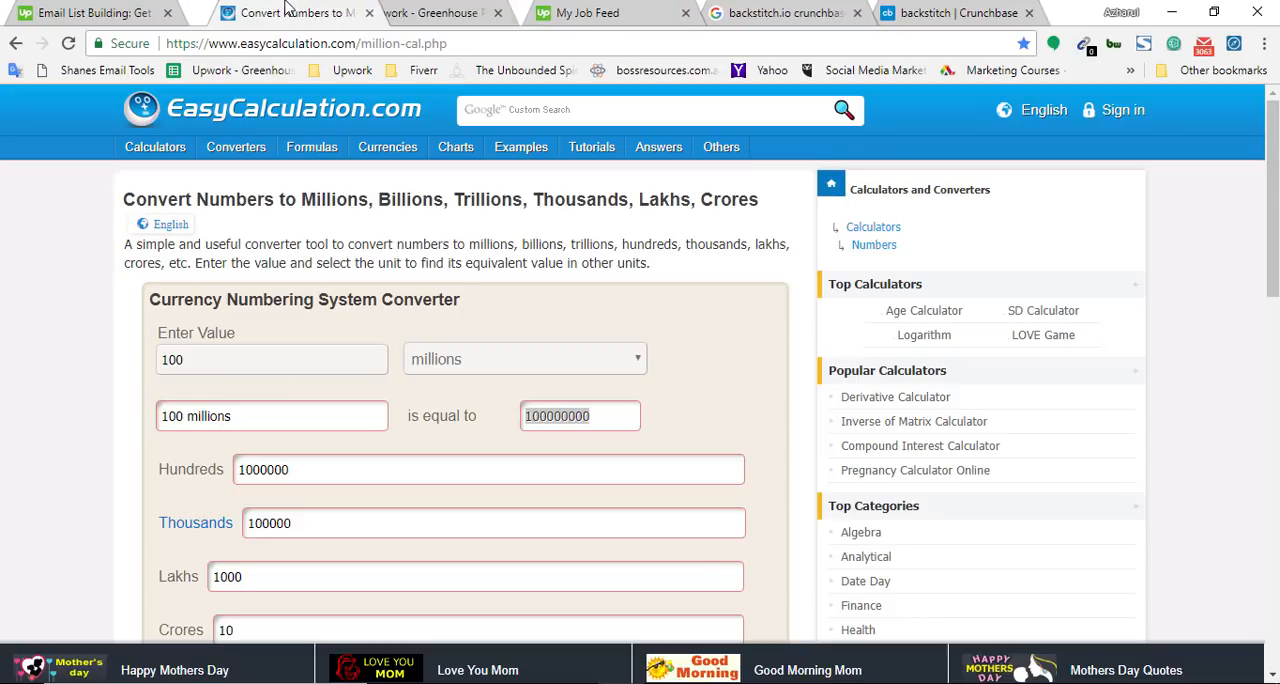
Reopen instruction 3 in cell A8 of the spreadsheet, then highlight the backstitch profile's base URL in Crunchbase's address bar
click(410, 18)
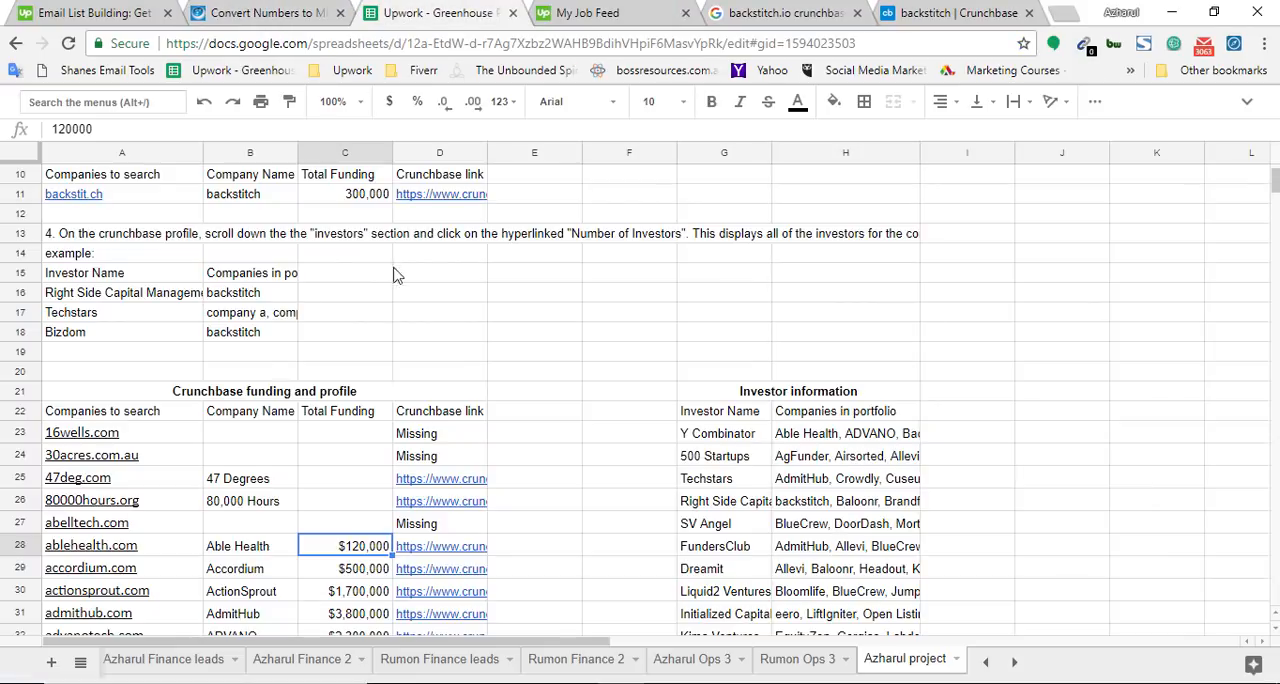
scroll(280, 372, up, 2)
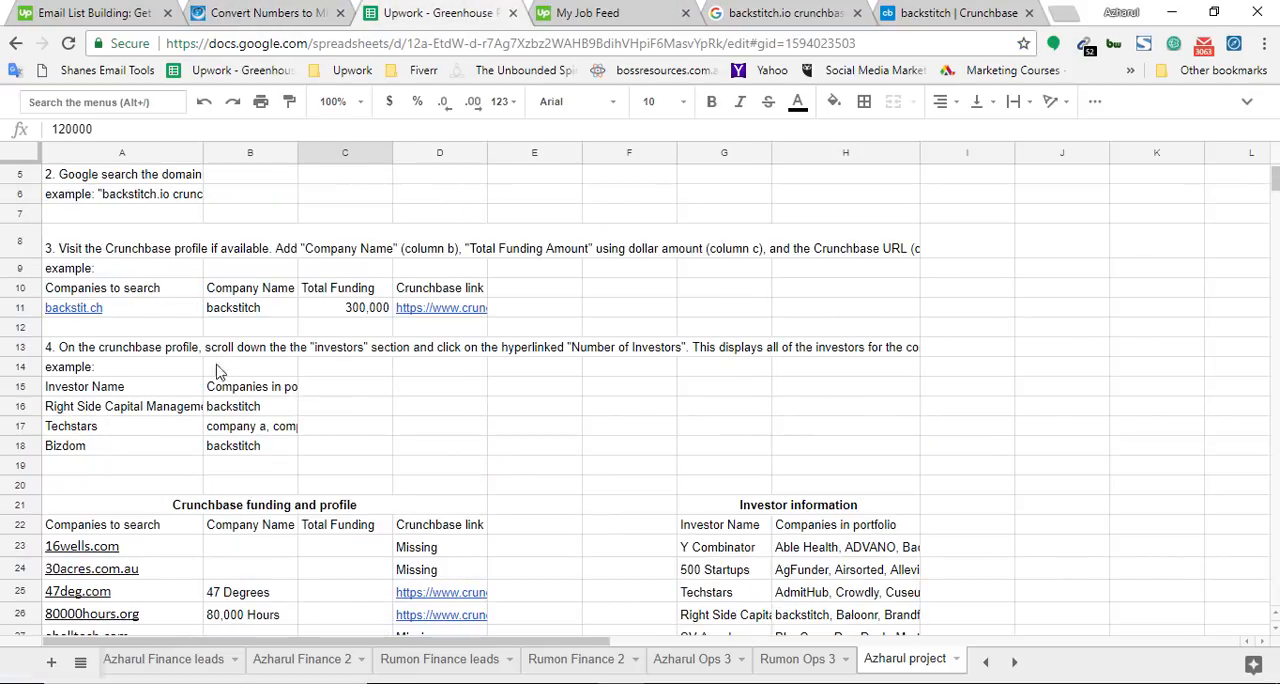
double_click(386, 250)
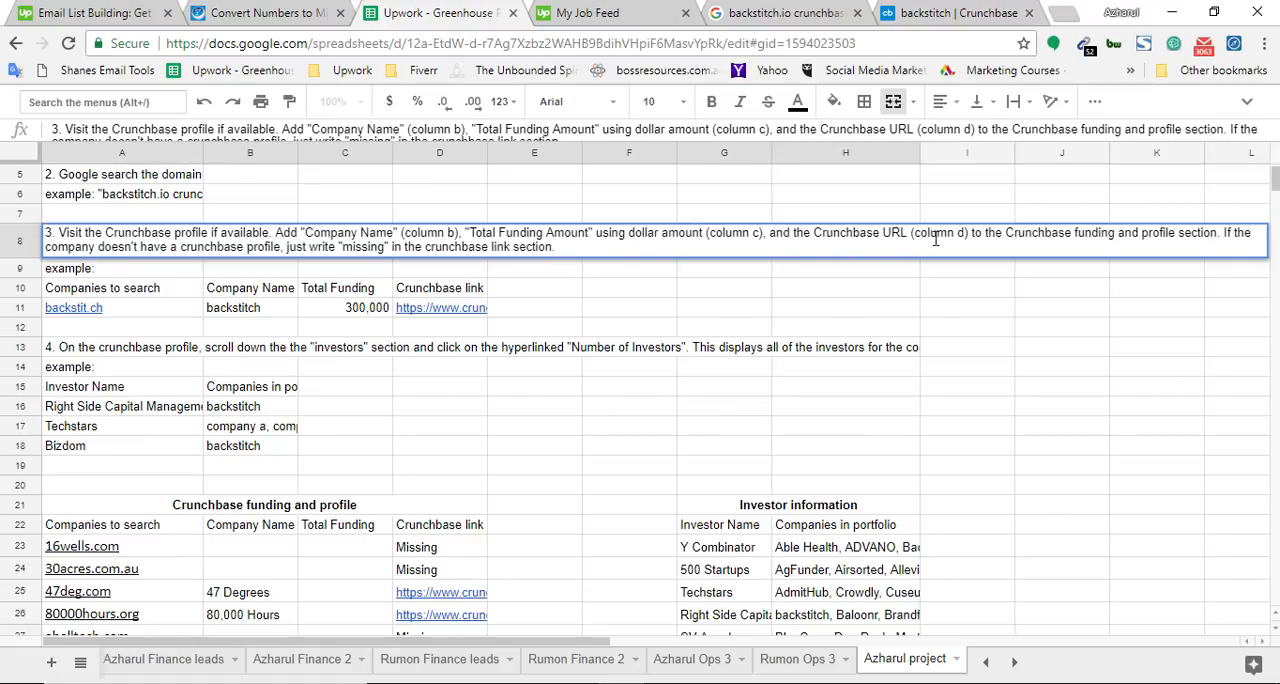
click(940, 13)
drag(484, 43, 44, 51)
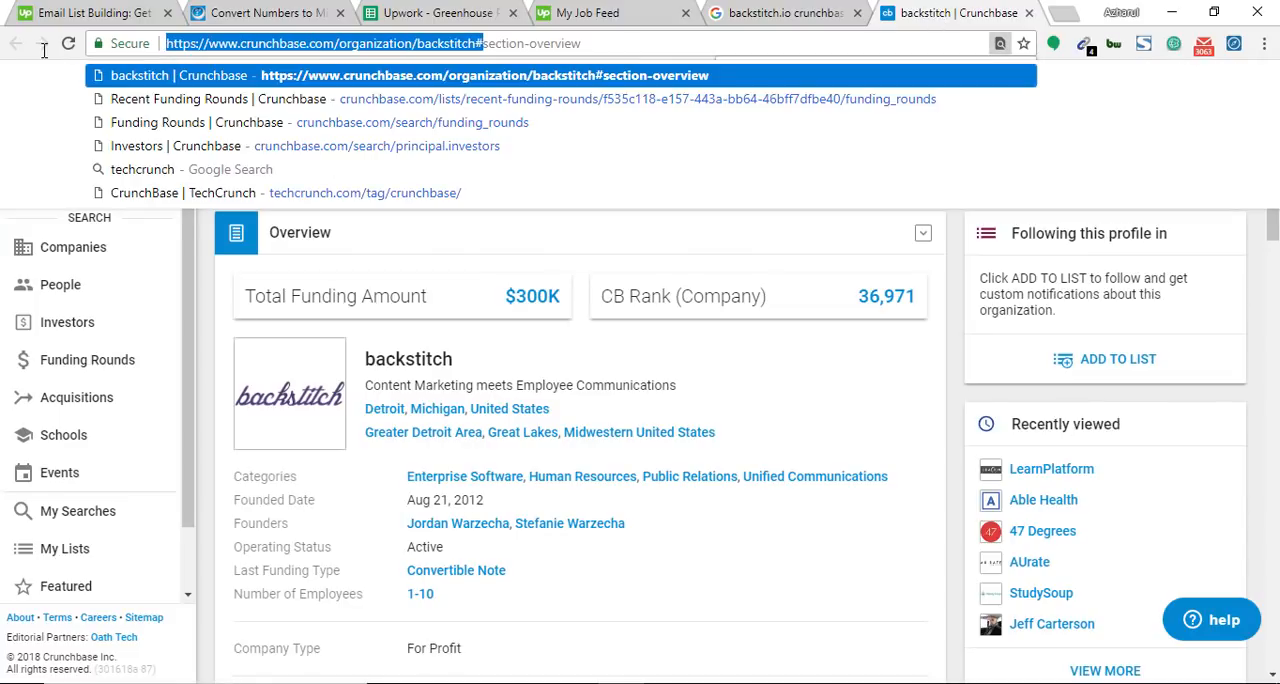
Select the spreadsheet's Crunchbase link header and the link cells for 30acres.com.au and 47deg.com, dismissing the e-mail notification
click(436, 10)
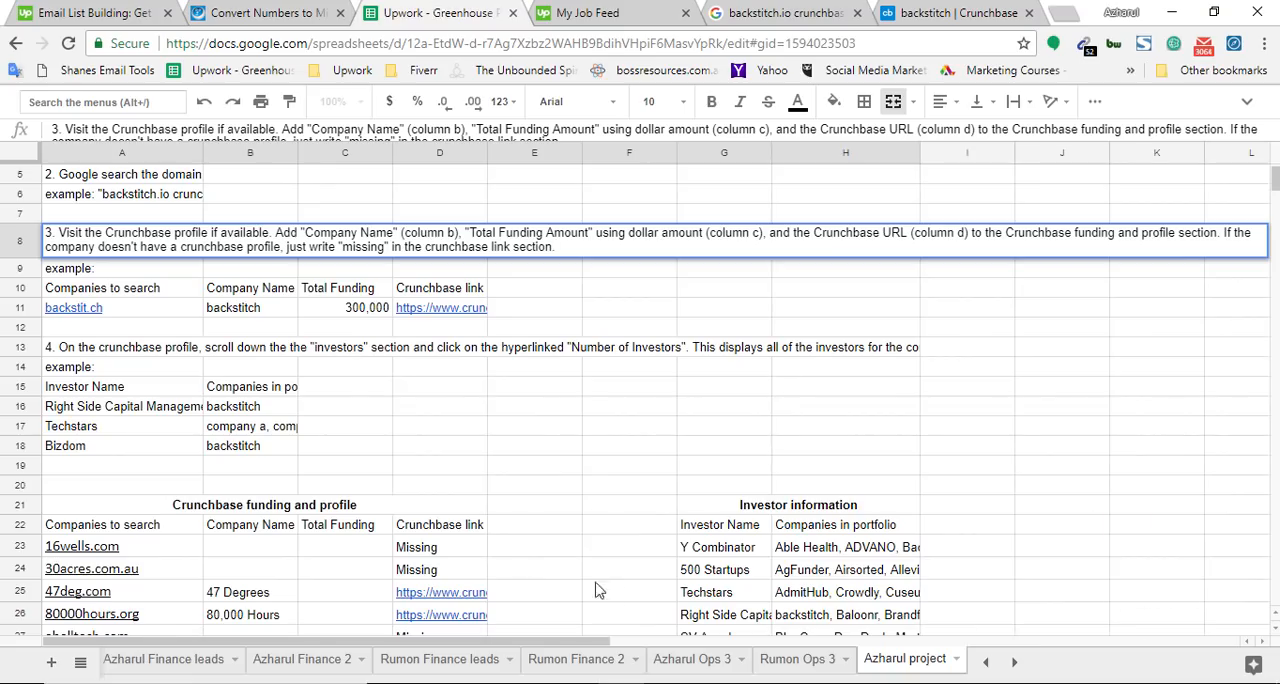
click(443, 530)
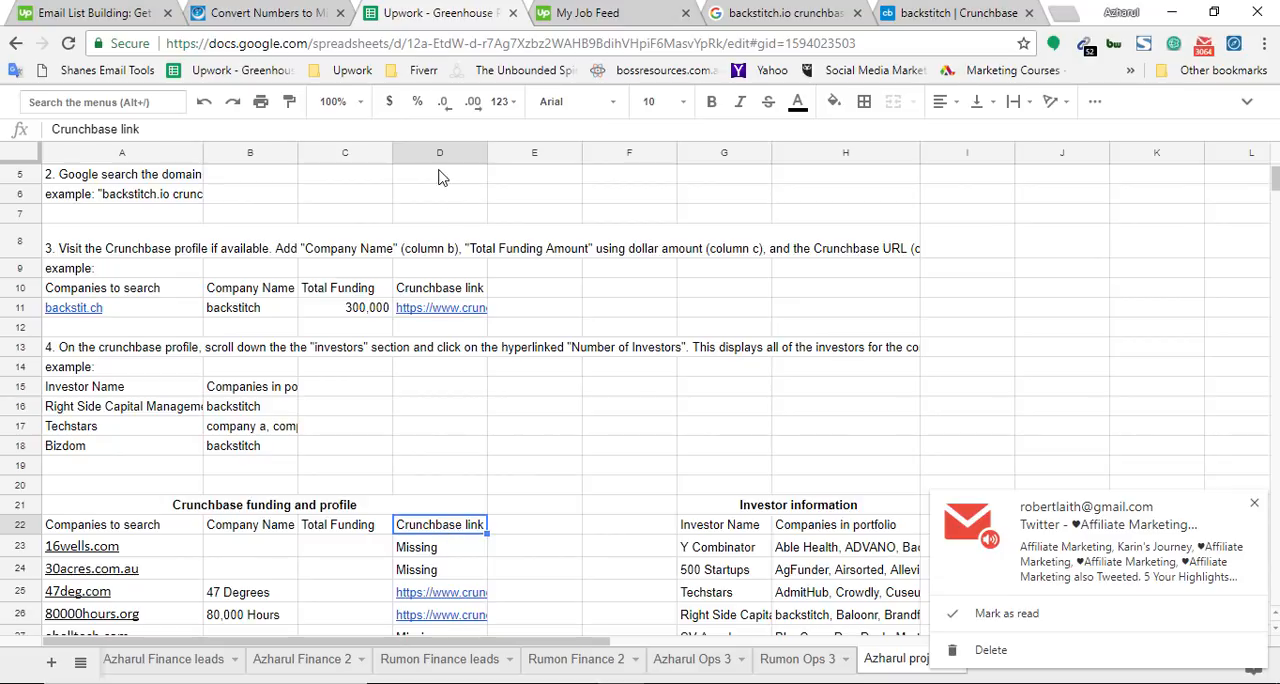
click(1256, 507)
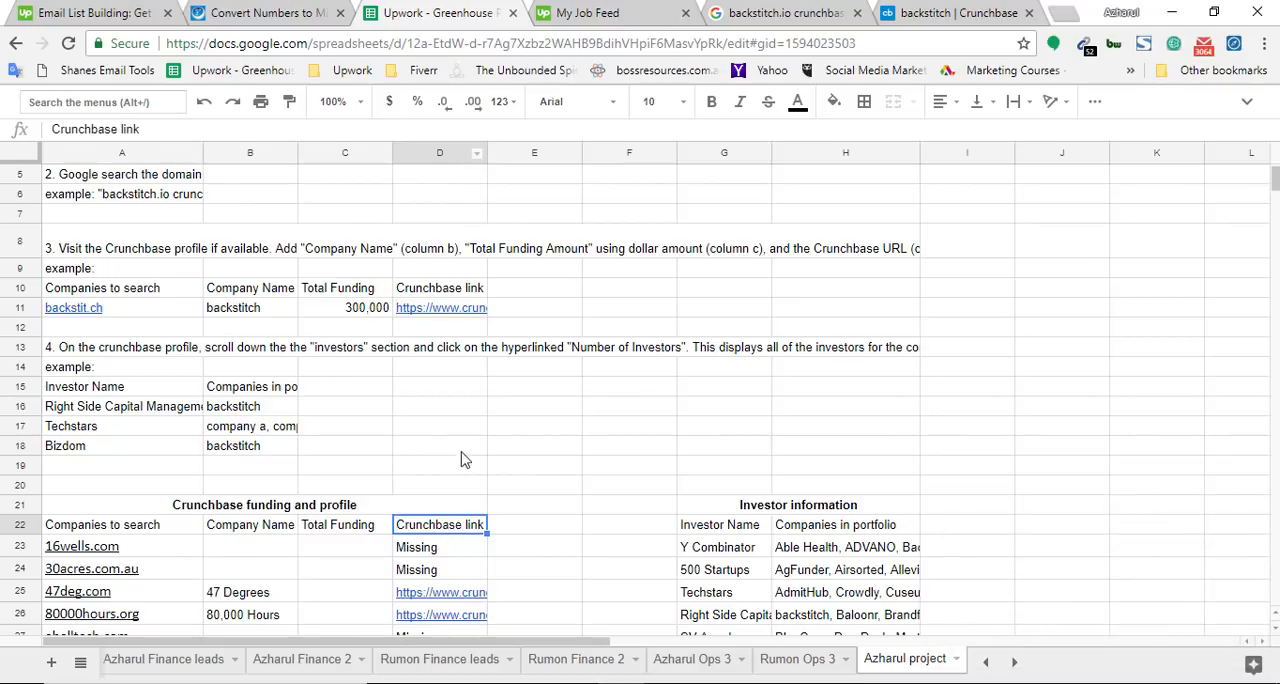
click(436, 570)
click(436, 595)
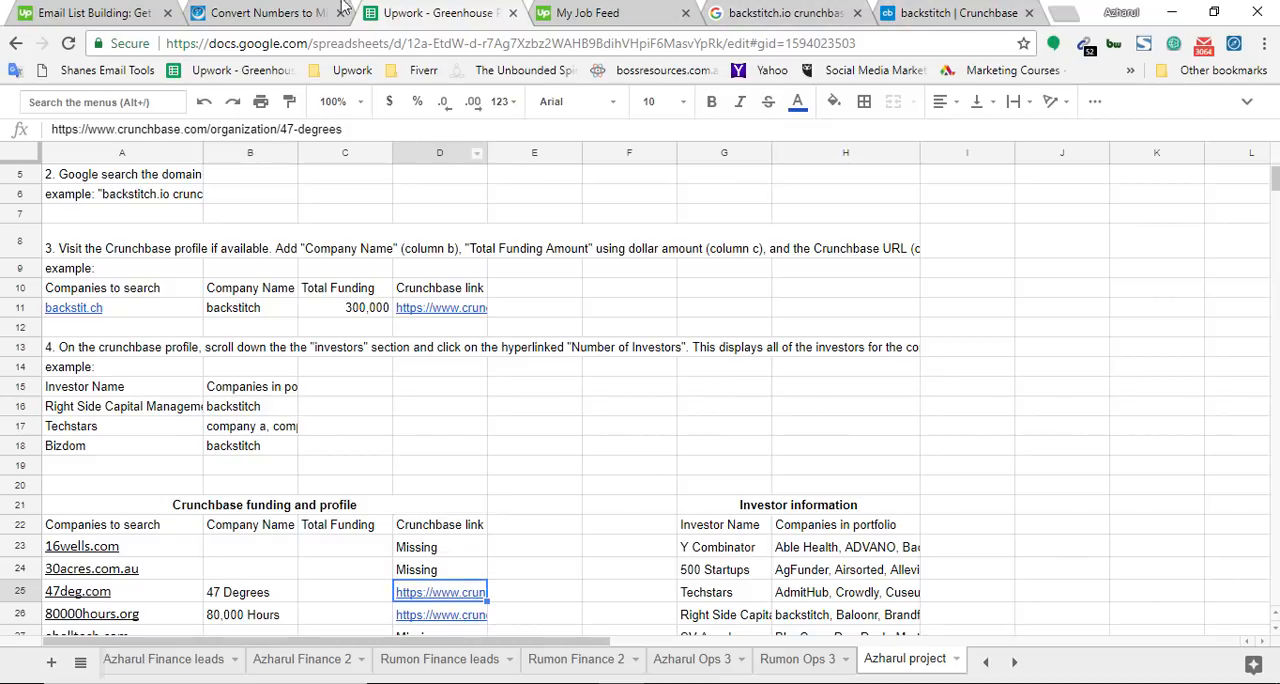
Review the rule in instruction 3 about writing "missing" and select 16wells.com's Crunchbase link cell as its example
click(462, 255)
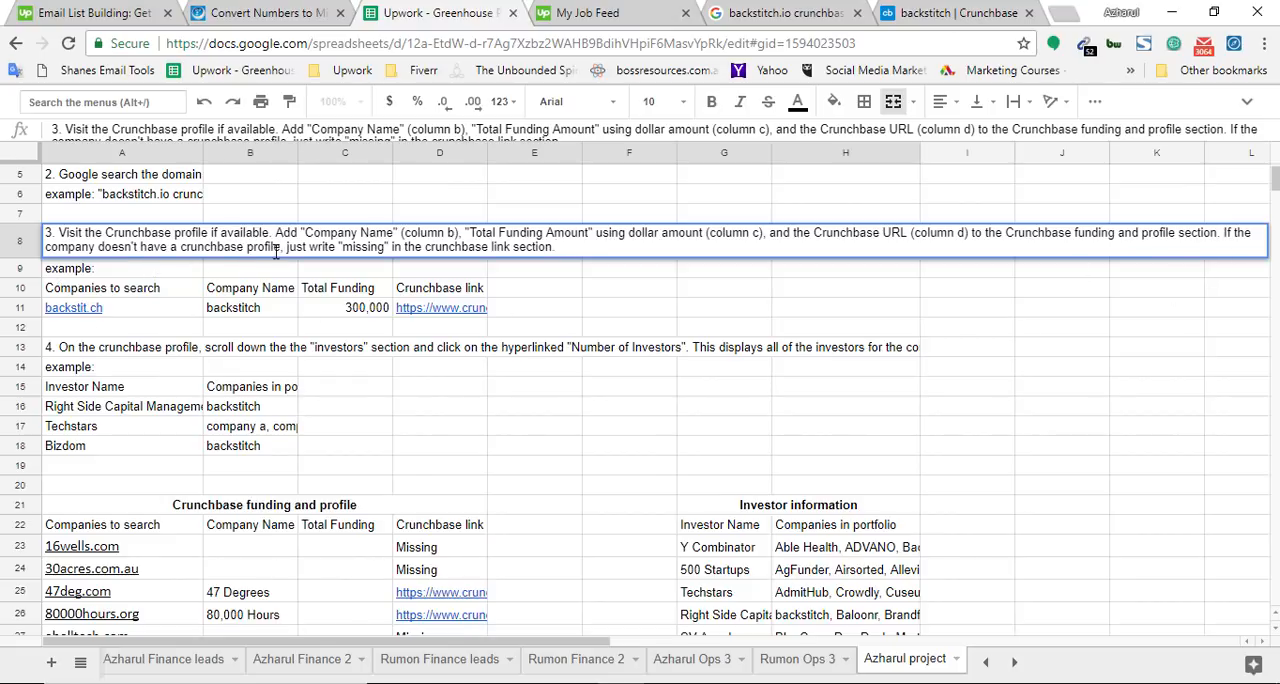
double_click(476, 250)
click(437, 552)
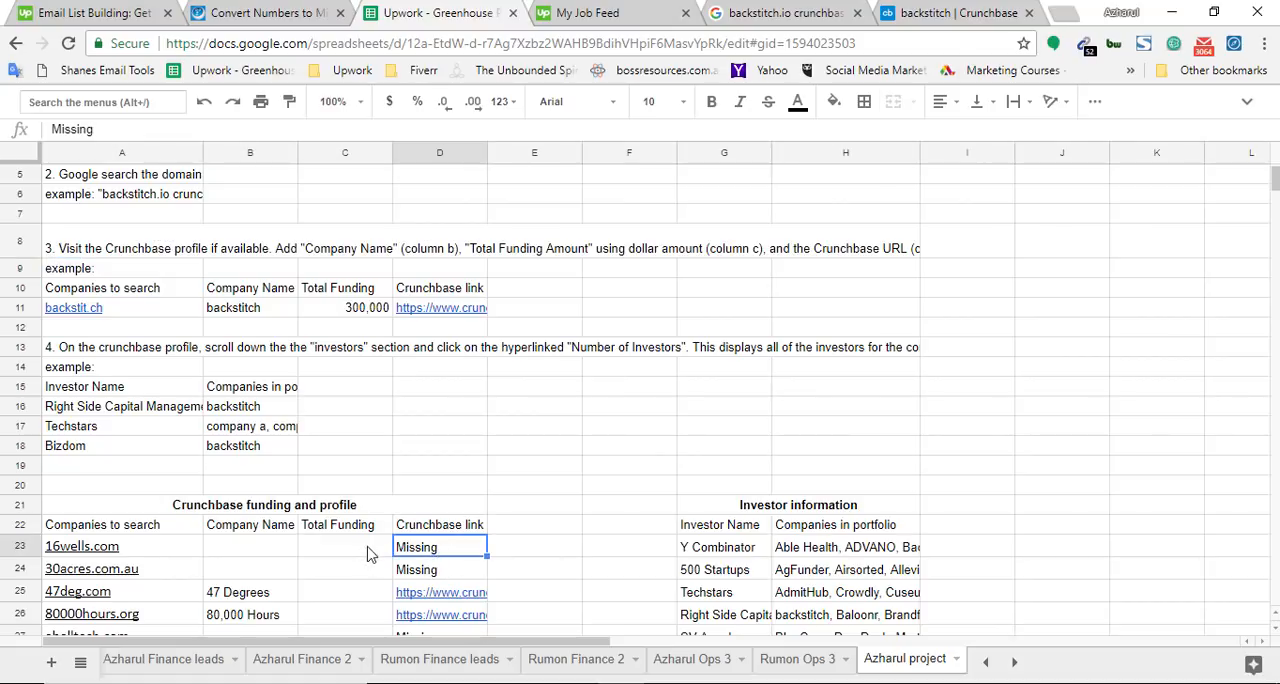
double_click(673, 250)
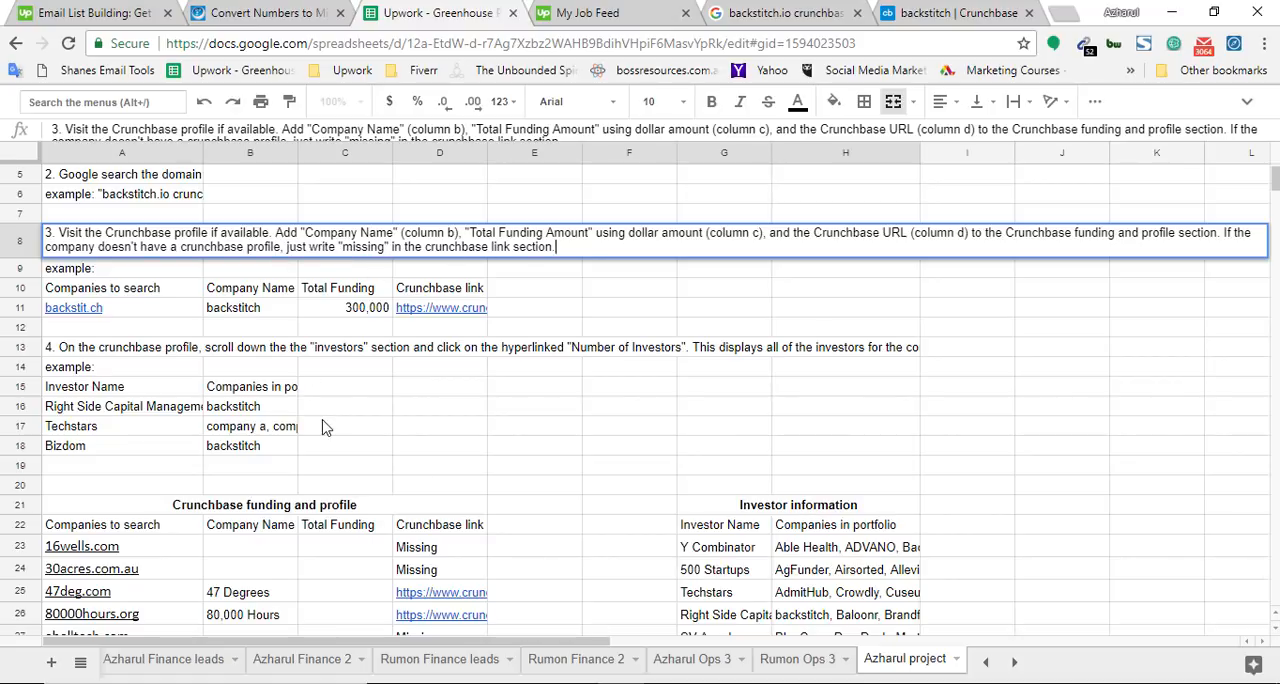
Open the full text of instruction 4 in cell A13 and highlight "Number of Investors" in it
click(90, 351)
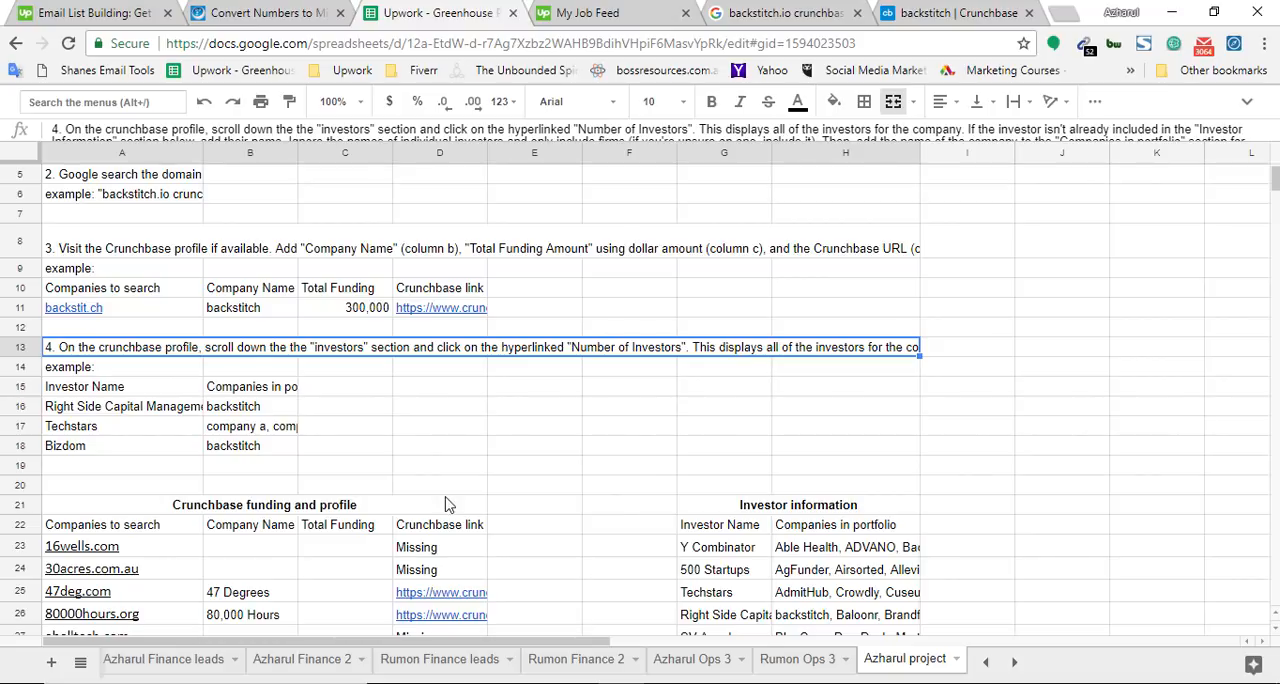
double_click(128, 356)
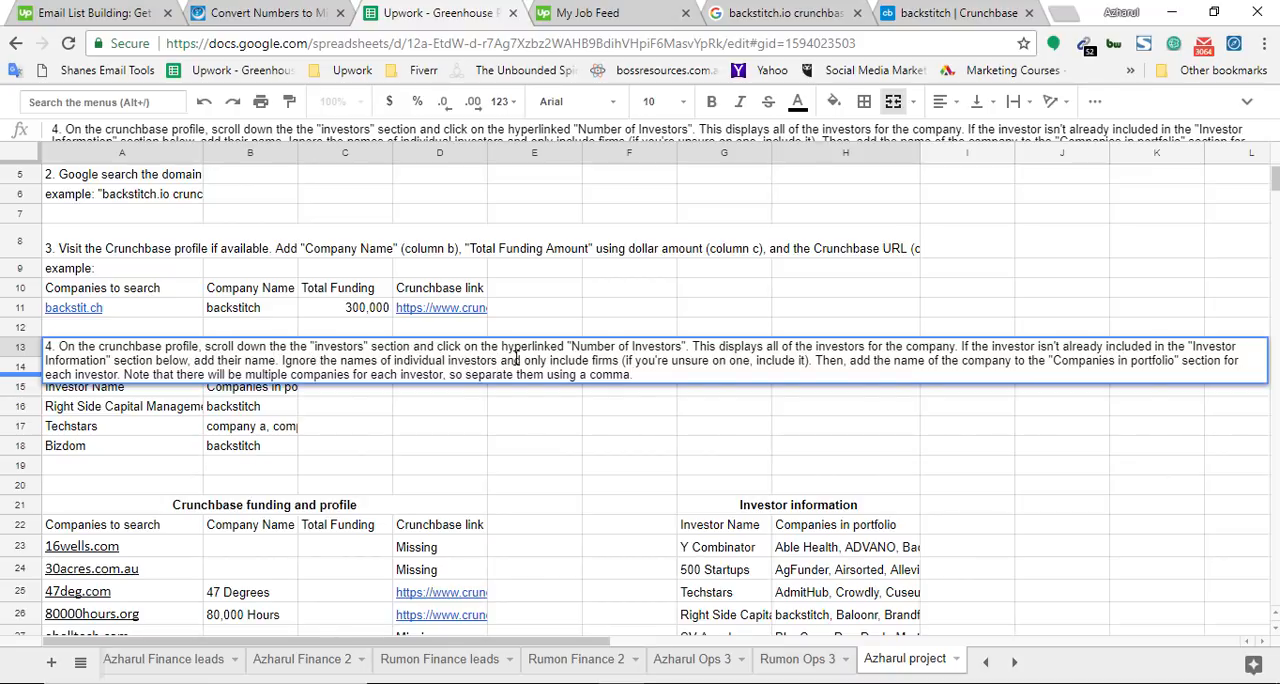
drag(570, 346, 682, 346)
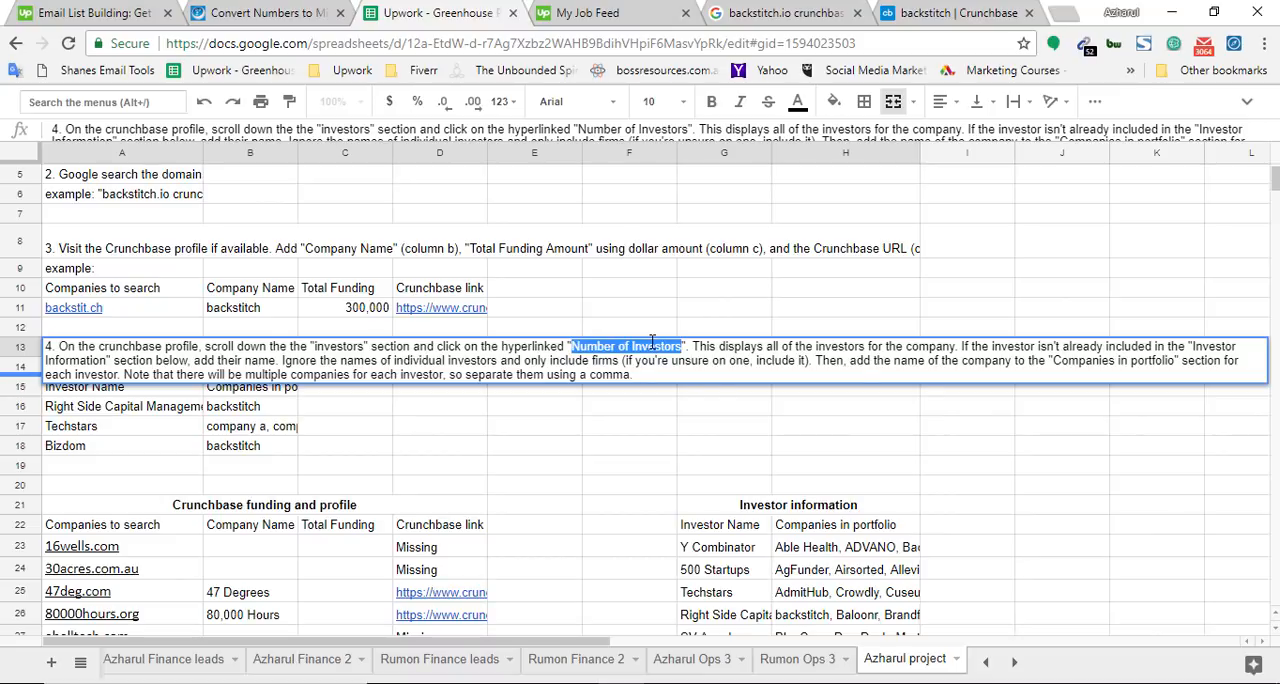
Open the full investor list from the Number of Investors figure on backstitch's Crunchbase profile, checking it against instruction 4
click(950, 12)
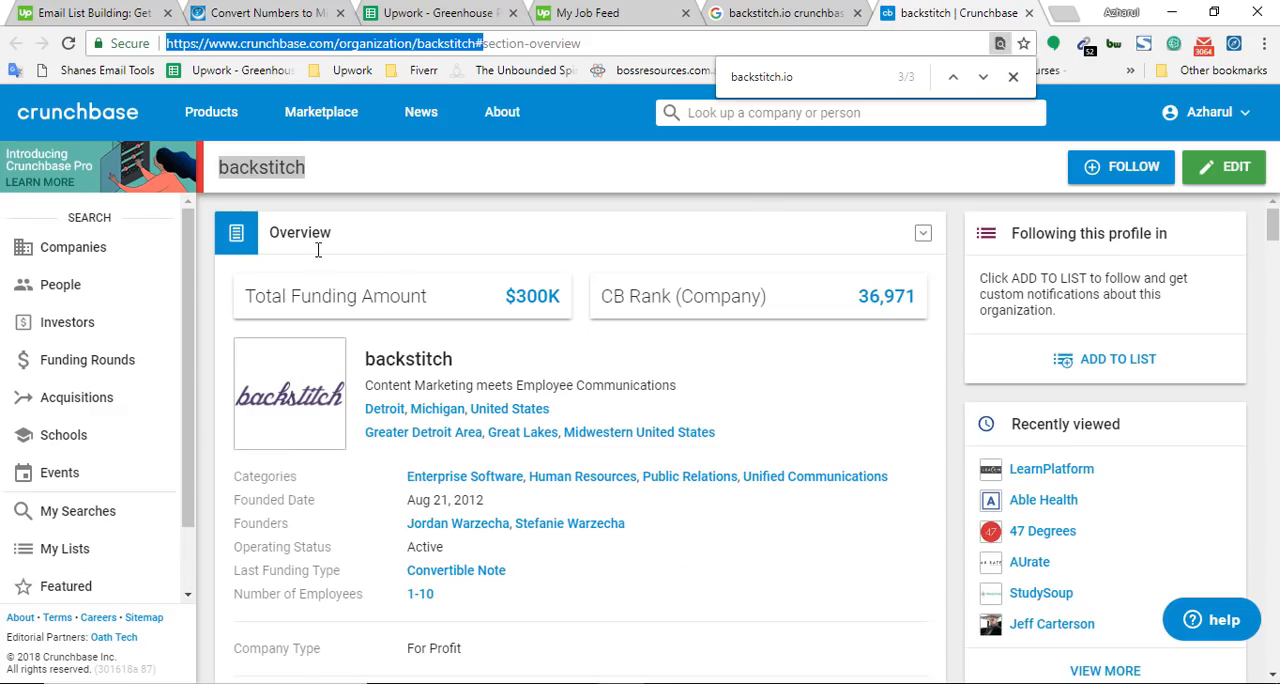
double_click(288, 174)
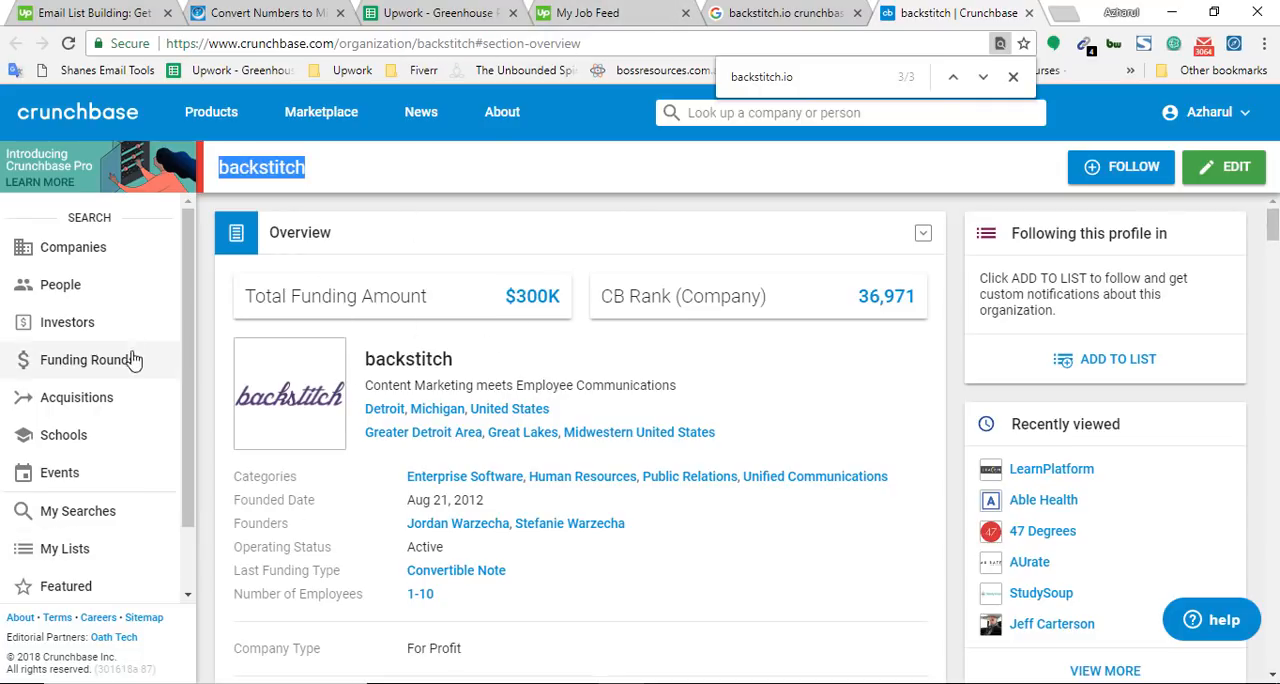
drag(1273, 225, 1273, 338)
scroll(234, 349, up, 3)
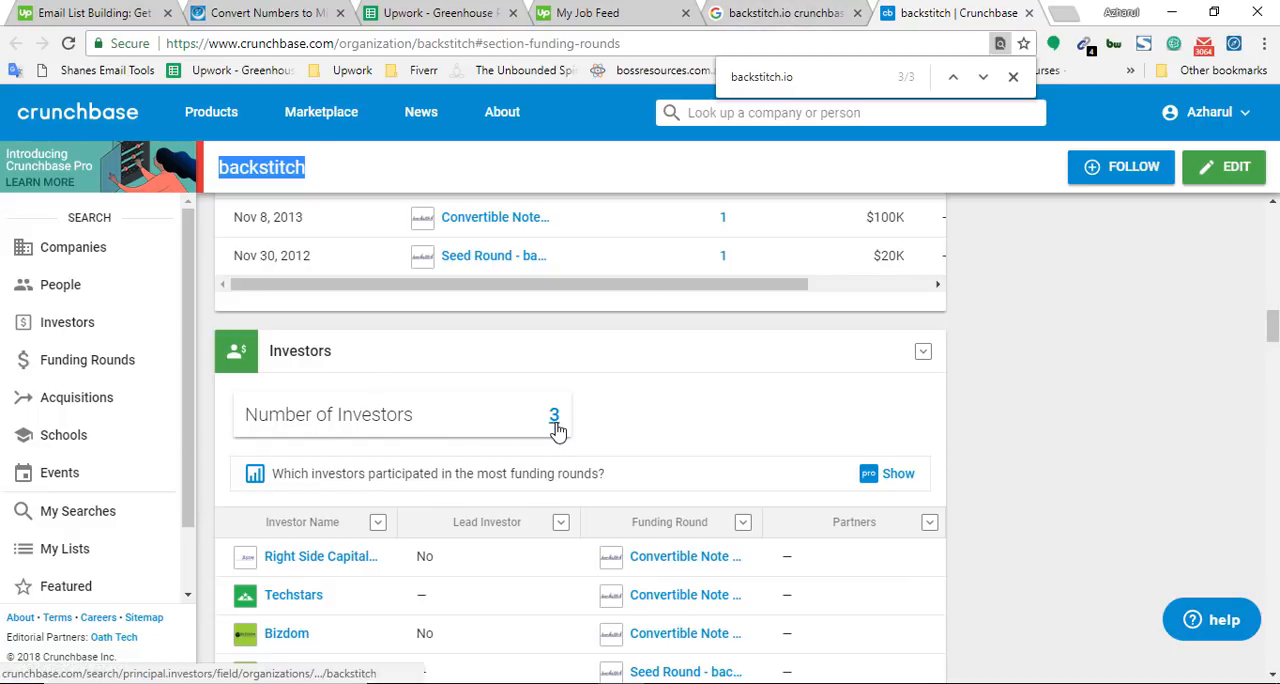
key(ctrl+3)
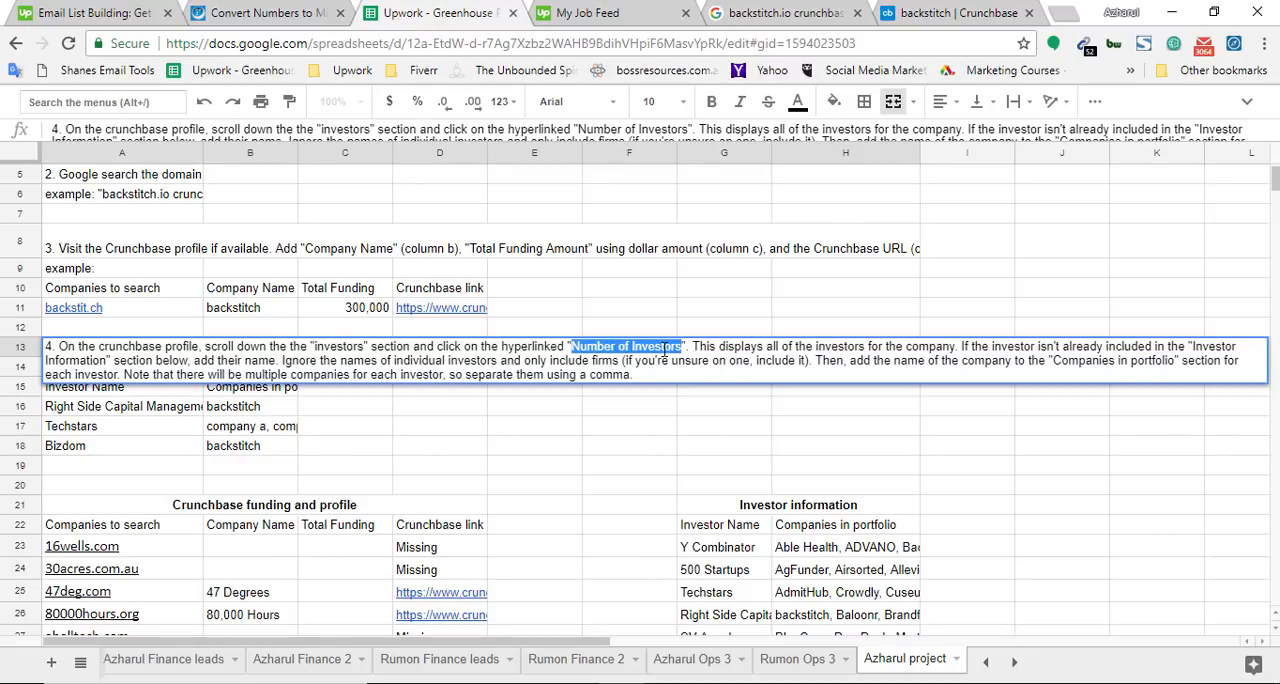
key(ctrl+6)
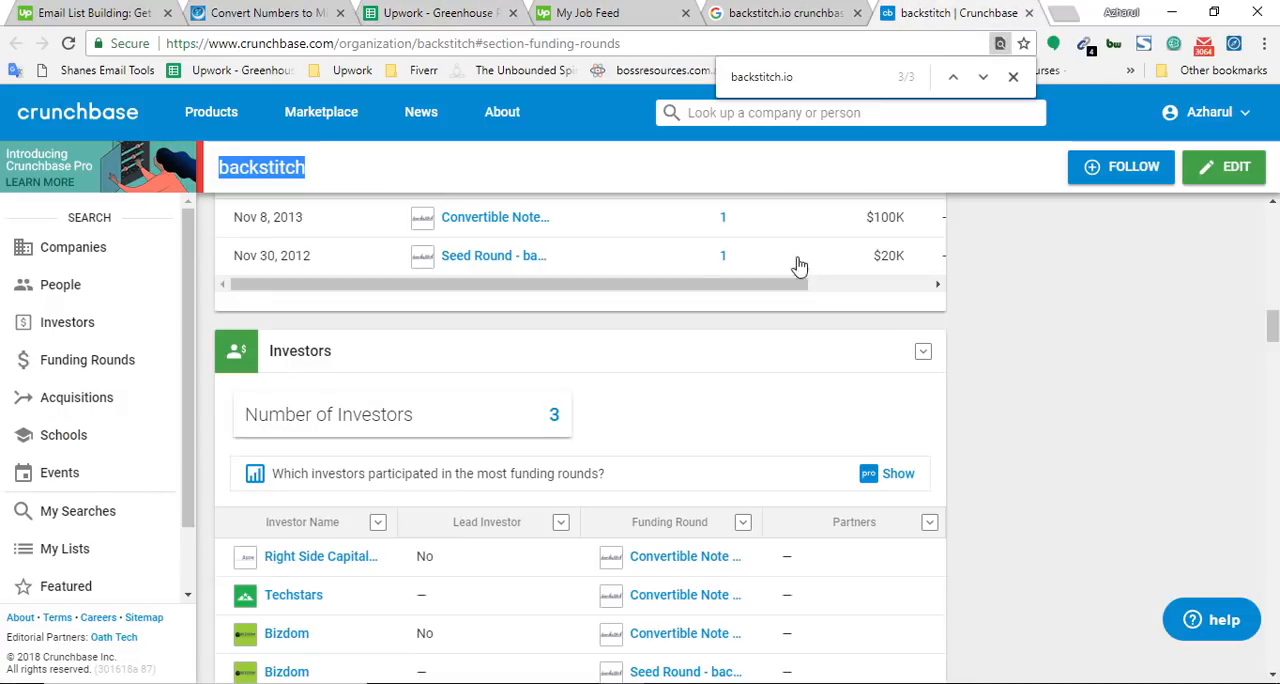
click(553, 418)
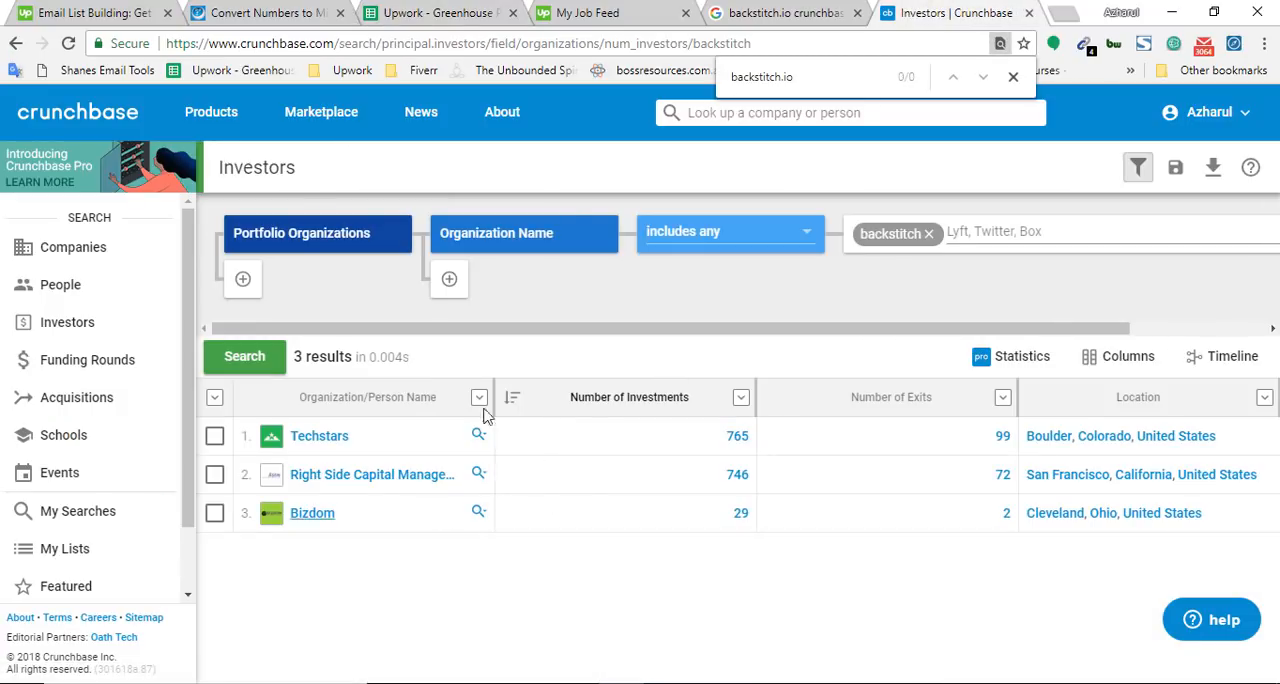
Compare the wording of instruction 4 with backstitch's investor list on Crunchbase
click(474, 10)
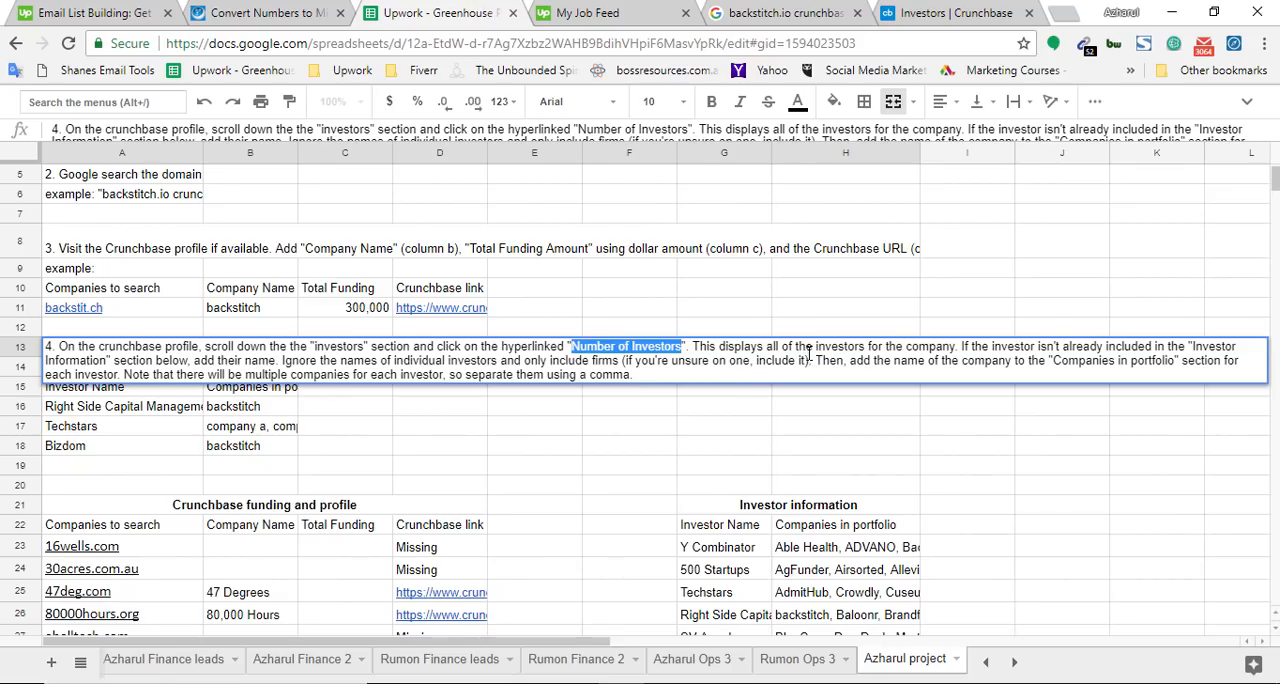
click(955, 8)
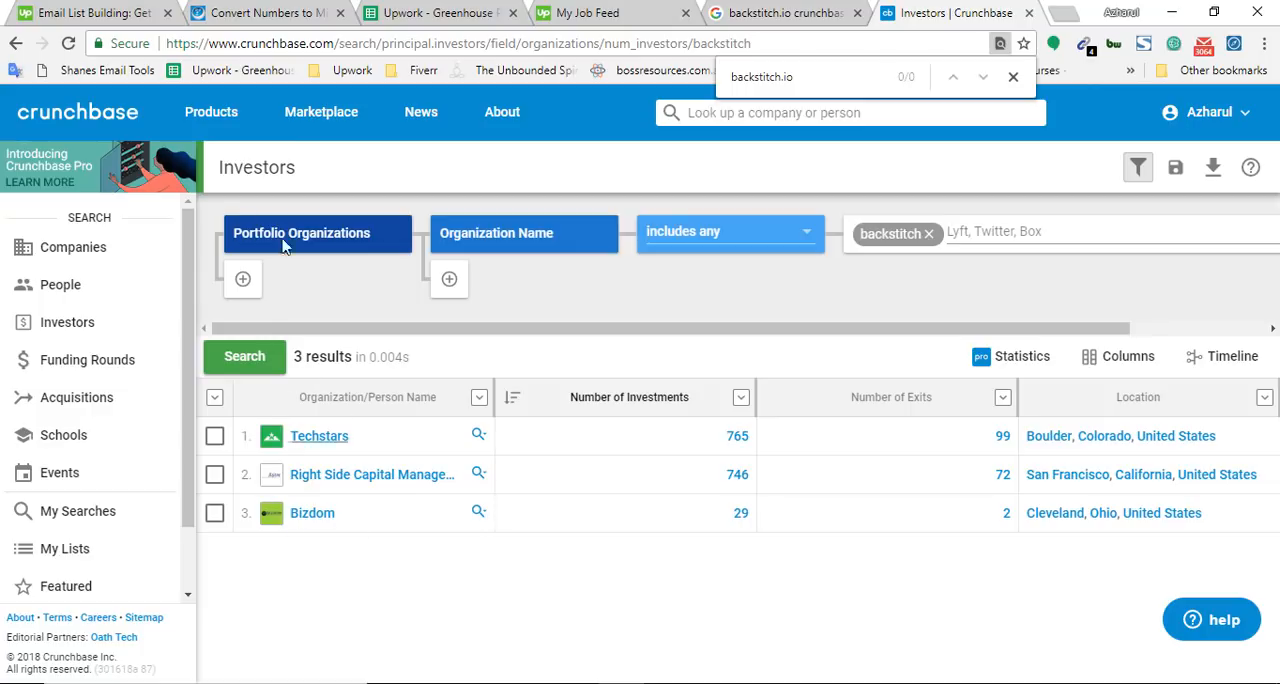
click(494, 10)
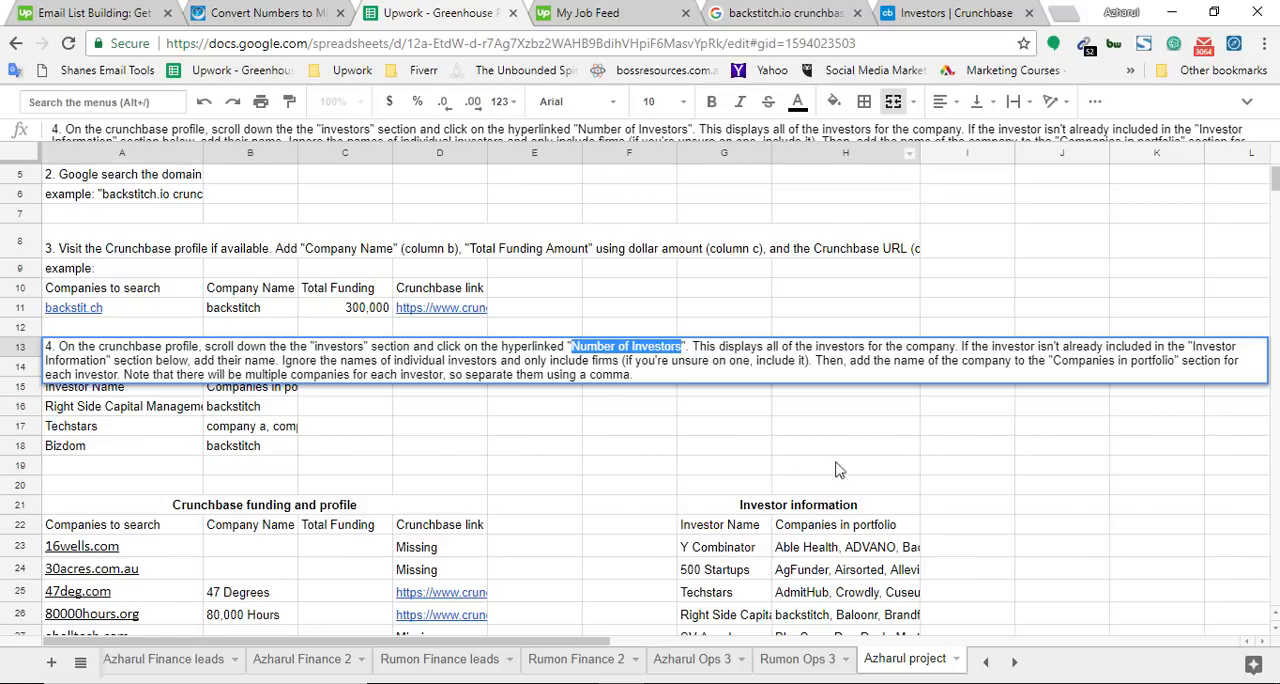
Close instruction 4 and select the Investor Name and Companies in portfolio headers of the Investor information table in turn
scroll(840, 502, down, 3)
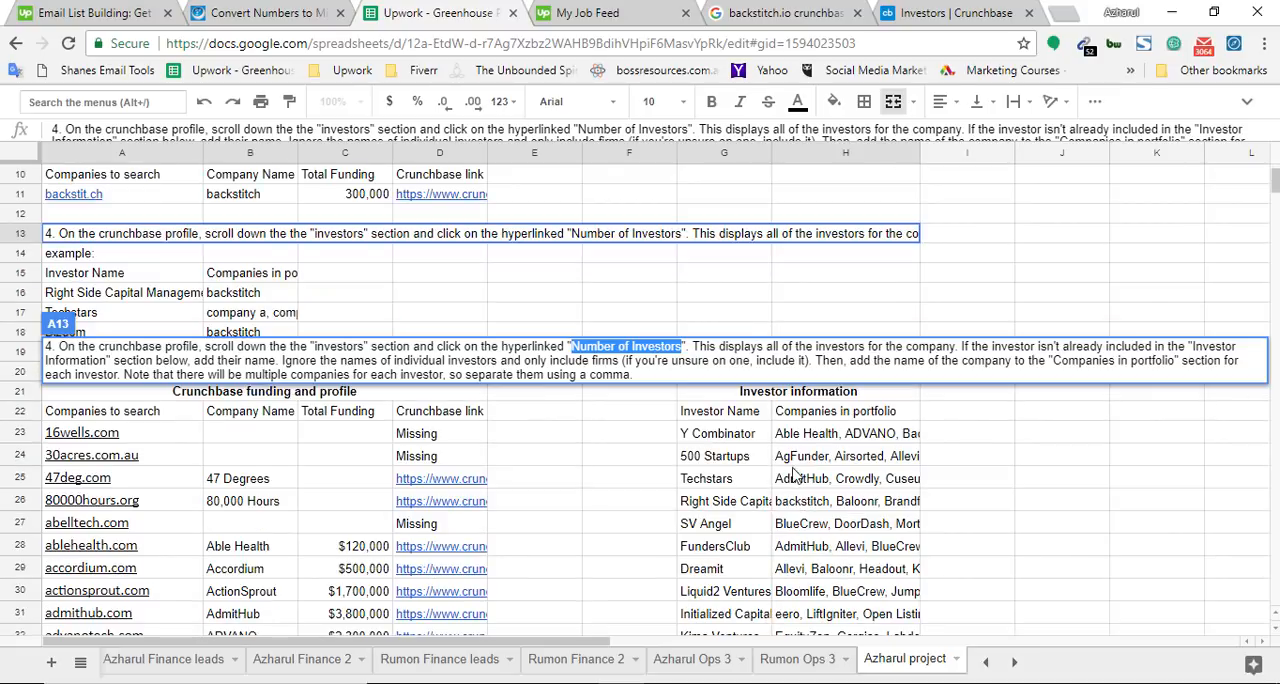
click(777, 497)
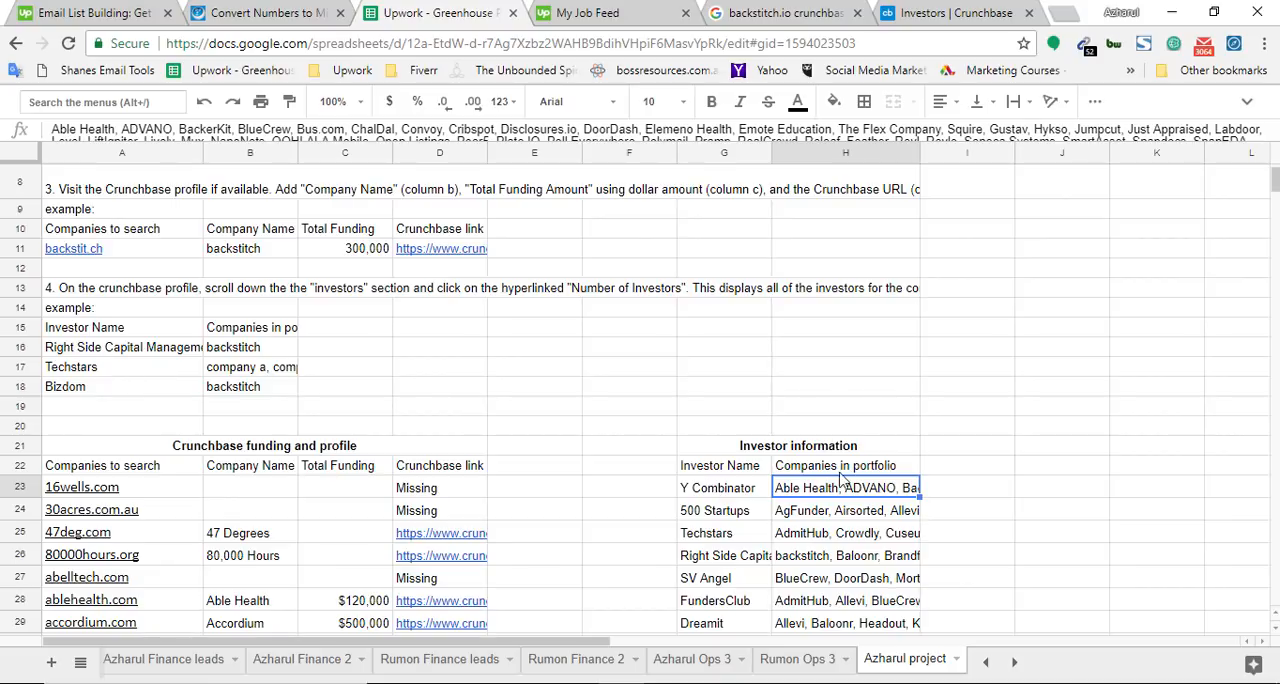
click(795, 472)
key(Left)
key(Right)
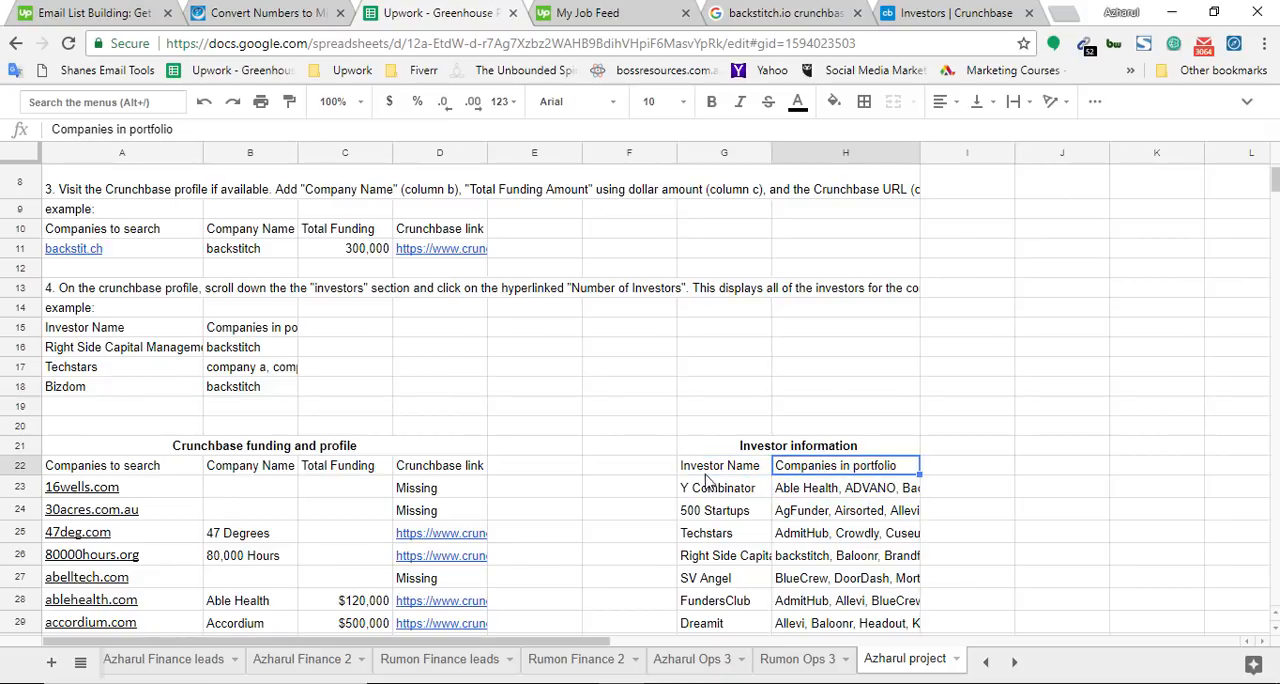
key(Left)
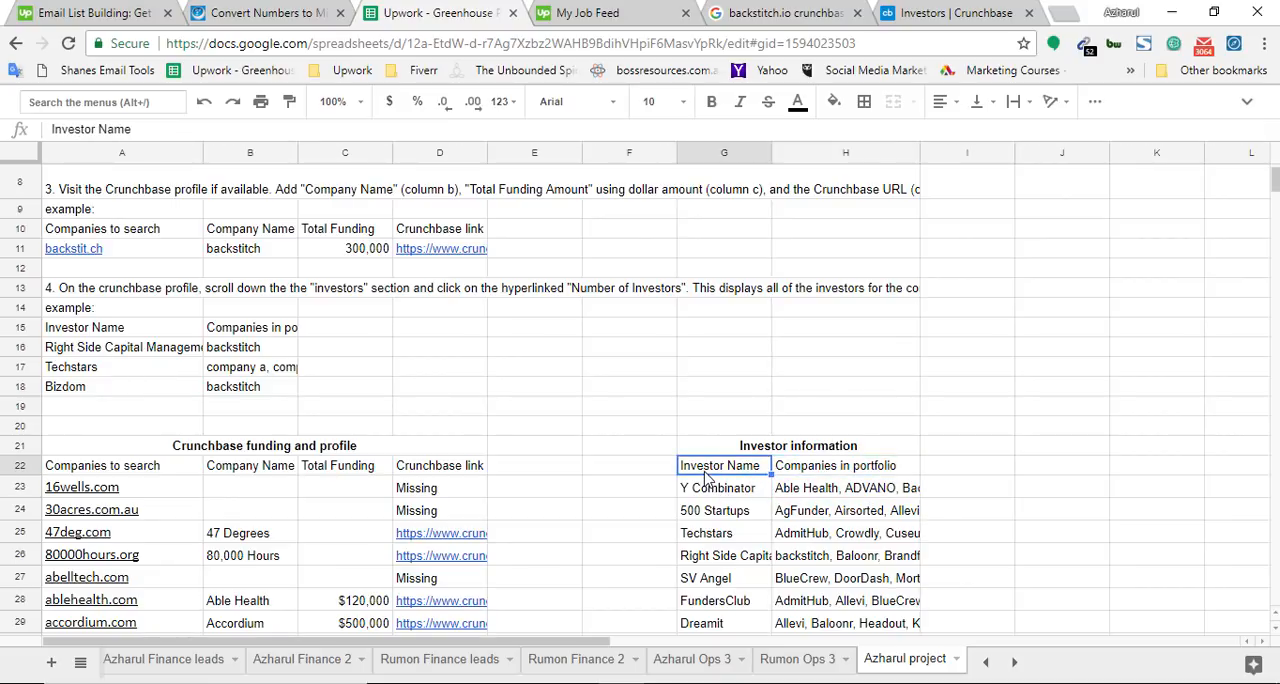
click(840, 472)
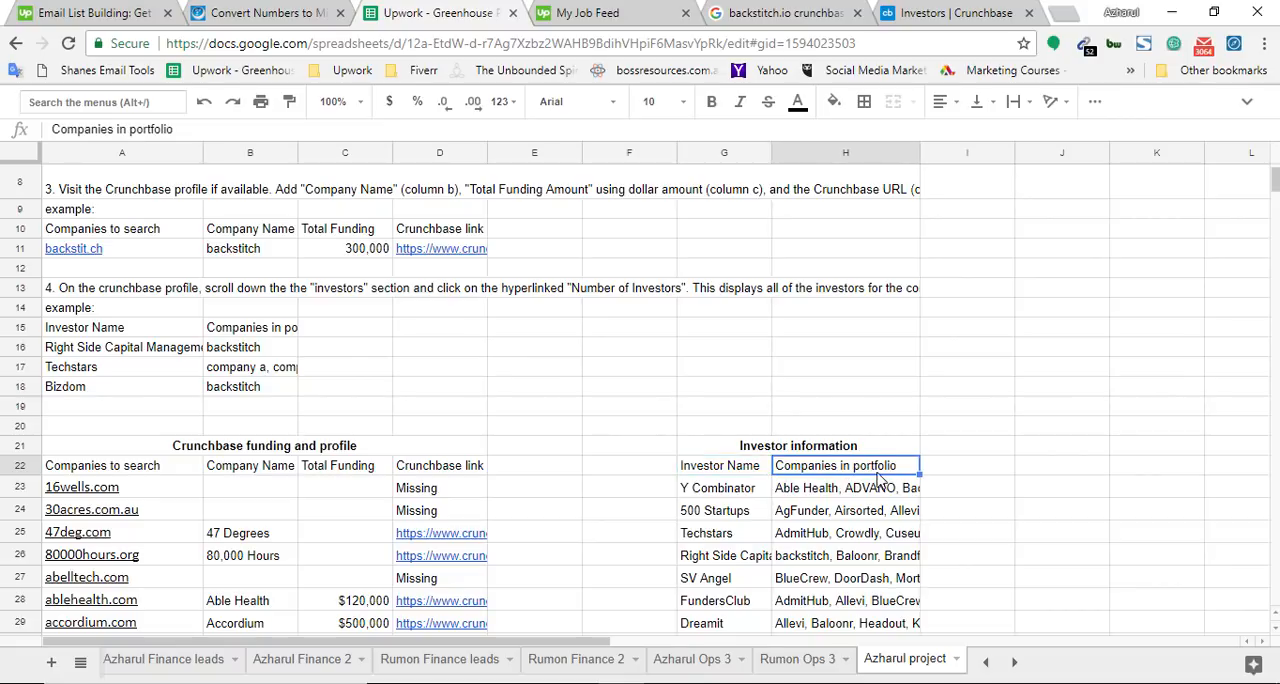
click(750, 476)
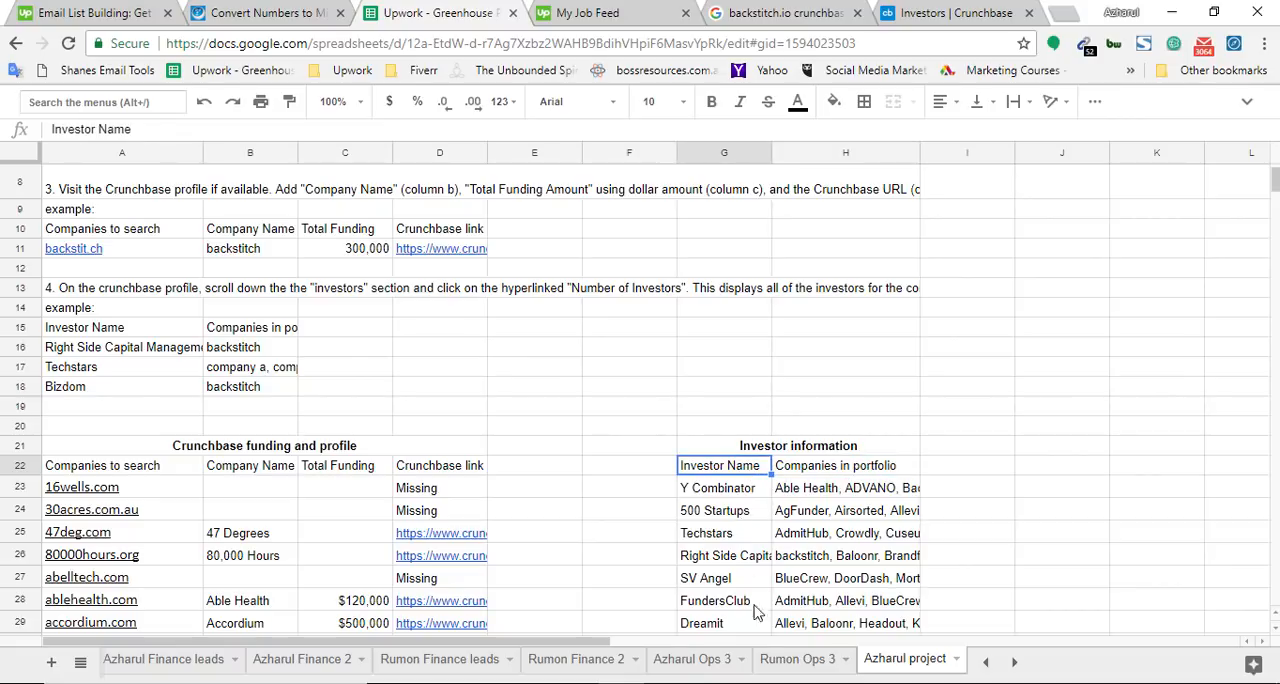
Select the 500 Startups and Y Combinator cells and look through the investors already listed in the Investor information table
click(743, 510)
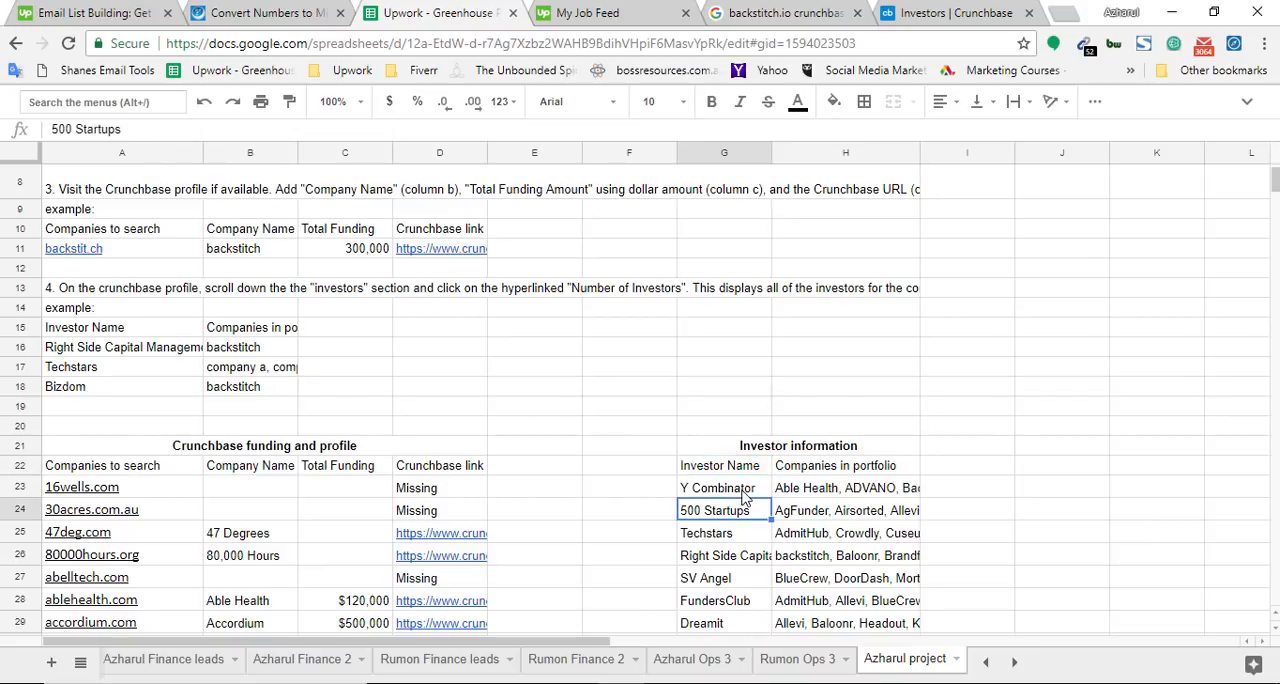
click(743, 497)
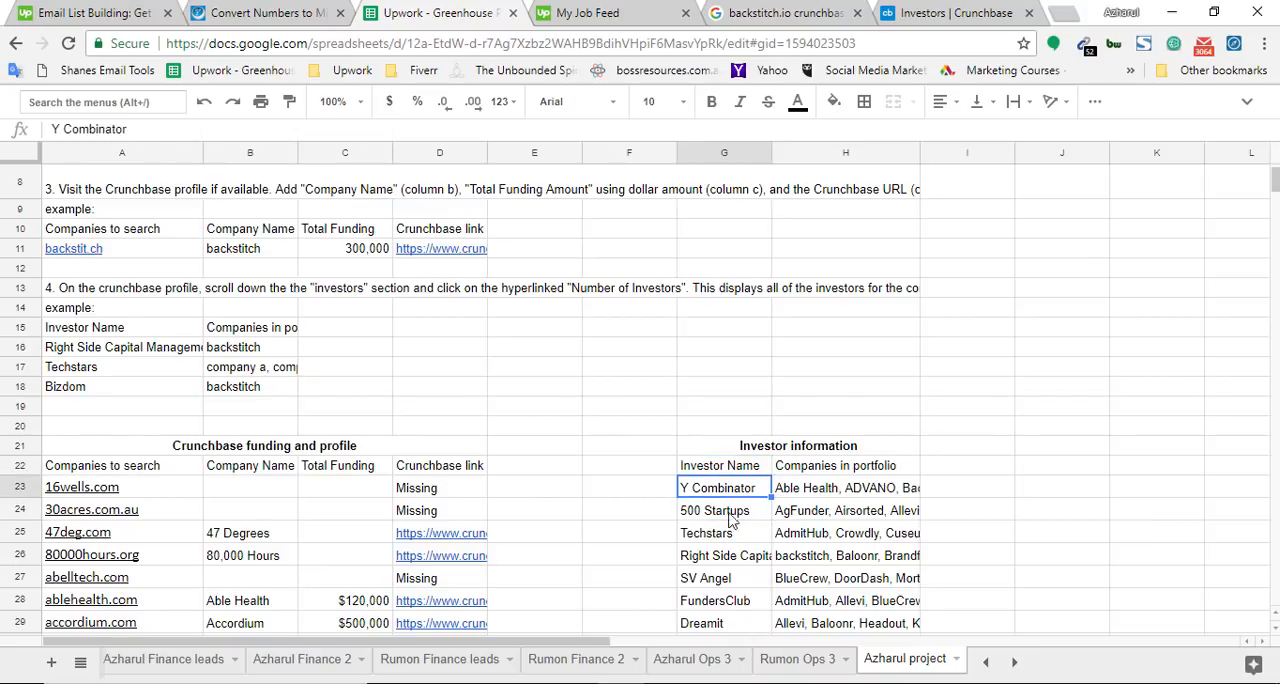
scroll(725, 530, down, 3)
scroll(720, 537, down, 5)
scroll(722, 480, up, 5)
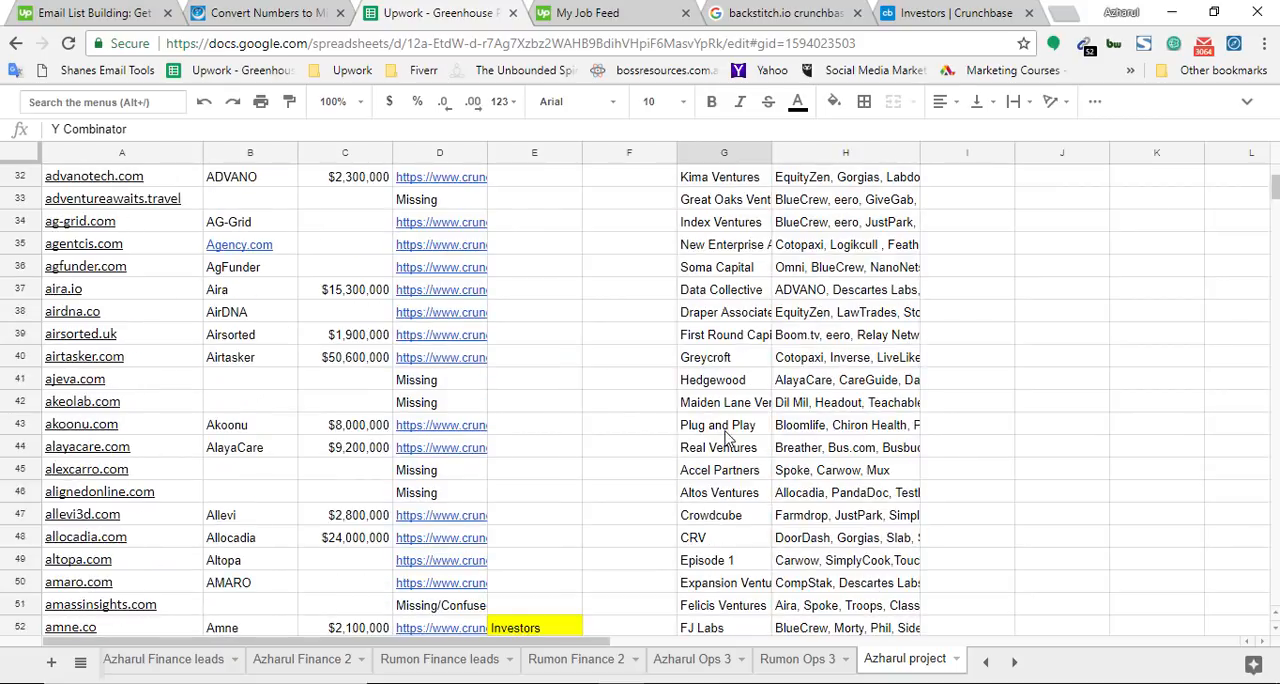
click(660, 12)
click(452, 8)
double_click(808, 320)
click(723, 322)
scroll(718, 345, up, 1)
scroll(716, 374, up, 2)
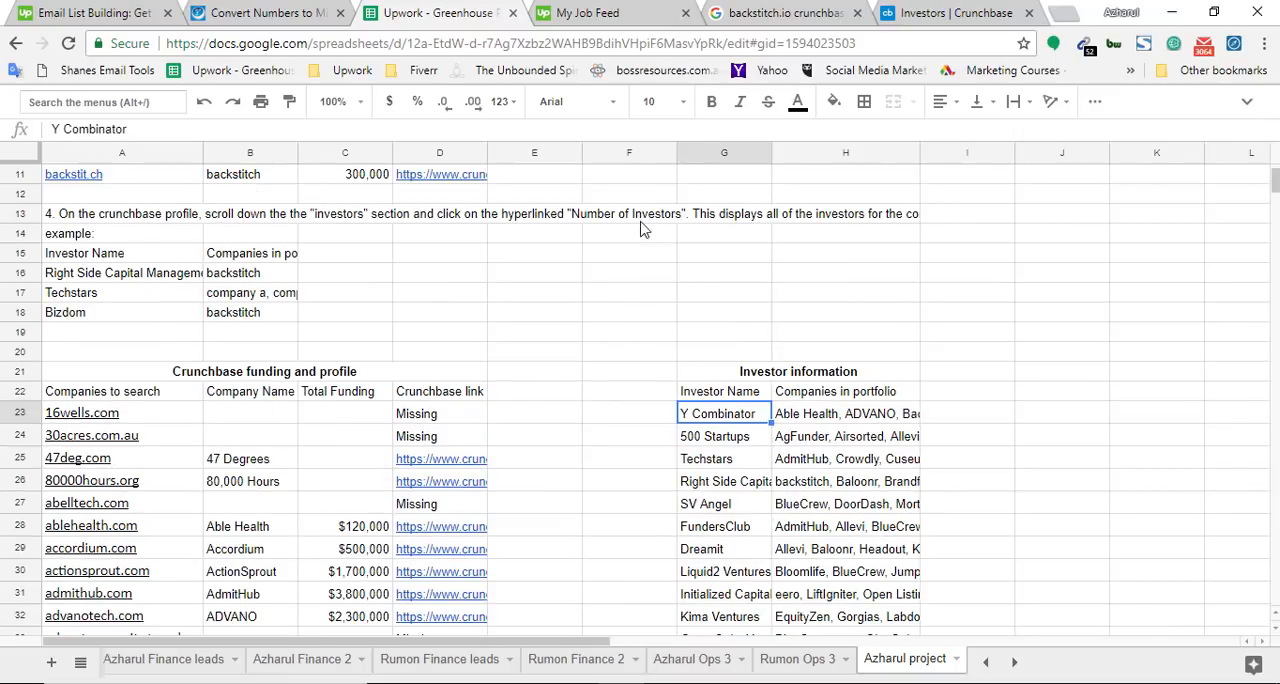
Highlight "their name" in instruction 4 and select the Investor Name header as the place for the Crunchbase investors
double_click(631, 218)
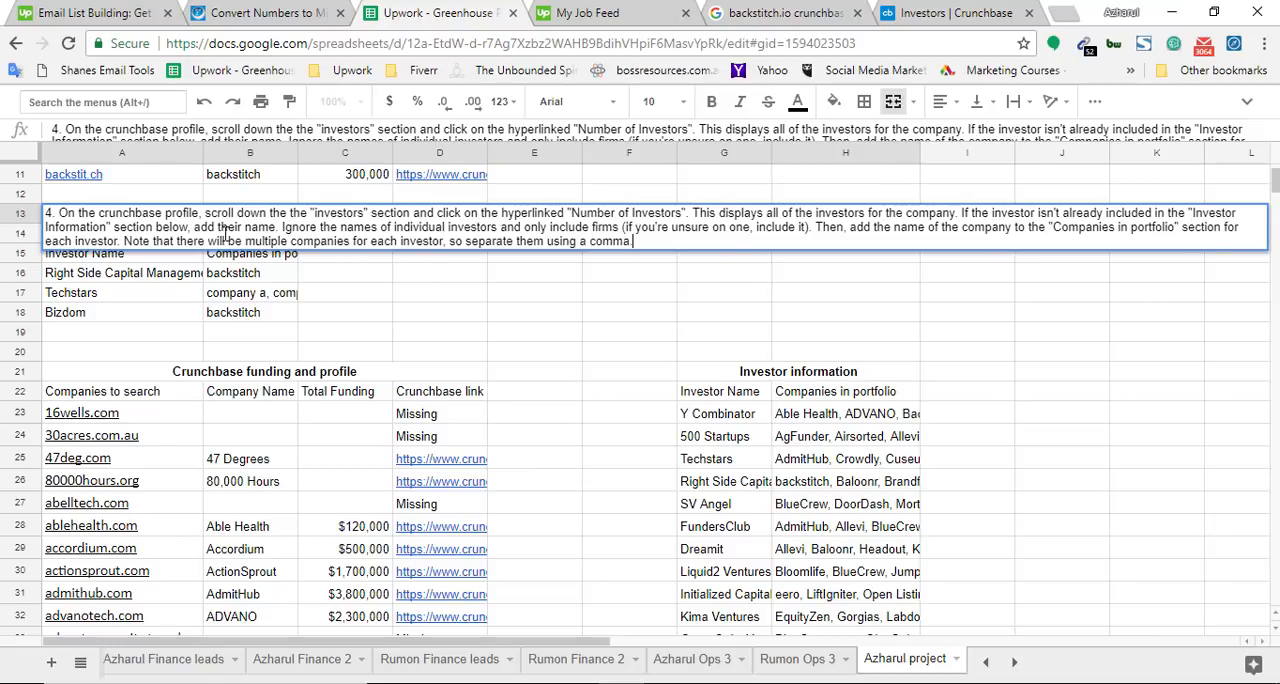
drag(276, 227, 218, 227)
click(785, 12)
click(440, 12)
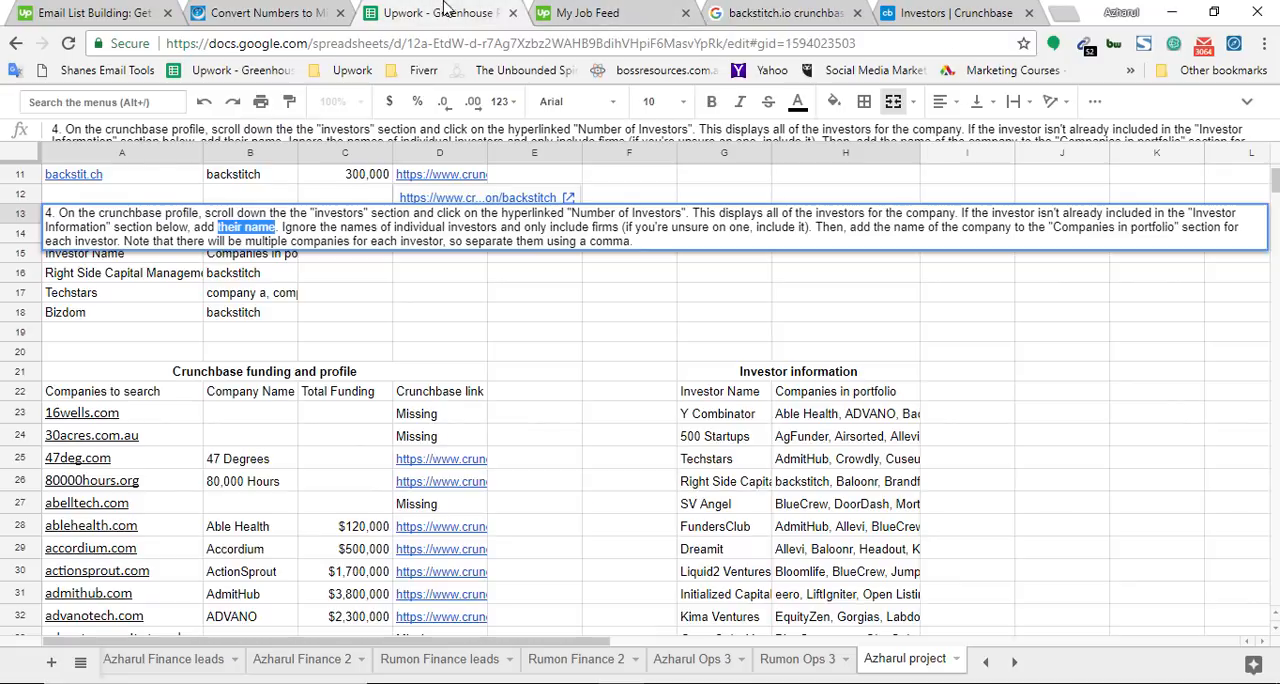
click(722, 396)
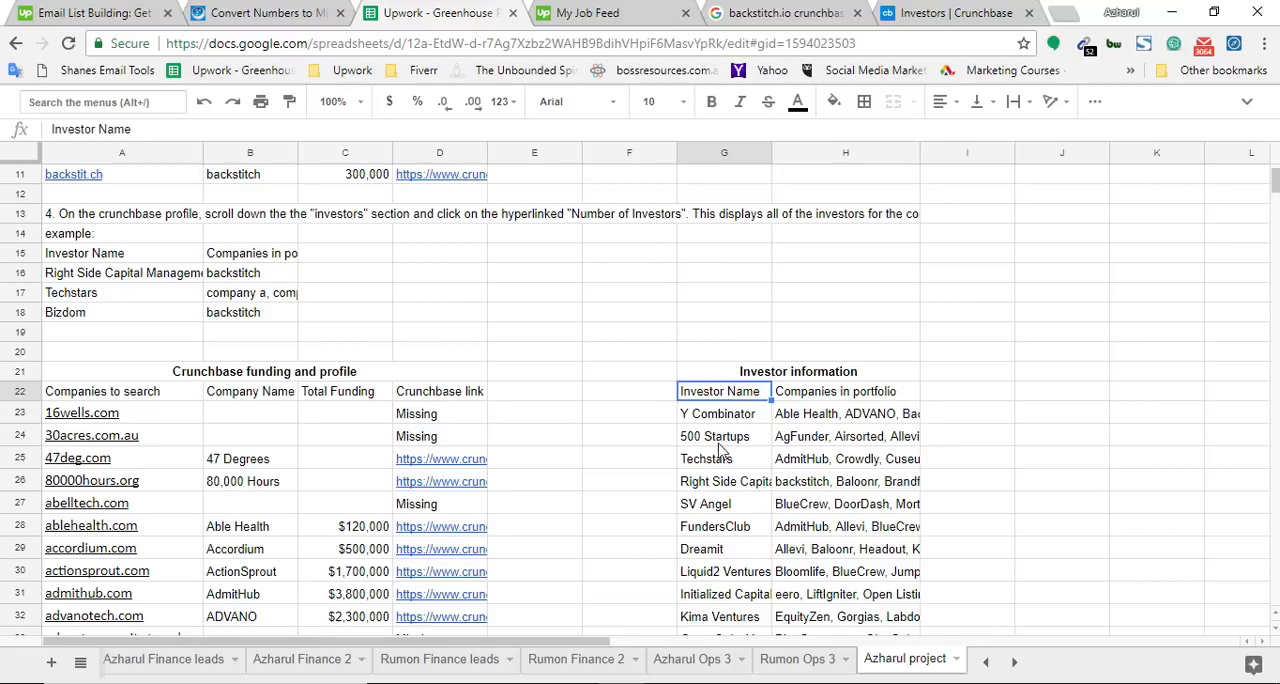
click(945, 13)
click(488, 10)
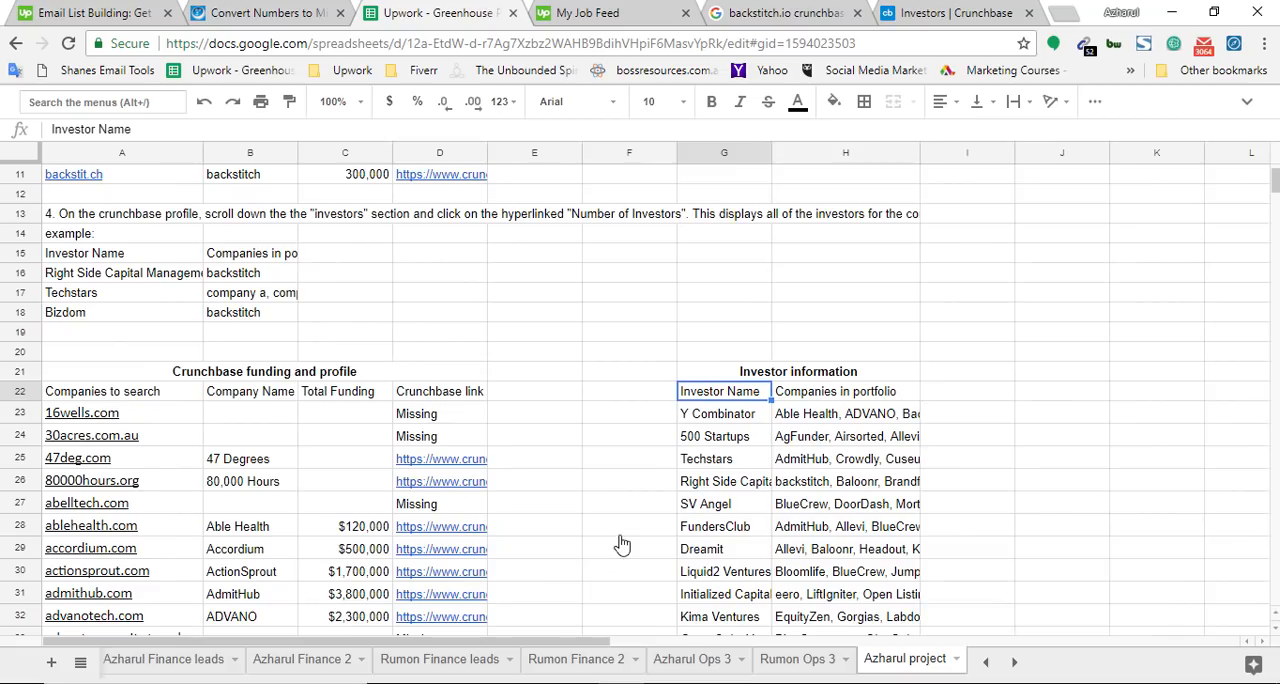
Reopen instruction 4 and check its rule on individual investors and firms against backstitch's Crunchbase investor list
double_click(432, 218)
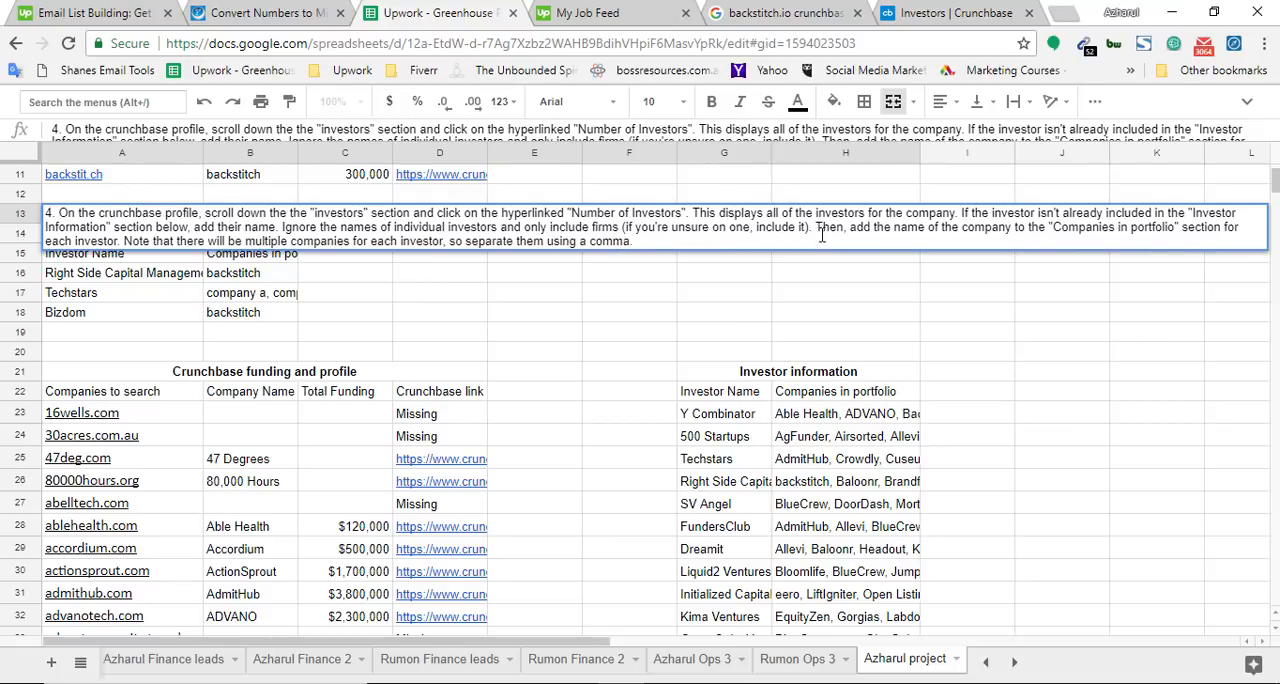
click(943, 12)
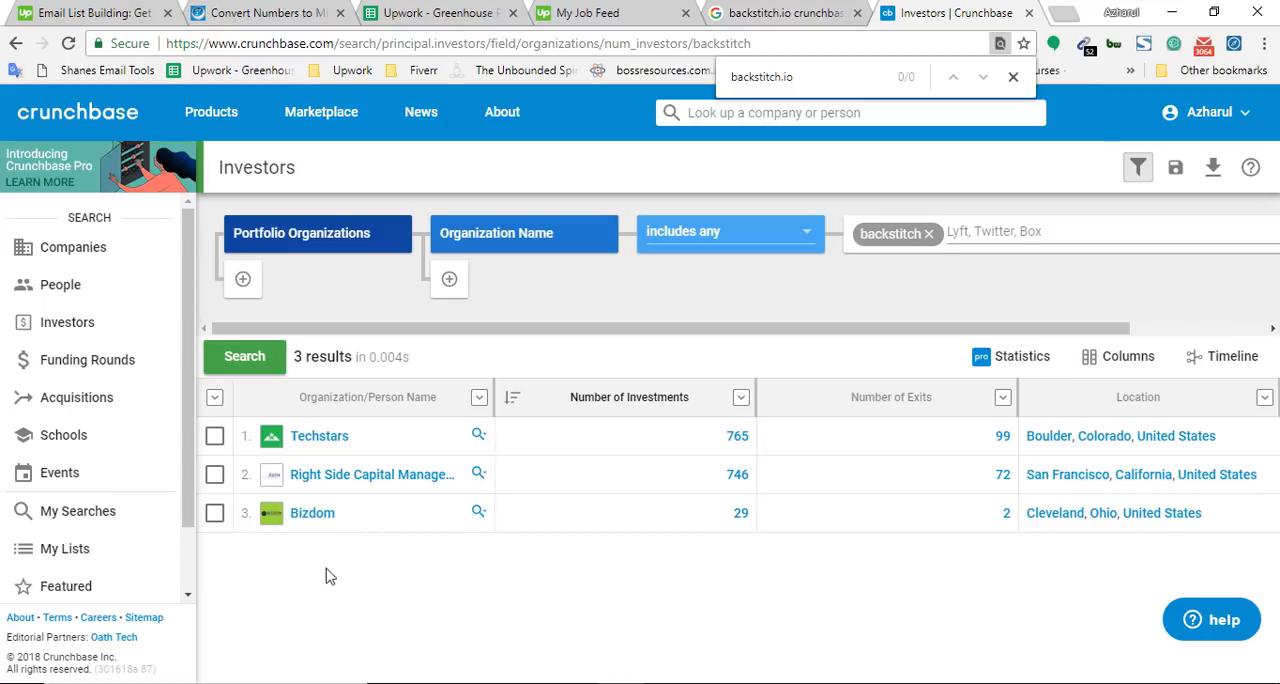
click(437, 13)
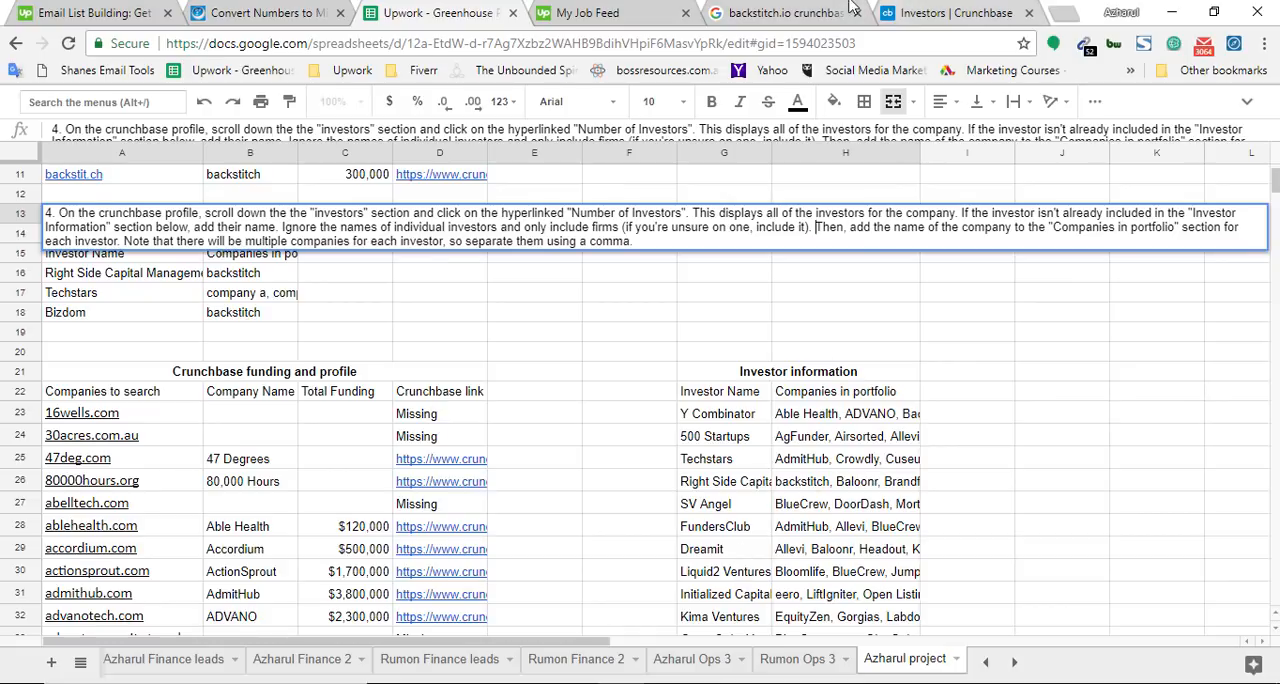
click(958, 12)
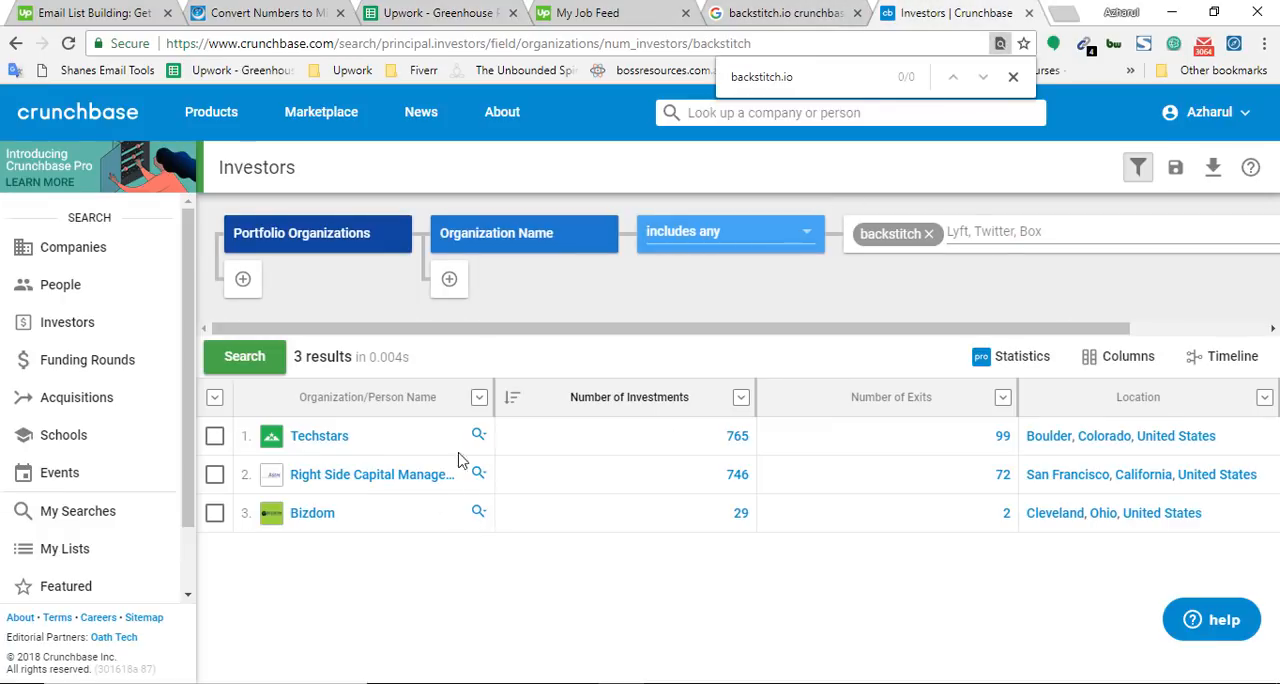
click(437, 13)
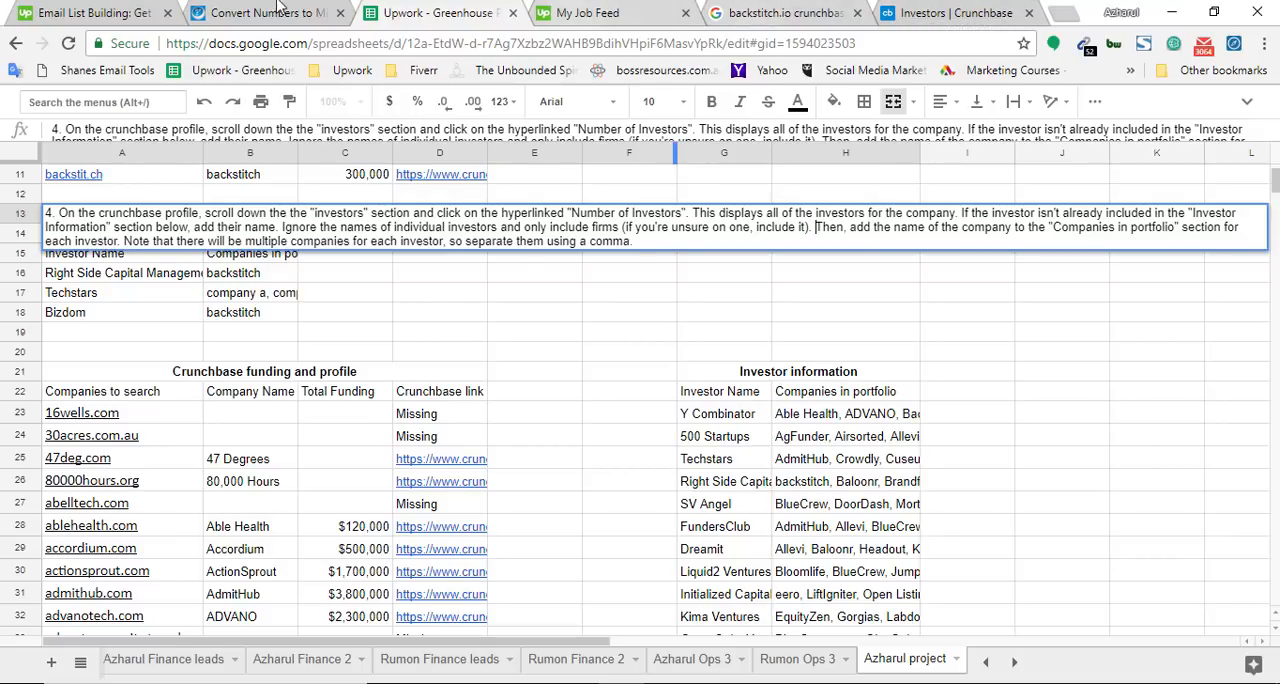
Open the full Companies in portfolio text for Y Combinator in the spreadsheet and compare it with the Crunchbase investor list
click(705, 458)
click(724, 415)
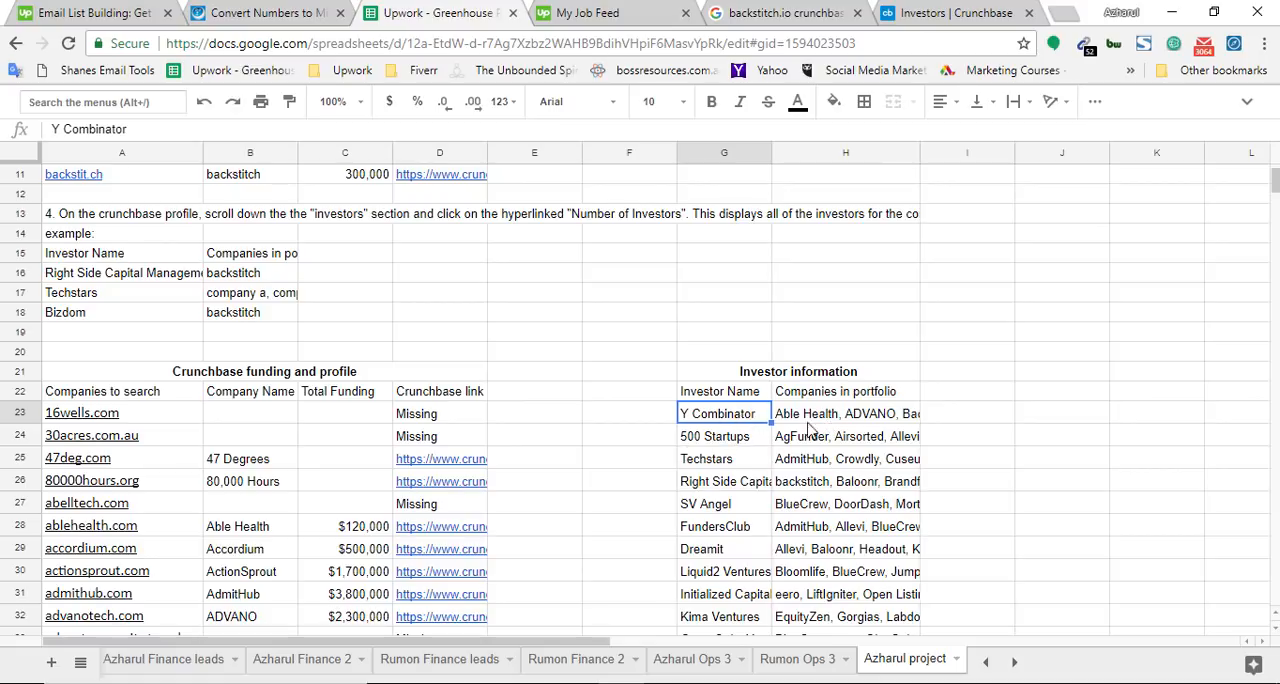
click(843, 419)
double_click(843, 424)
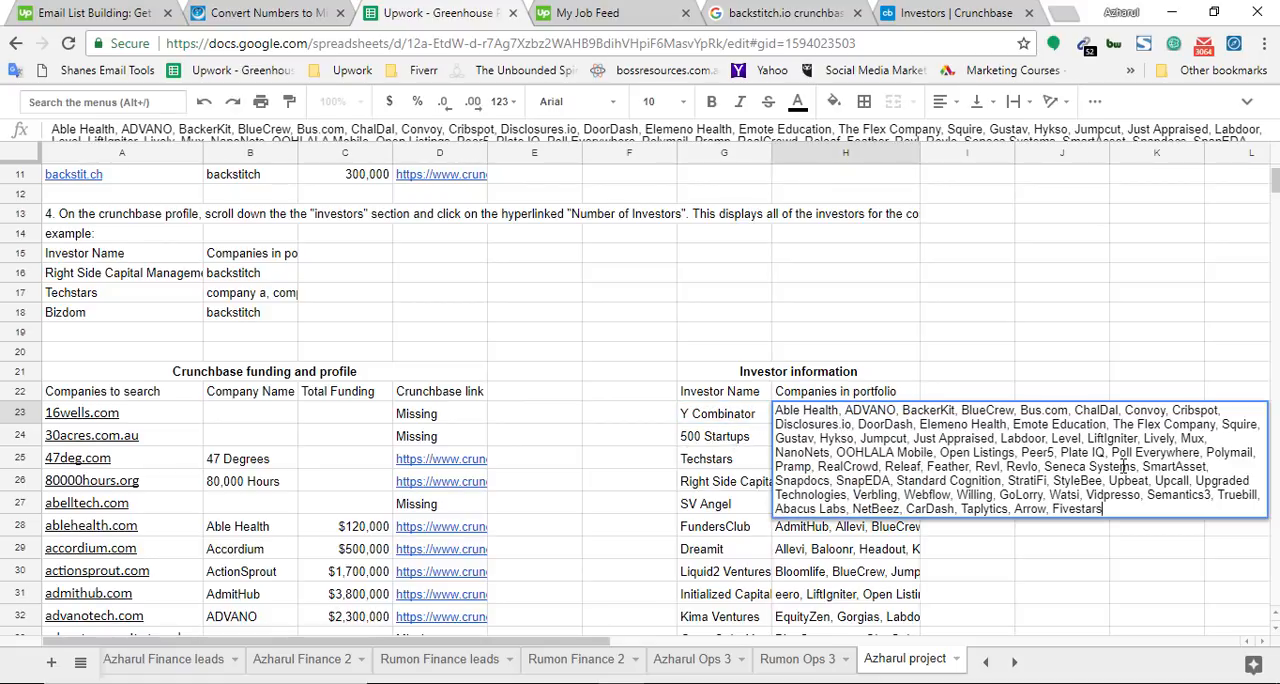
click(955, 12)
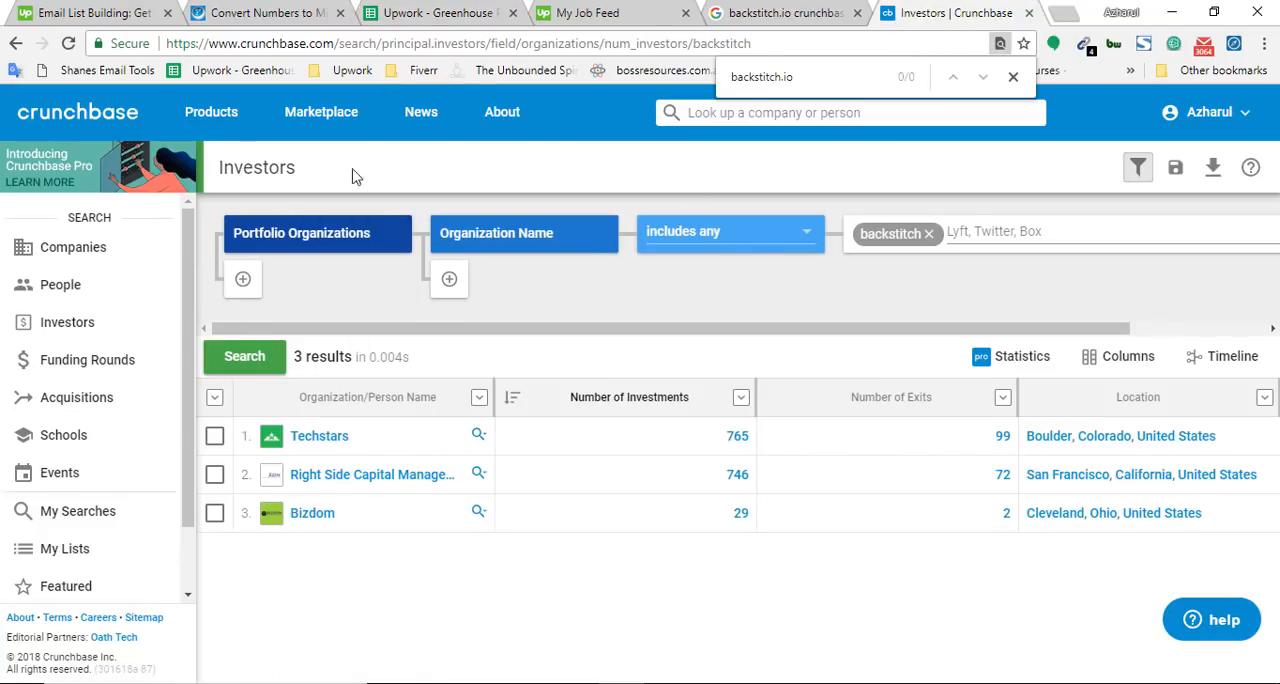
click(435, 8)
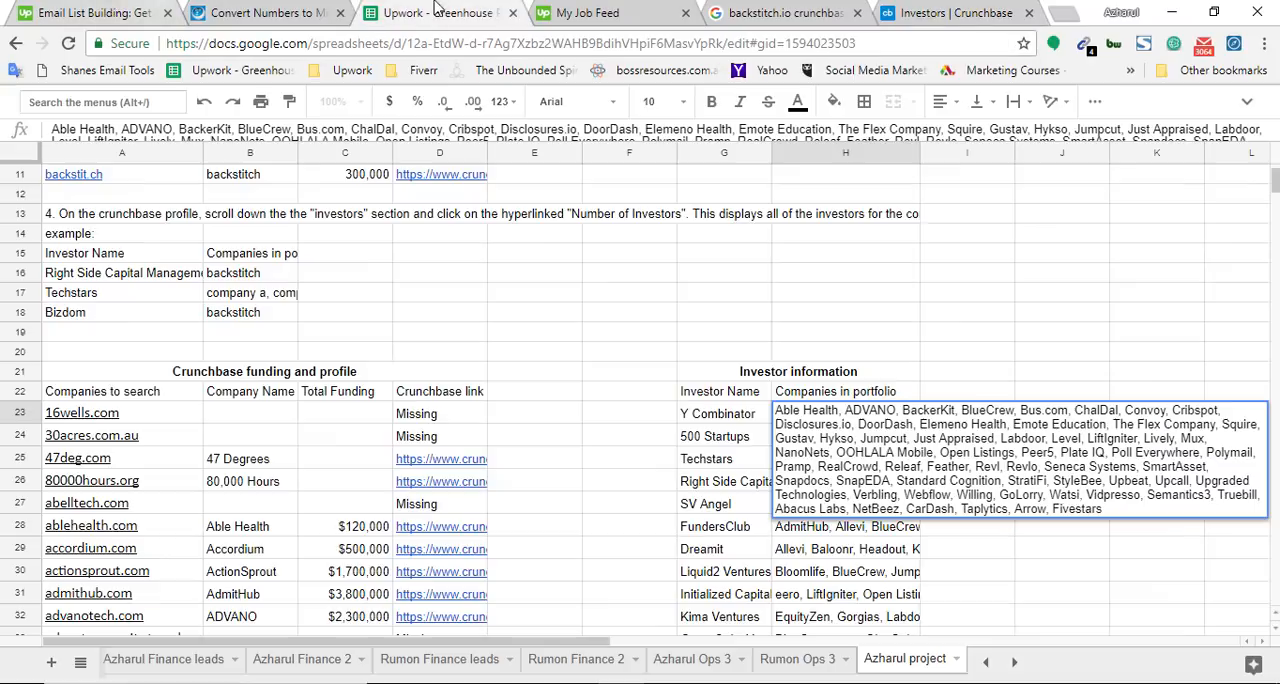
Add a comma after "Fivestars" at the end of Y Combinator's Companies in portfolio list
click(718, 416)
click(700, 436)
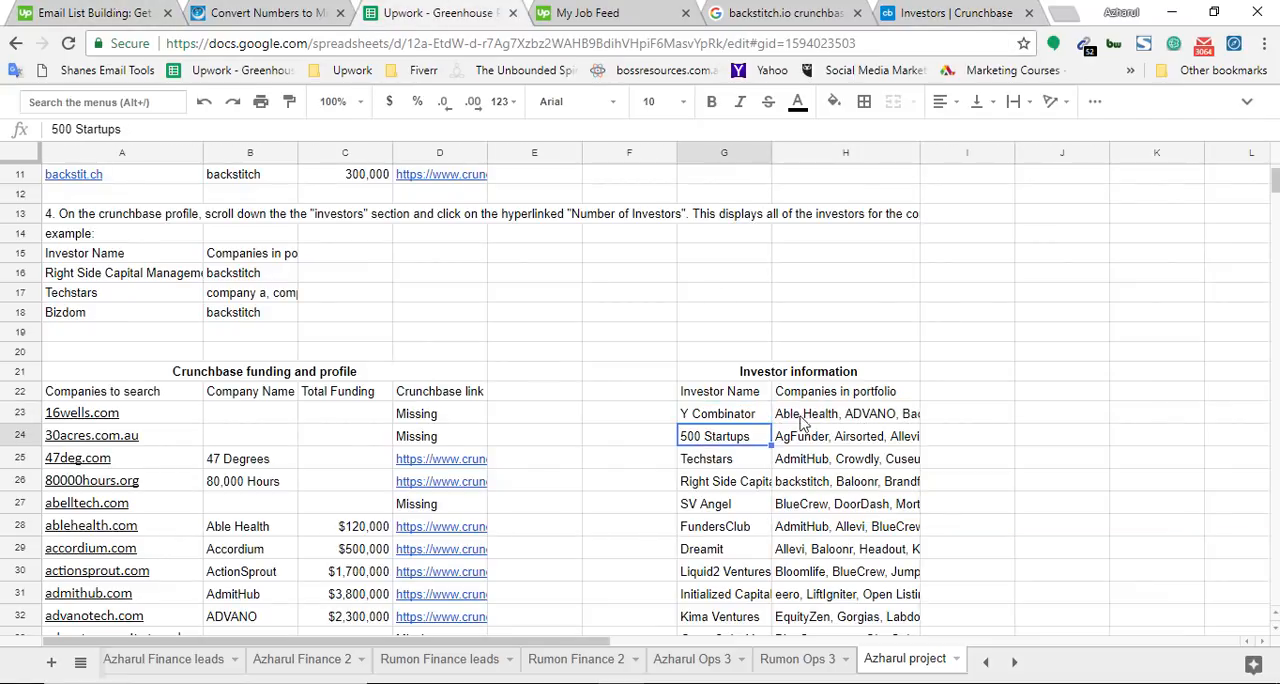
double_click(805, 416)
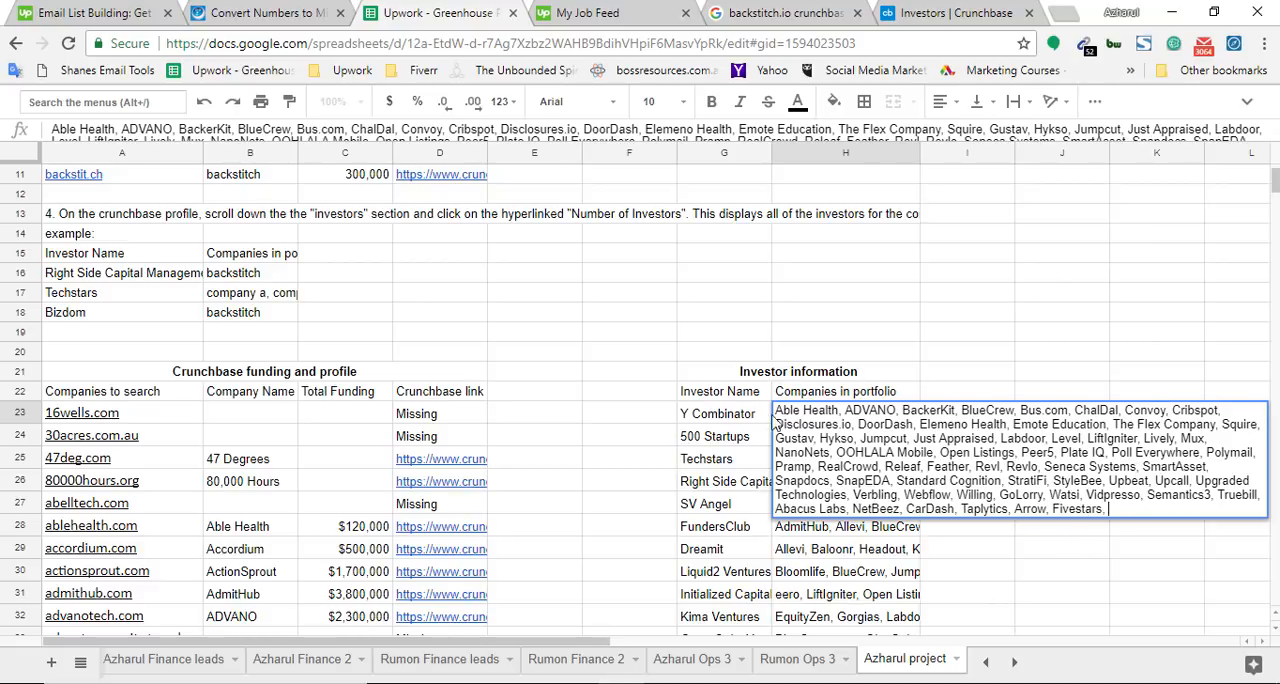
click(743, 422)
double_click(810, 420)
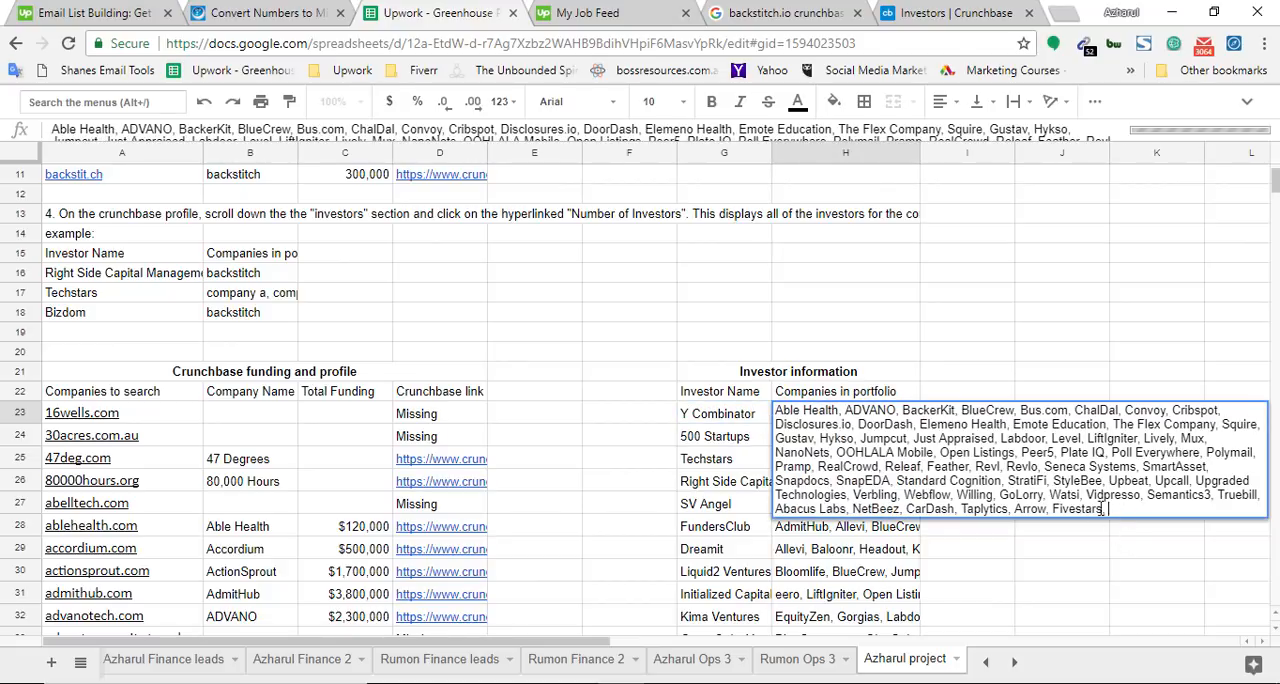
Check backstitch's Crunchbase investors and Google results, and return to Y Combinator's portfolio list in the spreadsheet
click(955, 12)
click(405, 10)
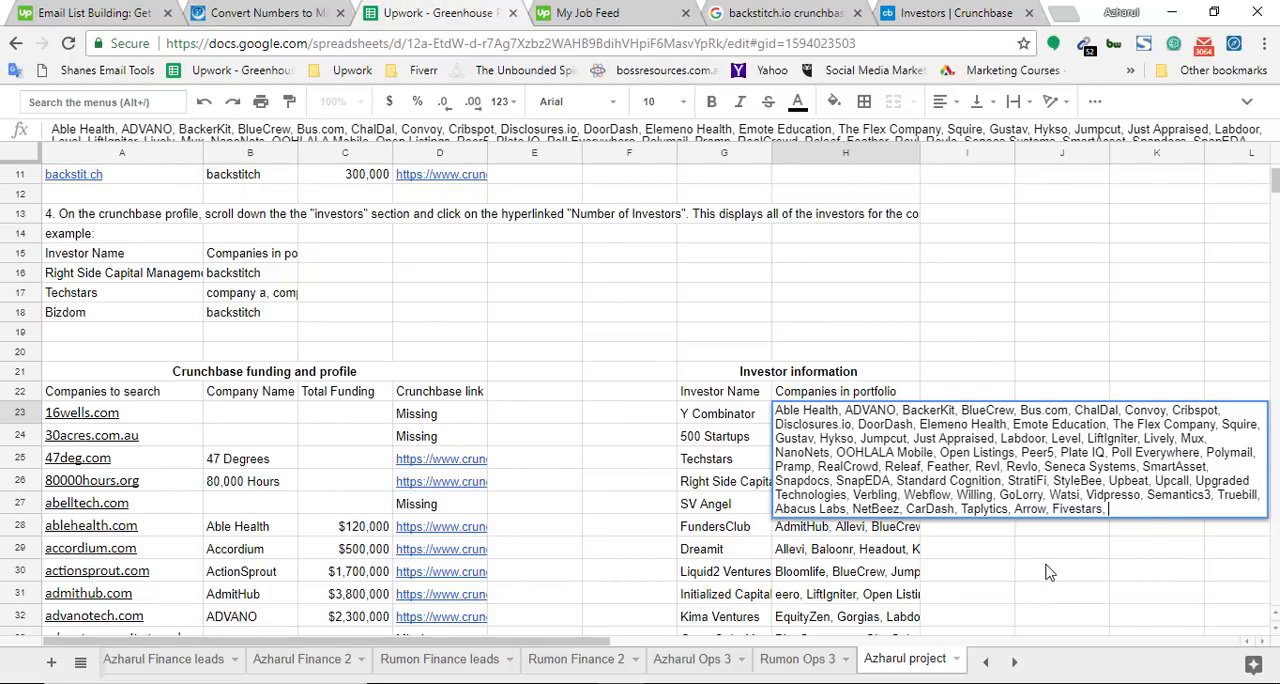
click(785, 12)
click(955, 12)
click(785, 12)
click(470, 12)
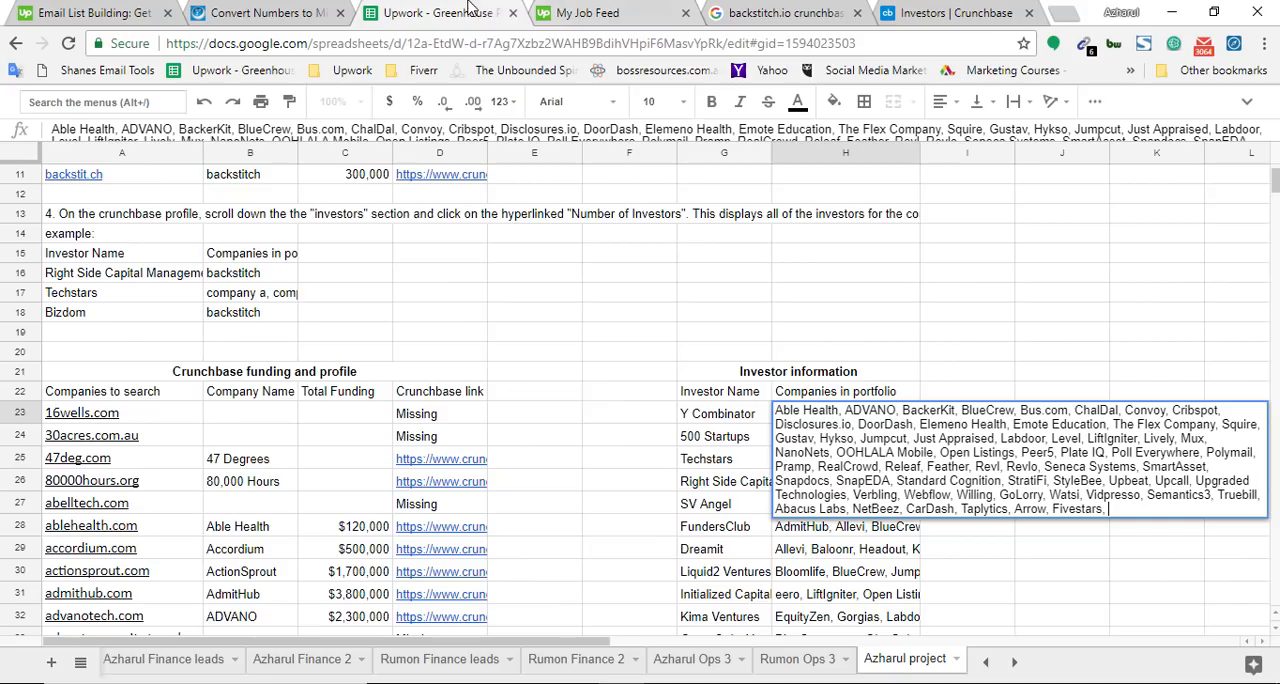
Review the comma-separation rule in instruction 4 against Y Combinator's portfolio list and leave both cells closed
double_click(370, 228)
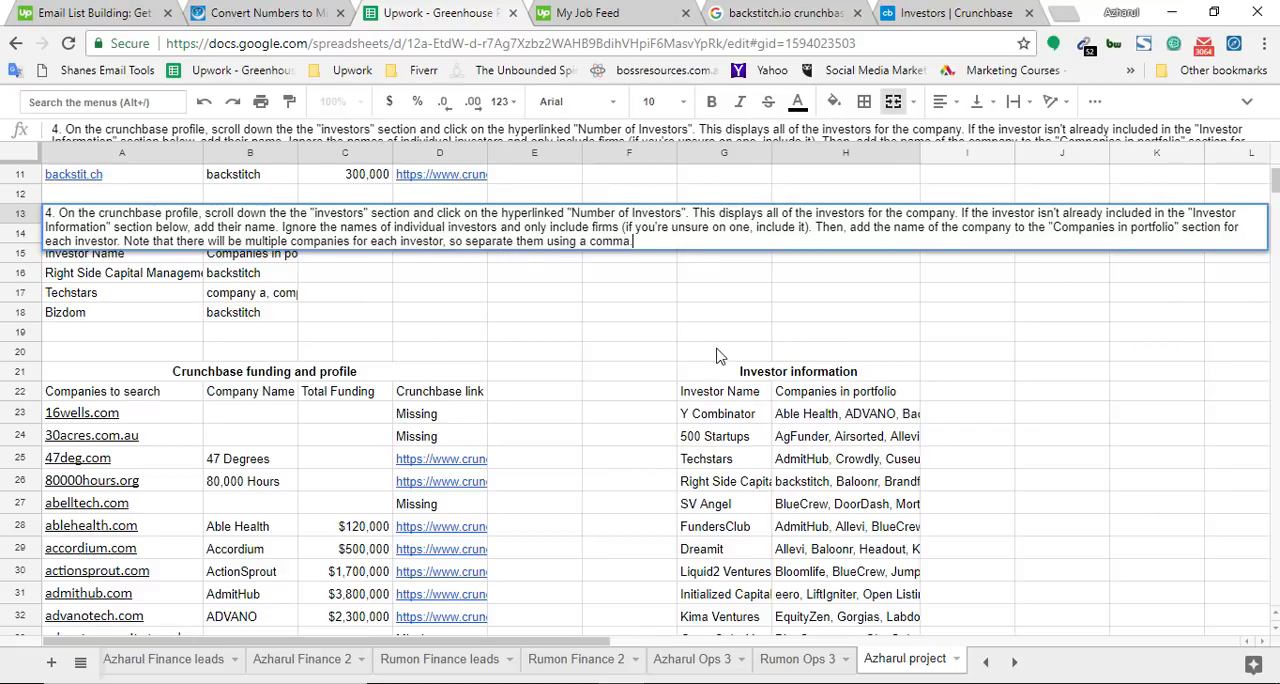
double_click(843, 414)
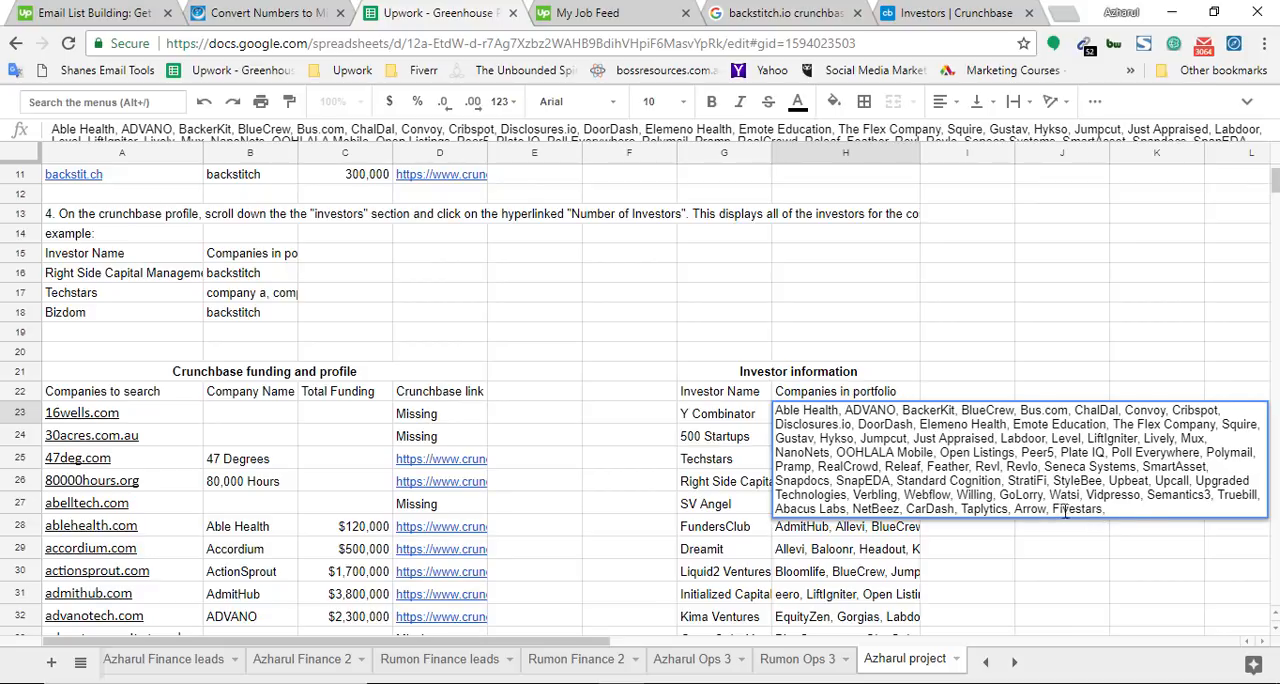
click(975, 573)
scroll(320, 436, up, 1)
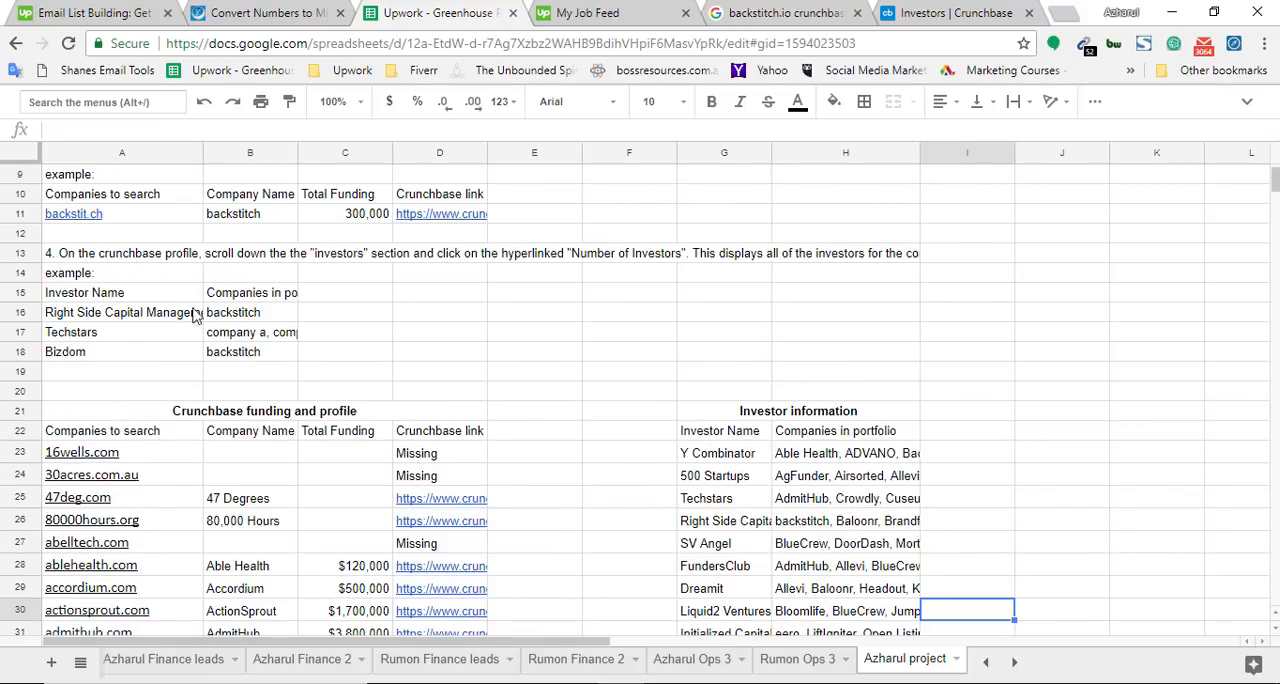
double_click(195, 256)
click(528, 358)
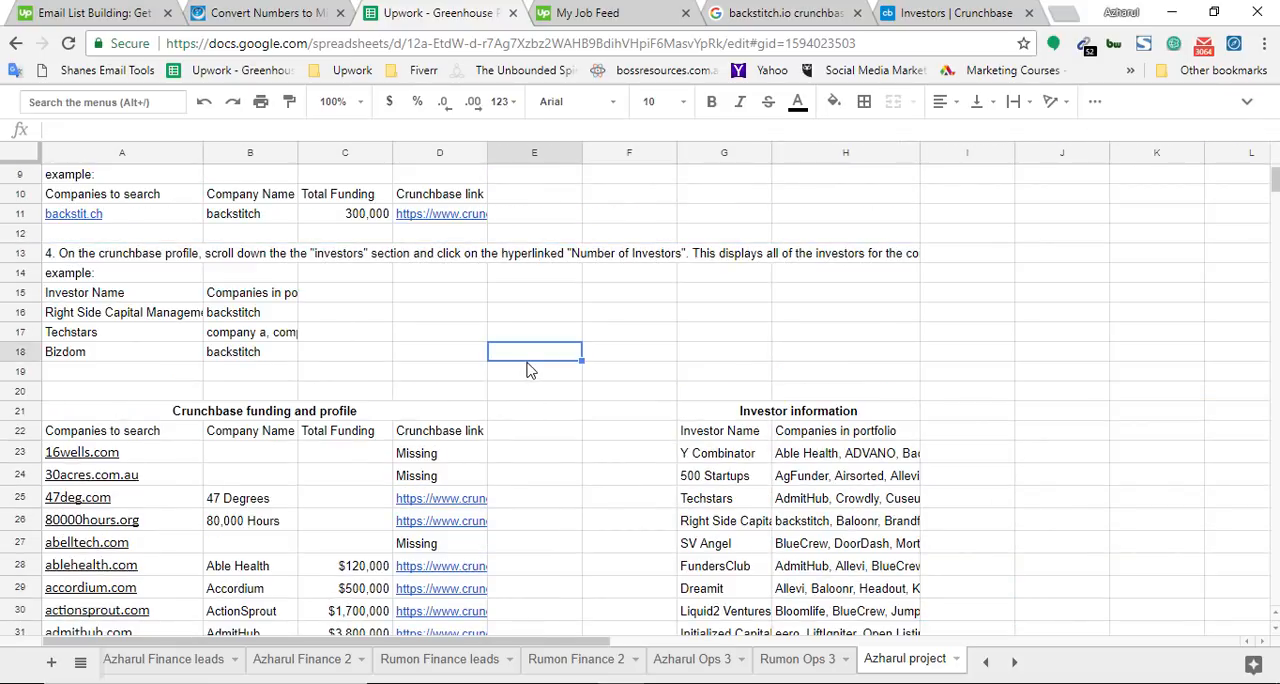
Go to the first unfilled company in the Companies to search column, jethunter.net, and select its cell
scroll(565, 452, down, 2)
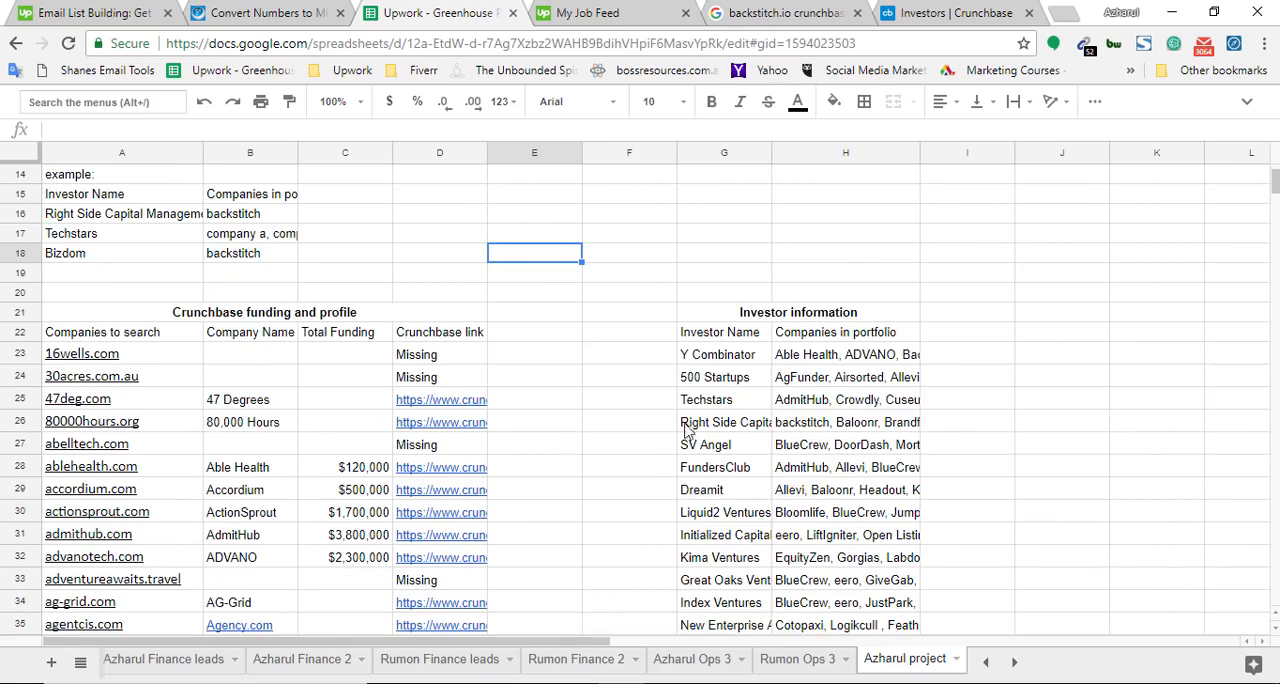
scroll(623, 441, down, 1)
drag(1274, 190, 1278, 431)
scroll(663, 492, down, 1)
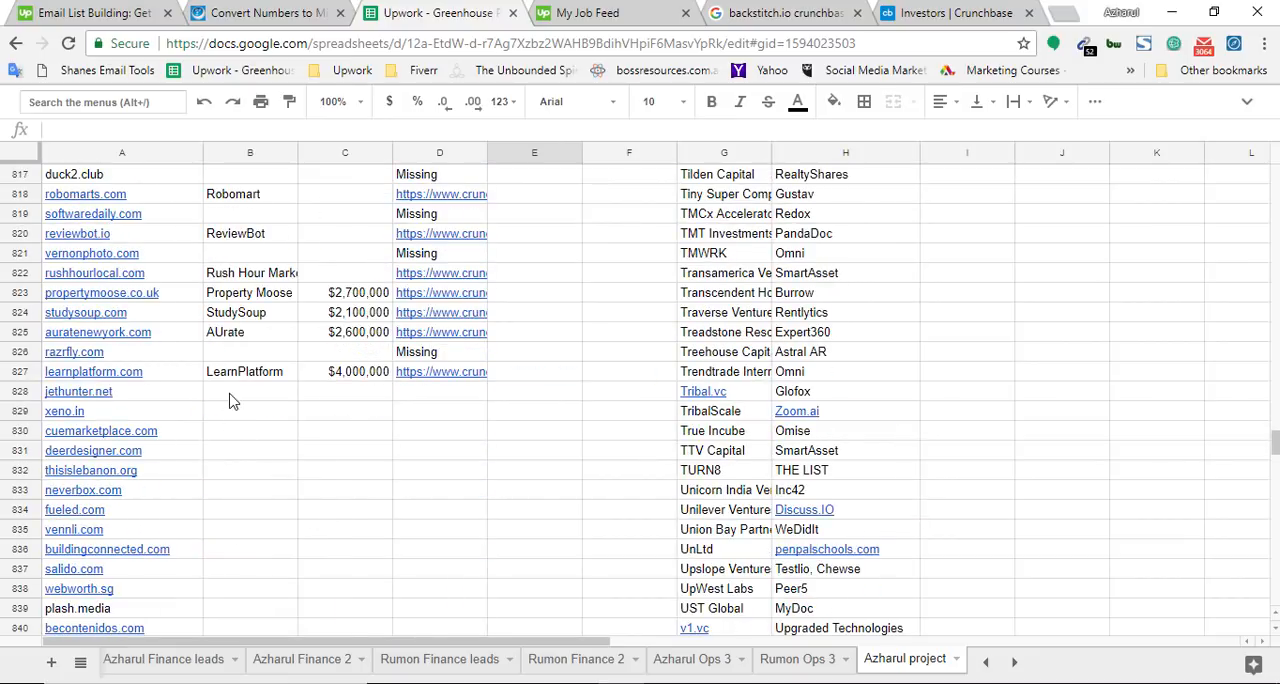
click(158, 396)
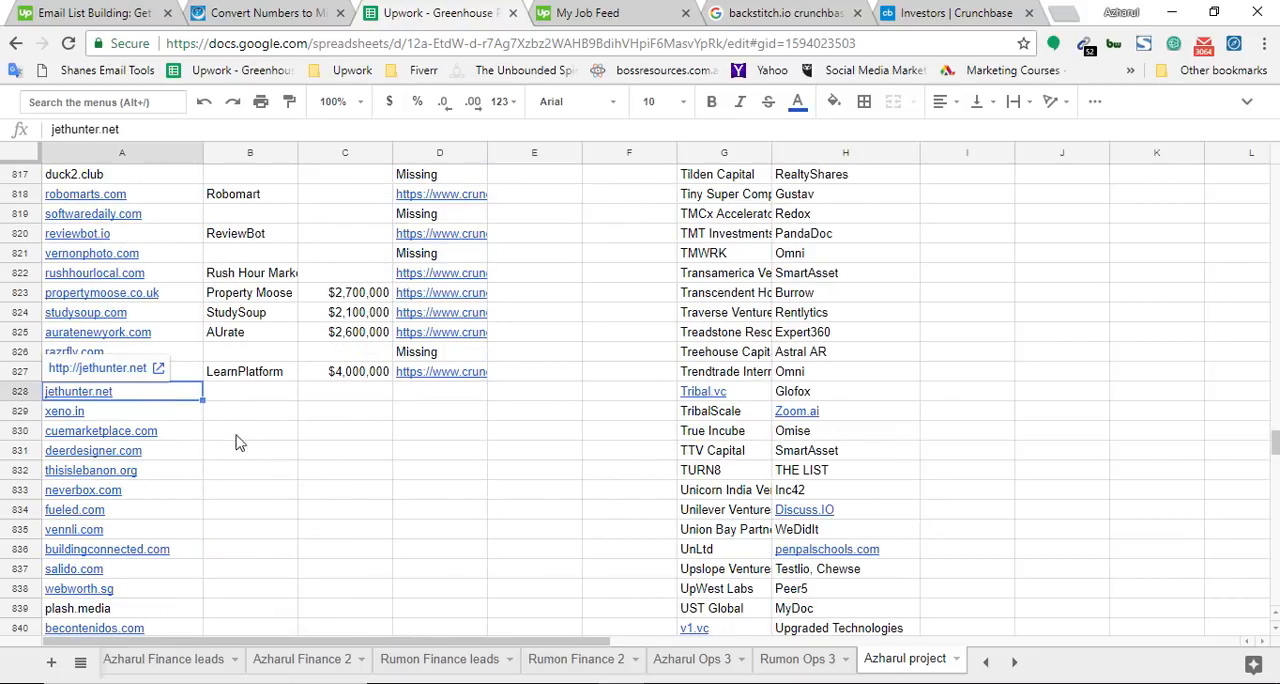
Close the job feed, backstitch Google search and Crunchbase investors tabs and return to the spreadsheet
click(645, 12)
click(686, 13)
click(686, 13)
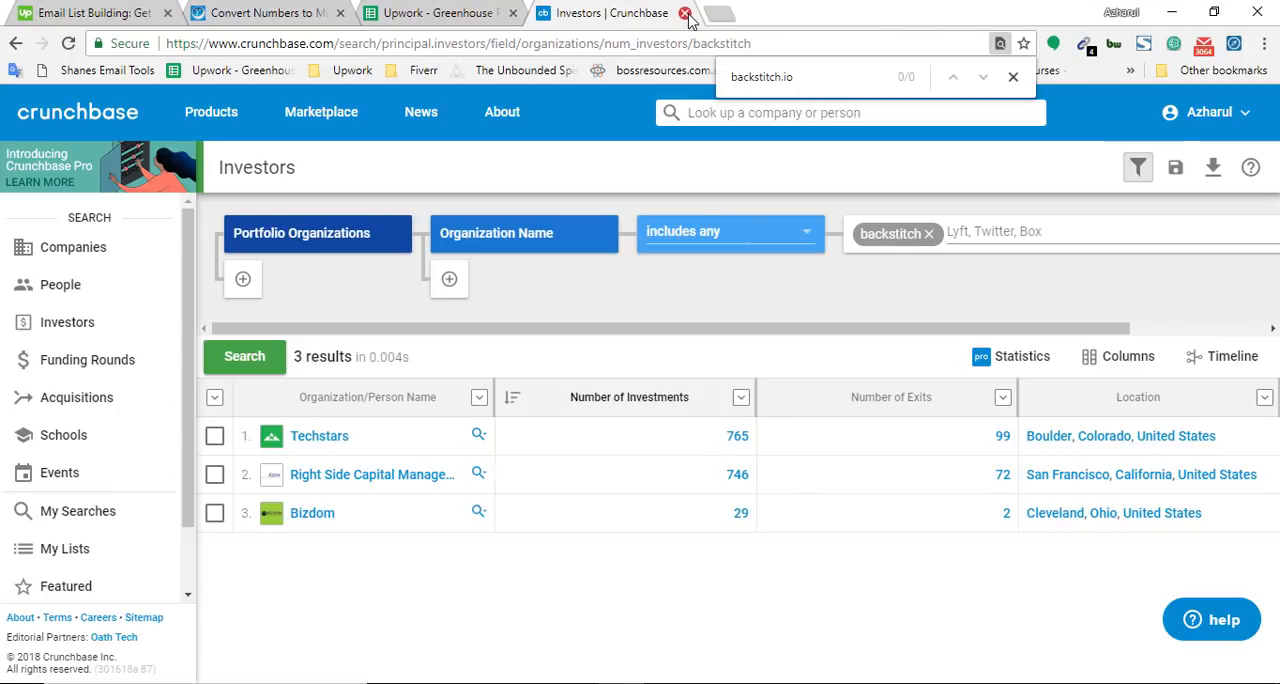
click(686, 13)
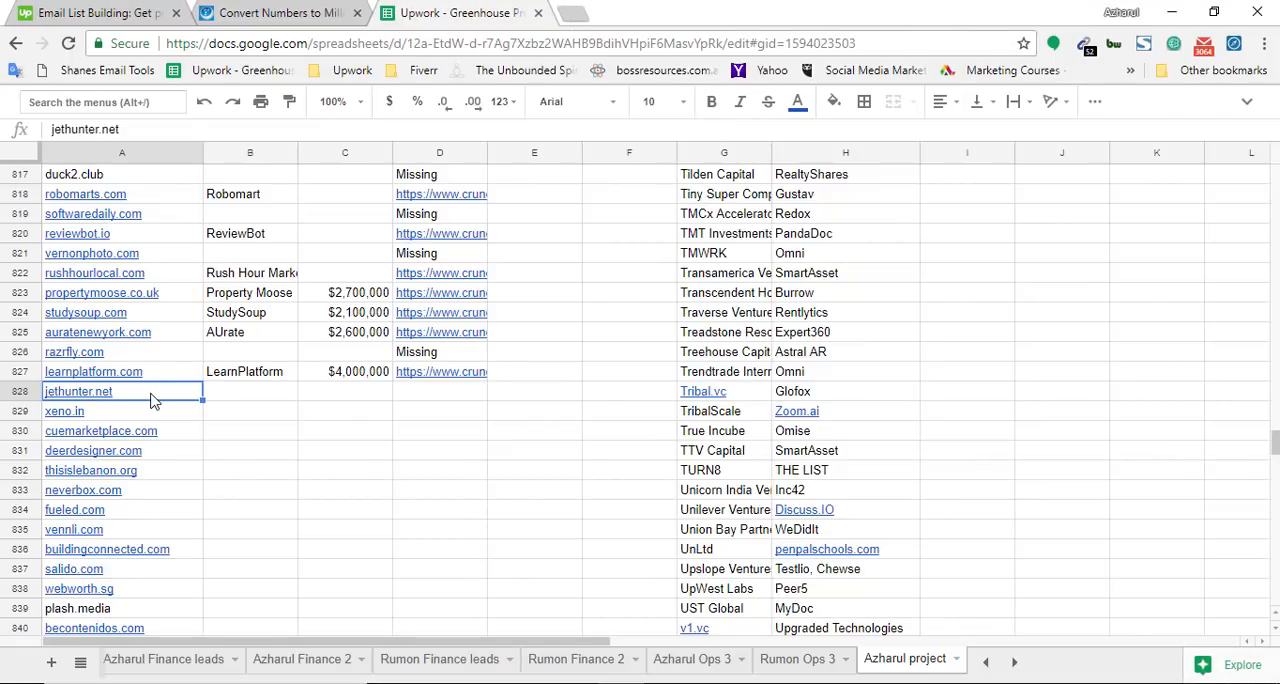
Open jethunter.net from the spreadsheet in a new browser tab and compare the loaded site's address with the listed domain
mouse_move(138, 402)
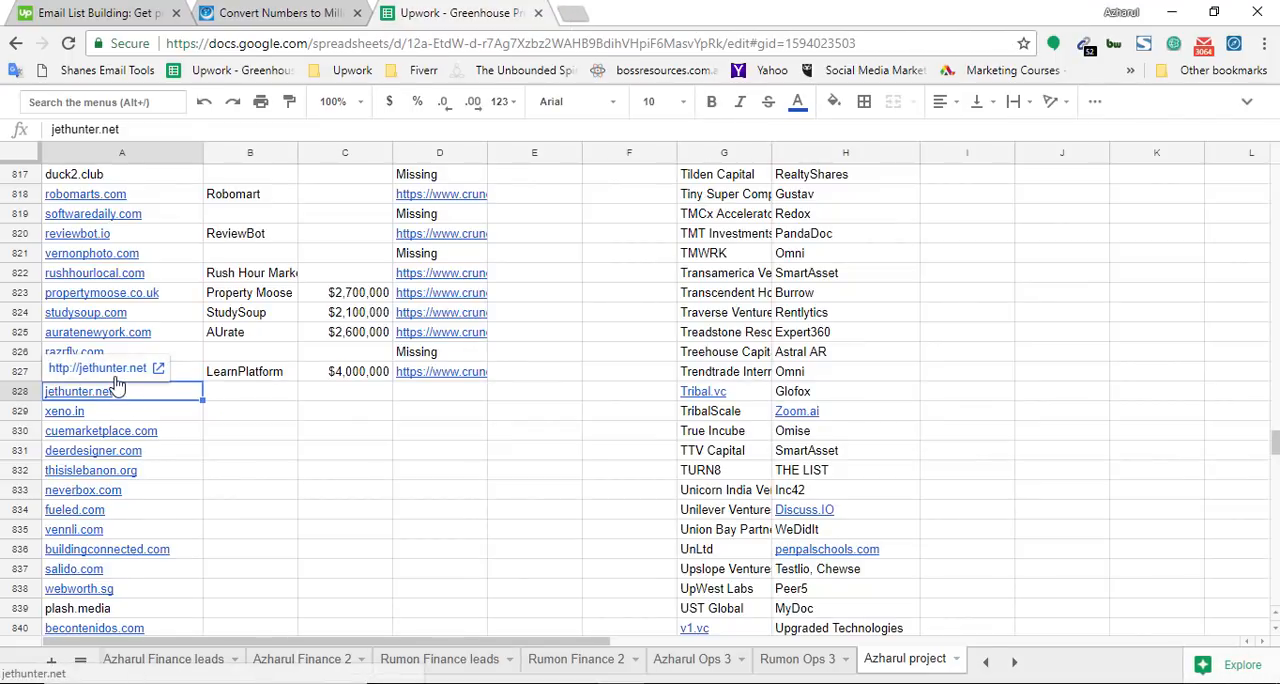
key(ctrl+c)
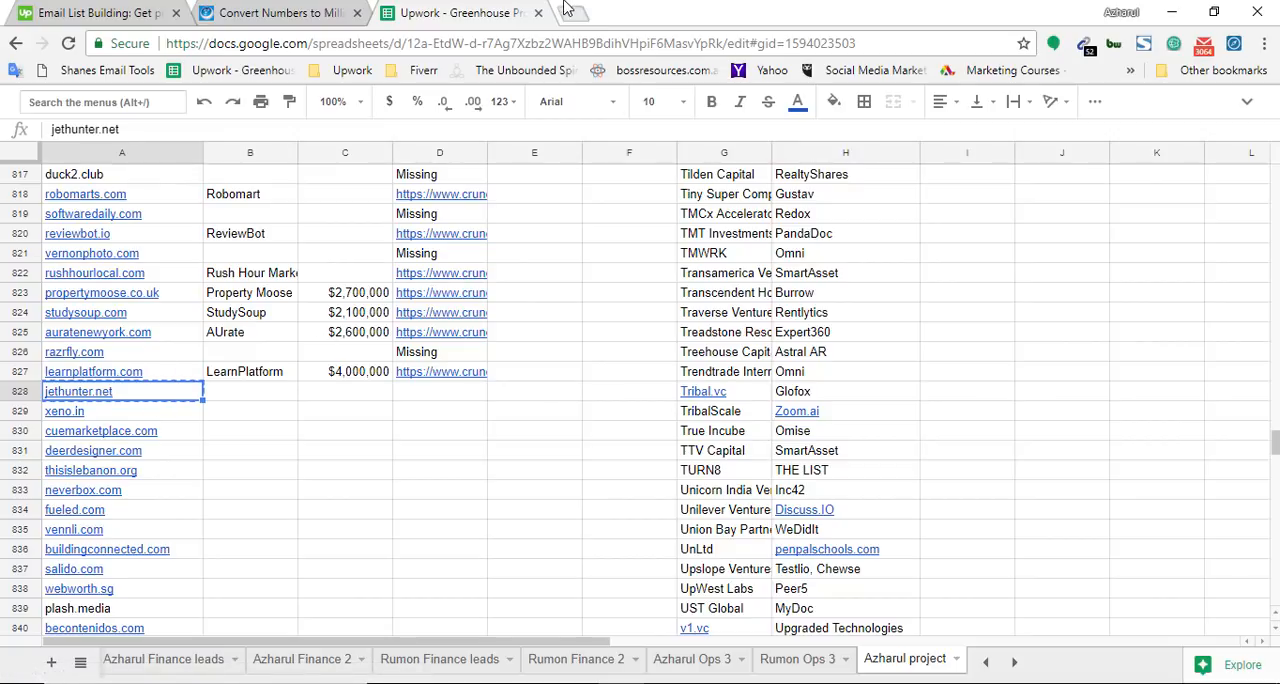
click(566, 10)
key(ctrl+v)
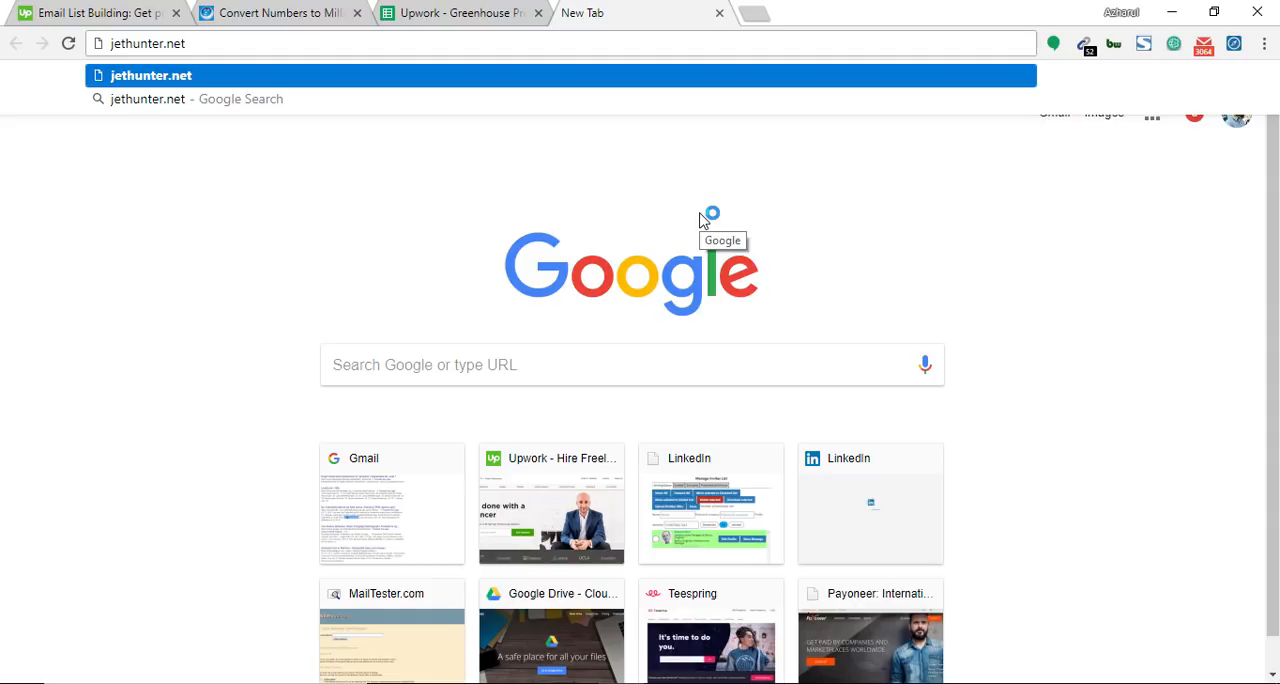
key(Return)
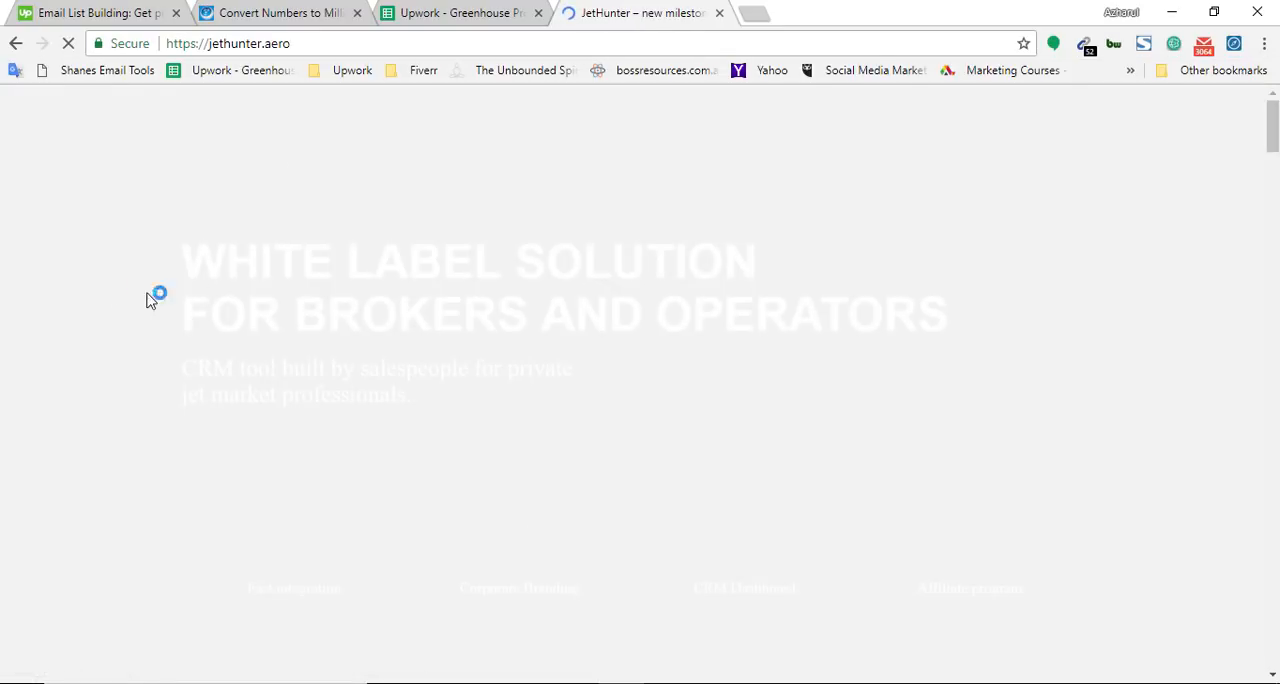
click(398, 8)
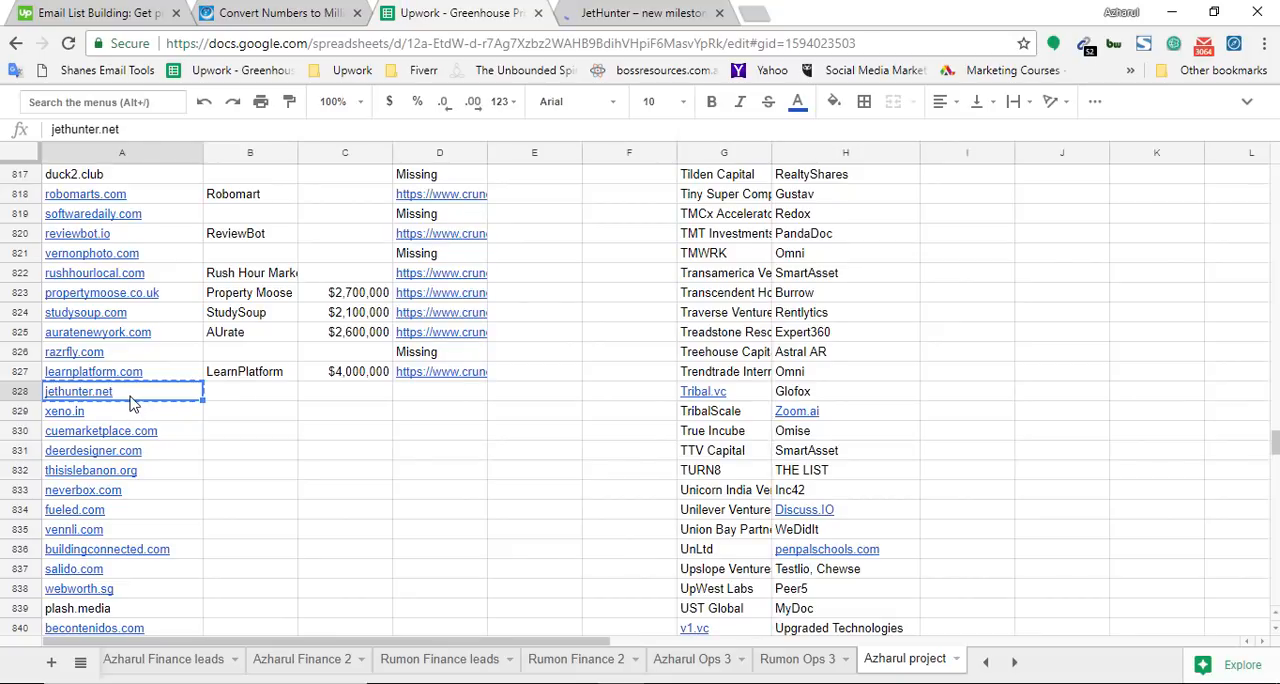
key(ctrl+Tab)
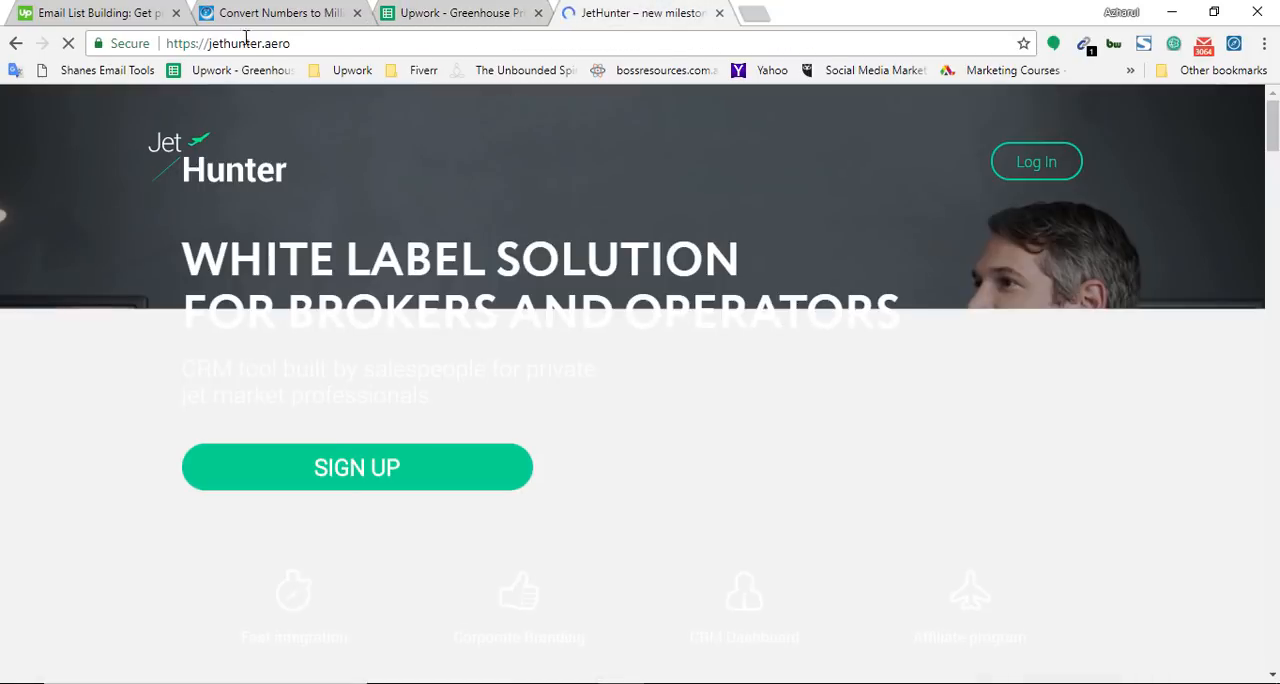
Copy the site's domain, jethunter.aero, from its address and enter it as search text in a new browser tab
drag(209, 43, 318, 49)
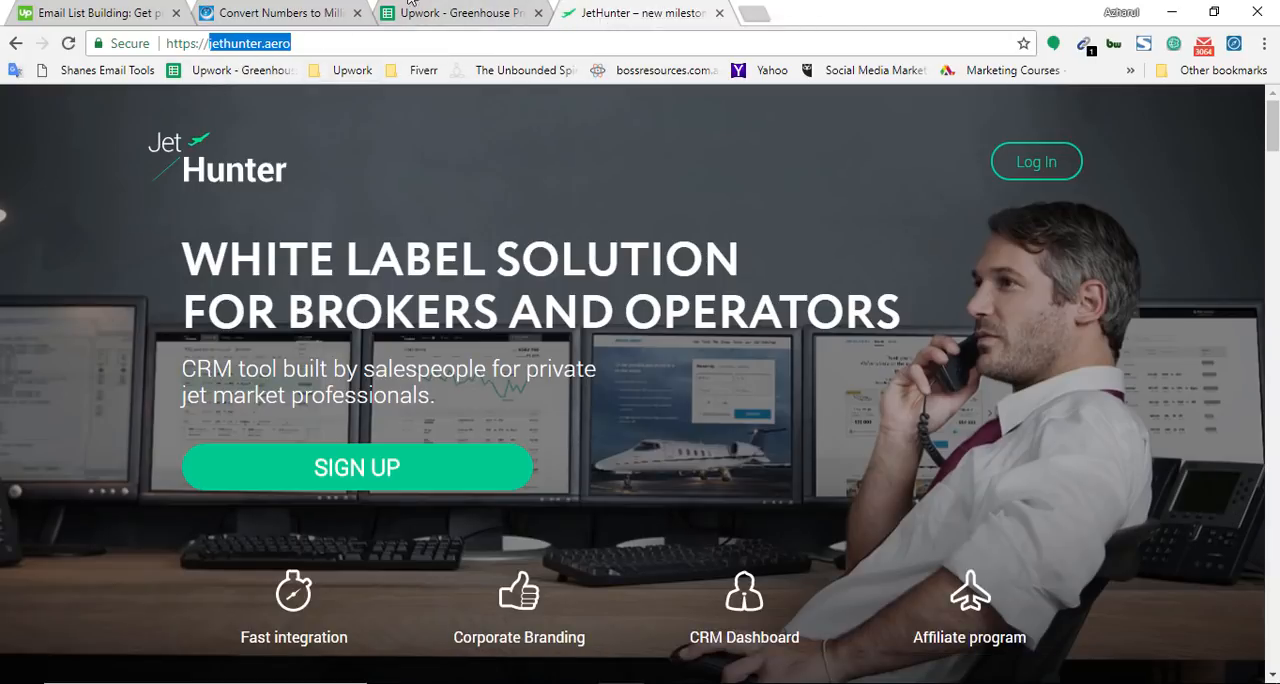
click(461, 11)
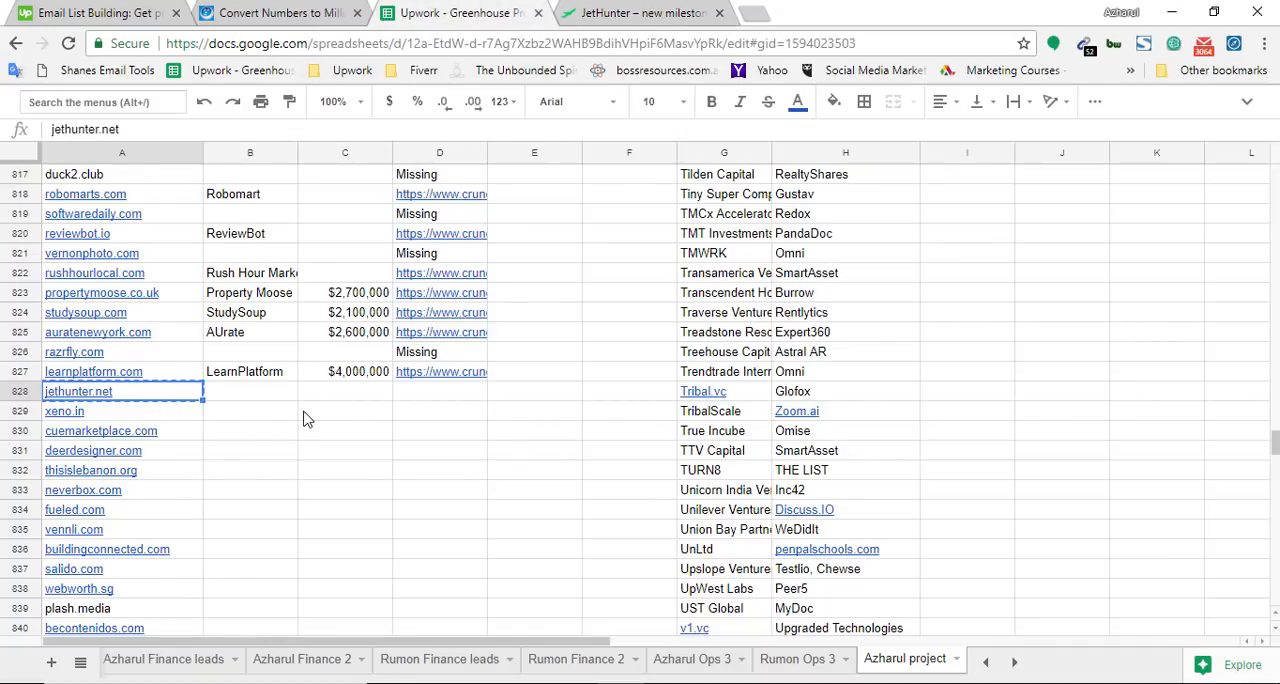
scroll(307, 419, down, 1)
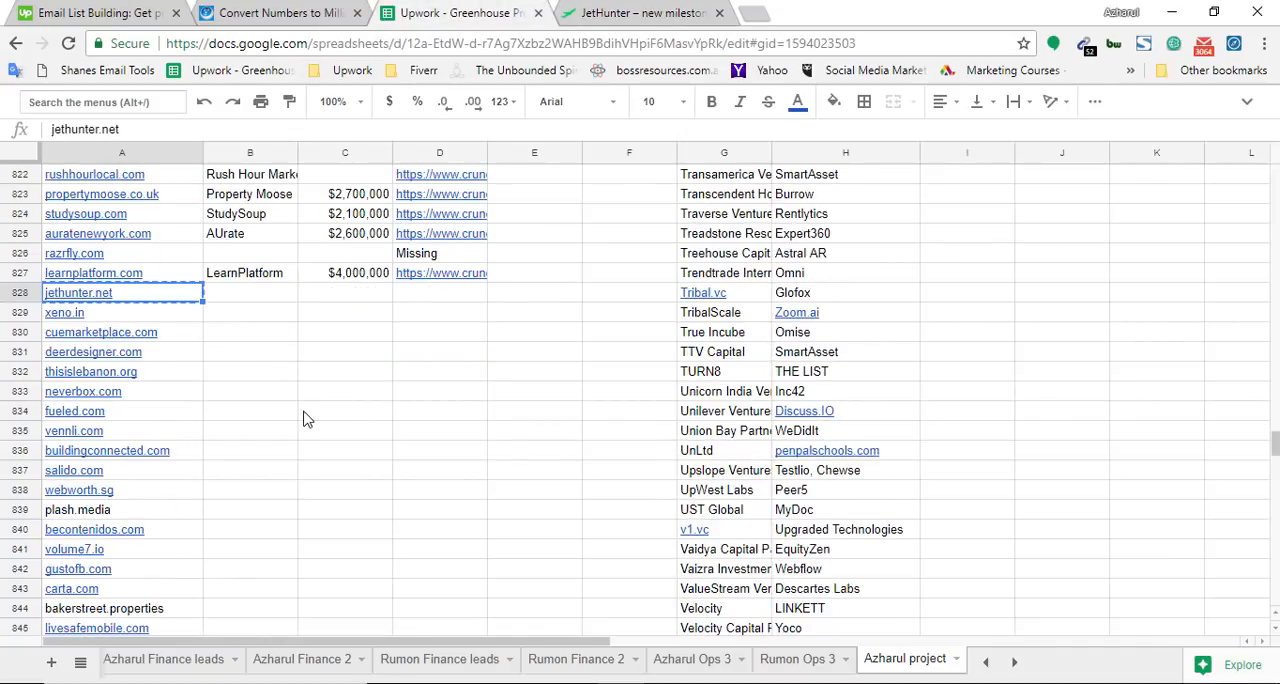
click(758, 8)
text(jethunter.aero)
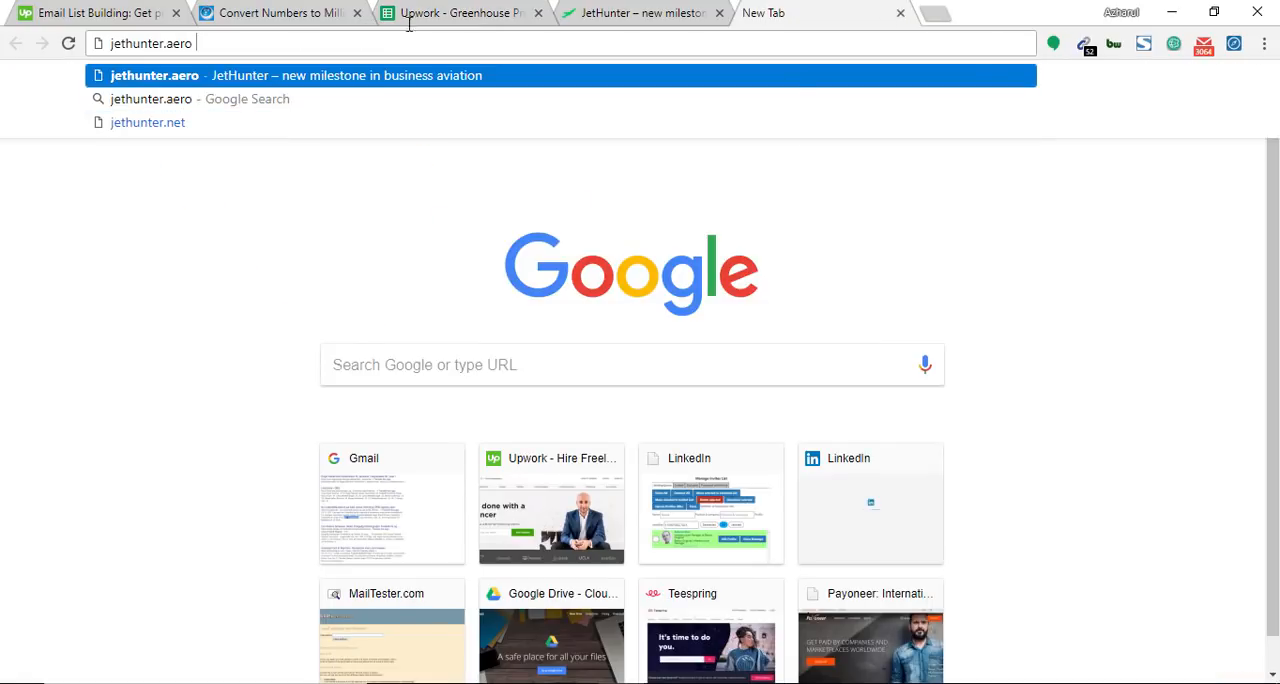
Copy crunchbase.com from LearnPlatform's Crunchbase link and search Google for "jethunter.aero crunchbase.com"
click(466, 12)
click(437, 257)
click(440, 272)
double_click(440, 272)
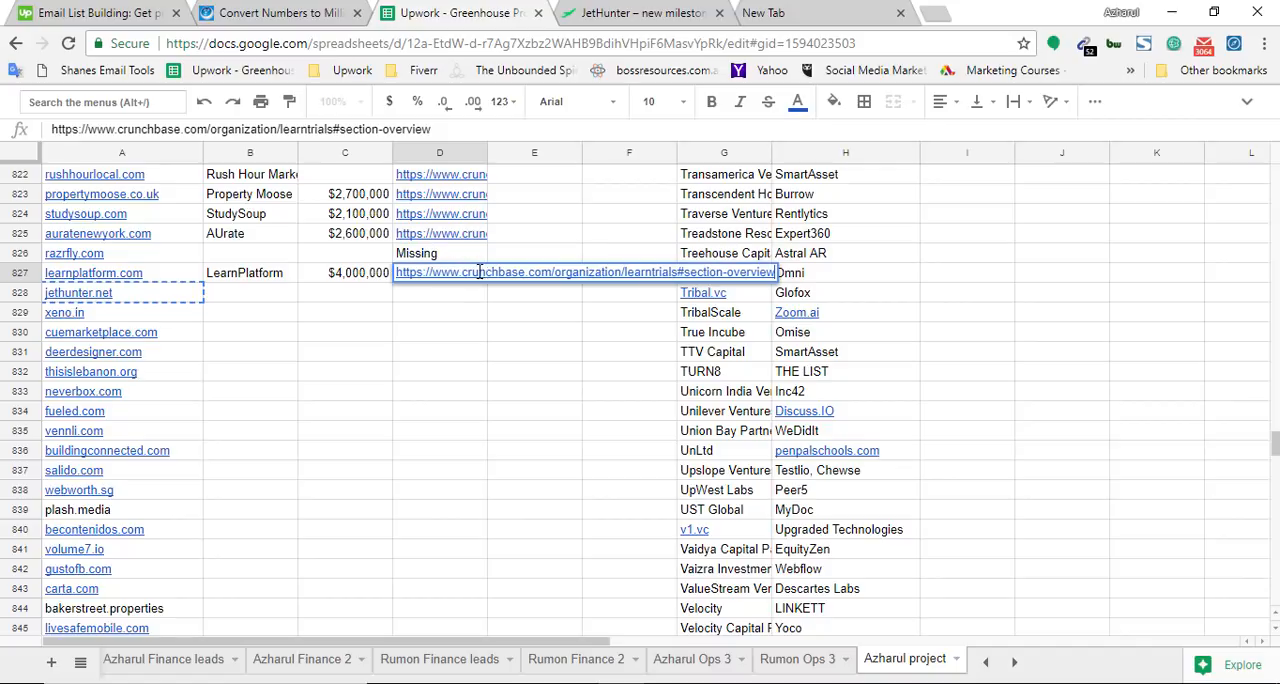
double_click(519, 272)
drag(519, 274, 541, 275)
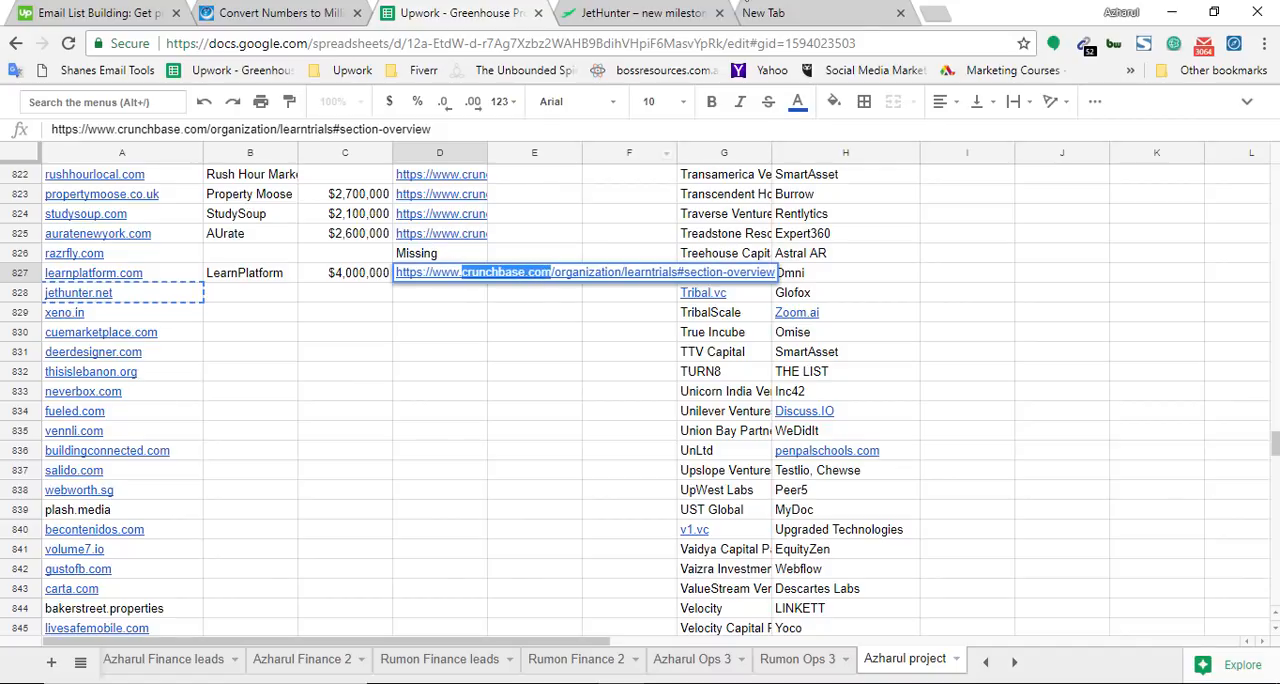
key(ctrl+c)
click(763, 12)
key(ctrl+v)
key(Return)
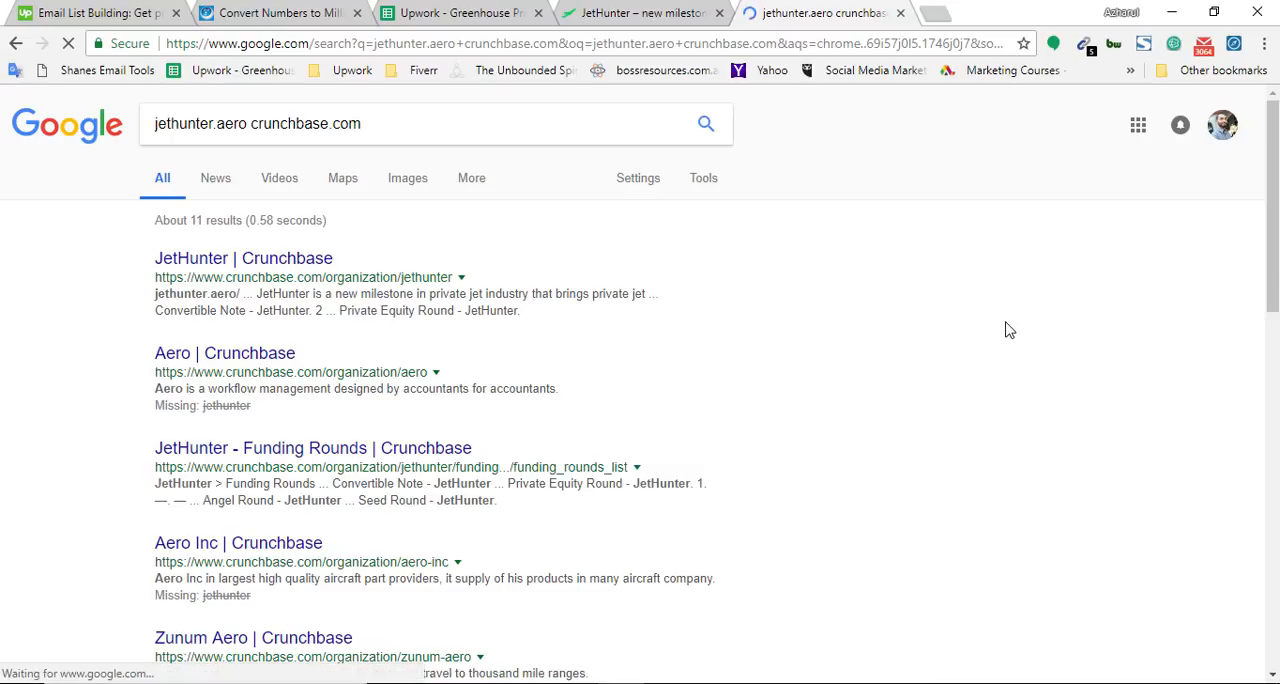
Open JetHunter's Crunchbase profile from the results and find "jethunter.aero" on the page to verify the company's website
ctrl+click(220, 262)
key(ctrl+shift+Tab)
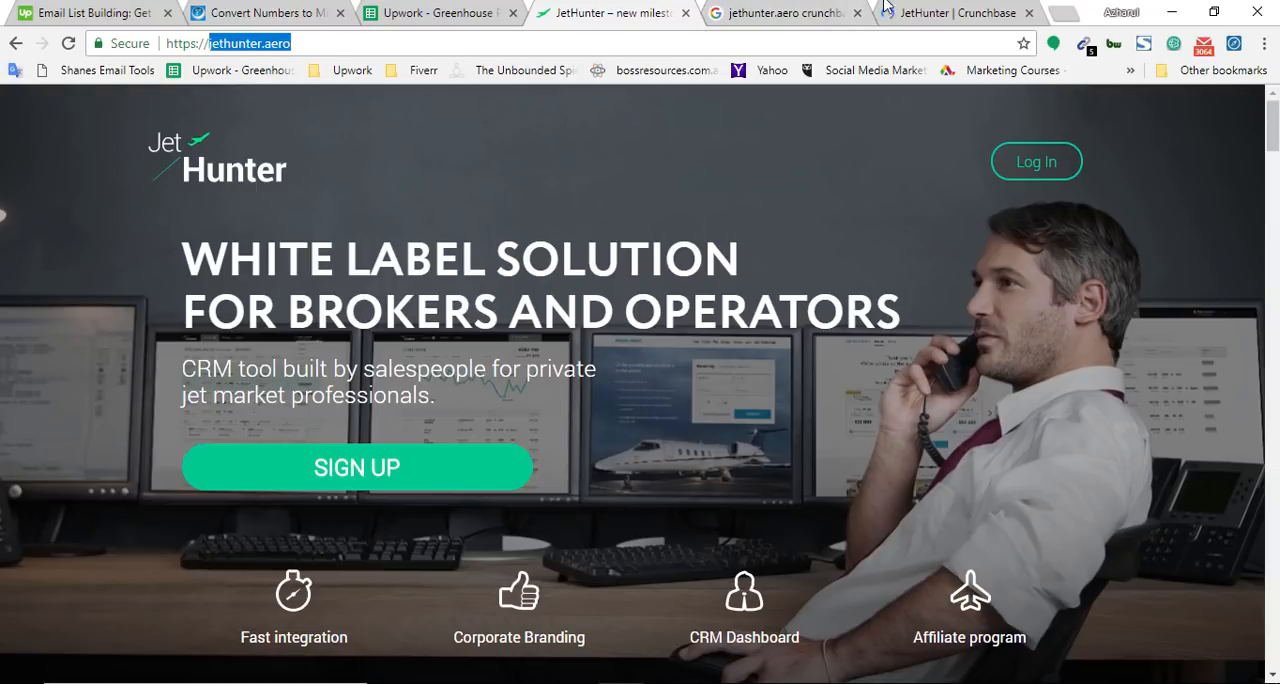
key(ctrl+Tab)
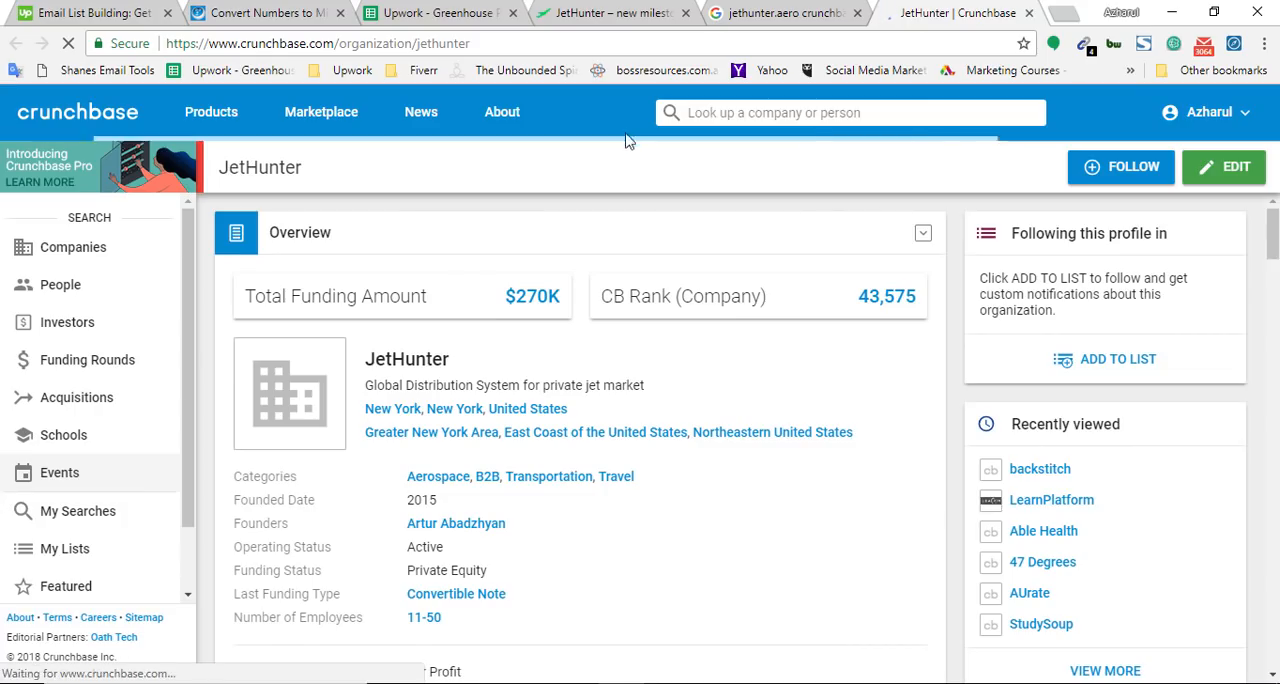
key(ctrl+f)
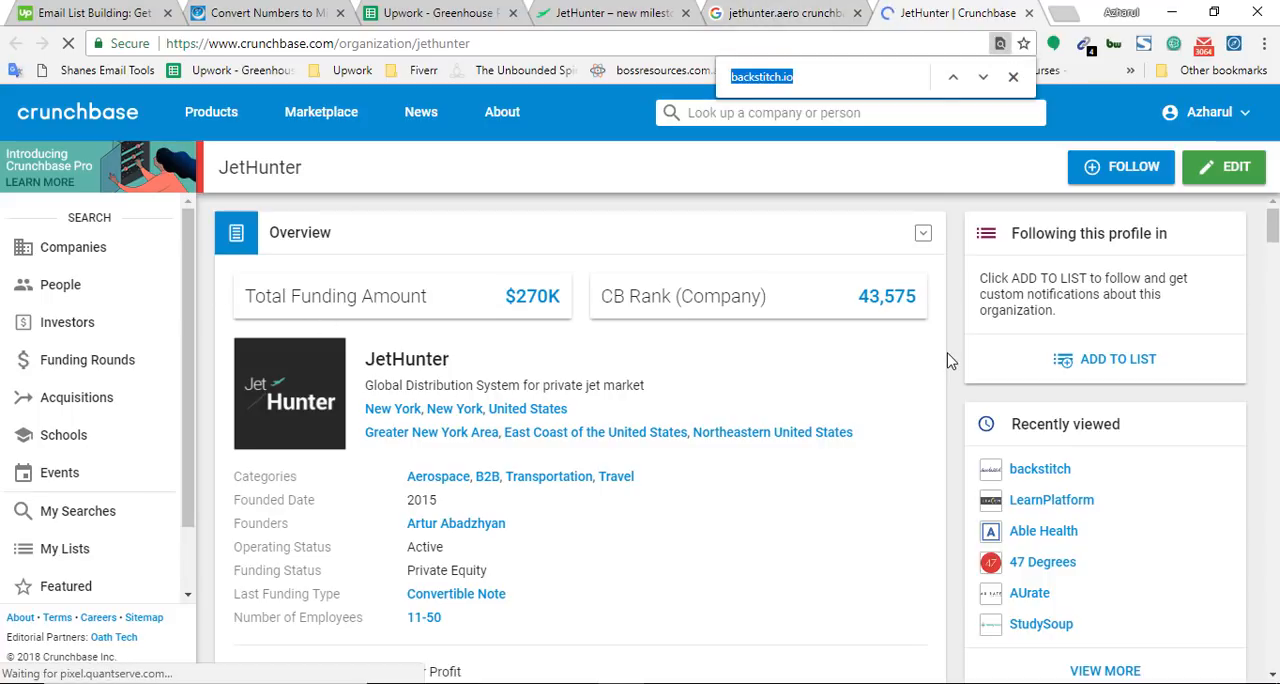
key(ctrl+v)
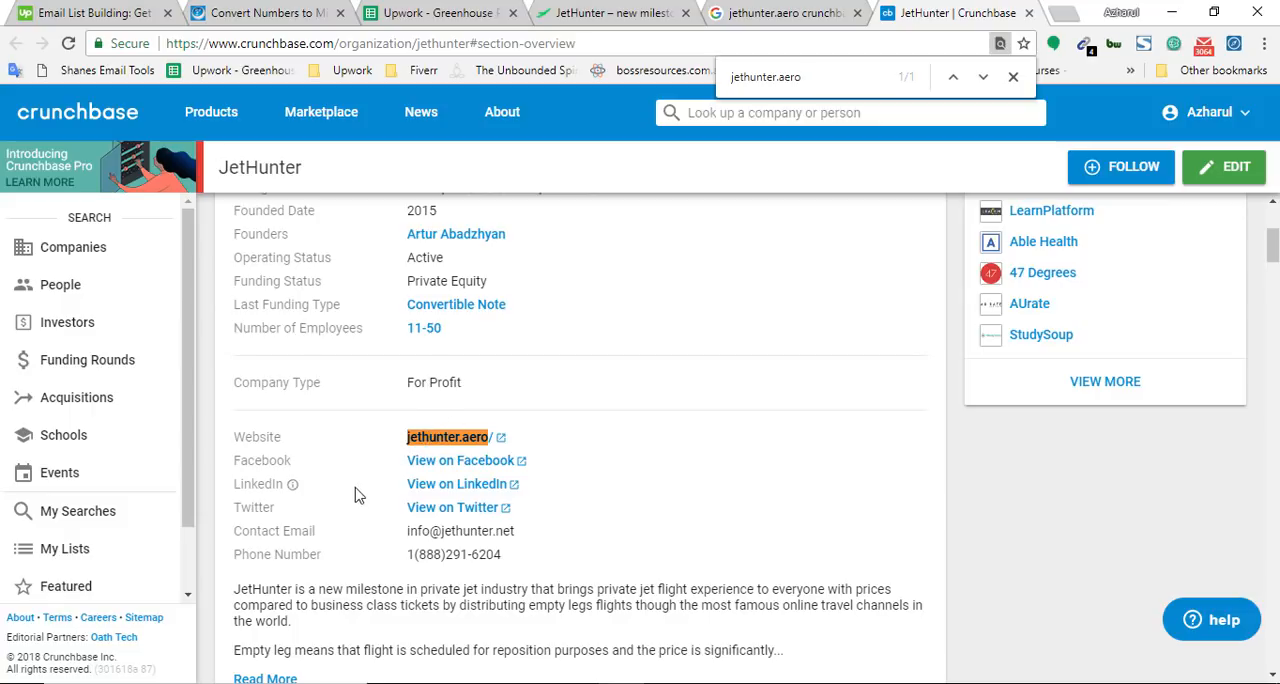
scroll(560, 366, up, 3)
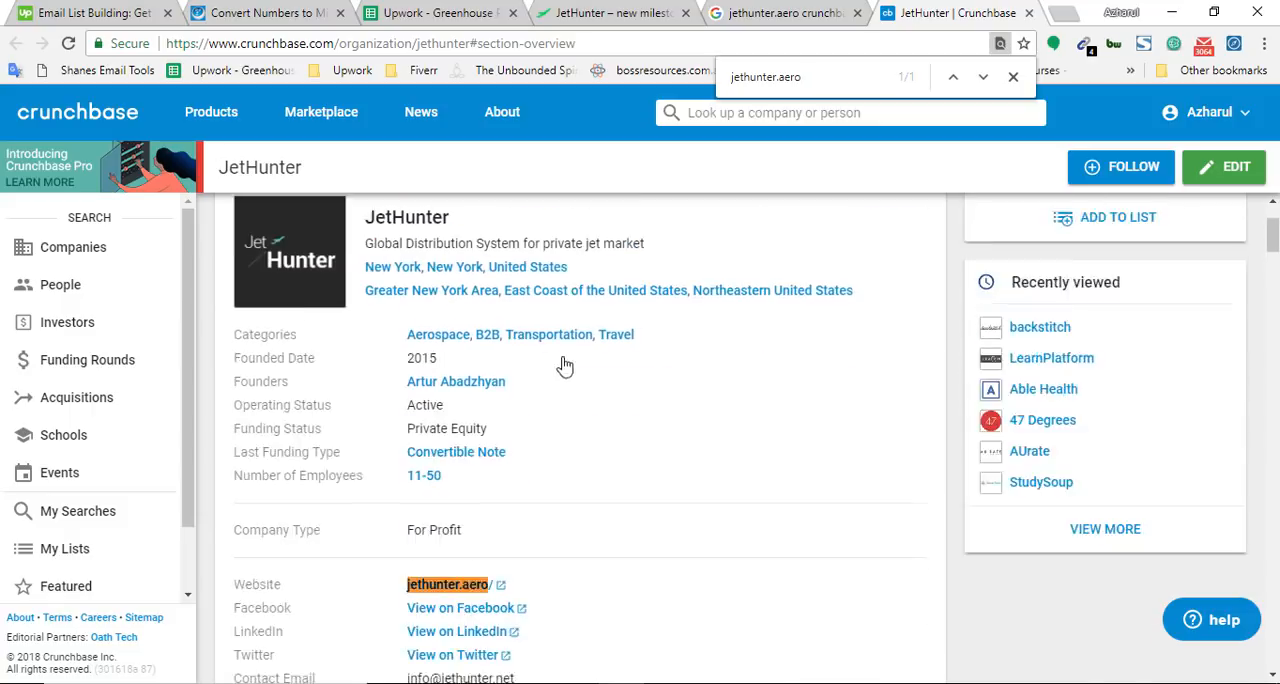
Copy the company name from the Crunchbase profile and enter JetHunter as the Company Name for jethunter.net in the spreadsheet
click(462, 10)
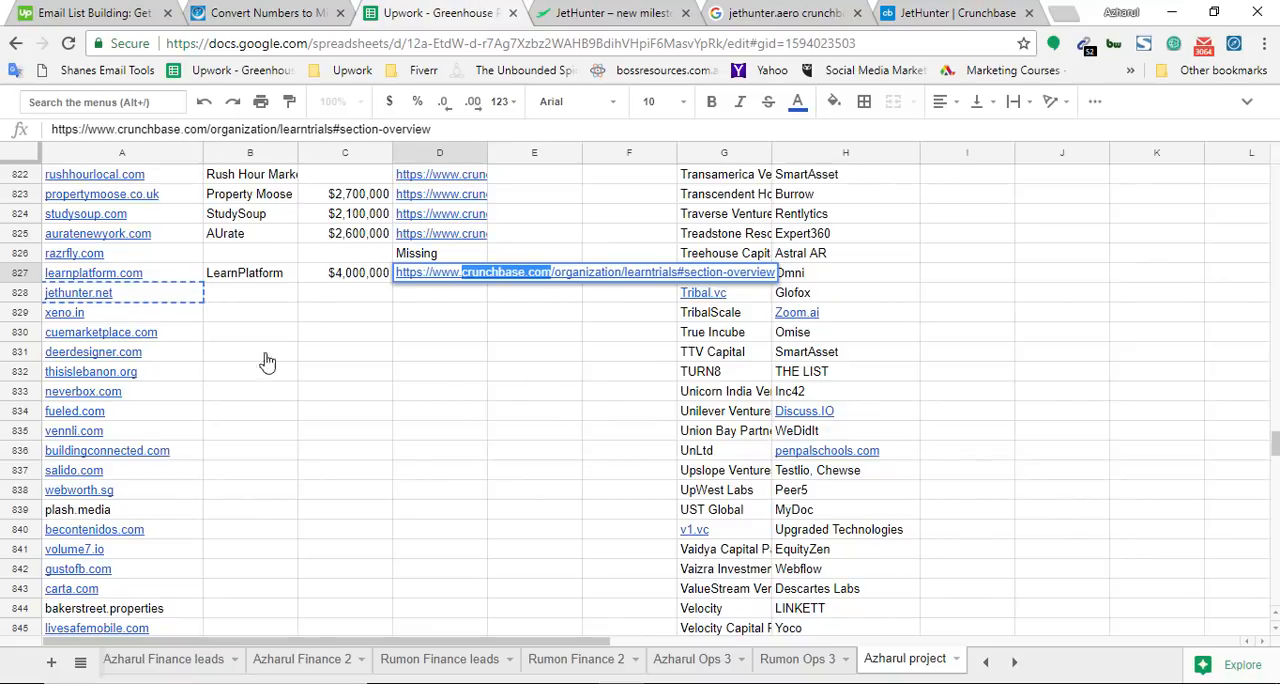
click(230, 307)
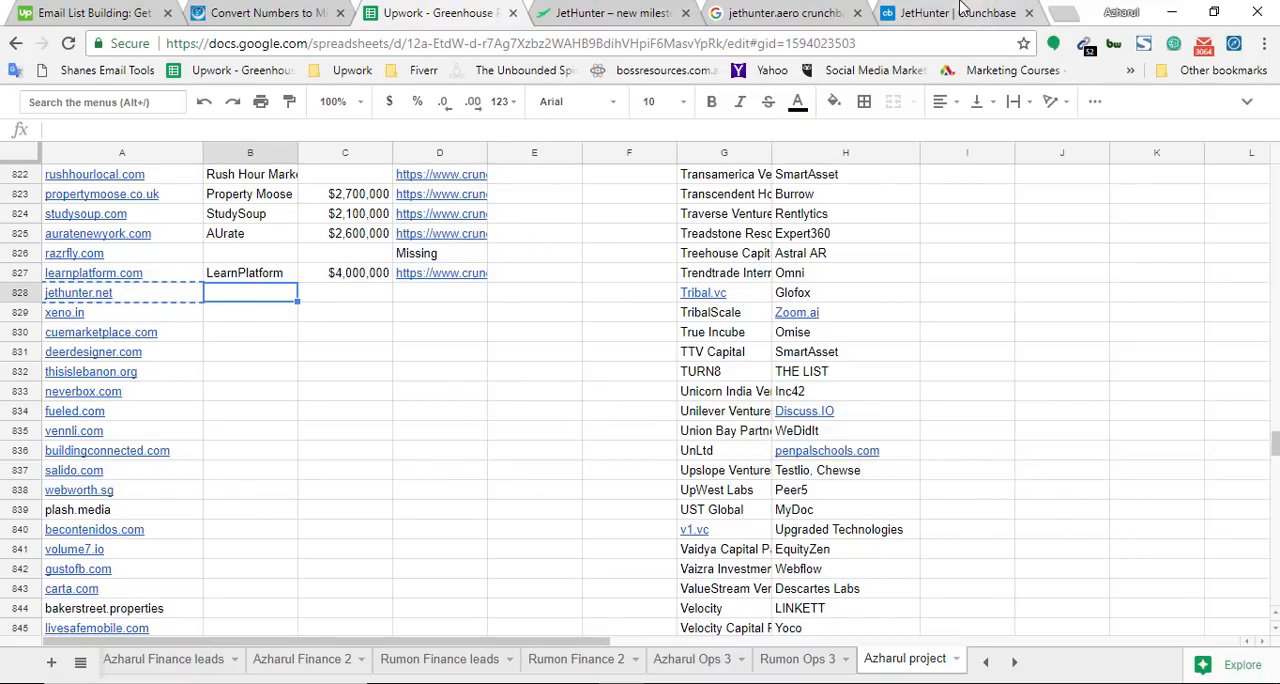
click(964, 10)
double_click(257, 169)
key(ctrl+c)
key(ctrl+3)
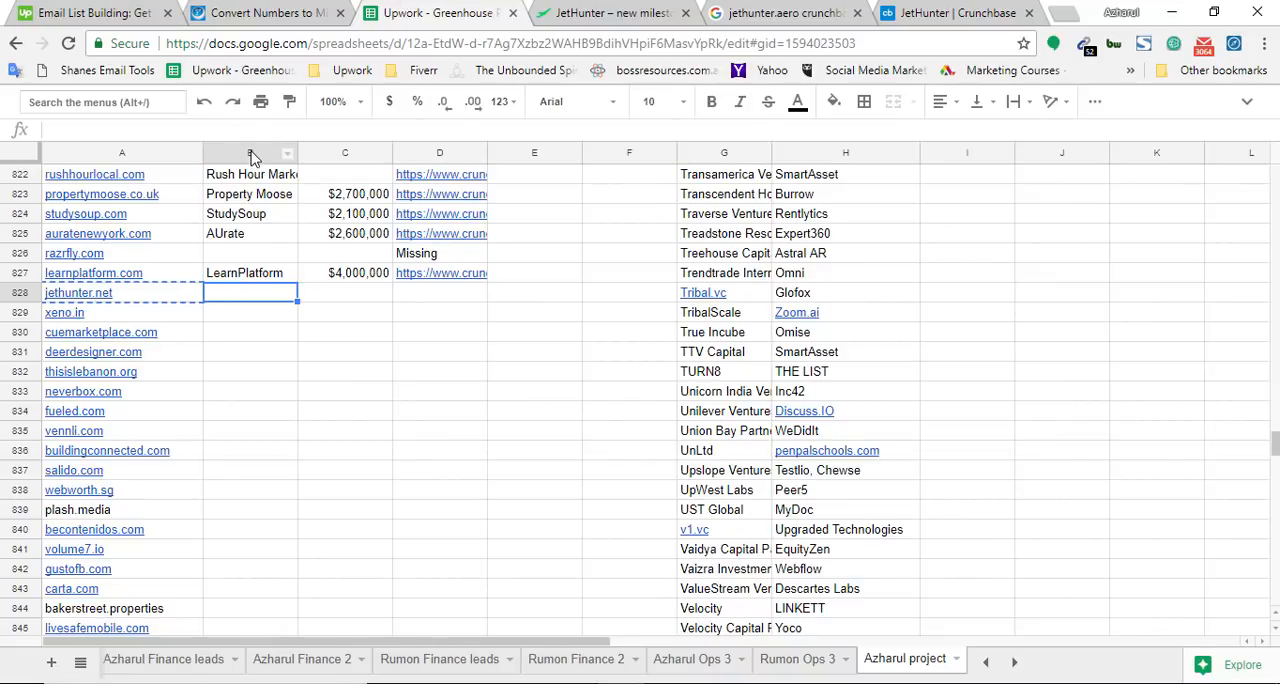
text(JetHunter)
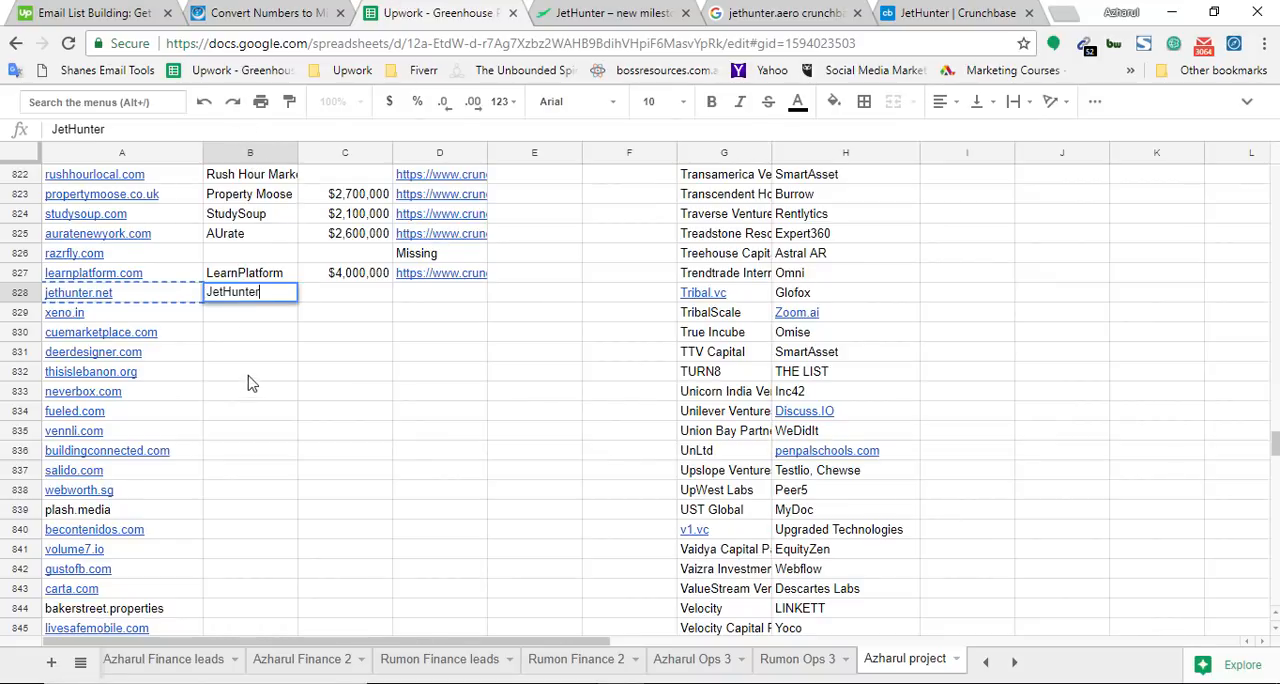
key(Tab)
Read JetHunter's total funding on Crunchbase, convert 270 thousands to a full number in the numbering converter, and select the result
click(1005, 12)
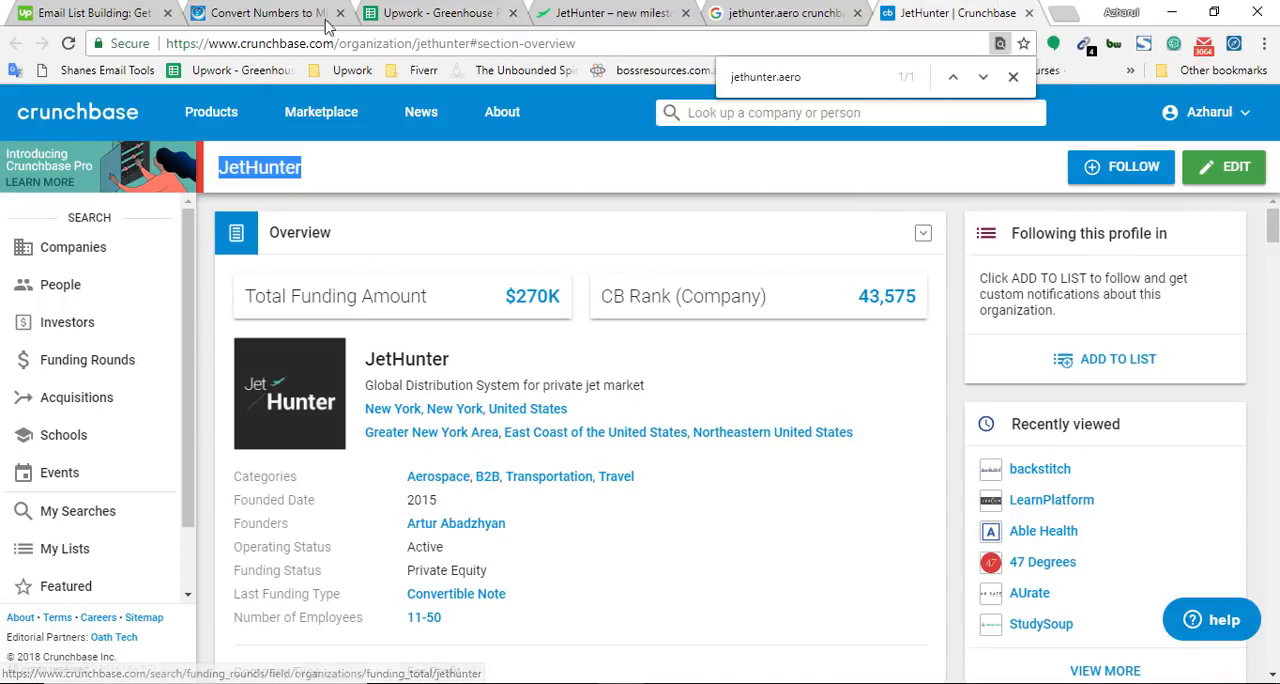
key(ctrl+2)
drag(285, 367, 99, 368)
text(2)
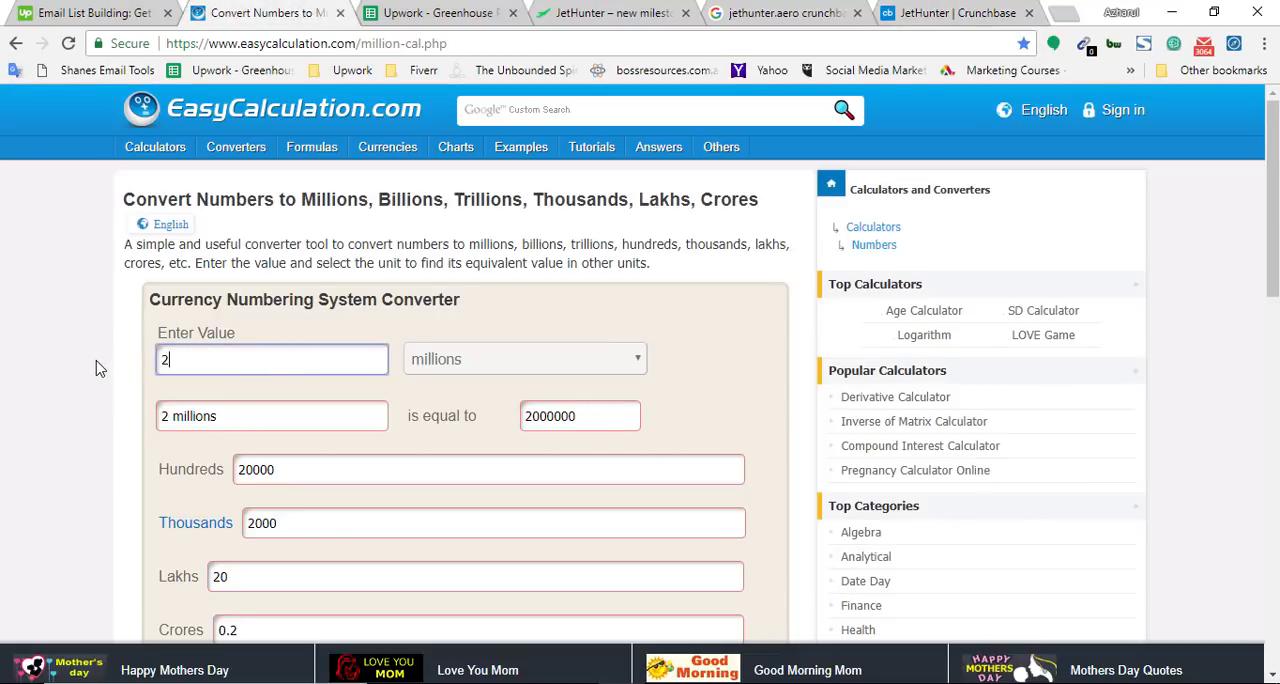
text(70)
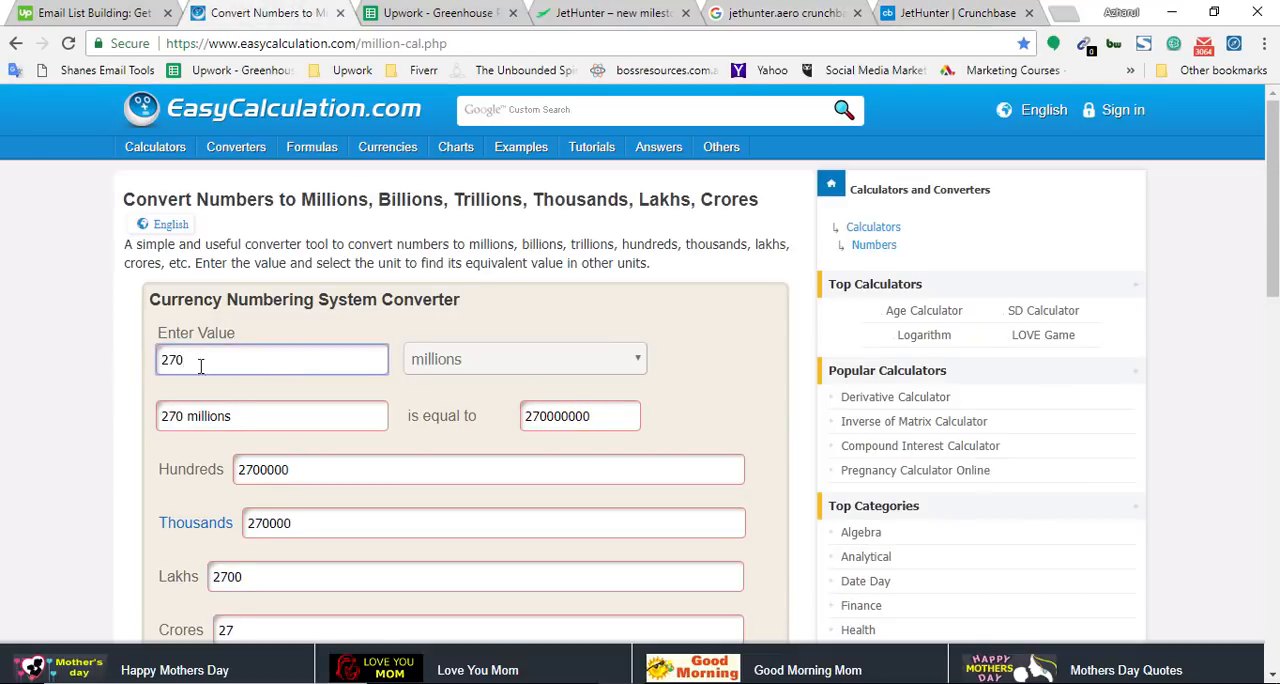
click(420, 362)
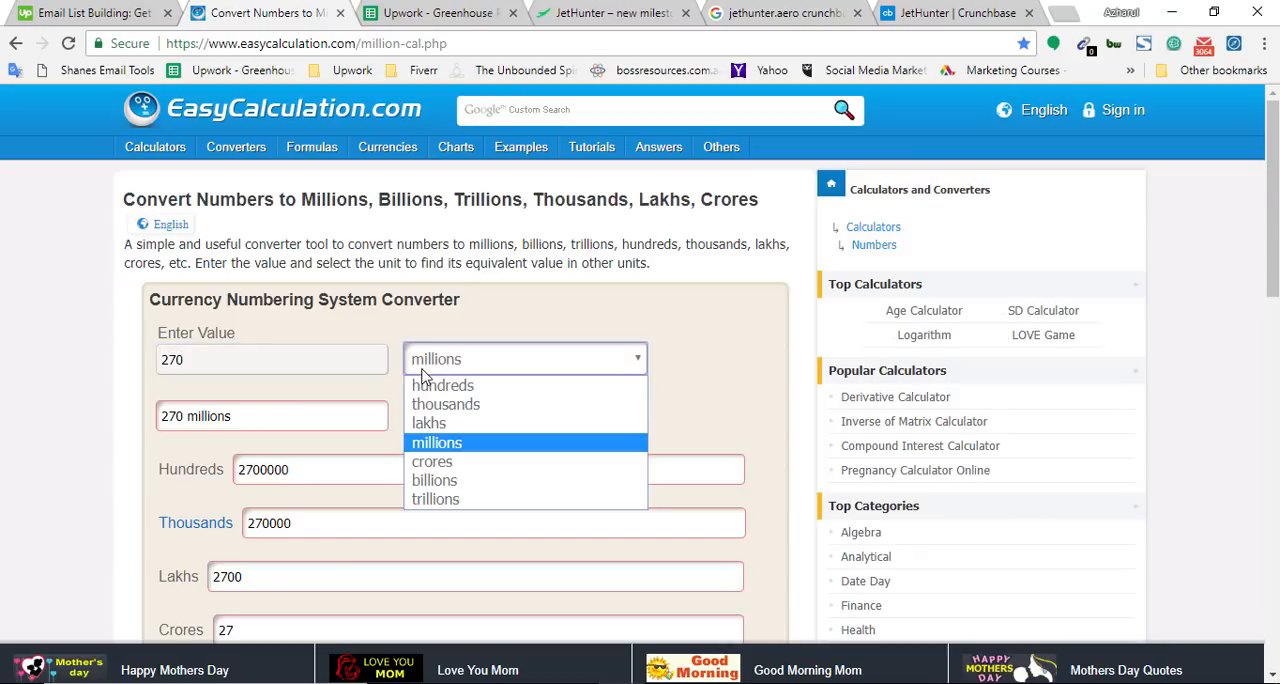
click(491, 404)
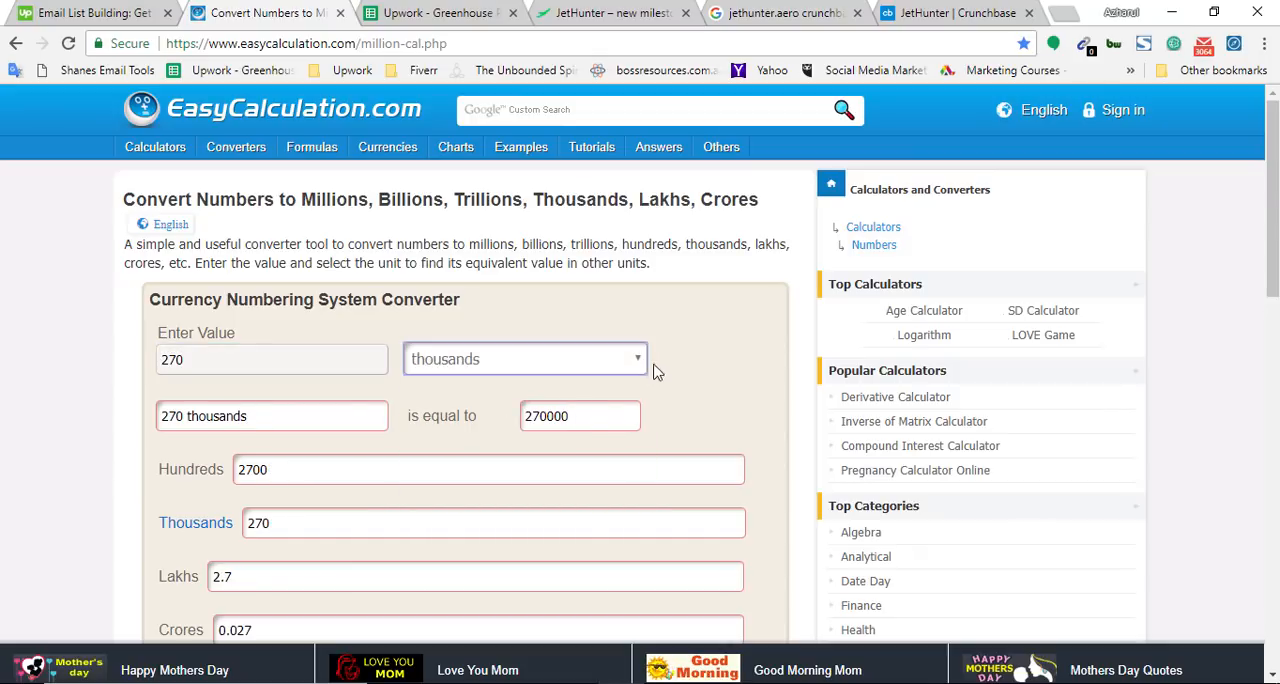
double_click(547, 419)
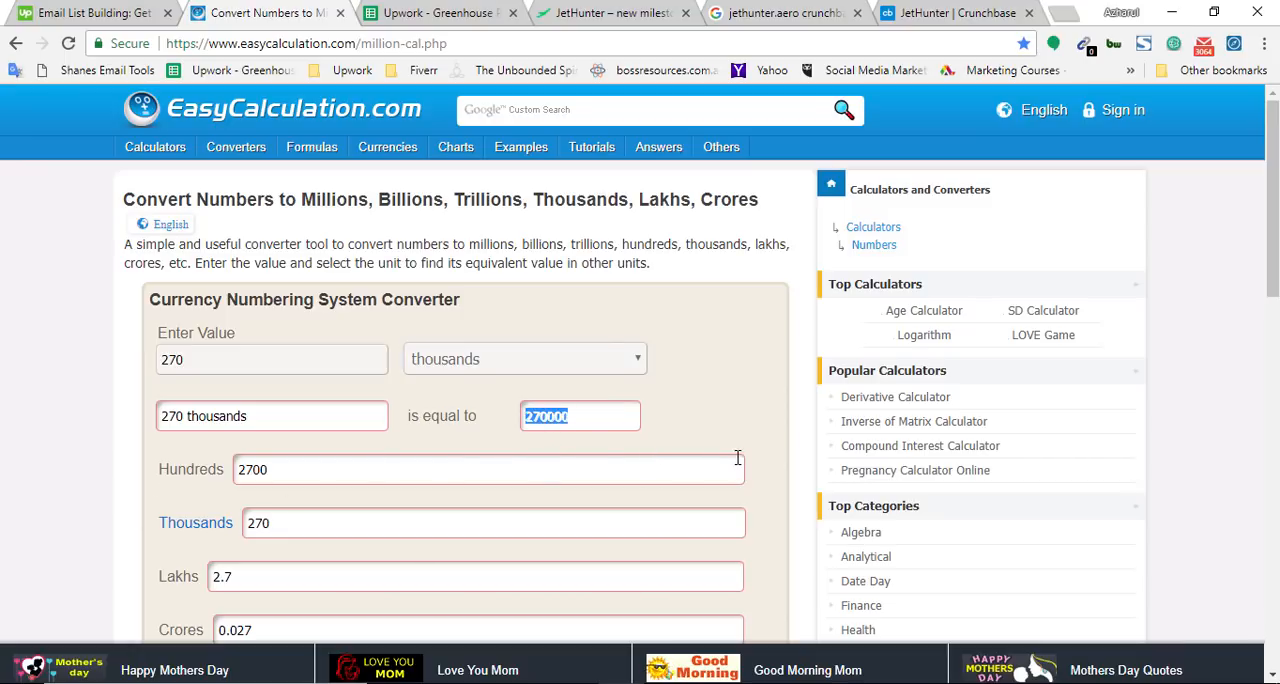
Enter 270000 as JetHunter's Total Funding in the spreadsheet
key(ctrl+Tab)
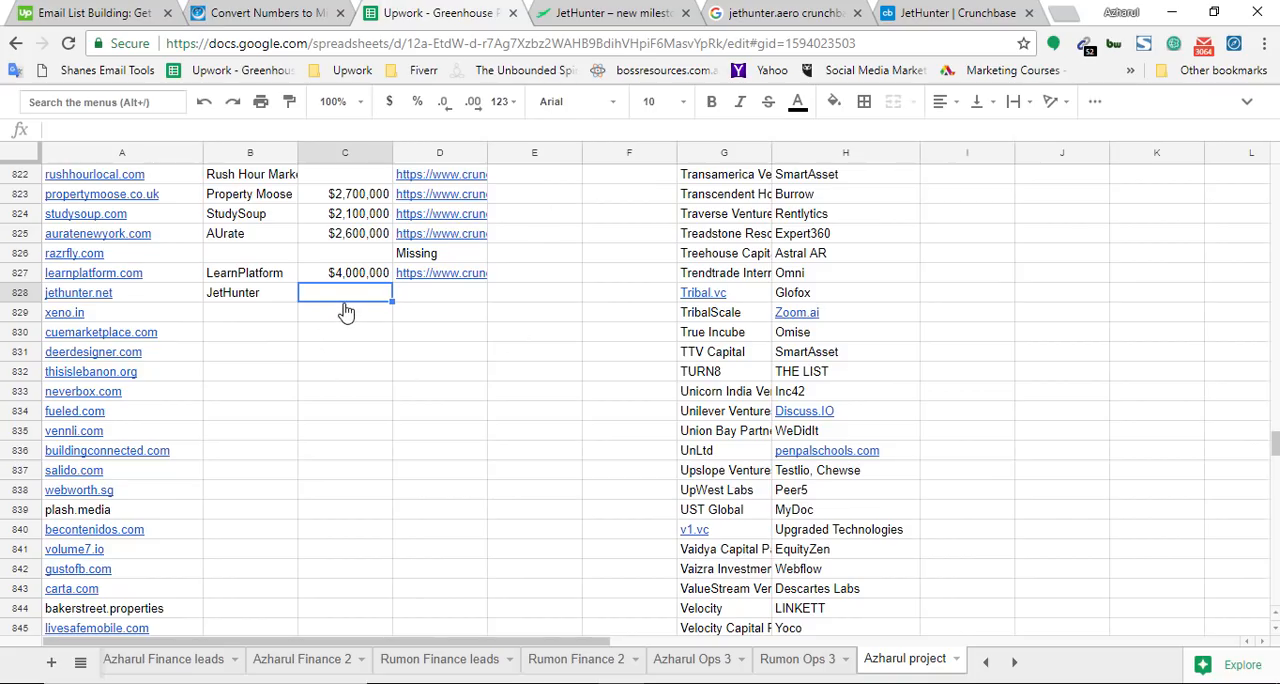
text(270000)
click(346, 352)
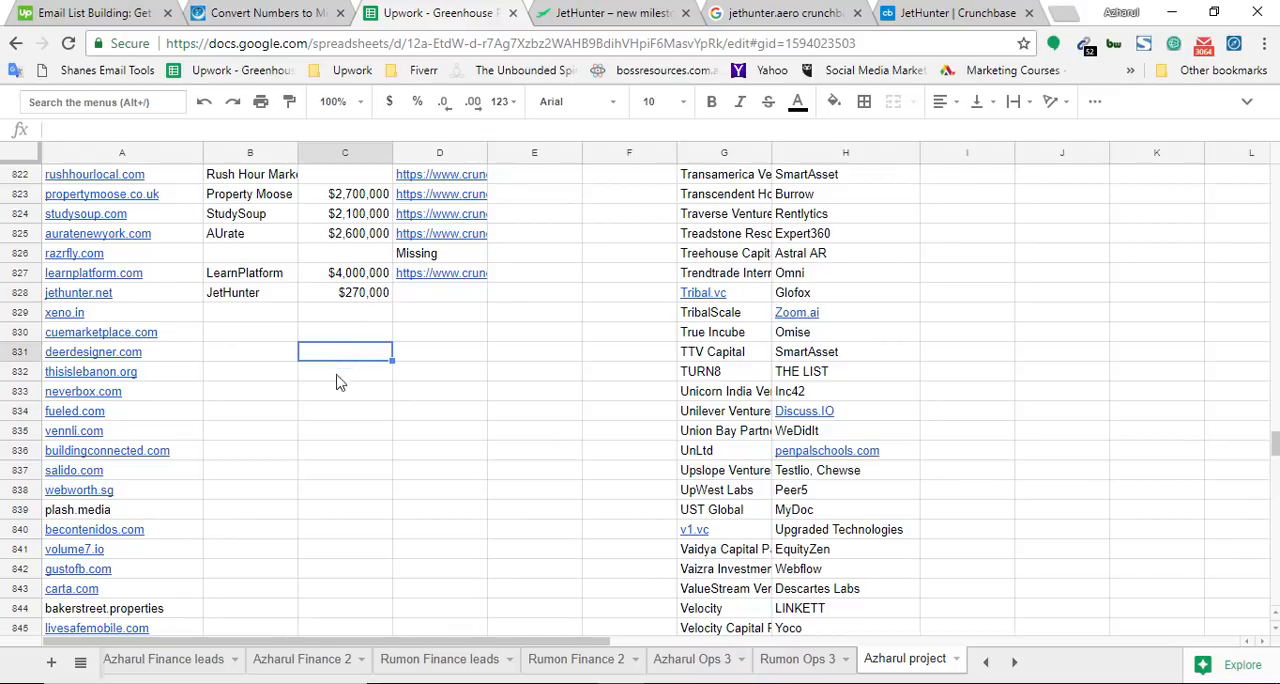
Check the raw value behind JetHunter's formatted Total Funding cell and select cells C828 to C836
click(355, 300)
double_click(355, 300)
click(340, 322)
click(350, 300)
double_click(352, 300)
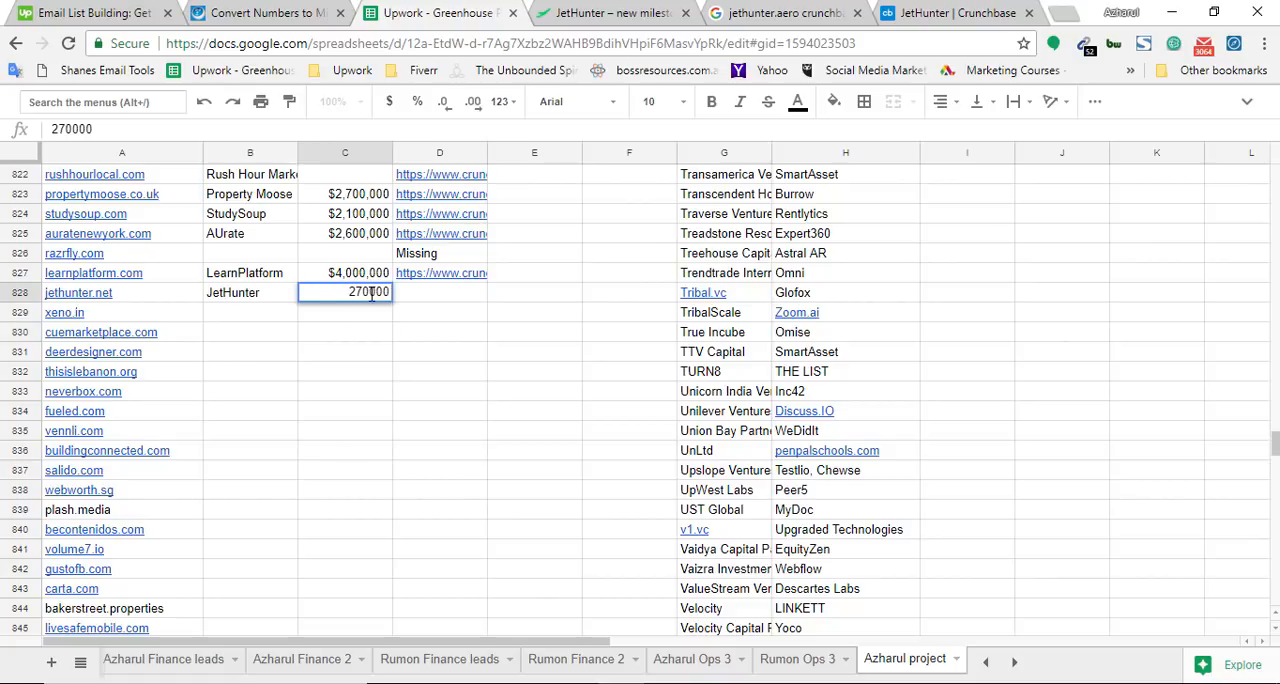
click(346, 336)
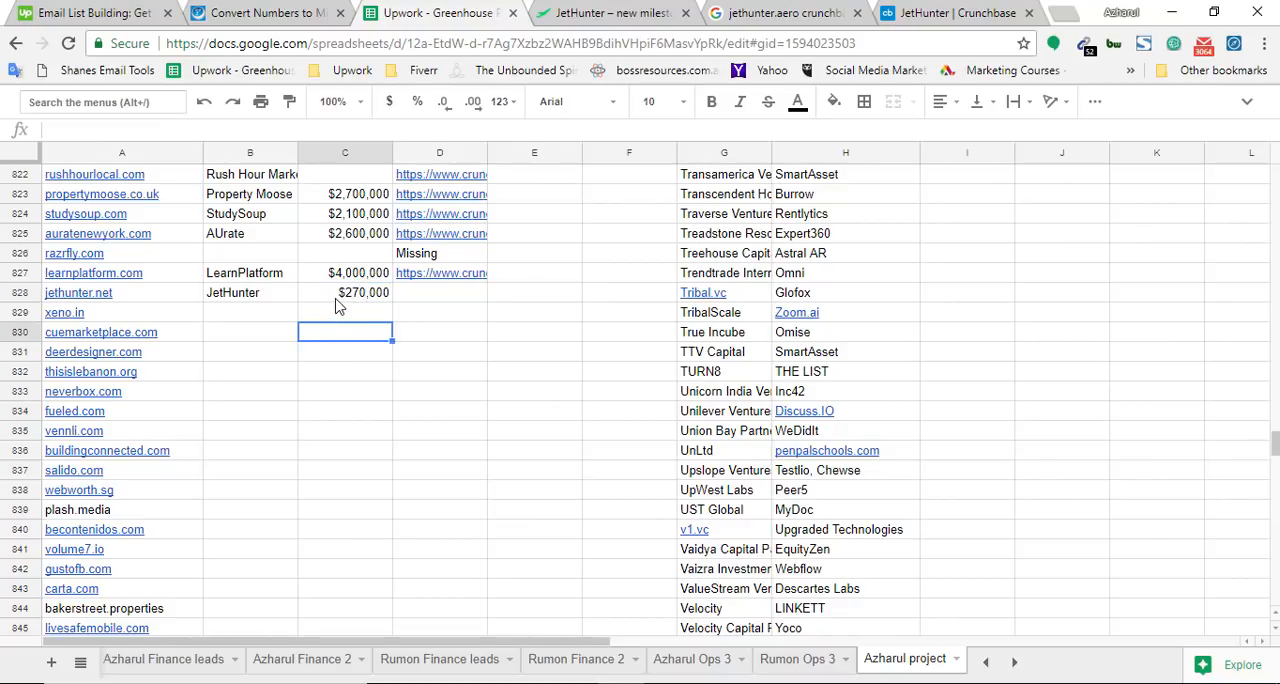
drag(338, 296, 342, 450)
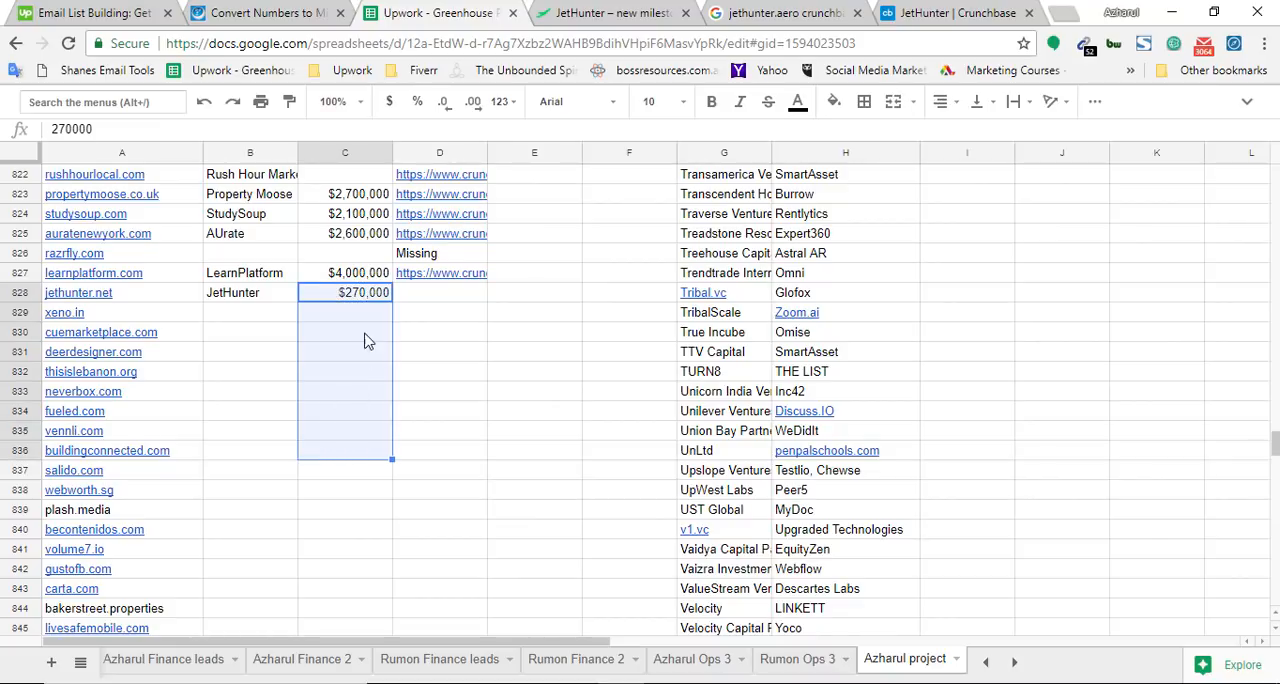
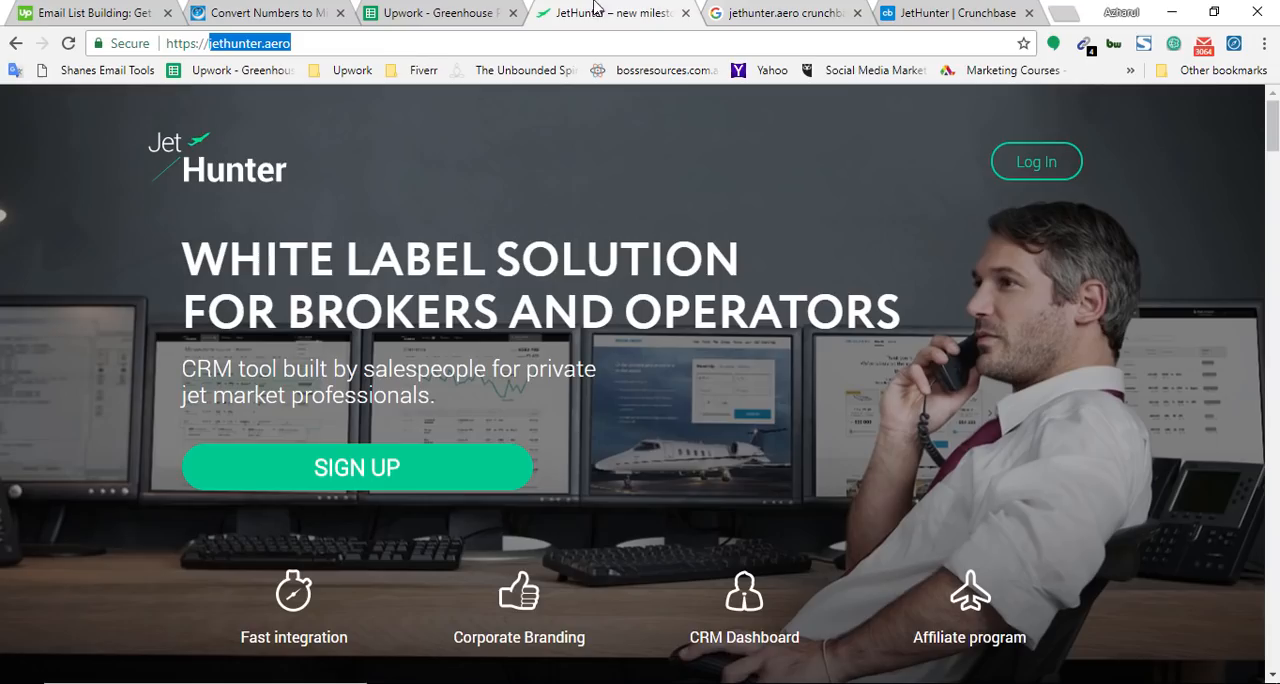
Copy the company name JetHunter from its Crunchbase profile and paste it into the Notepad window
click(605, 12)
click(795, 8)
click(907, 15)
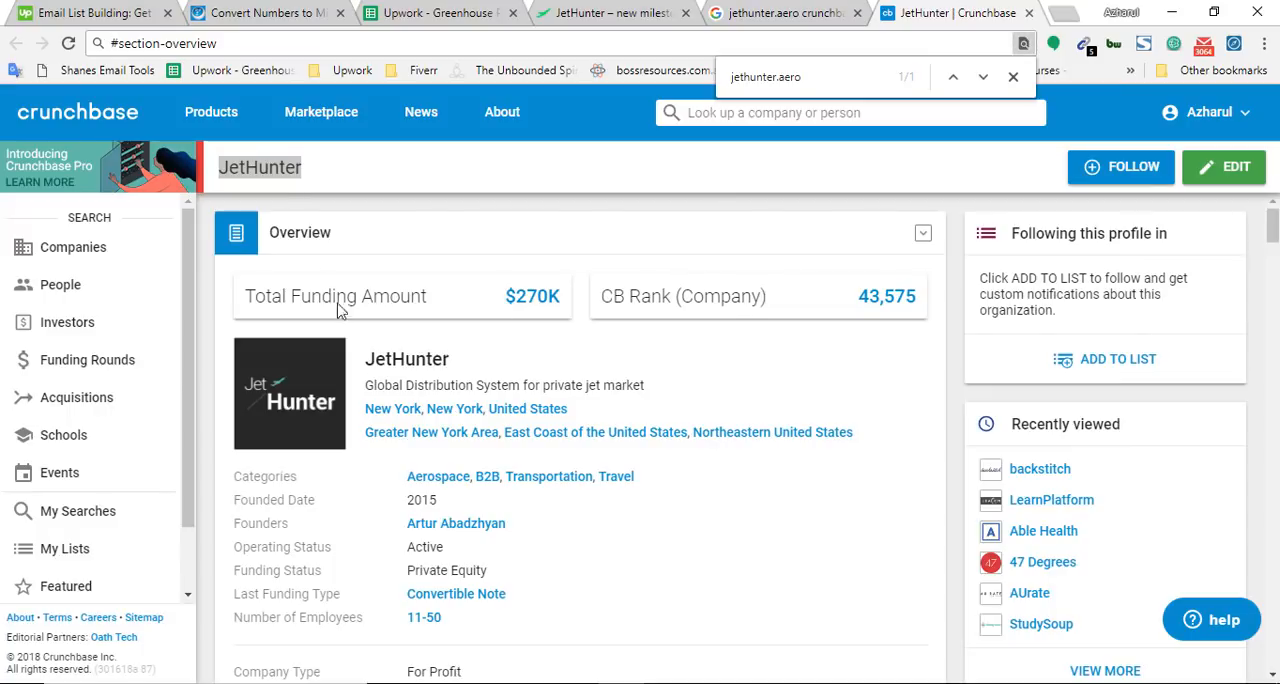
double_click(276, 170)
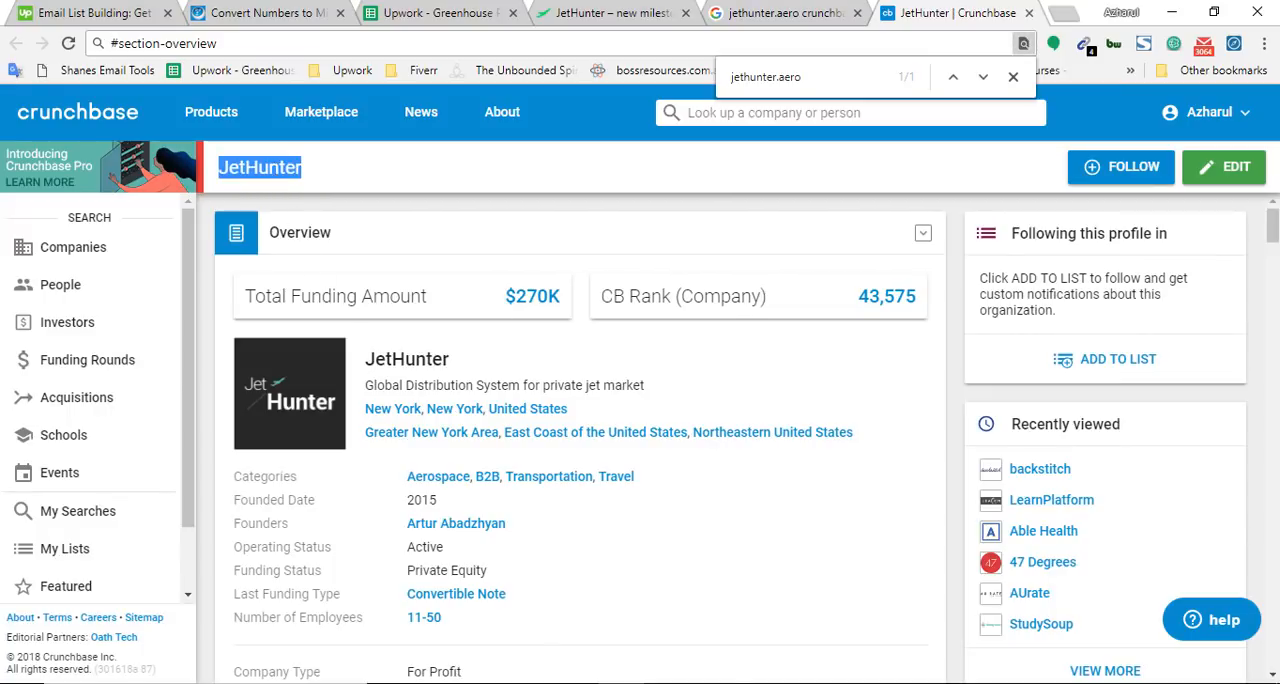
key(ctrl+c)
key(alt+Tab)
key(ctrl+v)
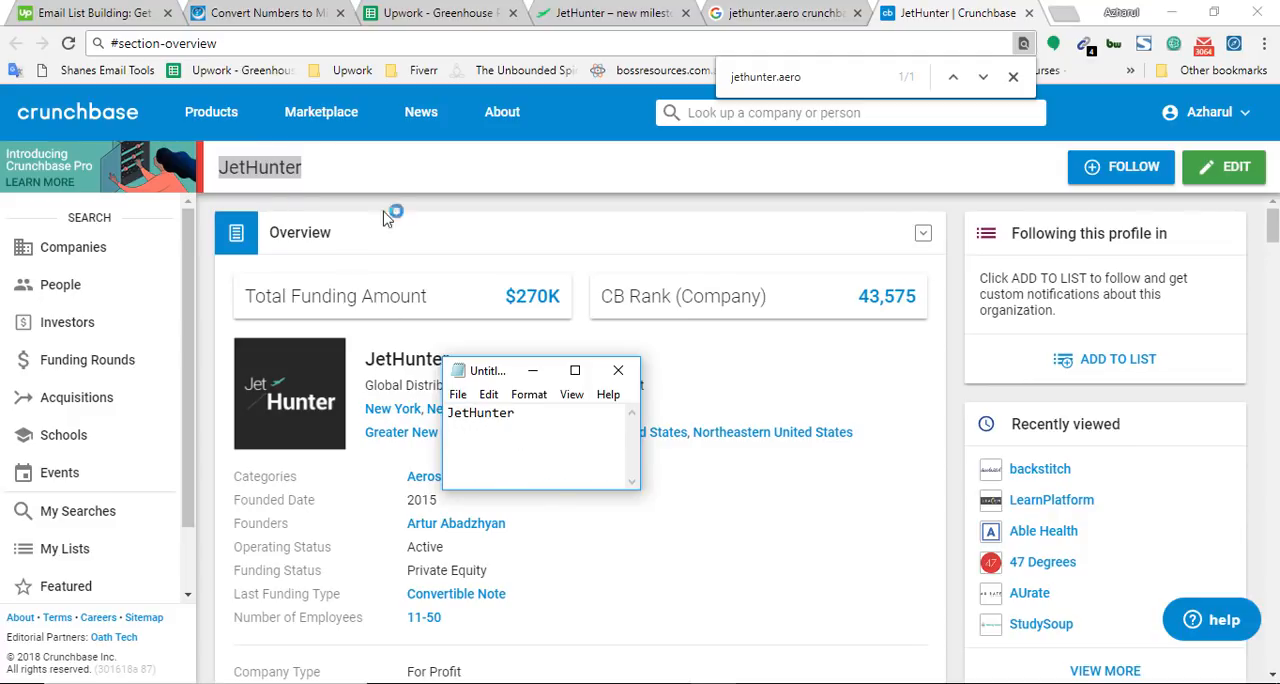
key(alt+Tab)
Find the investors section on JetHunter's Crunchbase profile and open its full investor list
click(463, 7)
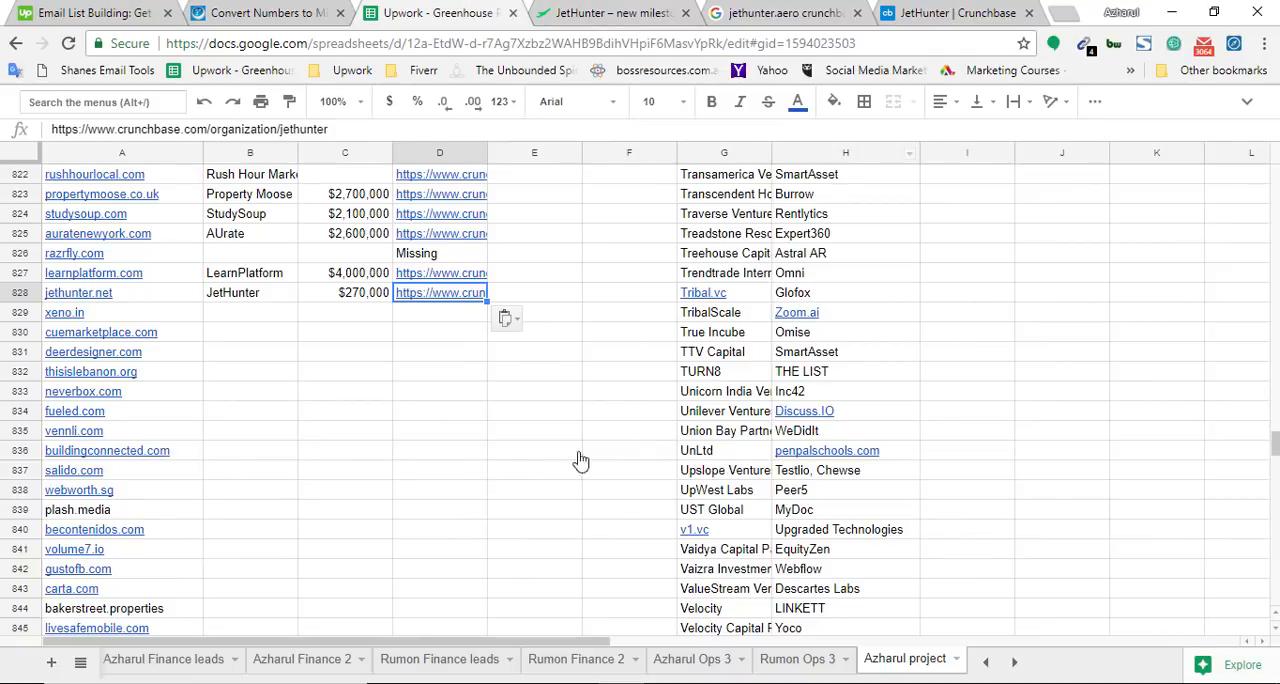
click(515, 379)
click(947, 10)
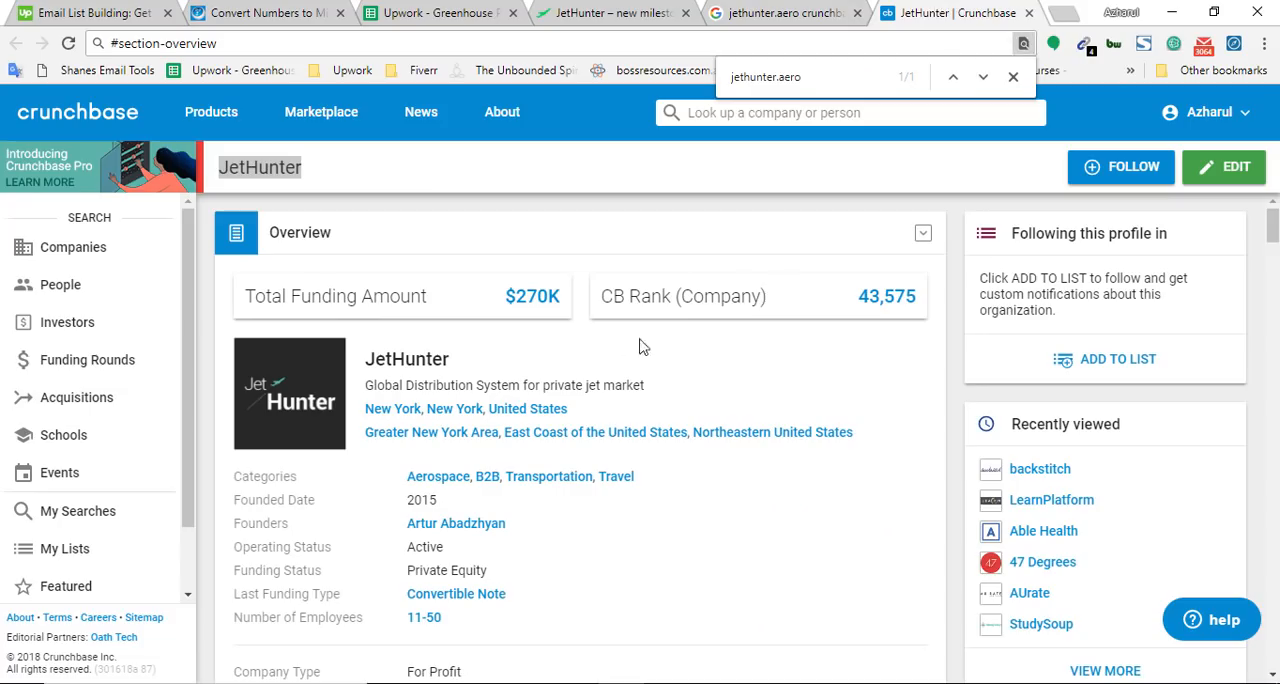
key(ctrl+f)
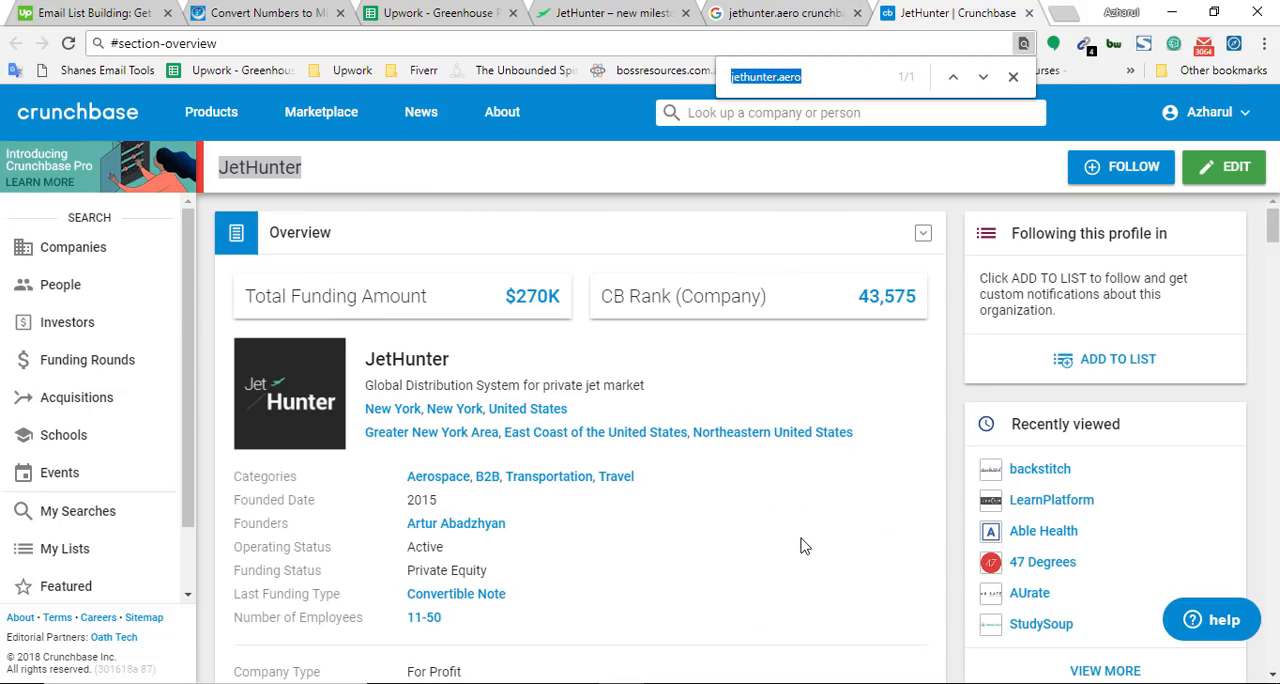
text(investors)
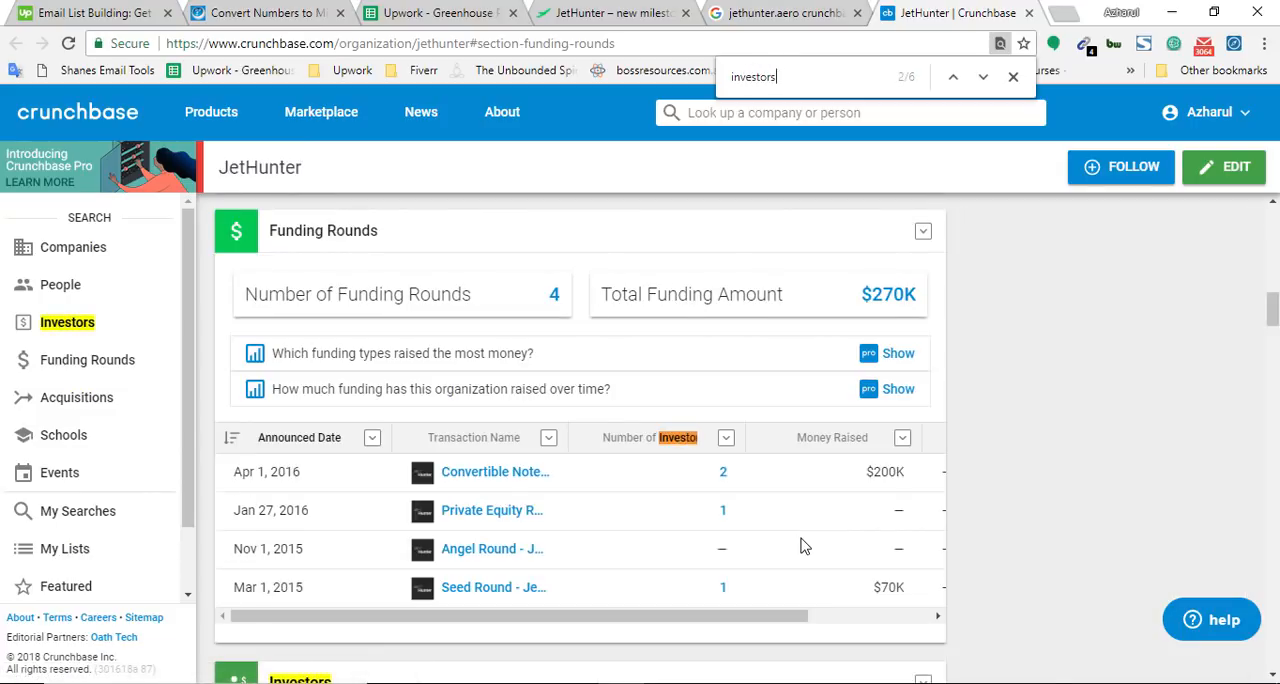
scroll(1037, 676, down, 4)
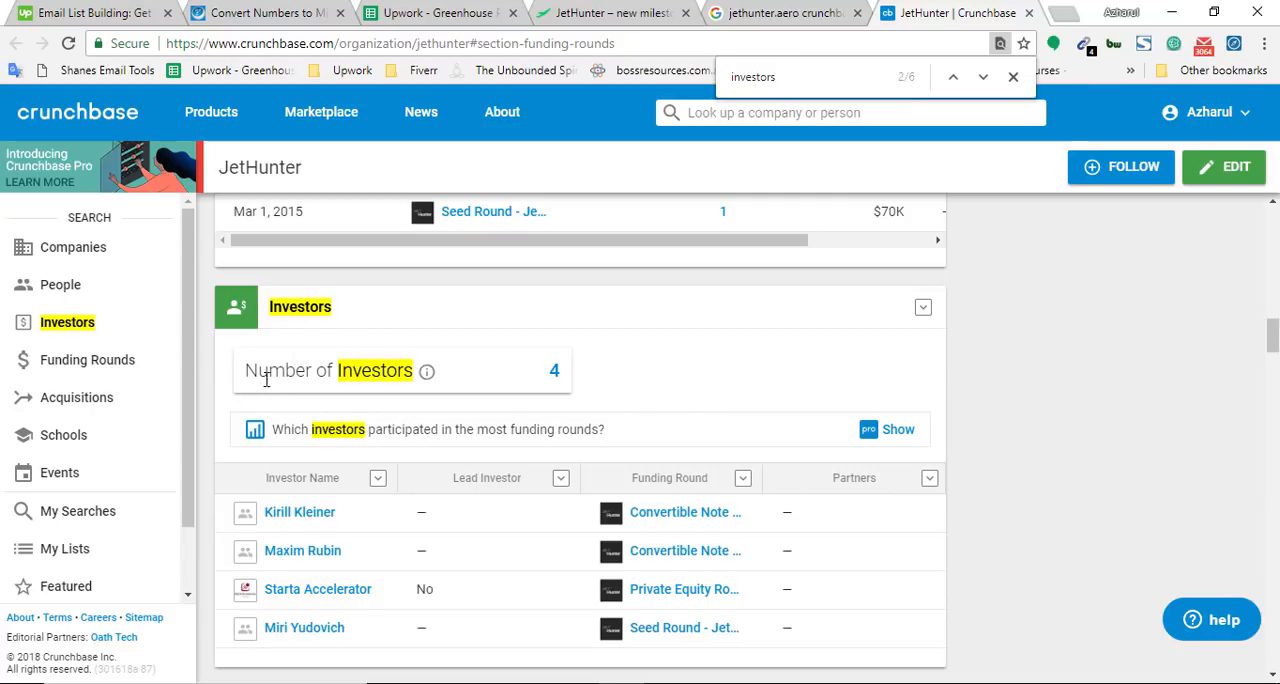
click(555, 380)
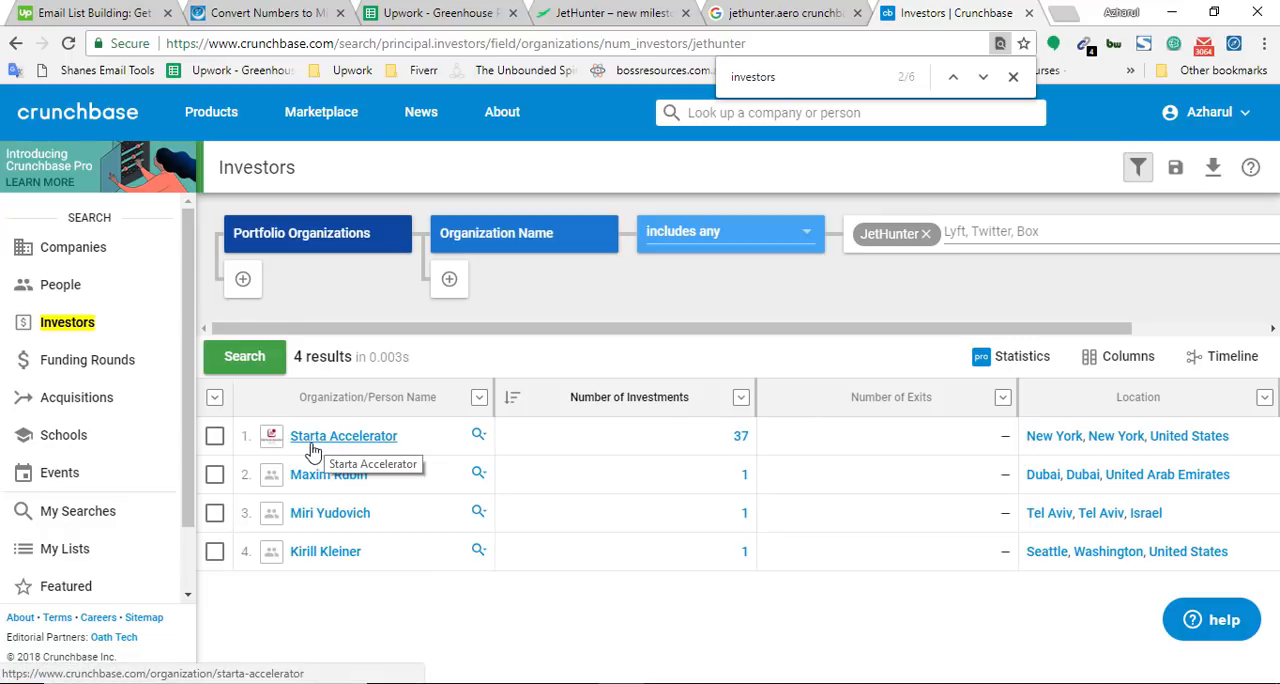
Copy the investor name Starta Accelerator from the list, paste it into the address bar as plain text, and select it there
drag(392, 438, 340, 440)
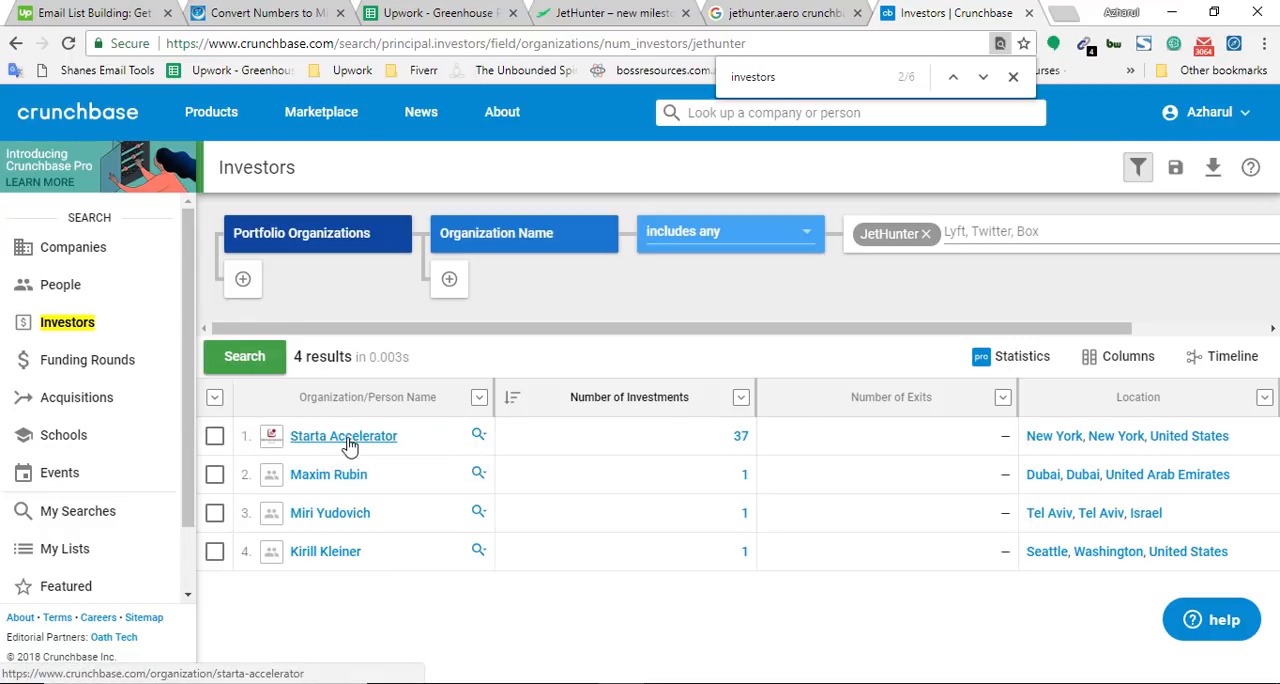
right_click(349, 443)
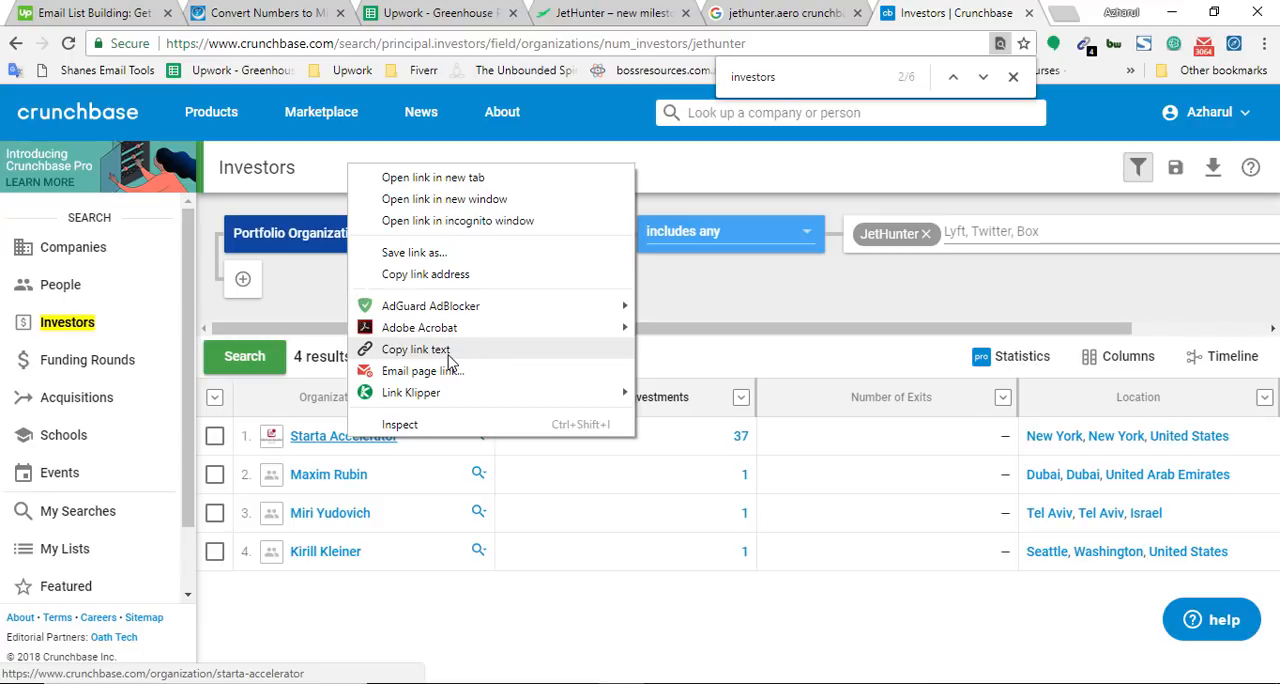
click(441, 356)
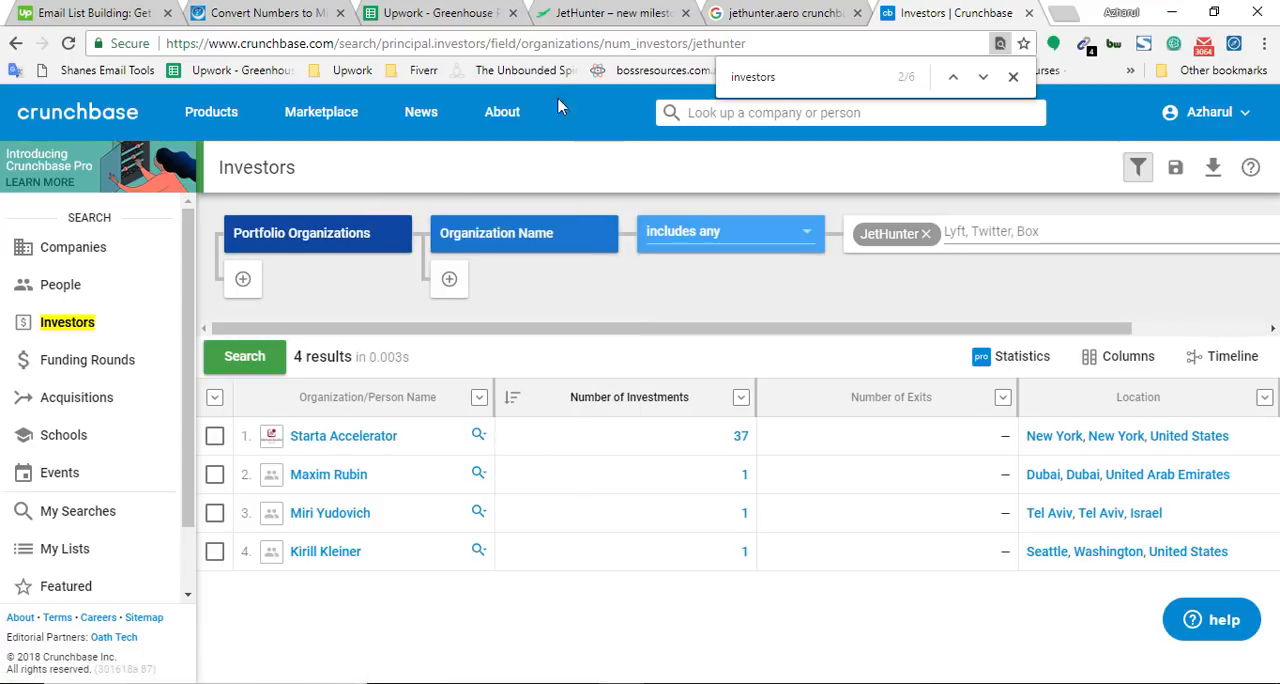
click(547, 43)
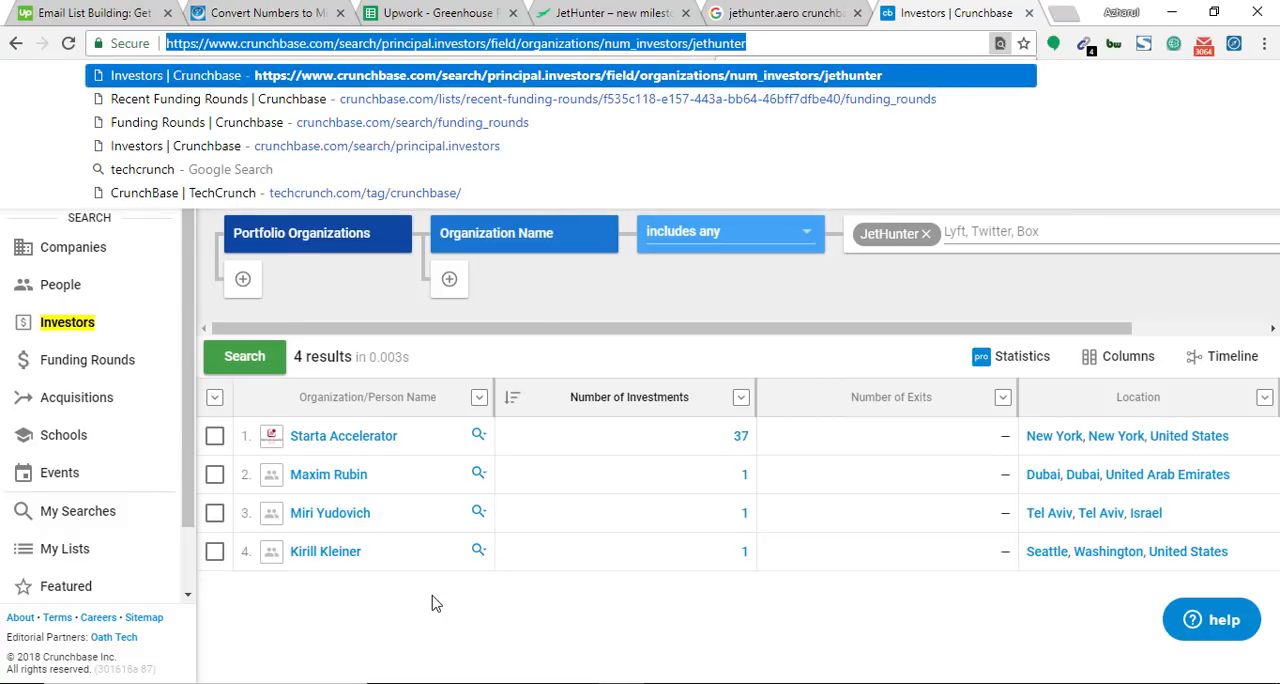
right_click(350, 440)
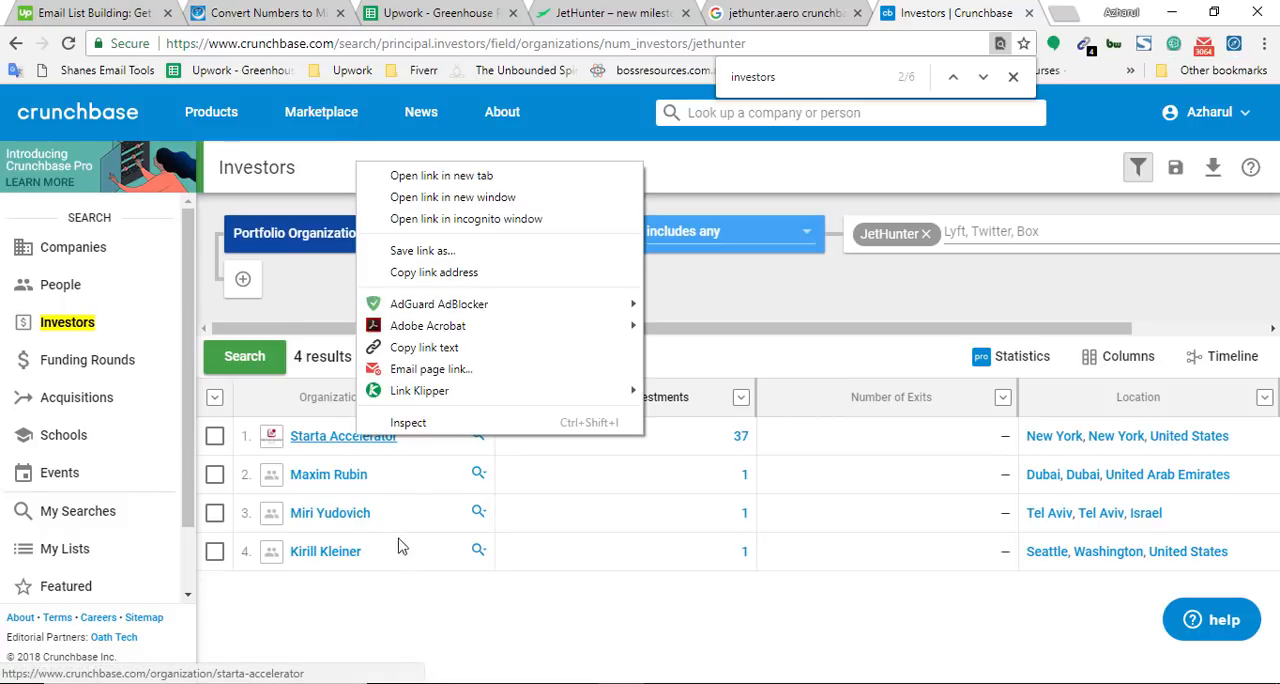
click(424, 348)
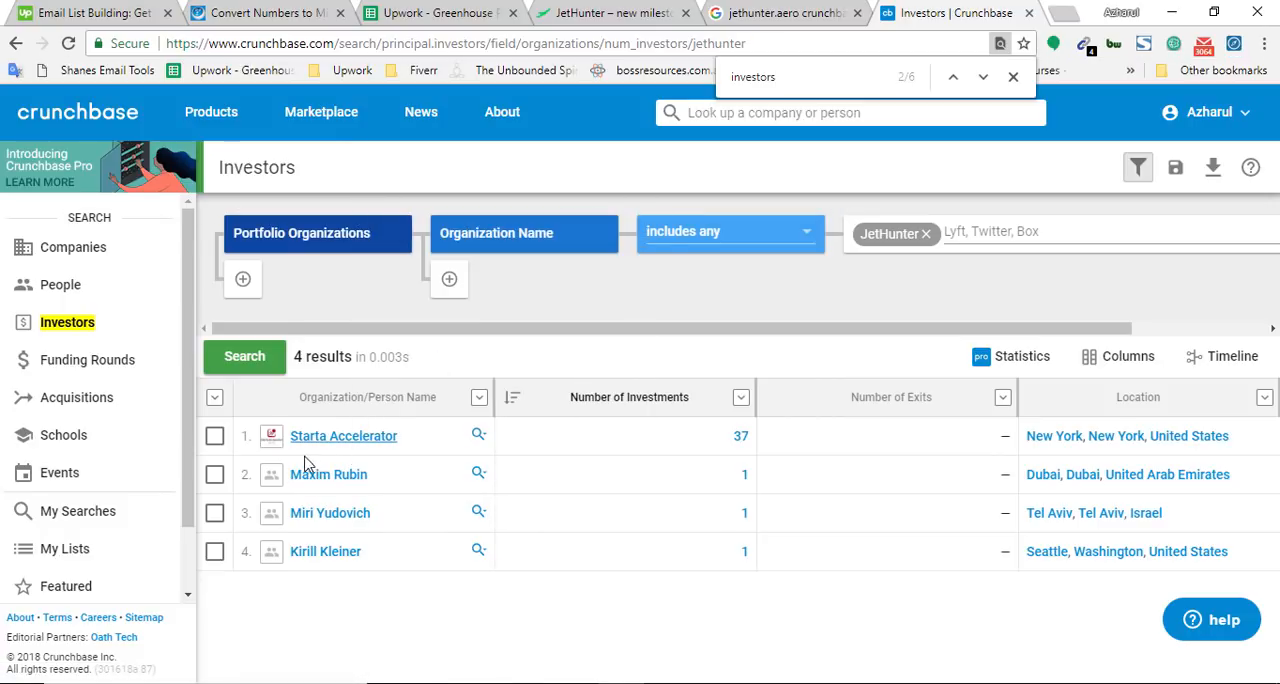
right_click(356, 437)
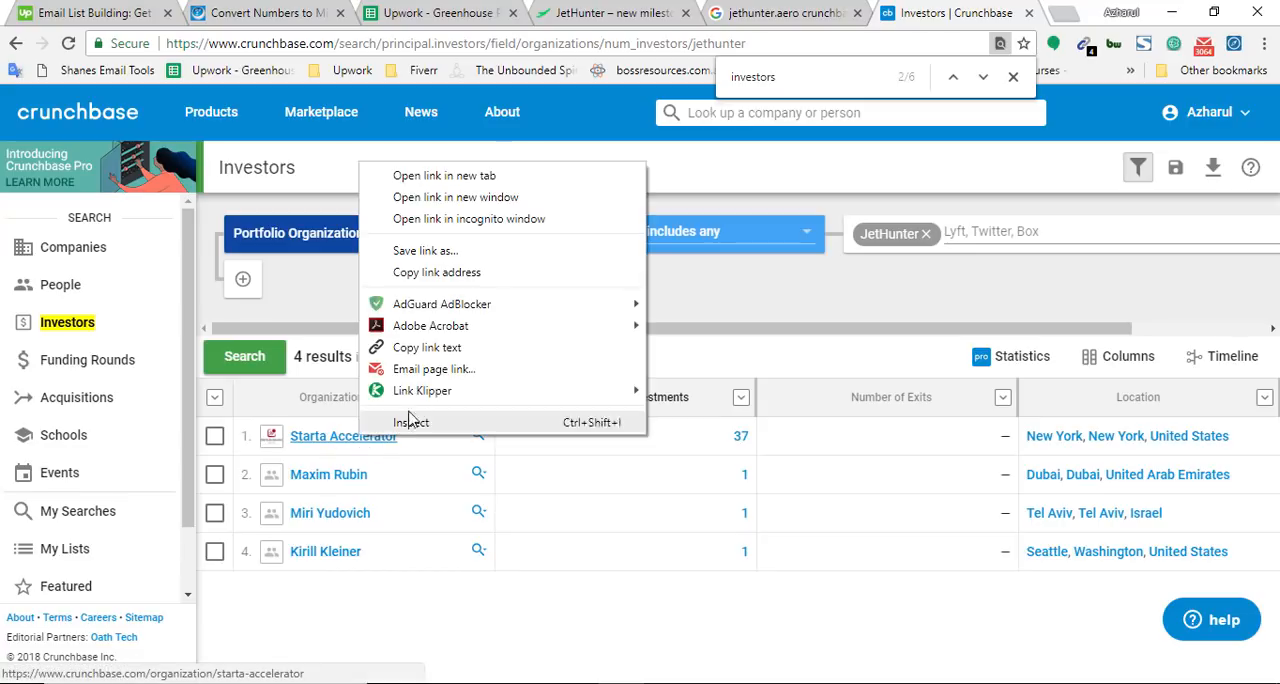
click(424, 347)
click(555, 45)
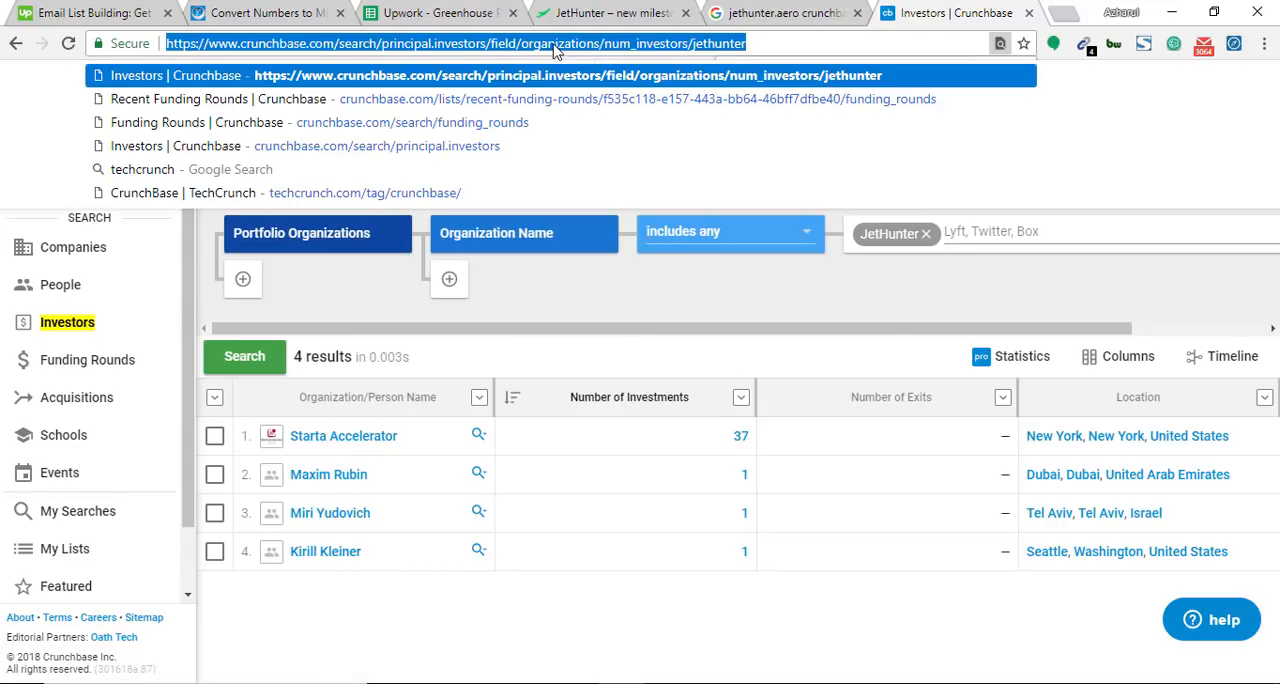
key(ctrl+v)
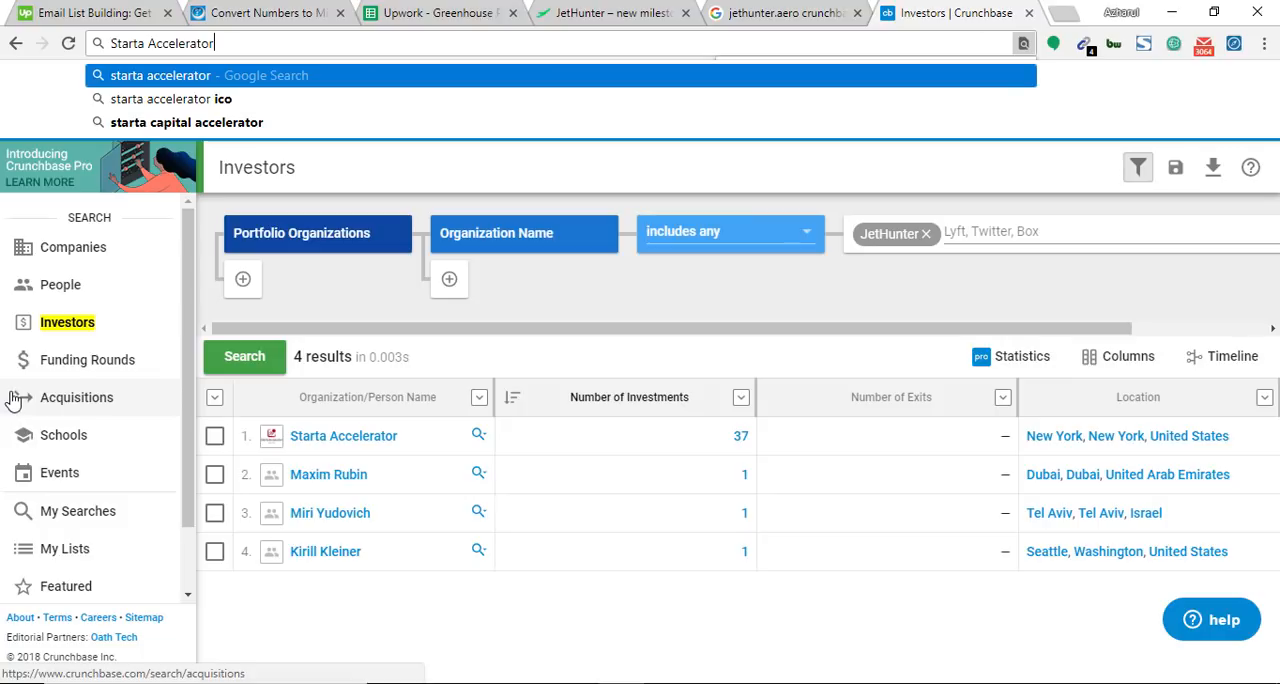
key(ctrl+a)
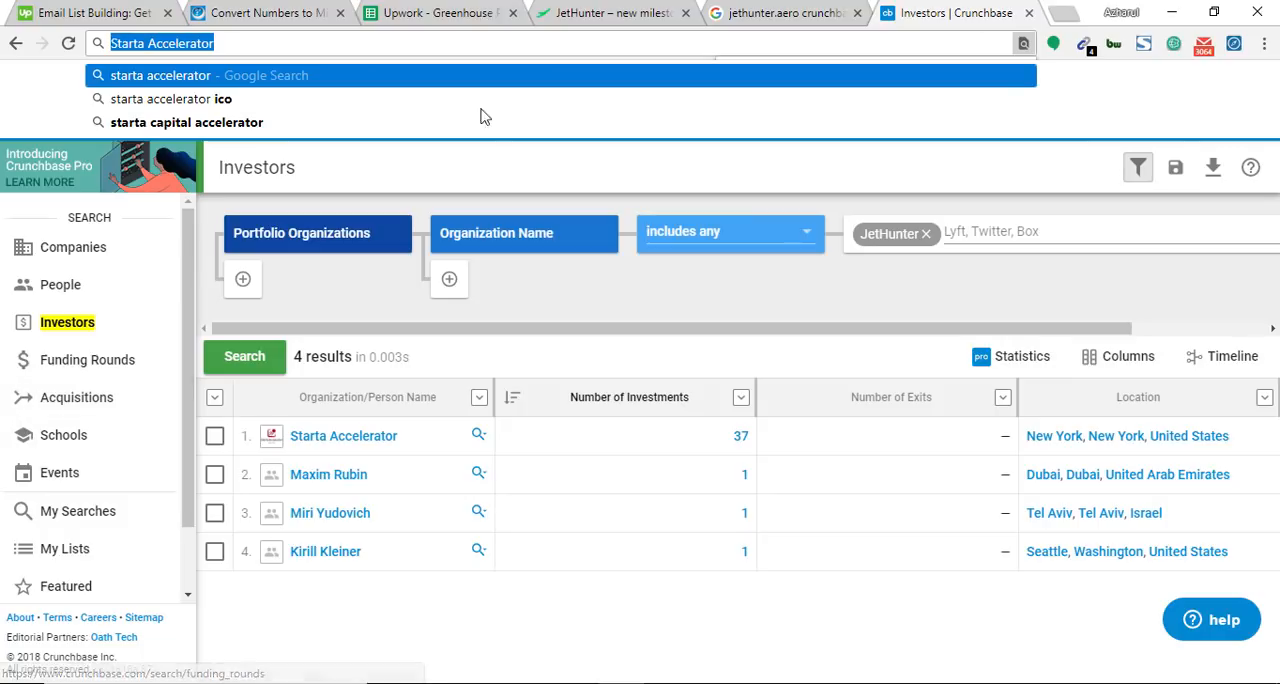
Search the spreadsheet for Starta Accelerator and enter that investor name in cell I827
click(432, 10)
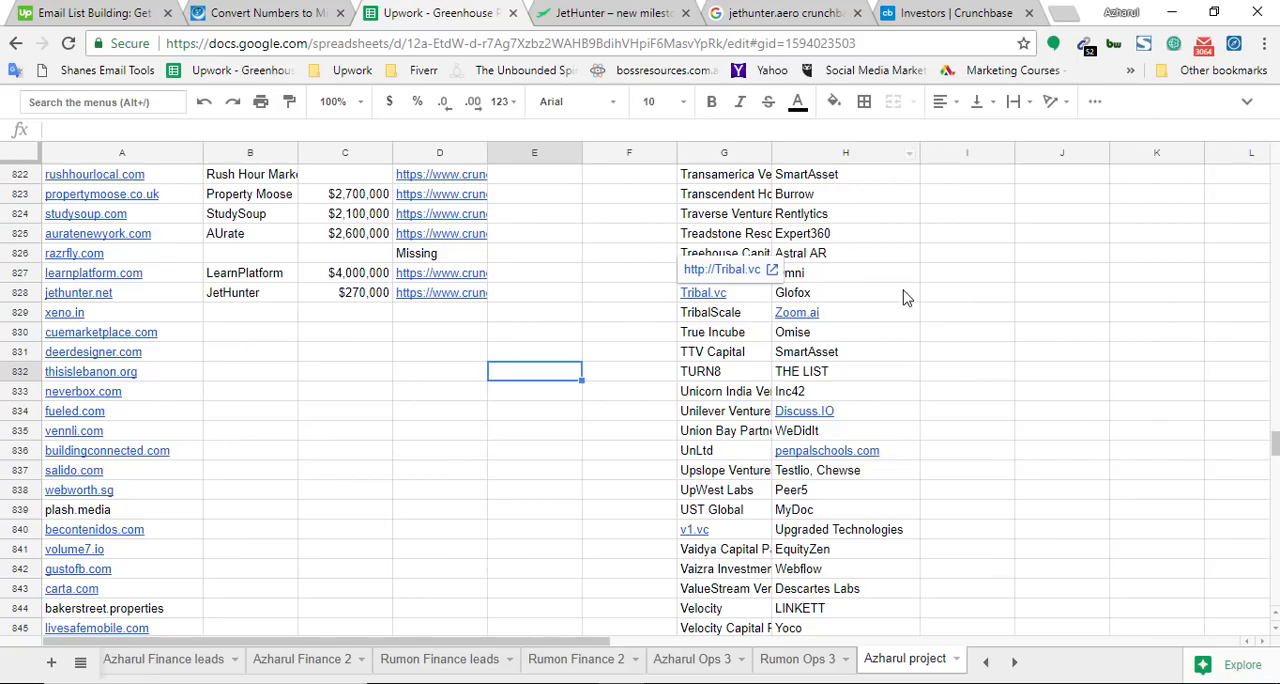
key(ctrl+f)
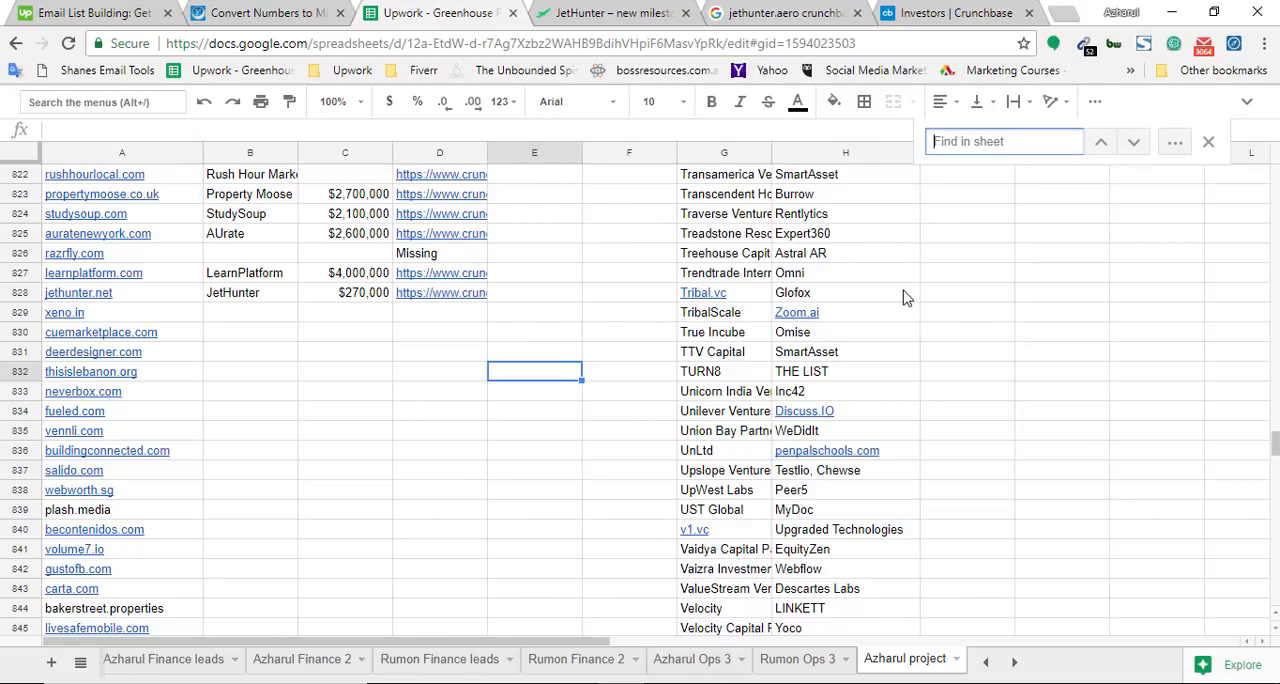
key(ctrl+v)
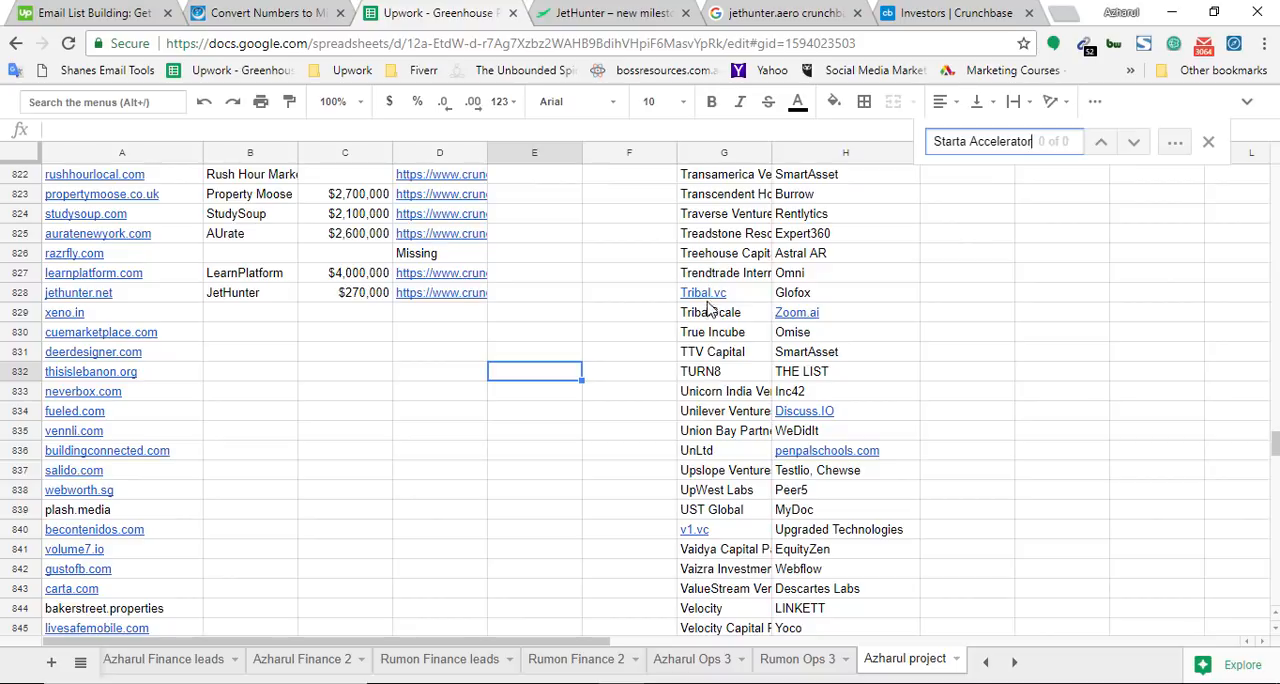
click(952, 279)
key(ctrl+v)
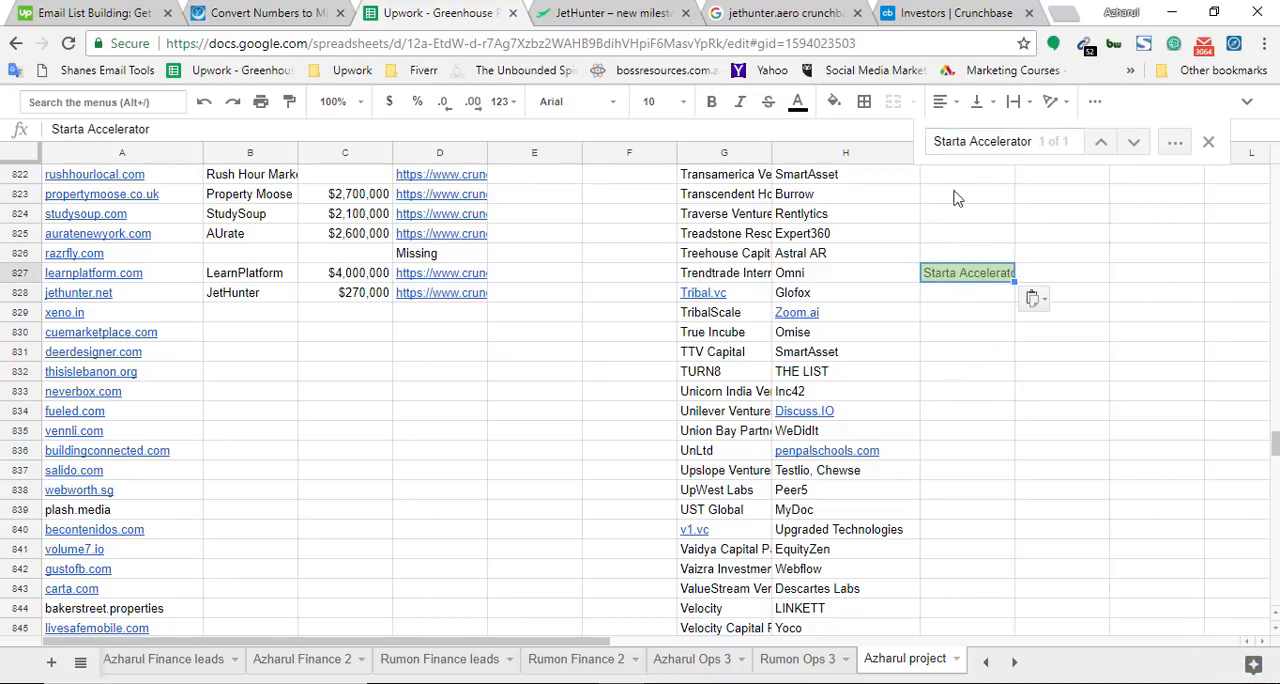
Take the company name from Notepad and enter JetHunter in cell J827 beside Starta Accelerator
click(955, 13)
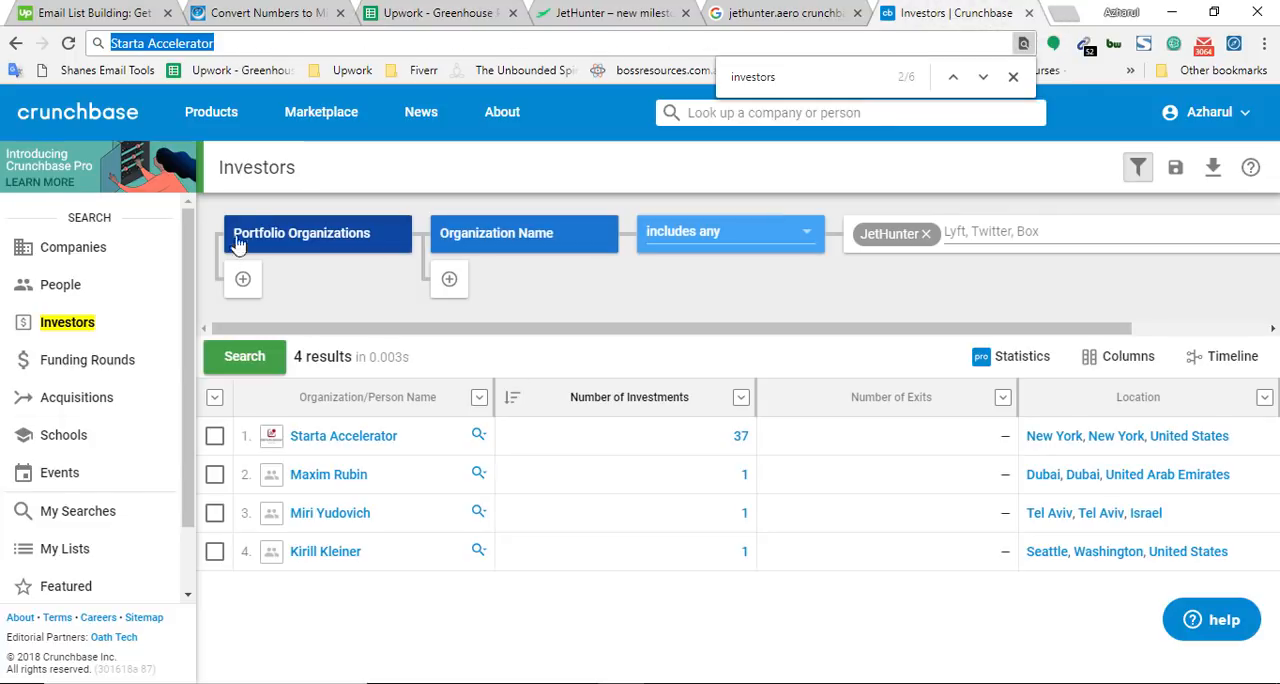
click(660, 682)
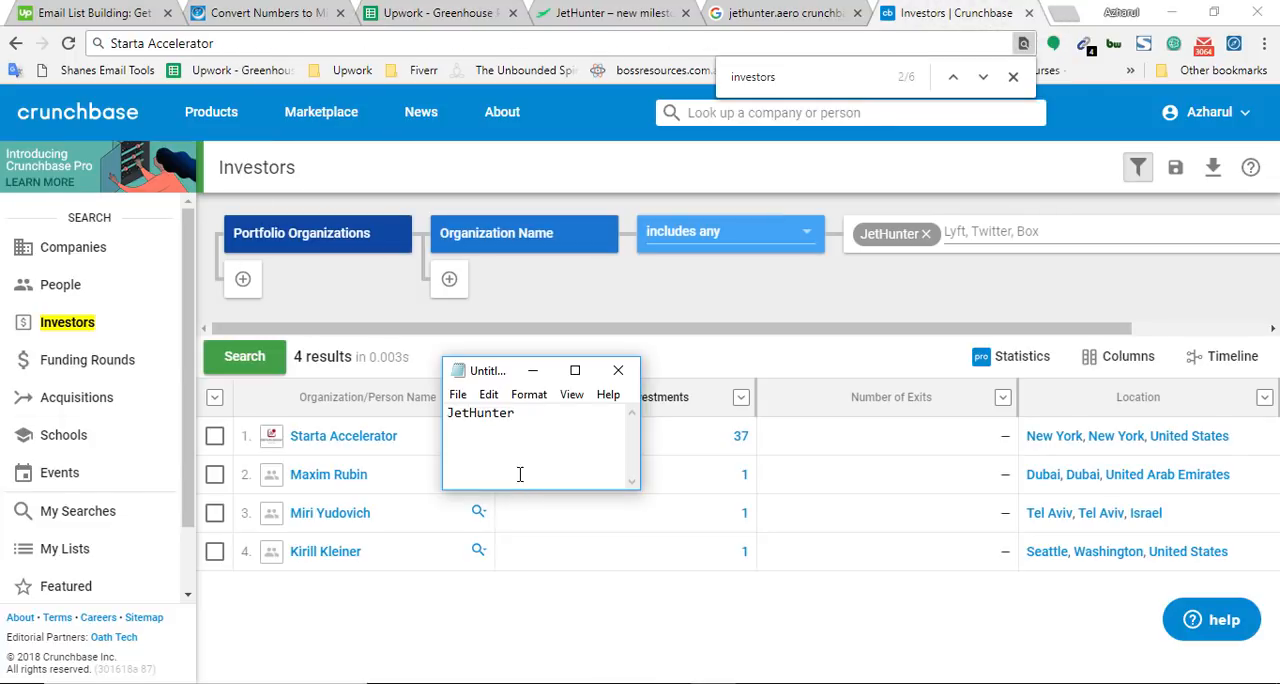
key(ctrl+a)
click(460, 12)
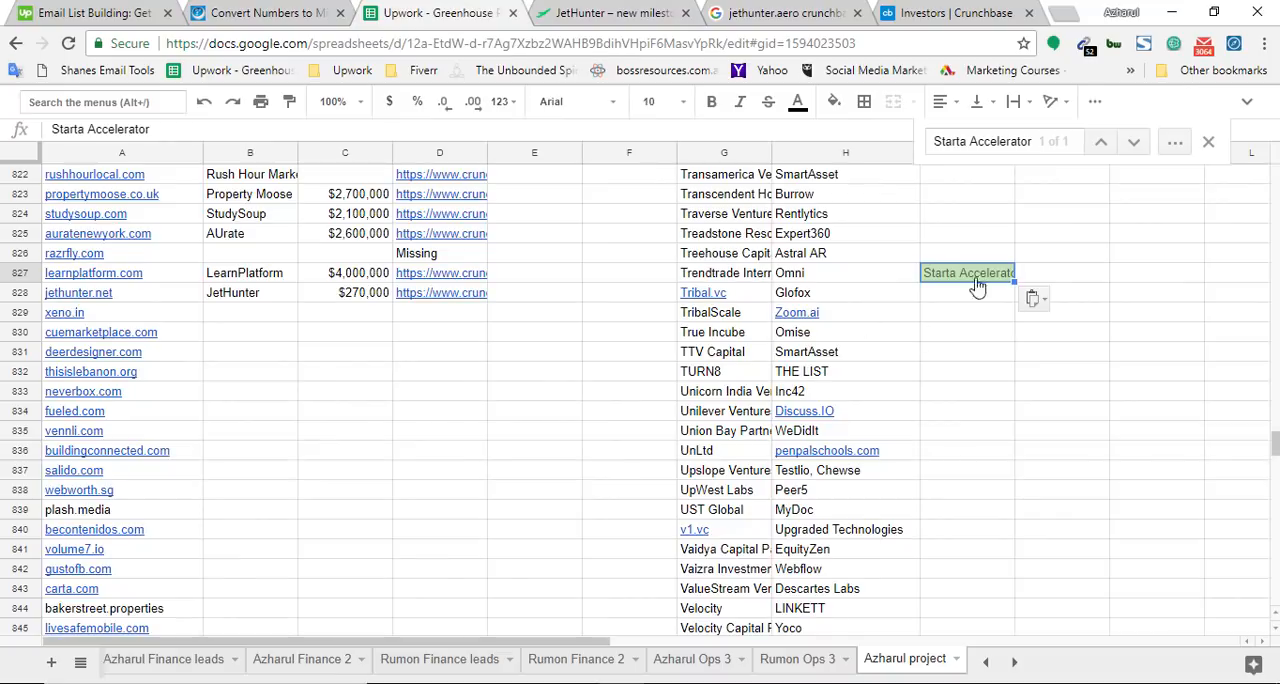
click(1058, 275)
key(ctrl+v)
key(Return)
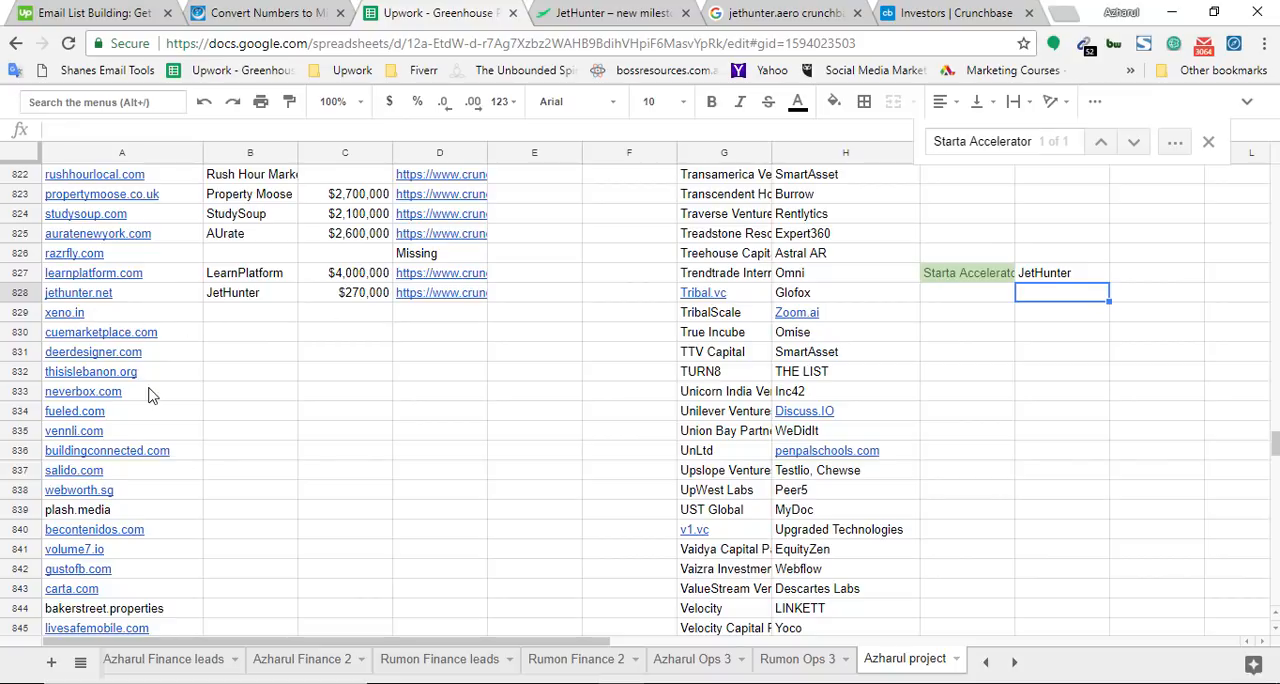
Copy xeno.in from cell A829 of the spreadsheet and load that website in place of the JetHunter site
click(85, 318)
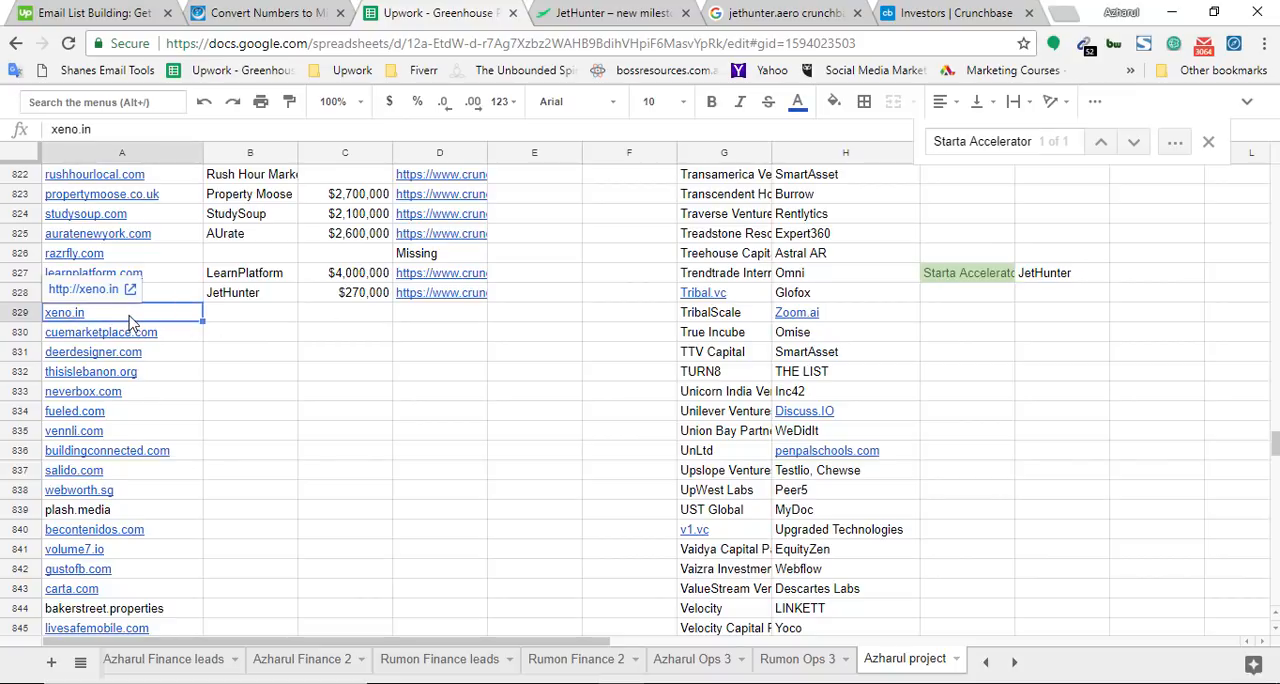
click(612, 12)
click(612, 40)
key(ctrl+v)
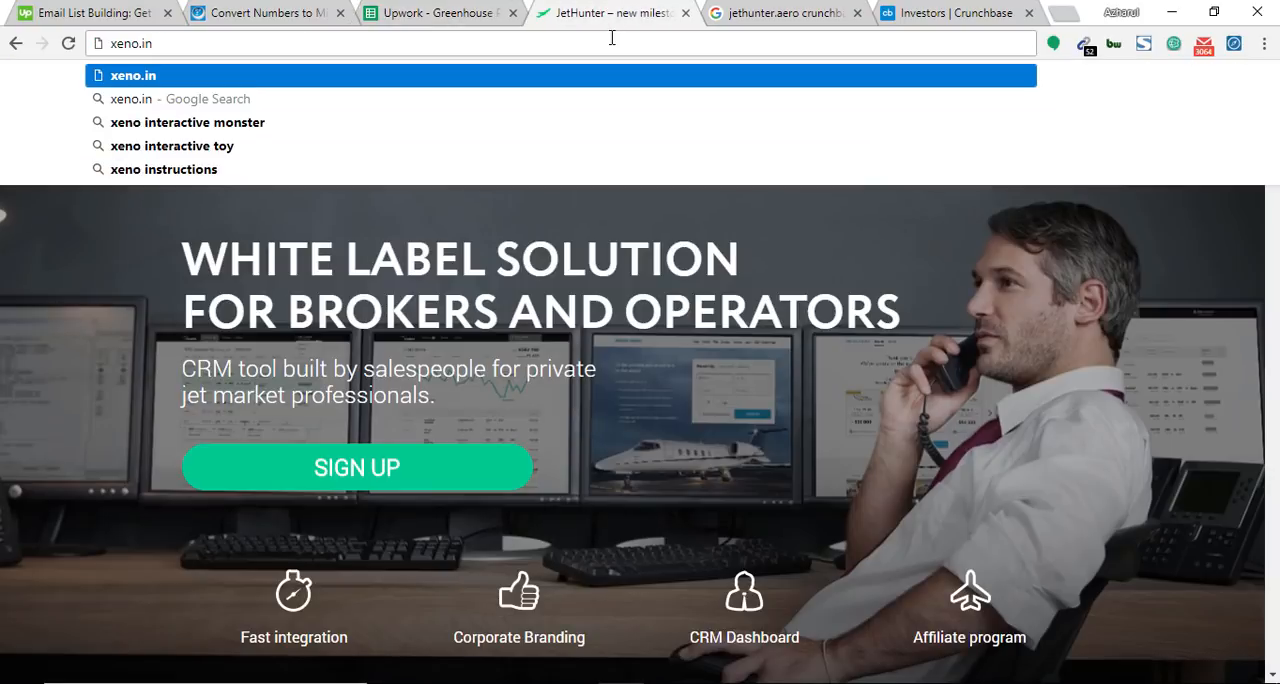
key(Return)
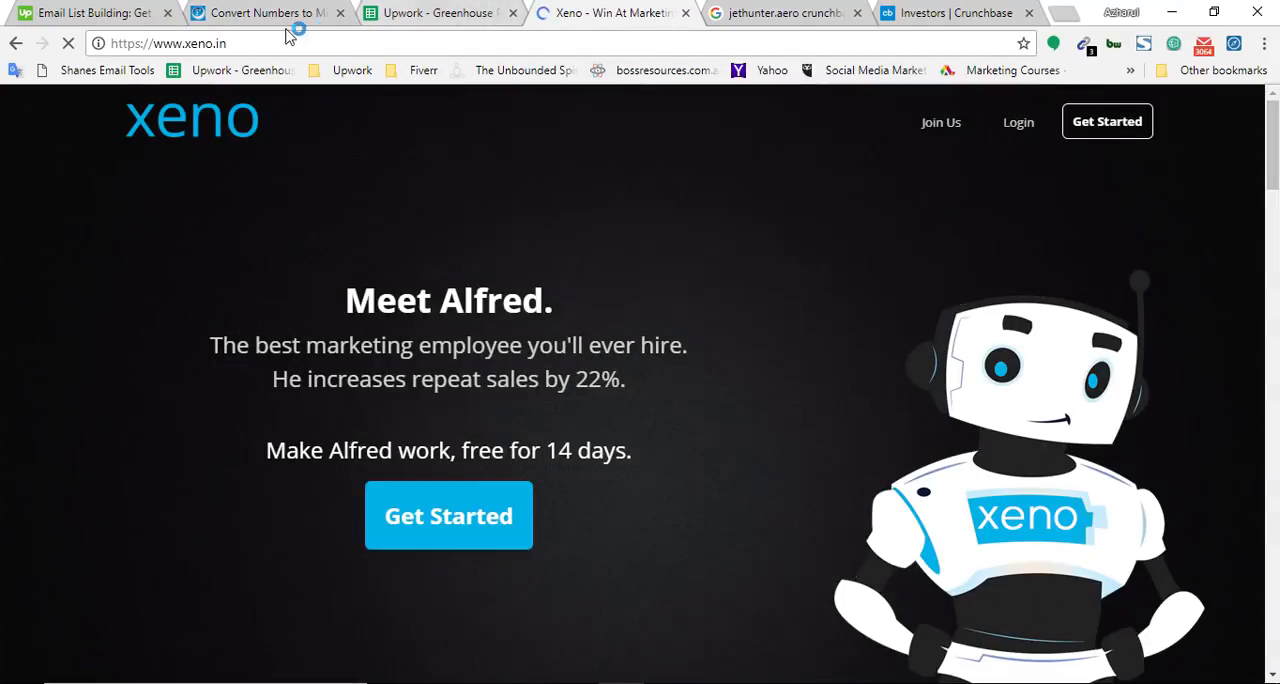
click(440, 12)
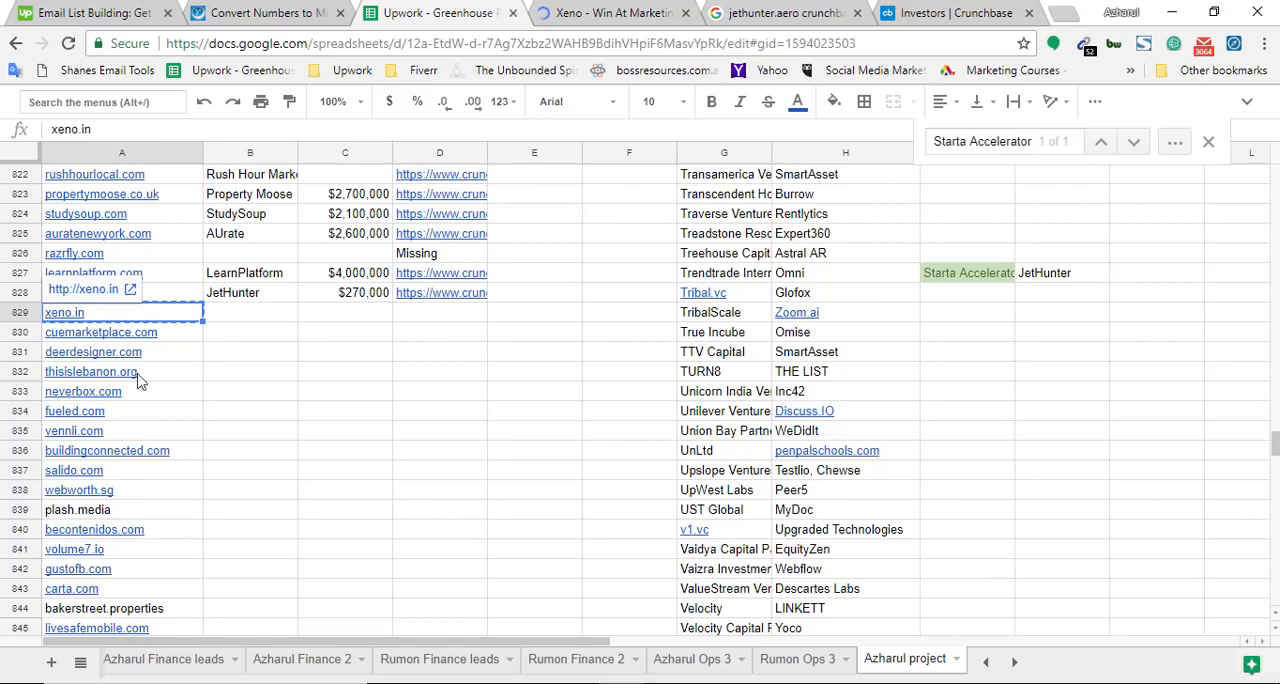
click(612, 8)
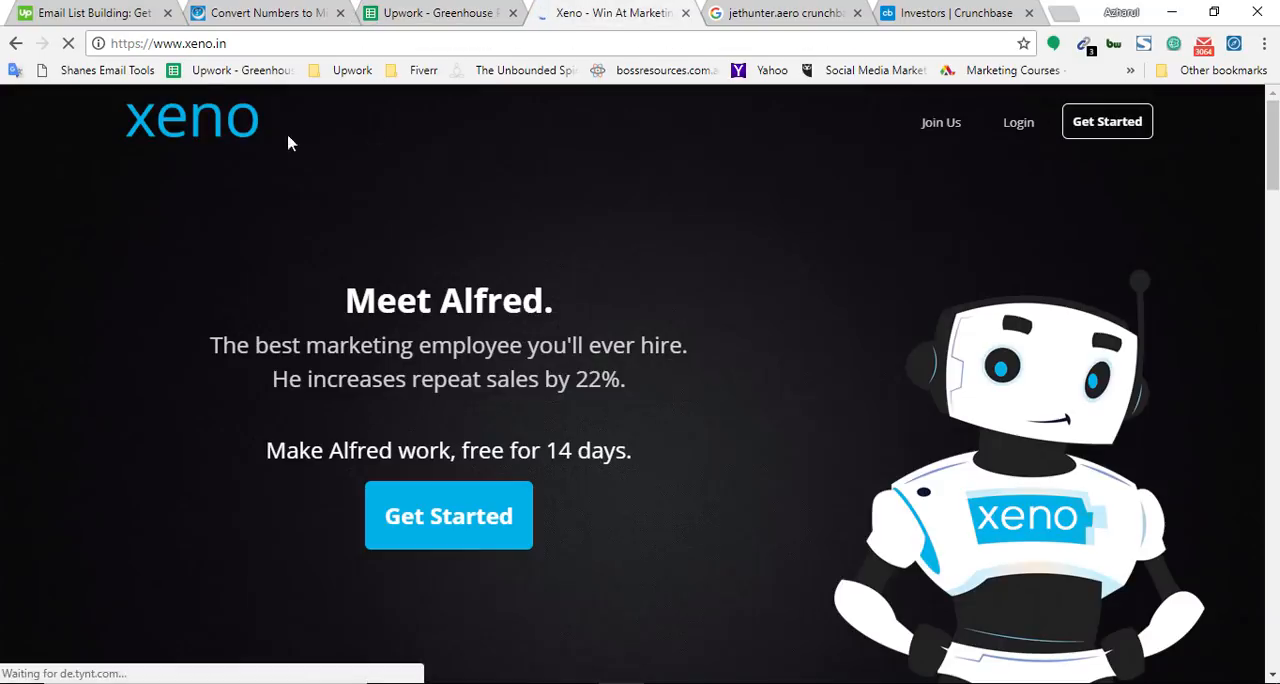
Copy xeno.in from the company site's address and run a Google search for xeno.in crunchbase.com in place of the JetHunter query
double_click(198, 48)
drag(197, 53, 245, 59)
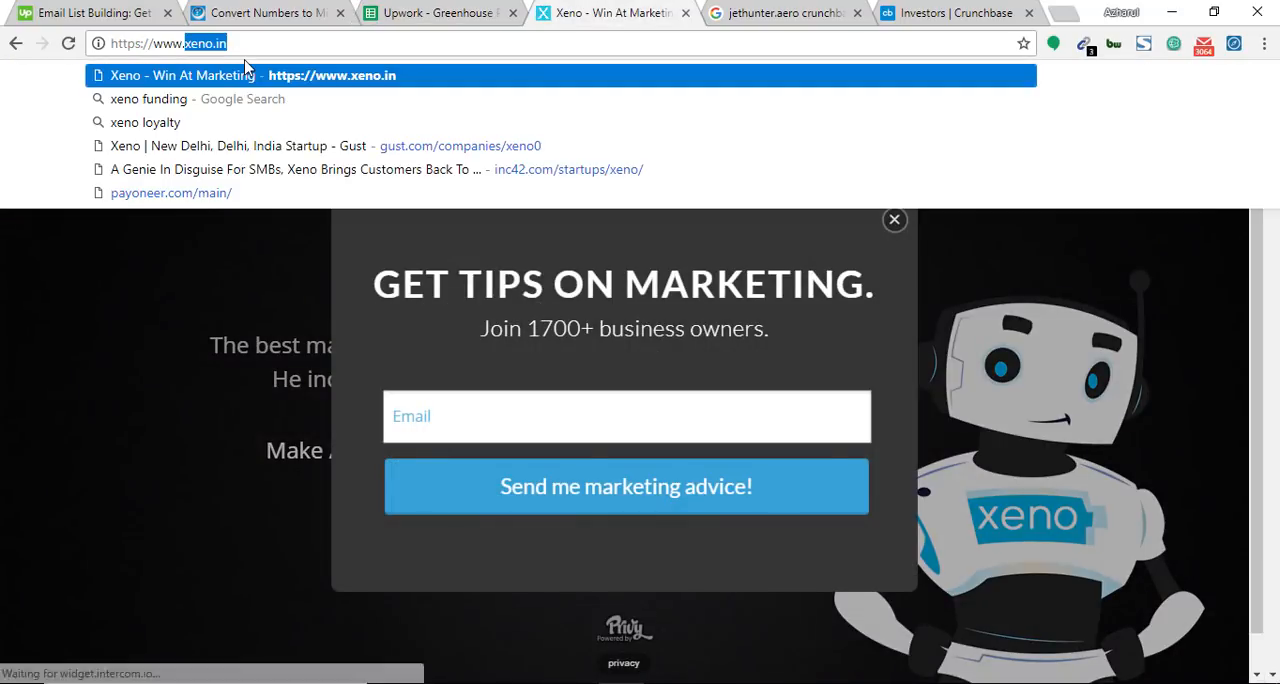
key(BackSpace)
click(751, 3)
click(751, 8)
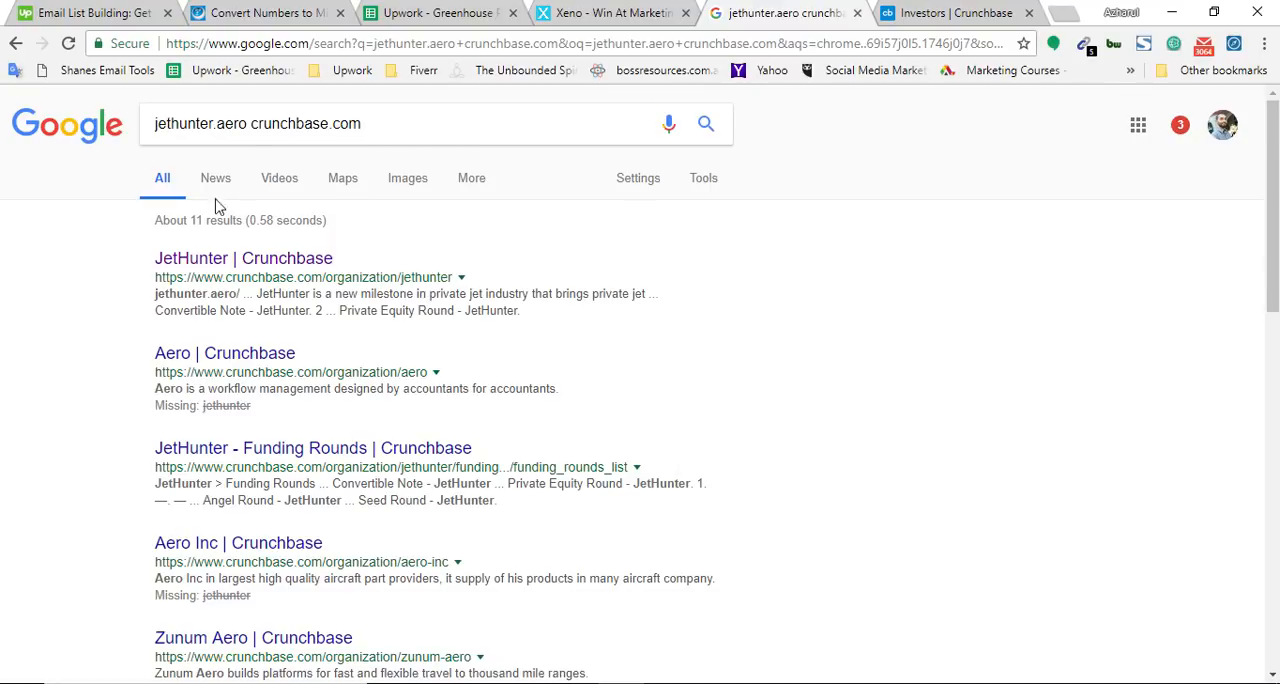
click(235, 124)
drag(235, 124, 45, 140)
text(xeno.in)
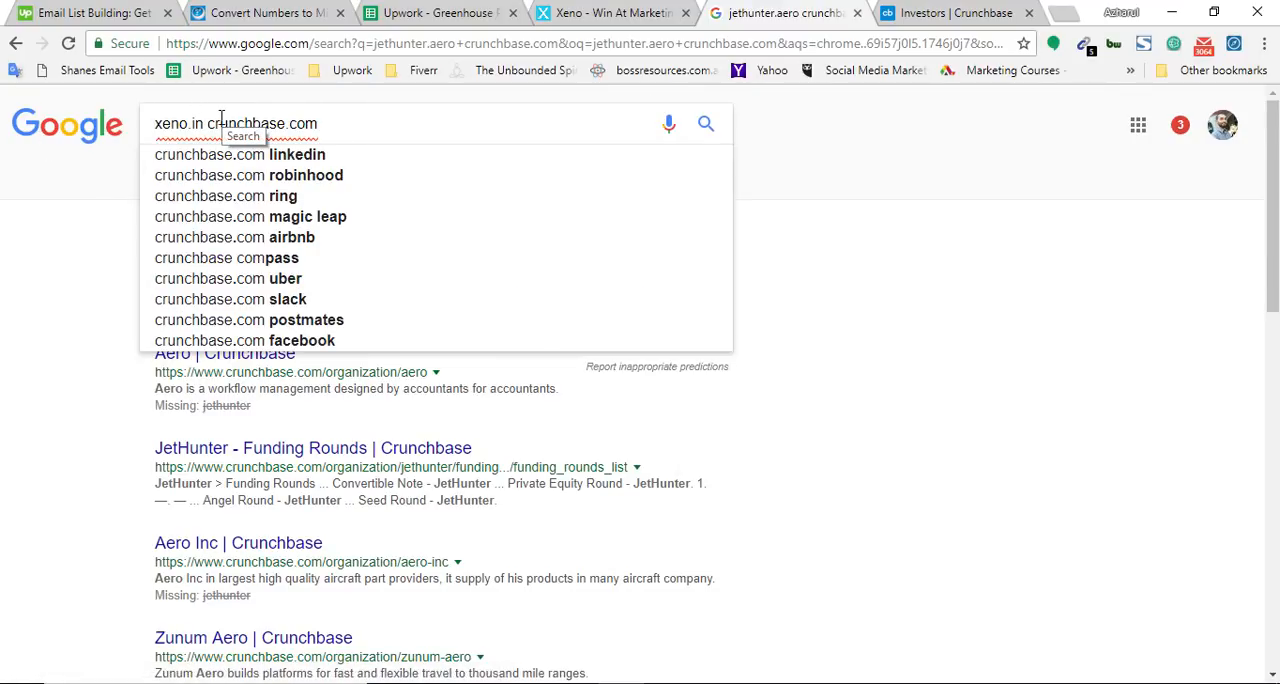
drag(208, 123, 322, 119)
click(382, 122)
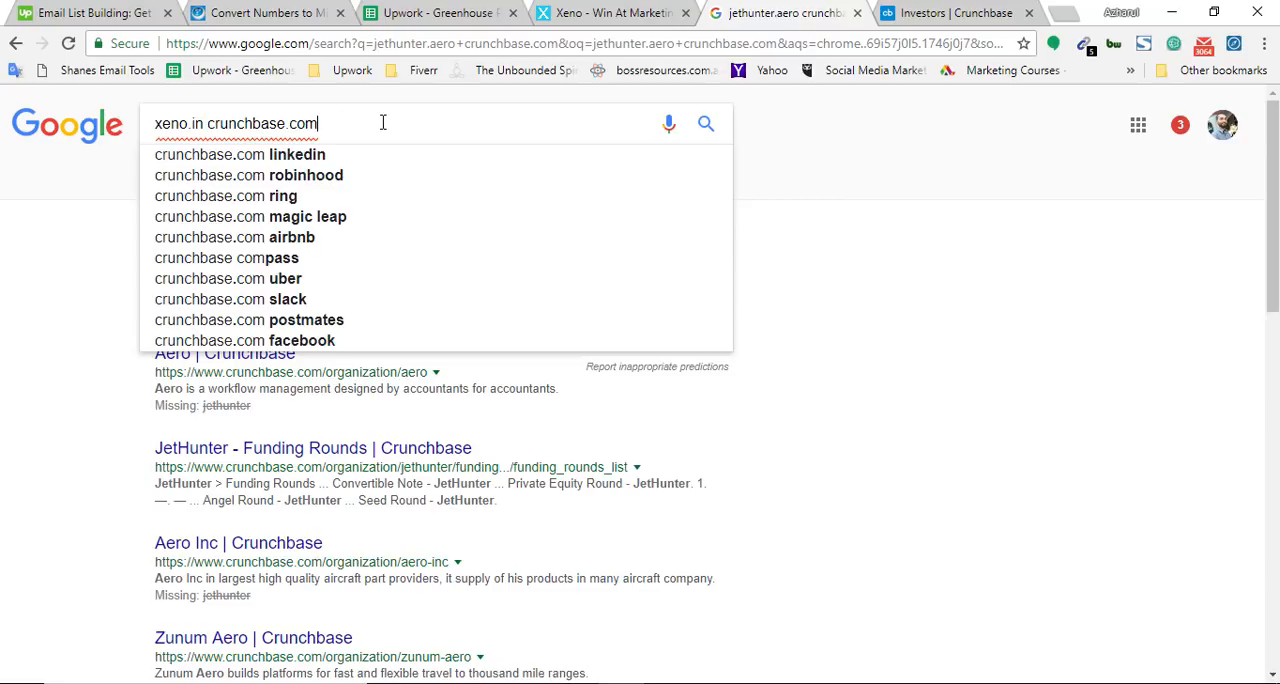
key(Return)
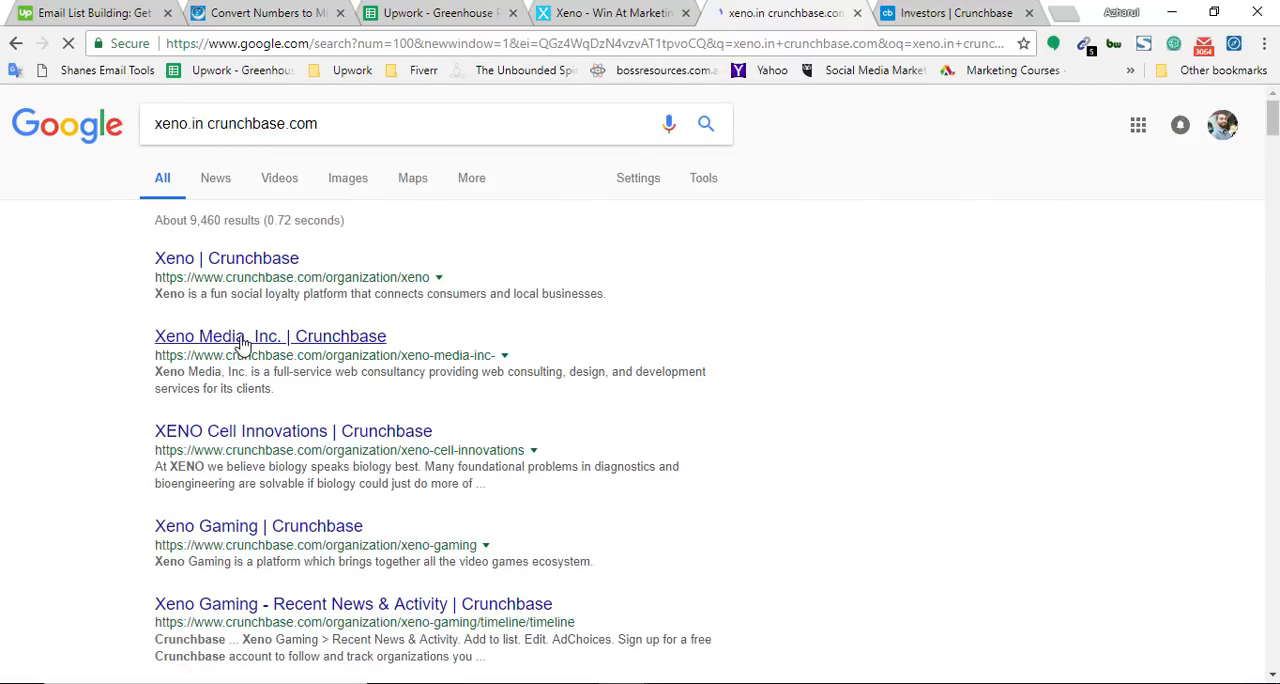
Open the Xeno Media, Inc. Crunchbase result, close the Investors page, and search the Xeno Media profile for xeno.in
middle_click(237, 342)
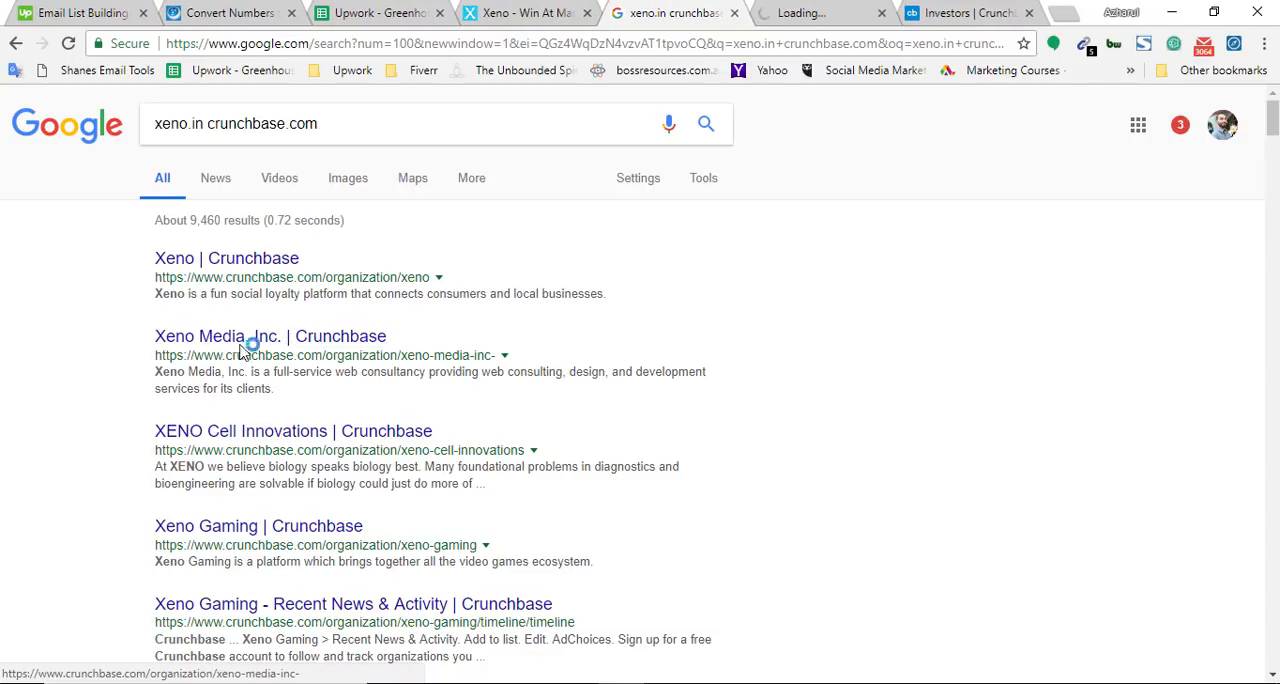
click(1029, 12)
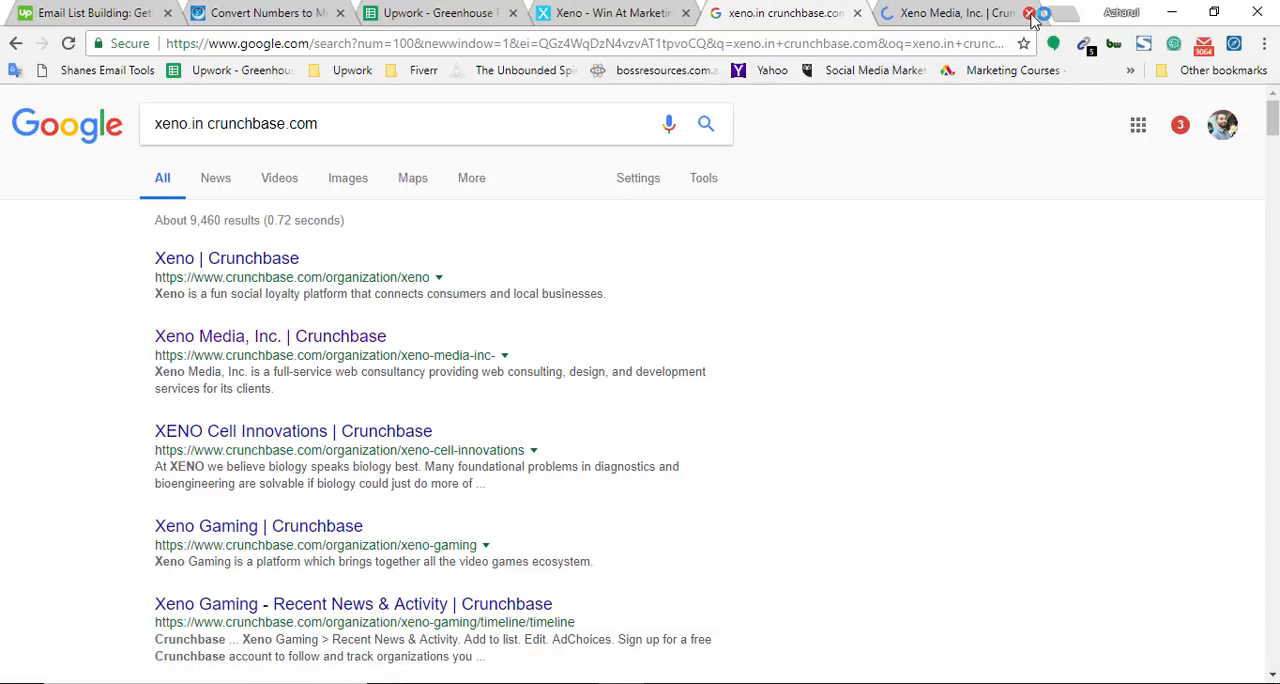
click(967, 10)
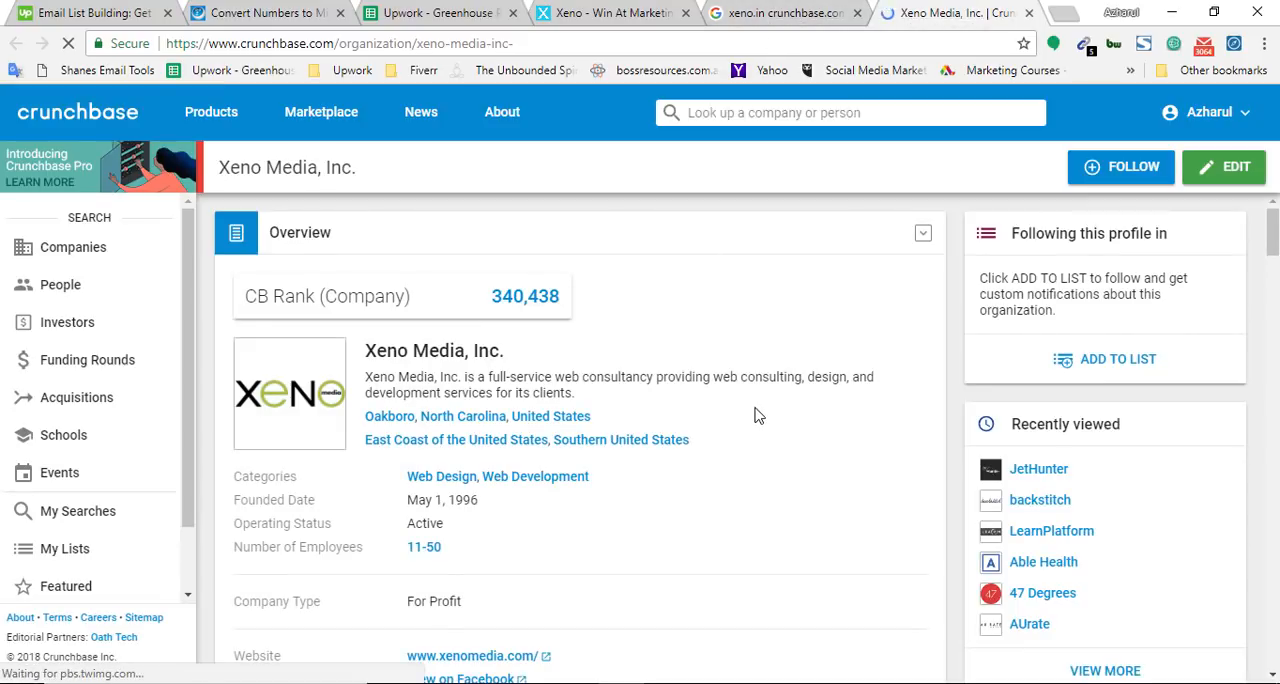
key(ctrl+f)
key(ctrl+c)
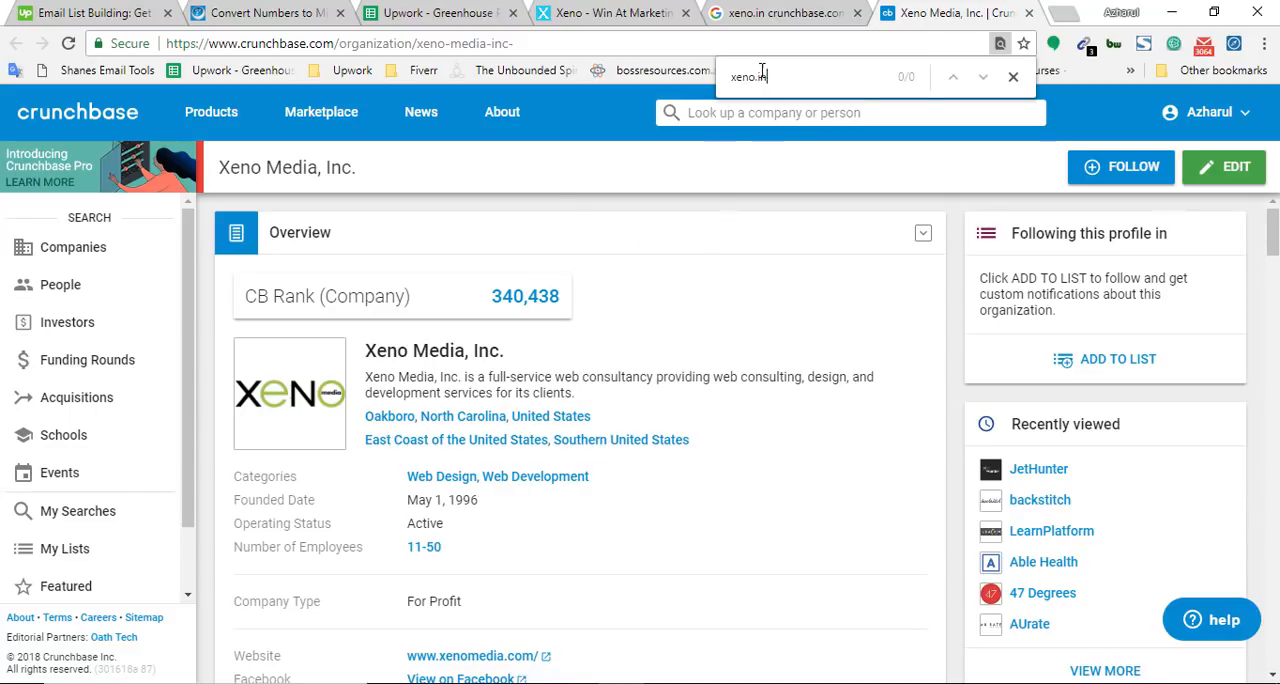
scroll(617, 278, down, 4)
scroll(606, 271, up, 4)
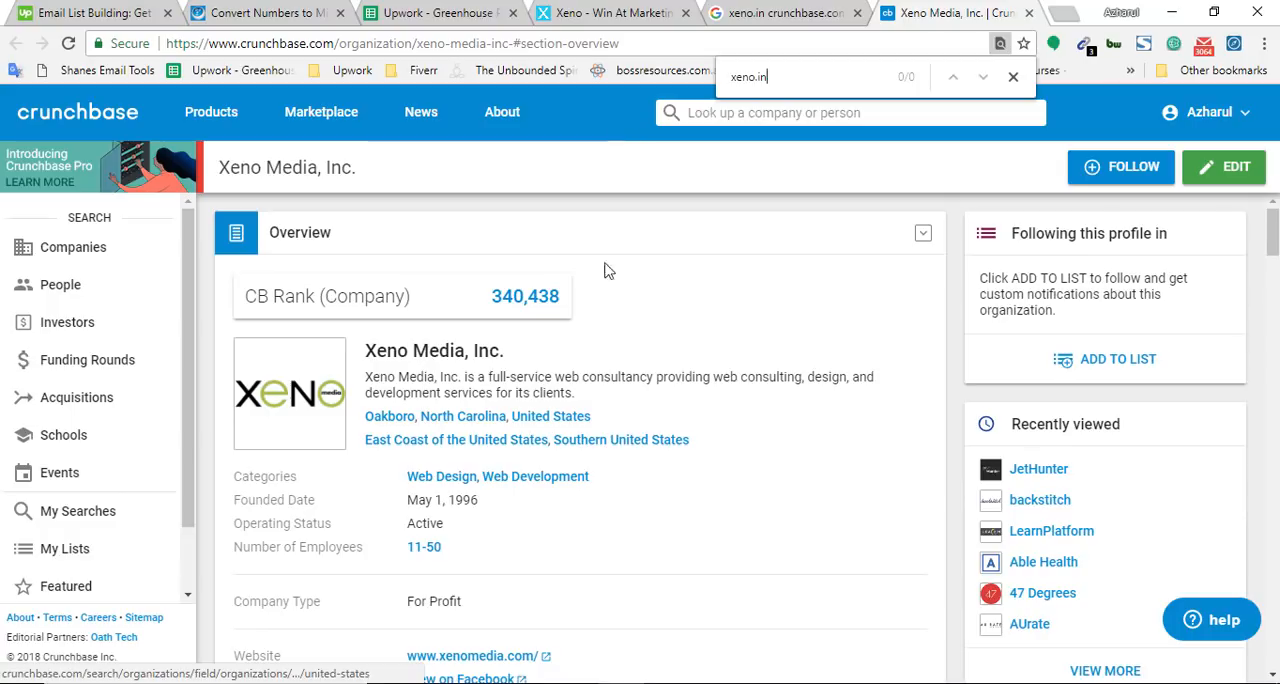
Return to the Google results and open the Xeno Crunchbase profile from the first result
click(1066, 12)
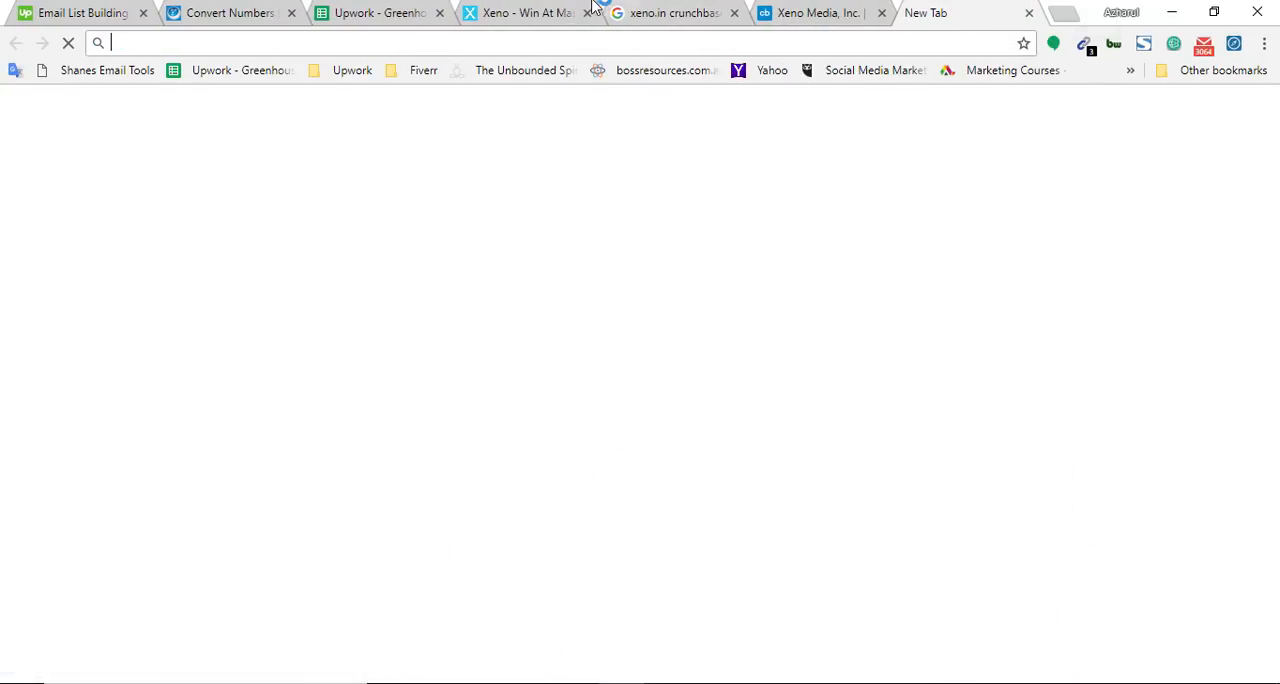
click(510, 12)
click(812, 12)
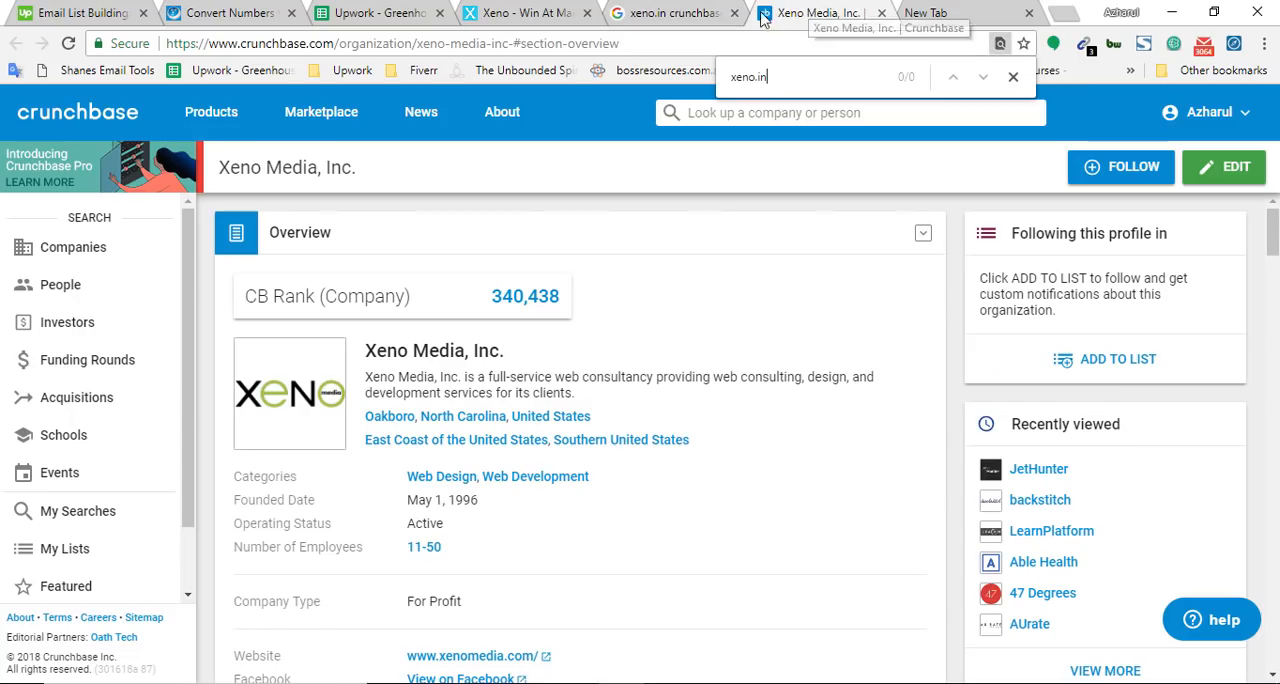
click(682, 12)
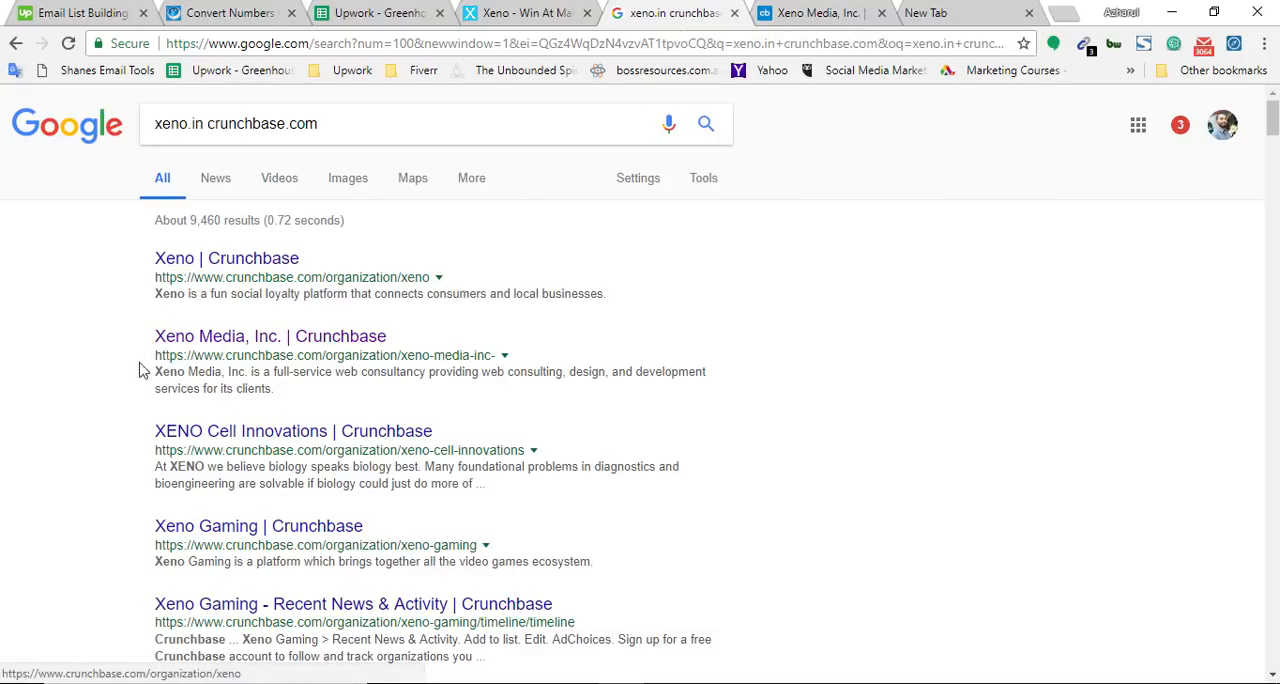
middle_click(163, 262)
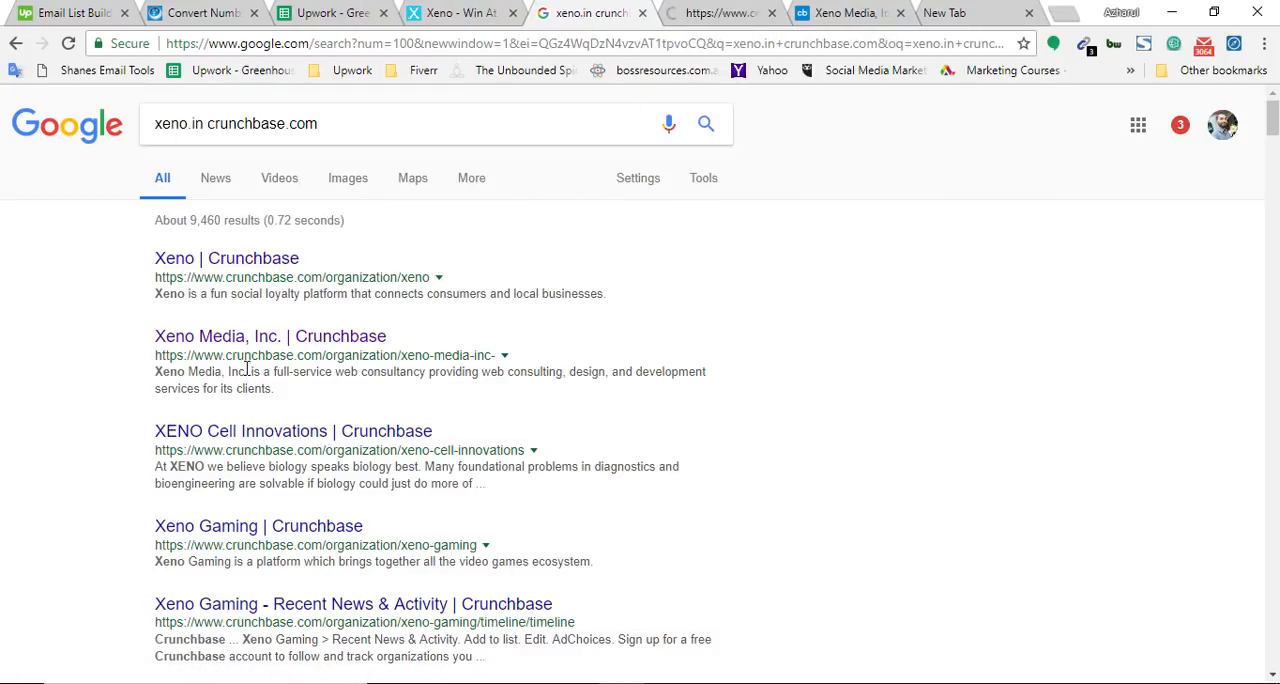
click(688, 12)
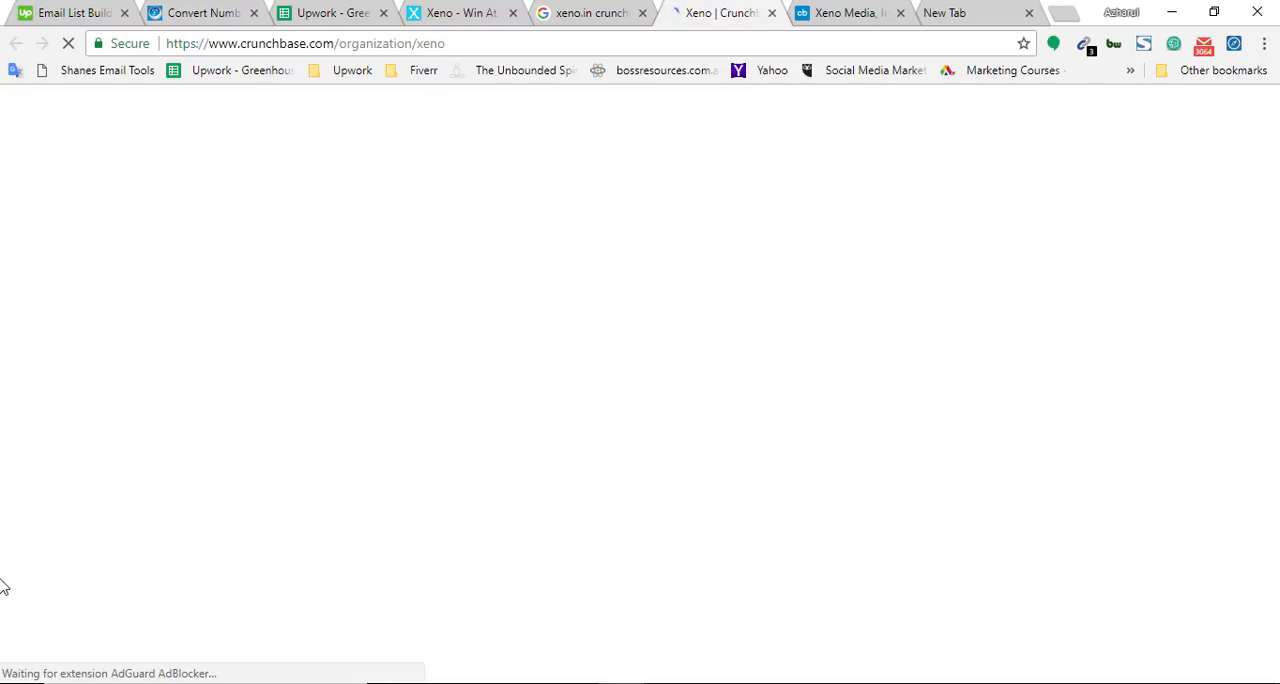
Search the Xeno profile for xeno.in to check its website and contact domain
key(ctrl+f)
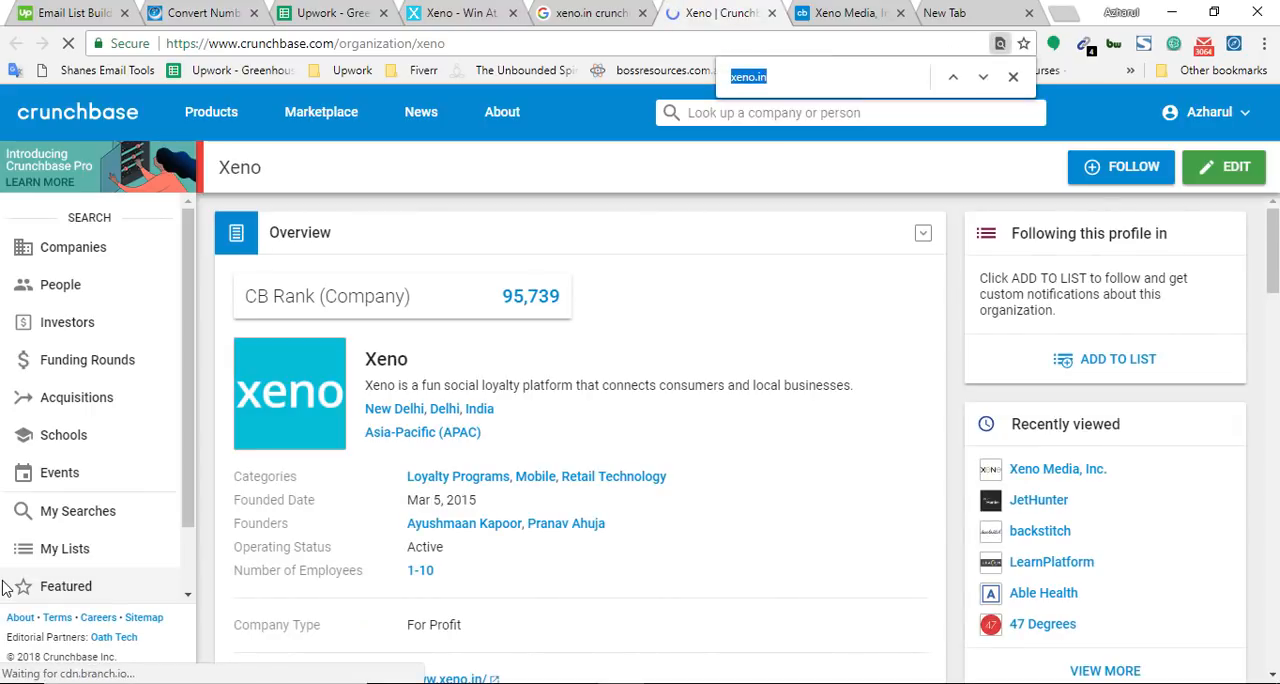
key(ctrl+v)
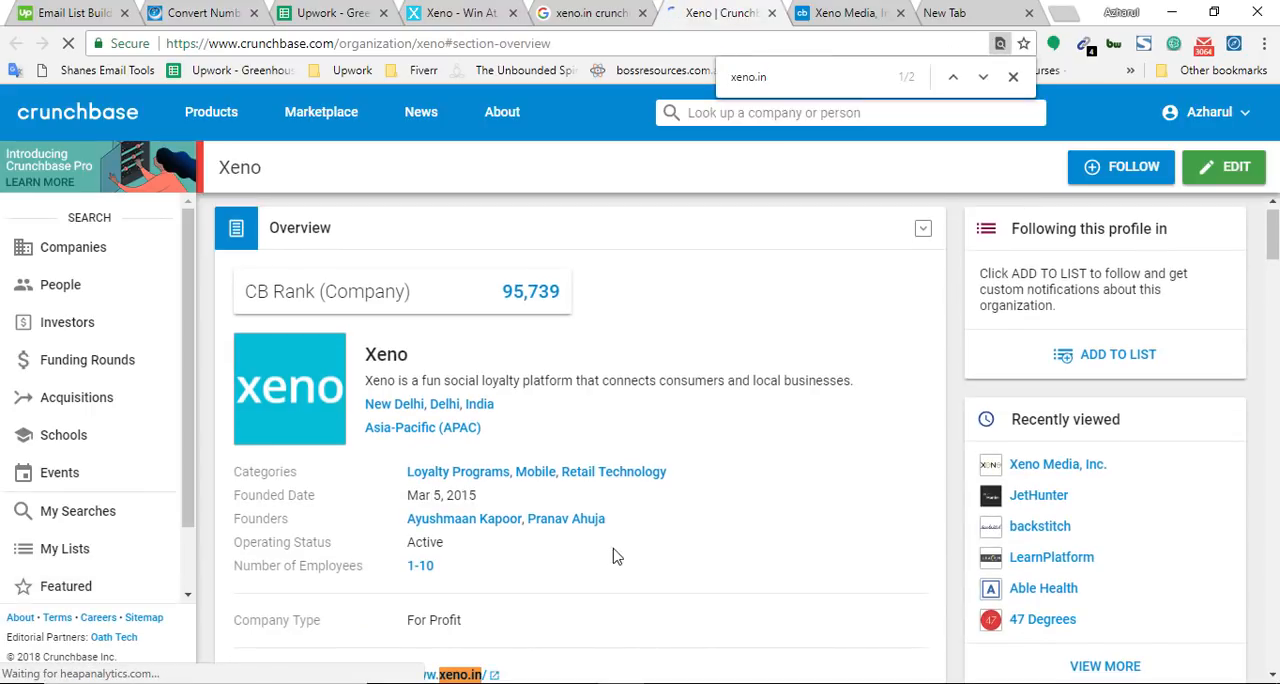
scroll(637, 522, down, 1)
key(Return)
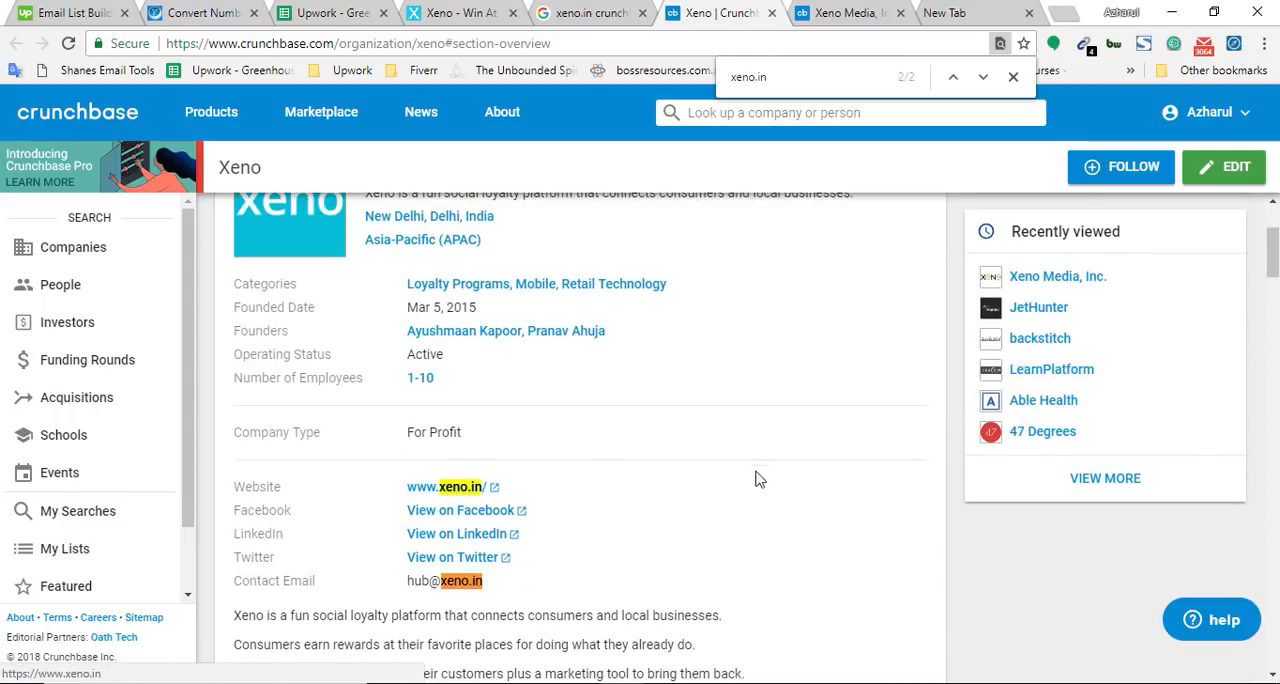
scroll(680, 455, up, 2)
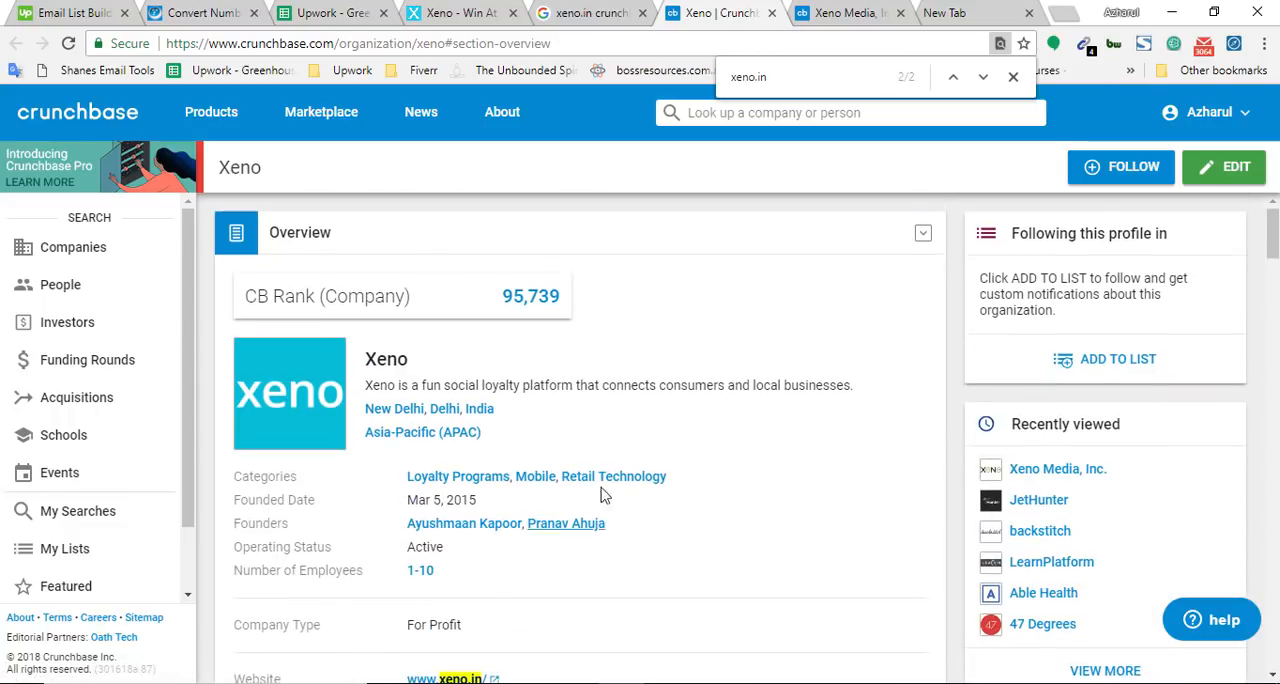
Close the Xeno Media, Inc. profile and the blank page, leaving the Xeno profile open
click(885, 8)
click(900, 13)
click(900, 13)
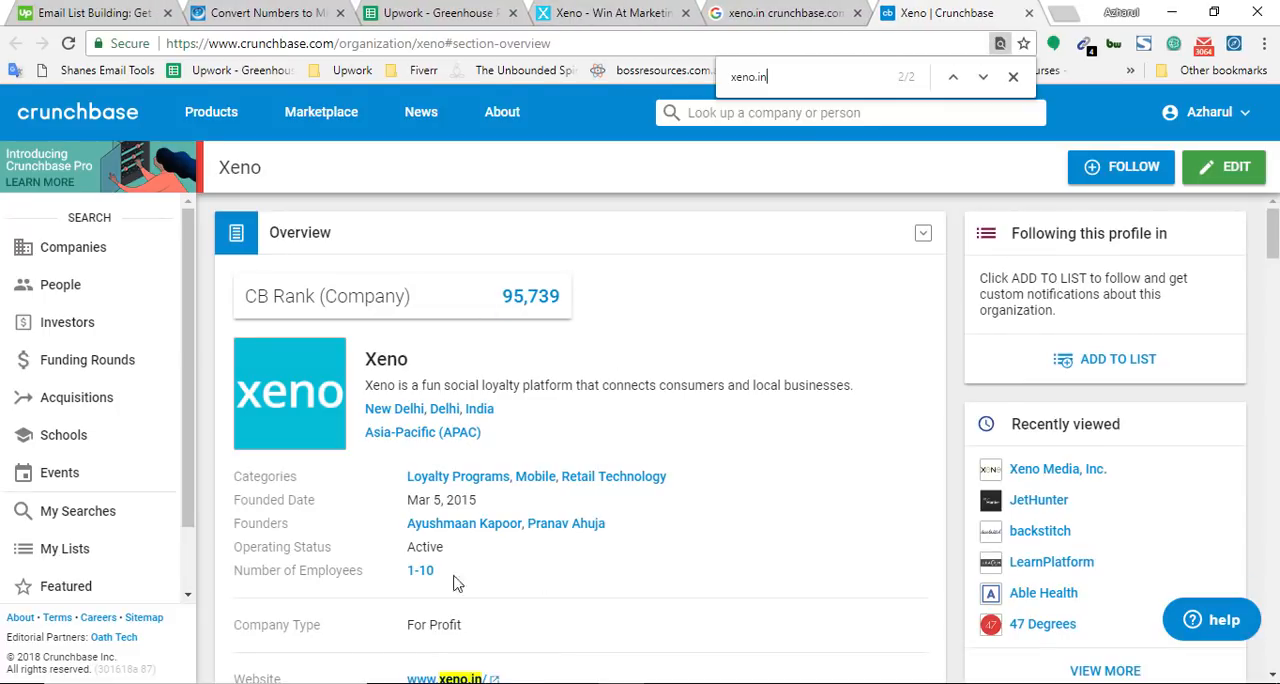
scroll(455, 582, down, 1)
scroll(486, 558, up, 1)
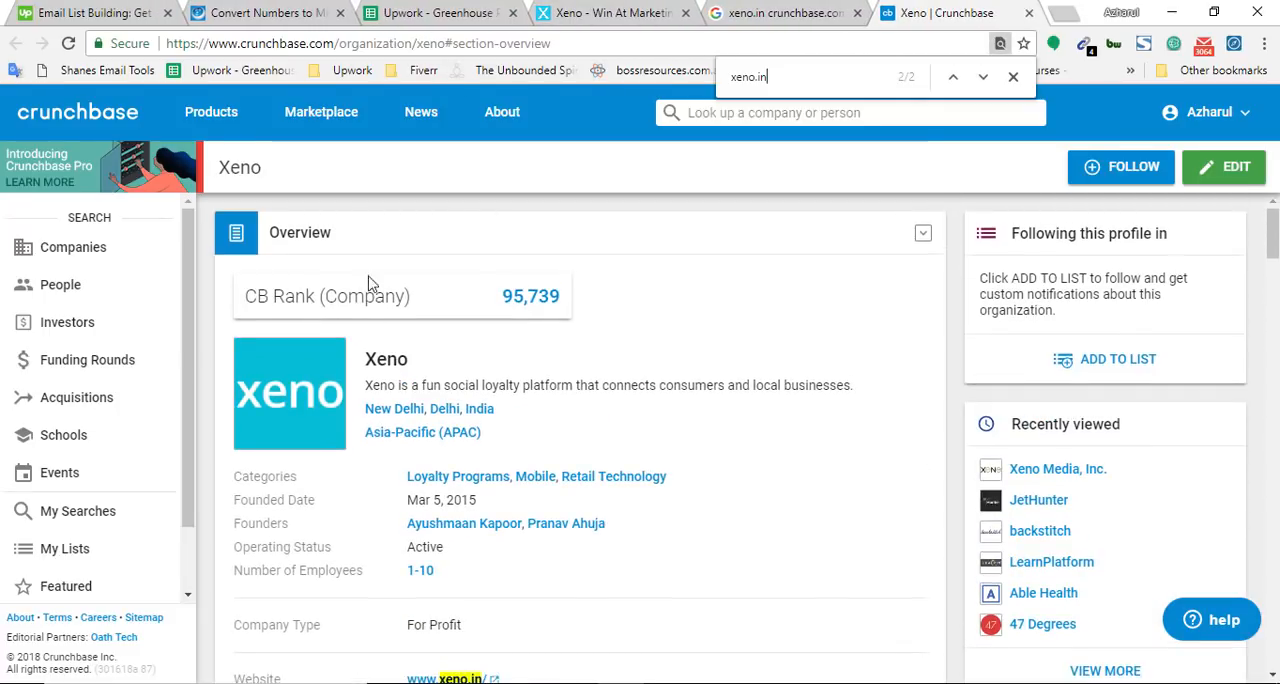
Copy the company name Xeno from its profile into cell B829 and replace the Notepad text with it
double_click(234, 170)
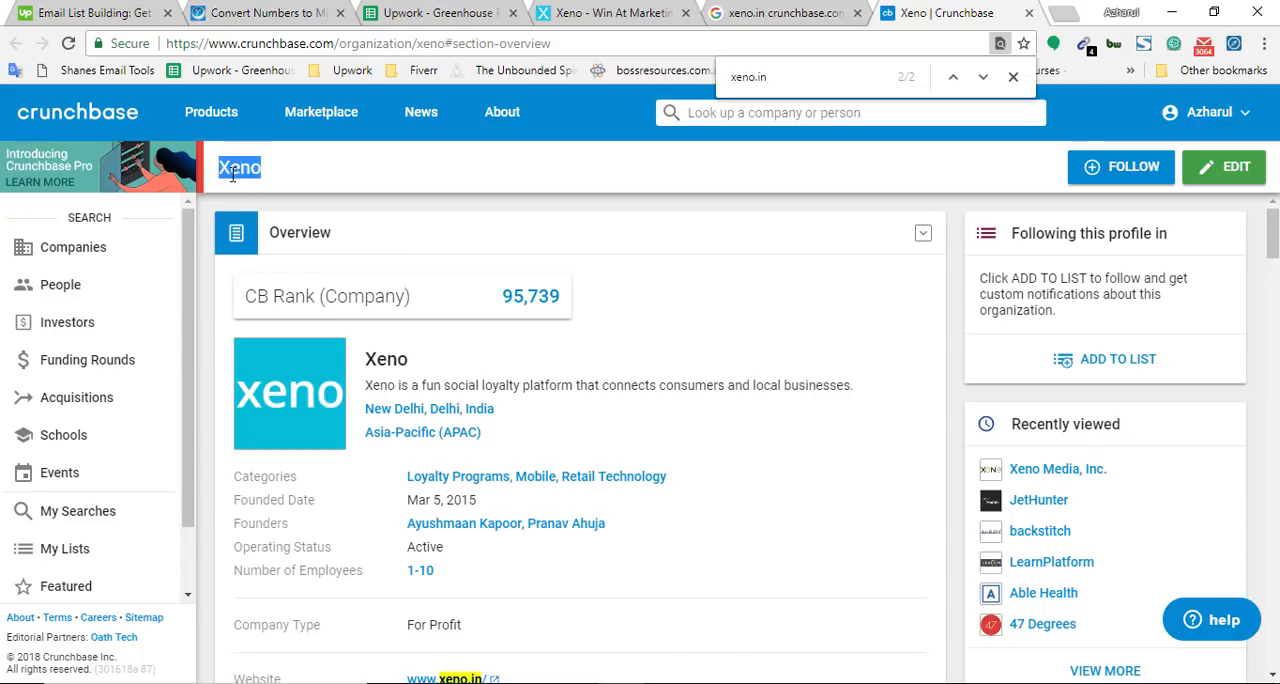
click(409, 5)
double_click(239, 321)
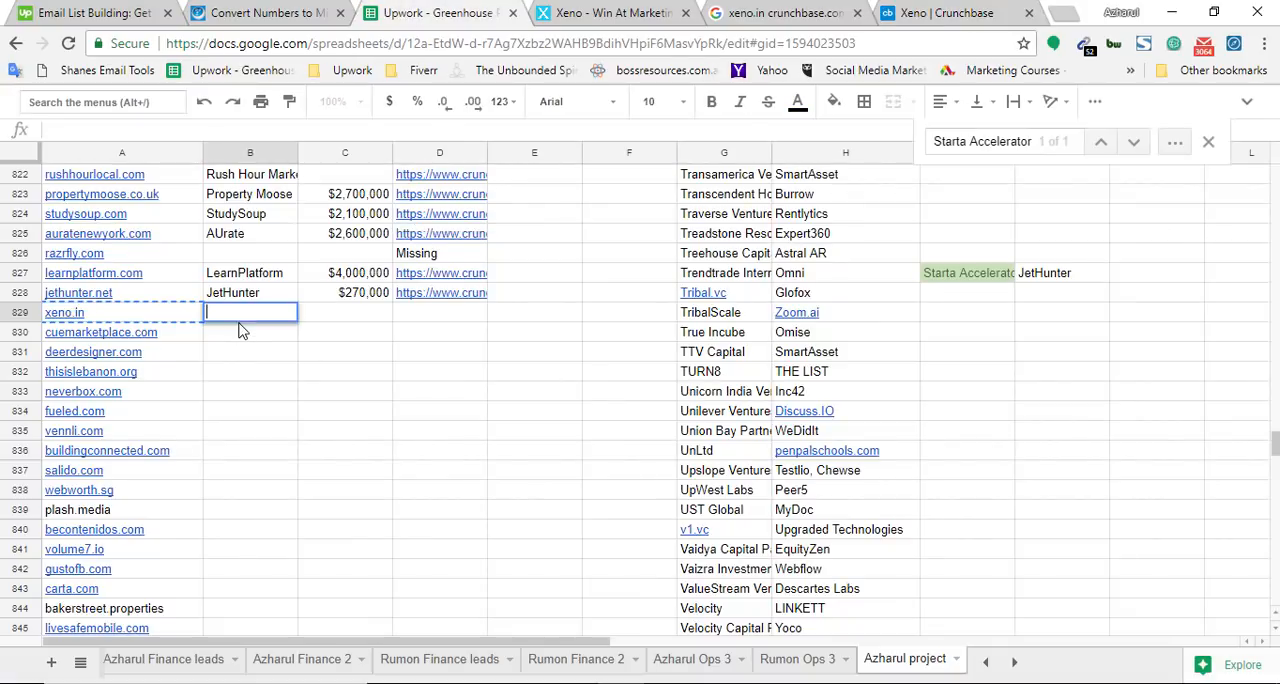
click(714, 683)
key(ctrl+a)
key(ctrl+v)
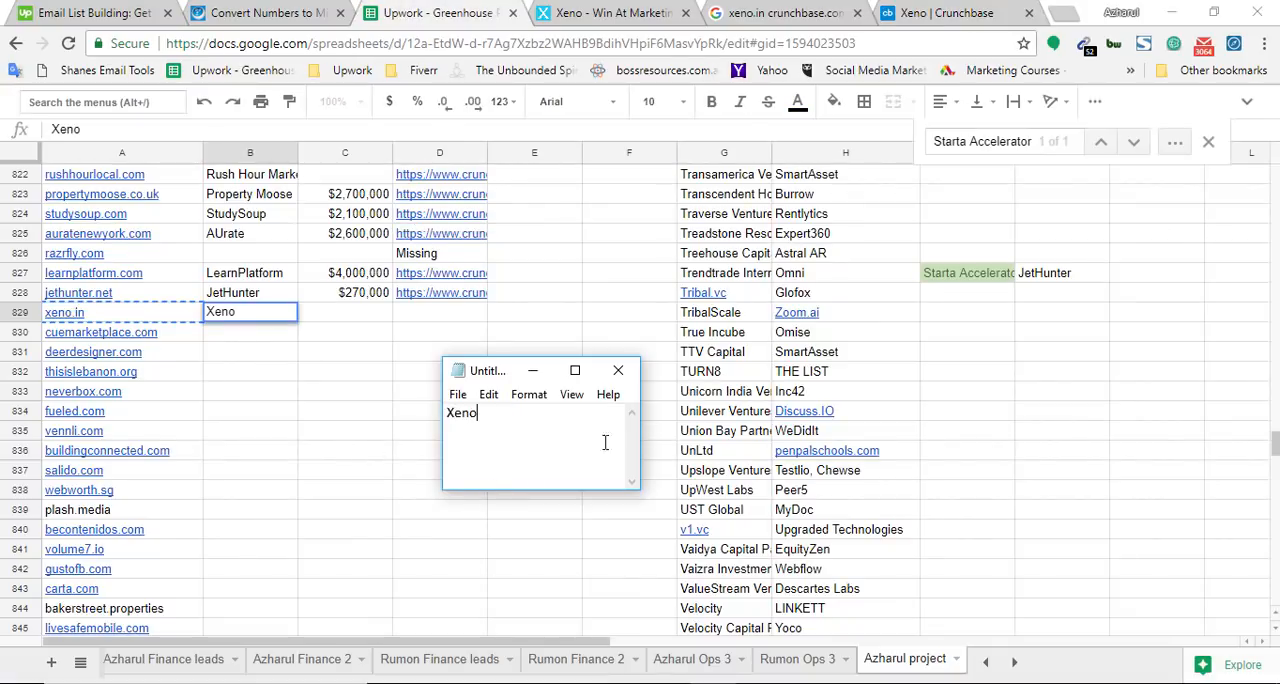
Check the Xeno profile's overview for a total funding amount for cell C829
click(804, 6)
click(940, 15)
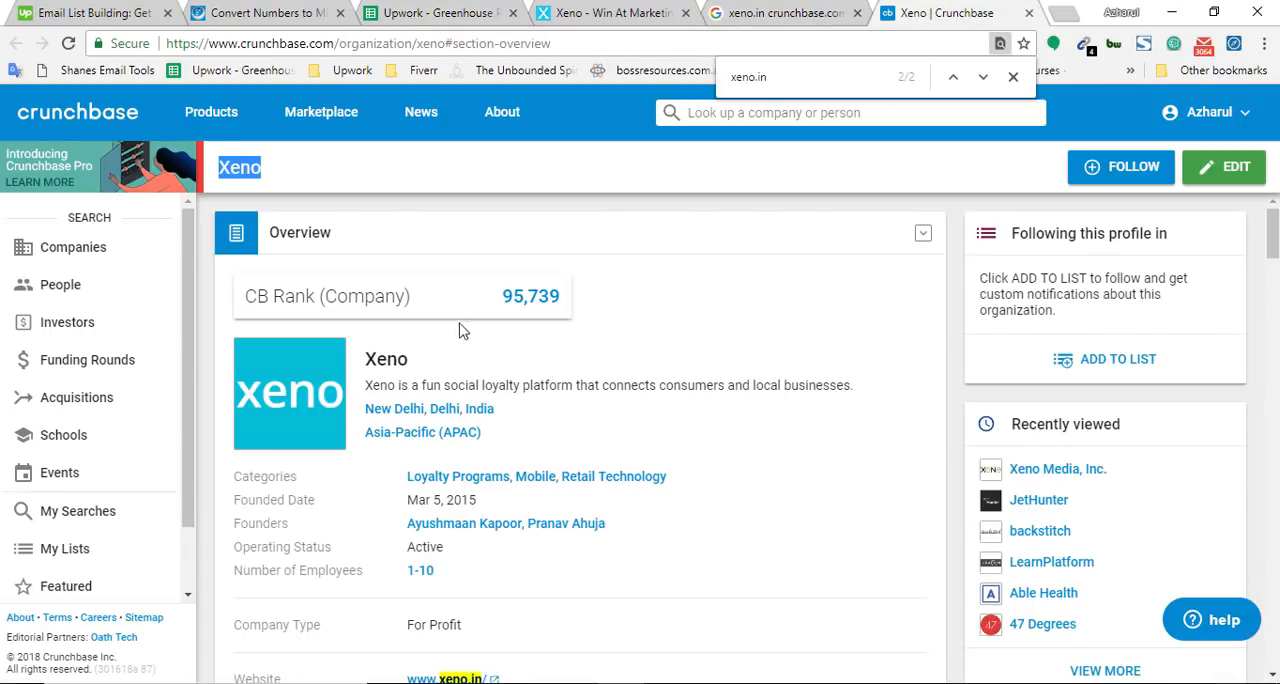
click(455, 10)
click(350, 318)
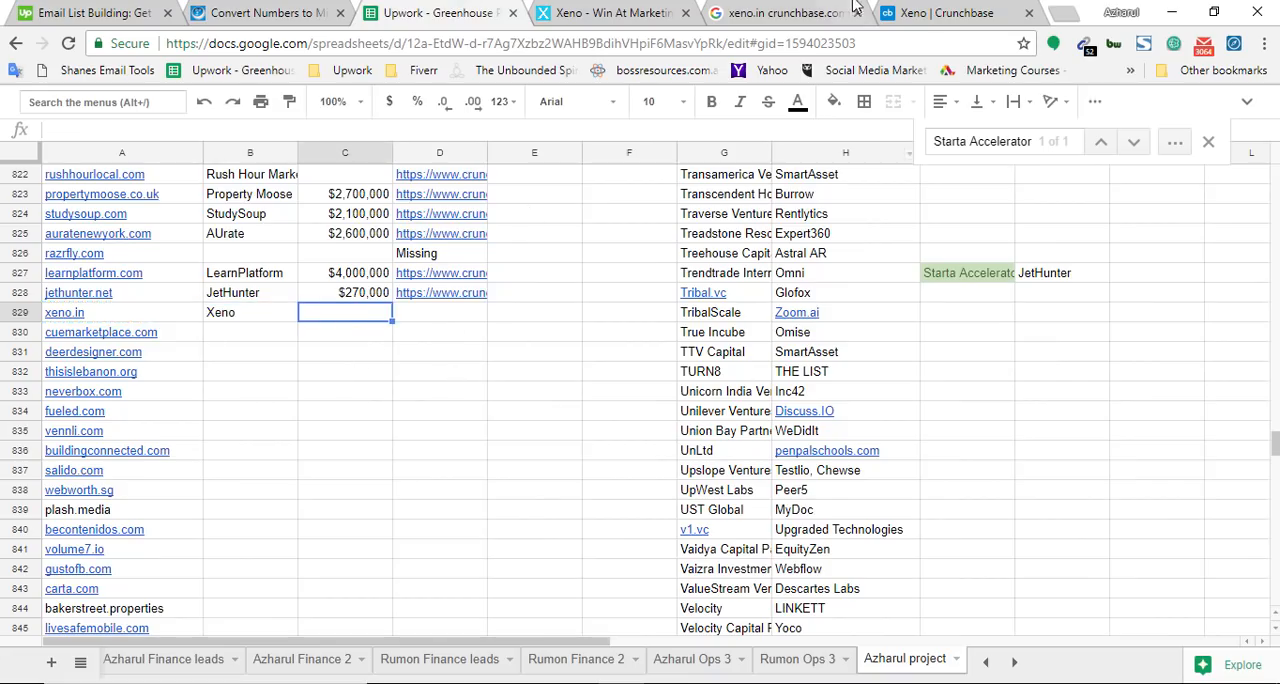
click(904, 12)
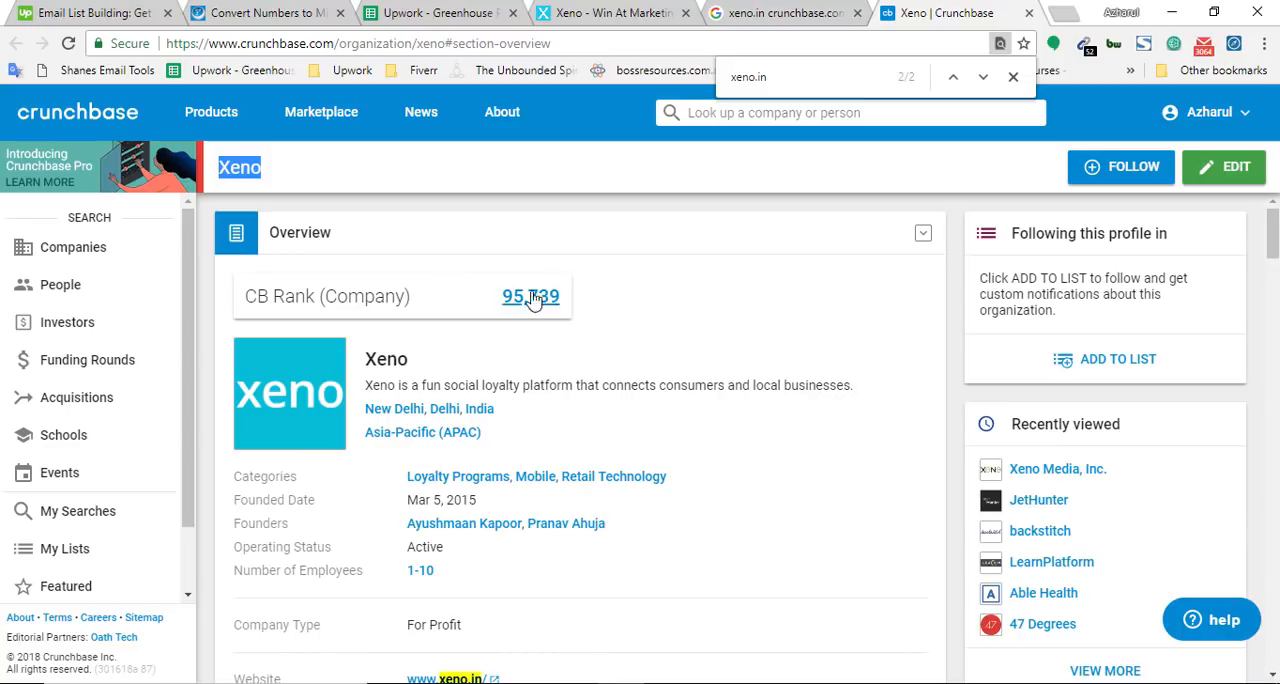
click(493, 8)
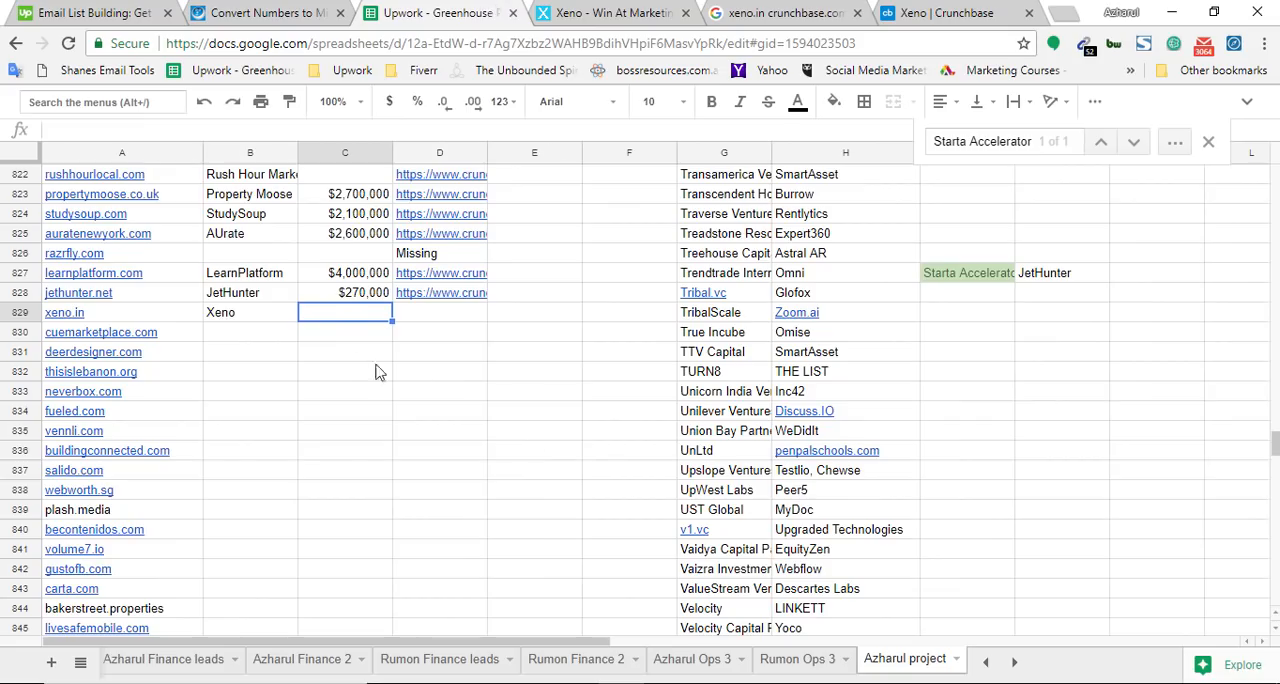
click(414, 318)
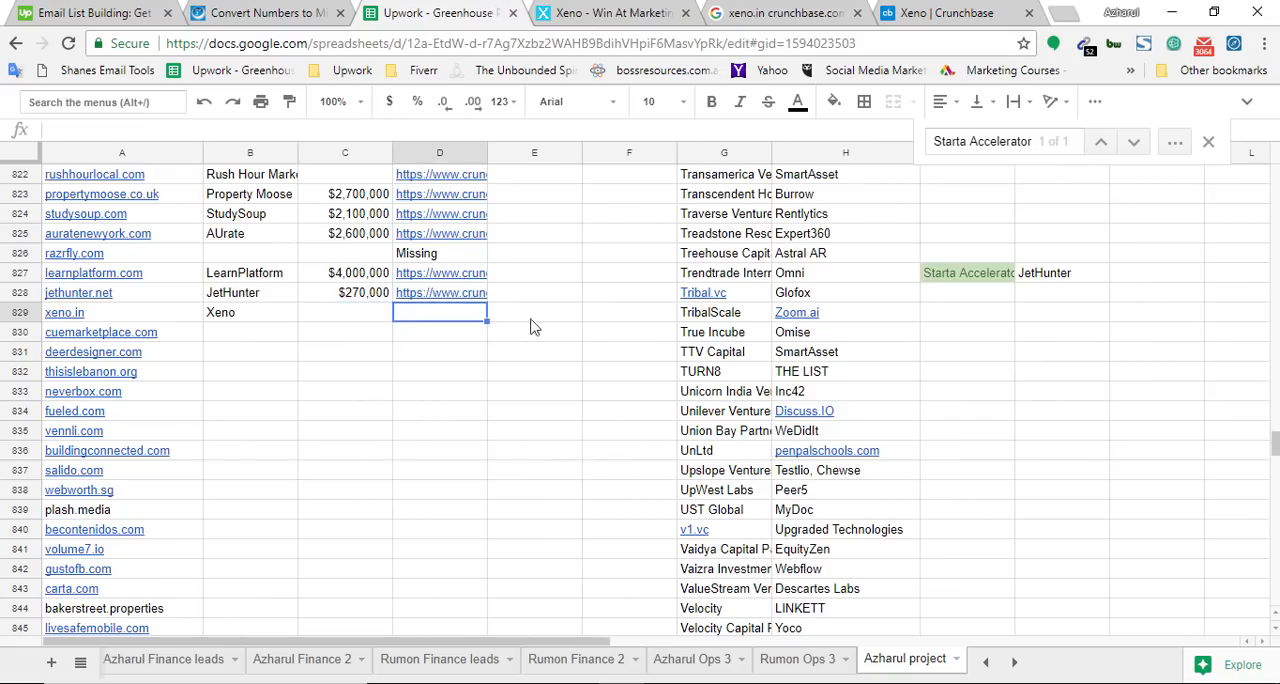
click(940, 12)
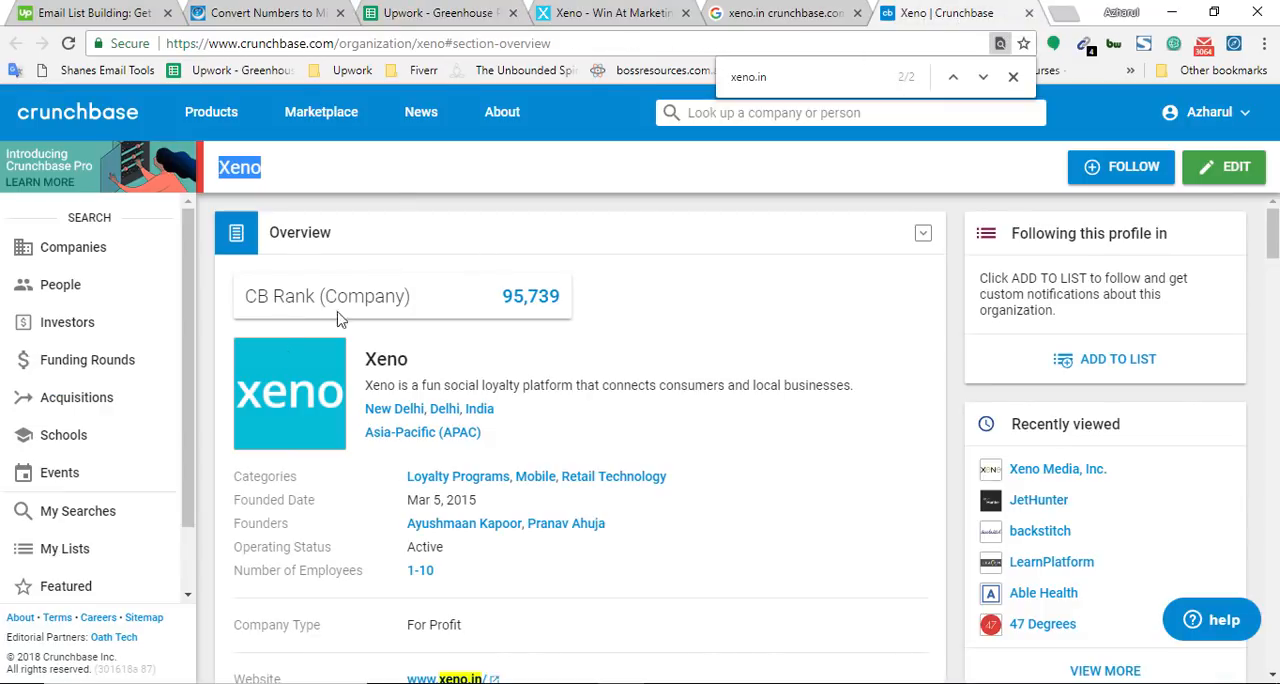
drag(444, 48, 165, 44)
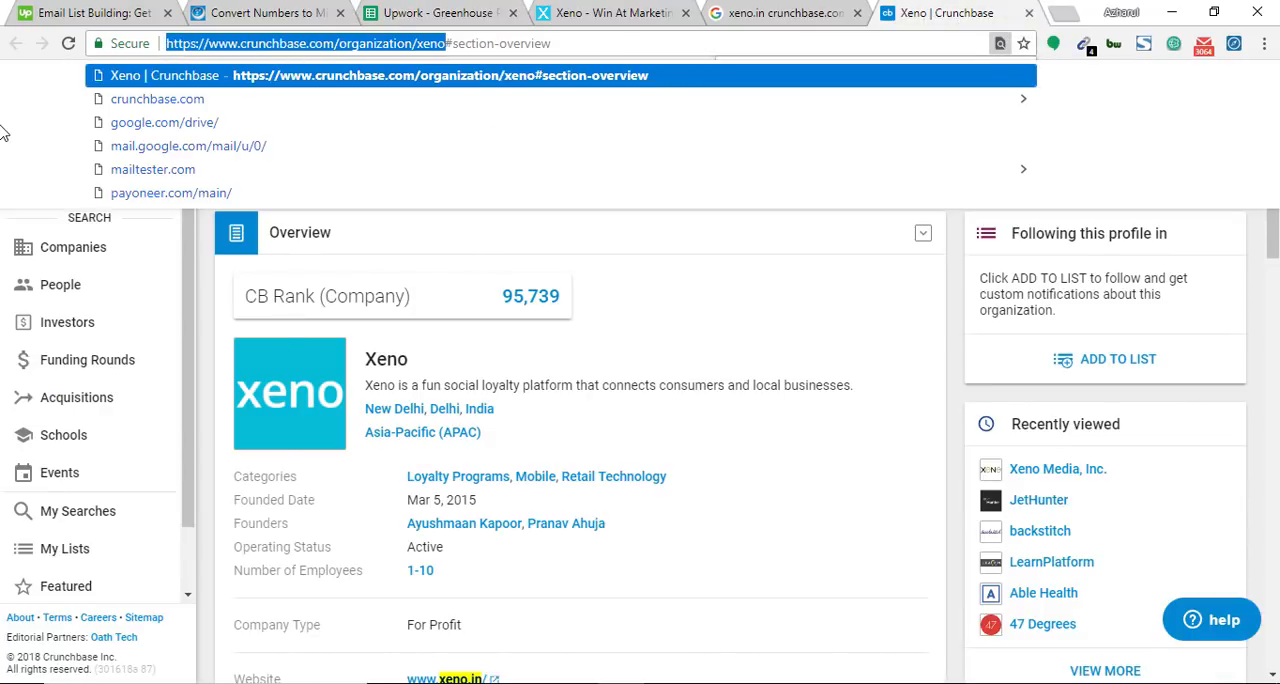
key(BackSpace)
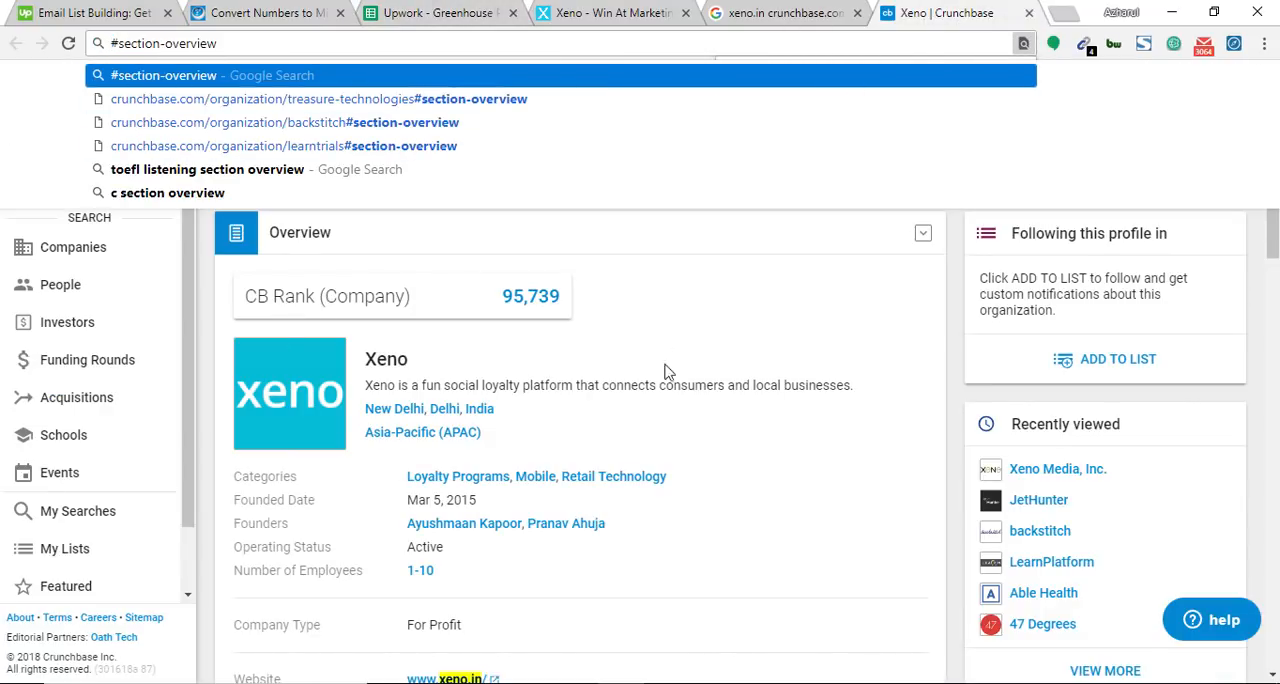
key(ctrl+f)
key(ctrl+3)
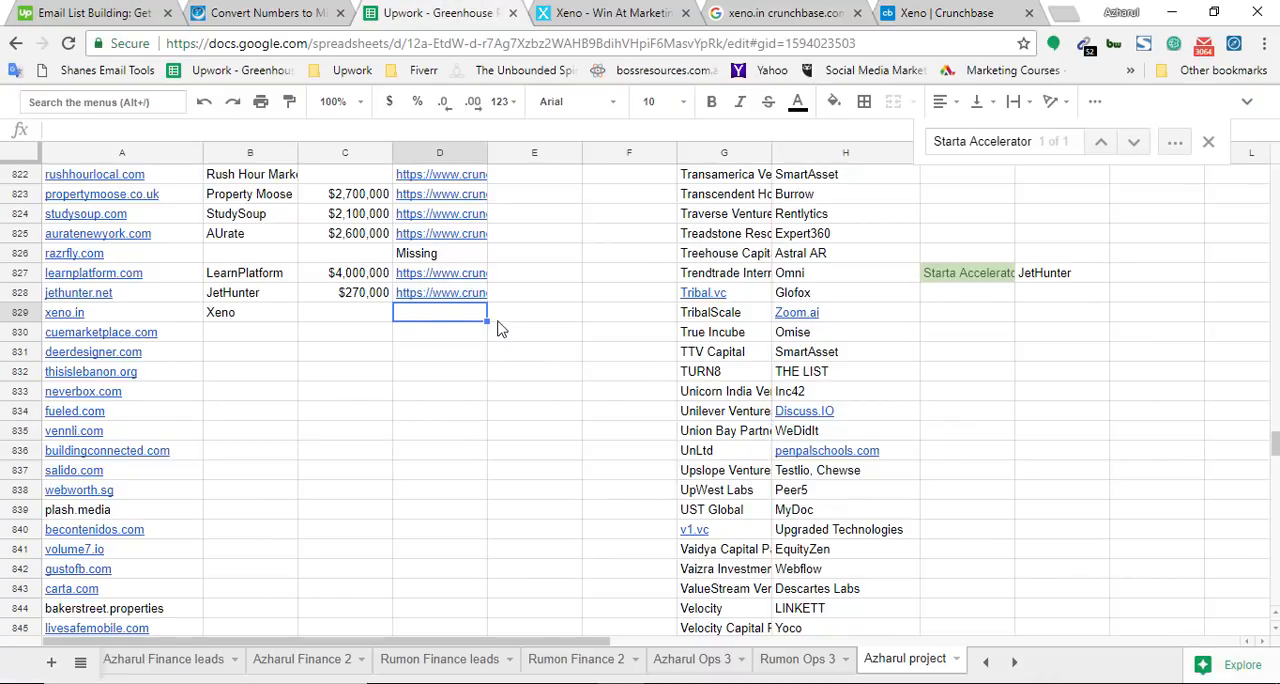
key(ctrl+v)
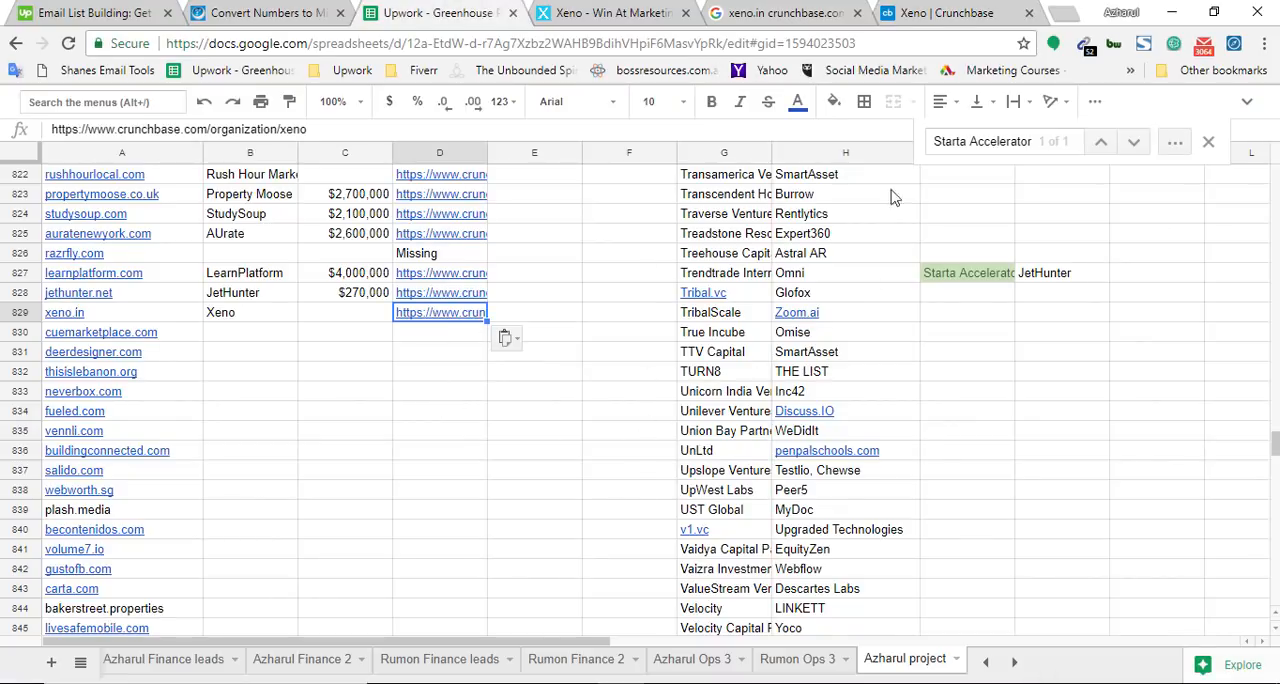
Look through the Xeno Crunchbase profile for listed investors, searching the page for "investors"
key(ctrl+6)
scroll(697, 402, down, 10)
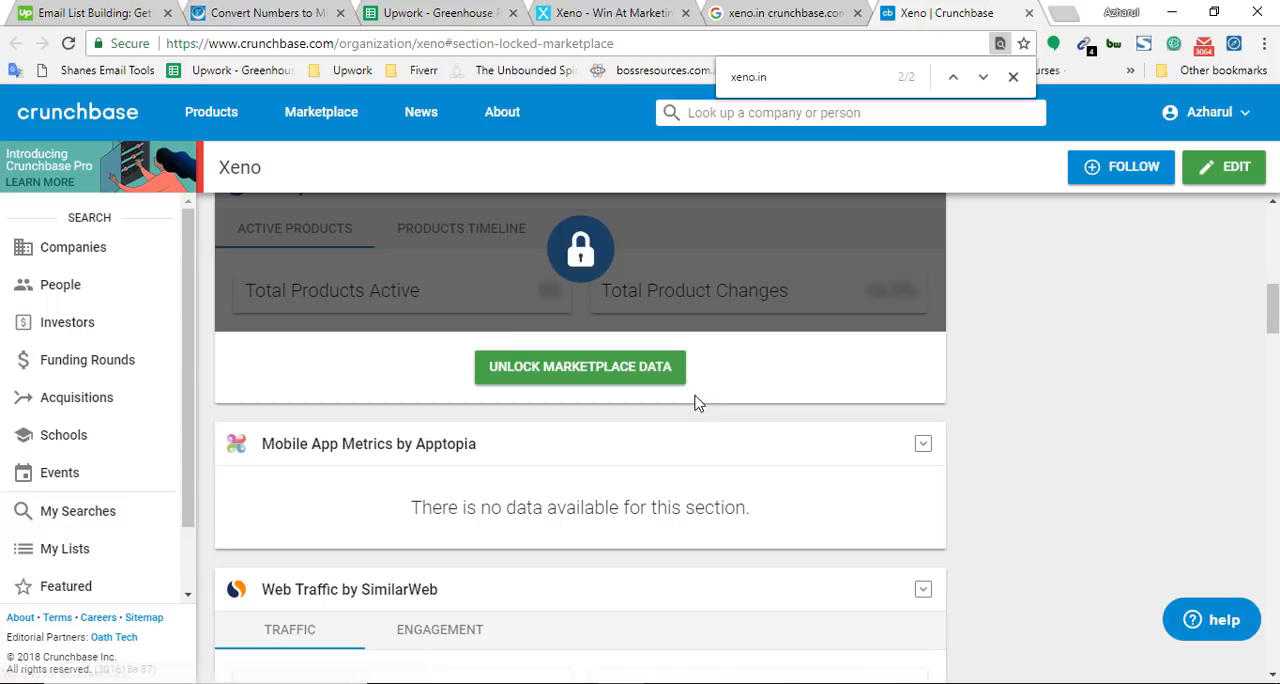
scroll(600, 440, down, 8)
scroll(517, 460, up, 6)
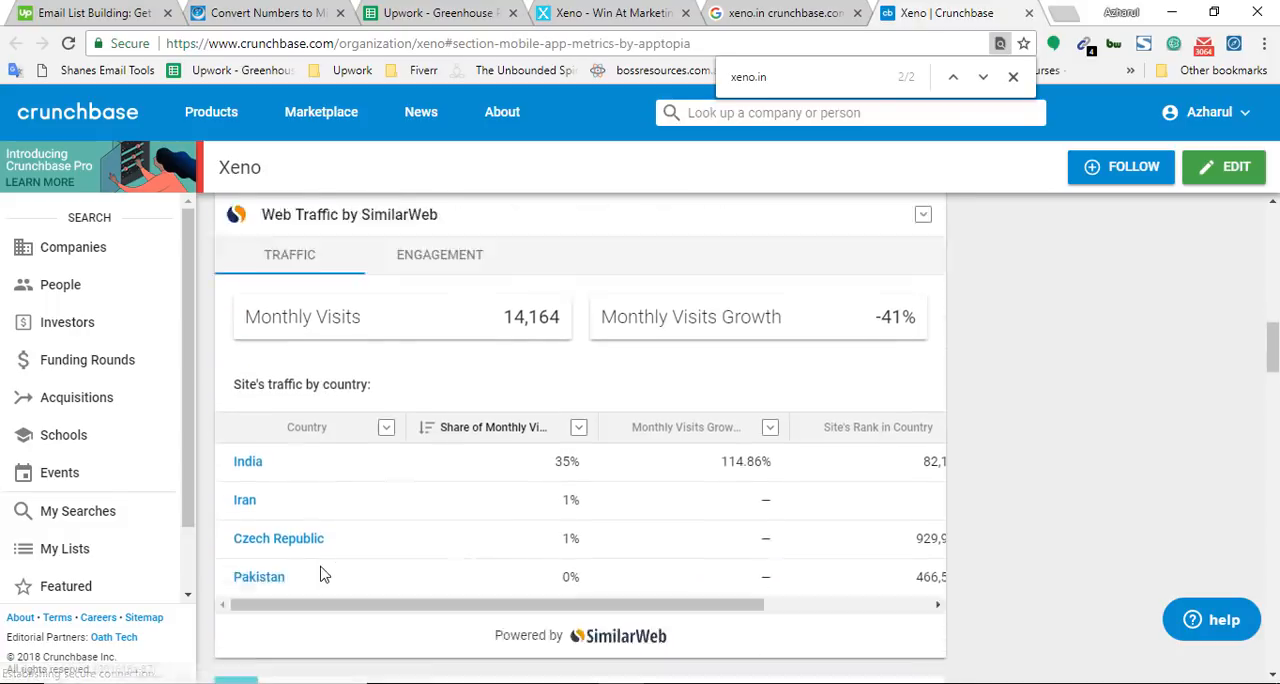
scroll(324, 574, down, 10)
key(ctrl+f)
text(i)
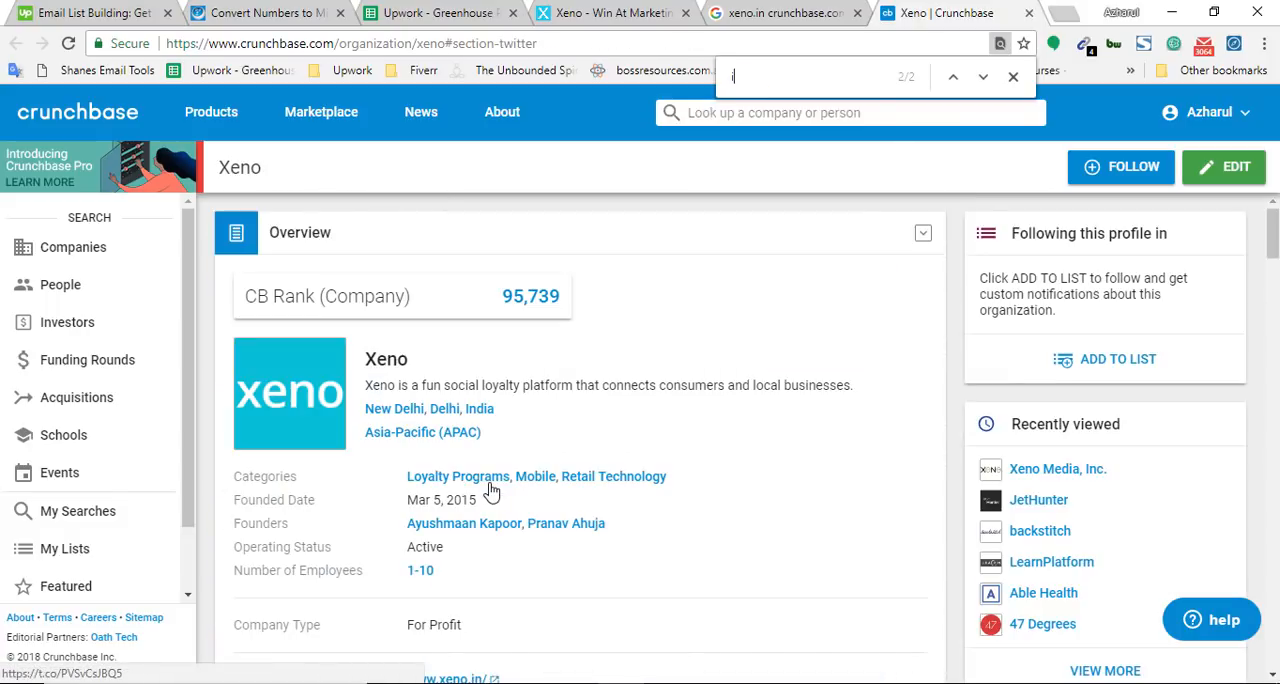
text(nvestors)
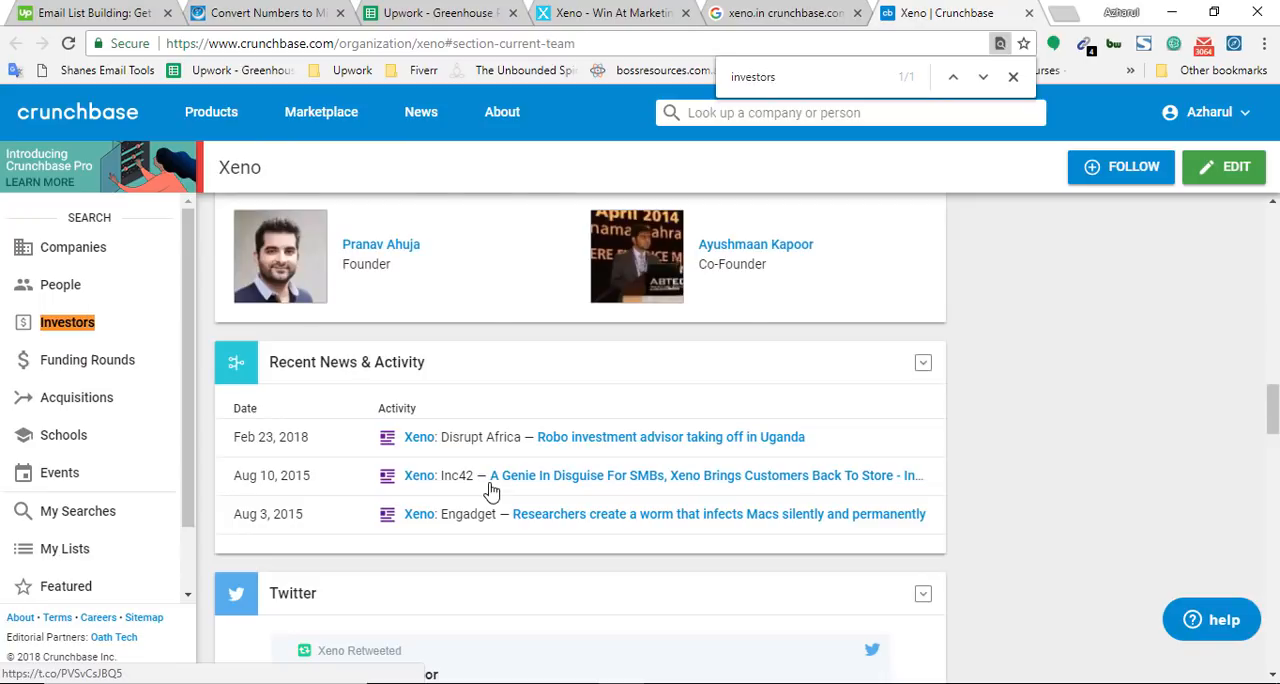
scroll(510, 497, up, 10)
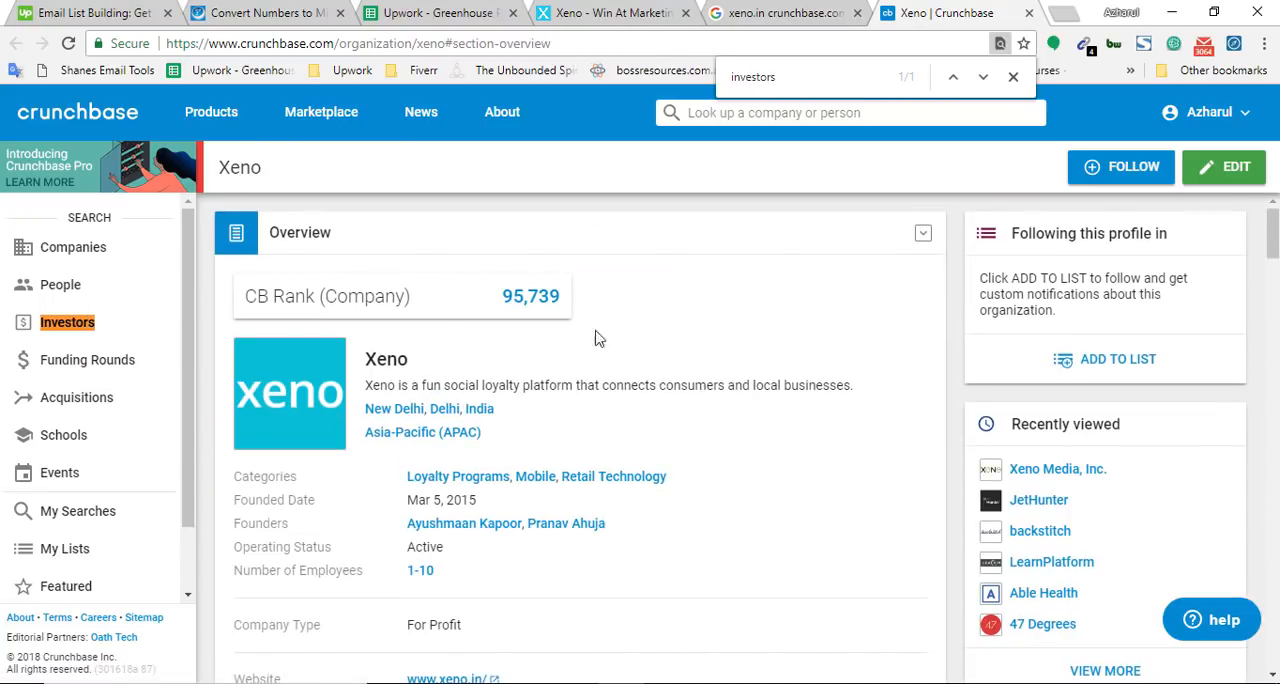
Close the Xeno Crunchbase profile, its Google results and the Xeno website
click(866, 8)
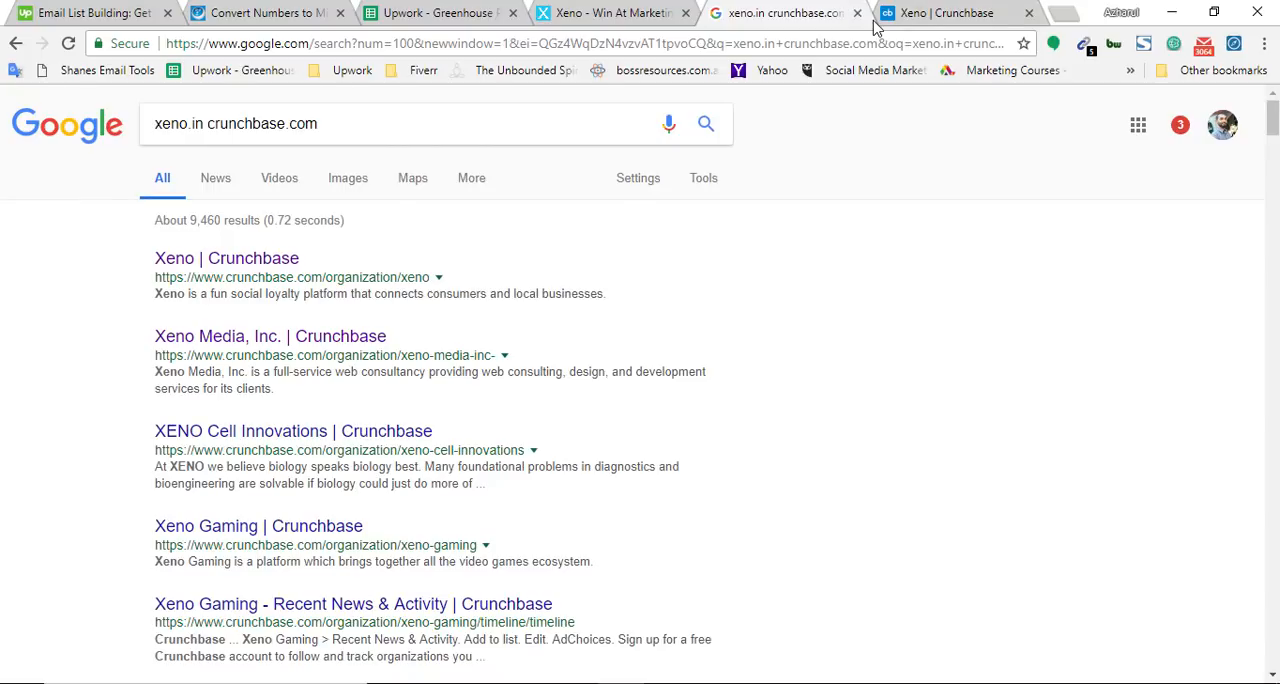
click(858, 14)
click(858, 14)
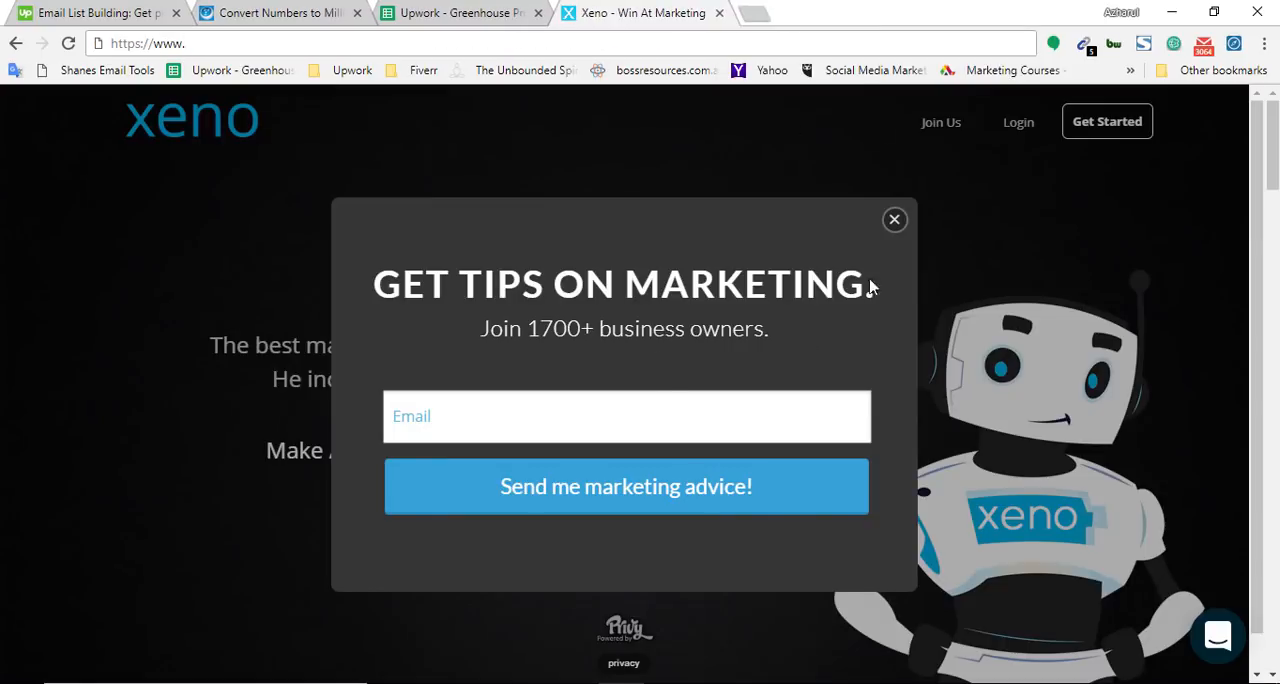
click(720, 13)
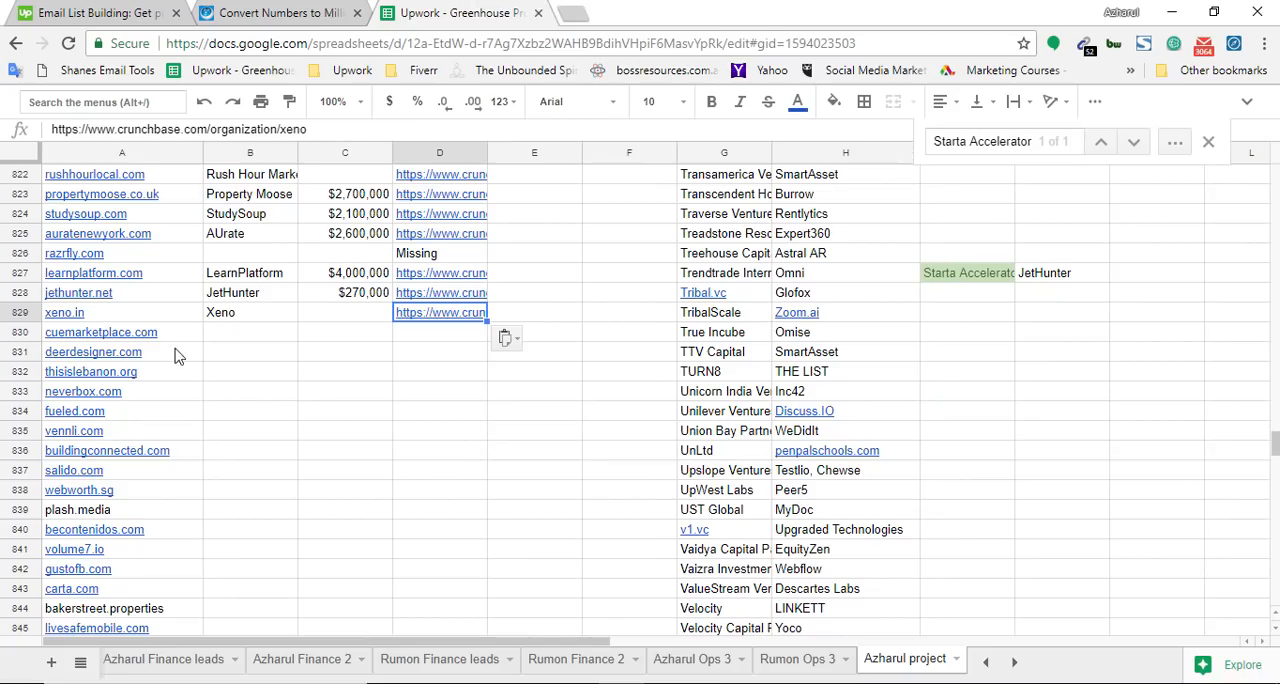
Copy cuemarketplace.com from cell A830, open it in a new browser tab and look over the site's home page
click(150, 332)
click(572, 12)
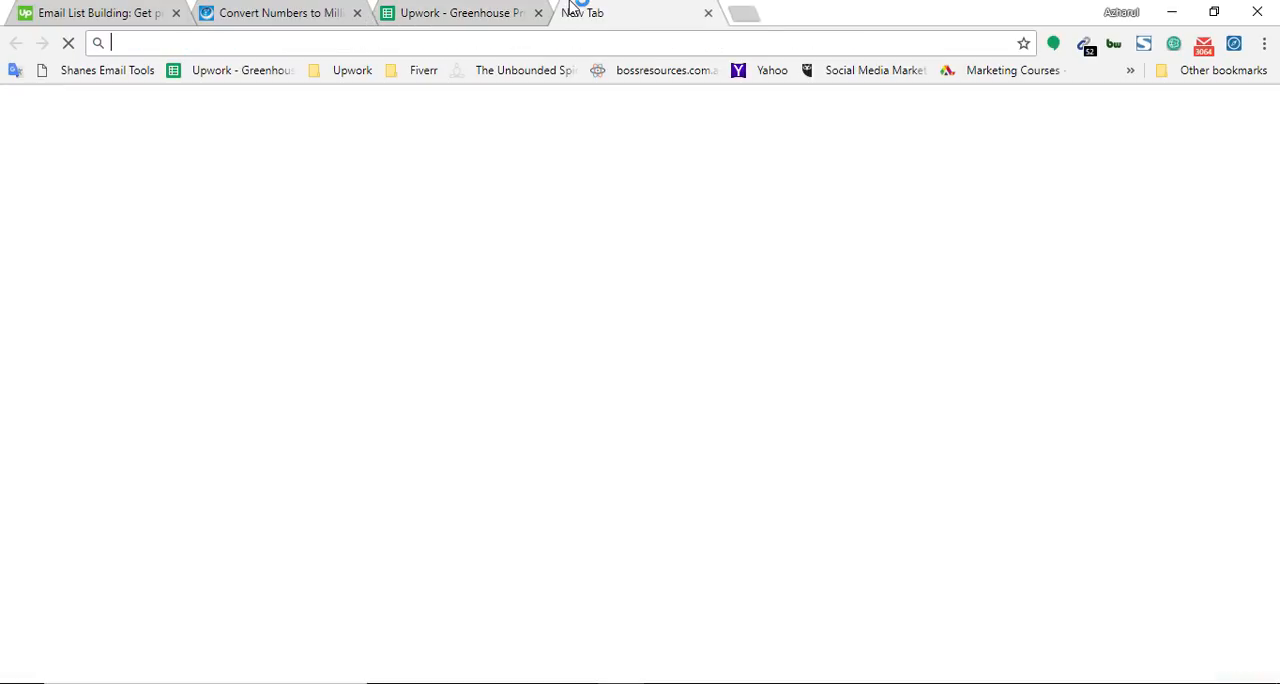
text(cuemarketplace.com)
key(Return)
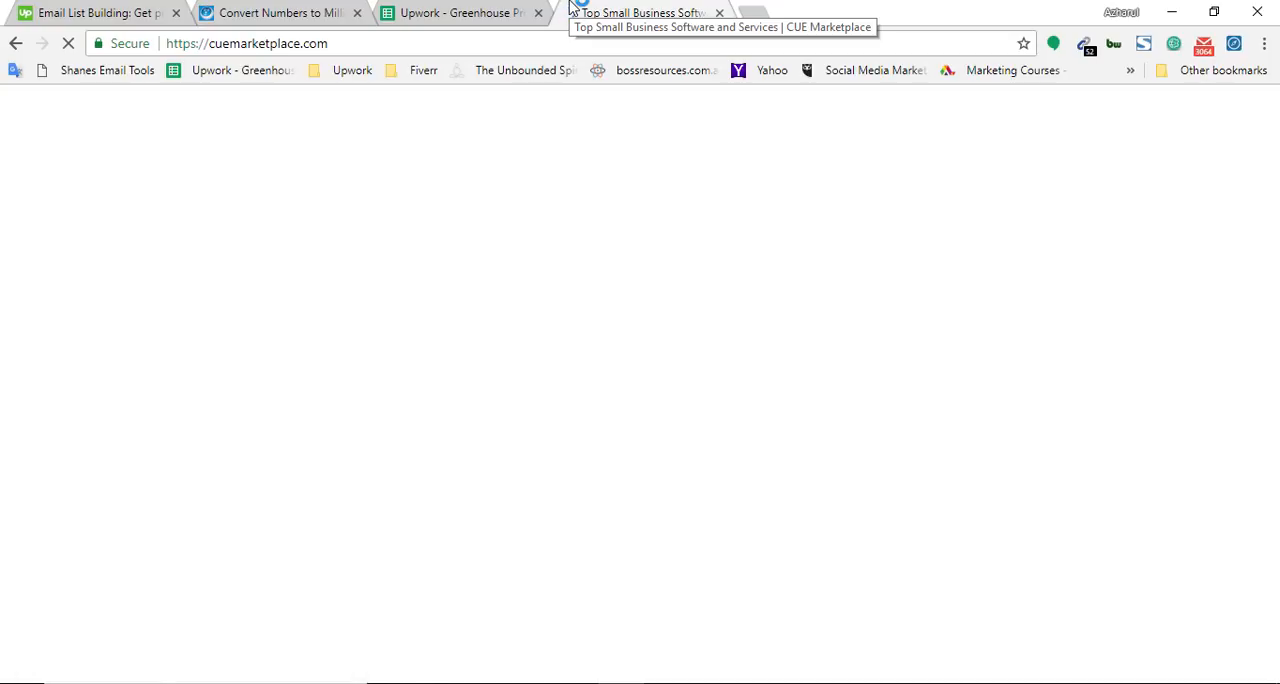
scroll(3, 420, down, 1)
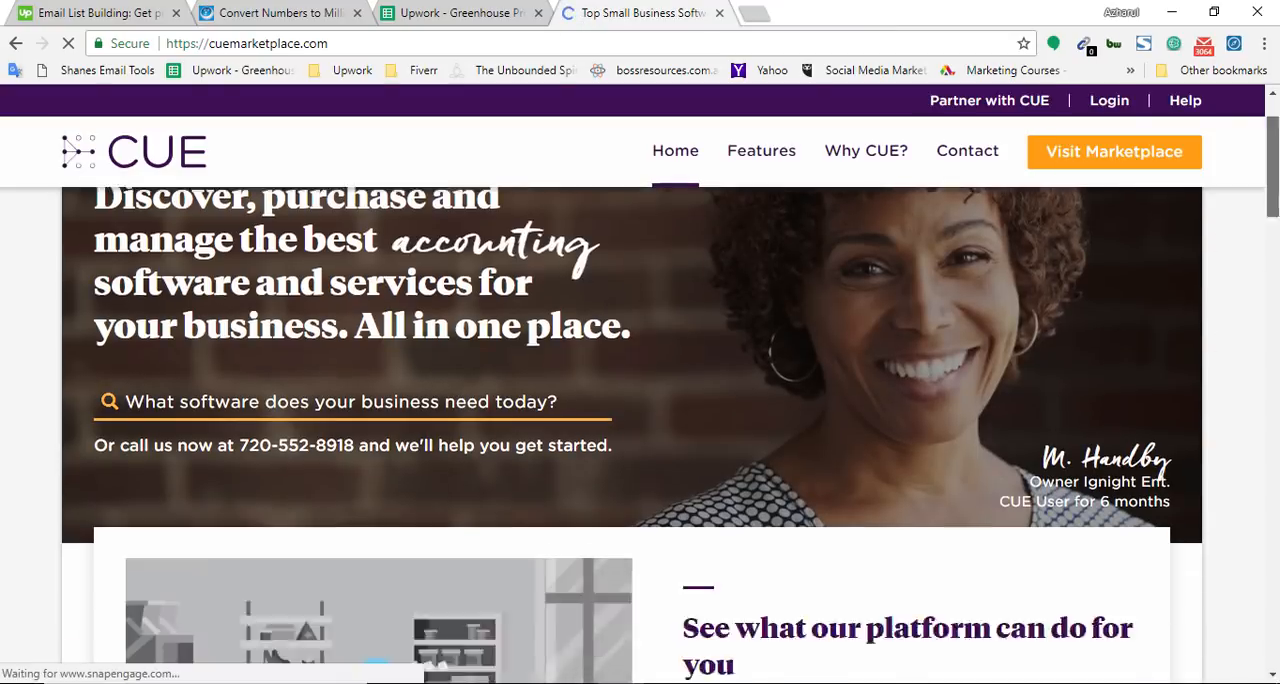
scroll(640, 430, up, 1)
Take the domain from the CUE site's address and search Google for "cuemarketplace.com crunchbase.com" in a new tab
double_click(290, 43)
key(ctrl+x)
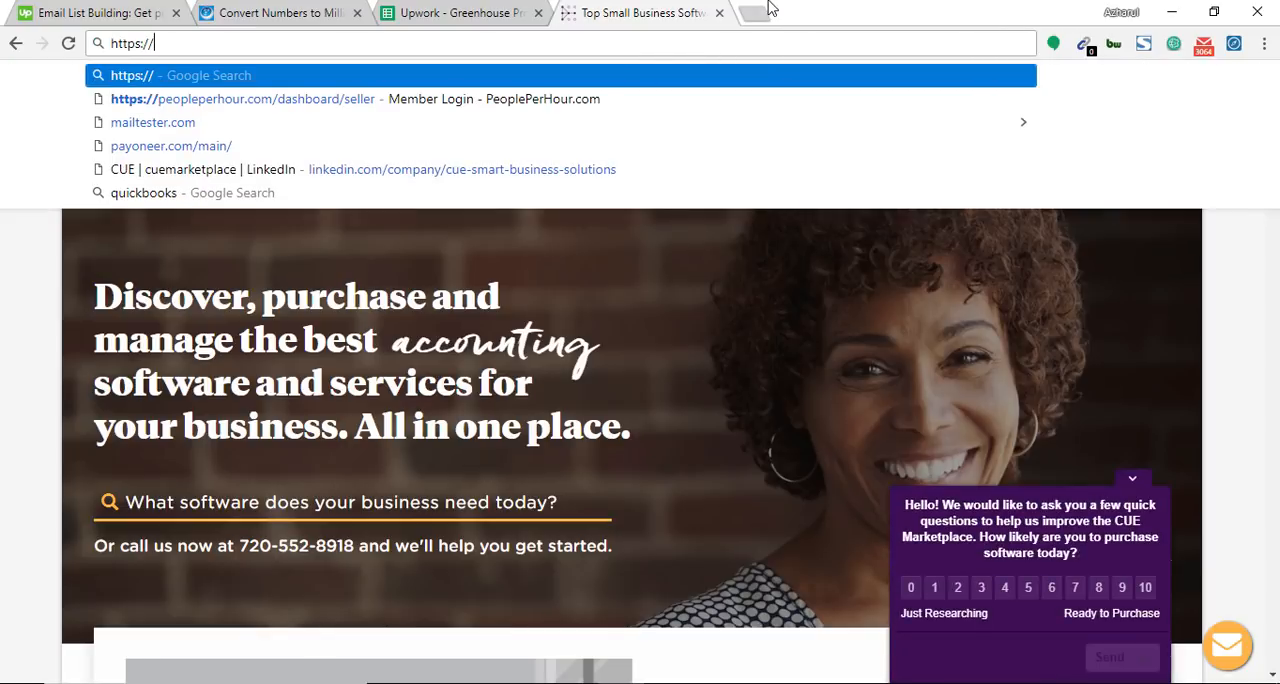
click(770, 8)
key(ctrl+v)
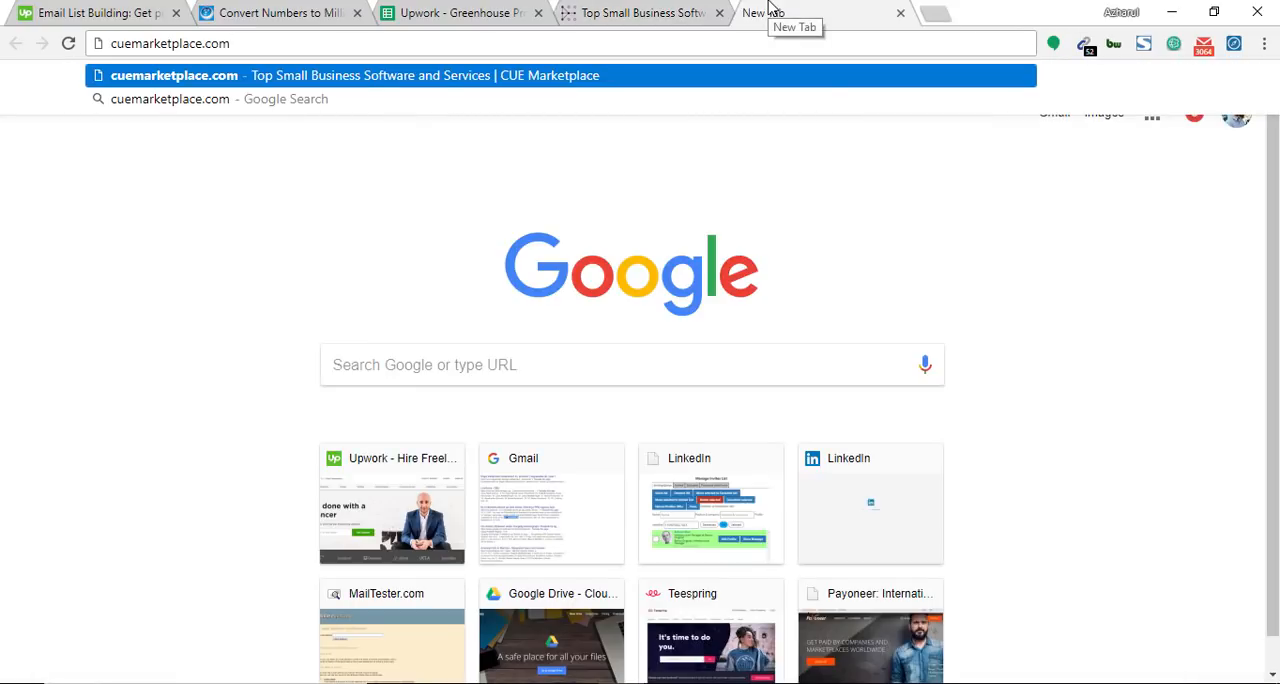
text(crunch)
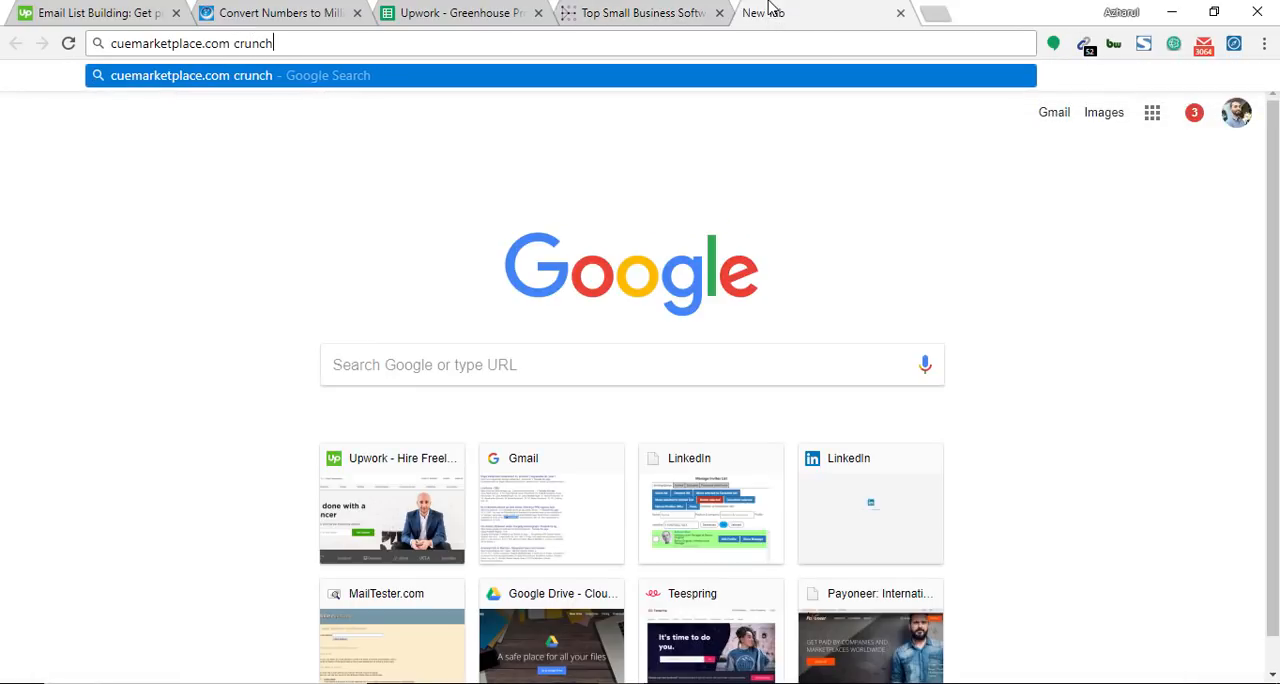
text(base.com)
key(Return)
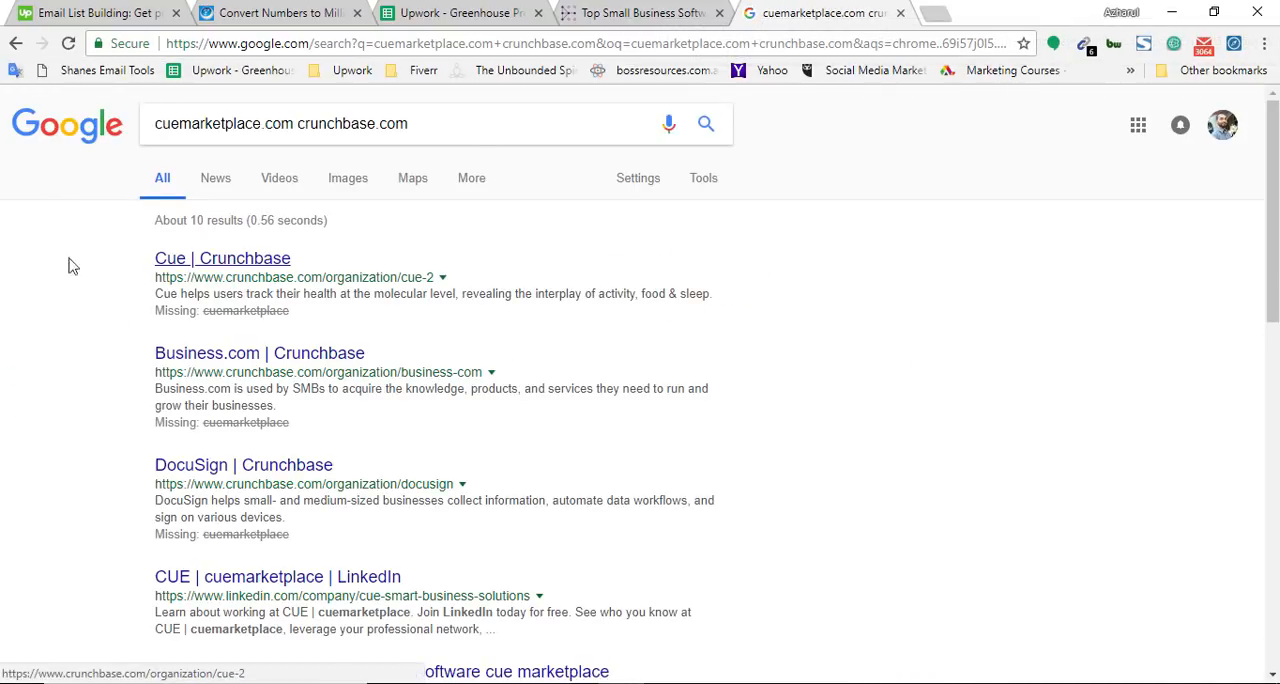
Open the Cue Crunchbase profile from the results and check it for the domain cuemarketplace.com
middle_click(213, 259)
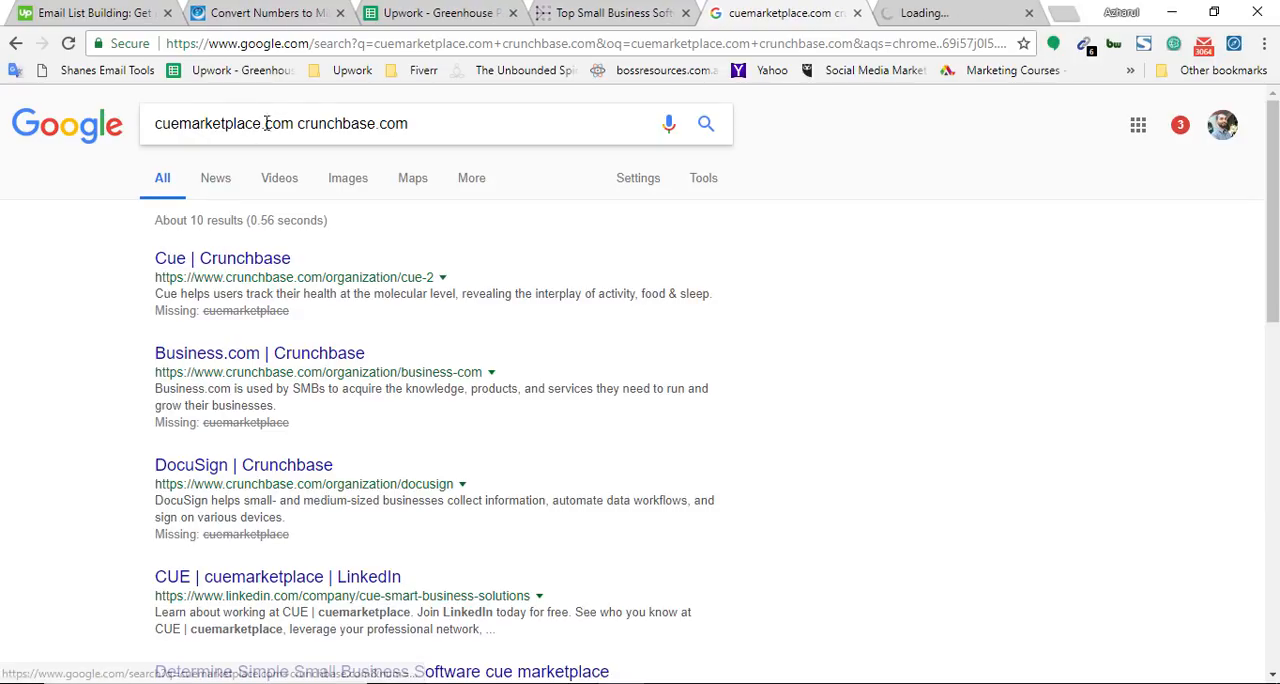
drag(296, 123, 152, 124)
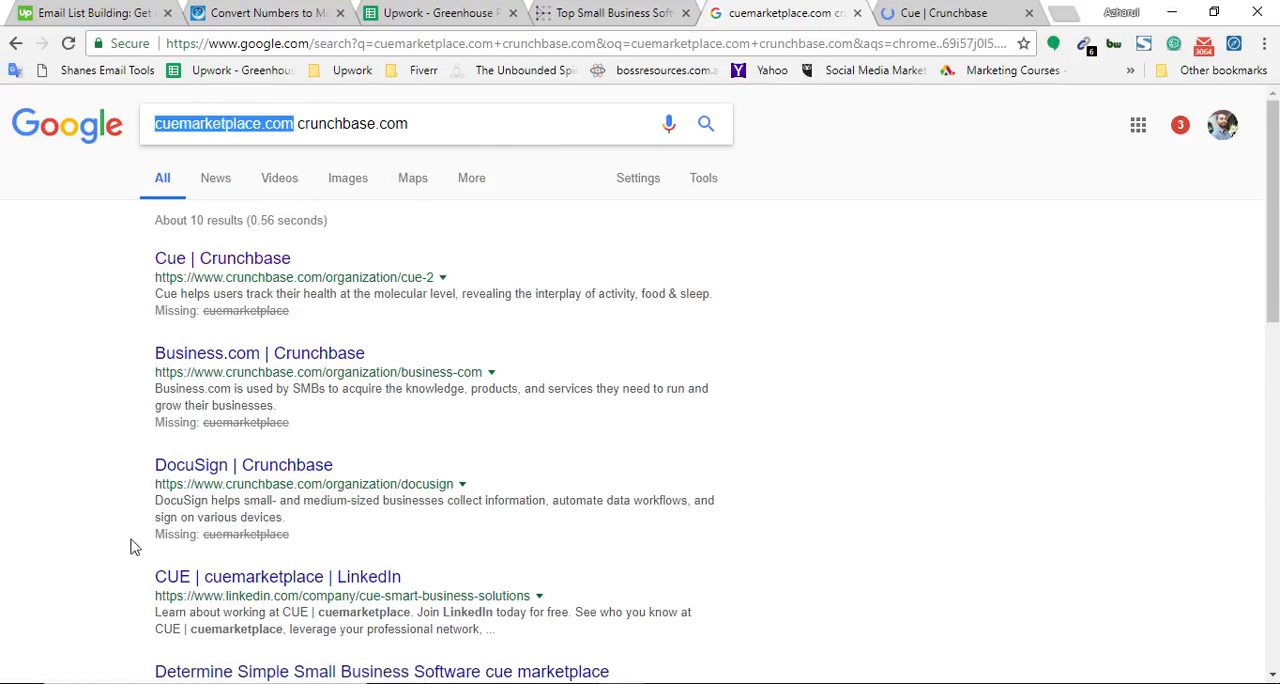
scroll(85, 543, down, 2)
click(880, 13)
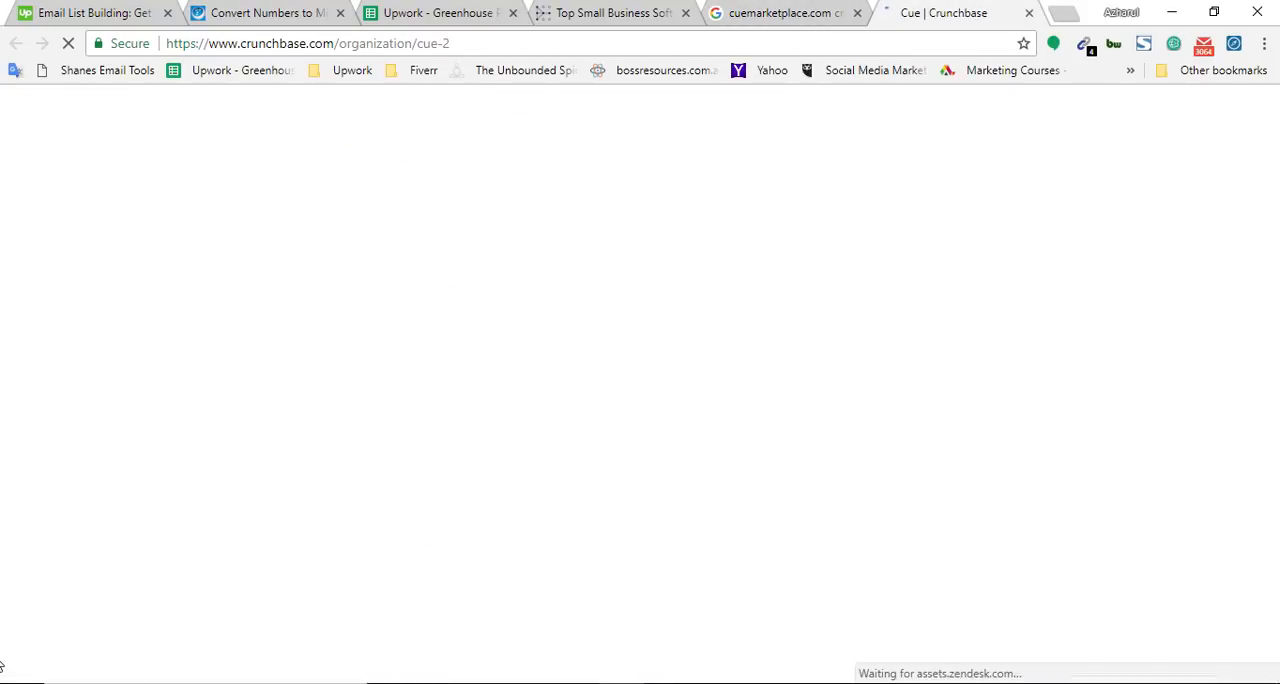
key(ctrl+f)
key(ctrl+v)
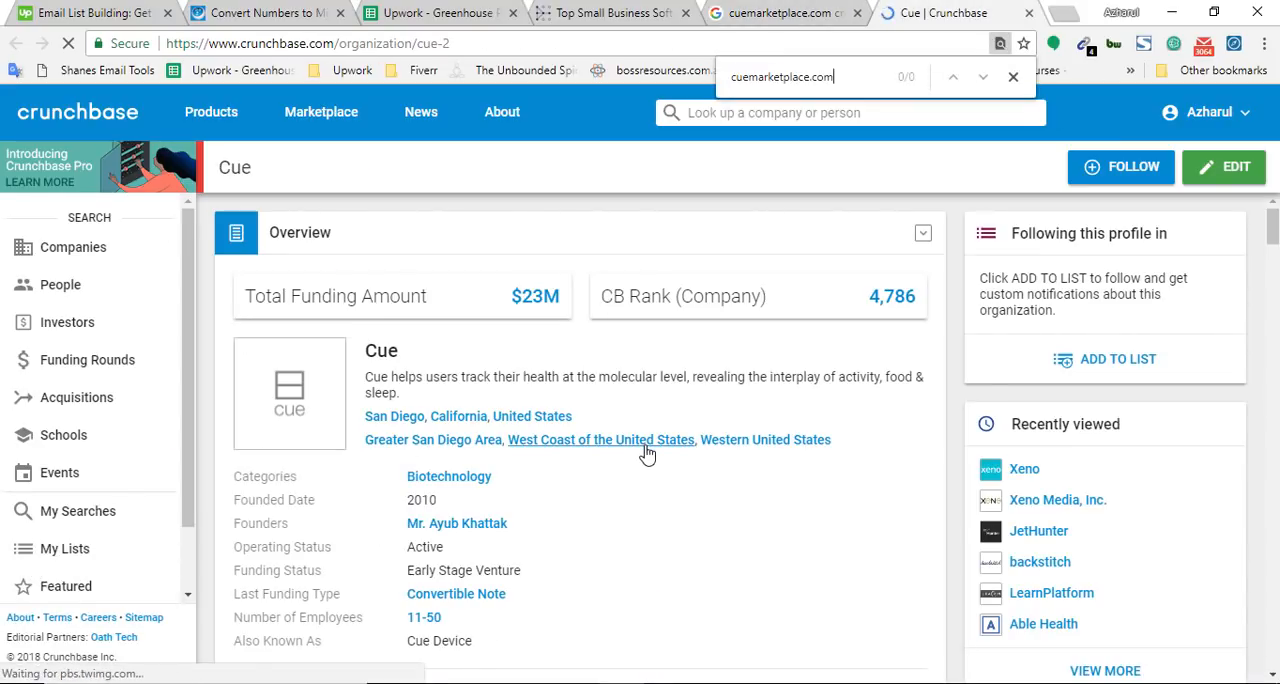
scroll(405, 505, down, 4)
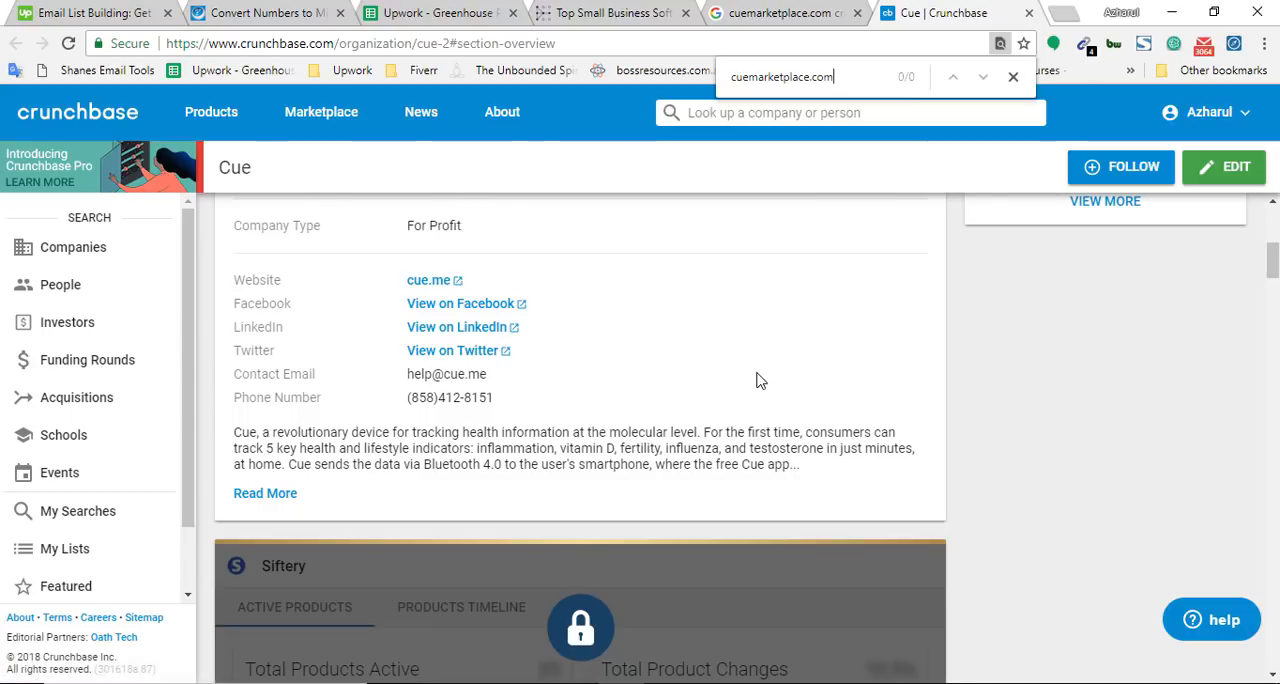
scroll(770, 350, up, 5)
Review the cuemarketplace.com Google results again for another matching Crunchbase profile
click(743, 12)
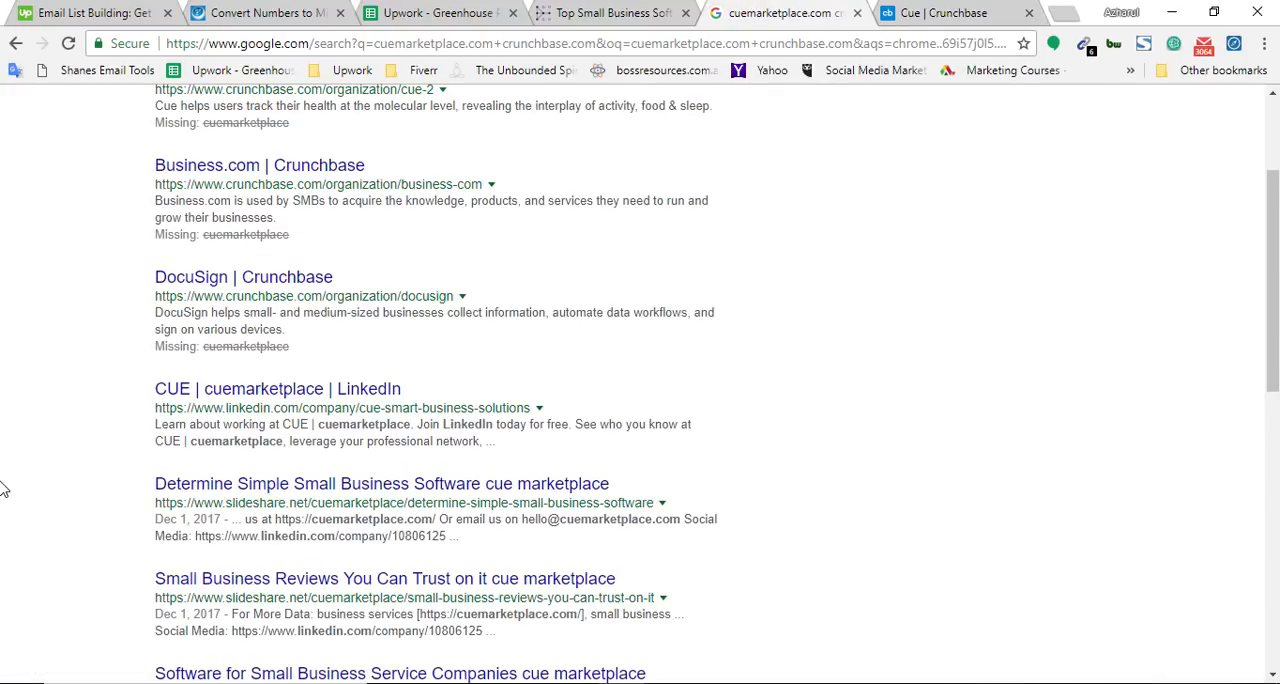
scroll(3, 476, up, 2)
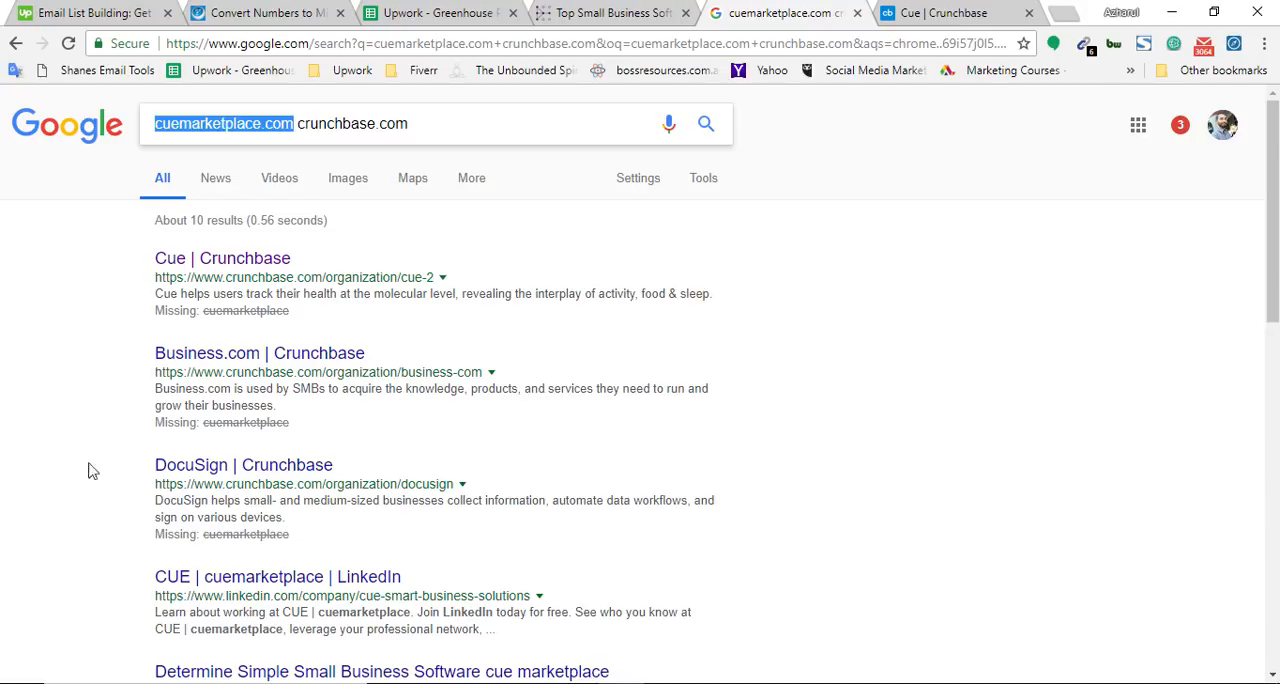
scroll(88, 467, down, 2)
Mark cuemarketplace.com as Missing in cell D830 of the spreadsheet by copying the entry from D826
click(432, 8)
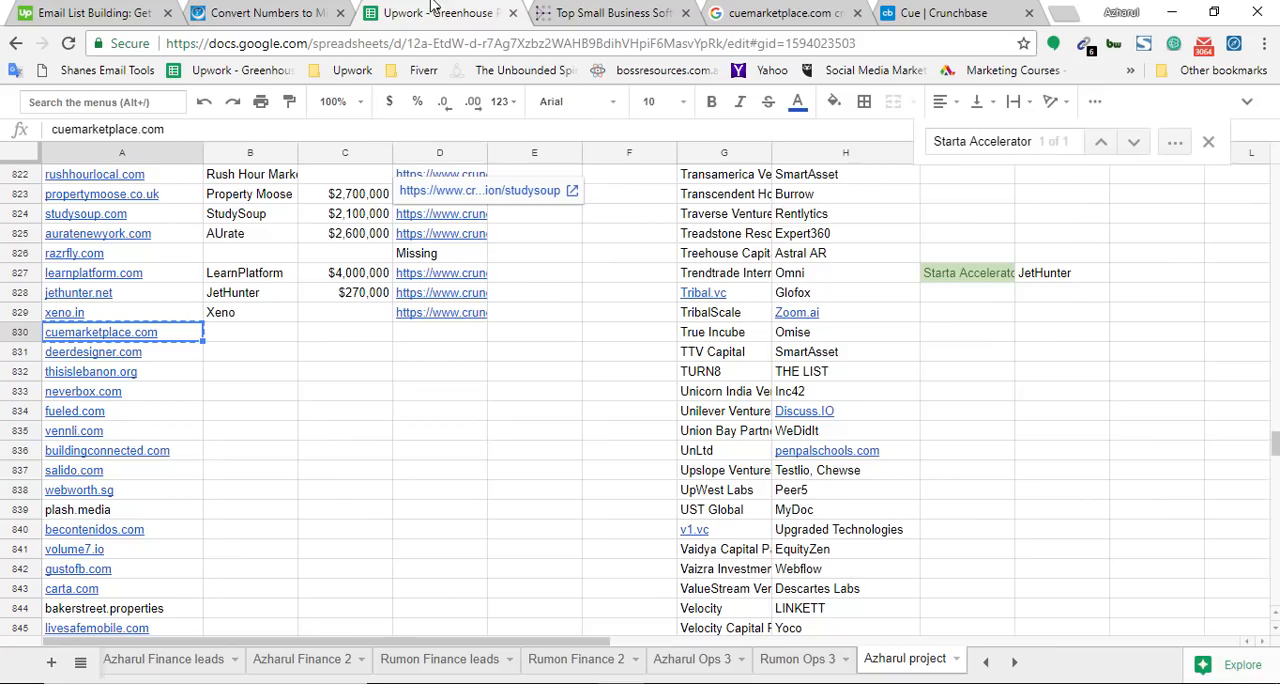
click(452, 336)
click(432, 260)
key(ctrl+c)
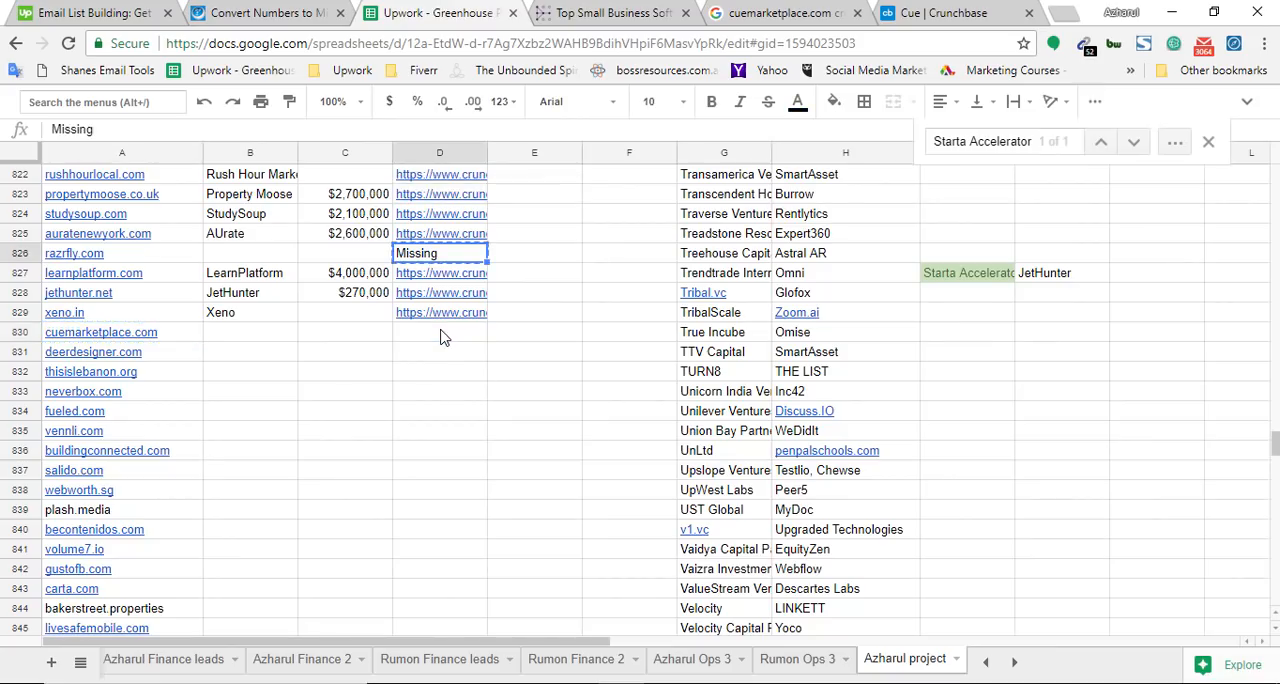
click(443, 334)
key(ctrl+v)
key(Down)
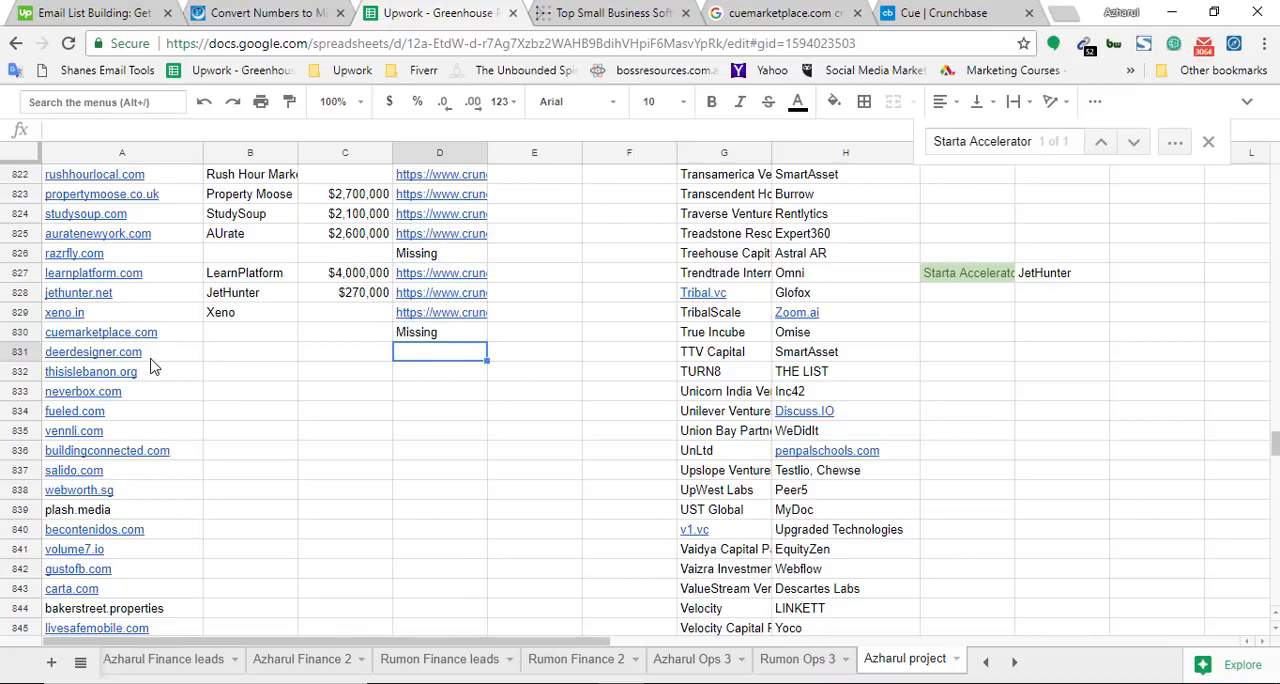
Copy deerdesigner.com from cell A831 and load it in the tab showing the CUE website
click(152, 352)
click(618, 10)
click(620, 34)
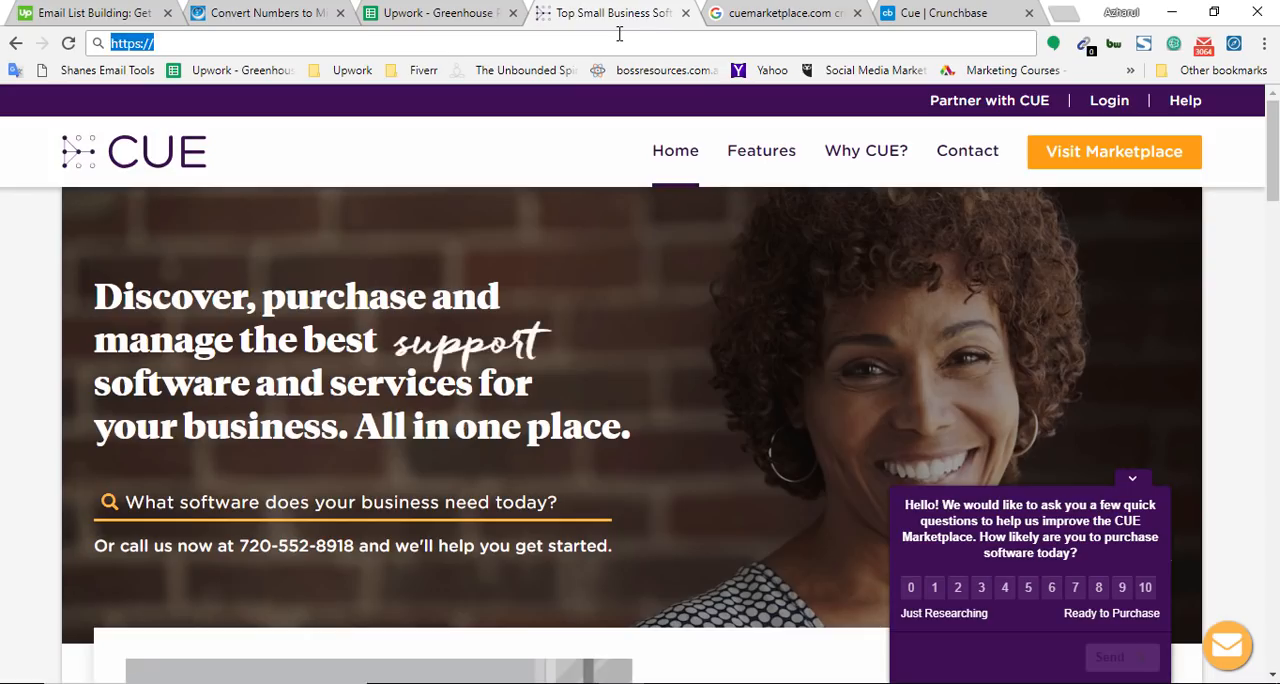
key(ctrl+v)
key(Return)
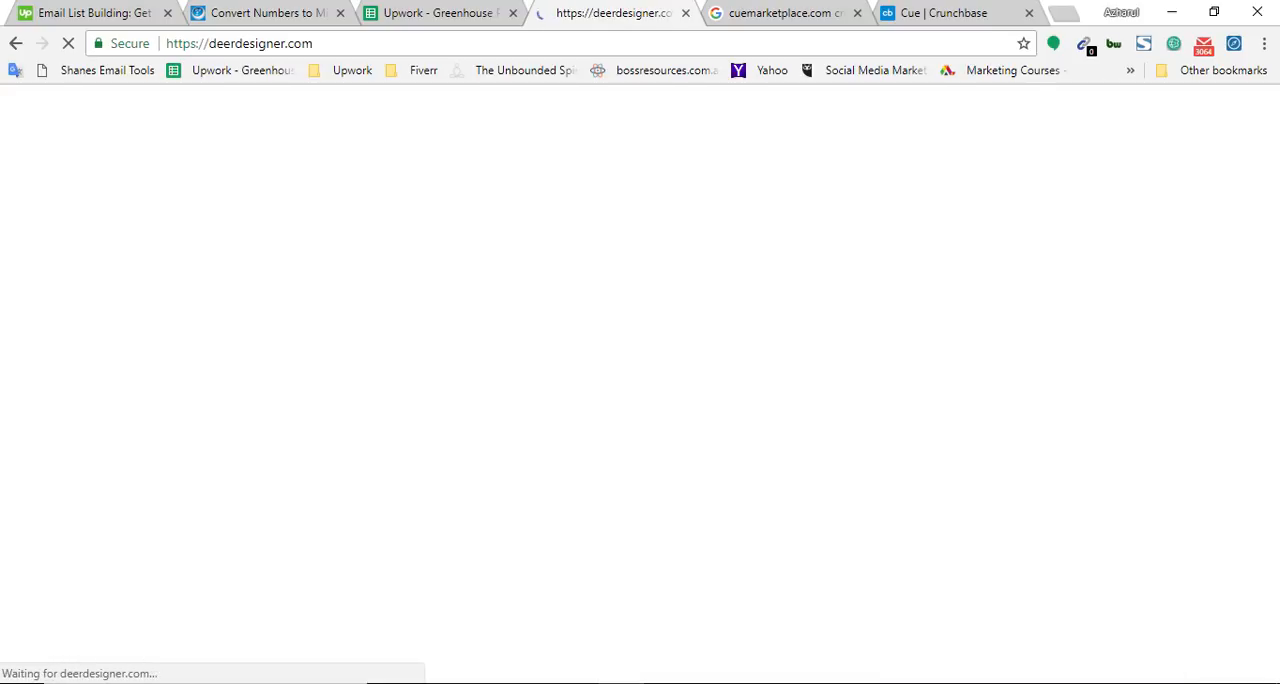
Close the cuemarketplace.com Google results and the Cue Crunchbase profile
click(828, 22)
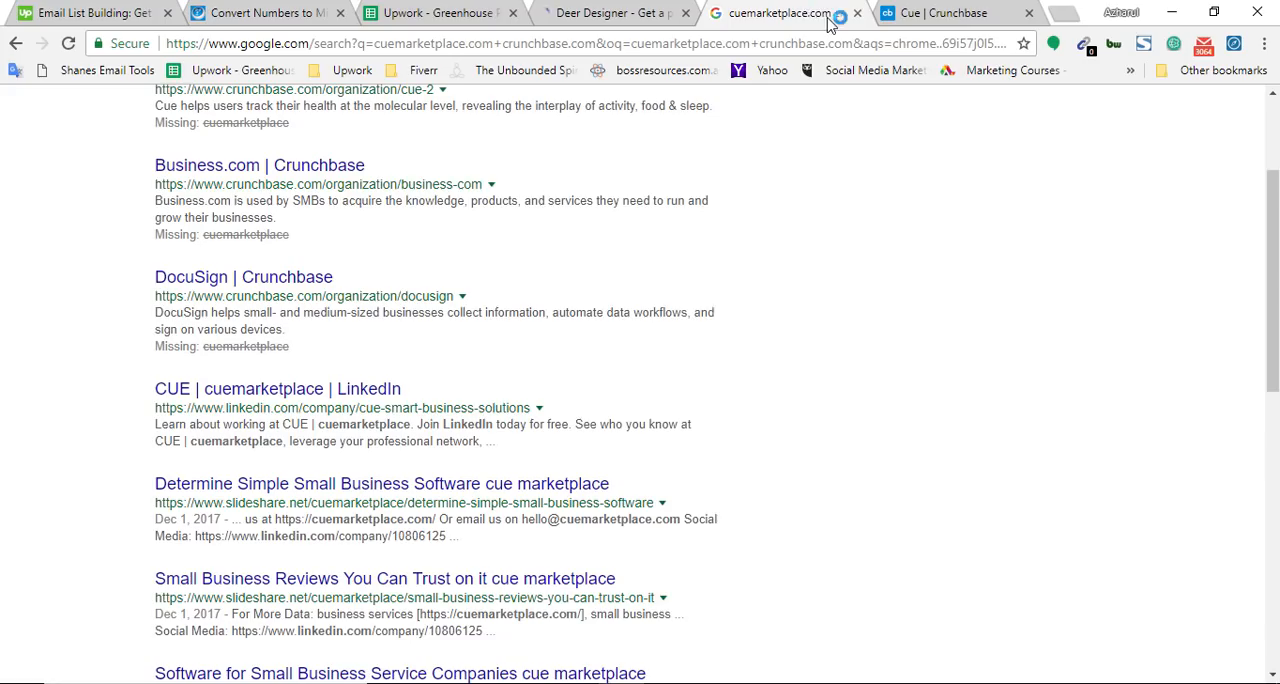
click(857, 14)
click(857, 14)
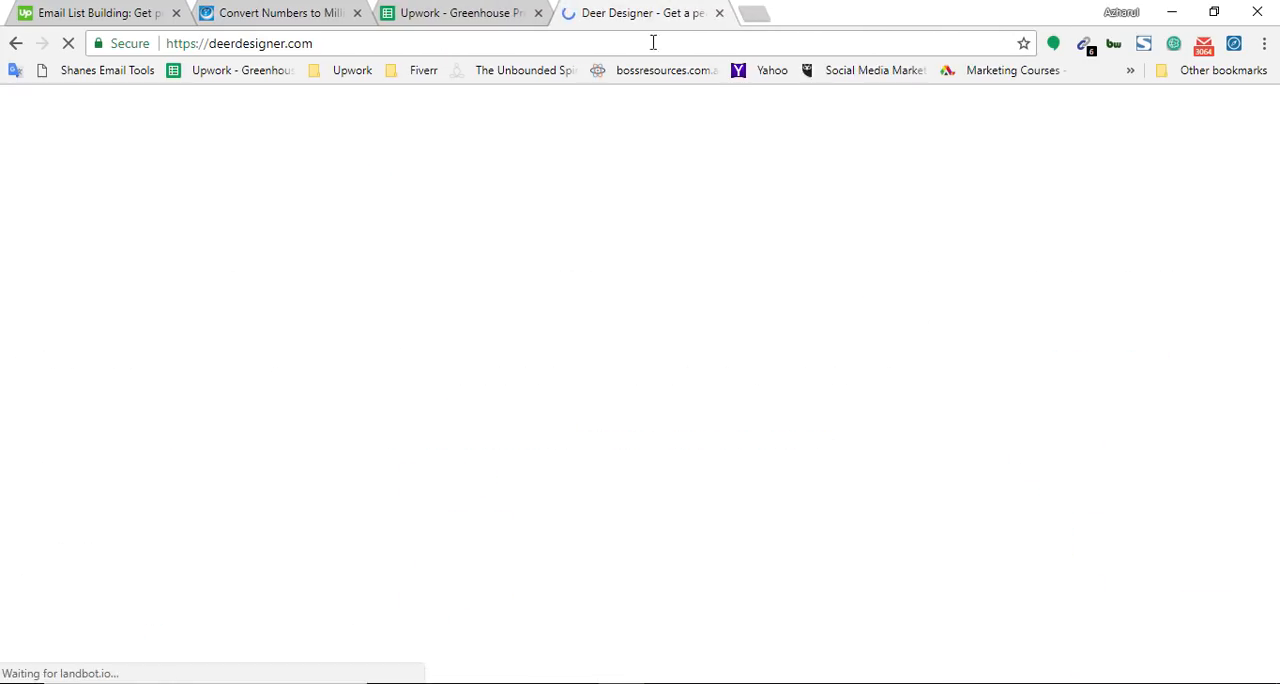
Clear the domain from the Deer Designer page's address and search Google for "deerdesigner.com crunchbase.com" in a new tab
double_click(255, 43)
key(ctrl+c)
key(BackSpace)
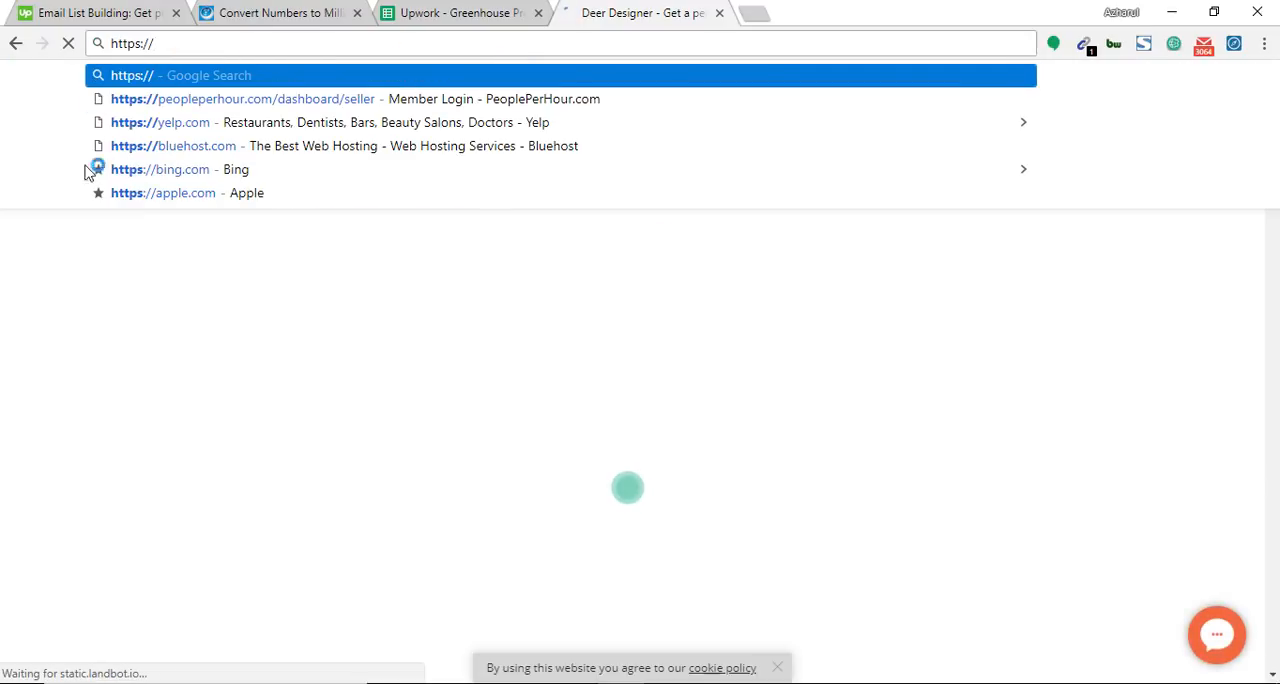
click(763, 8)
click(763, 8)
key(ctrl+v)
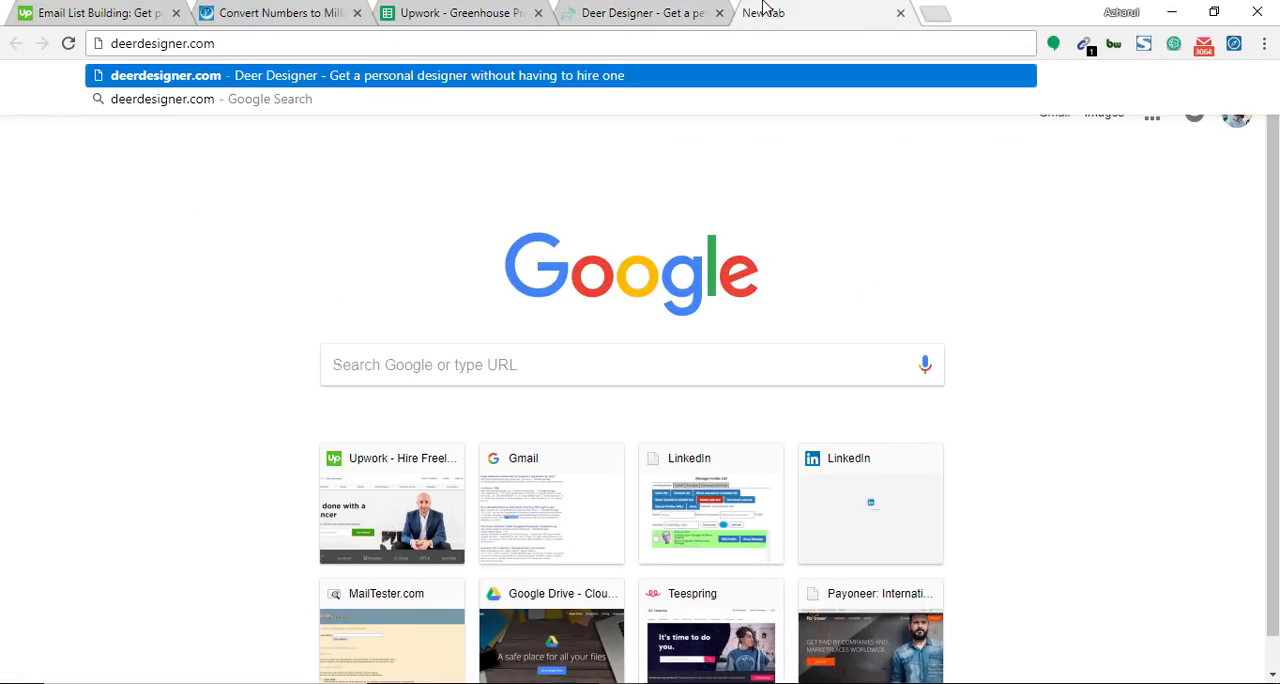
text(crunchbas)
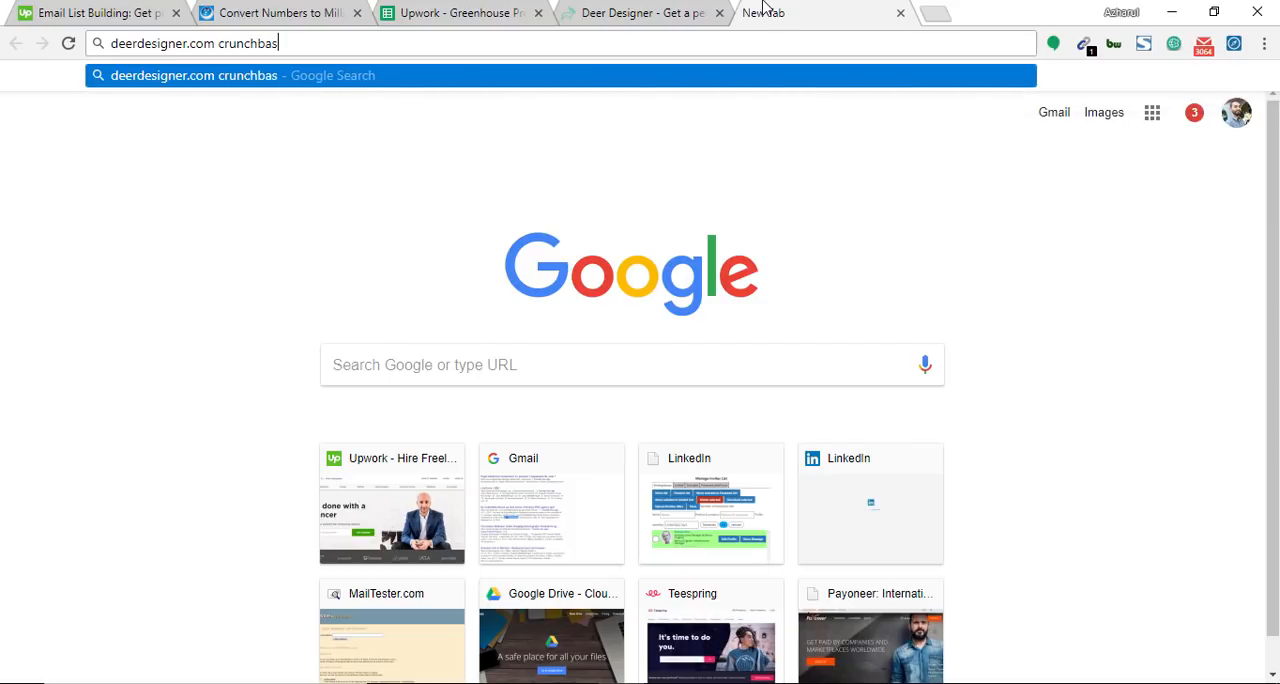
text(e.com)
key(Return)
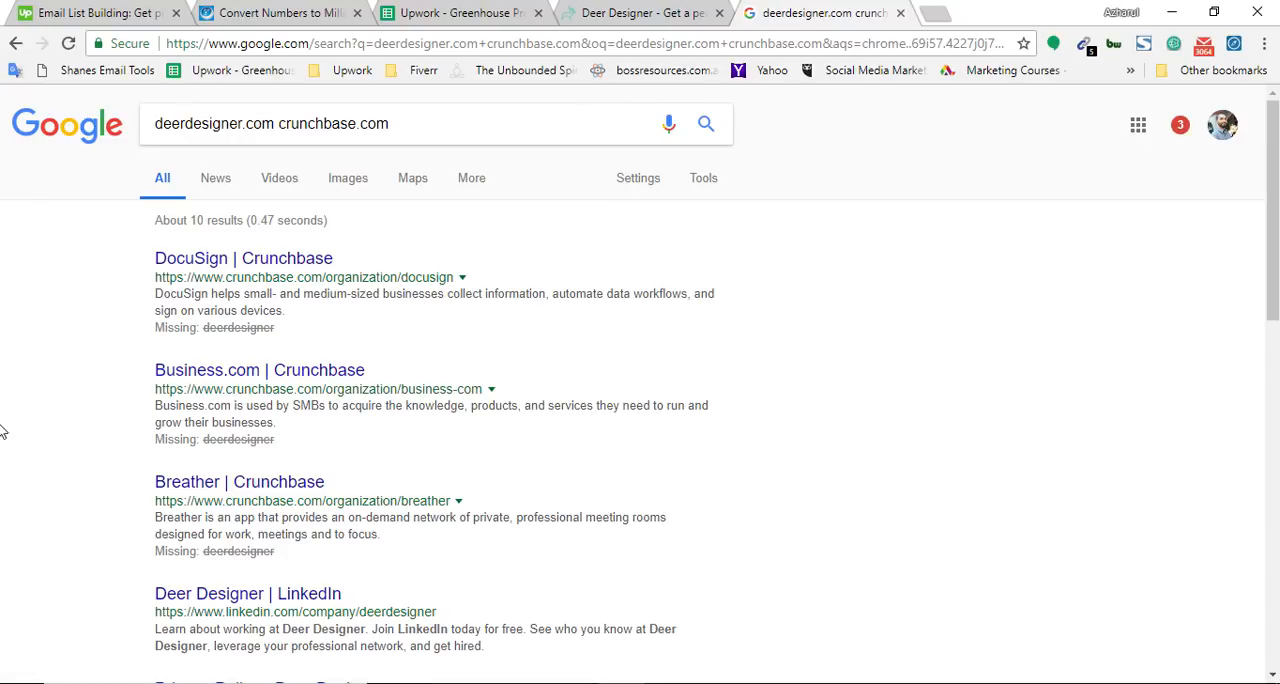
Repeat the Google search with the whole query in quotation marks: "deerdesigner.com crunchbase.com"
click(384, 123)
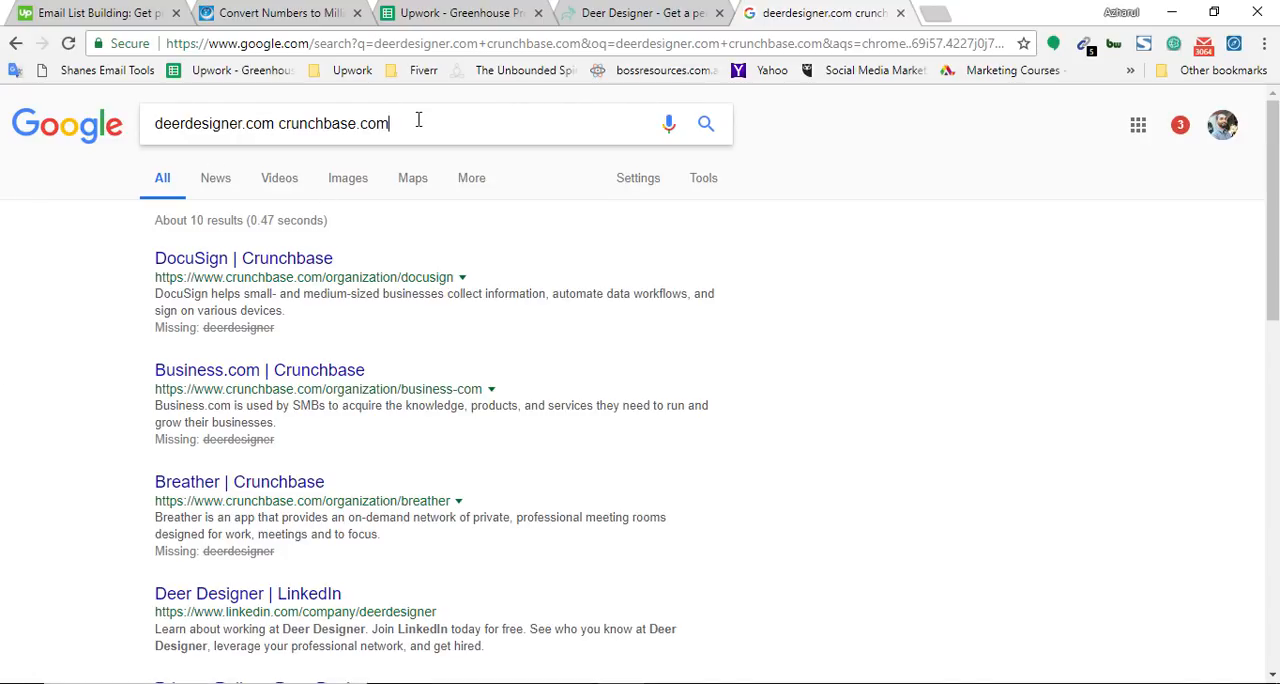
text(")
key(Home)
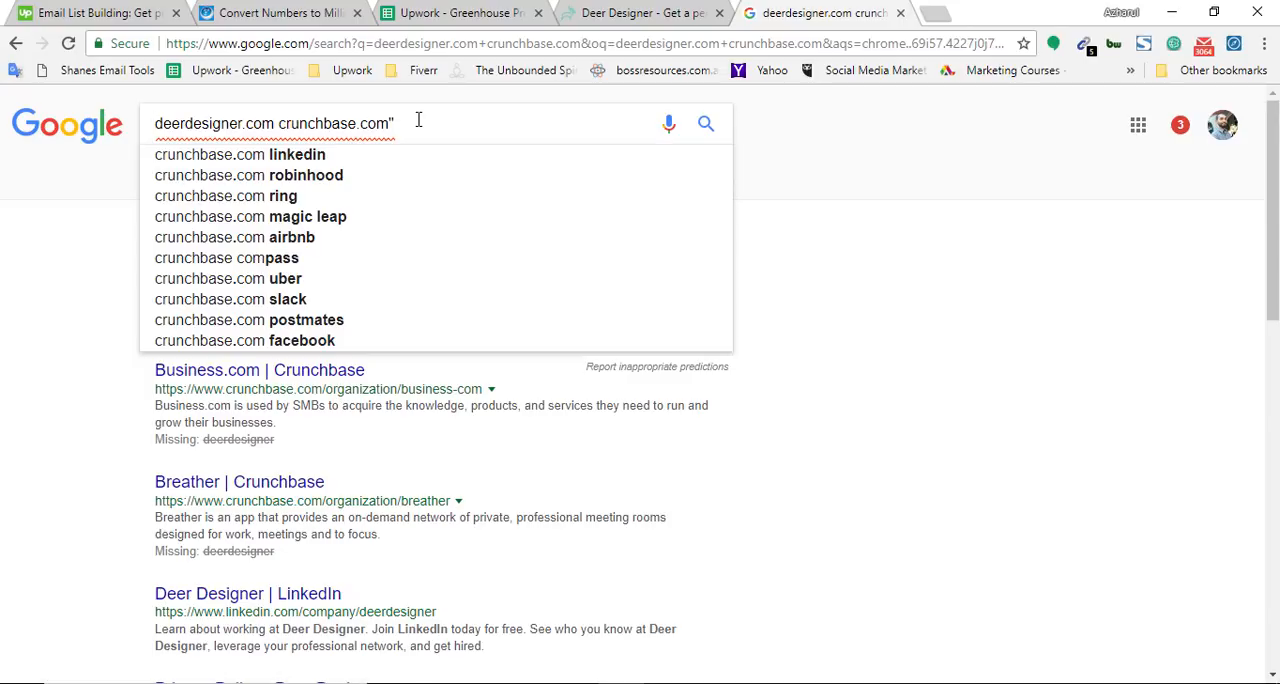
text(")
key(Return)
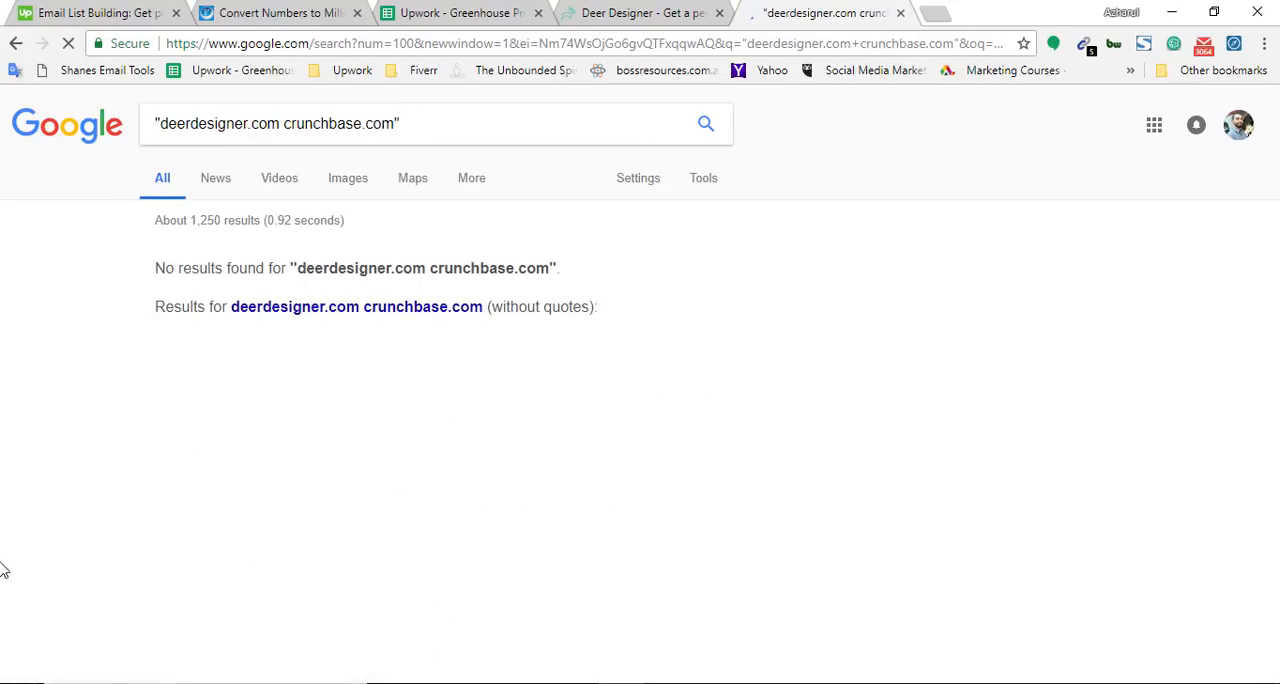
Open the DocuSign Crunchbase result in a new tab and search that page for deerdesigner.com
ctrl+click(177, 342)
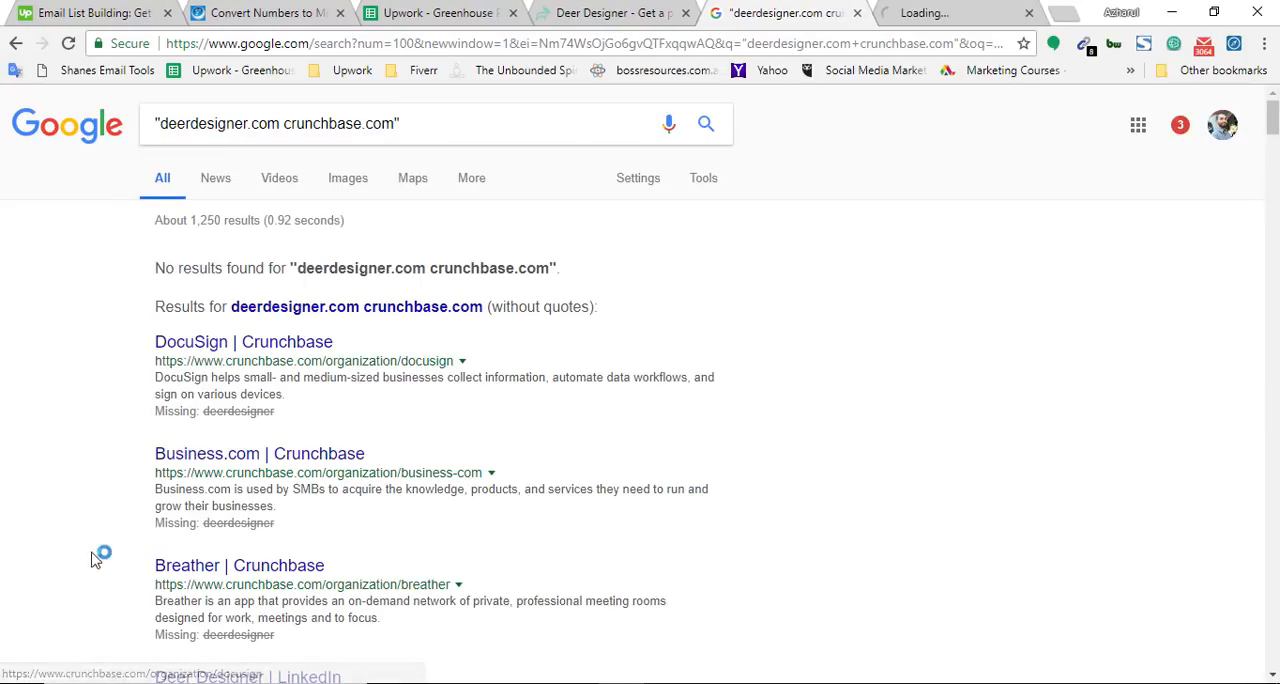
scroll(50, 530, down, 3)
scroll(663, 300, up, 3)
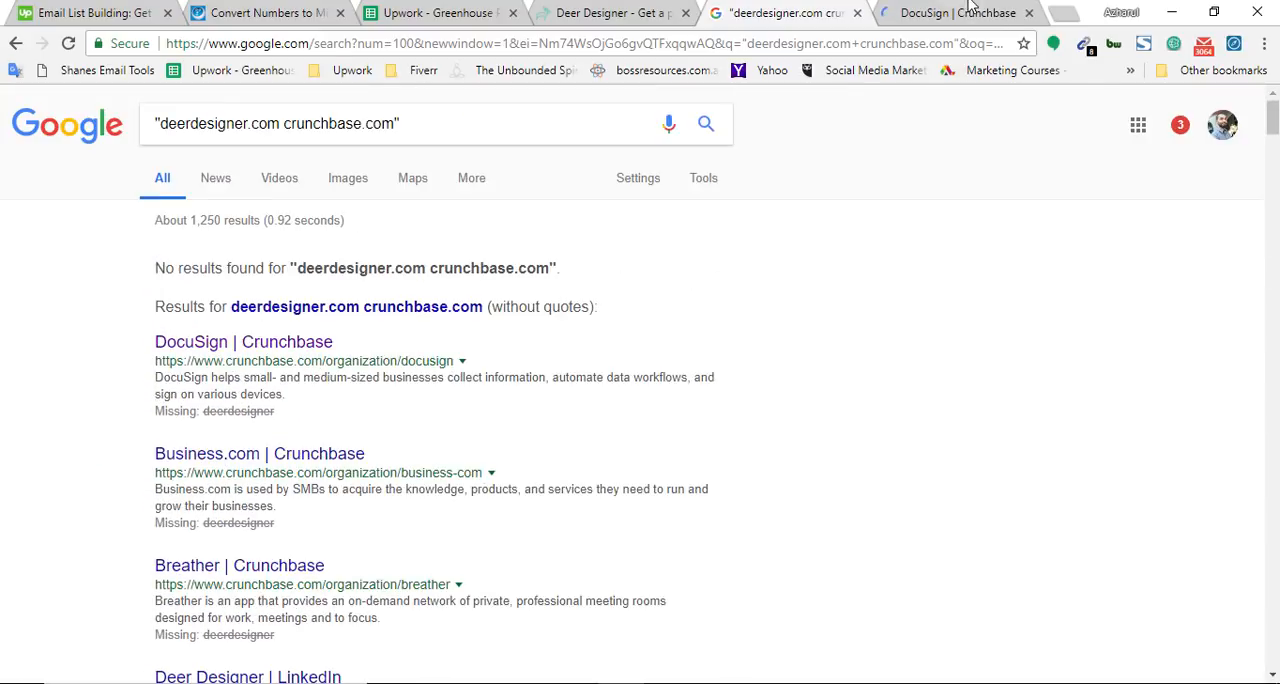
click(968, 8)
key(ctrl+f)
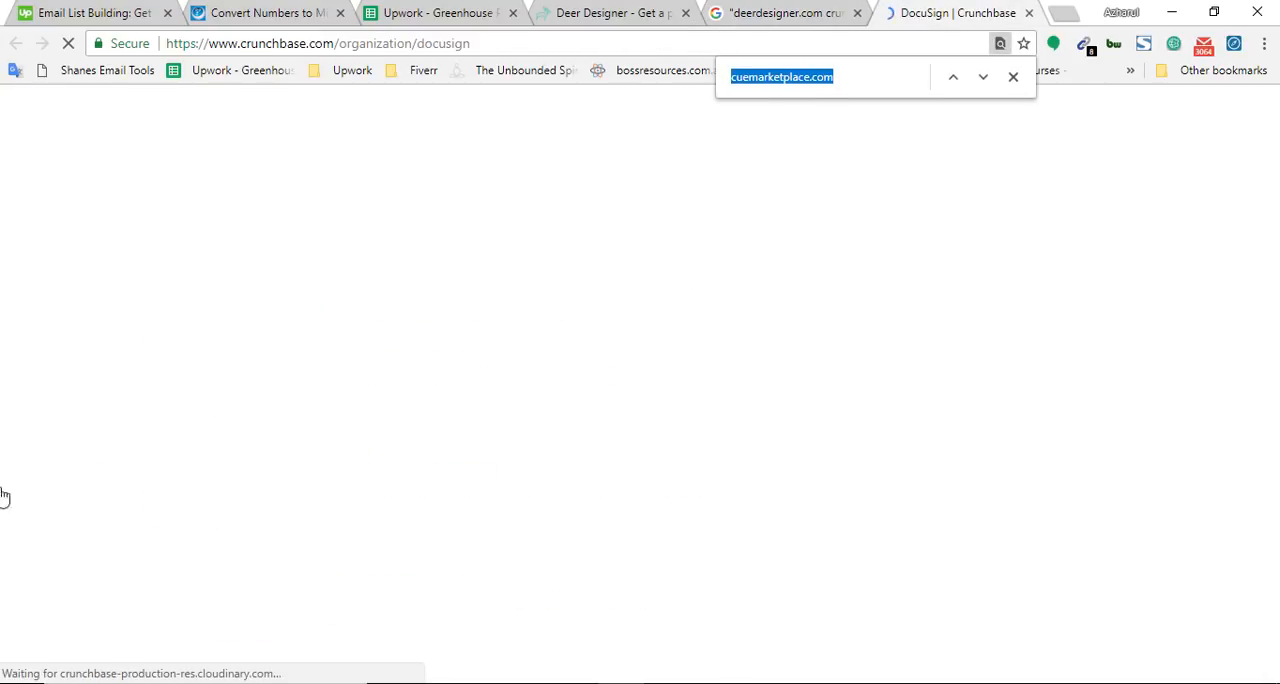
key(ctrl+v)
Mark deerdesigner.com as Missing in cell D831 of the spreadsheet
click(766, 10)
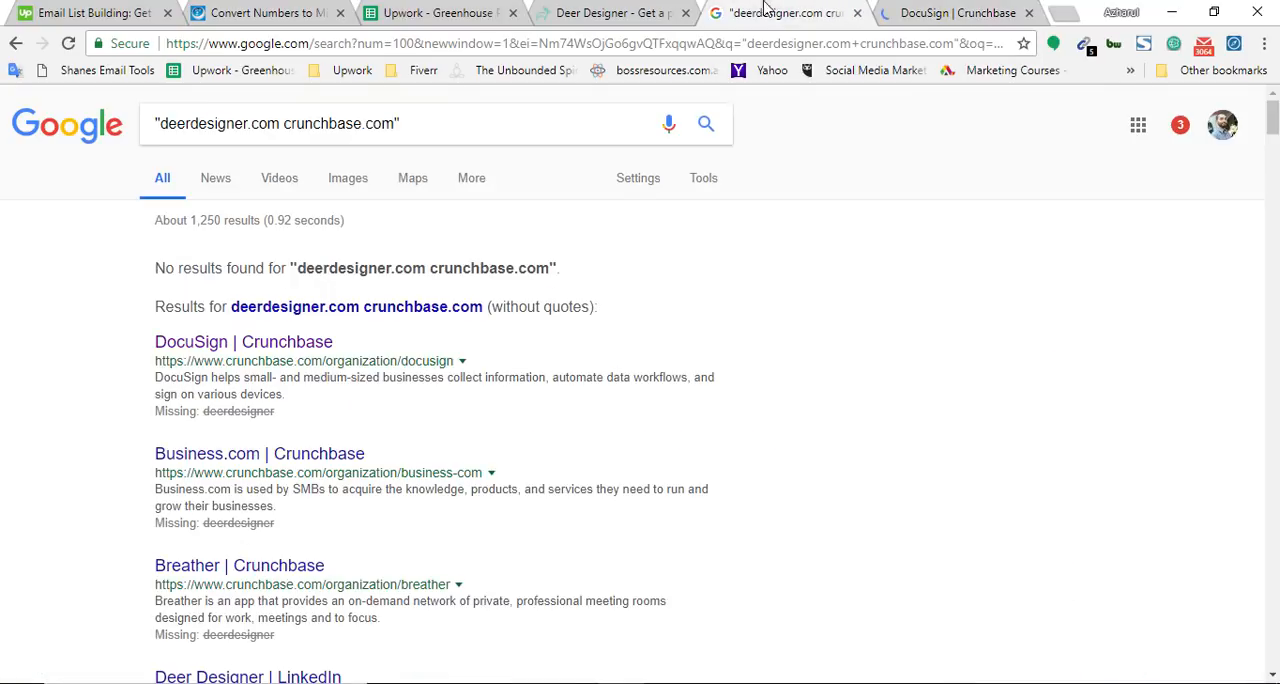
click(521, 7)
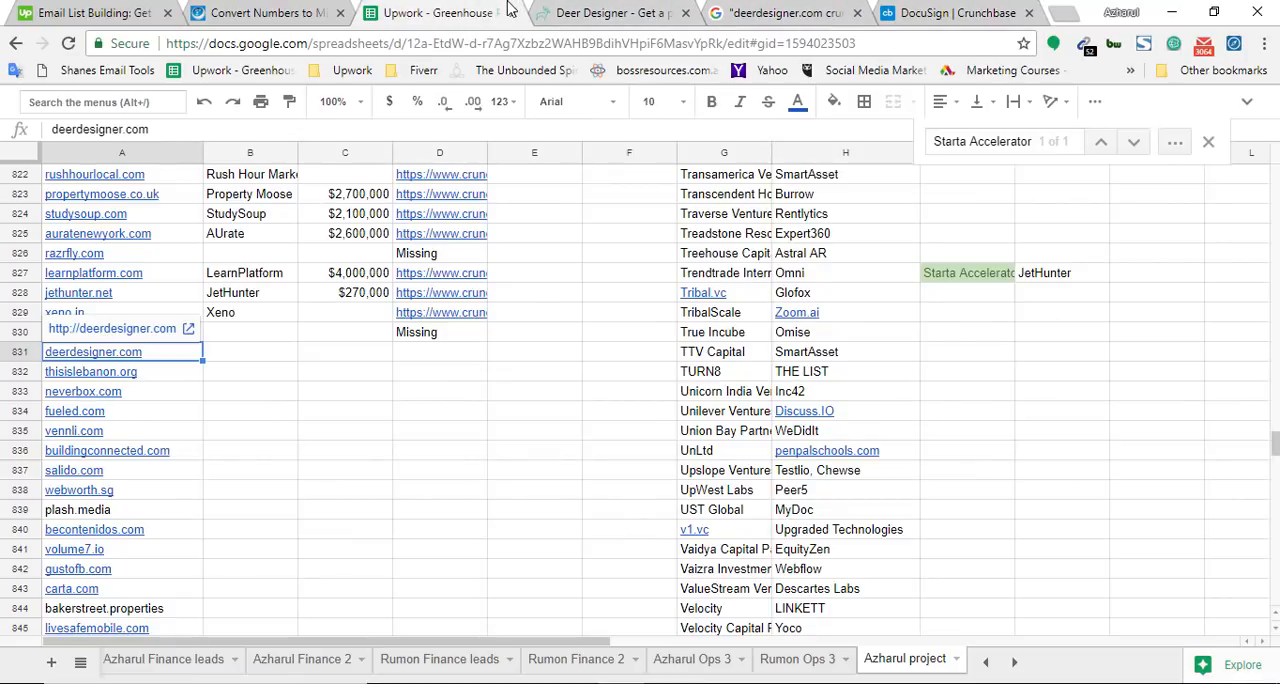
click(432, 352)
text(Missing)
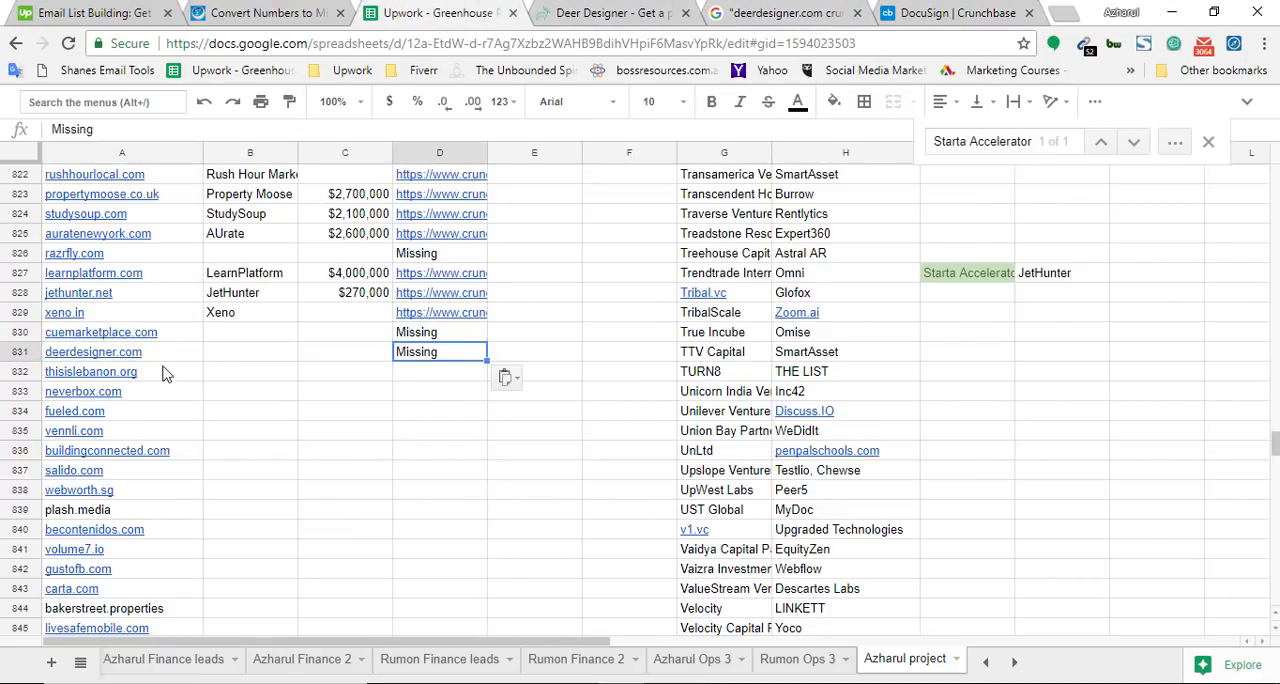
Copy thisislebanon.org from cell A832, load it in the Deer Designer tab, and select cell D832 in the spreadsheet
click(160, 373)
click(645, 16)
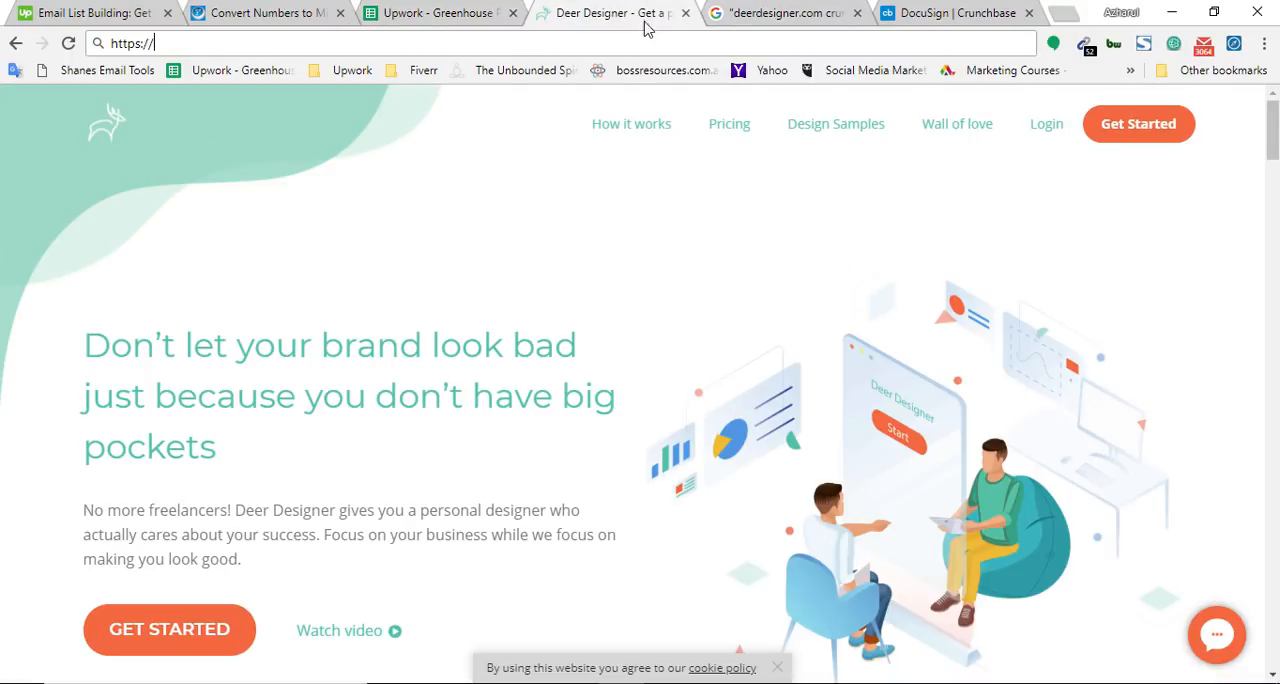
click(638, 34)
text(thisislebanon.org)
key(Return)
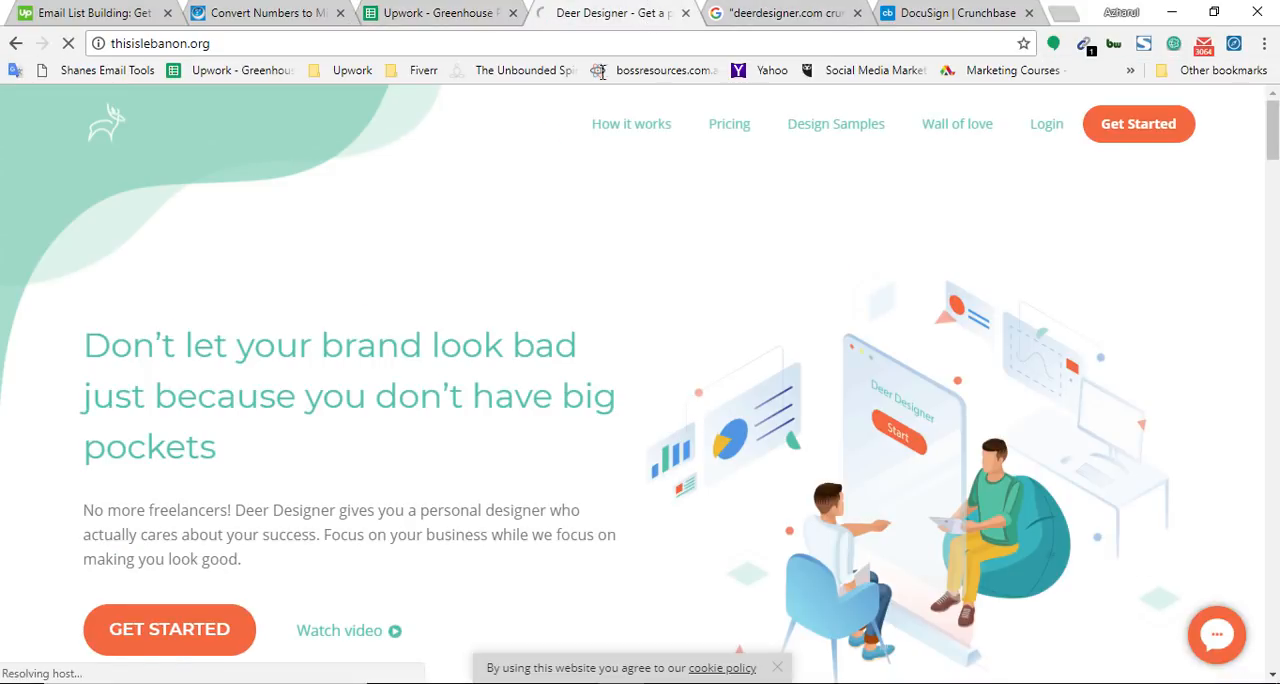
click(453, 8)
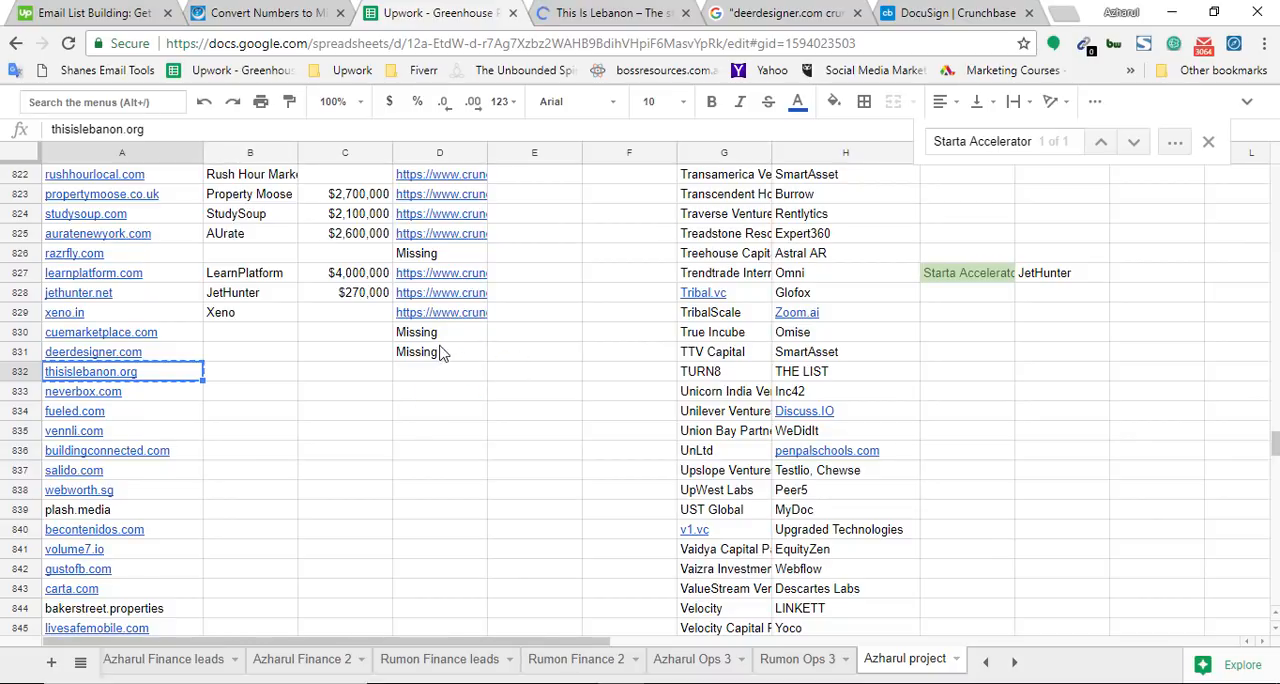
click(449, 380)
Cut the domain from the This Is Lebanon page's address and search Google for "thisislebanon.org crunchbase.com" in the existing results tab
click(610, 12)
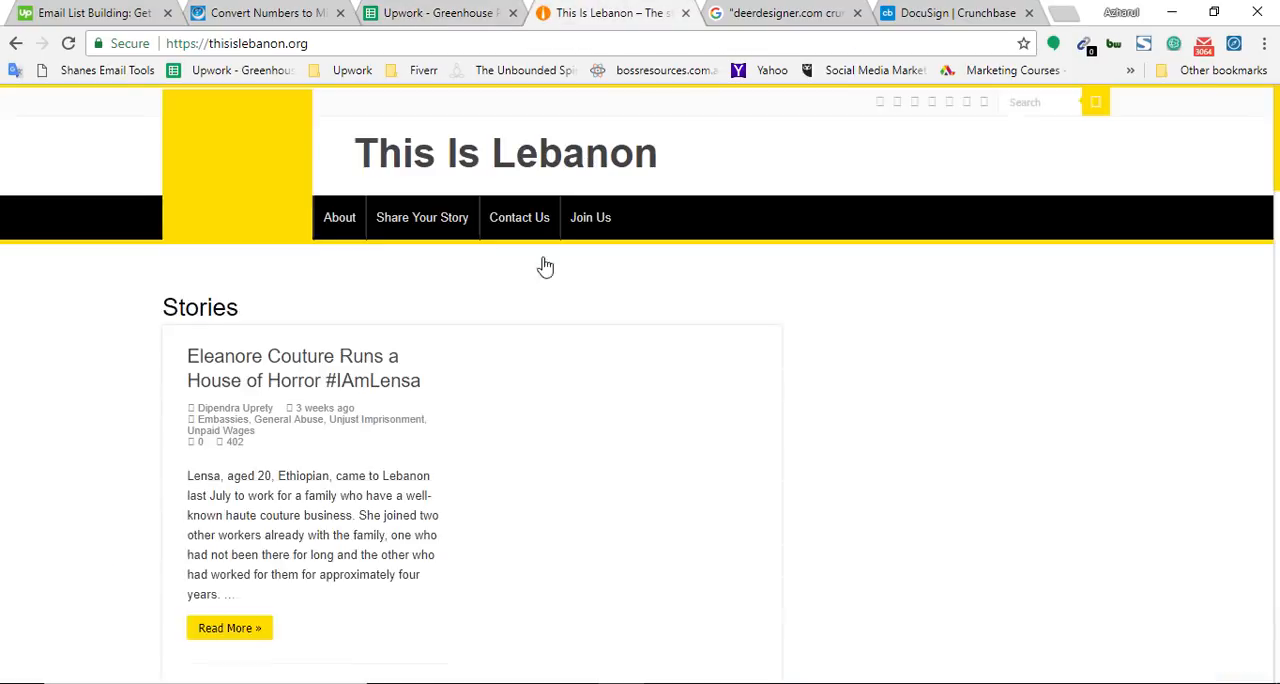
drag(256, 43, 463, 43)
key(ctrl+x)
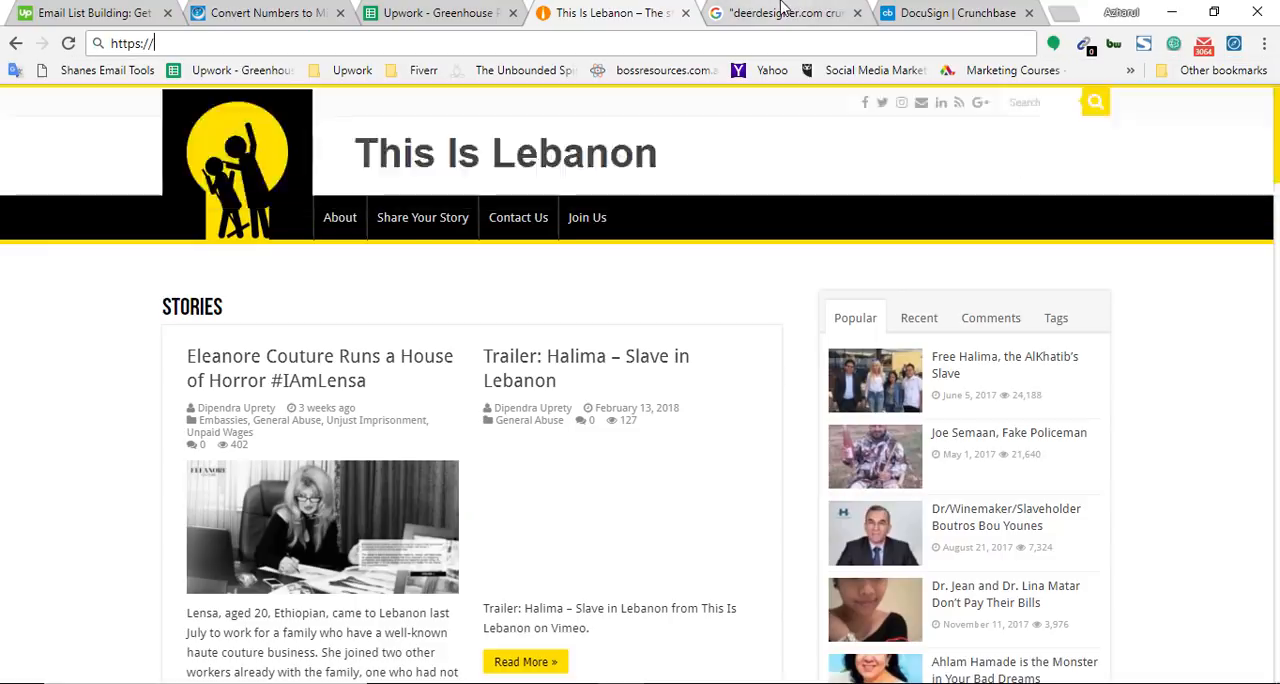
click(780, 10)
click(266, 130)
double_click(266, 130)
key(ctrl+v)
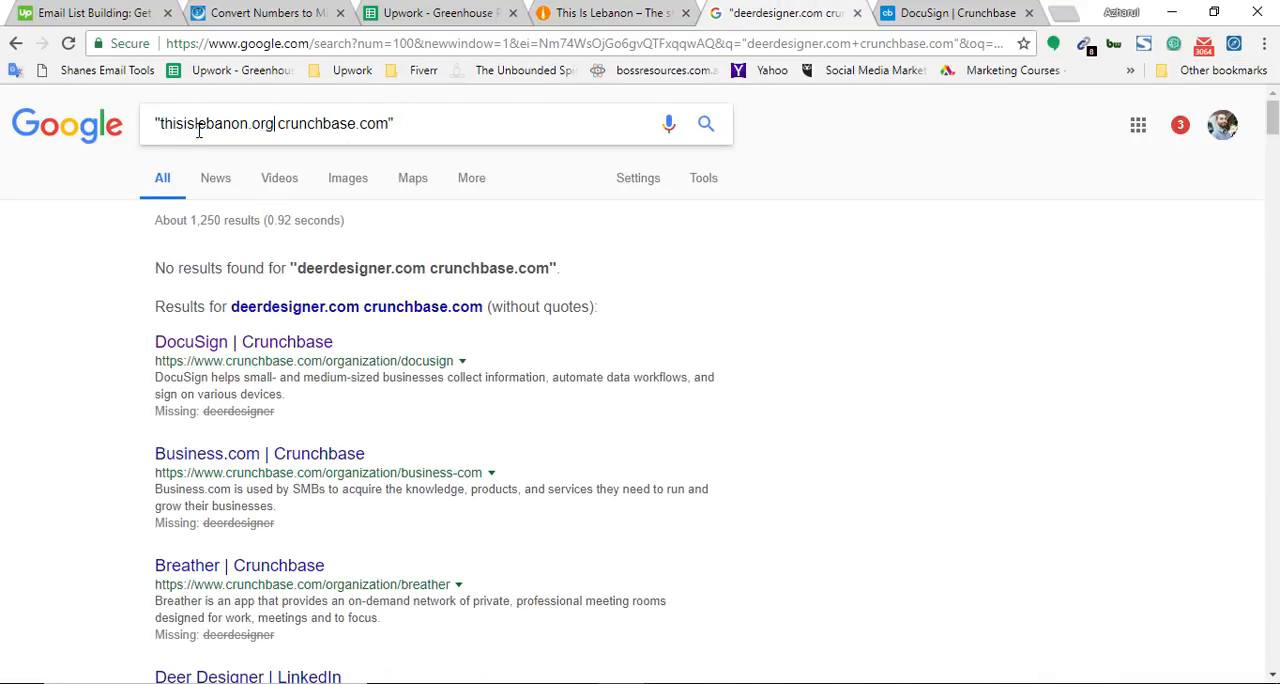
key(Return)
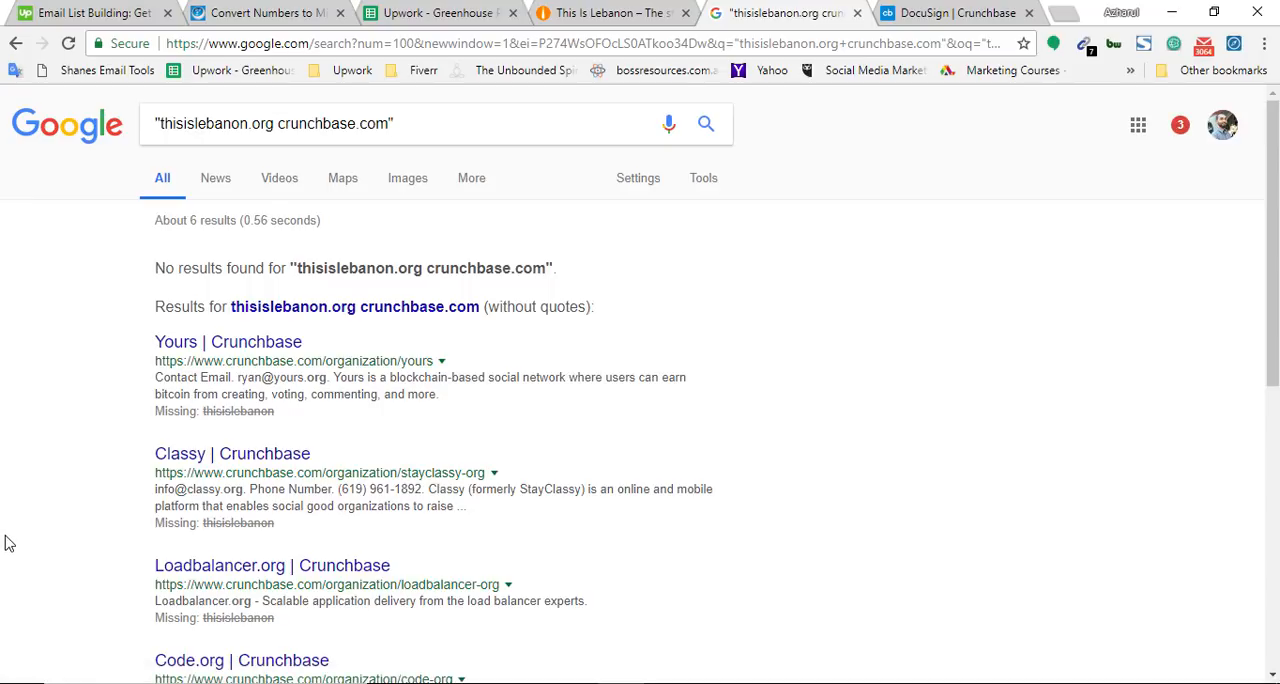
Close the DocuSign Crunchbase profile and look through the Google results for occurrences of thisislebanon.org
click(1029, 13)
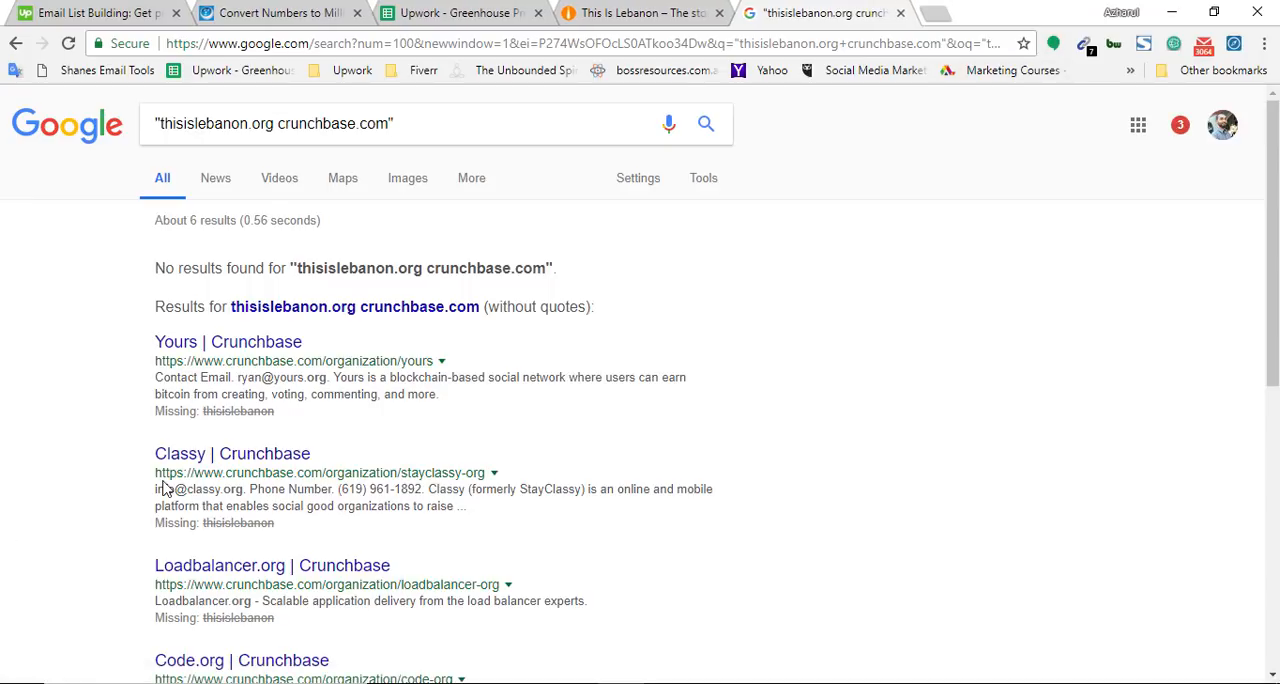
key(ctrl+f)
key(ctrl+v)
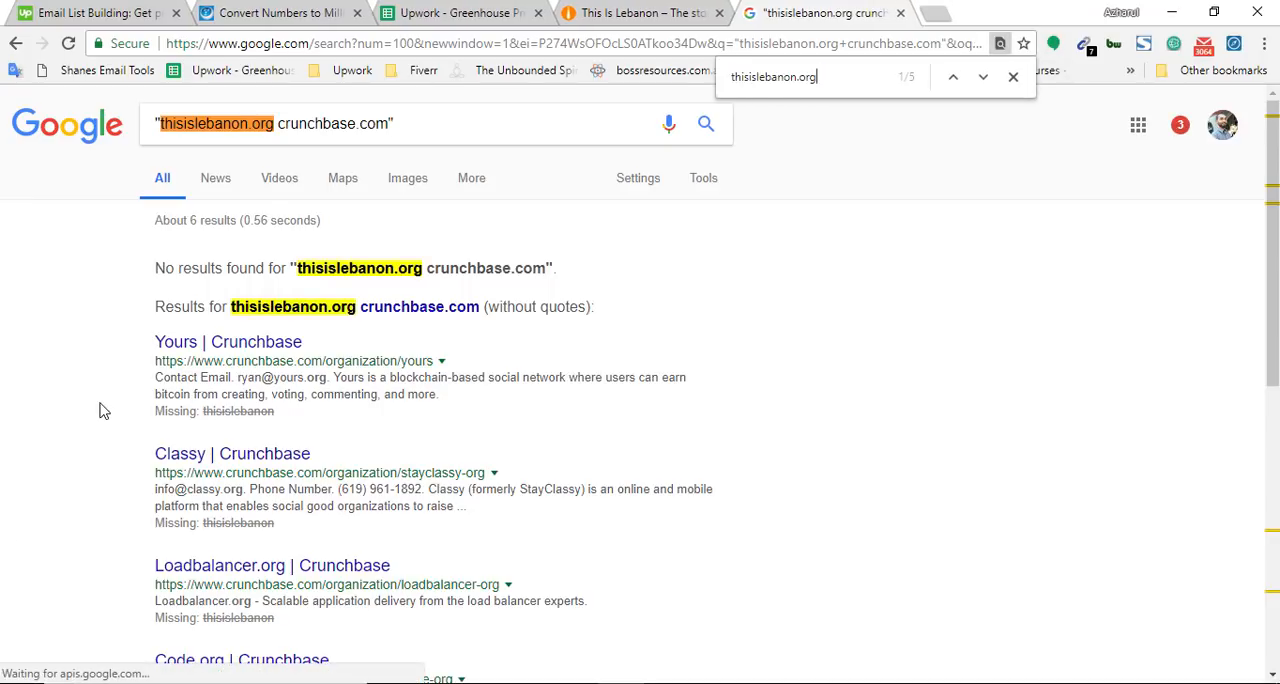
key(Return)
key(Return)
key(Return)
key(Return)
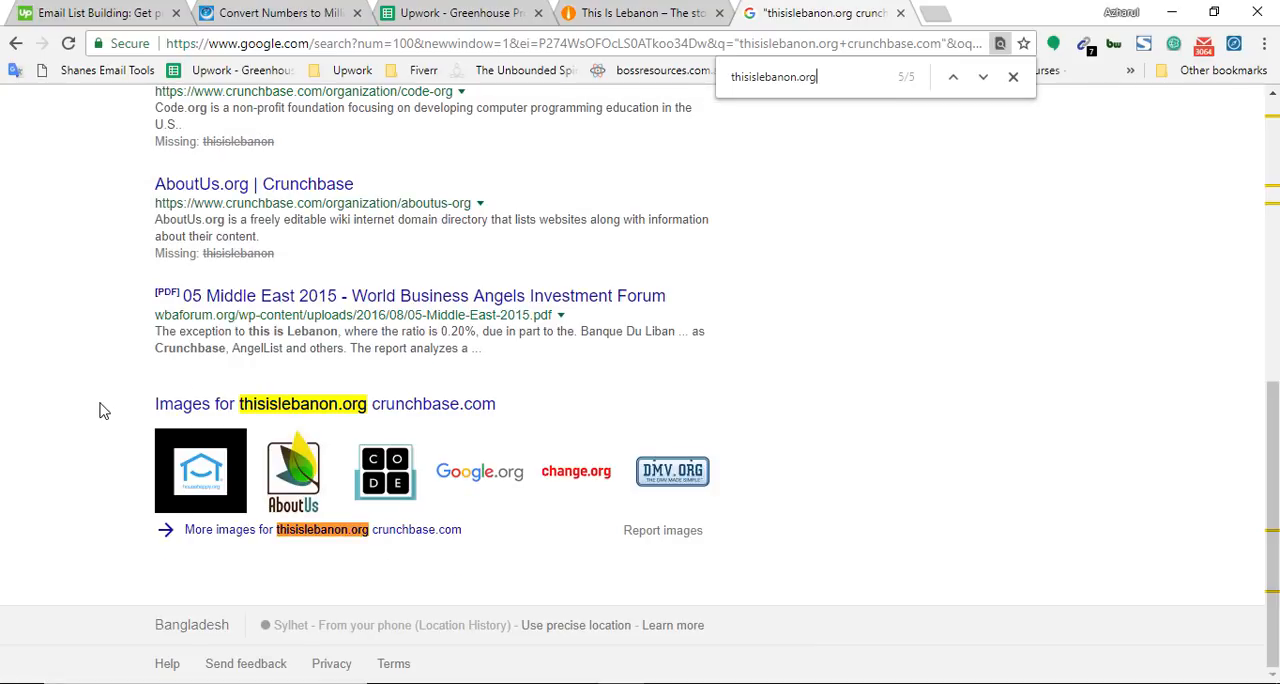
scroll(258, 314, up, 6)
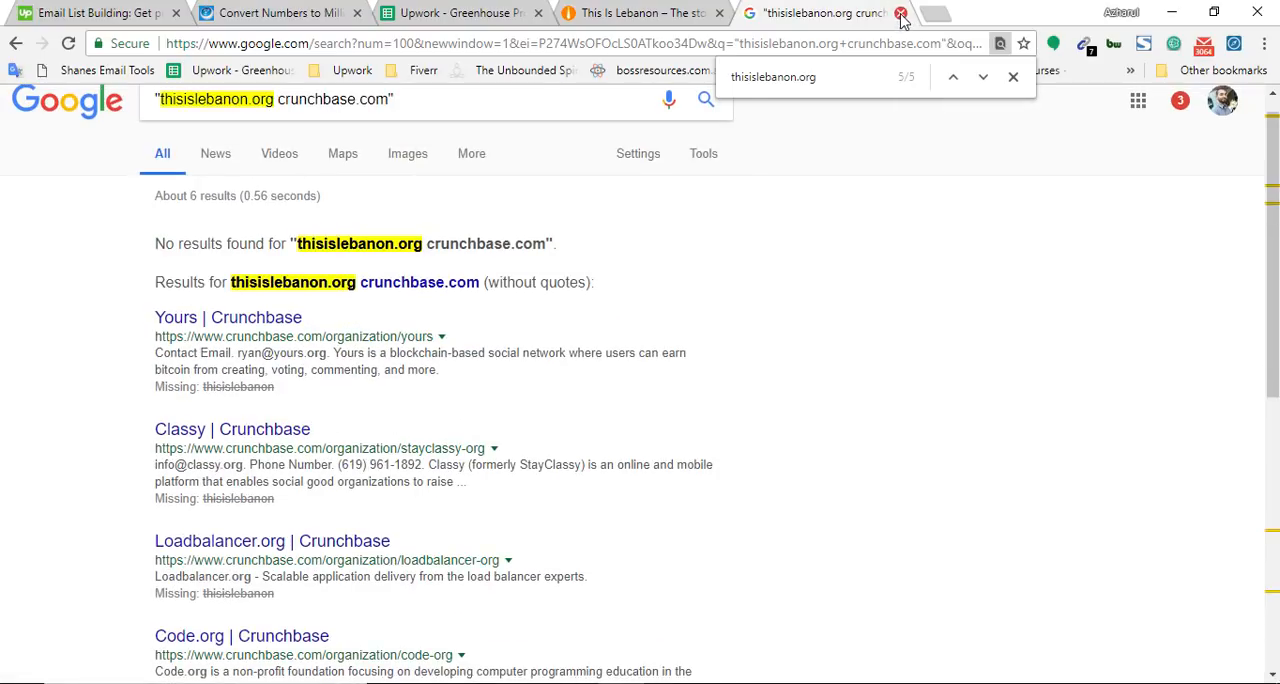
Close the Google results and the This Is Lebanon website, and mark thisislebanon.org as Missing in cell D832
click(901, 13)
click(718, 13)
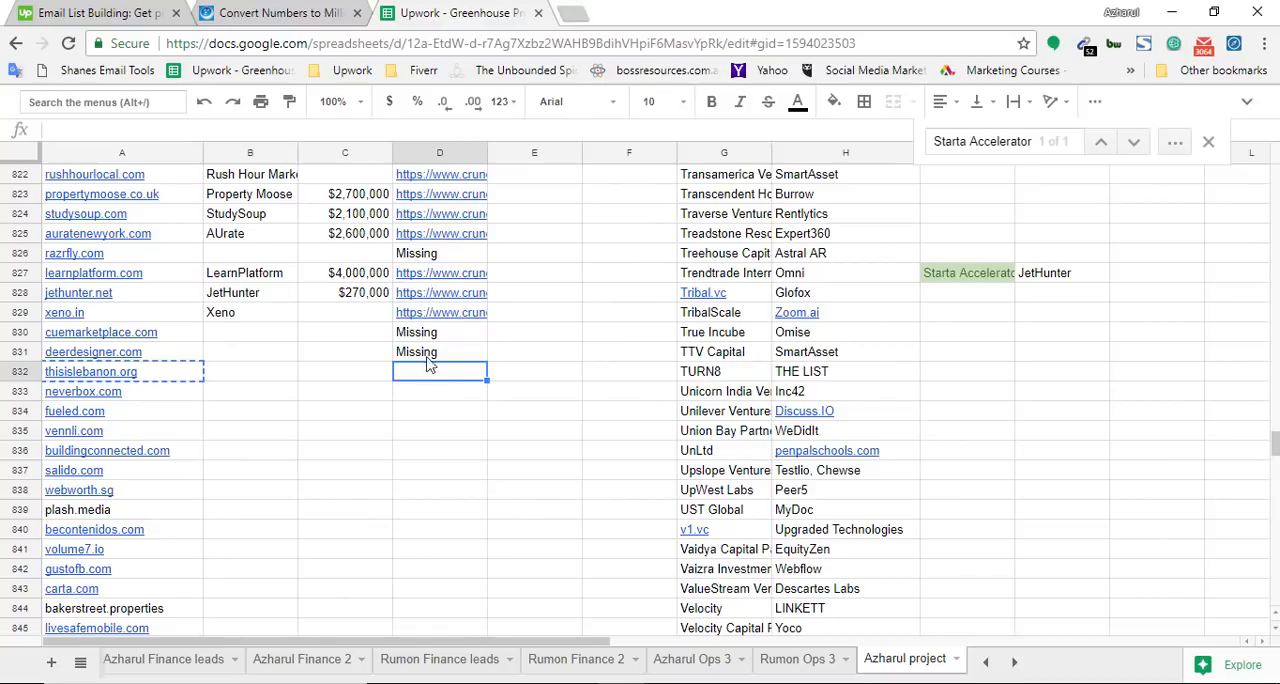
text(Missing)
click(422, 400)
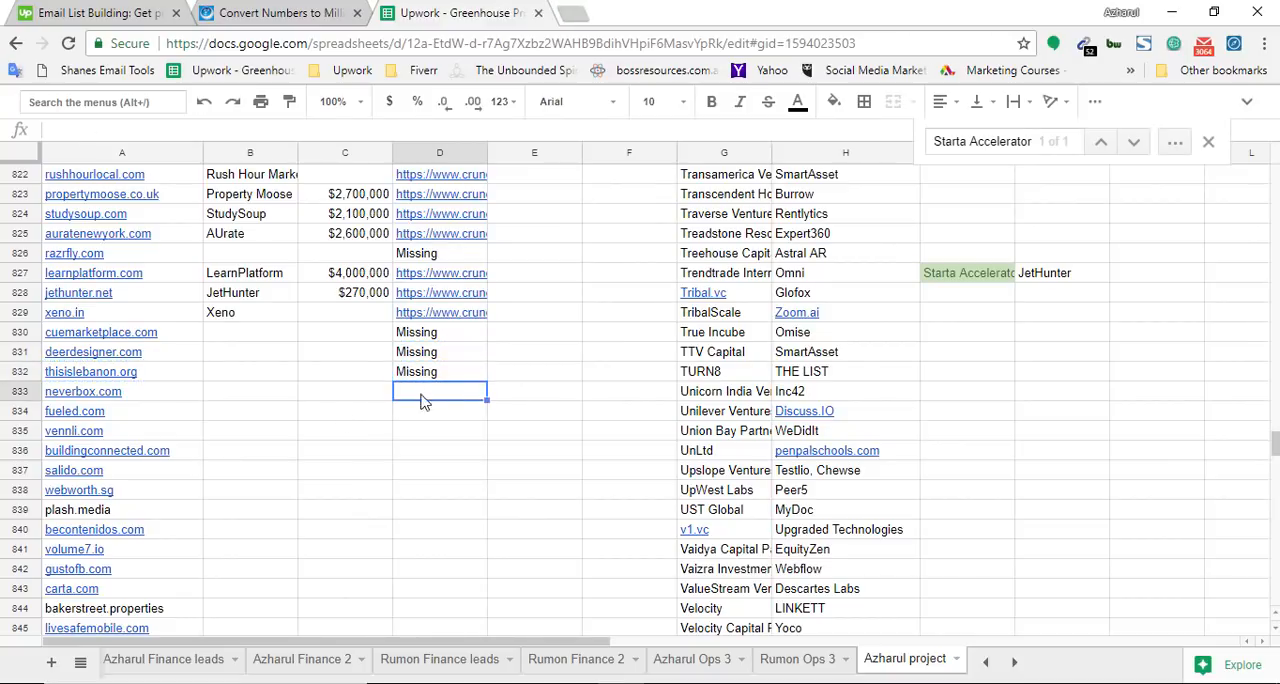
Copy neverbox.com from cell A833 and load it in a new tab
click(137, 397)
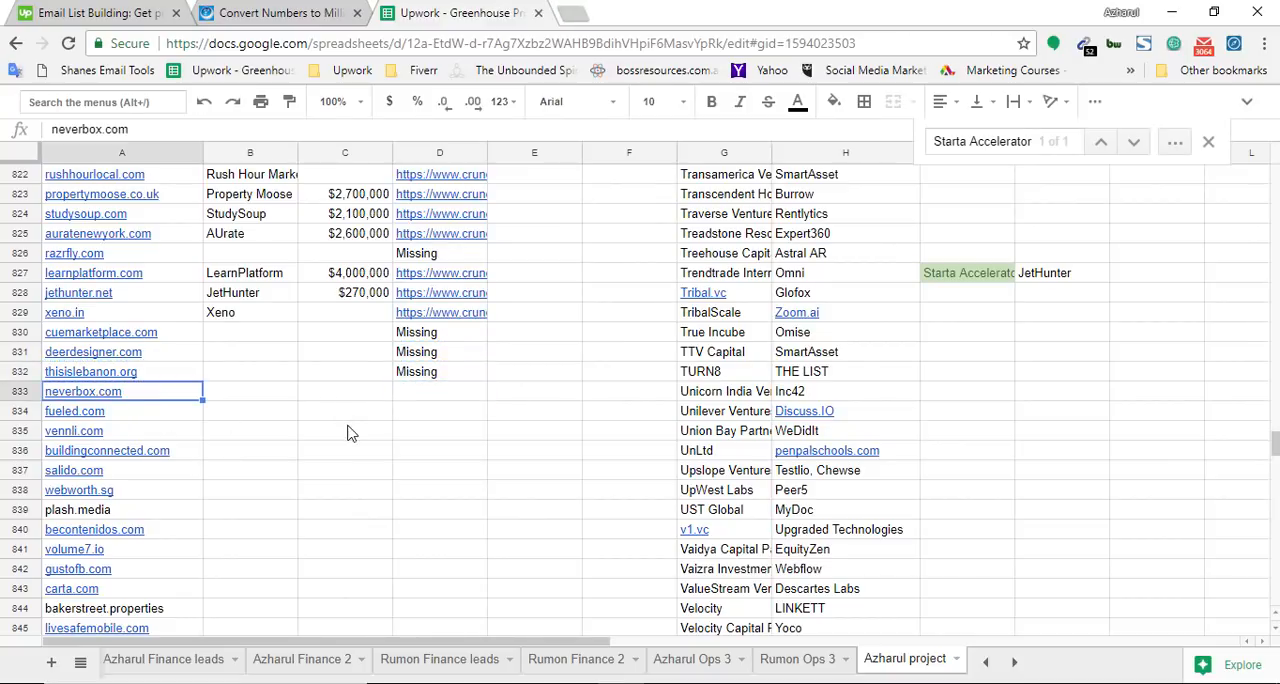
click(573, 10)
key(ctrl+v)
key(Return)
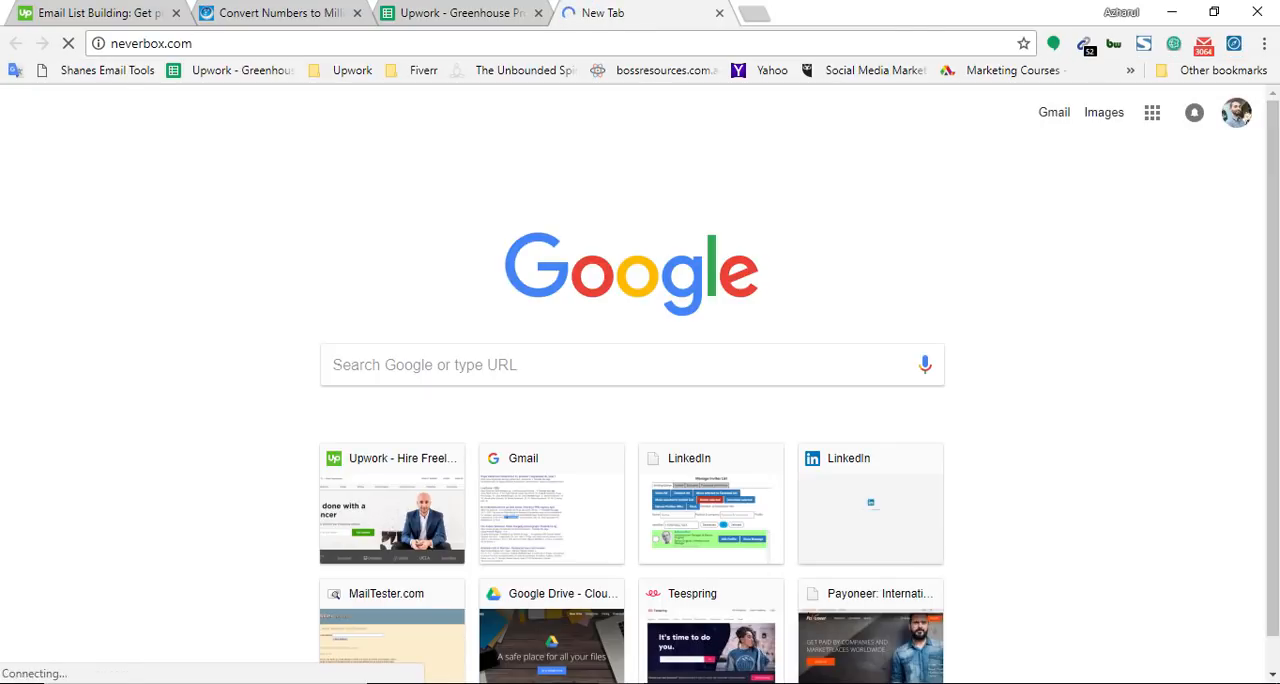
click(151, 44)
key(BackSpace)
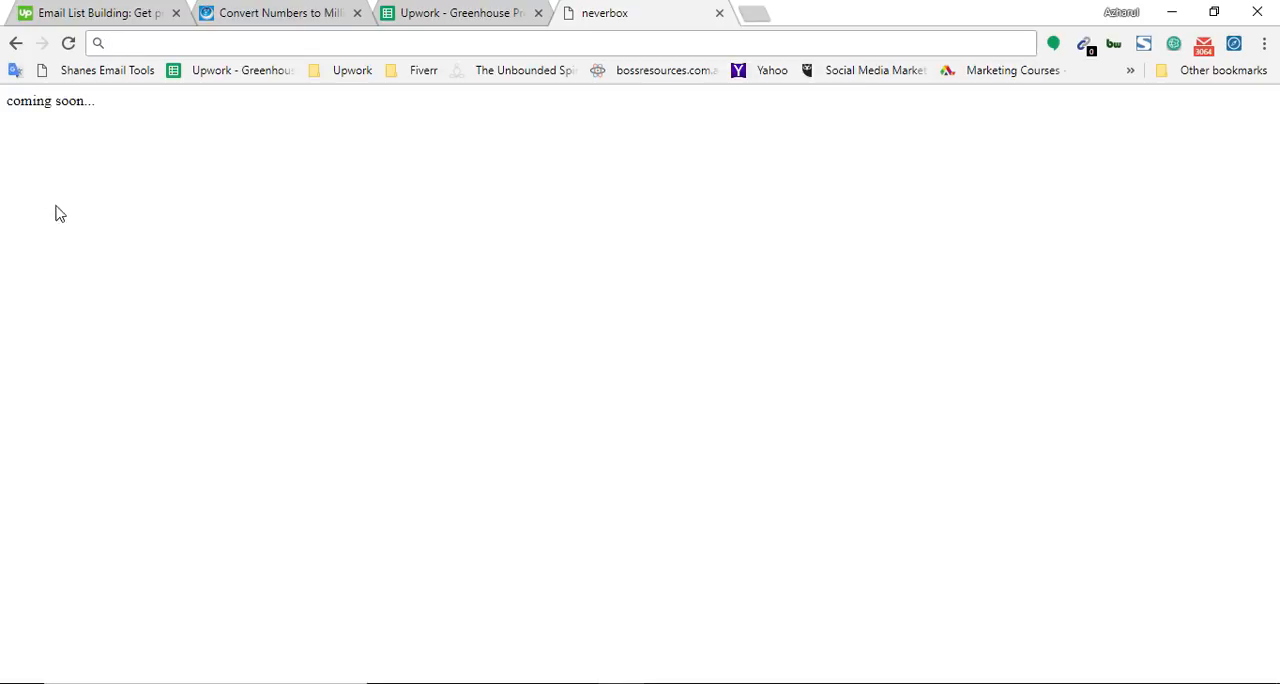
click(745, 10)
key(ctrl+v)
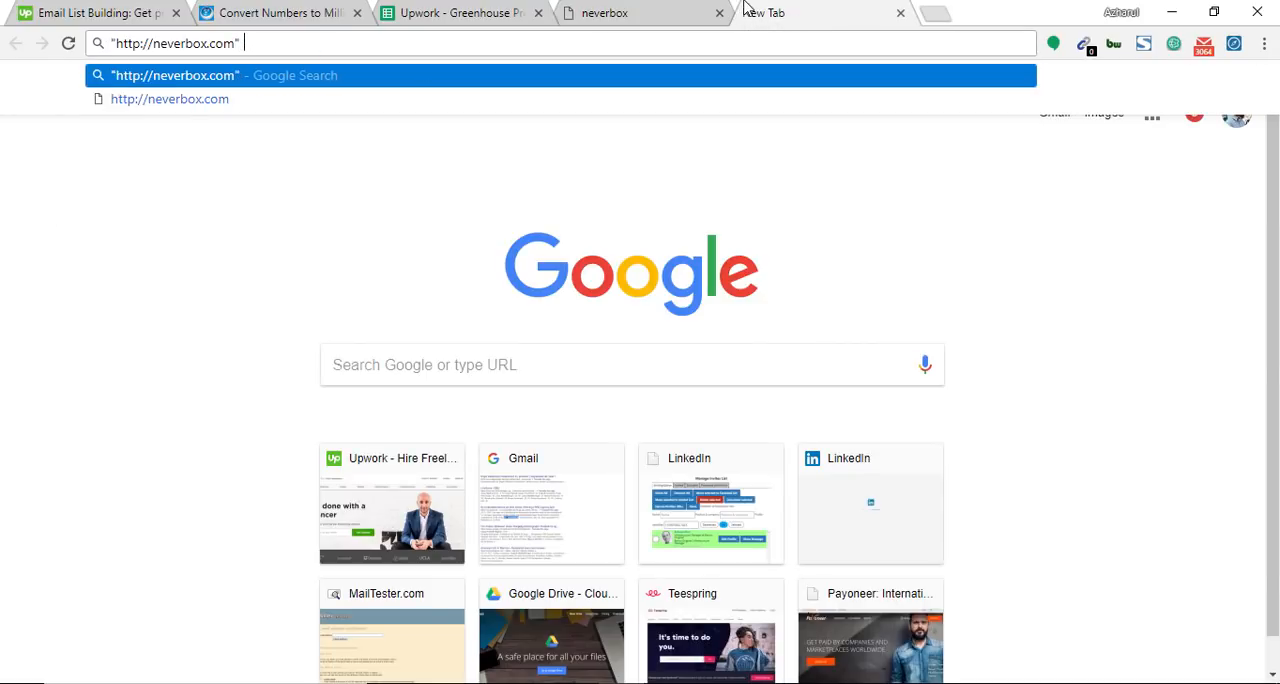
text(crunch)
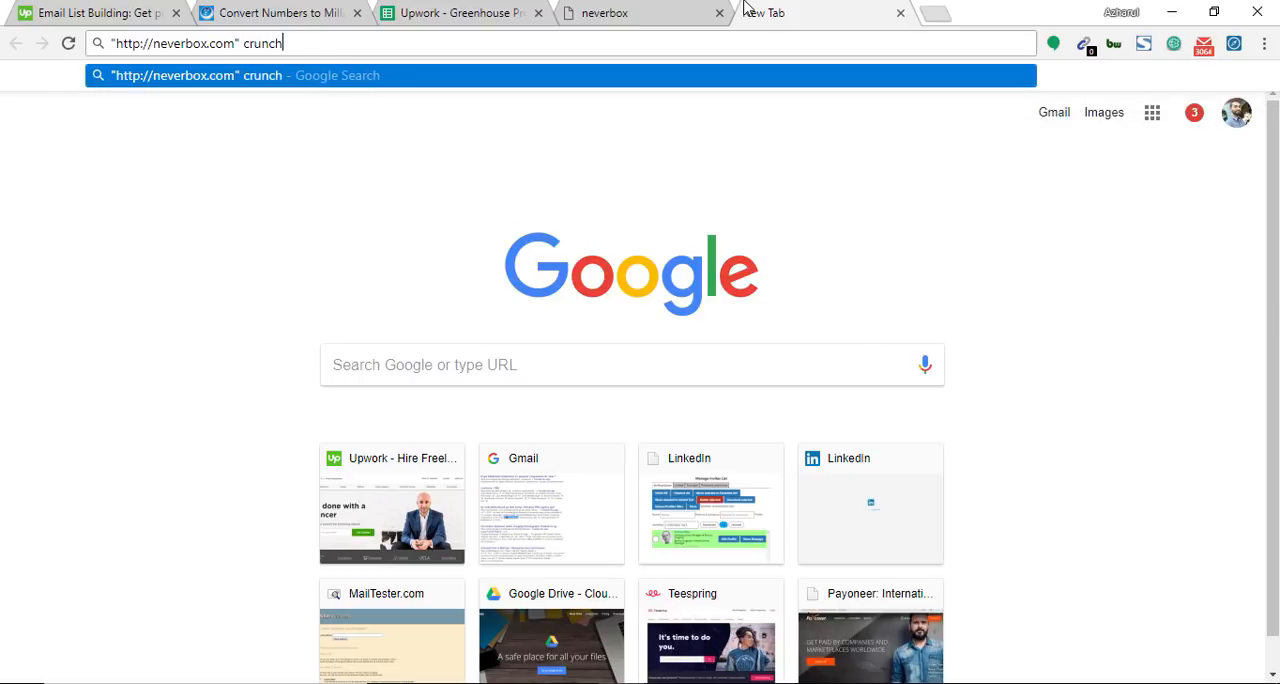
text(base)
key(Return)
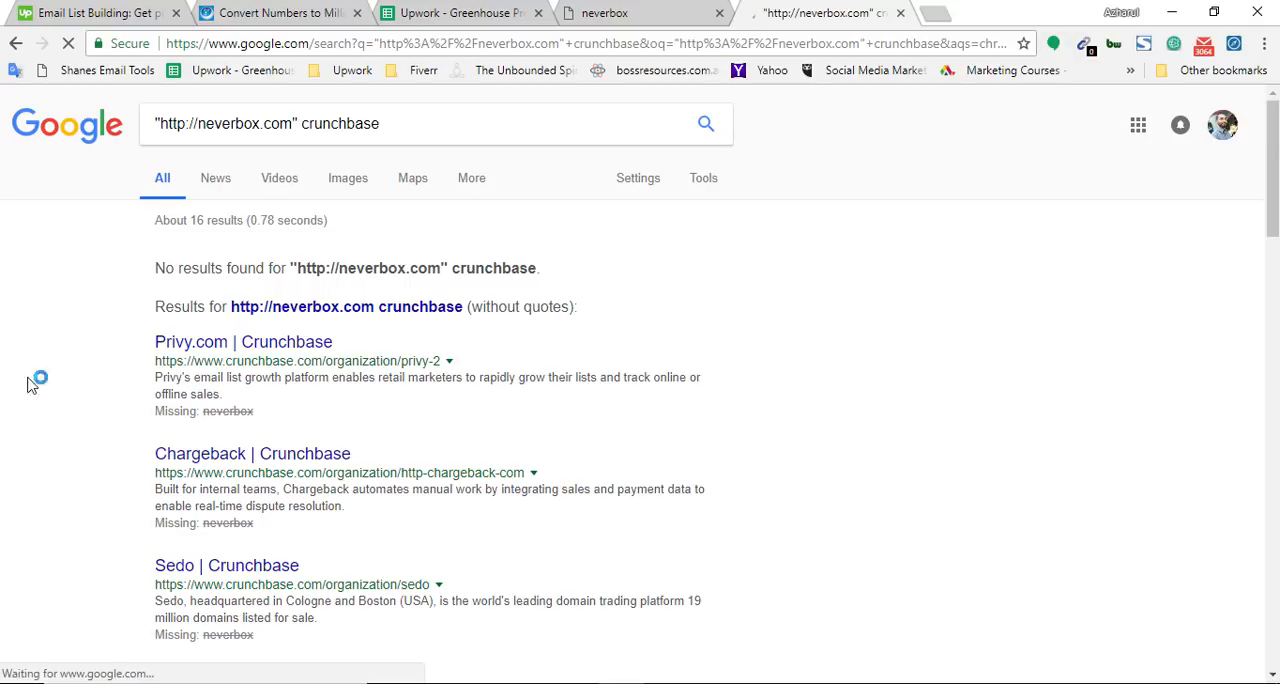
Mark neverbox.com as Missing in cell D833 of the spreadsheet by copying the entry from D832
click(478, 10)
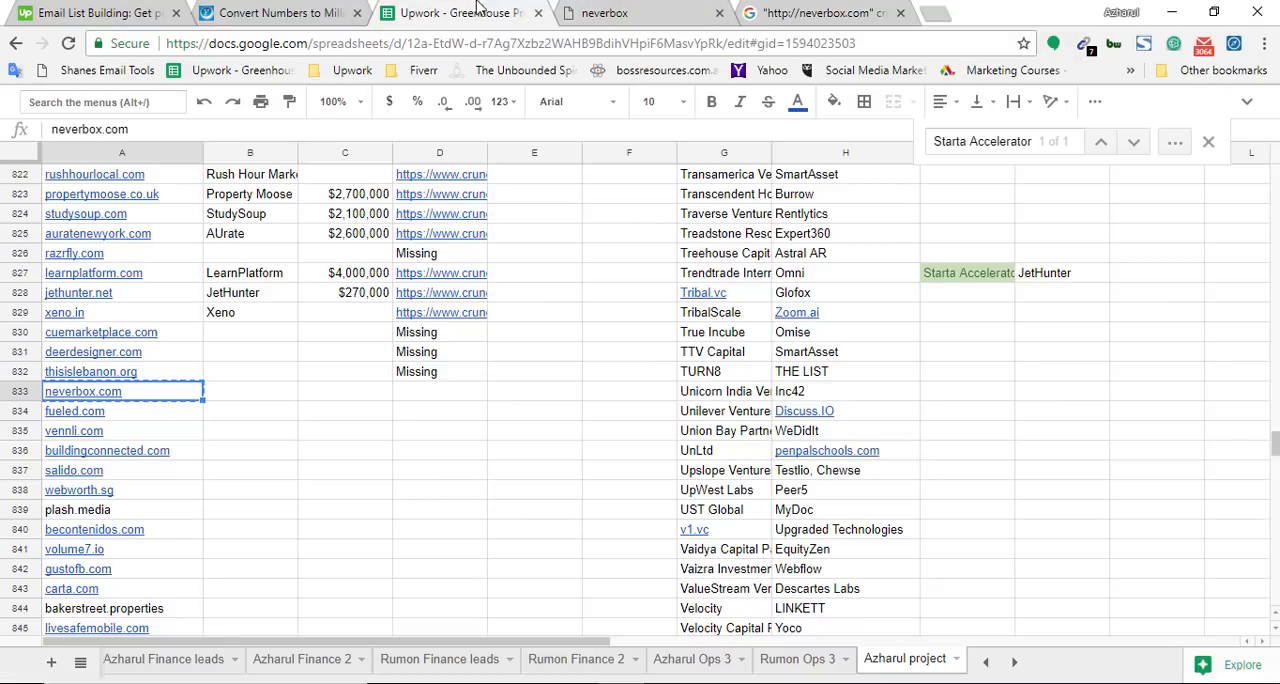
click(449, 372)
key(ctrl+c)
click(438, 396)
key(ctrl+v)
Copy fueled.com from cell A834, load it in the neverbox tab, and close the neverbox Google results
click(163, 398)
click(168, 410)
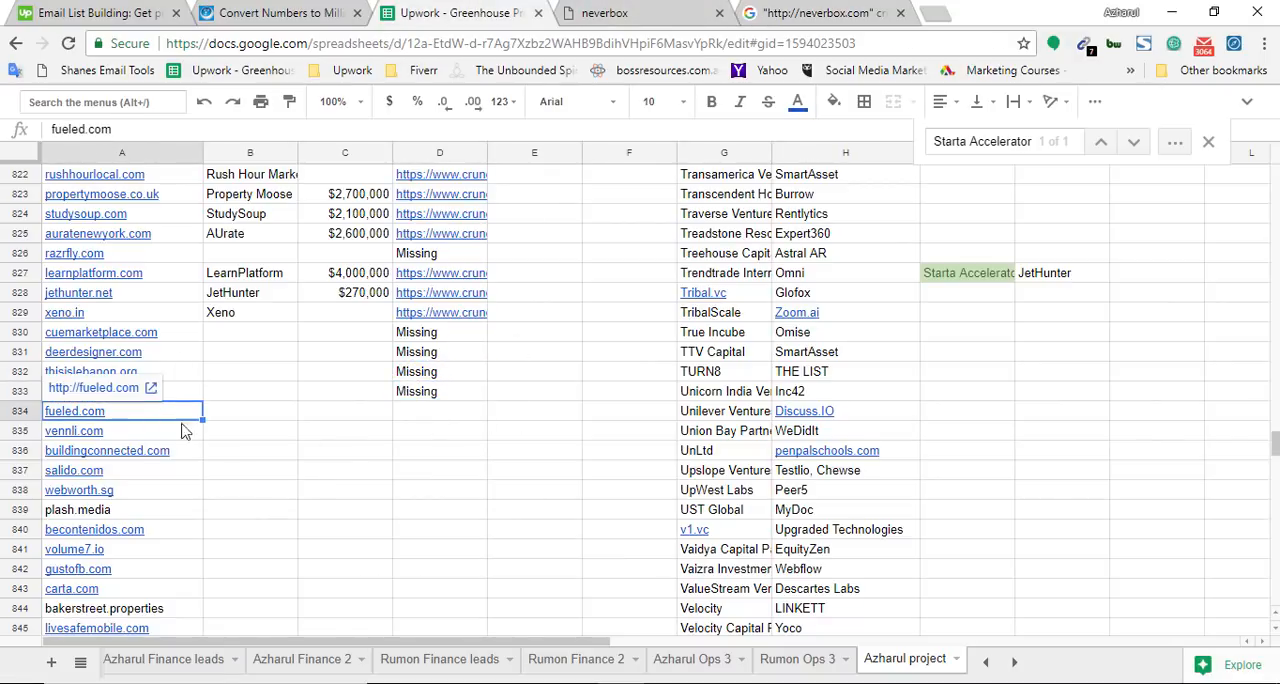
click(712, 11)
click(703, 40)
key(ctrl+v)
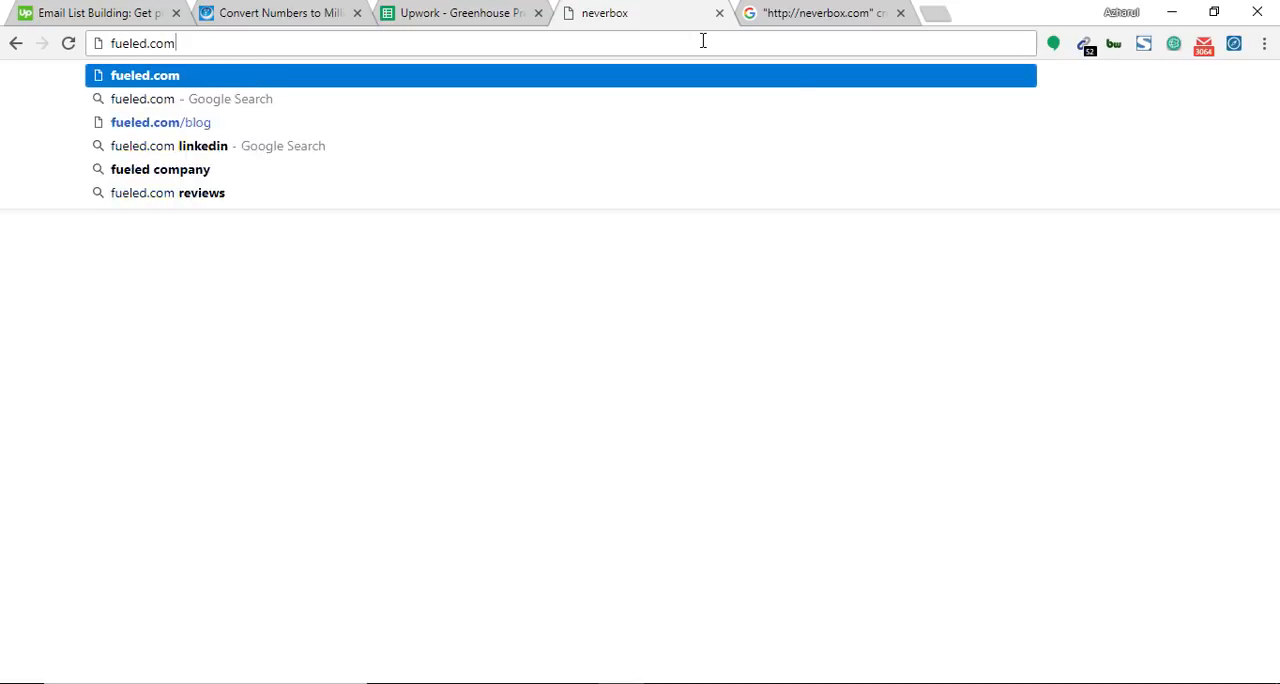
key(Return)
click(900, 13)
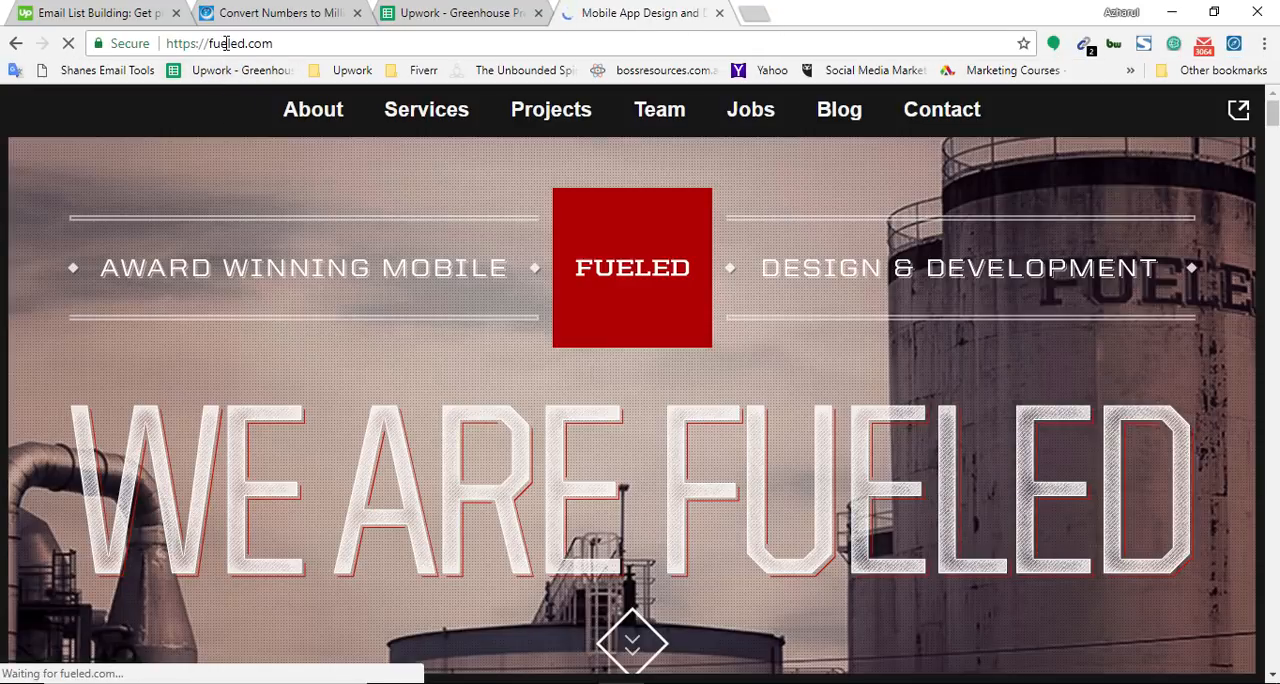
Copy fueled.com from the company site's address and begin a Google query with it in a new tab, preceded by a quotation mark
click(232, 43)
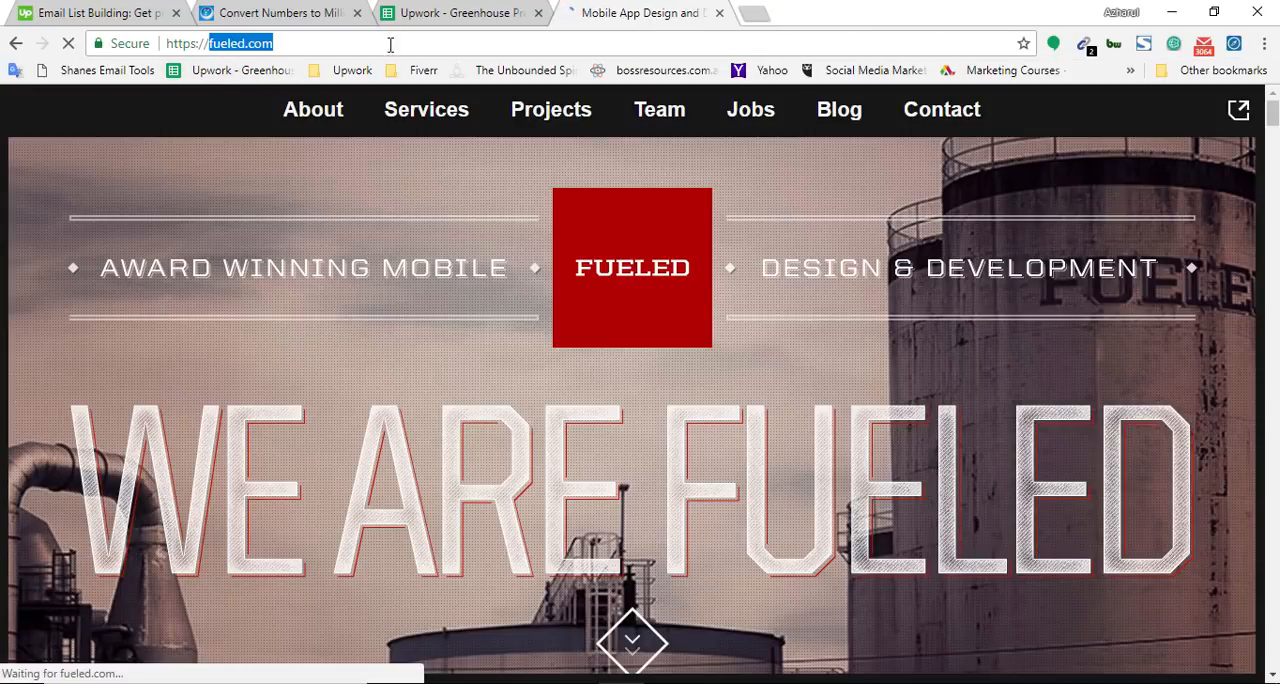
click(755, 13)
text(")
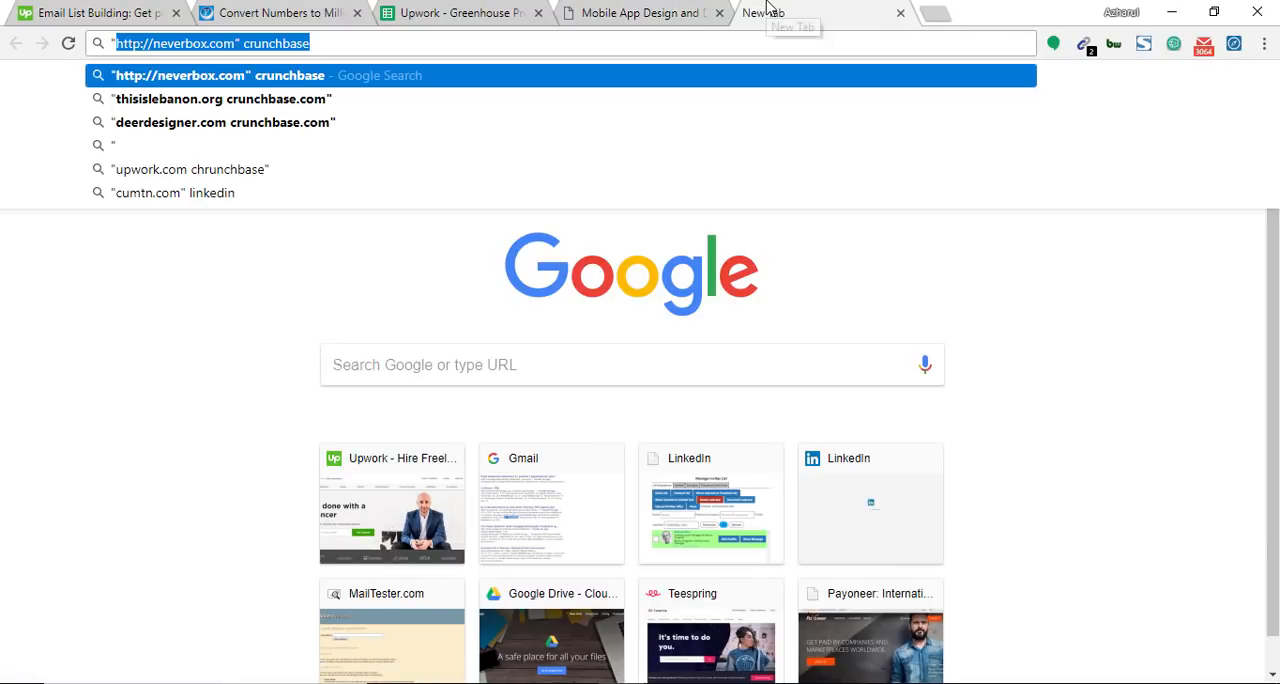
key(ctrl+v)
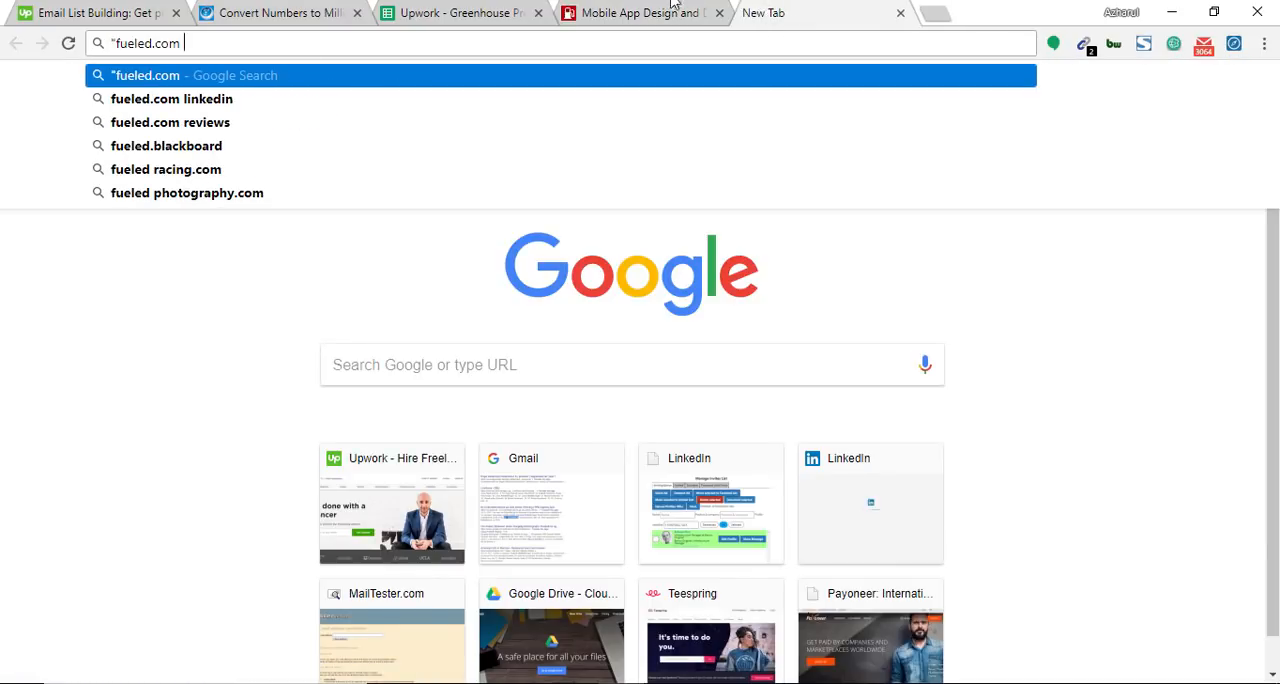
Copy crunchbase.com from the URL in cell D829 and use it to complete a Google search for "fueled.com crunchbase.com"
click(488, 12)
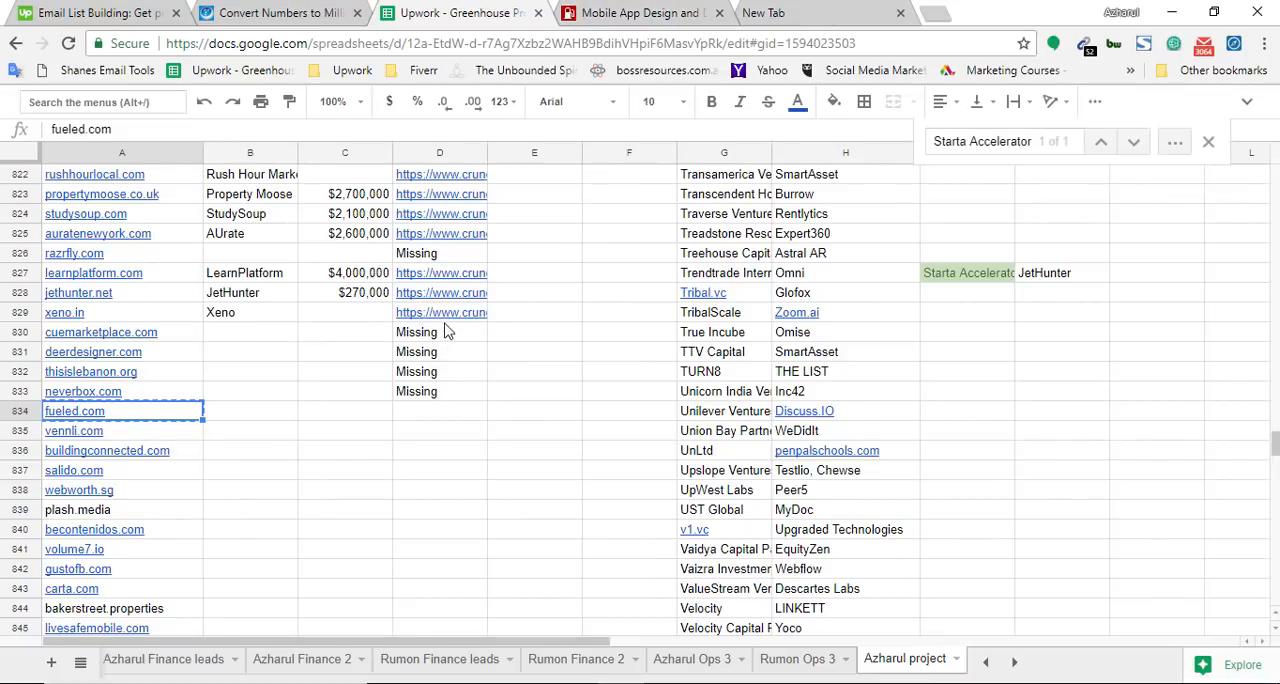
double_click(451, 317)
drag(500, 312, 533, 312)
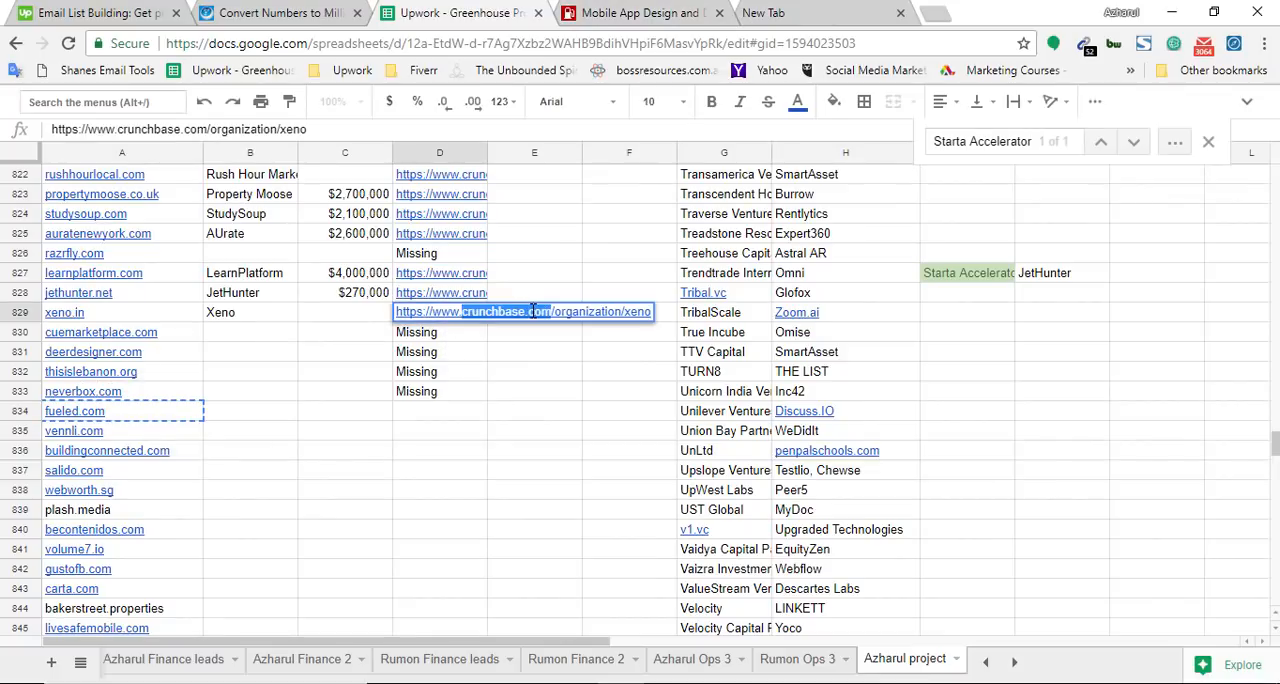
key(ctrl+c)
click(850, 12)
key(ctrl+v)
key(Return)
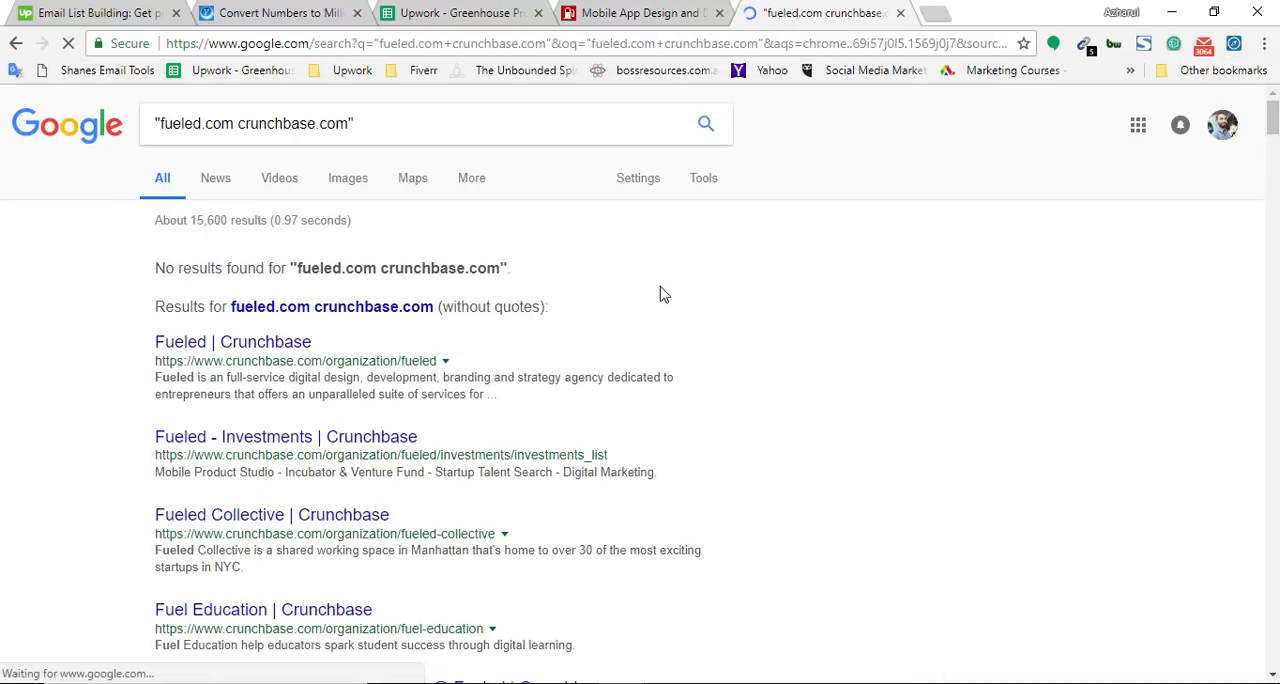
Find crunchbase.com within the search results and load the Fueled | Crunchbase result in a new tab
key(ctrl+f)
key(ctrl+v)
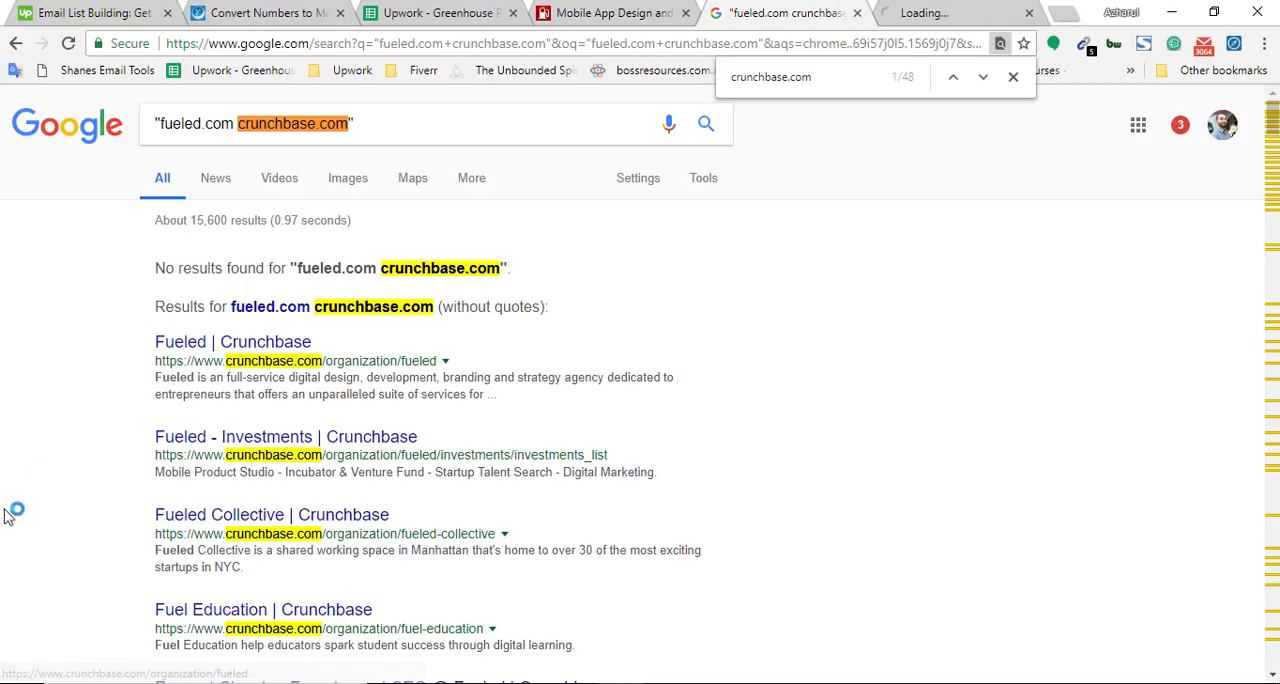
Take fueled.com from the company site's address and find it on the Fueled Crunchbase profile to check the listed website
click(650, 10)
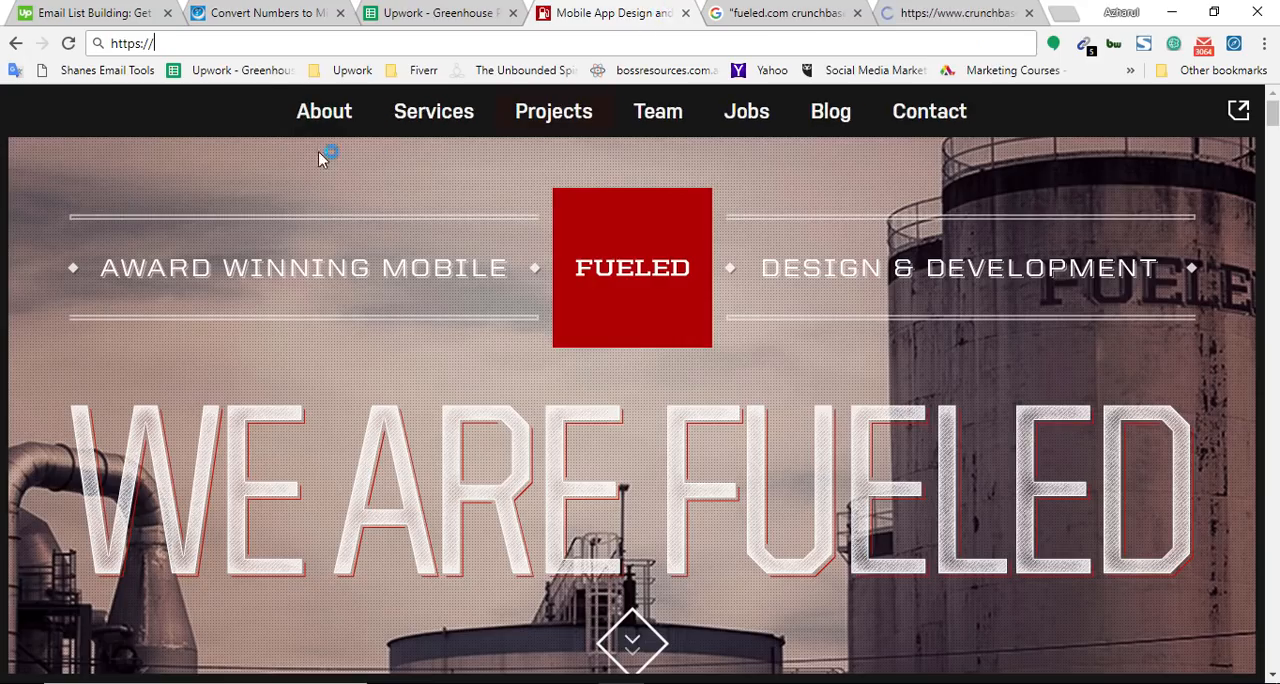
click(68, 43)
double_click(218, 43)
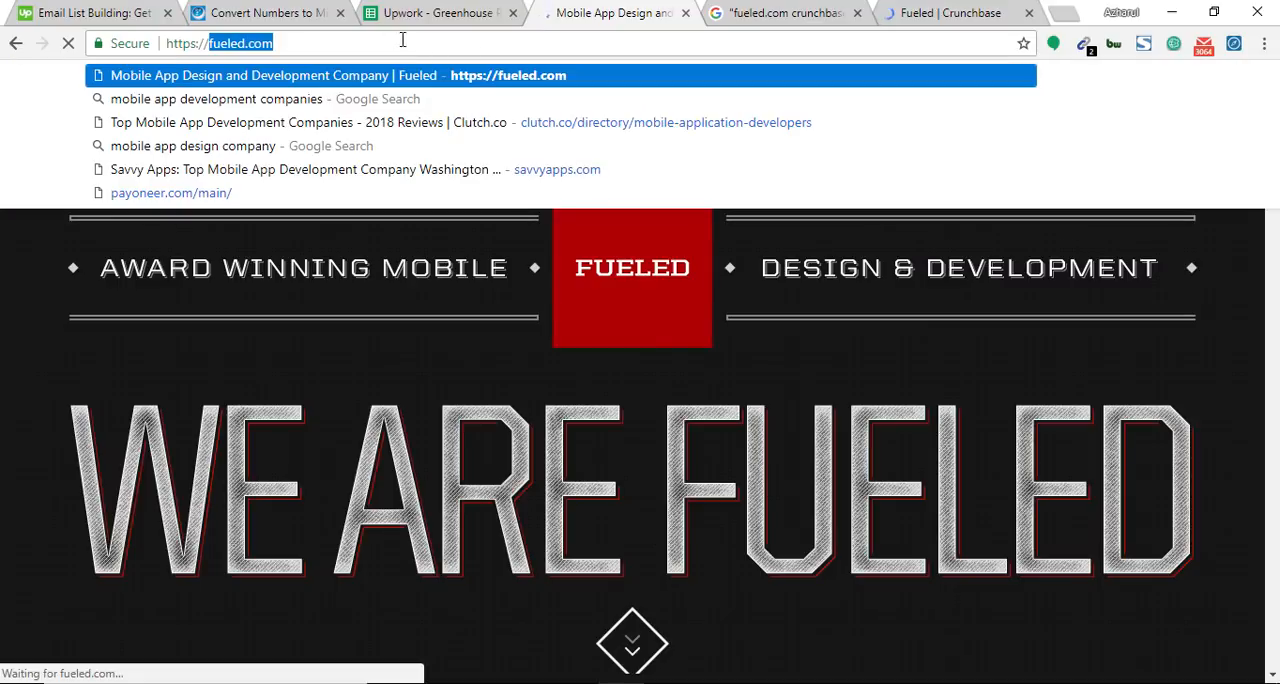
key(BackSpace)
click(910, 12)
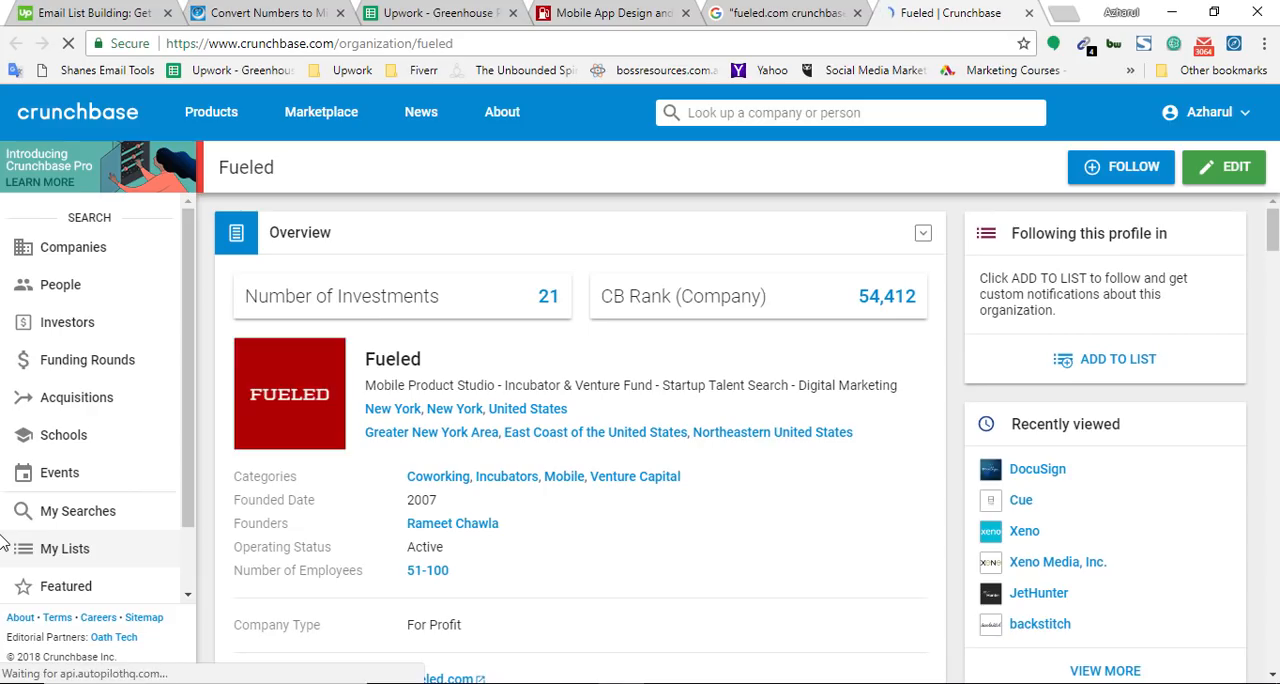
key(ctrl+f)
text(fueled.com)
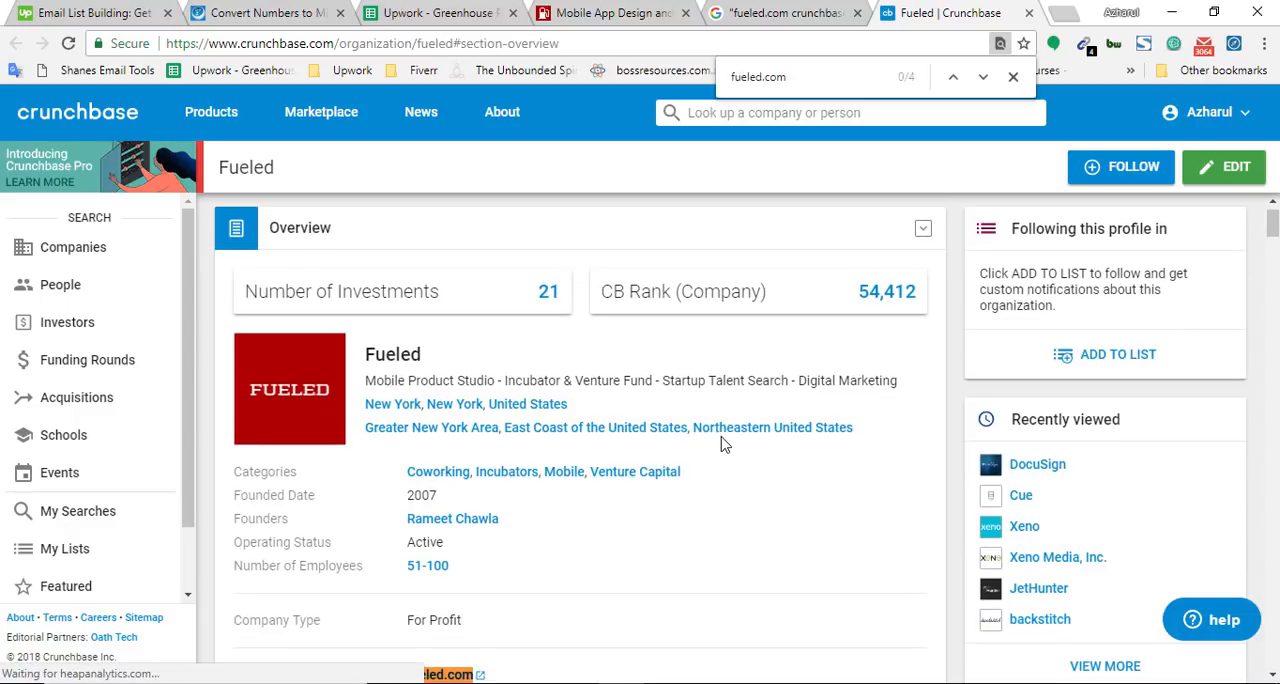
key(Return)
scroll(565, 455, up, 5)
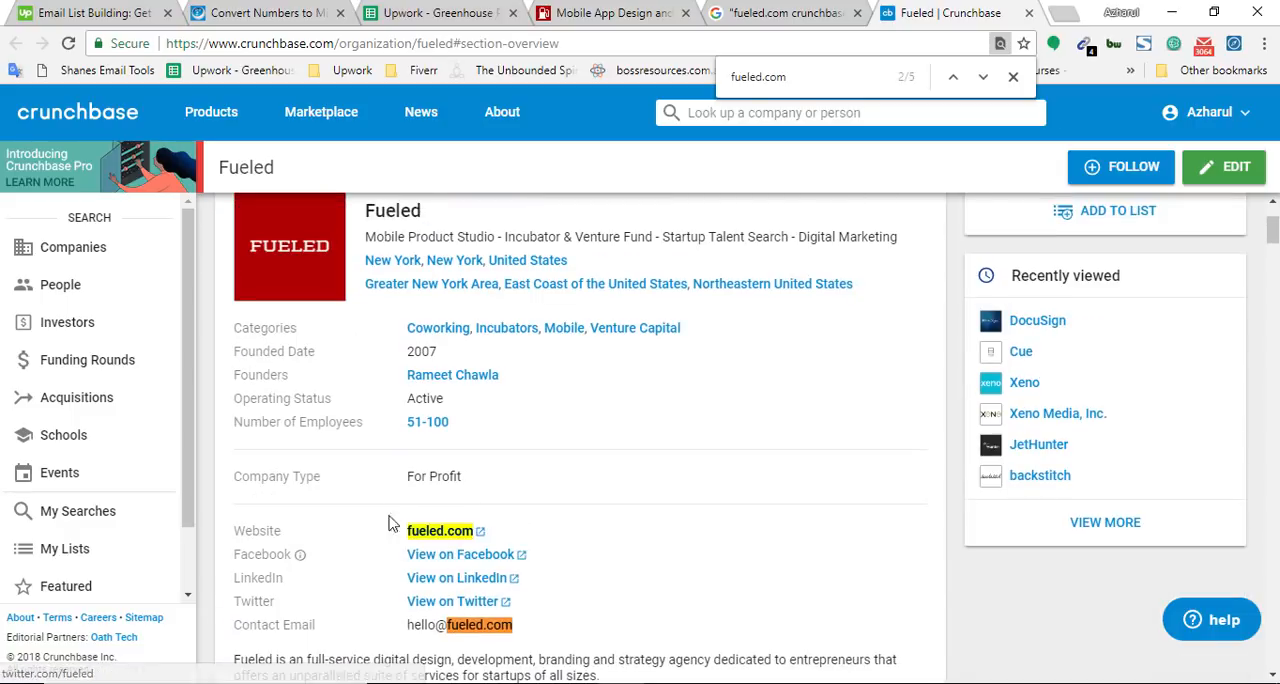
scroll(450, 520, up, 2)
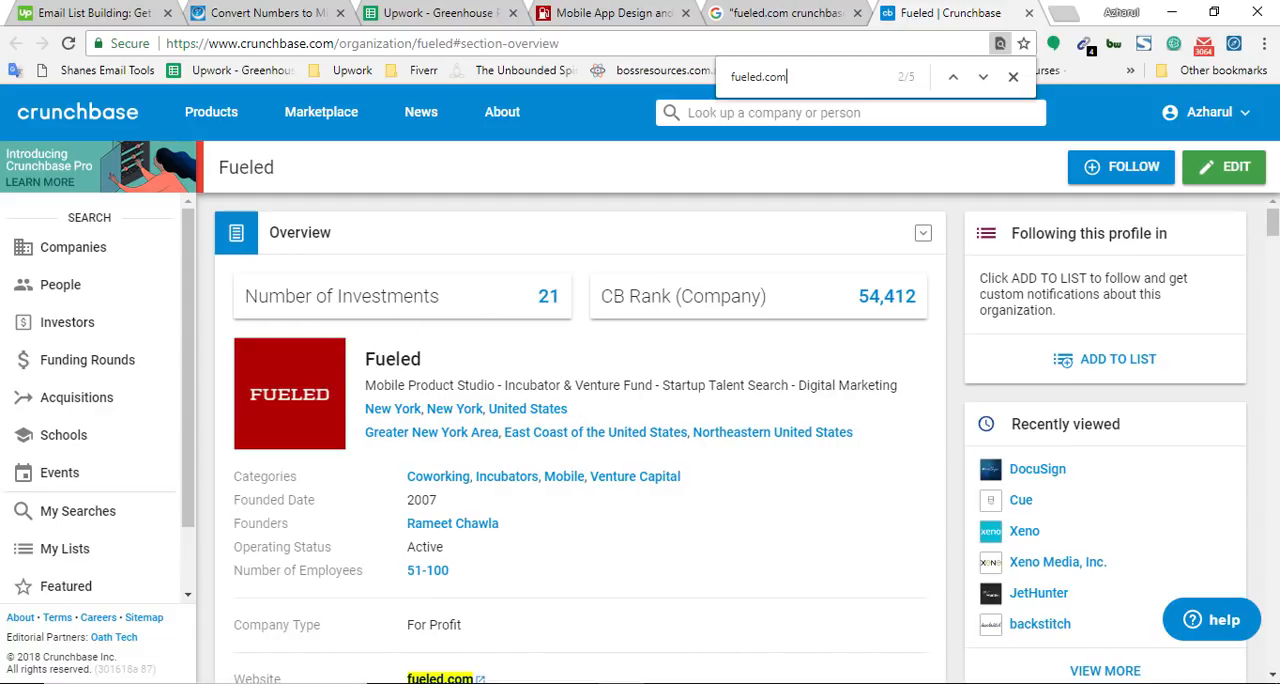
scroll(1275, 333, down, 15)
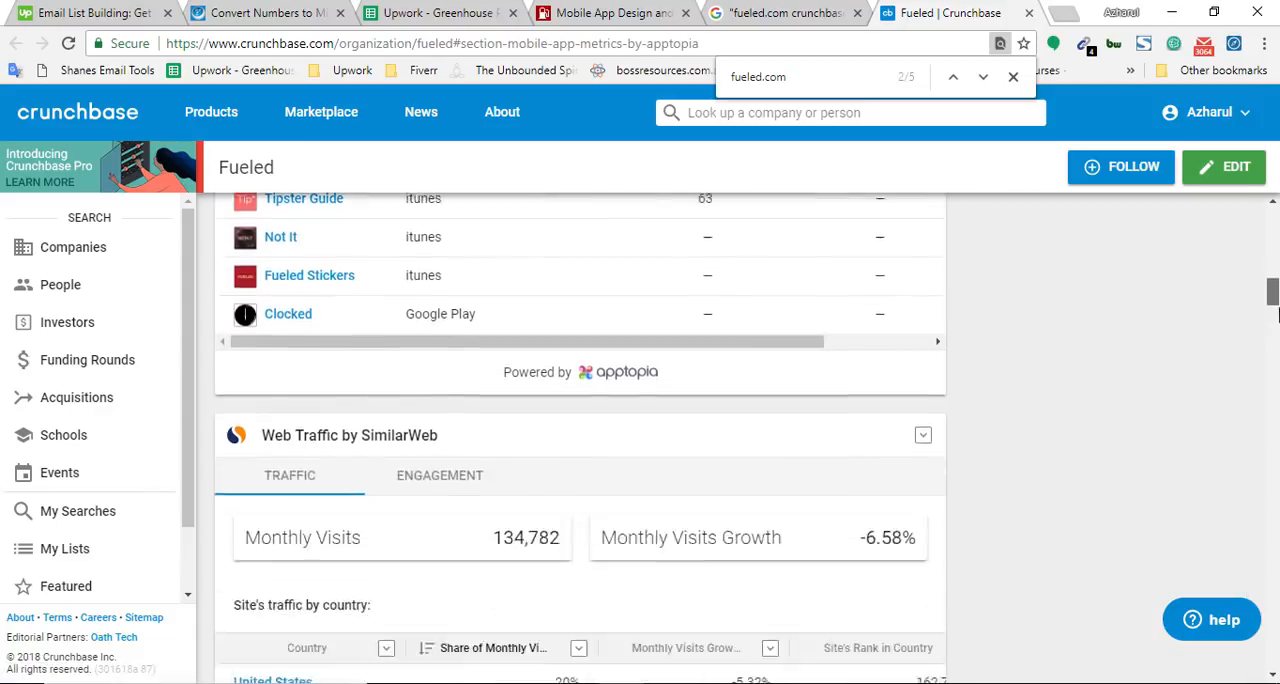
drag(1278, 330, 1038, 238)
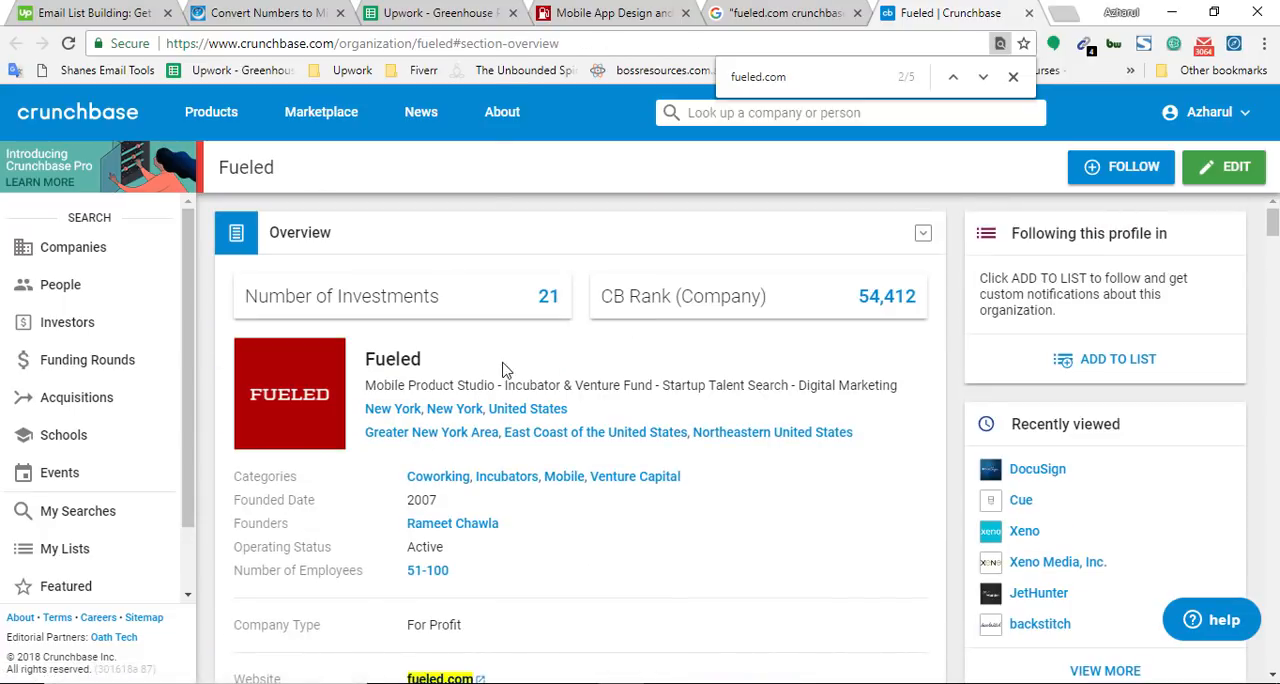
Copy the company name Fueled from the Crunchbase profile heading into cell B834 of the spreadsheet
click(455, 12)
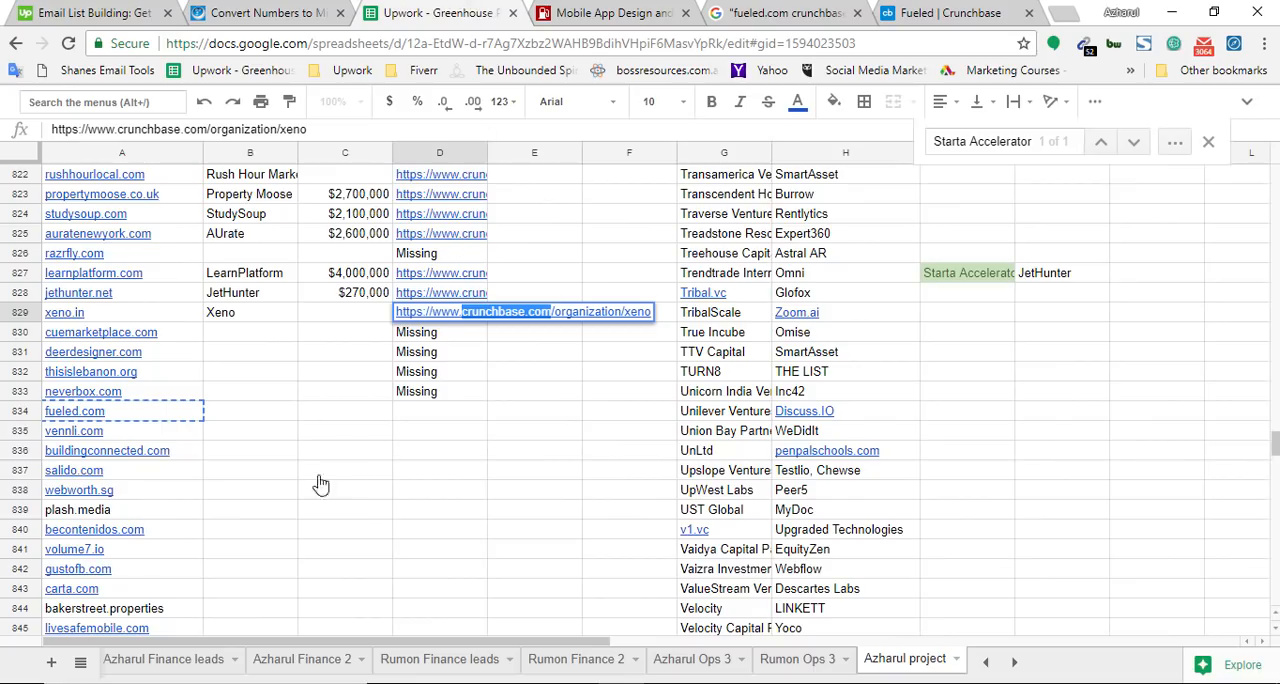
click(905, 9)
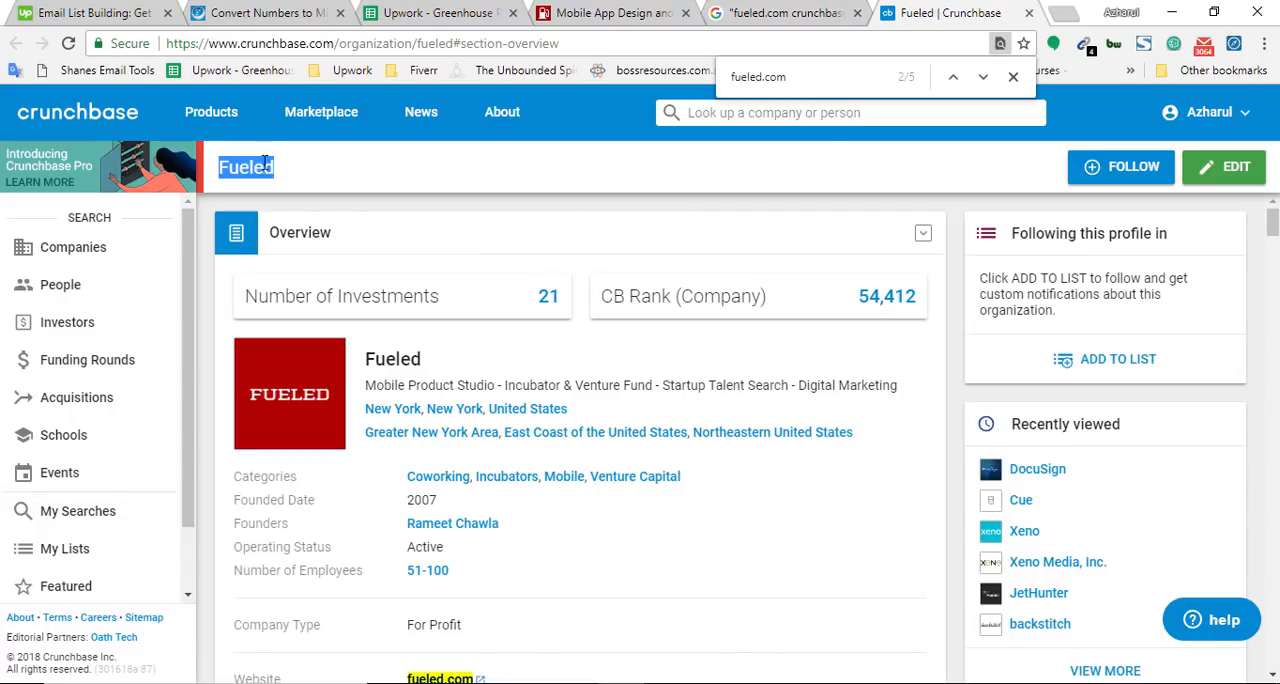
click(430, 8)
click(250, 423)
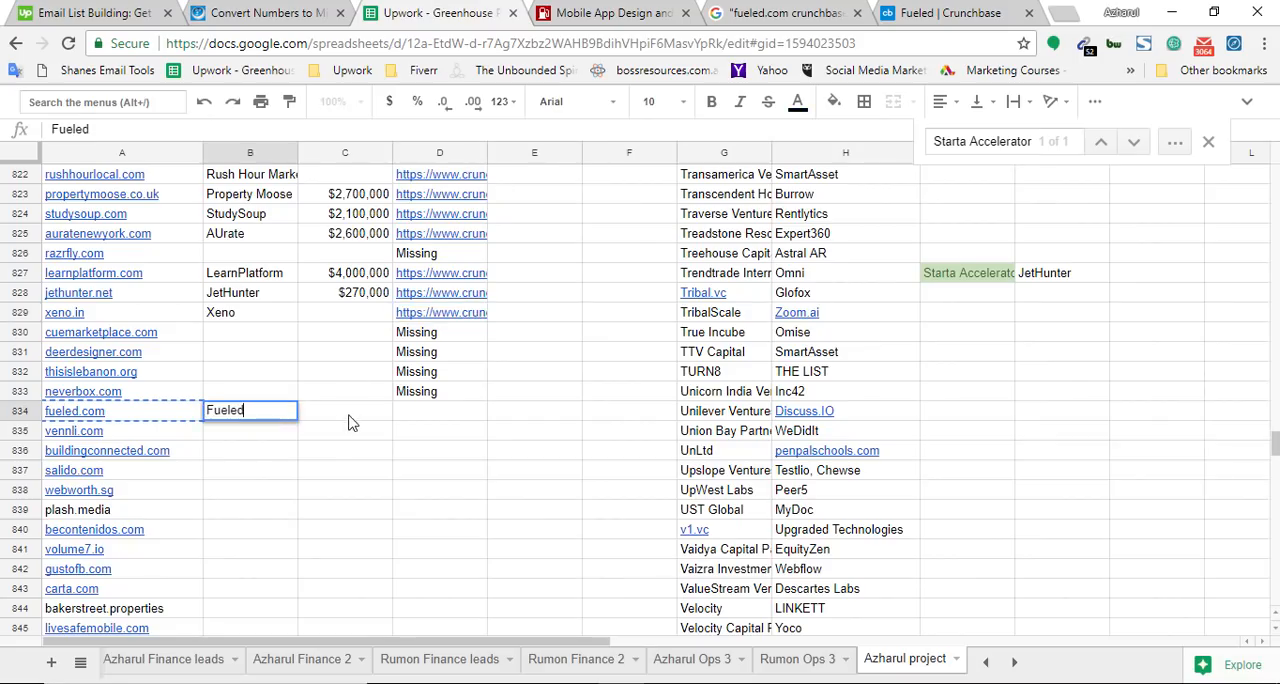
key(Tab)
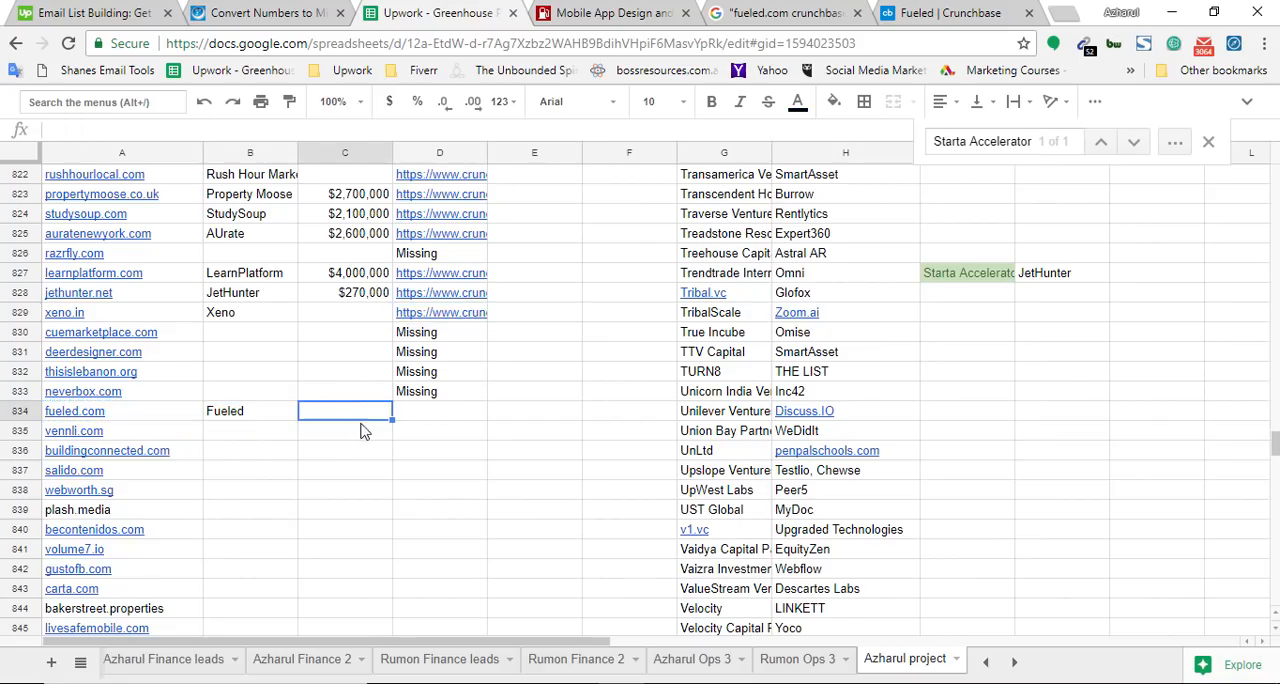
Search the Fueled Crunchbase profile for the word funding to look for a funding amount
click(940, 8)
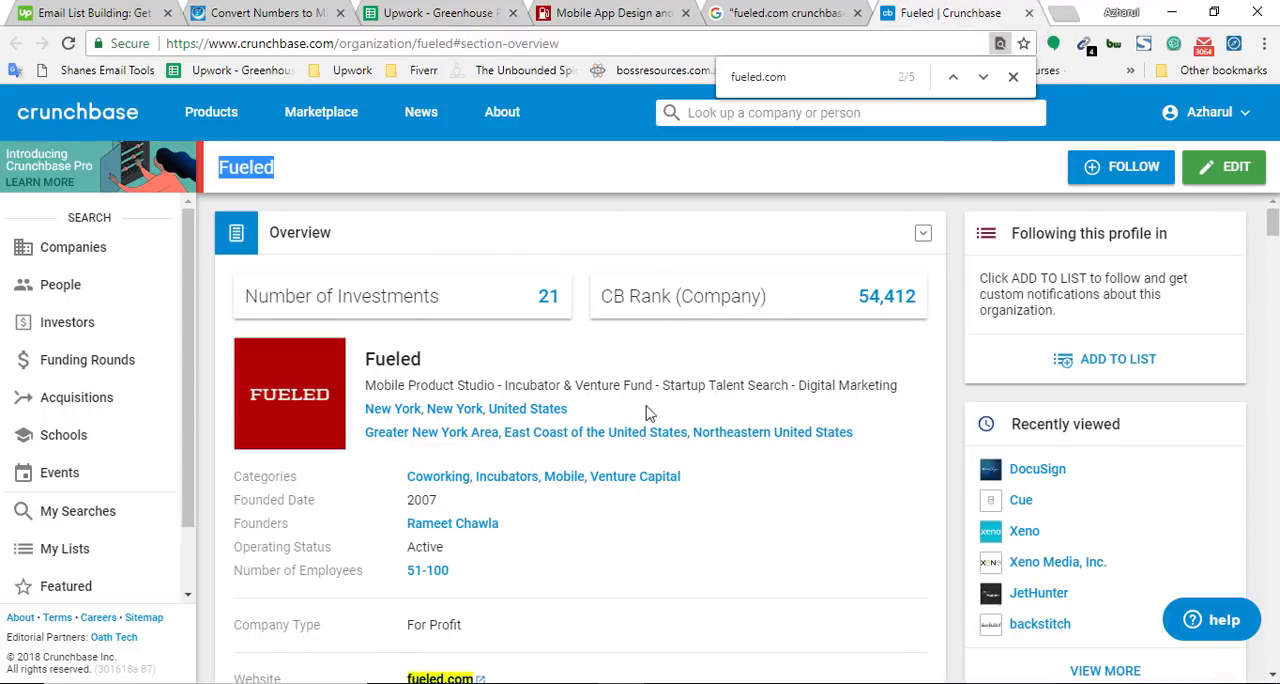
scroll(1022, 320, down, 3)
scroll(1022, 320, up, 3)
key(ctrl+f)
text(founding)
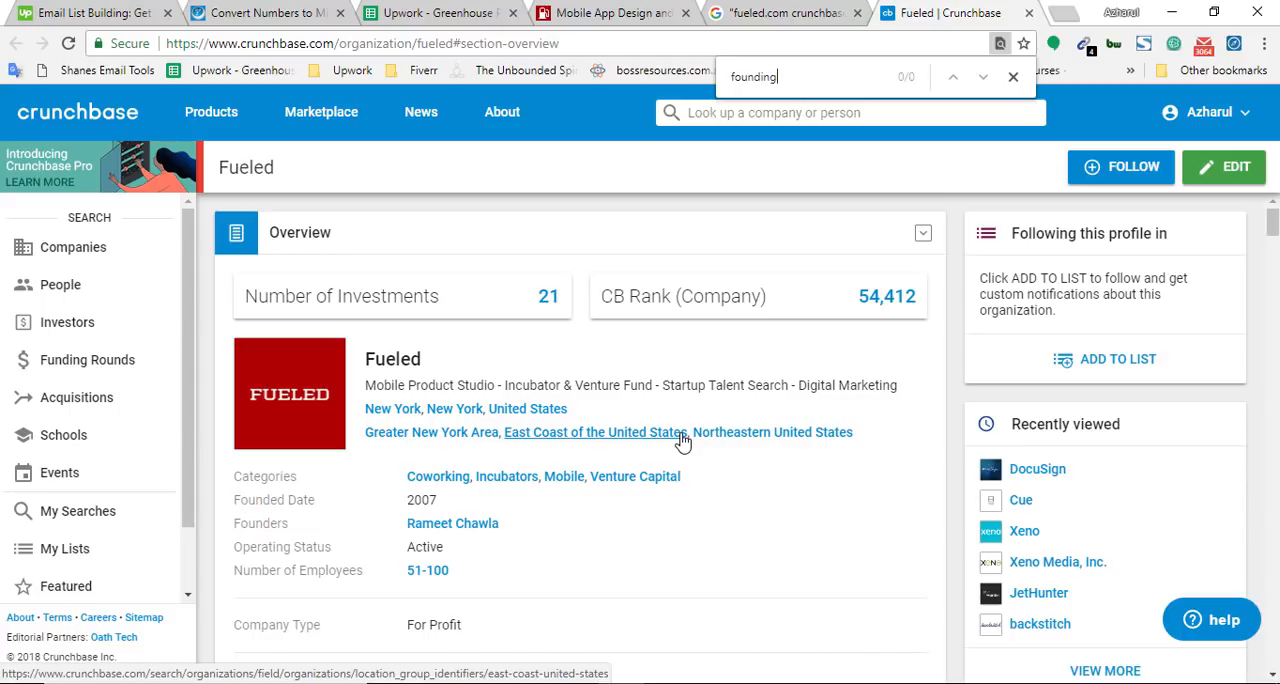
key(BackSpace)
key(BackSpace)
key(BackSpace)
key(BackSpace)
key(BackSpace)
key(BackSpace)
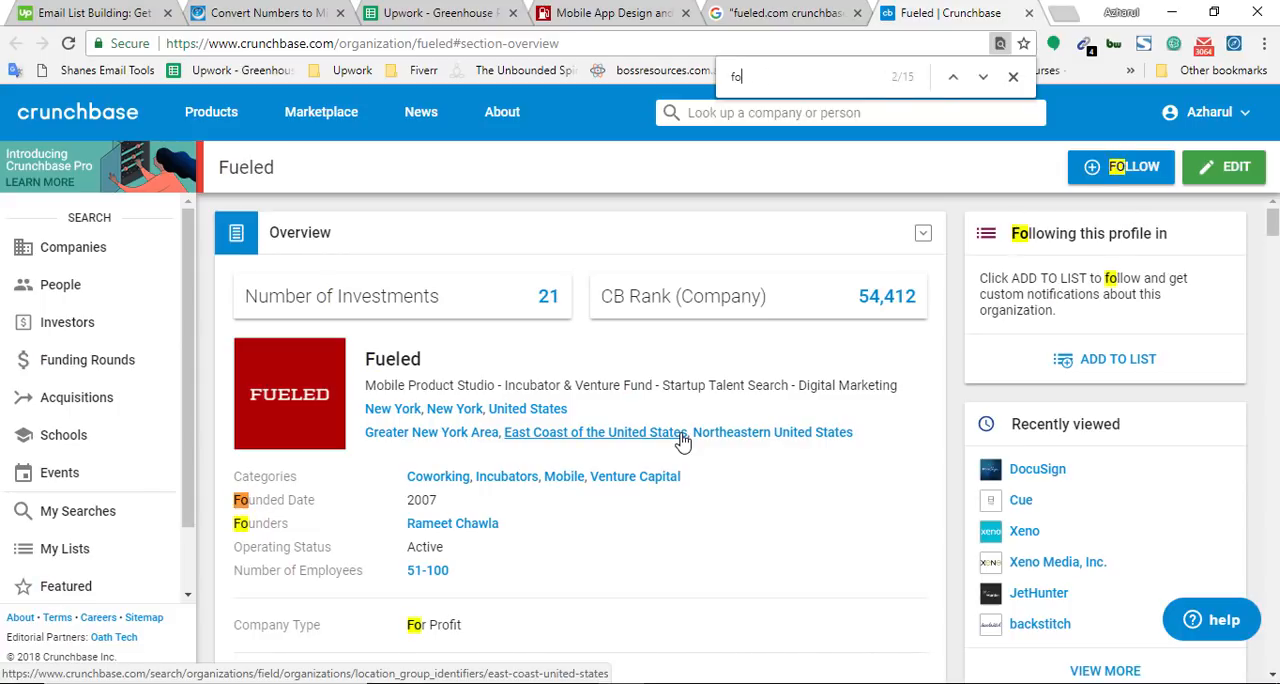
text(funding)
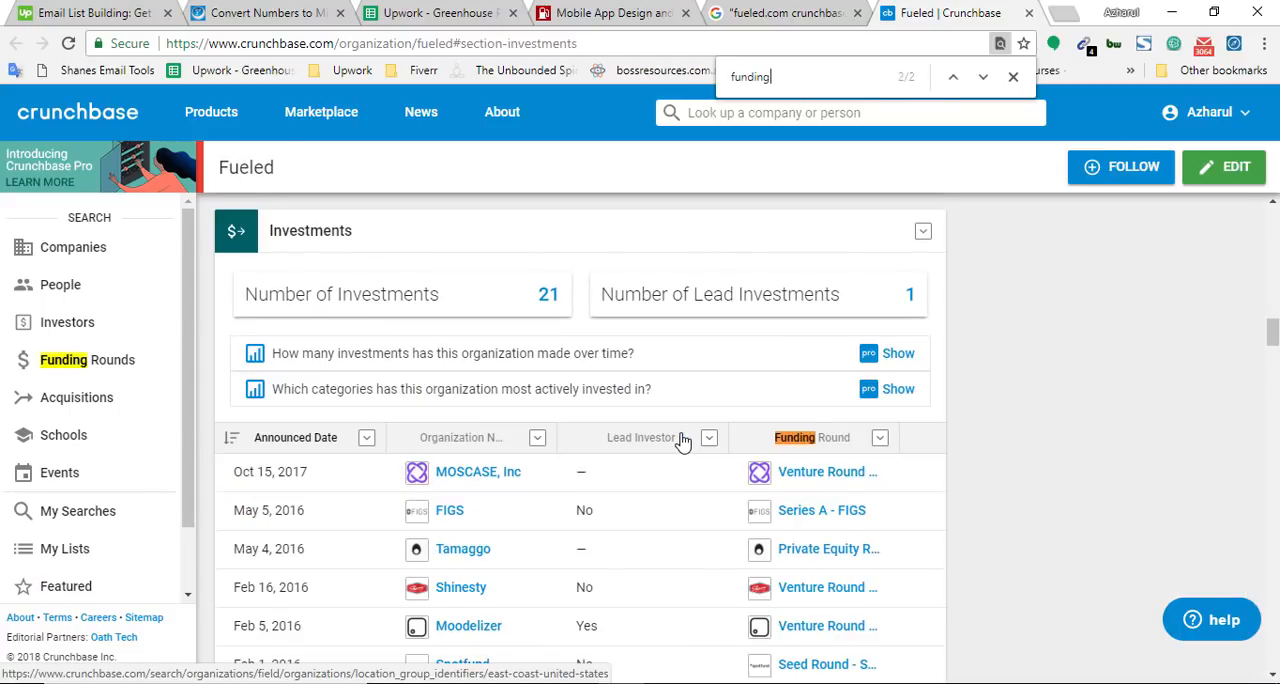
scroll(682, 441, up, 15)
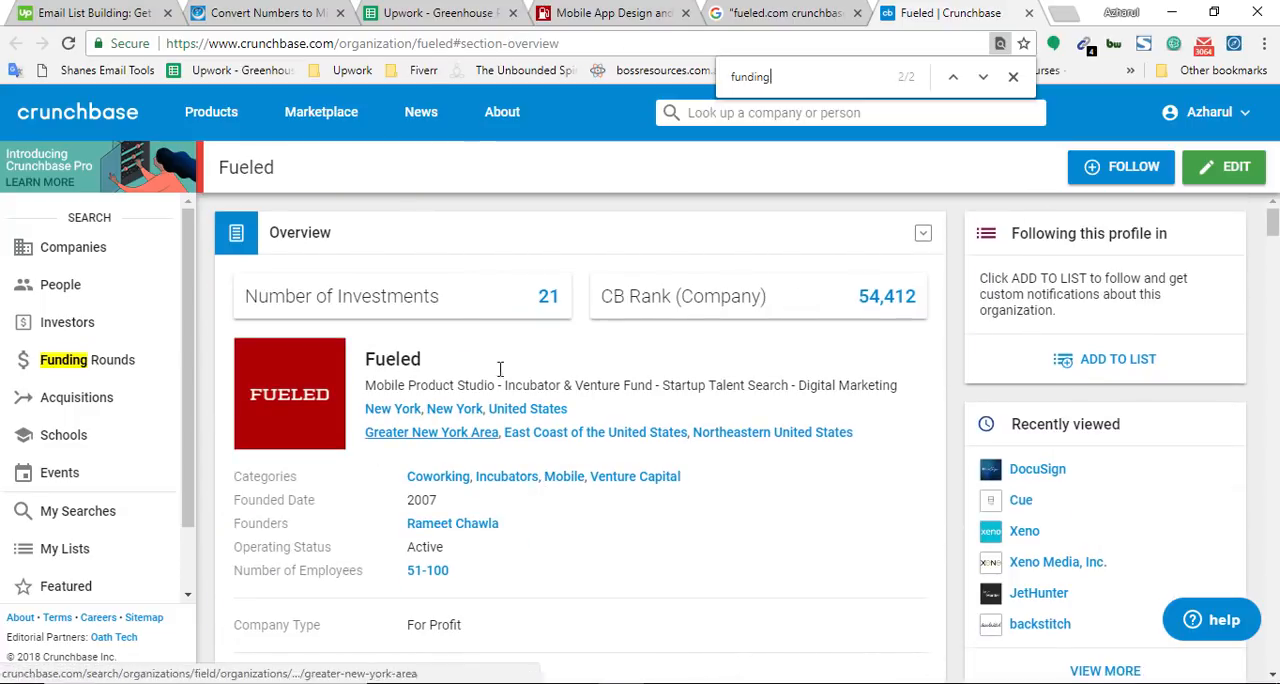
click(440, 14)
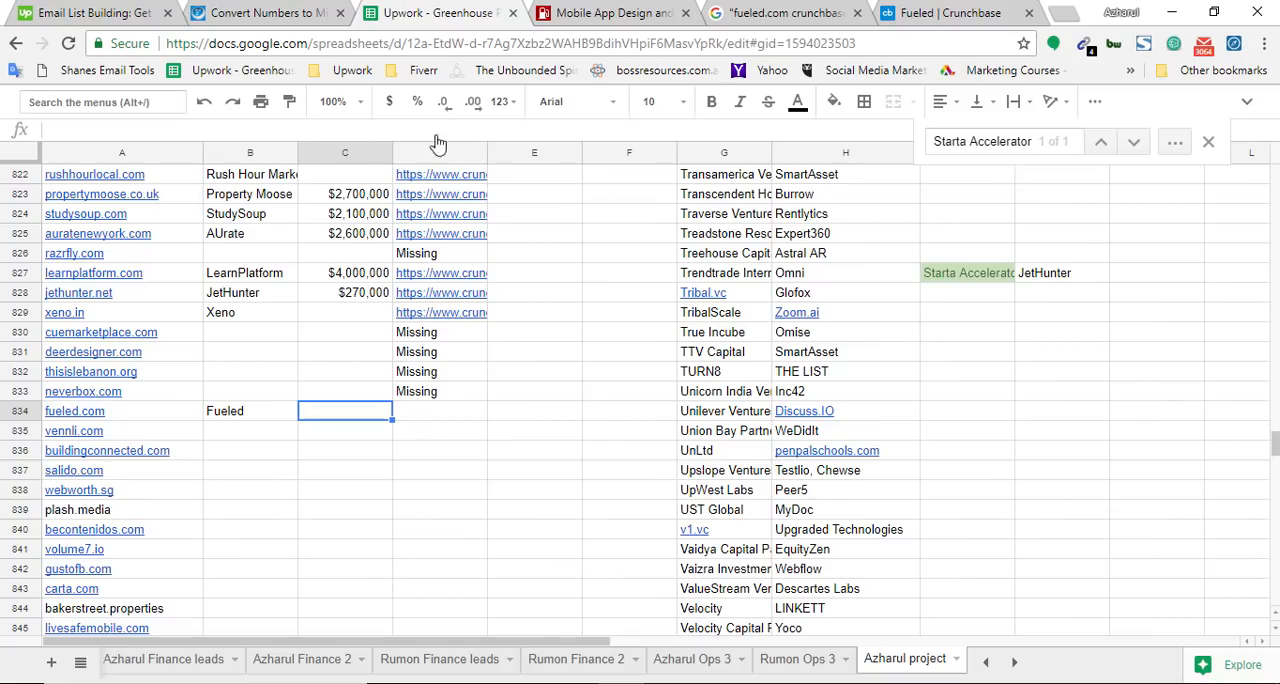
click(431, 414)
click(914, 12)
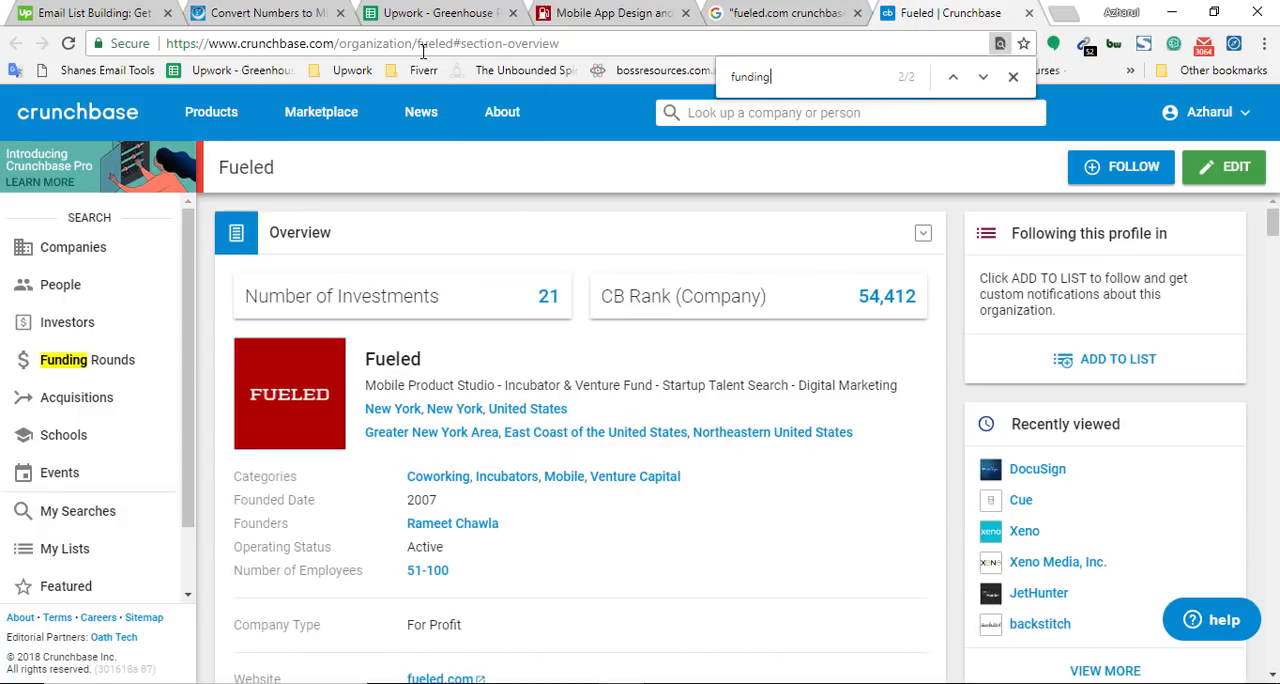
click(455, 45)
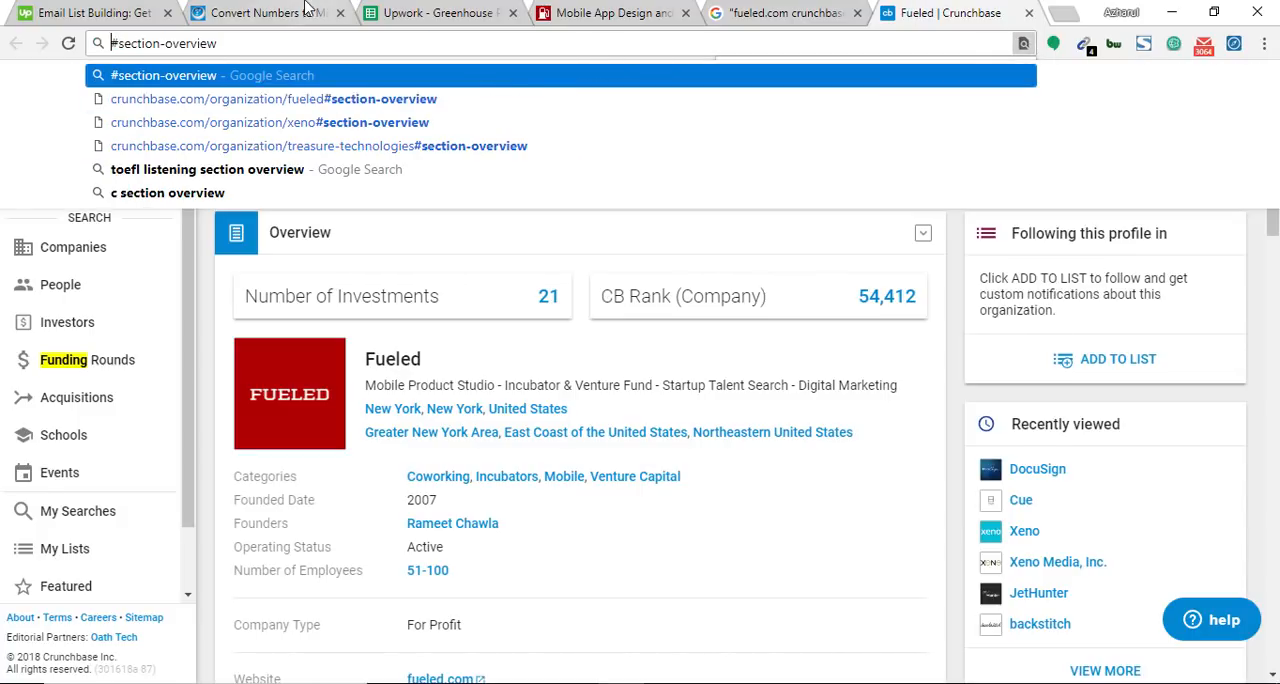
click(270, 12)
click(430, 12)
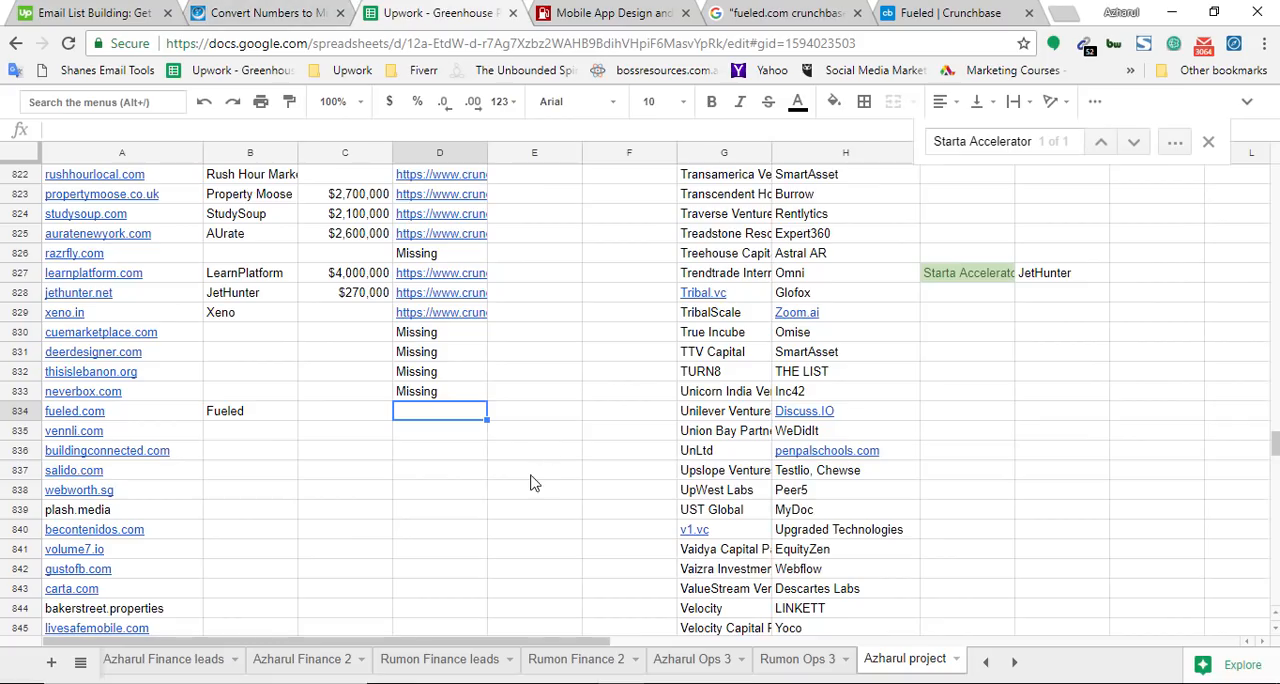
text(https://www.crunchbase.com/organization/fueled)
Open the list behind Fueled's Number of Investments on Crunchbase and look through its funding rounds
click(968, 10)
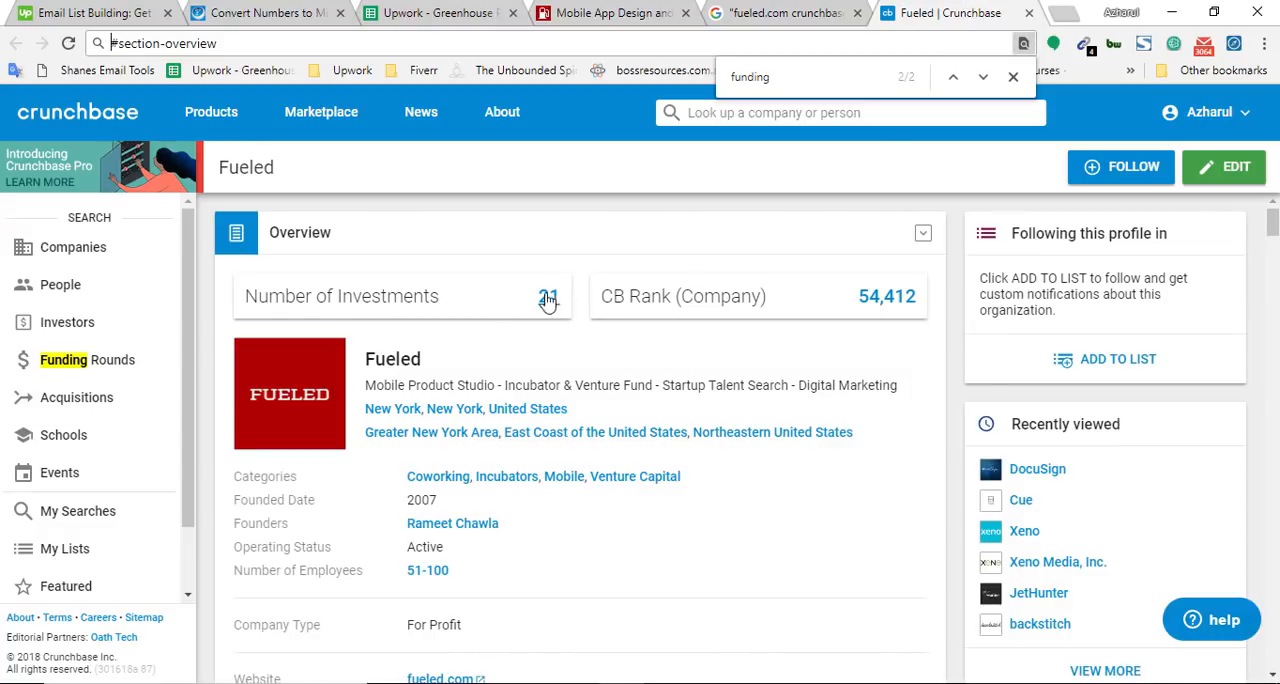
click(436, 12)
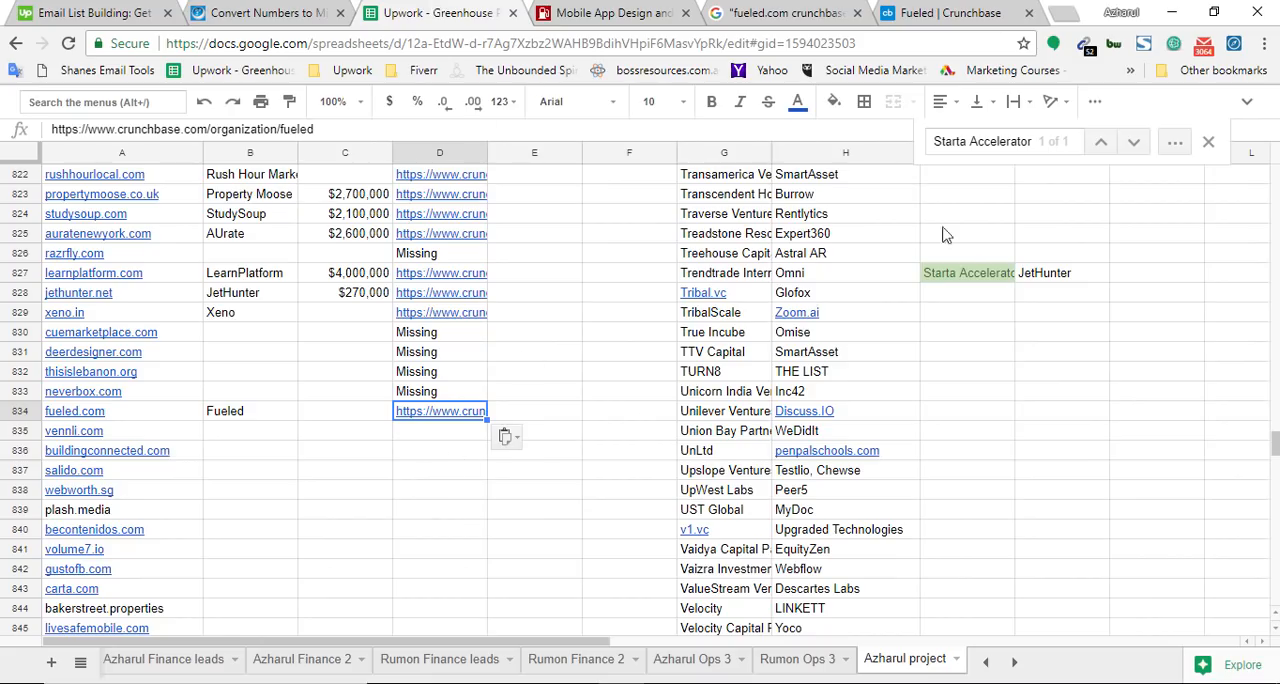
click(995, 10)
click(548, 300)
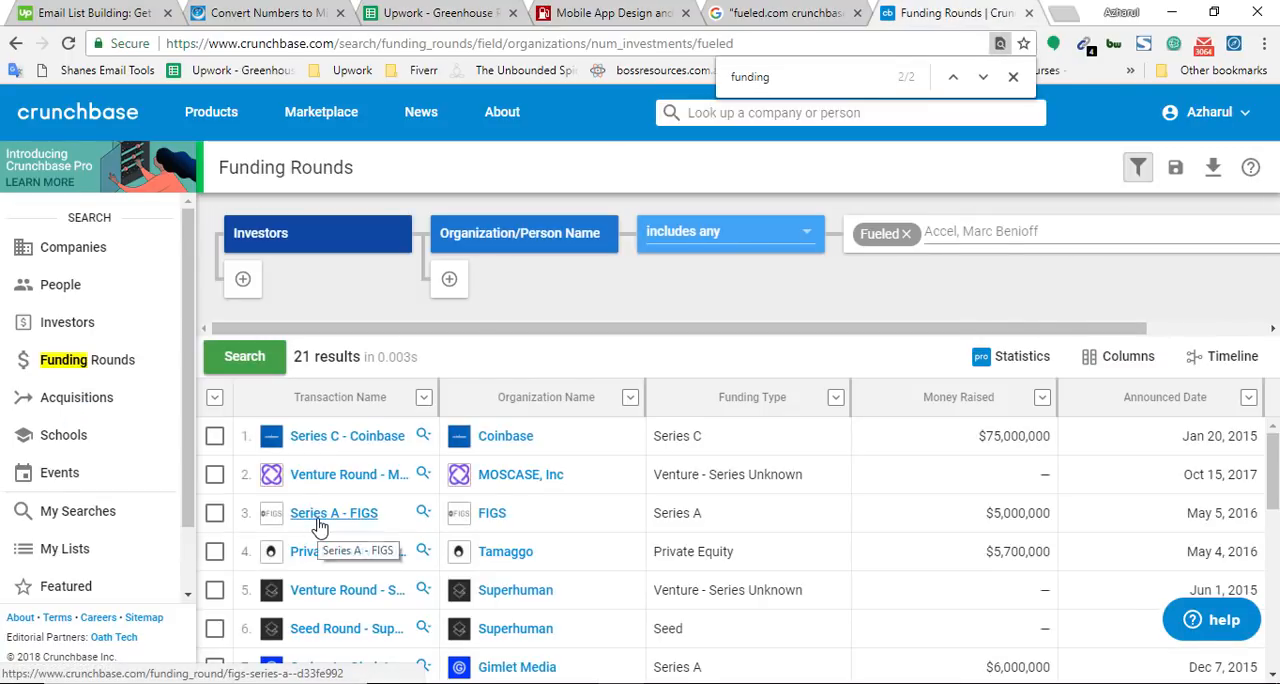
scroll(330, 530, down, 5)
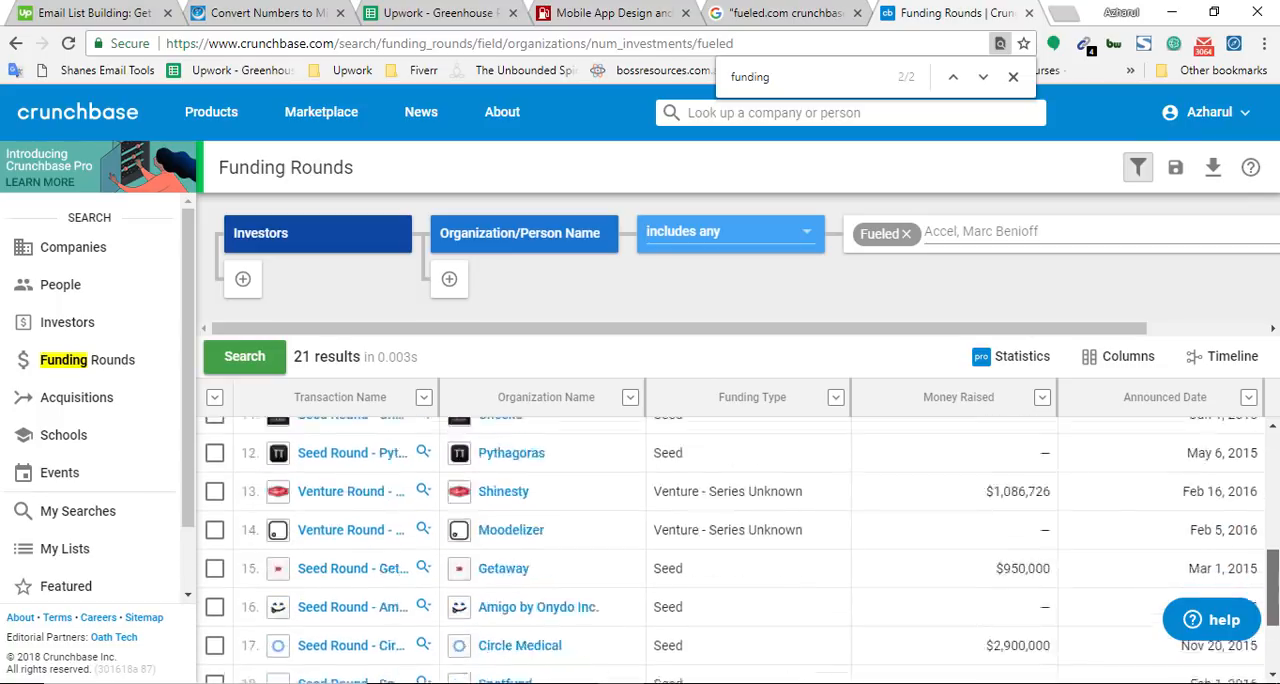
scroll(735, 545, up, 5)
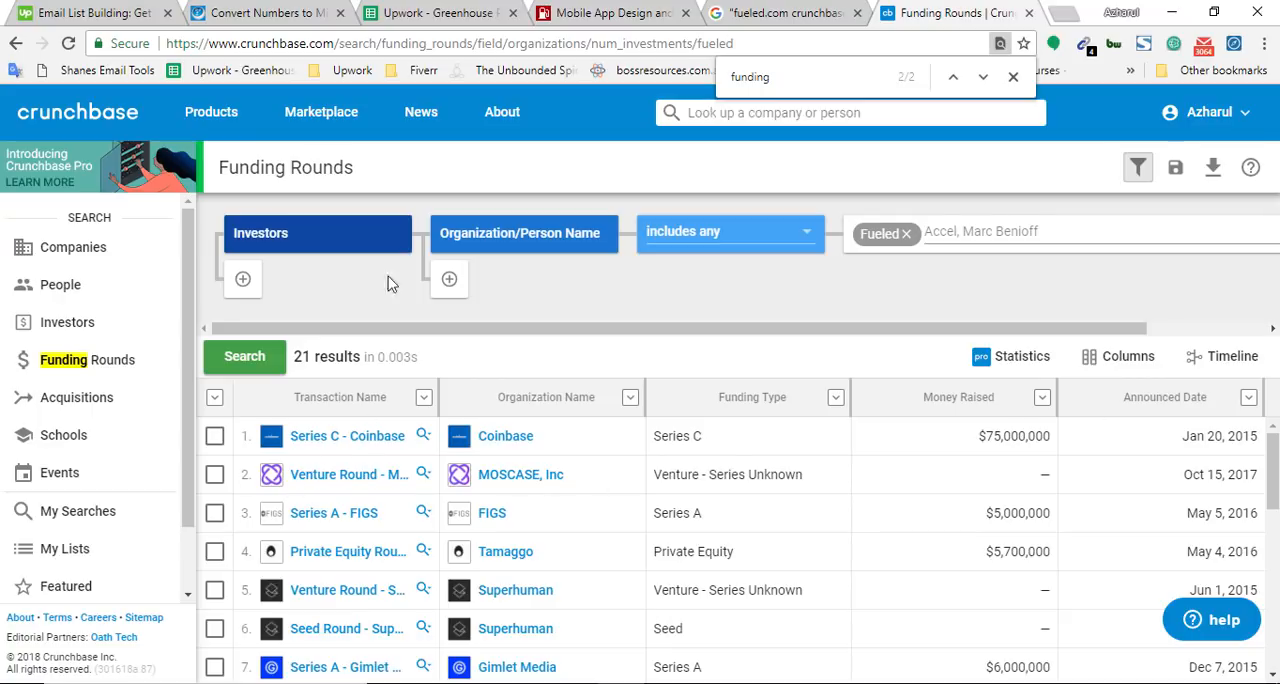
click(376, 12)
click(906, 6)
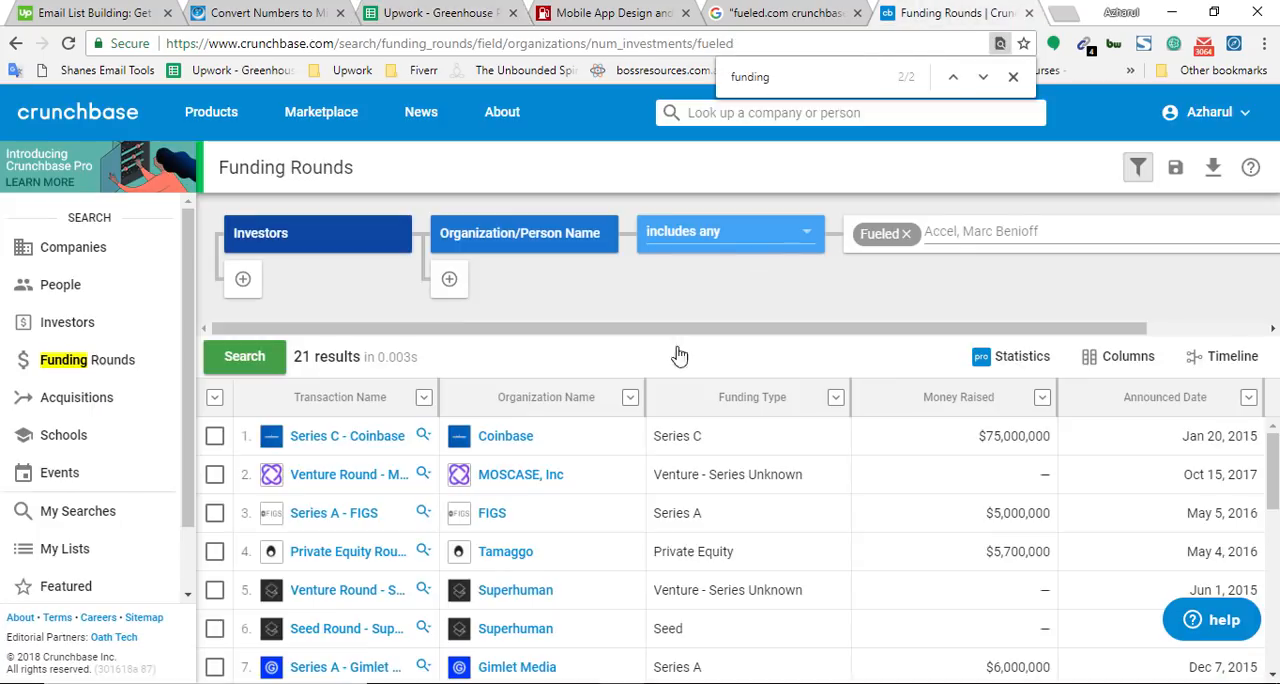
right_click(331, 441)
click(400, 353)
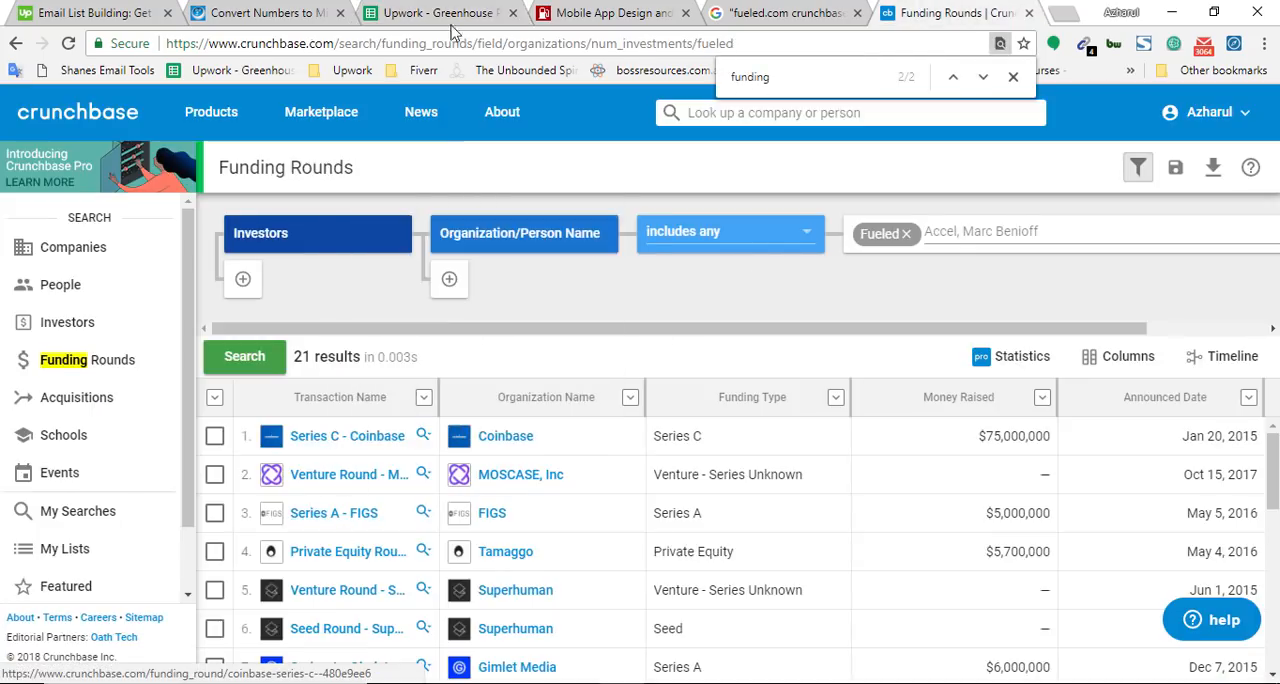
Search the spreadsheet for Series C - Coinbase, and add that transaction name to cell I828
click(452, 40)
key(ctrl+v)
click(420, 10)
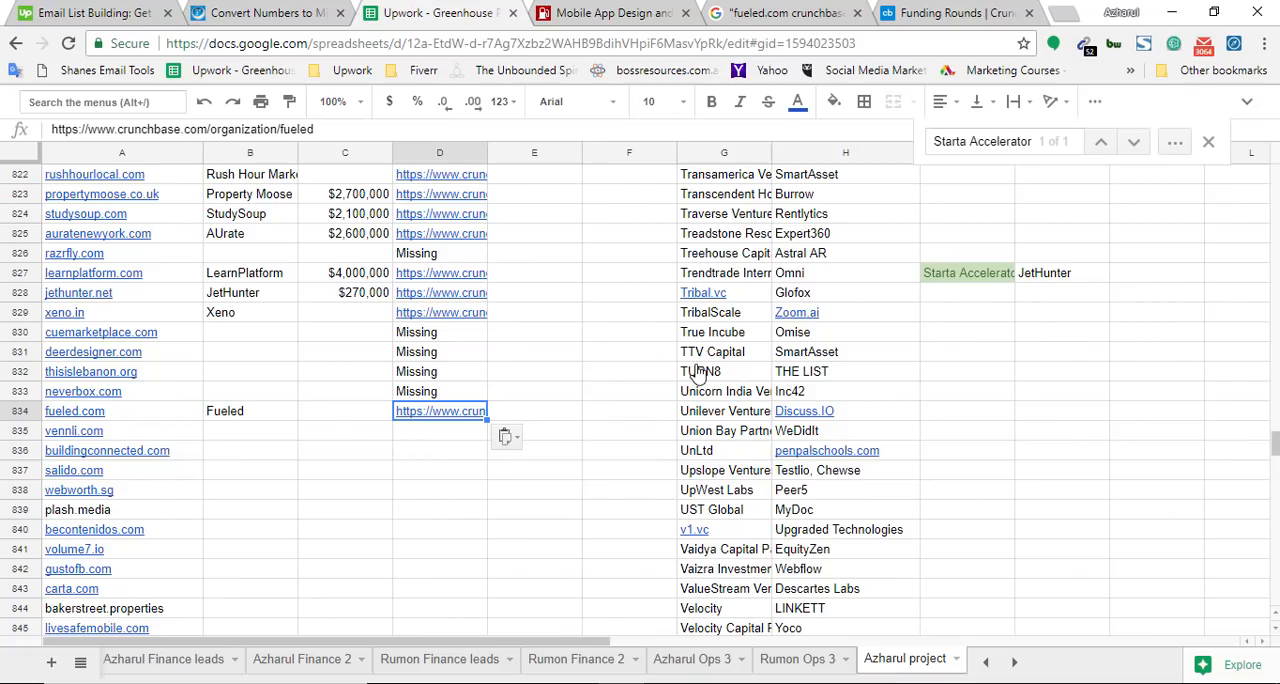
key(ctrl+f)
key(ctrl+v)
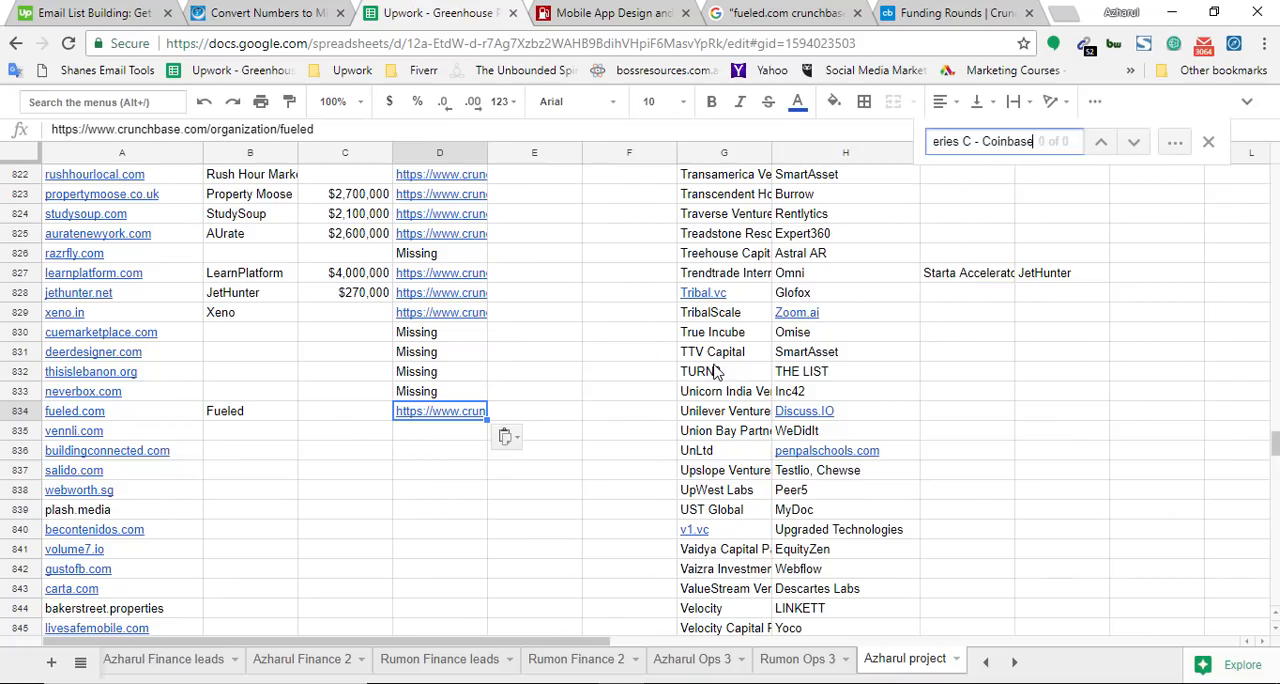
click(966, 300)
key(ctrl+v)
Copy Venture Round - MOSCASE, Inc as plain text from Fueled's Crunchbase rounds, search the spreadsheet for it, and add it to cell I829
click(990, 12)
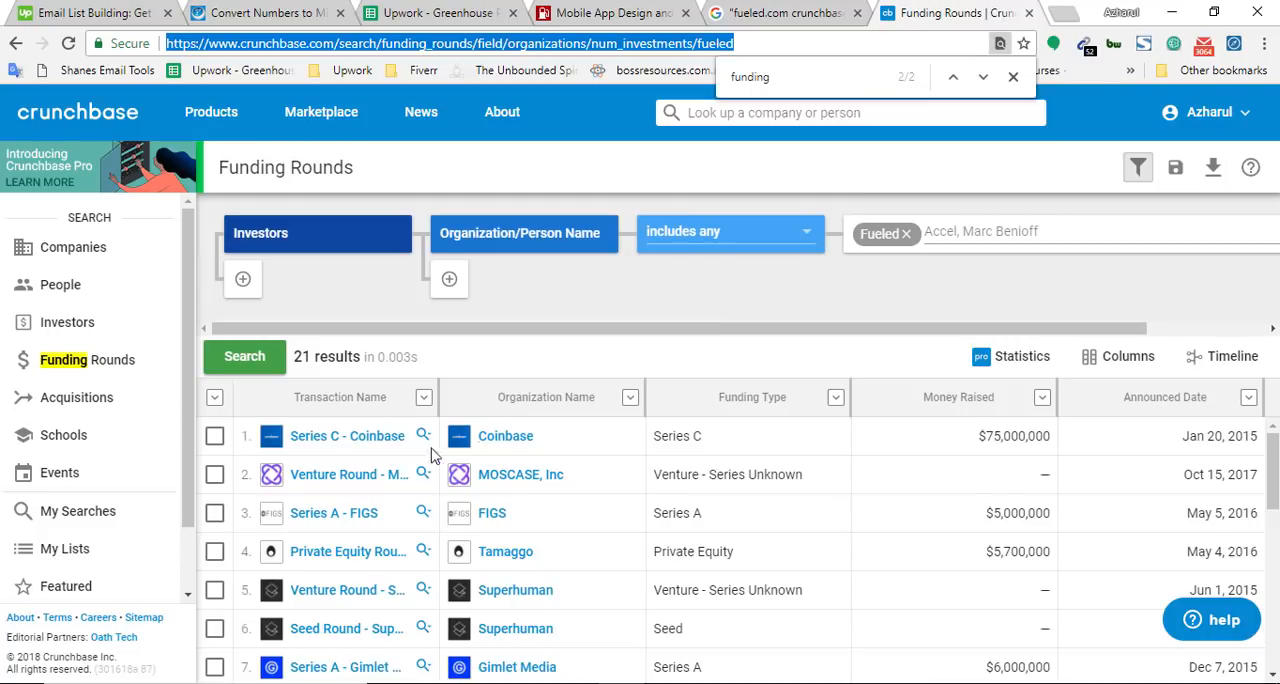
right_click(348, 477)
click(428, 380)
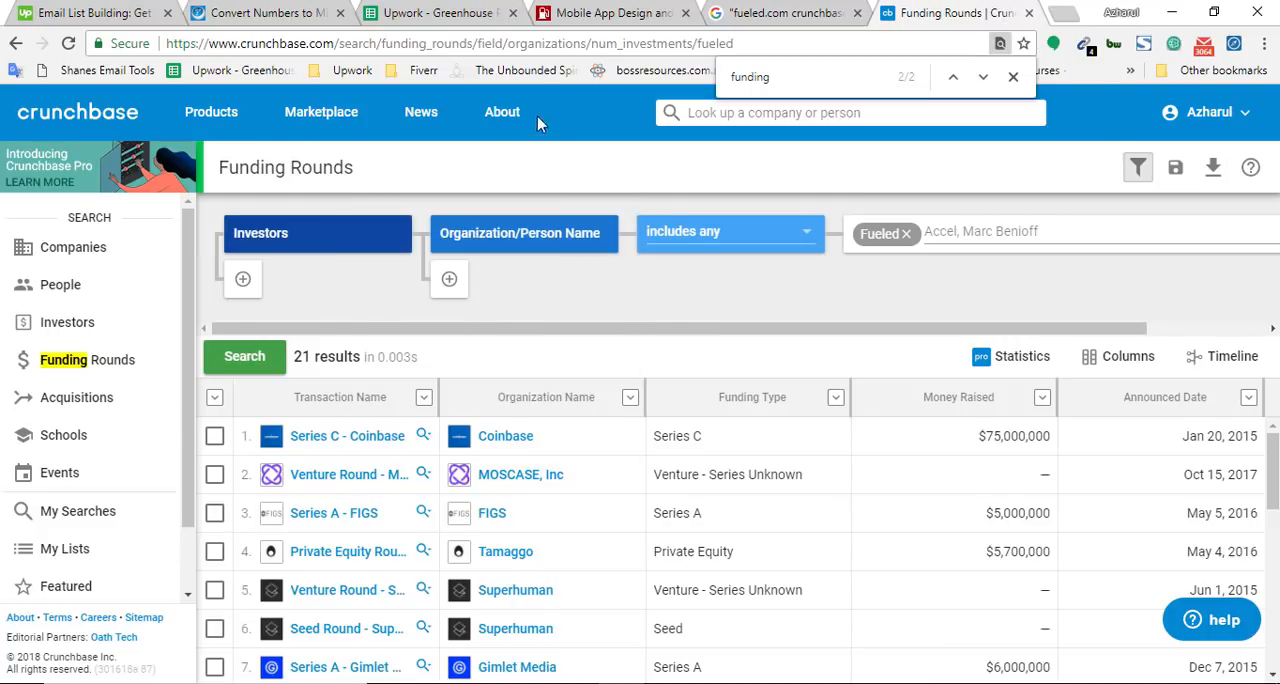
click(537, 43)
key(ctrl+v)
key(ctrl+a)
key(ctrl+c)
key(Escape)
click(430, 12)
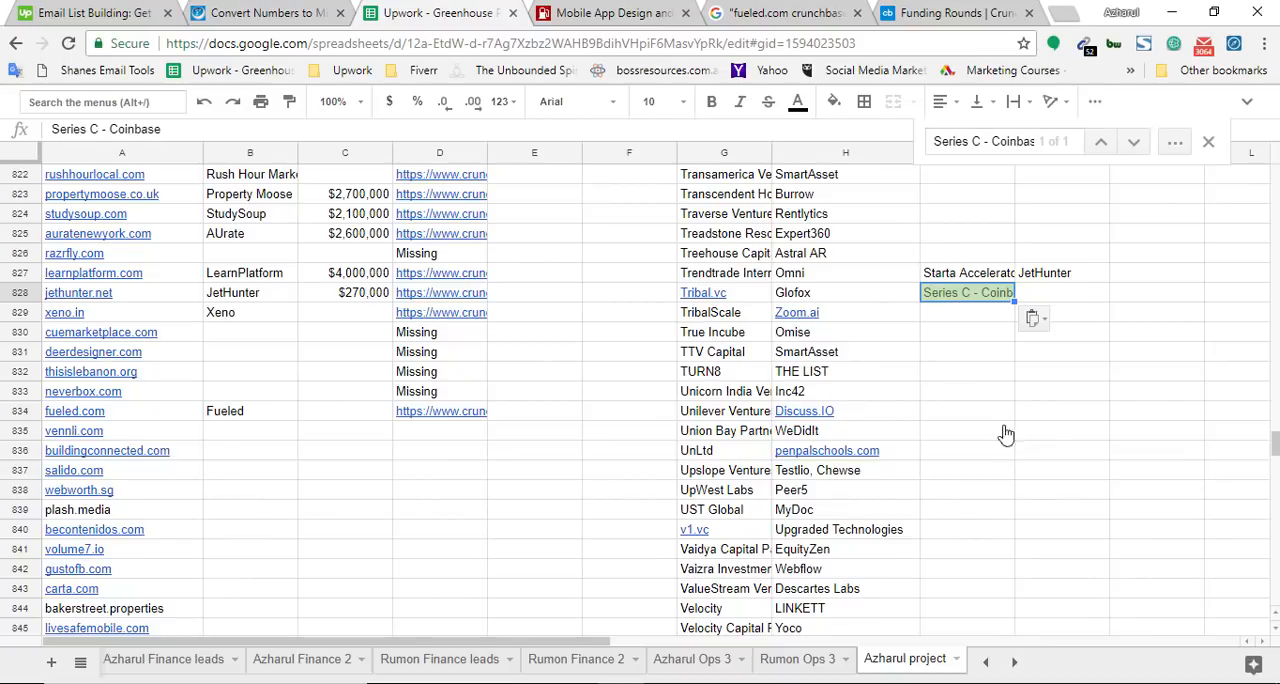
key(ctrl+f)
key(ctrl+v)
click(960, 335)
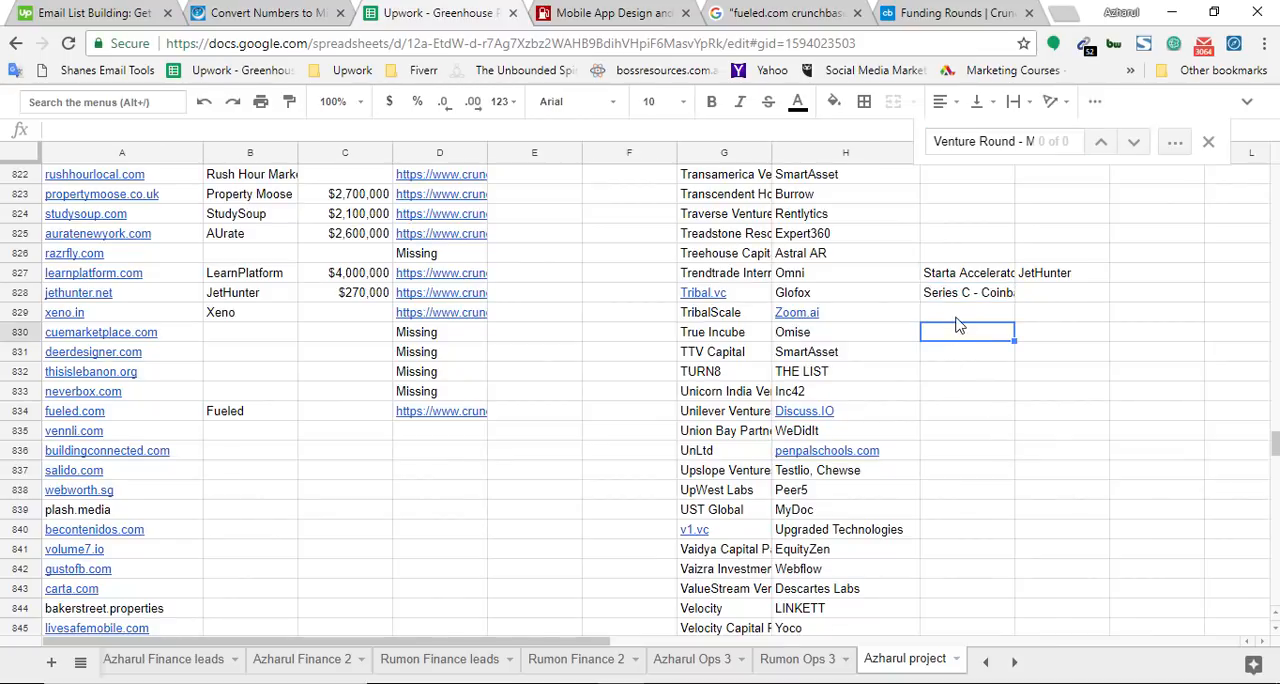
key(ctrl+v)
Copy Series A - FIGS as plain text from Fueled's Crunchbase rounds, search the spreadsheet for it, and add it to cell I830
key(ctrl+9)
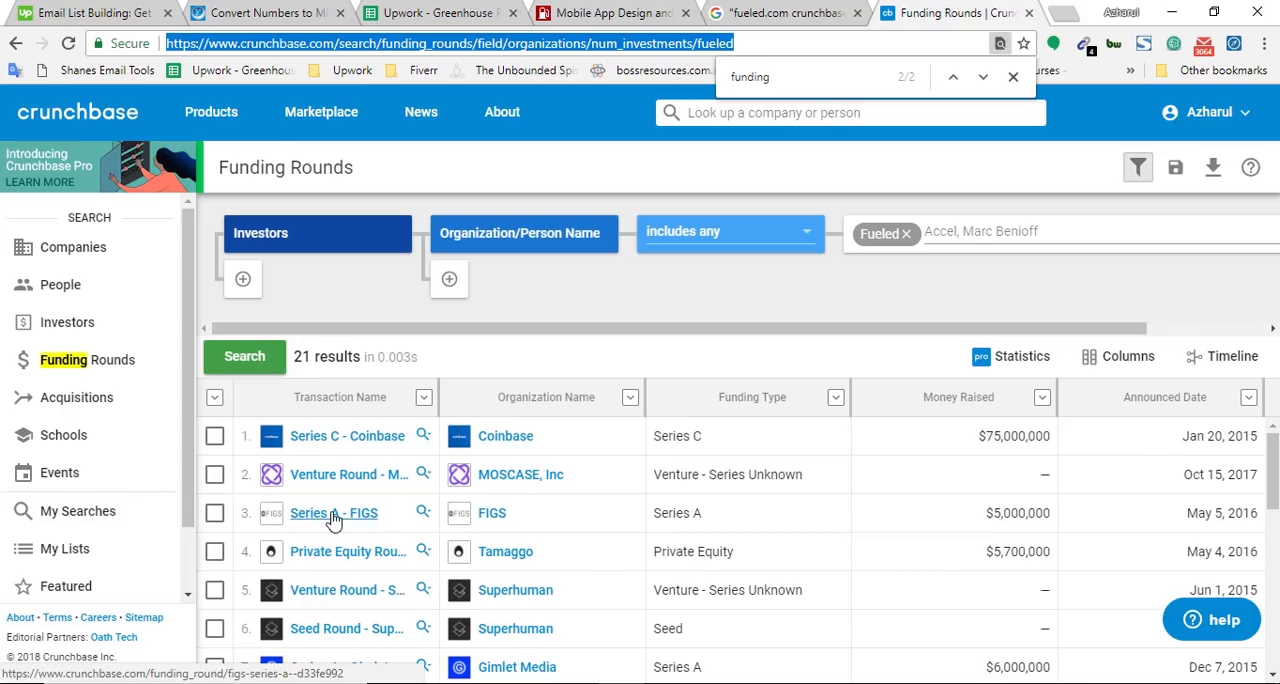
right_click(335, 514)
click(398, 418)
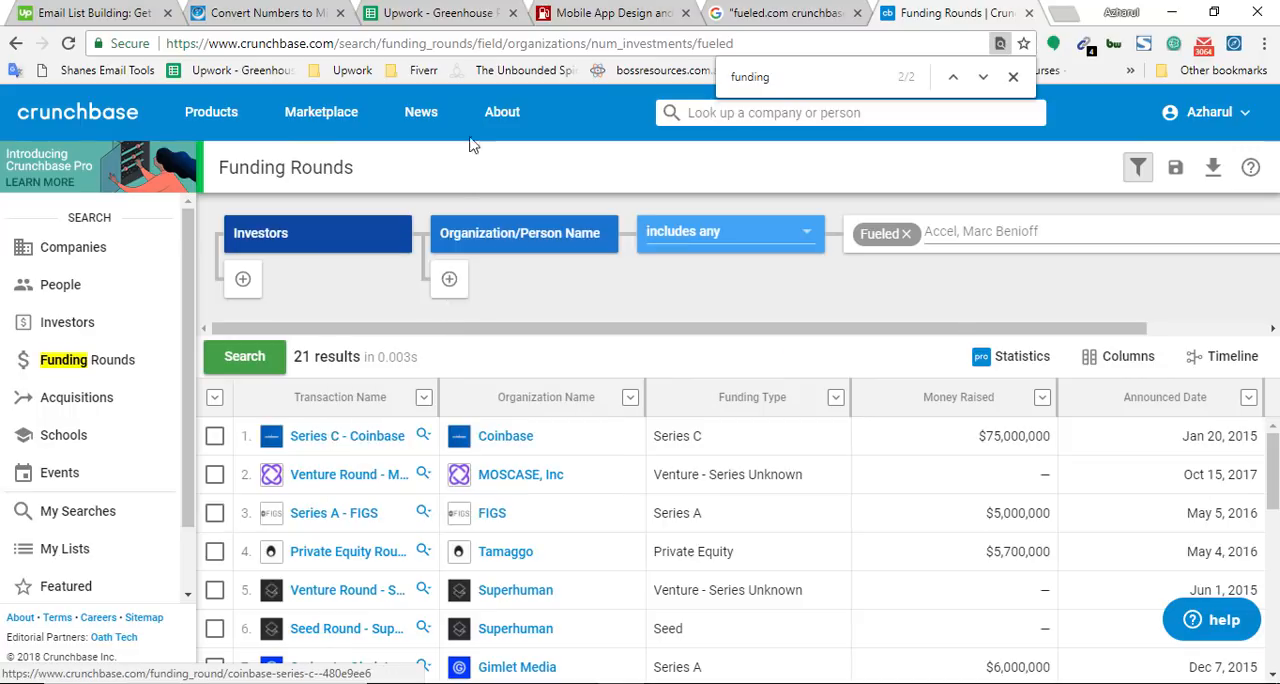
click(469, 42)
key(ctrl+v)
key(ctrl+a)
key(ctrl+x)
click(424, 10)
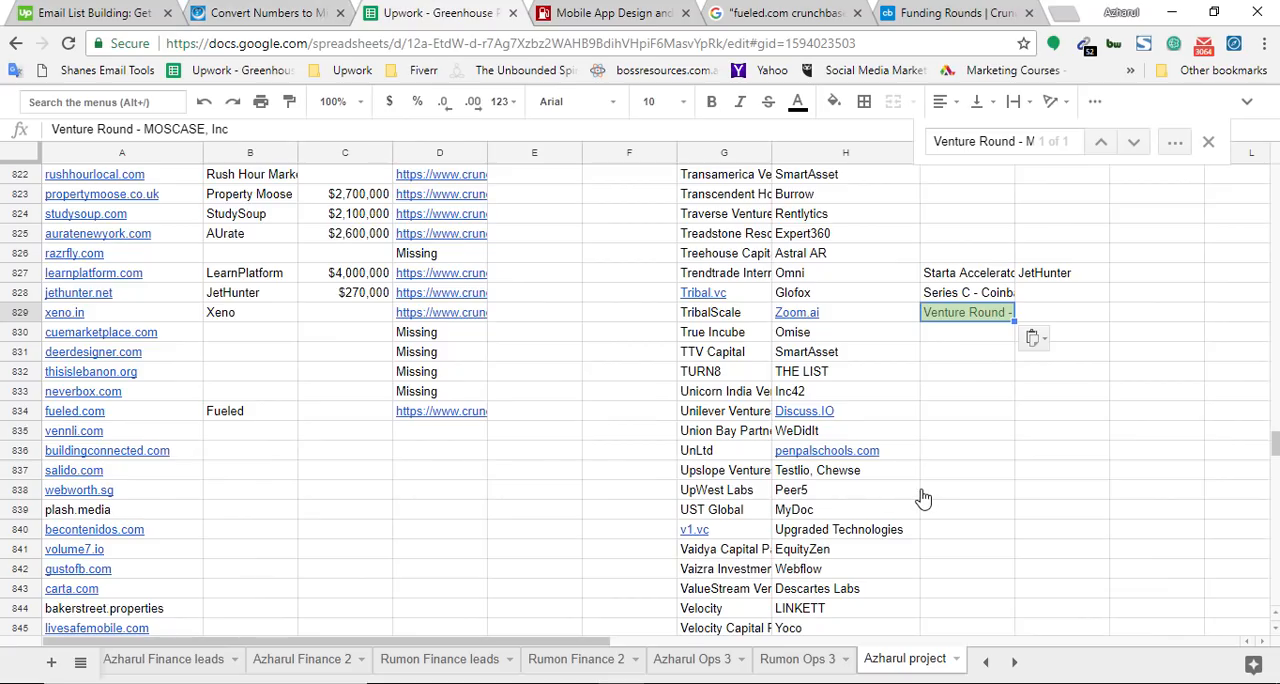
key(ctrl+f)
key(ctrl+v)
click(945, 345)
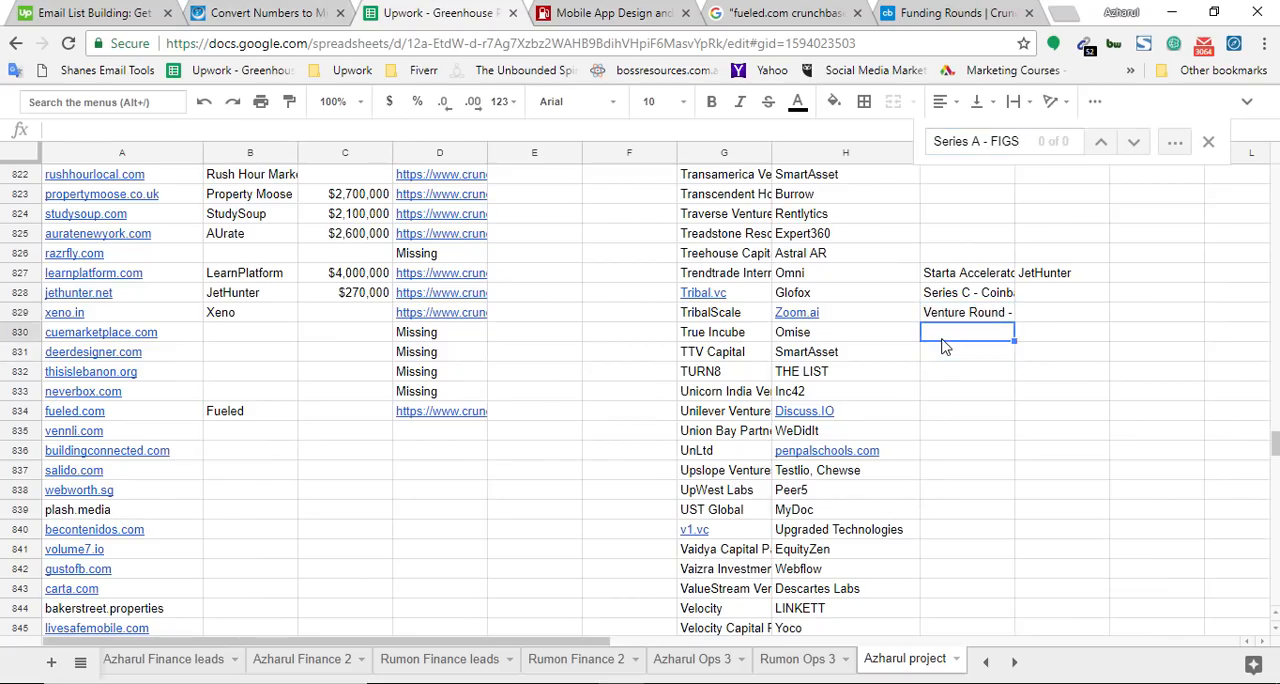
key(ctrl+v)
Copy Private Equity Round - Tamaggo as plain text from Fueled's Crunchbase rounds, search the spreadsheet for it, and add it to cell I831
key(ctrl+6)
scroll(300, 570, down, 1)
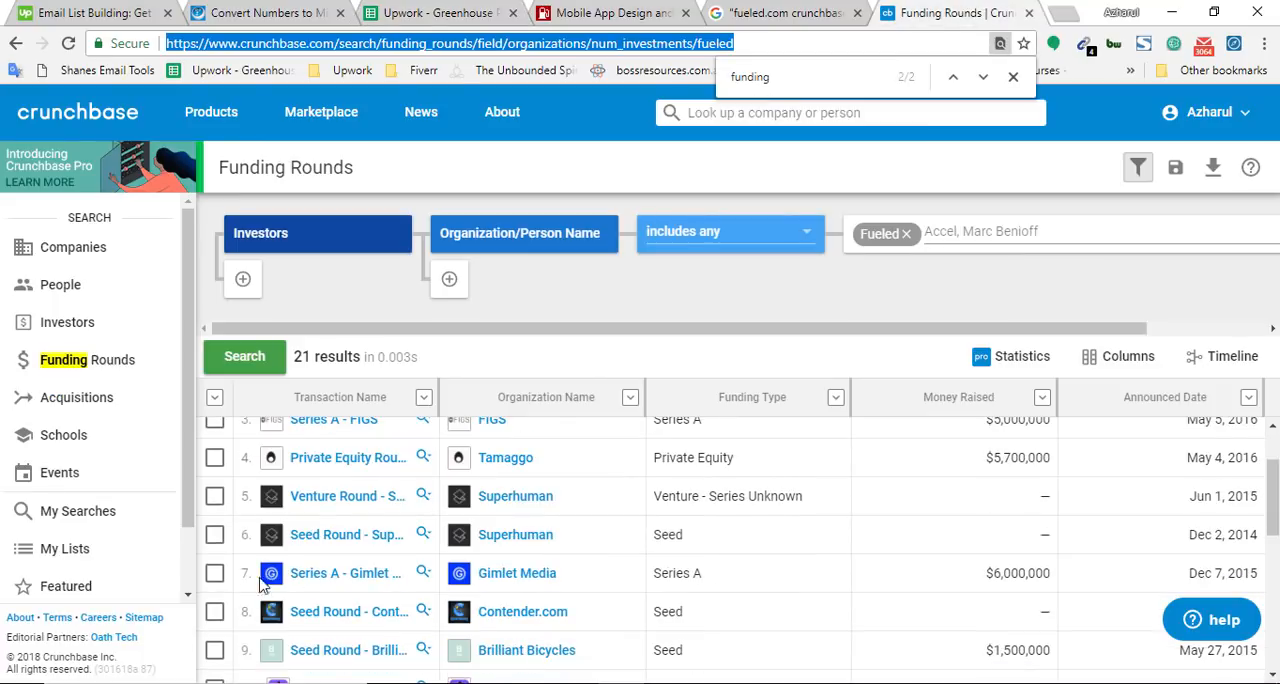
right_click(340, 456)
right_click(334, 460)
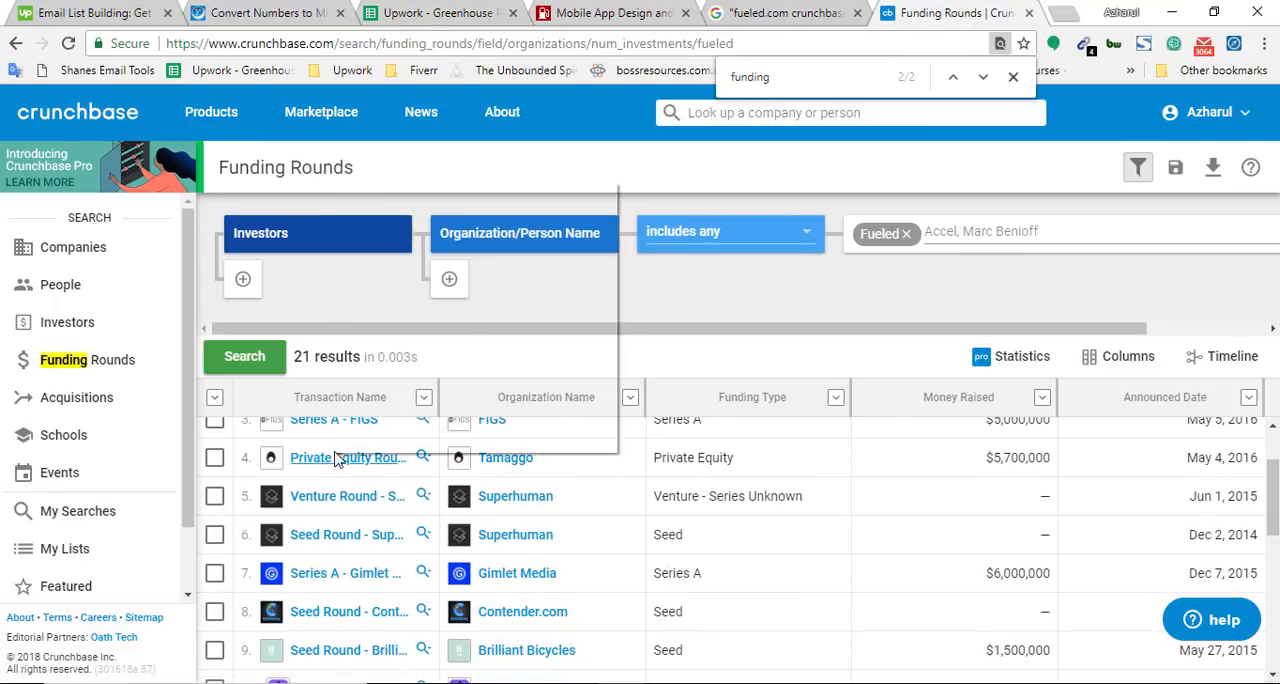
click(409, 366)
click(557, 50)
key(ctrl+v)
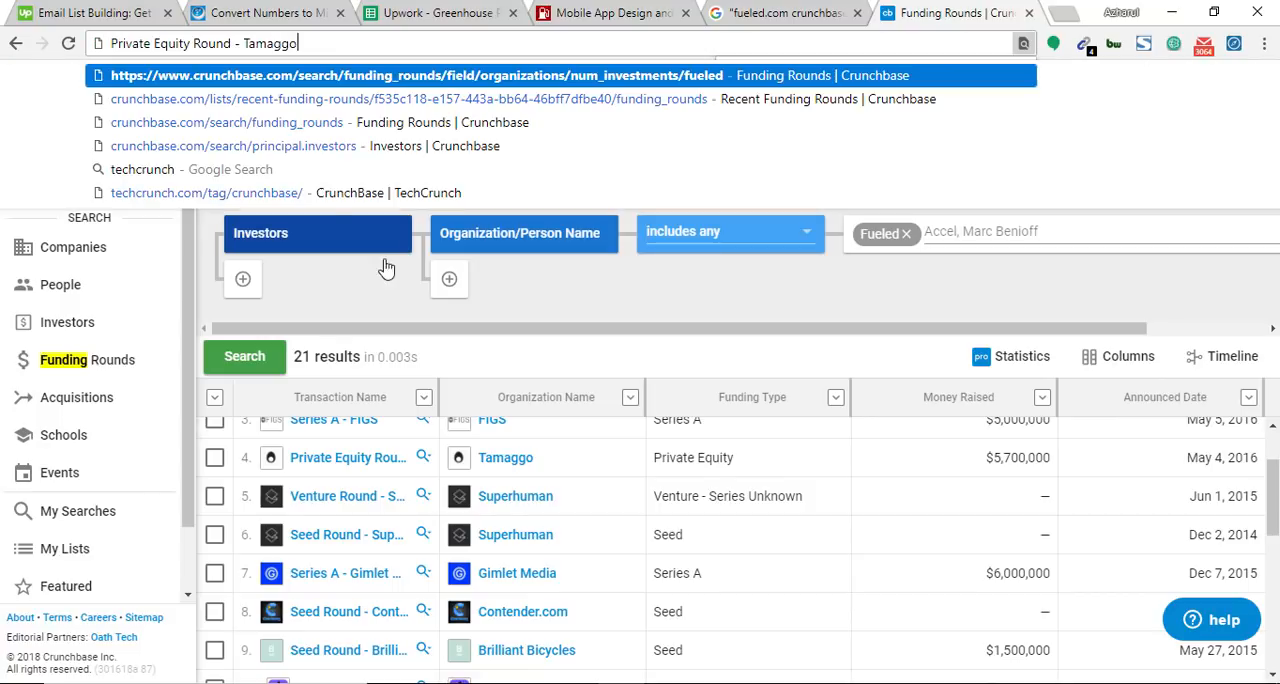
key(Escape)
key(ctrl+3)
key(ctrl+v)
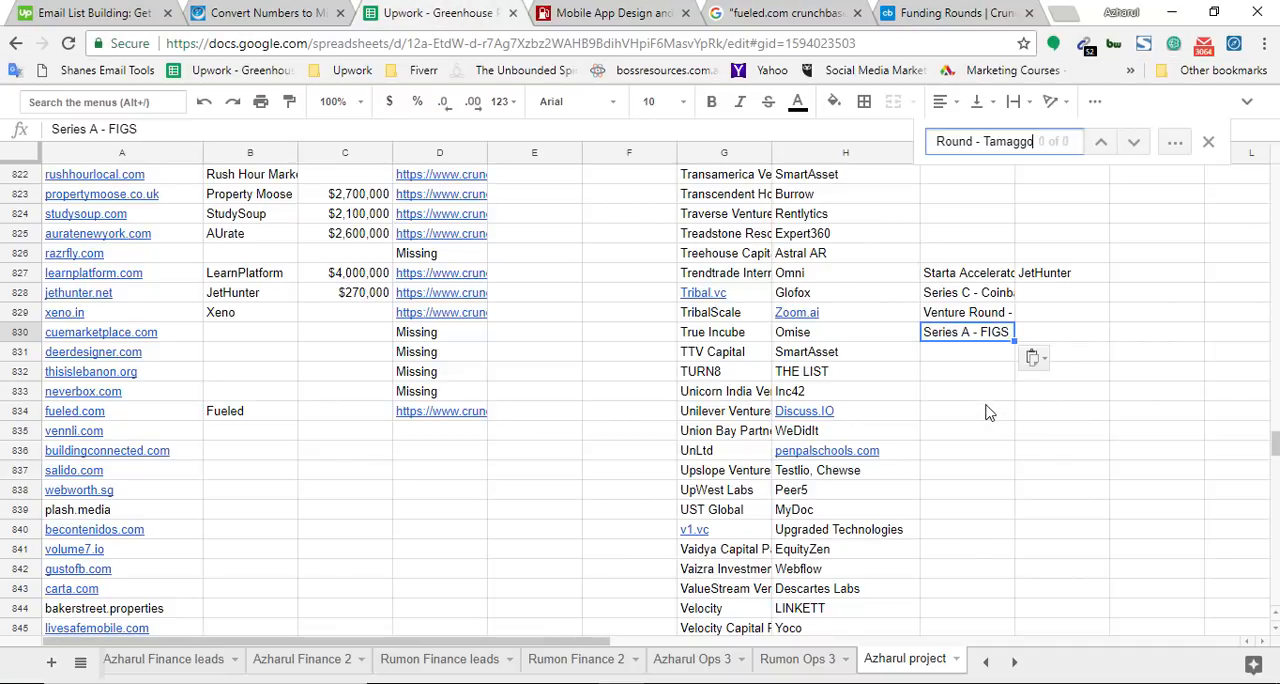
click(968, 357)
key(ctrl+v)
Copy Venture Round - Superhuman as plain text from Fueled's Crunchbase rounds, search the spreadsheet for it, and add it to cell I832
key(ctrl+6)
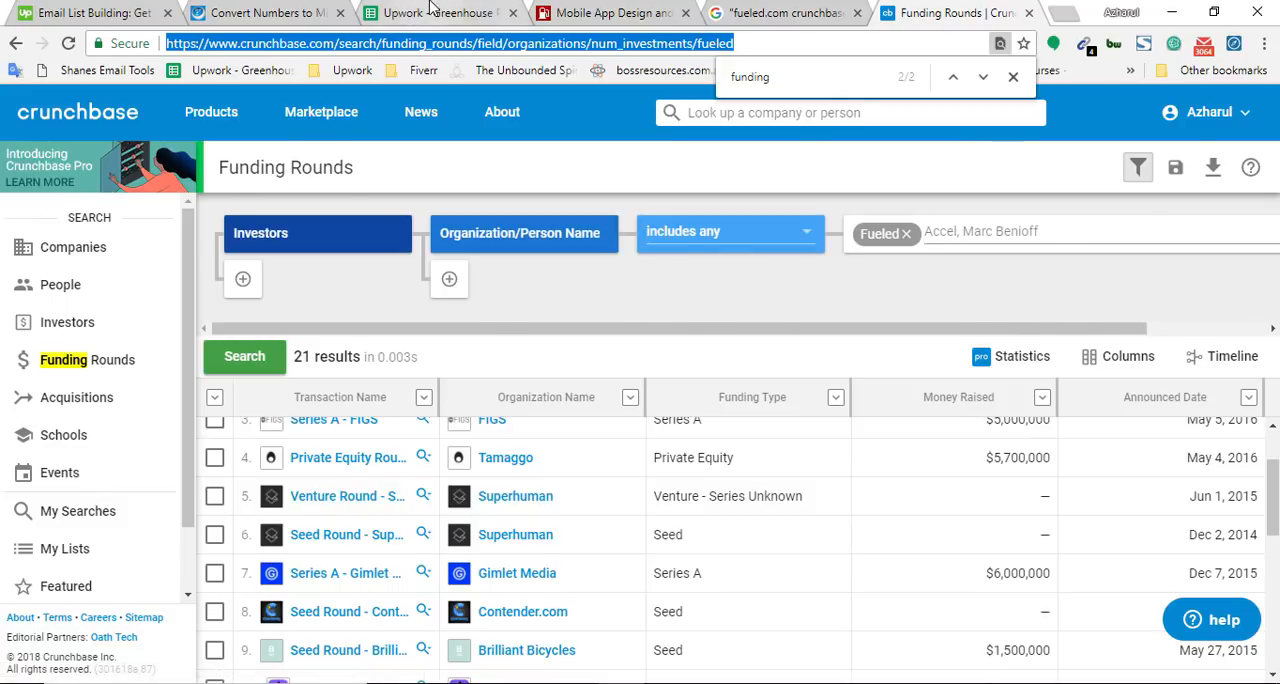
click(430, 10)
click(905, 10)
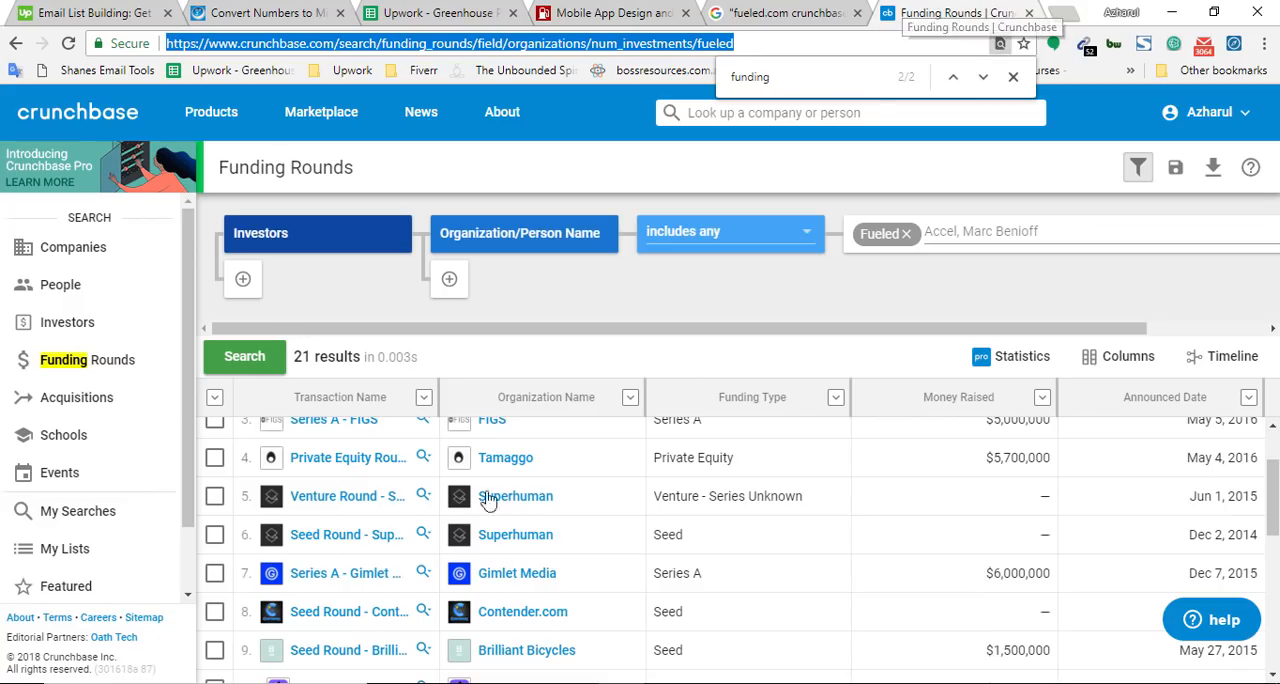
right_click(320, 510)
click(395, 408)
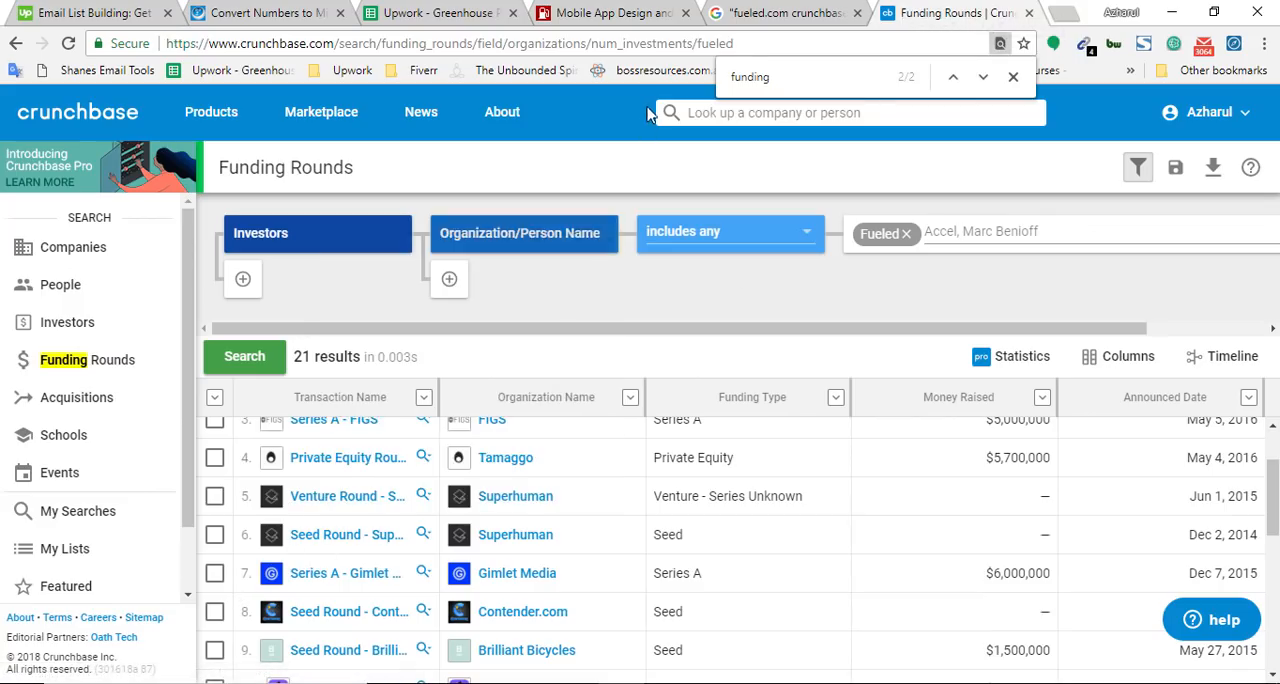
click(606, 45)
key(ctrl+v)
key(ctrl+a)
key(ctrl+x)
click(444, 9)
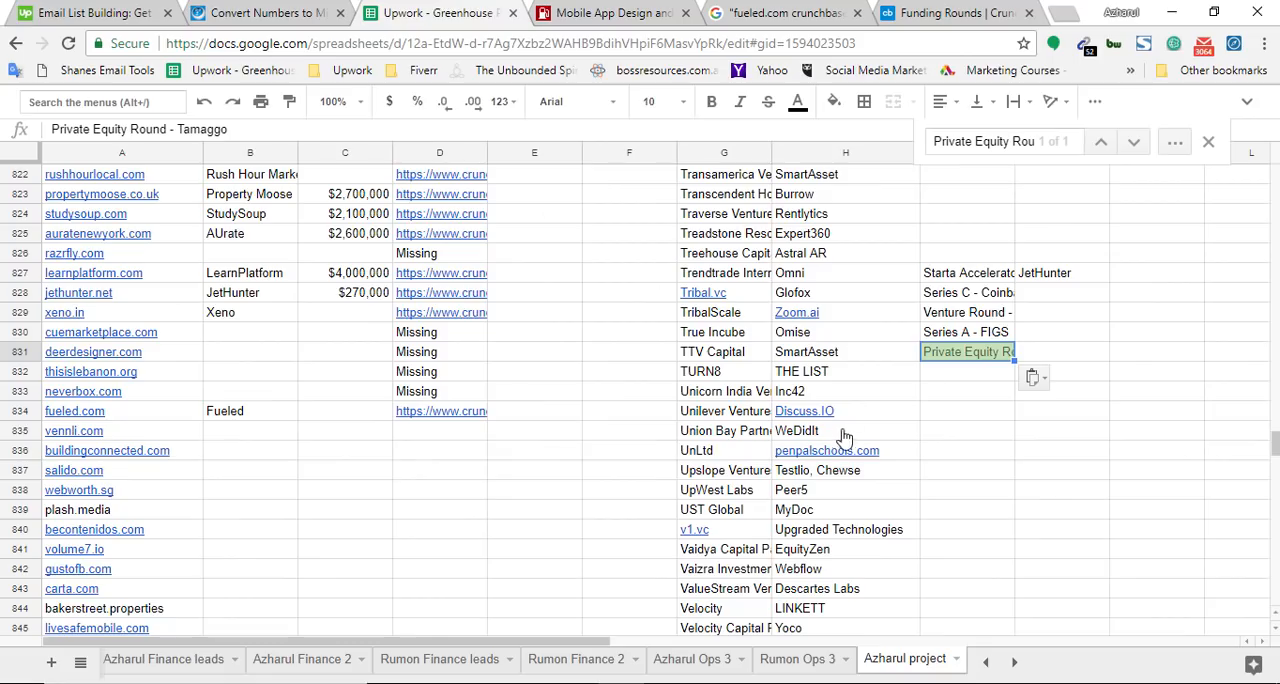
key(ctrl+f)
key(ctrl+v)
click(945, 380)
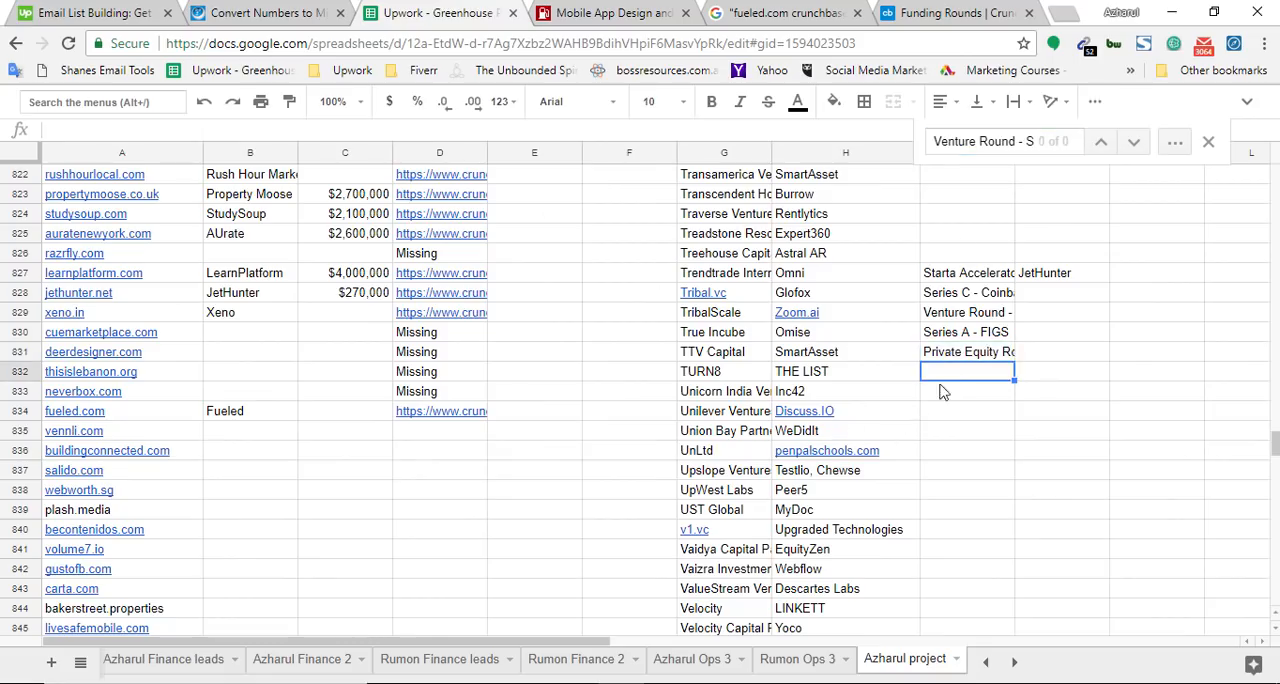
key(ctrl+v)
Find Venture Round - Superhuman on the Crunchbase funding rounds page to mark the last recorded round
click(975, 12)
key(ctrl+f)
key(ctrl+v)
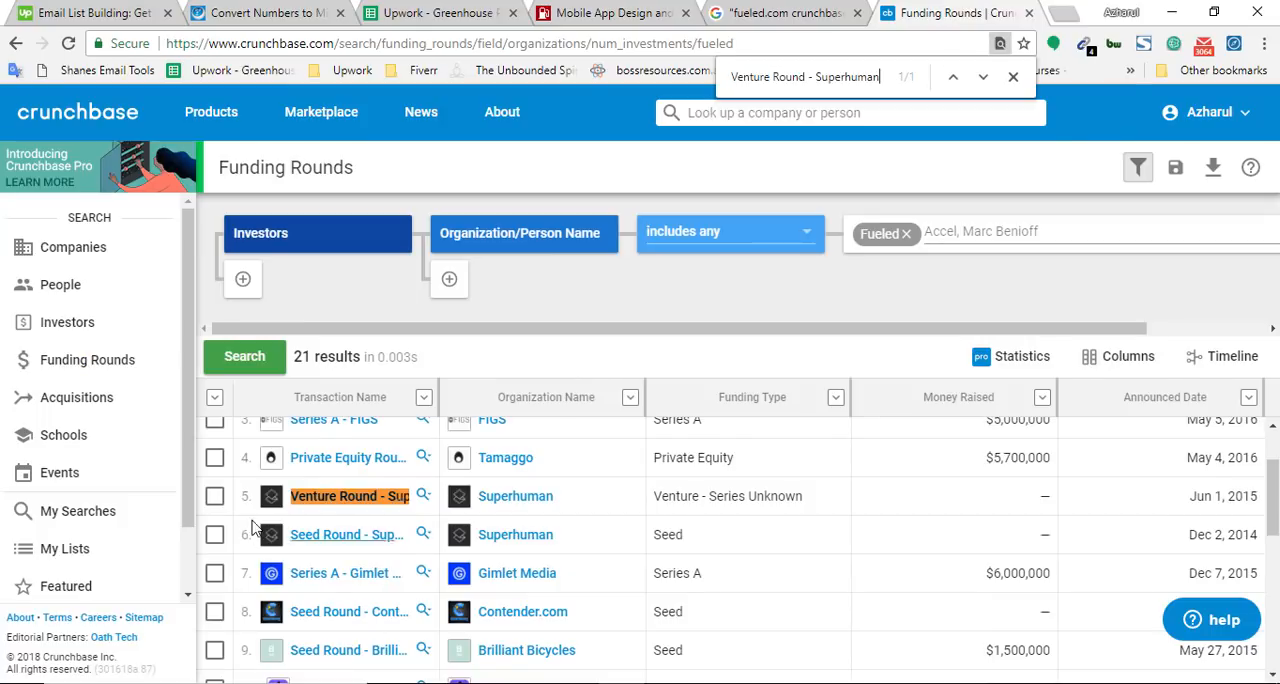
scroll(365, 515, down, 1)
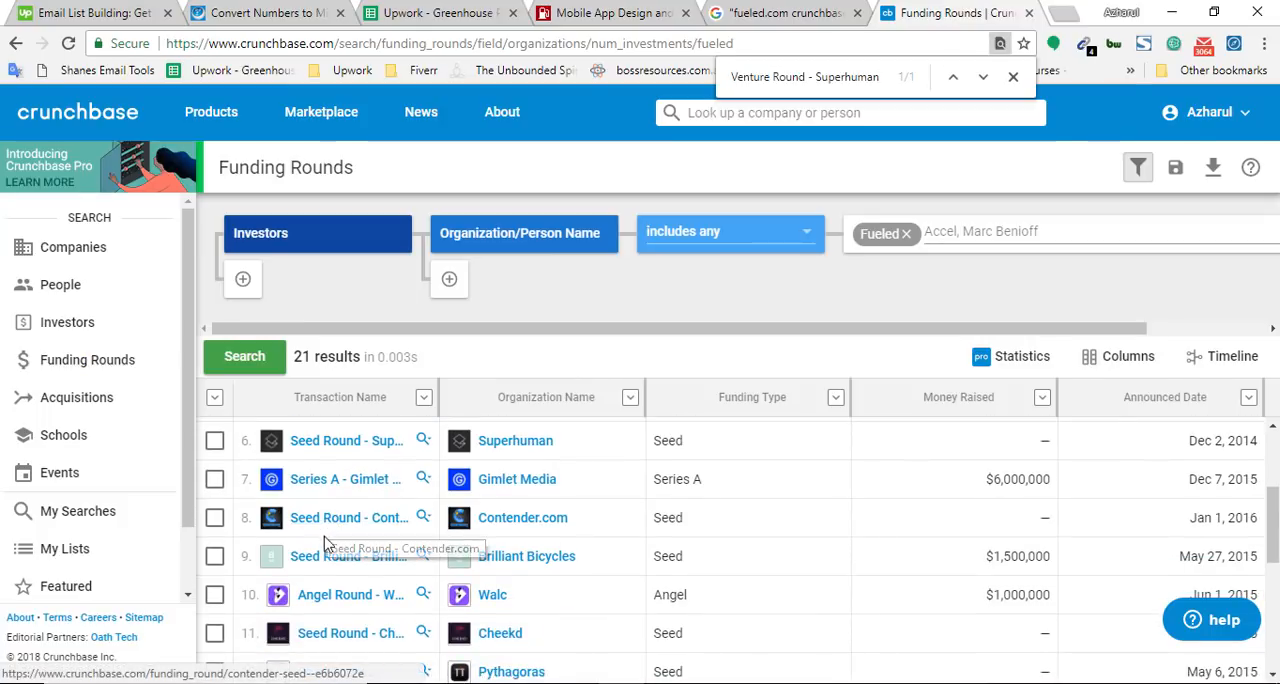
scroll(332, 550, up, 1)
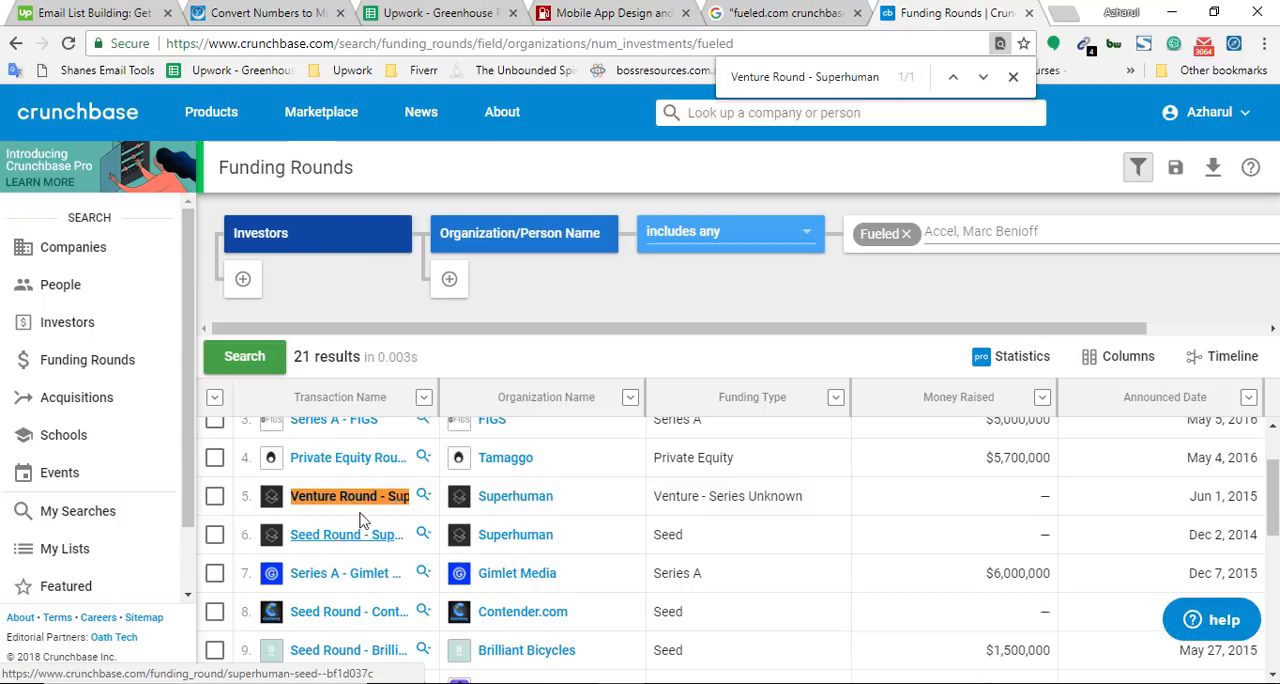
Copy Seed Round - Superhuman as plain text from Fueled's Crunchbase rounds, search the spreadsheet for it, and add it to cell I833
right_click(330, 538)
click(407, 457)
click(628, 44)
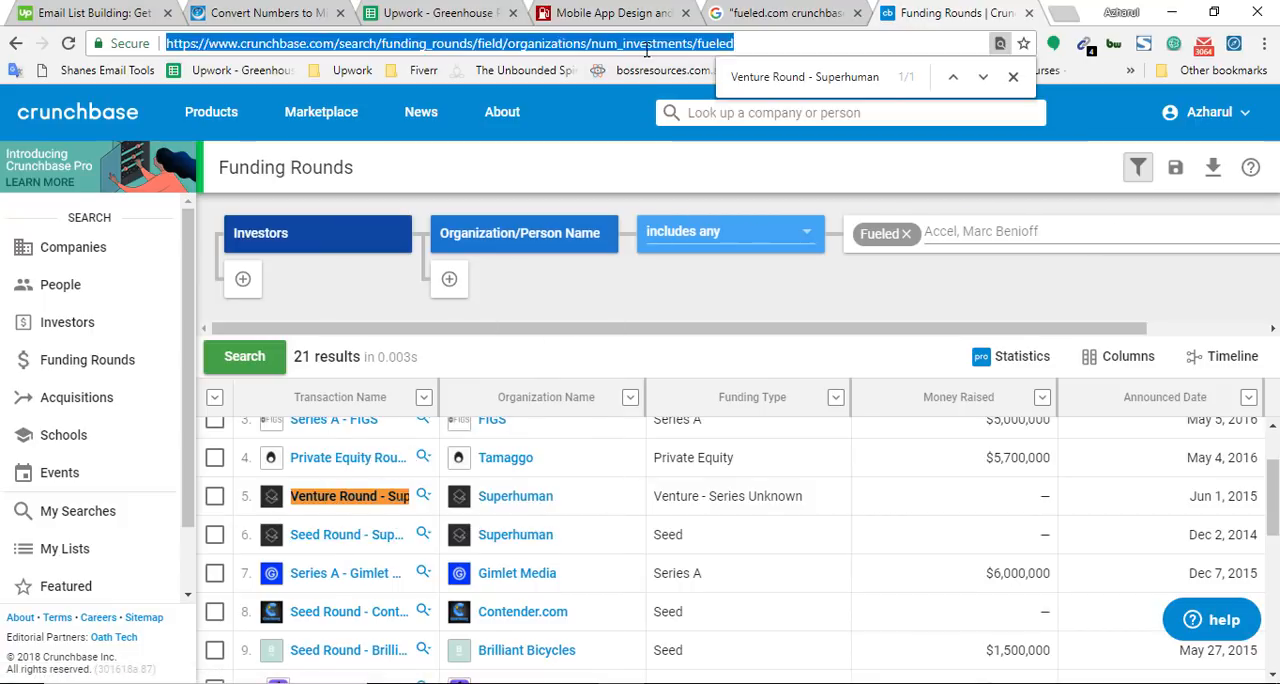
key(ctrl+v)
key(ctrl+a)
key(ctrl+x)
click(428, 8)
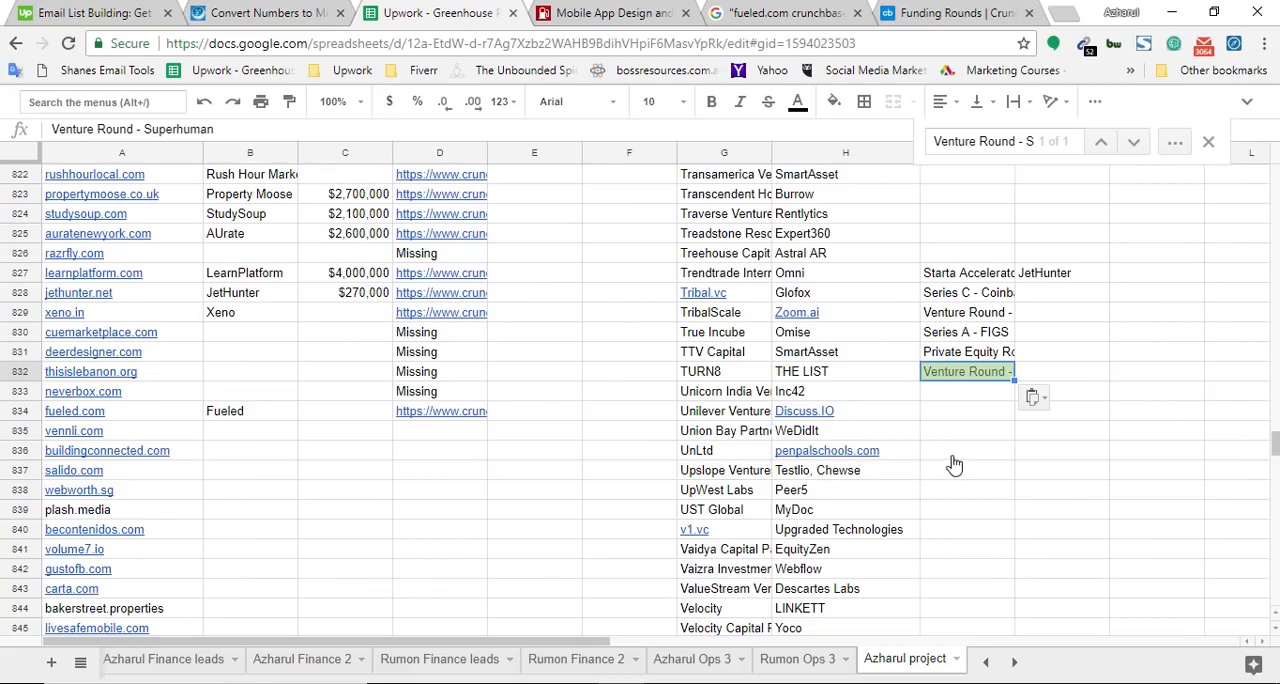
key(ctrl+f)
key(ctrl+v)
click(951, 400)
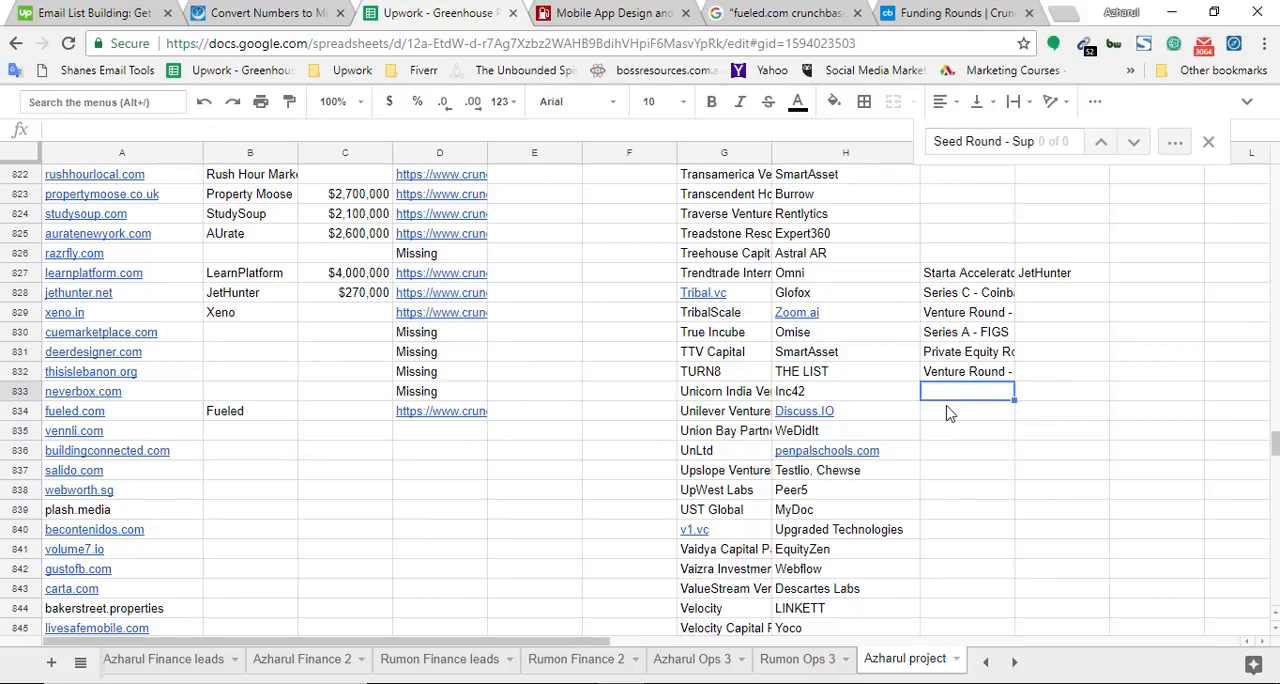
key(ctrl+v)
Find Seed Round - Superhuman on the Crunchbase funding rounds page to mark the last recorded round
click(955, 12)
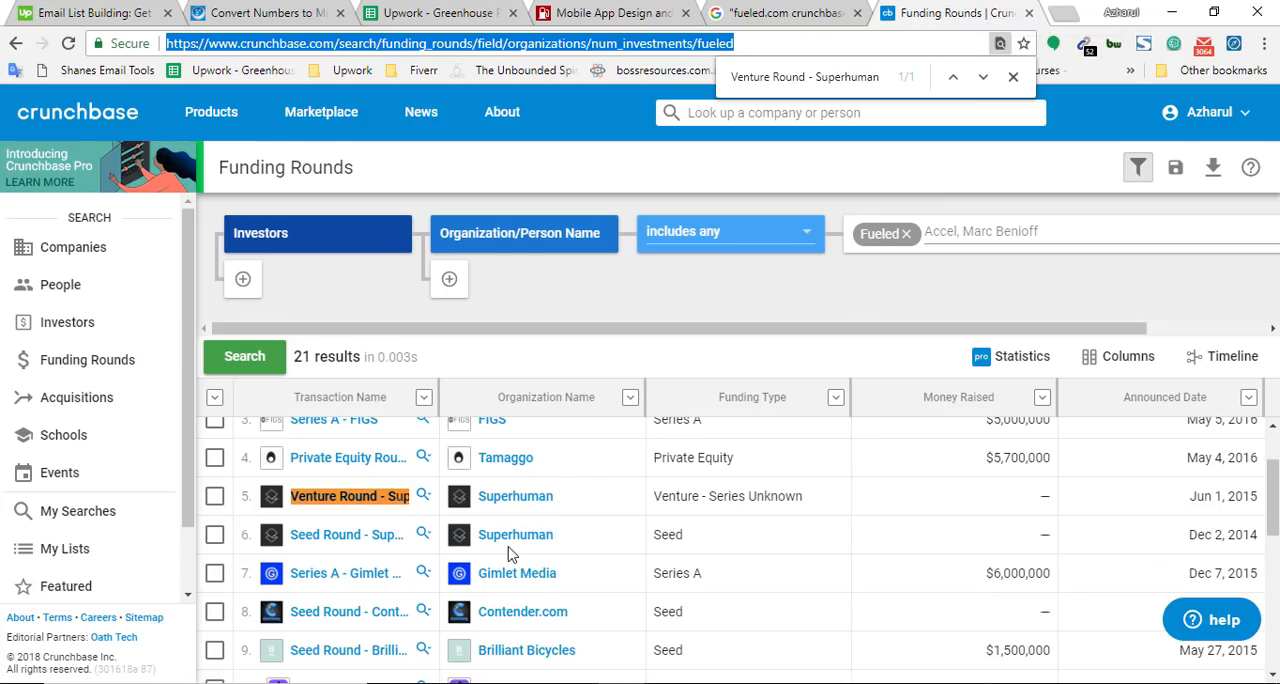
key(ctrl+f)
key(ctrl+v)
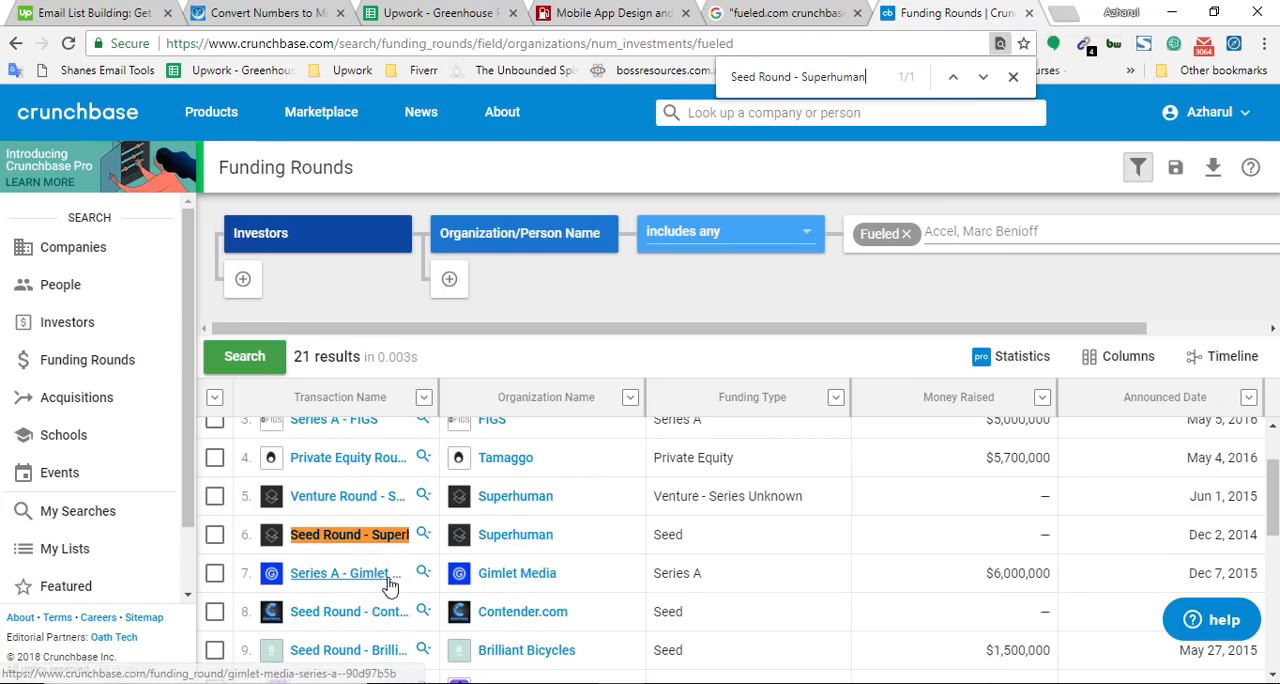
Copy Series A - Gimlet Media as plain text from Fueled's Crunchbase rounds, search the spreadsheet for it, and add it to cell I834
right_click(340, 580)
click(410, 490)
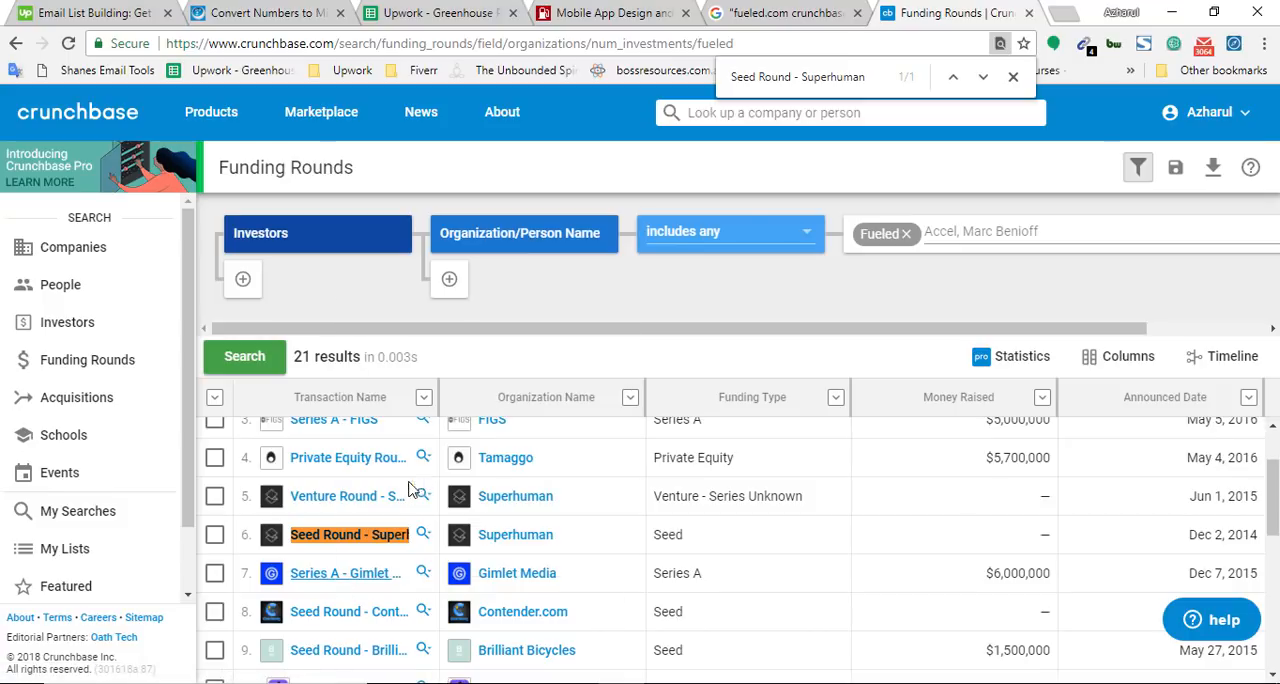
click(611, 43)
key(ctrl+v)
key(ctrl+a)
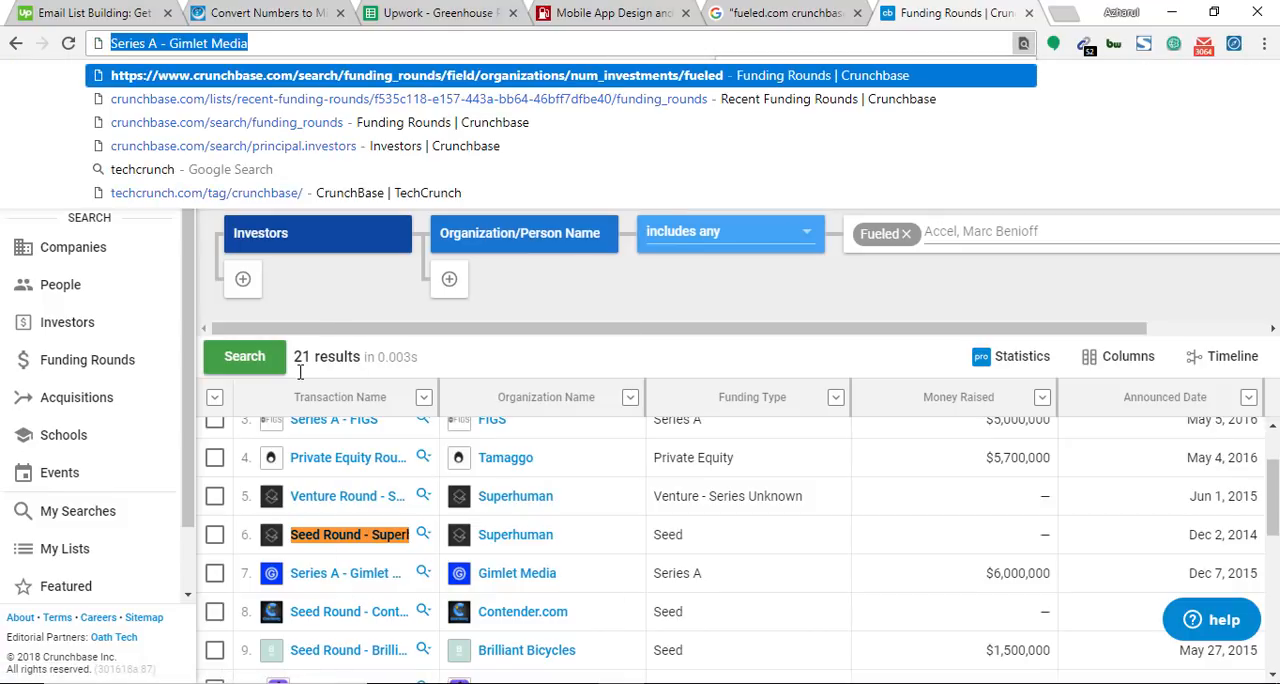
key(BackSpace)
click(436, 12)
key(ctrl+f)
key(ctrl+v)
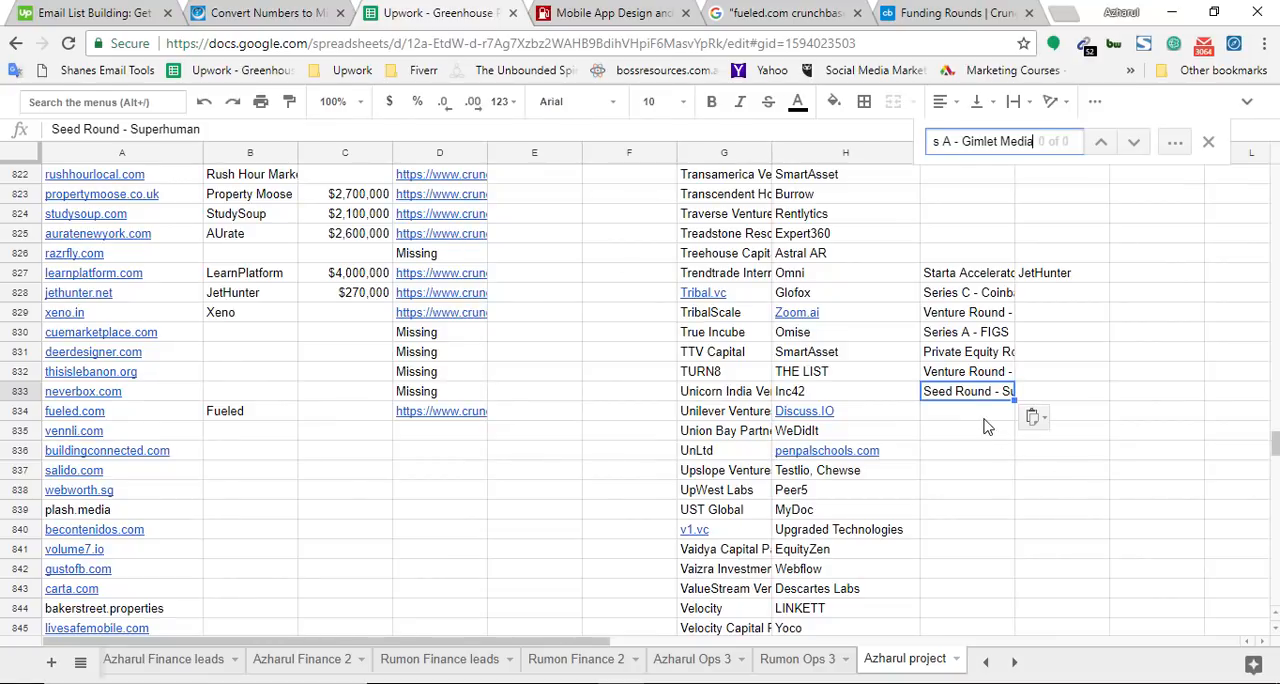
click(981, 415)
key(ctrl+v)
Find Series A - Gimlet Media on the Crunchbase funding rounds page and look through the rounds after it
click(960, 12)
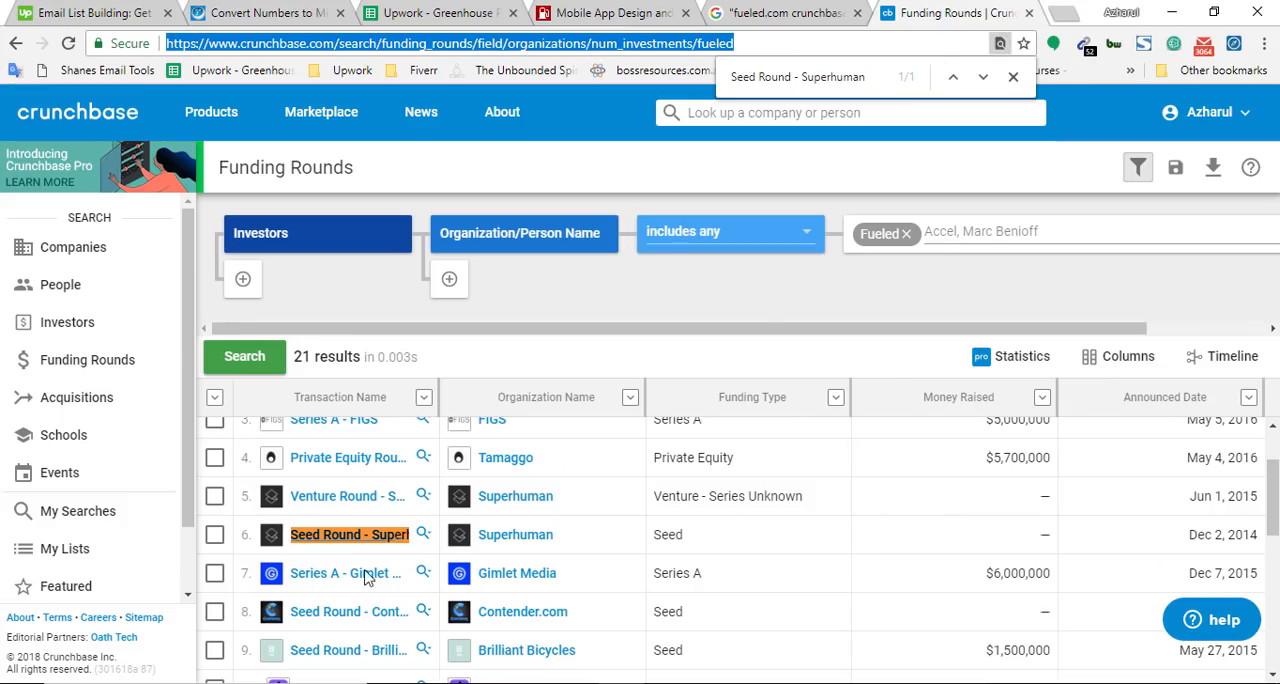
key(ctrl+f)
key(ctrl+v)
scroll(391, 557, down, 2)
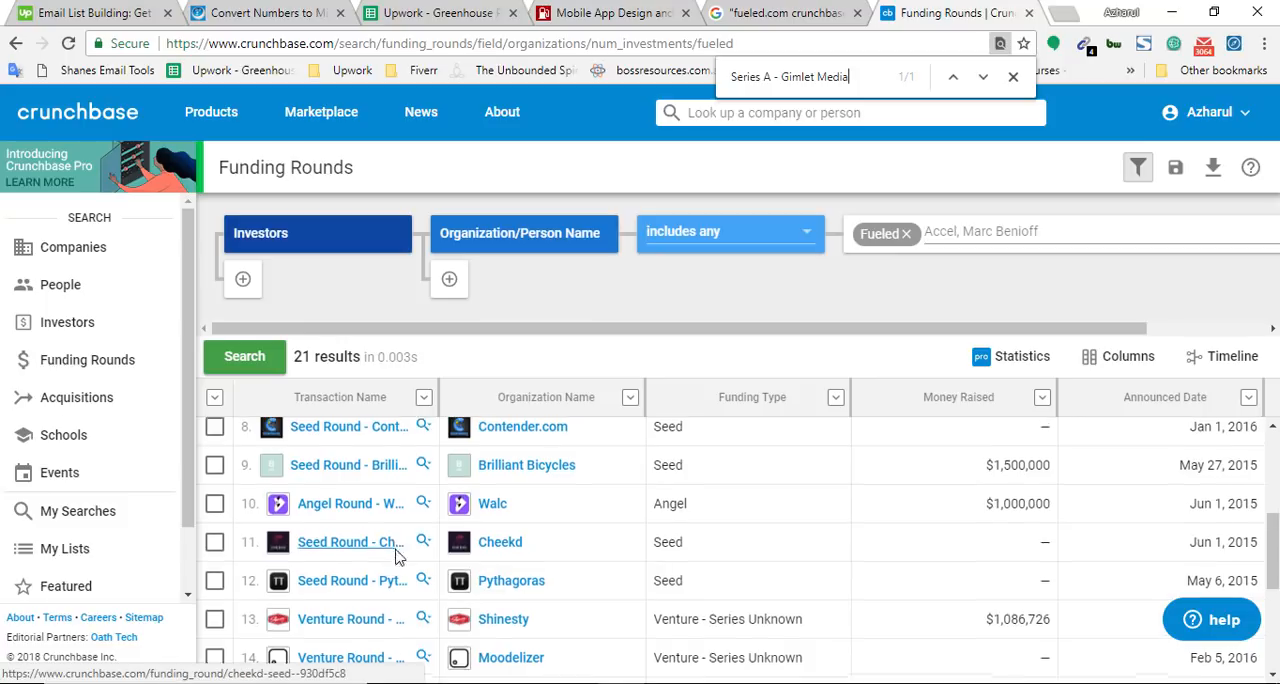
scroll(396, 557, up, 2)
Copy Seed Round - Contender.com as plain text from Fueled's Crunchbase rounds, search the spreadsheet for it, and add it to cell I835
right_click(337, 520)
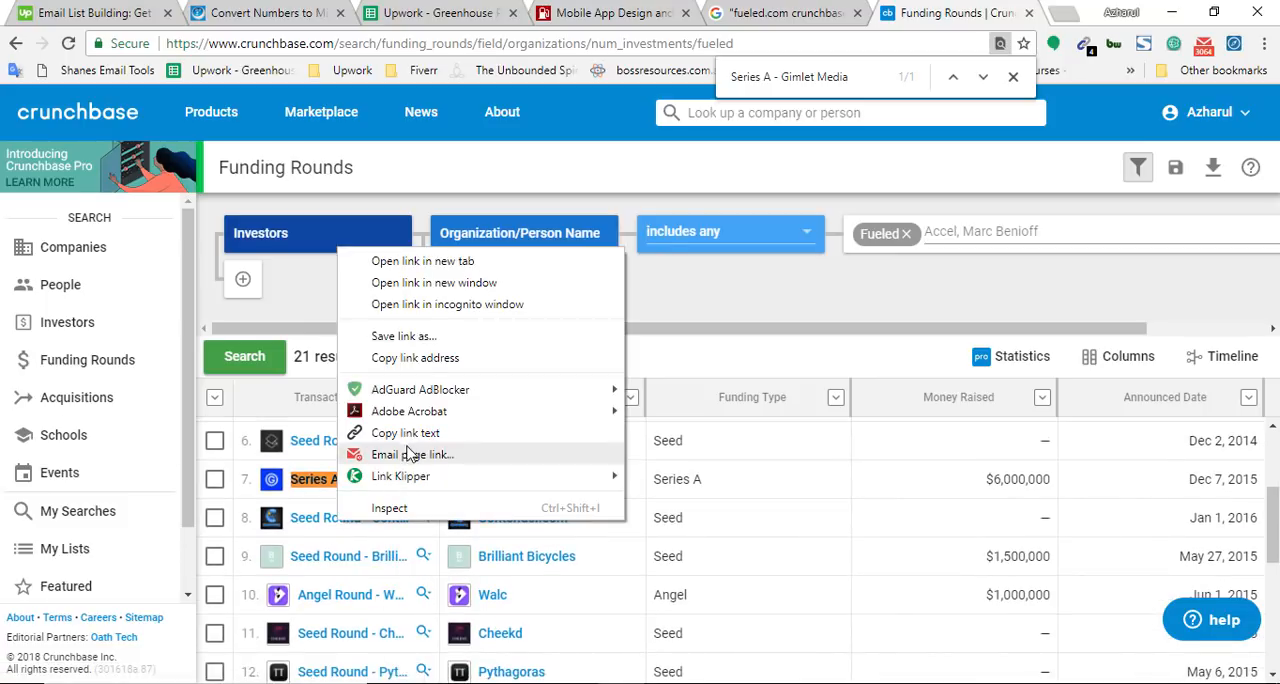
click(405, 433)
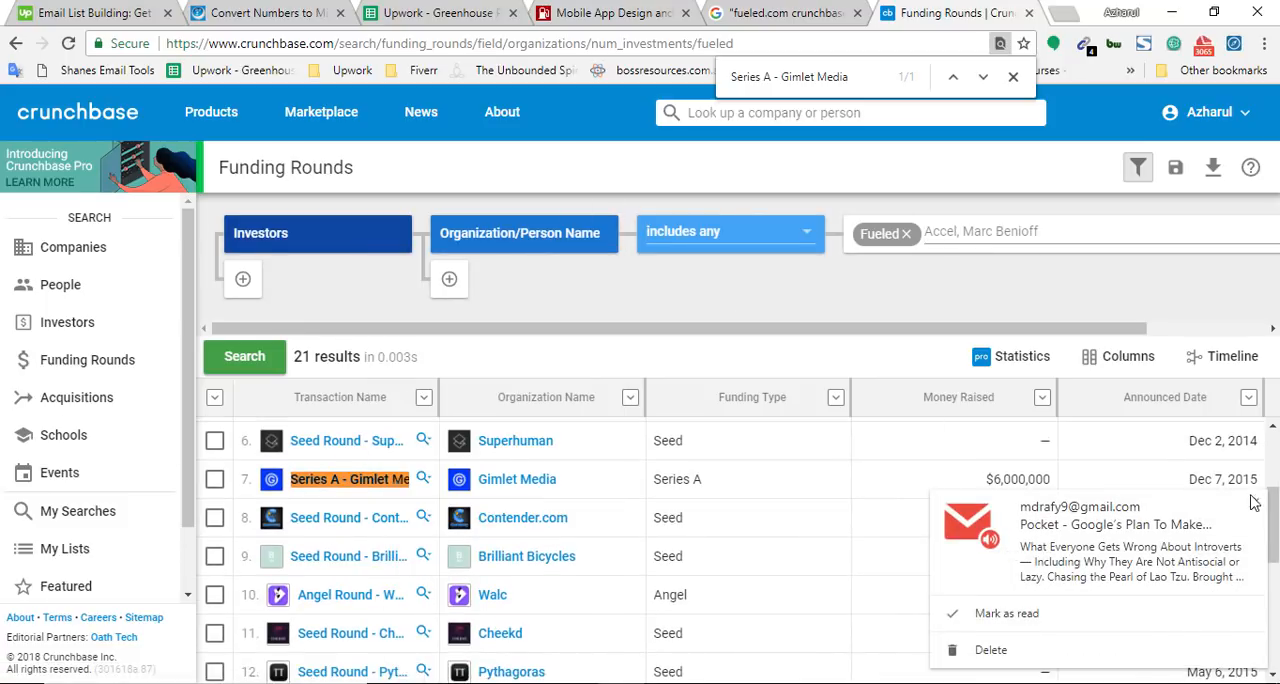
click(778, 41)
key(ctrl+v)
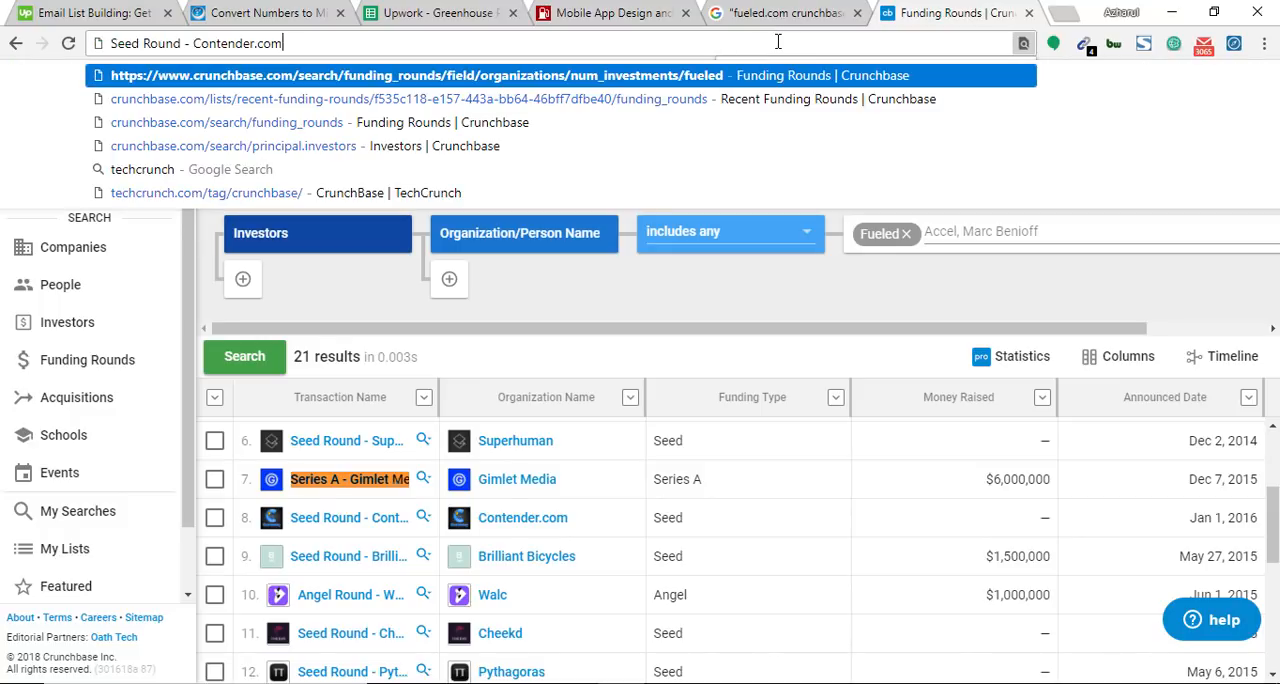
key(ctrl+a)
key(ctrl+x)
click(389, 13)
key(ctrl+v)
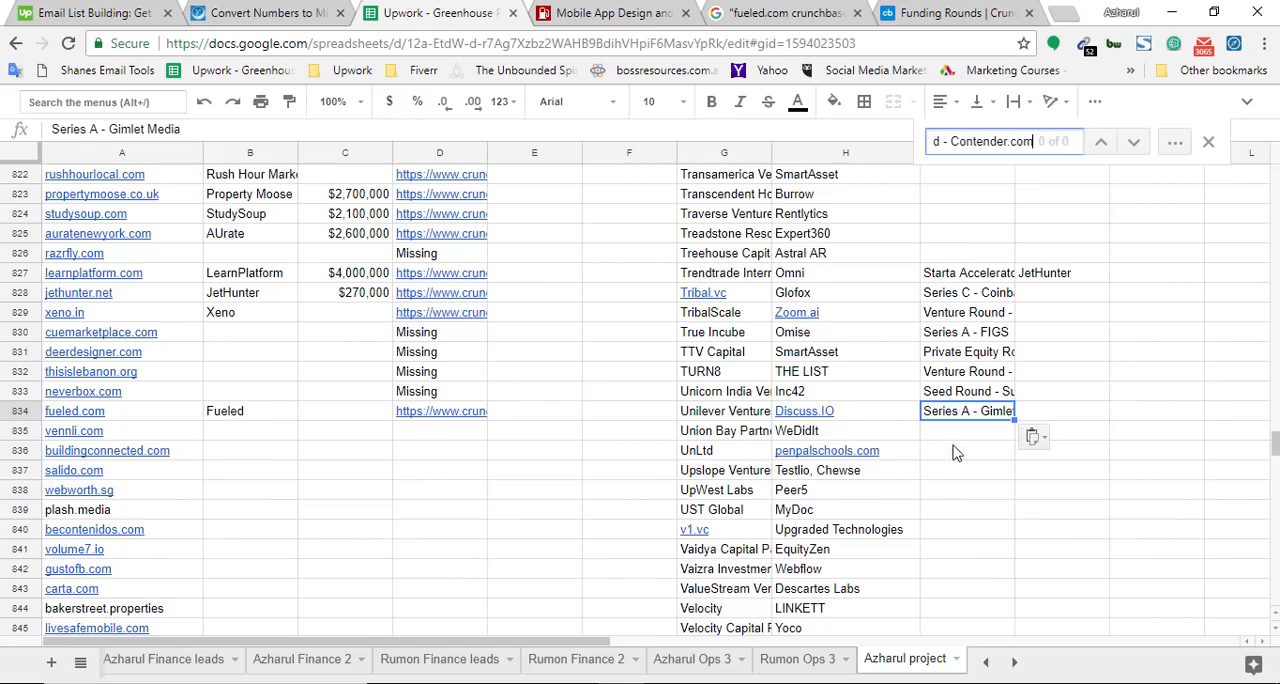
click(967, 430)
key(ctrl+v)
Find Seed Round - Contender.com on the Crunchbase funding rounds page to mark the last recorded round
click(978, 12)
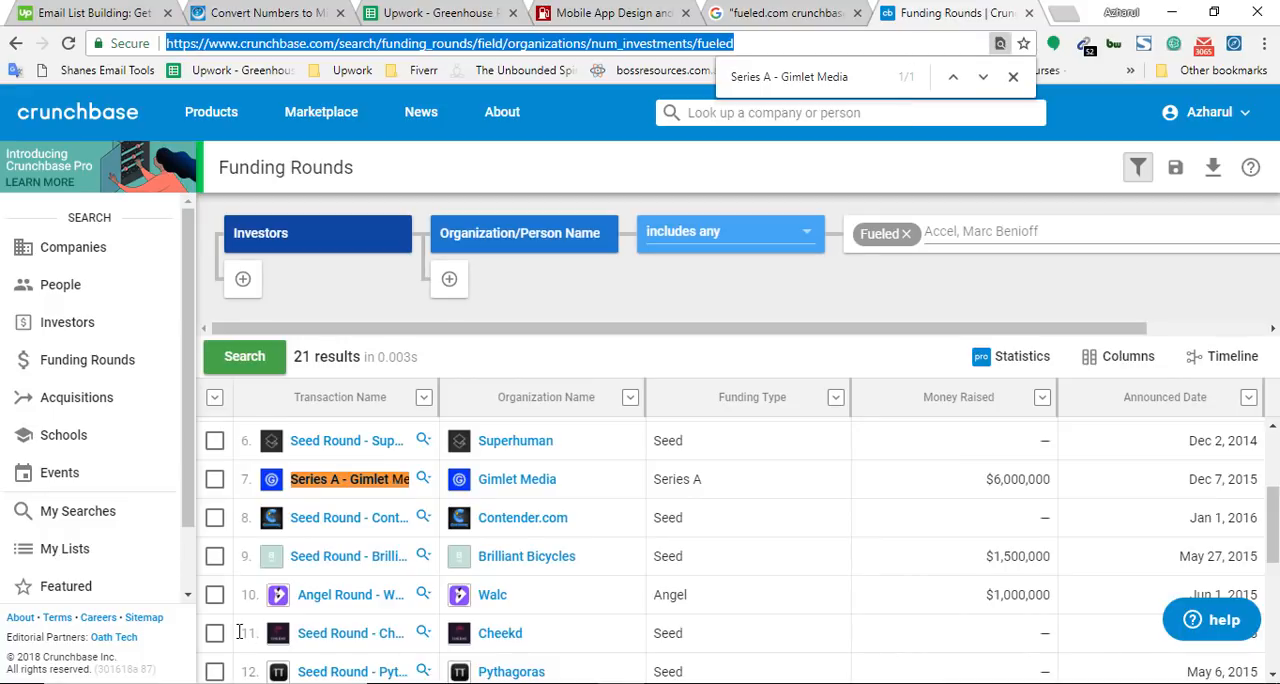
key(ctrl+f)
key(ctrl+v)
Copy Seed Round - Brilliant Bicycles as plain text from Fueled's Crunchbase rounds, search the spreadsheet for it, and add it to cell I836
scroll(350, 480, down, 1)
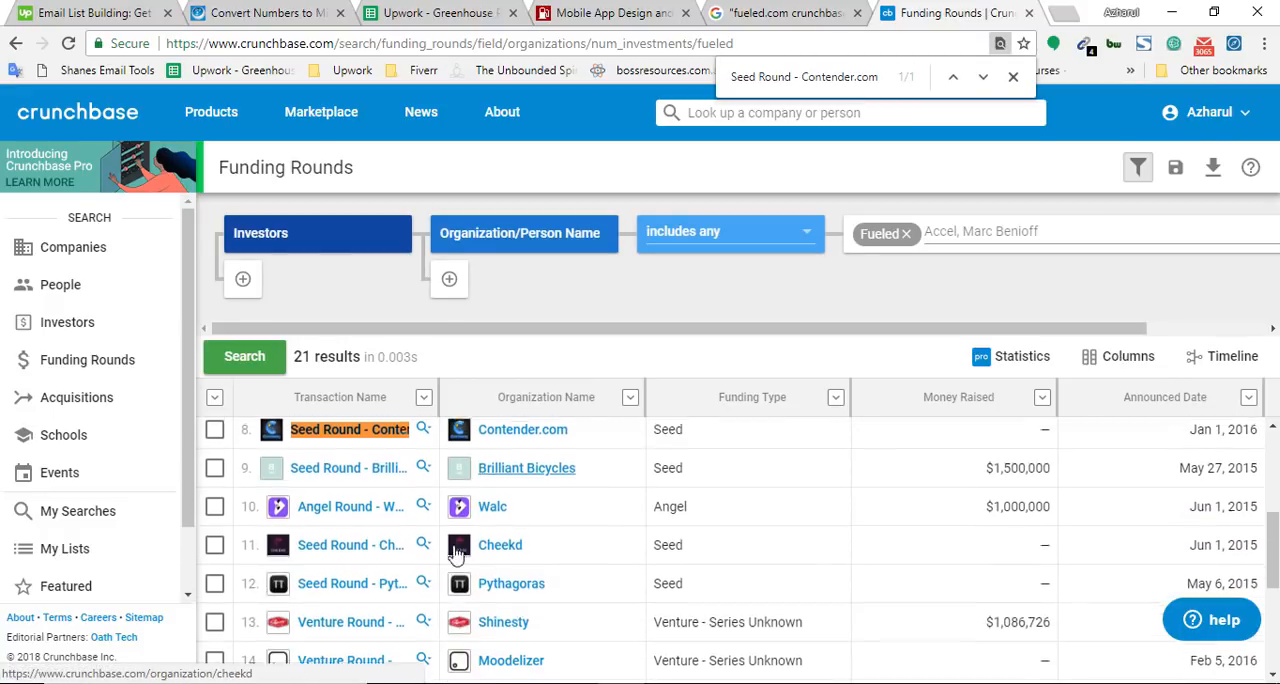
right_click(377, 463)
click(513, 373)
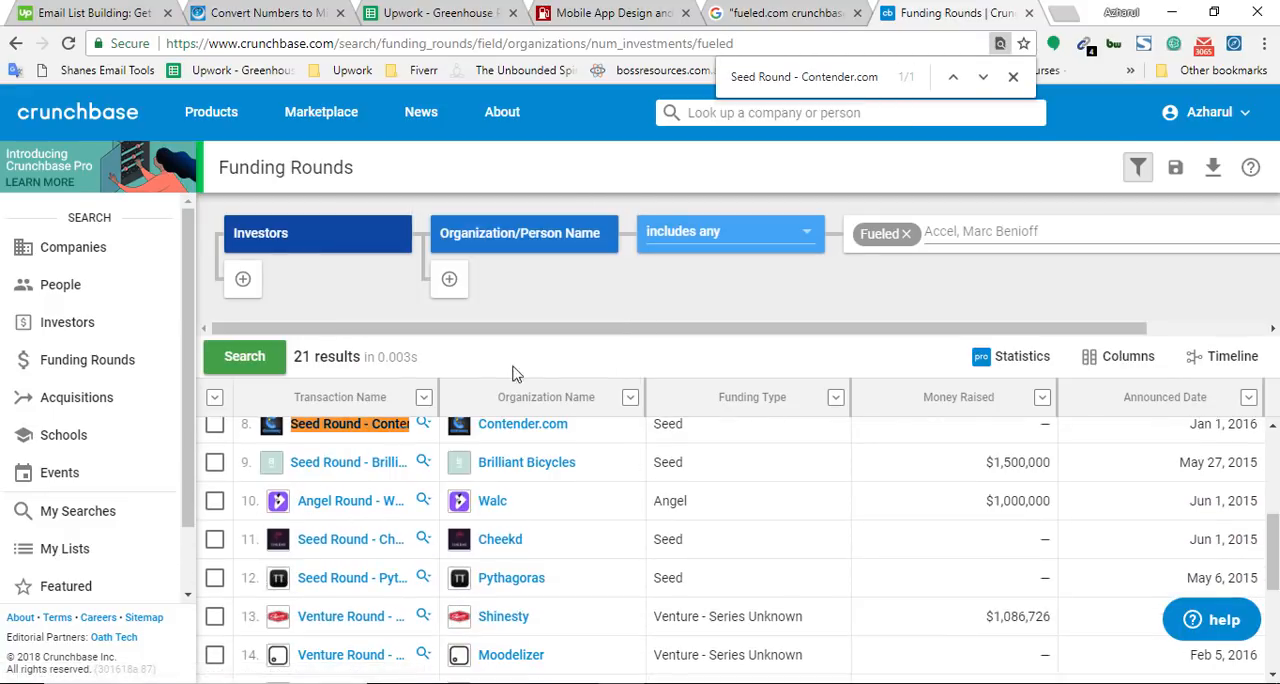
click(672, 40)
key(ctrl+v)
key(Escape)
click(440, 12)
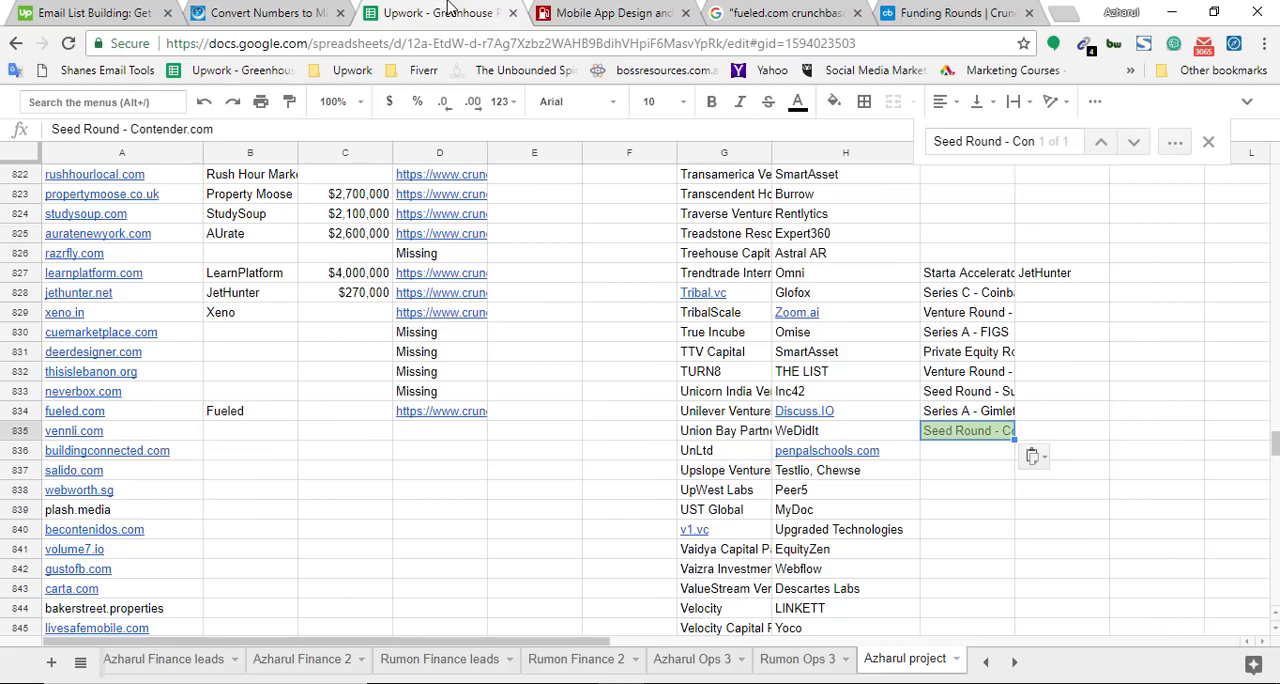
key(ctrl+f)
key(ctrl+v)
click(958, 452)
Find Seed Round - Brilliant Bicycles on the Crunchbase funding rounds page to mark the last recorded round
click(930, 12)
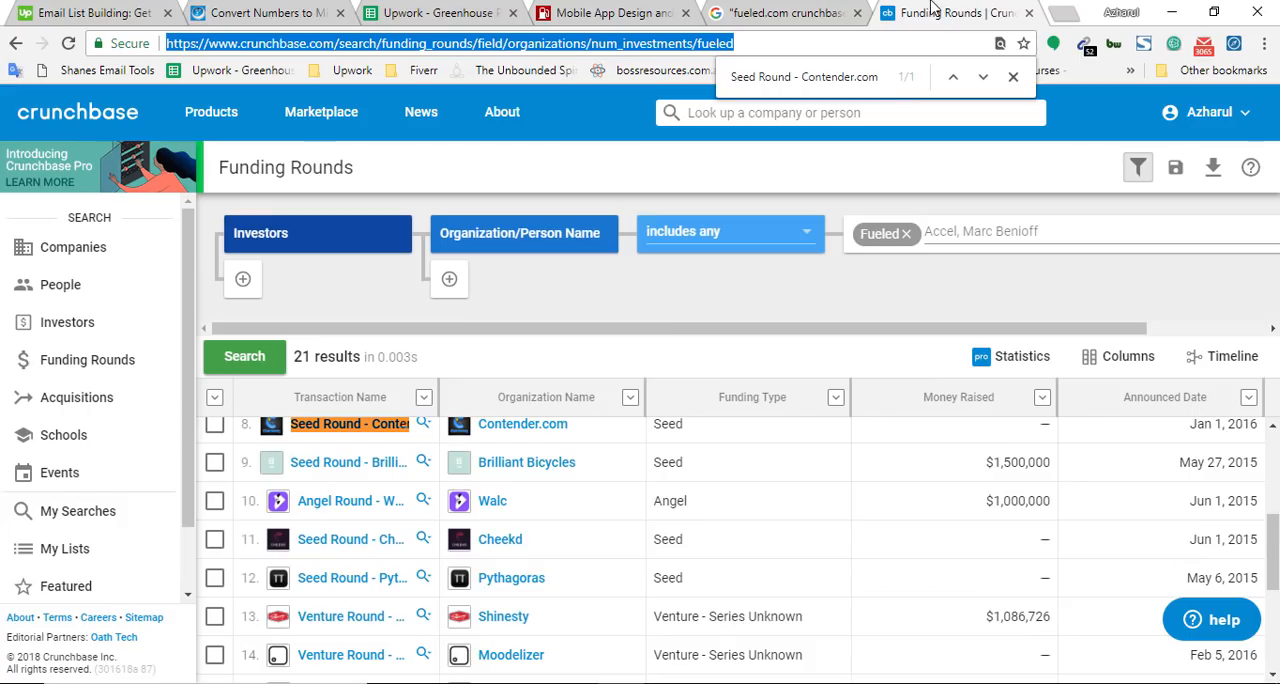
key(ctrl+f)
key(ctrl+v)
Copy Angel Round - Walc as plain text from Fueled's Crunchbase rounds, search the spreadsheet for it, and add it to cell I837
right_click(330, 500)
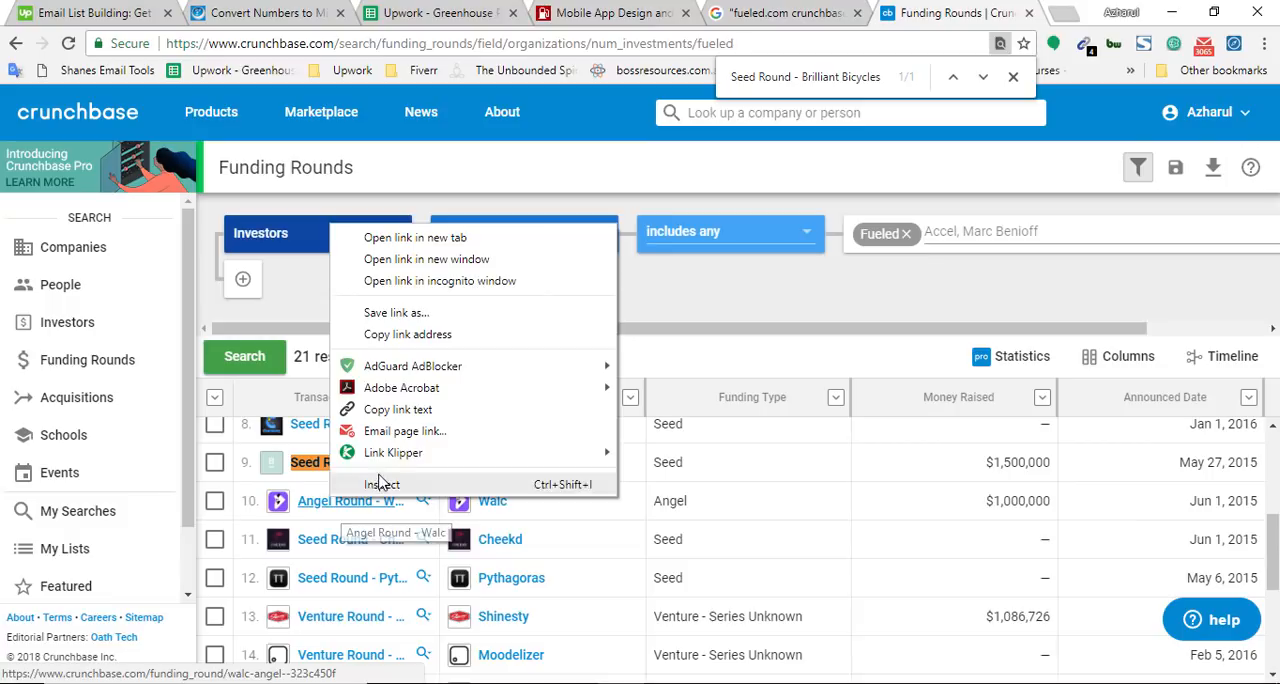
click(397, 409)
click(449, 43)
key(ctrl+v)
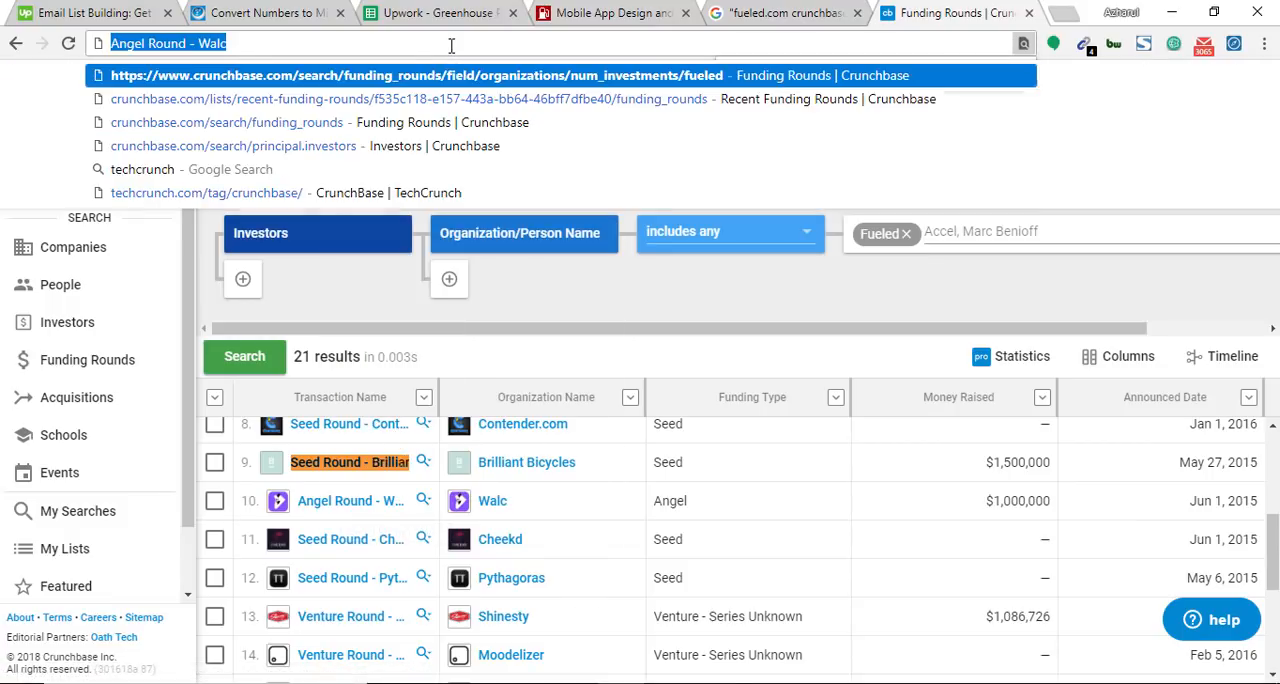
key(Escape)
click(425, 12)
key(ctrl+f)
key(ctrl+v)
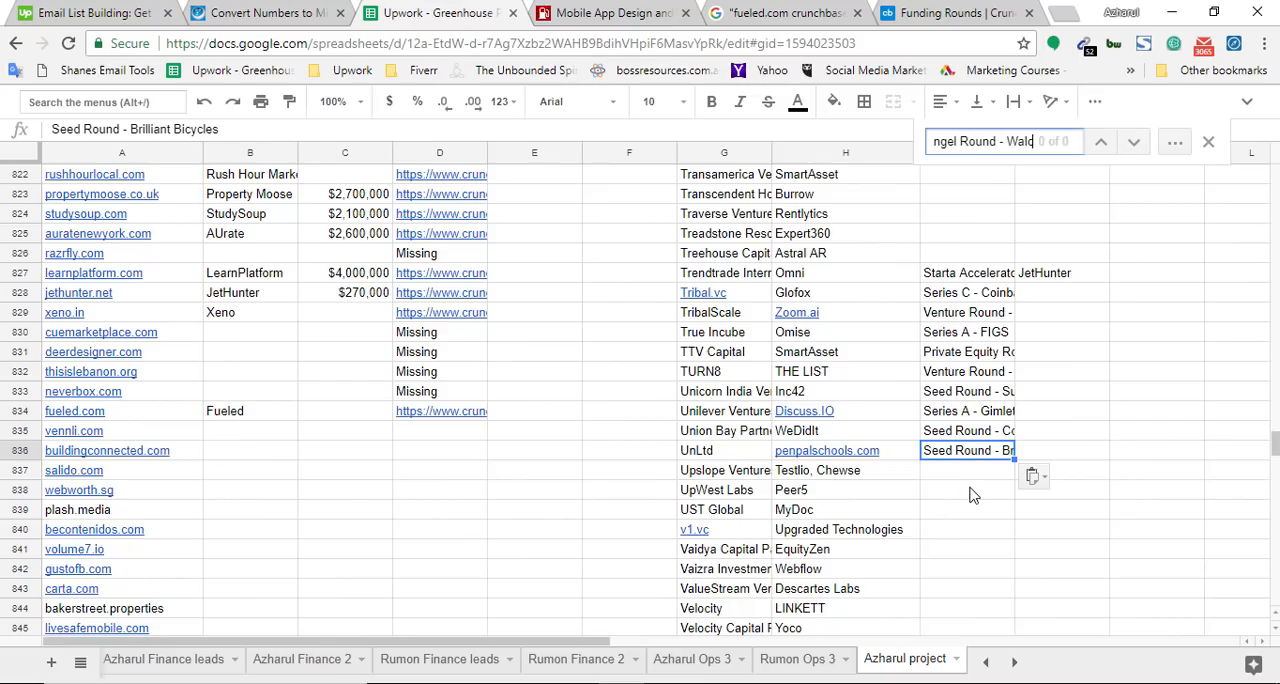
click(970, 473)
key(ctrl+v)
Find Angel Round - Walc on the Crunchbase funding rounds page to mark the last recorded round
click(971, 8)
key(ctrl+f)
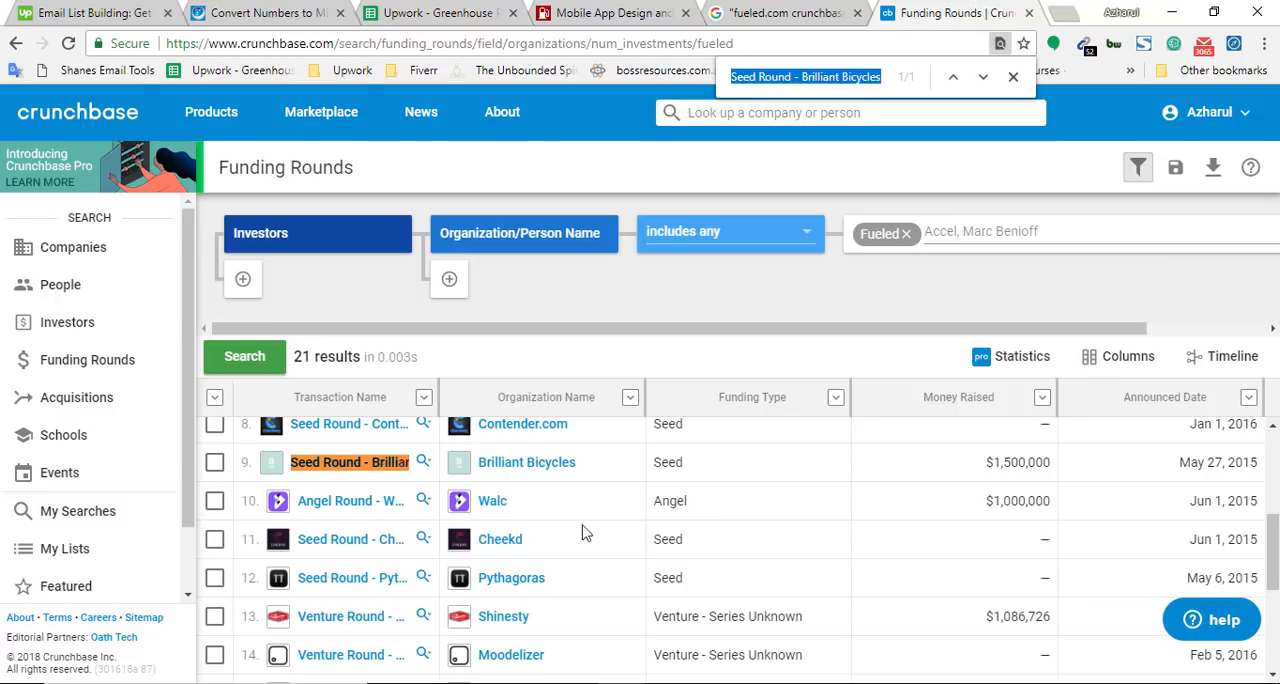
key(ctrl+v)
Copy Seed Round - Cheekd as plain text from Fueled's Crunchbase rounds, search the spreadsheet for it, and add it to cell I838
right_click(330, 556)
click(390, 478)
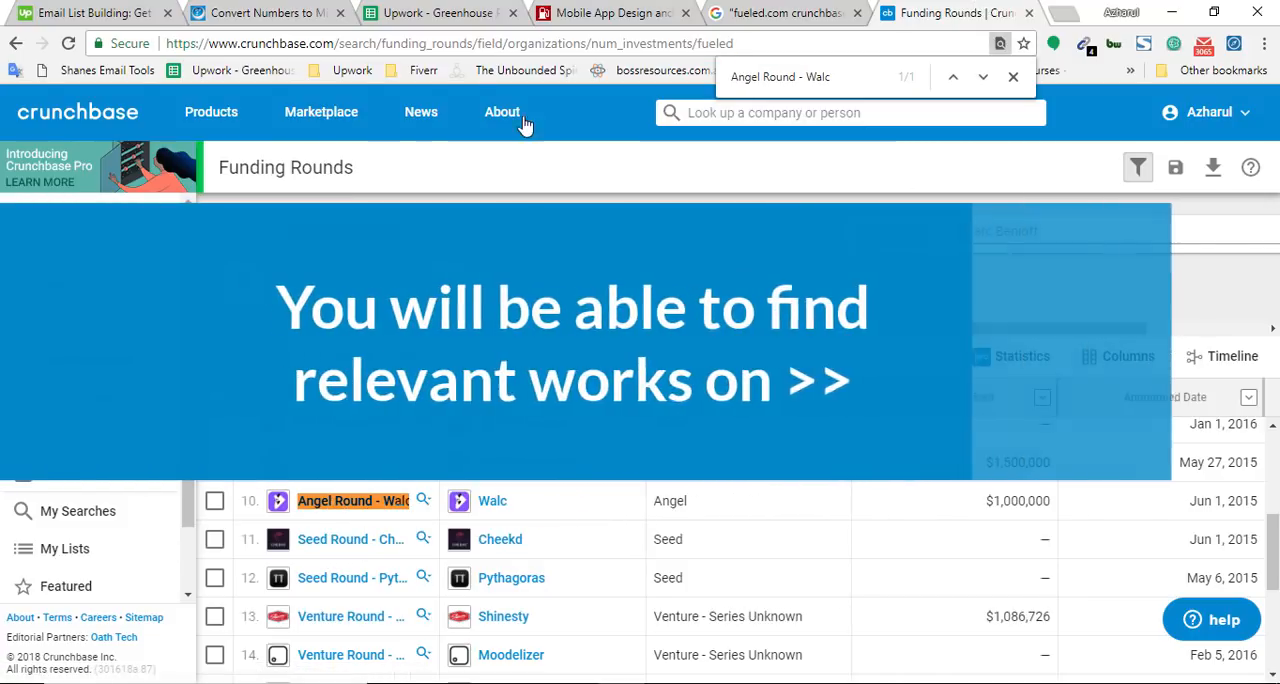
click(534, 43)
key(ctrl+v)
key(Escape)
click(437, 13)
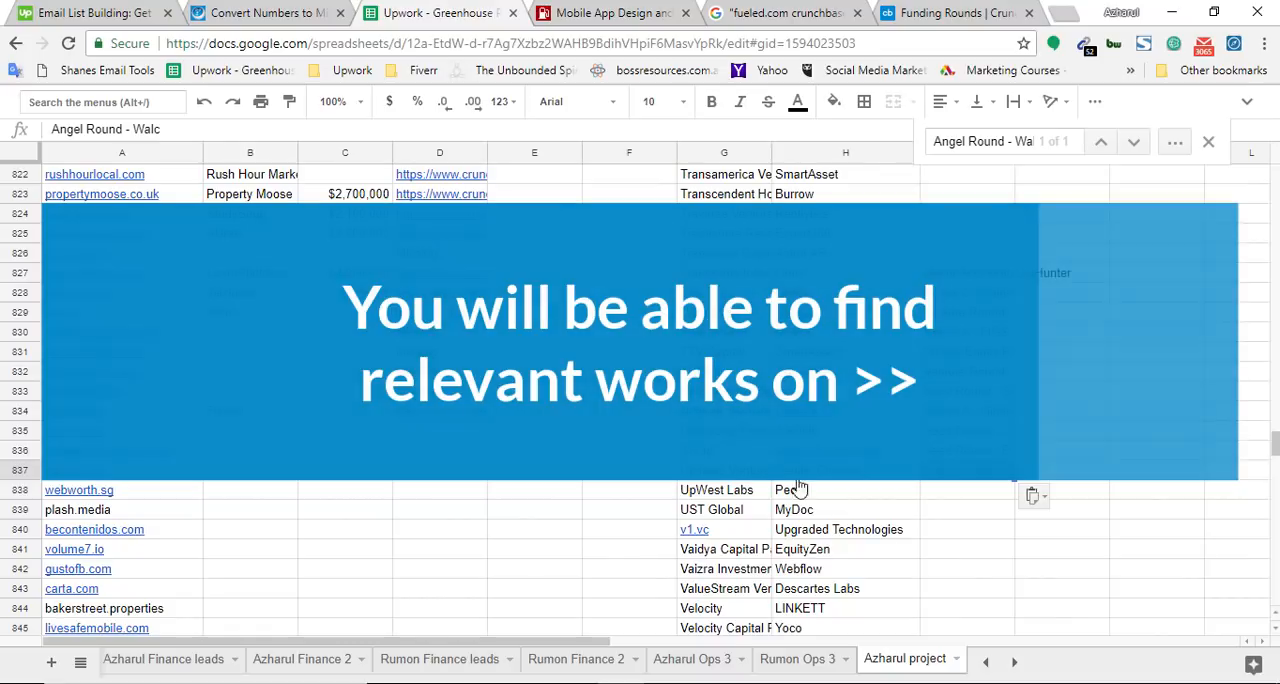
key(ctrl+f)
key(ctrl+v)
click(960, 490)
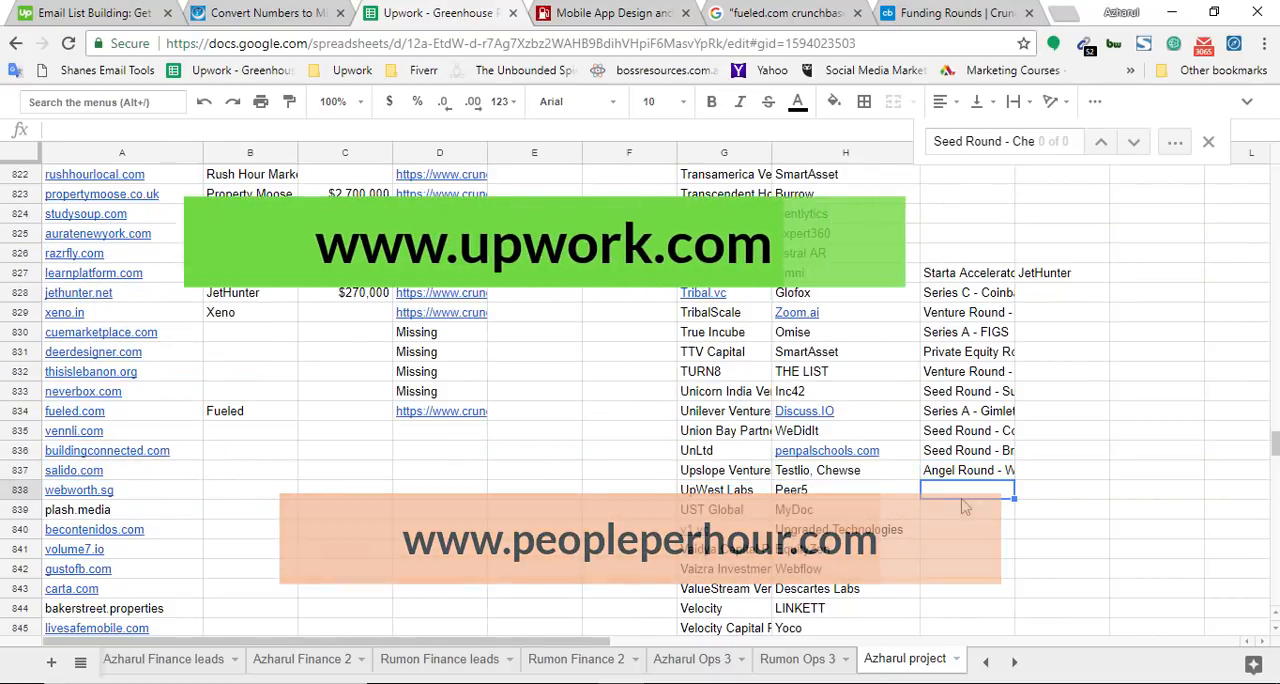
key(ctrl+v)
Find Seed Round - Cheekd on the Crunchbase funding rounds page to mark the last recorded round
click(971, 13)
key(ctrl+f)
key(ctrl+v)
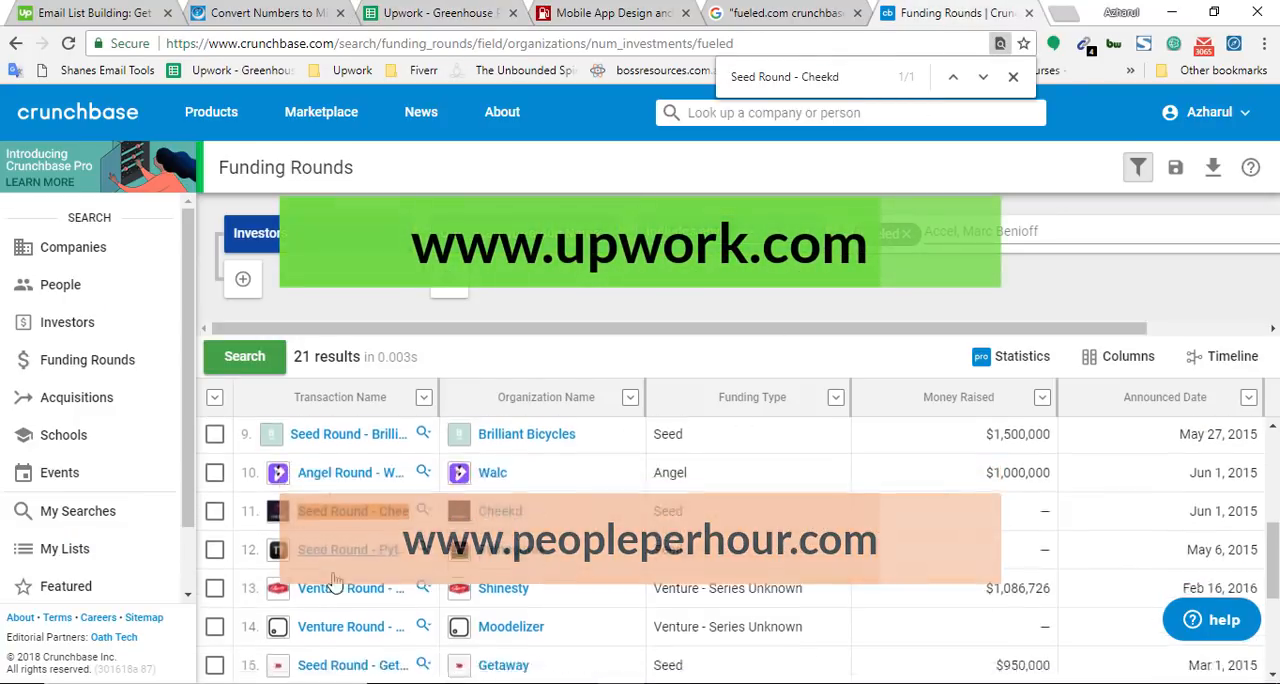
Copy Seed Round - Pythagoras as plain text from Fueled's Crunchbase rounds, search the spreadsheet for it, and add it to cell I839
right_click(345, 484)
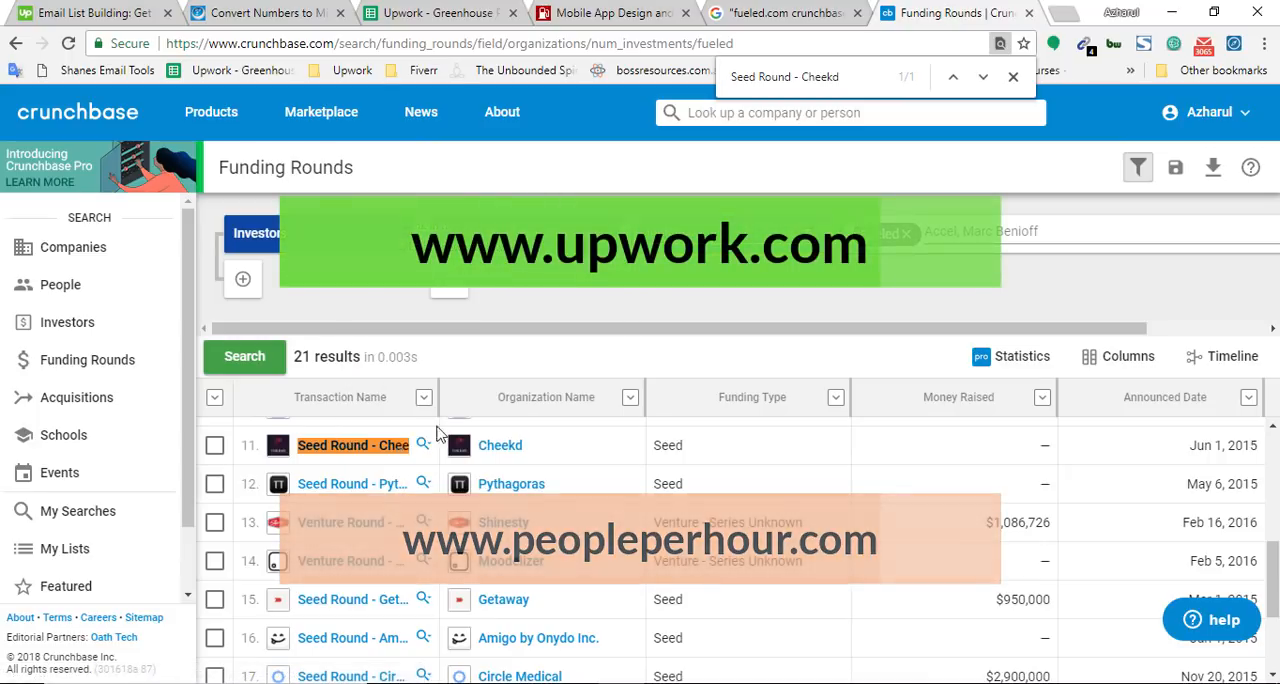
click(523, 44)
key(ctrl+v)
key(ctrl+a)
key(ctrl+x)
click(426, 6)
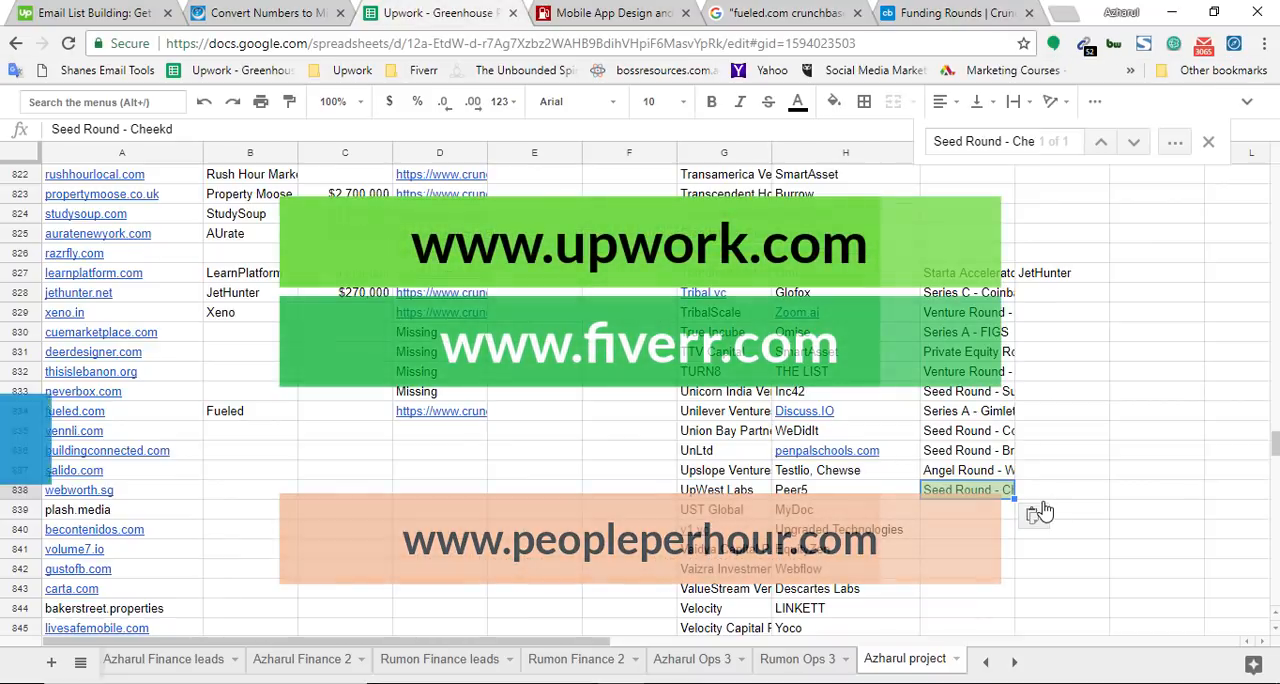
key(ctrl+f)
key(ctrl+v)
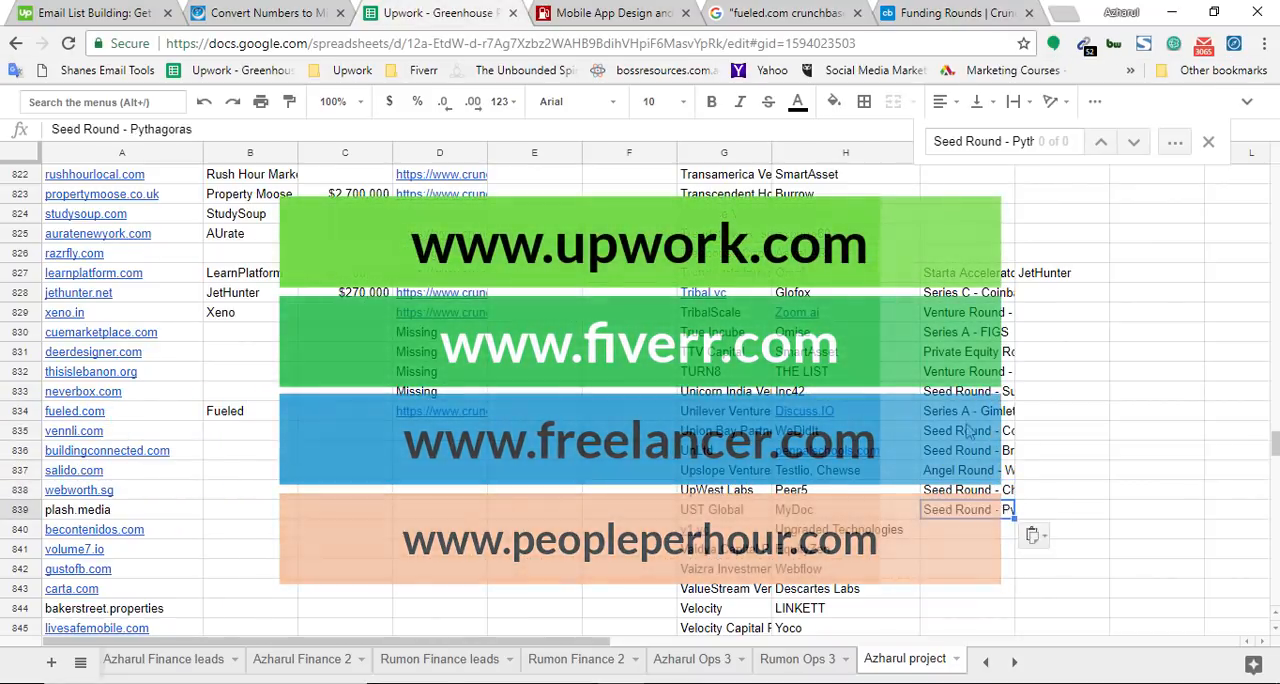
Find Seed Round - Pythagoras on the Crunchbase funding rounds page to mark the last recorded round
click(955, 12)
key(ctrl+f)
key(ctrl+v)
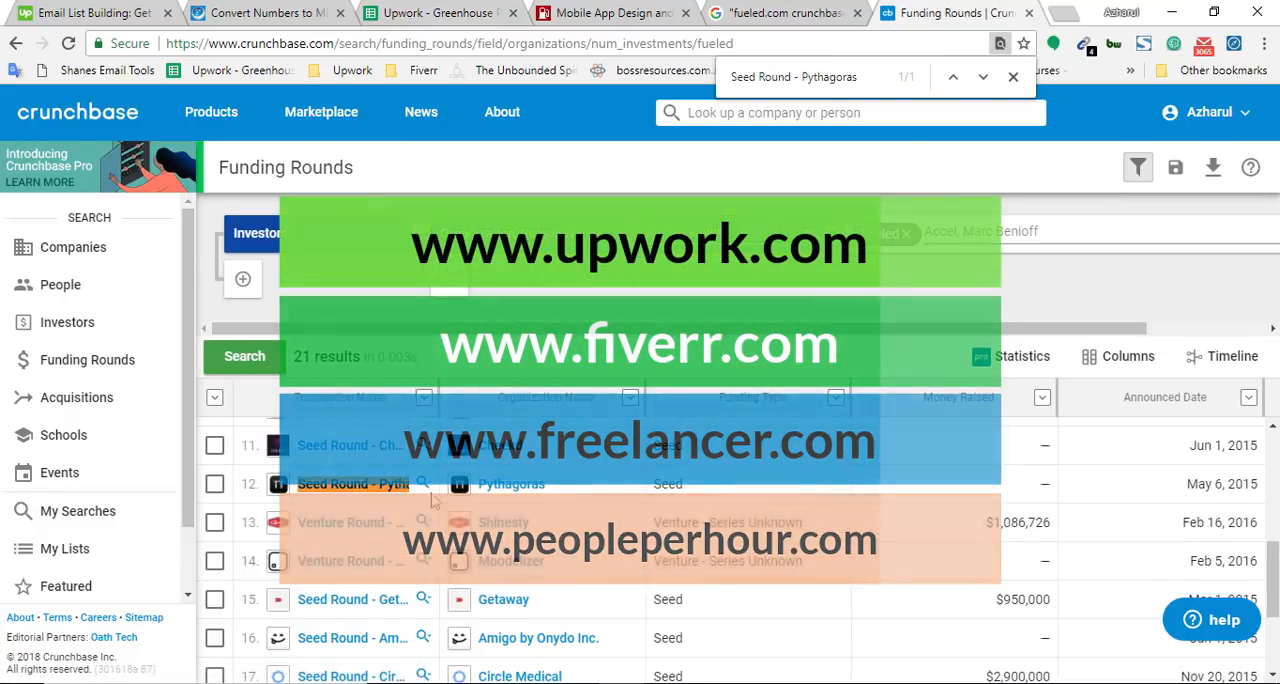
Copy Venture Round - Shinesty as plain text from Fueled's Crunchbase rounds, search the spreadsheet for it, and add it to cell I840
scroll(361, 487, down, 1)
right_click(358, 466)
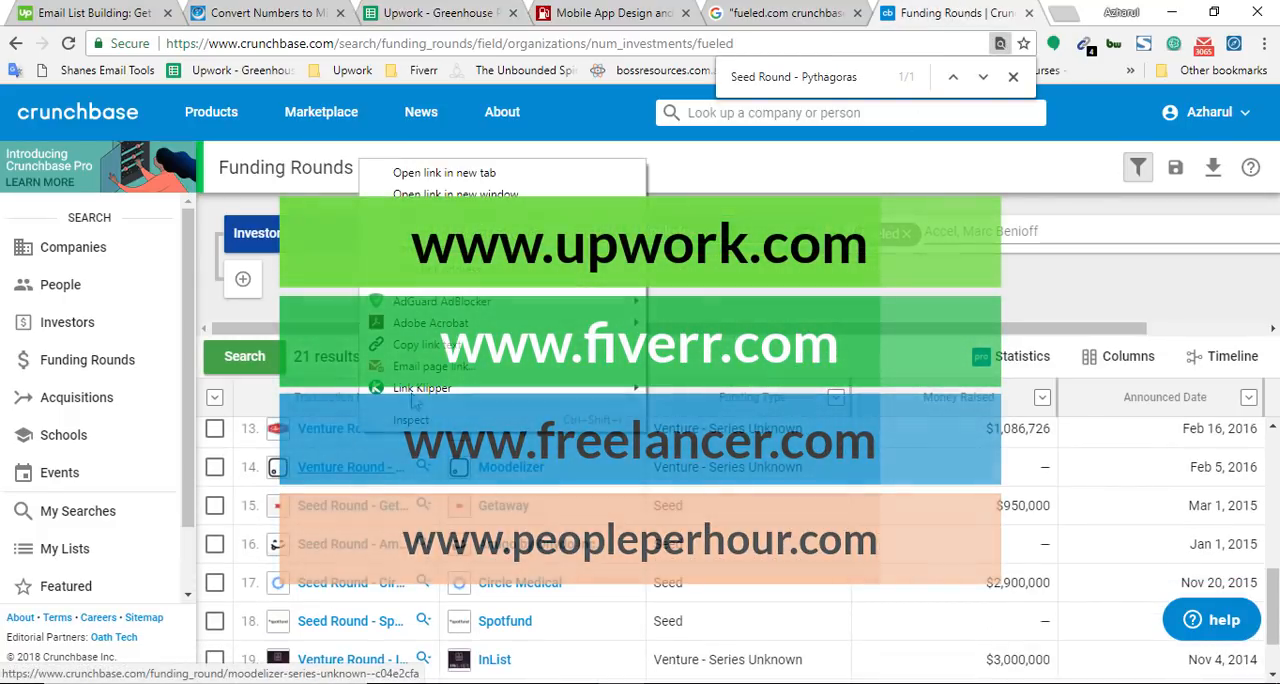
click(602, 44)
key(ctrl+v)
key(ctrl+a)
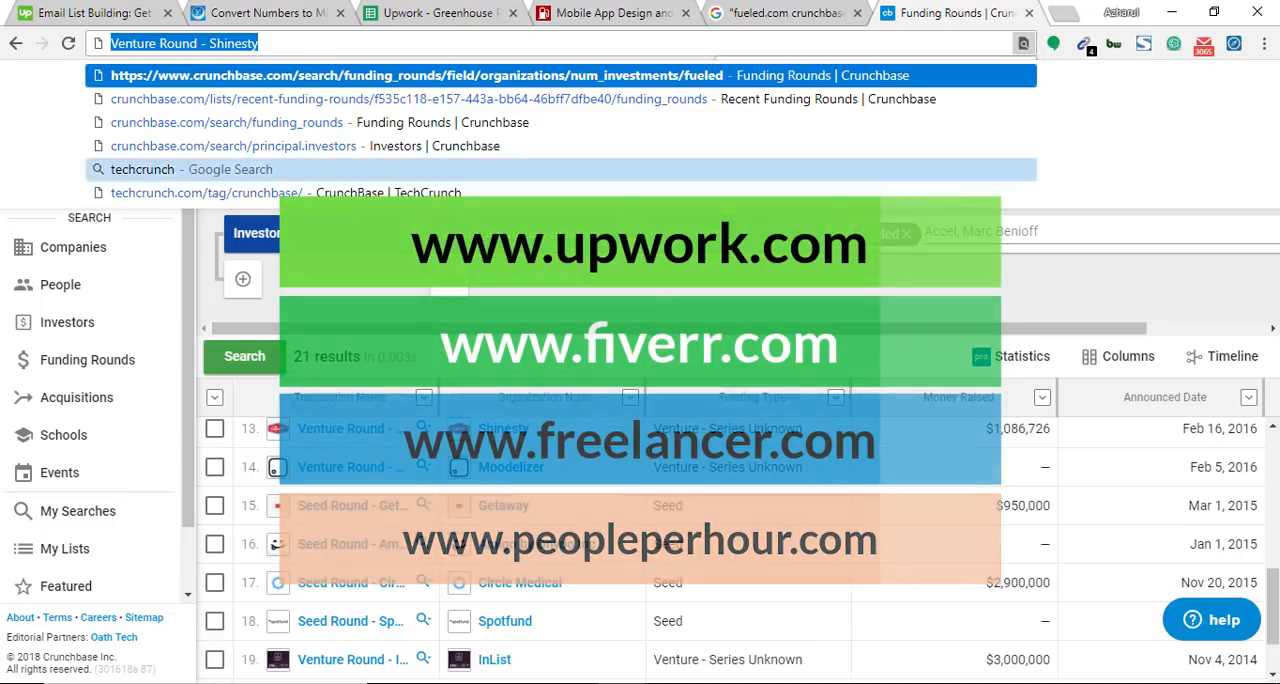
key(ctrl+x)
click(480, 6)
key(ctrl+f)
key(ctrl+v)
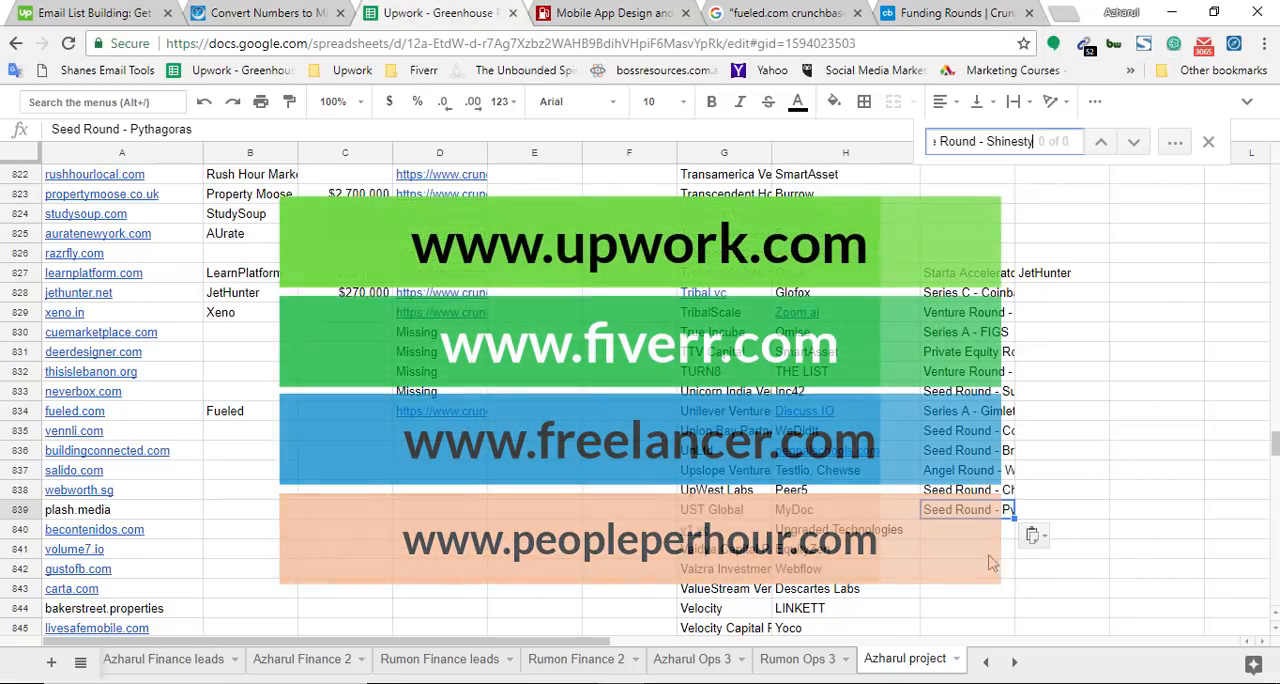
click(980, 536)
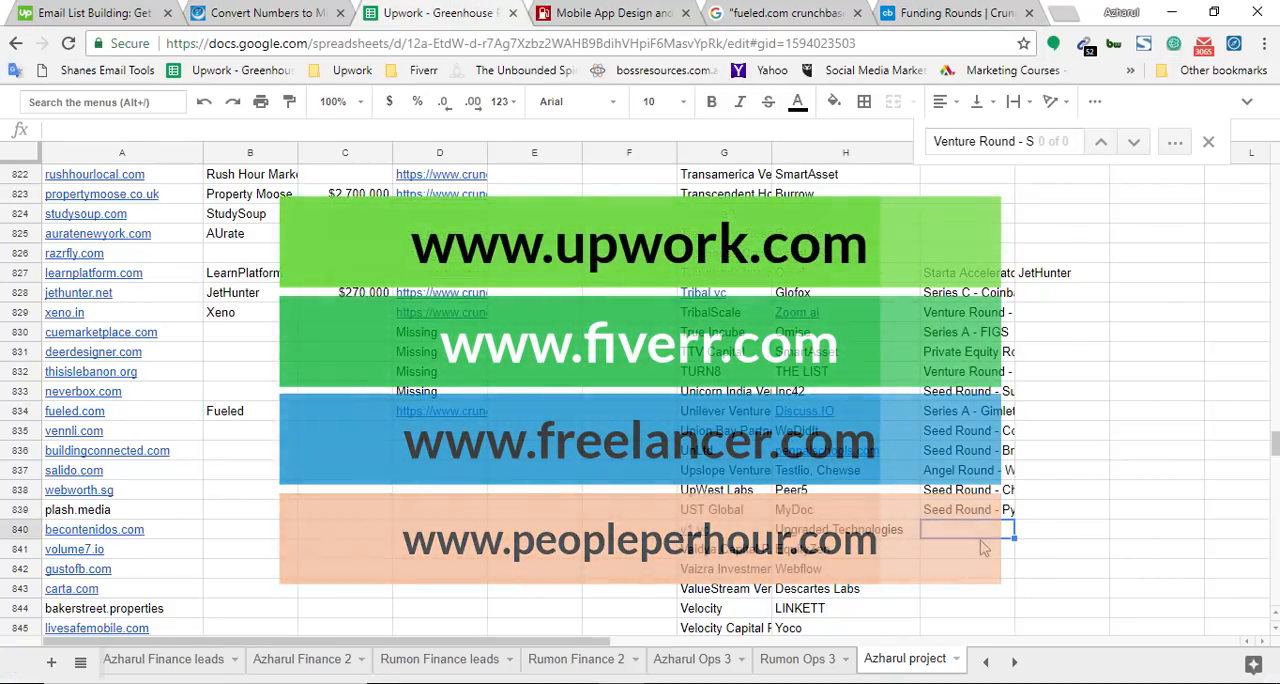
key(ctrl+v)
Find Venture Round - Shinesty on the Crunchbase funding rounds page to mark the last recorded round
click(965, 6)
key(ctrl+f)
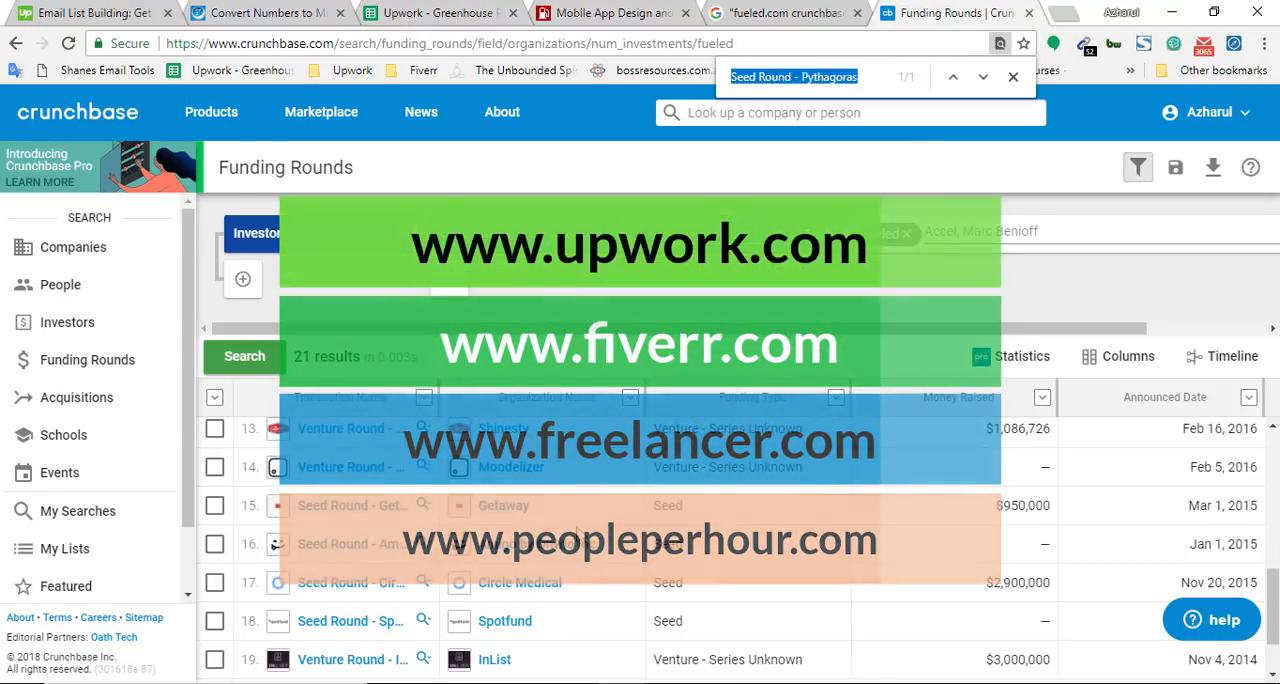
key(ctrl+v)
Copy Venture Round - Moodelizer as plain text into spreadsheet cell I841 and find that round on the Crunchbase funding rounds page
right_click(350, 478)
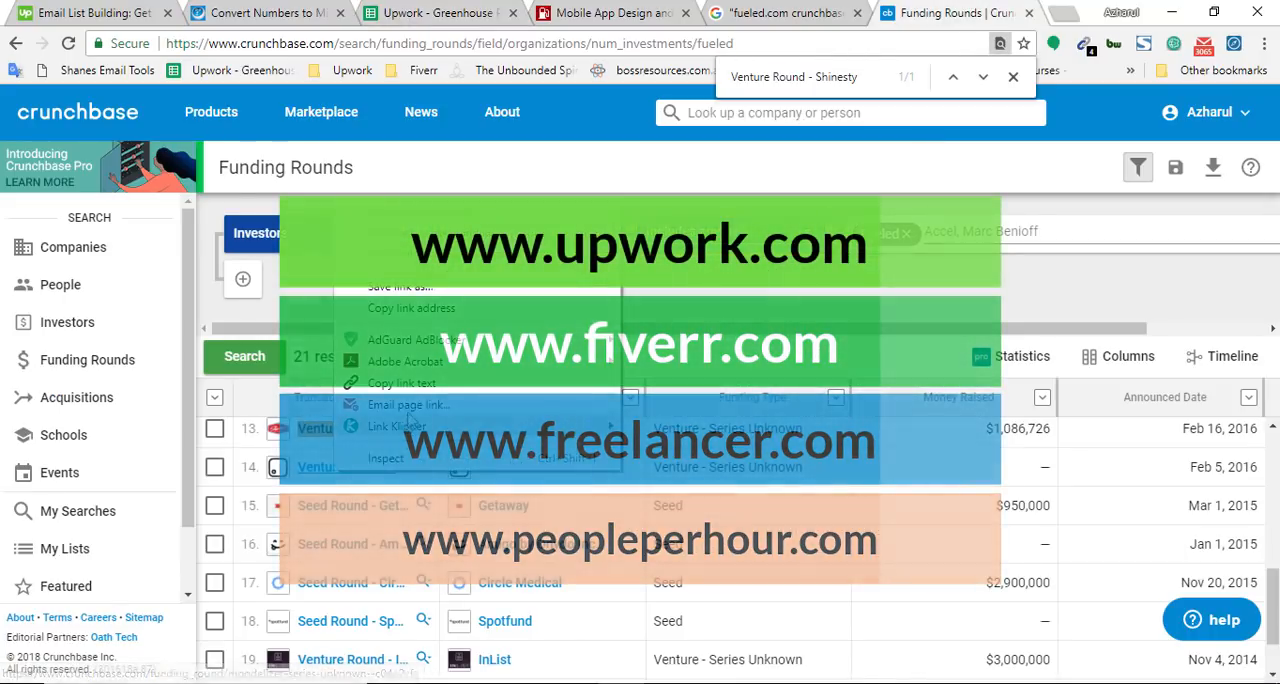
click(755, 44)
key(ctrl+v)
key(Escape)
click(490, 8)
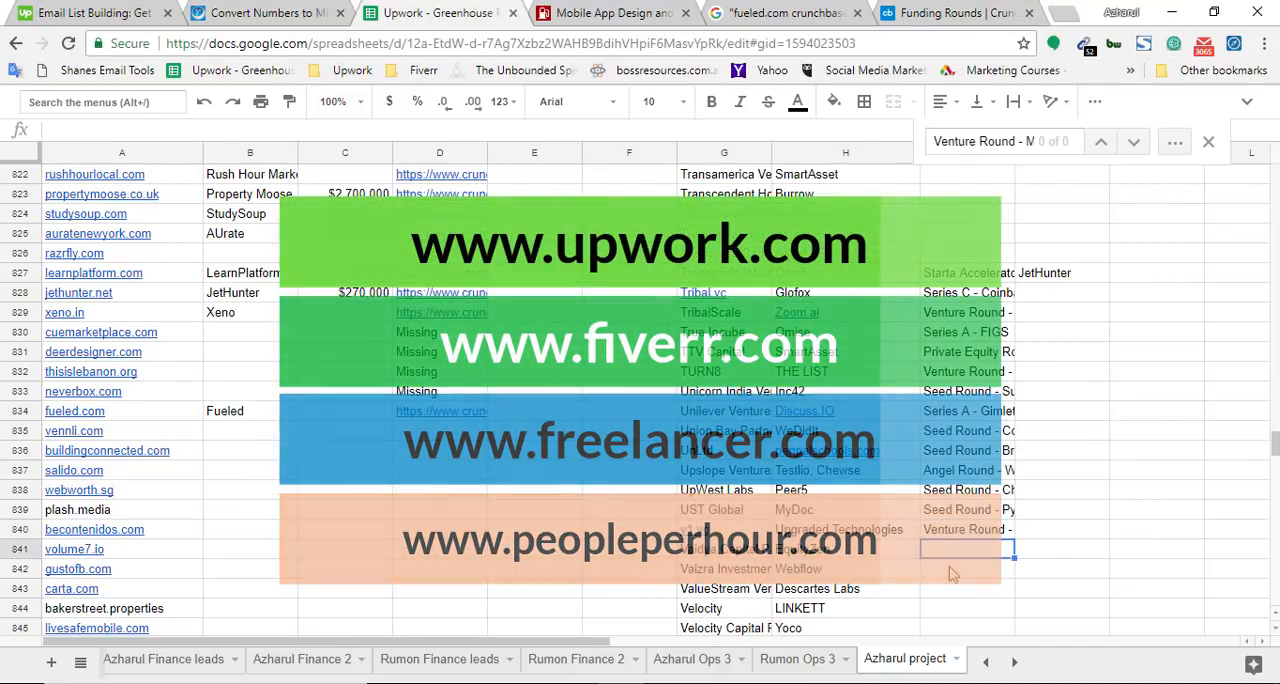
click(960, 12)
key(ctrl+v)
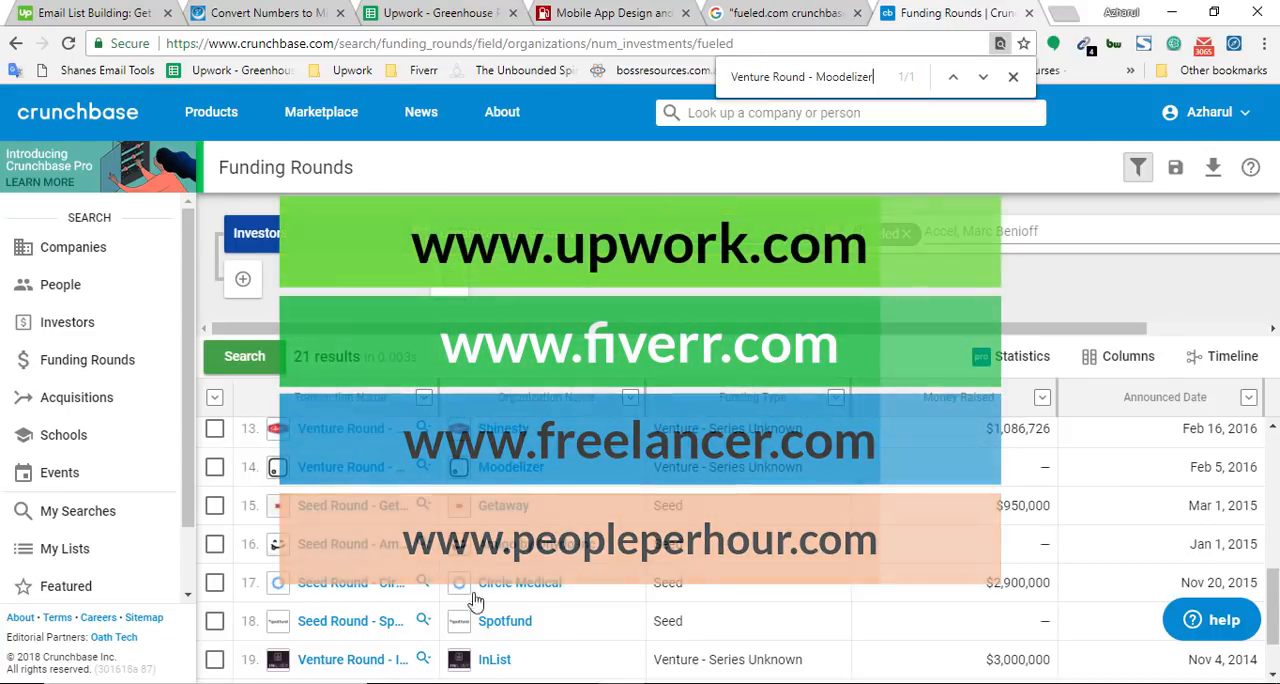
Copy Seed Round - Getaway as plain text from Fueled's Crunchbase rounds, search the spreadsheet for it, and add it below the Moodelizer round
right_click(360, 509)
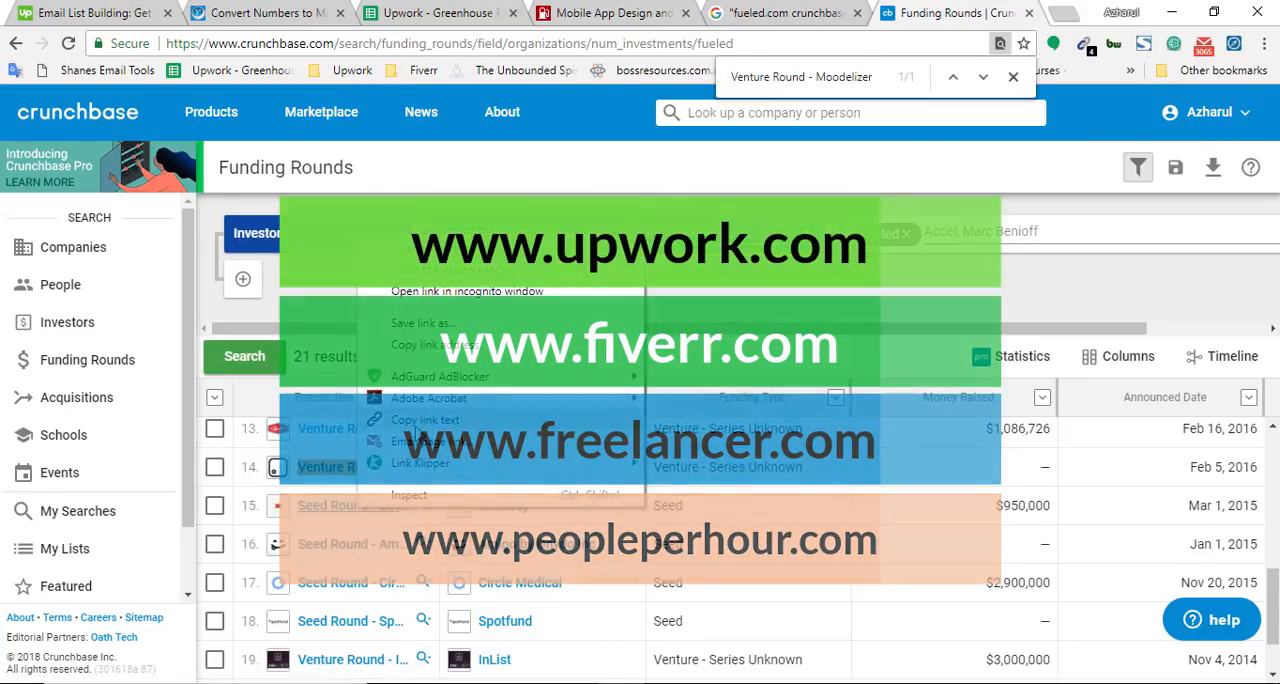
click(430, 330)
click(648, 43)
key(ctrl+v)
key(ctrl+a)
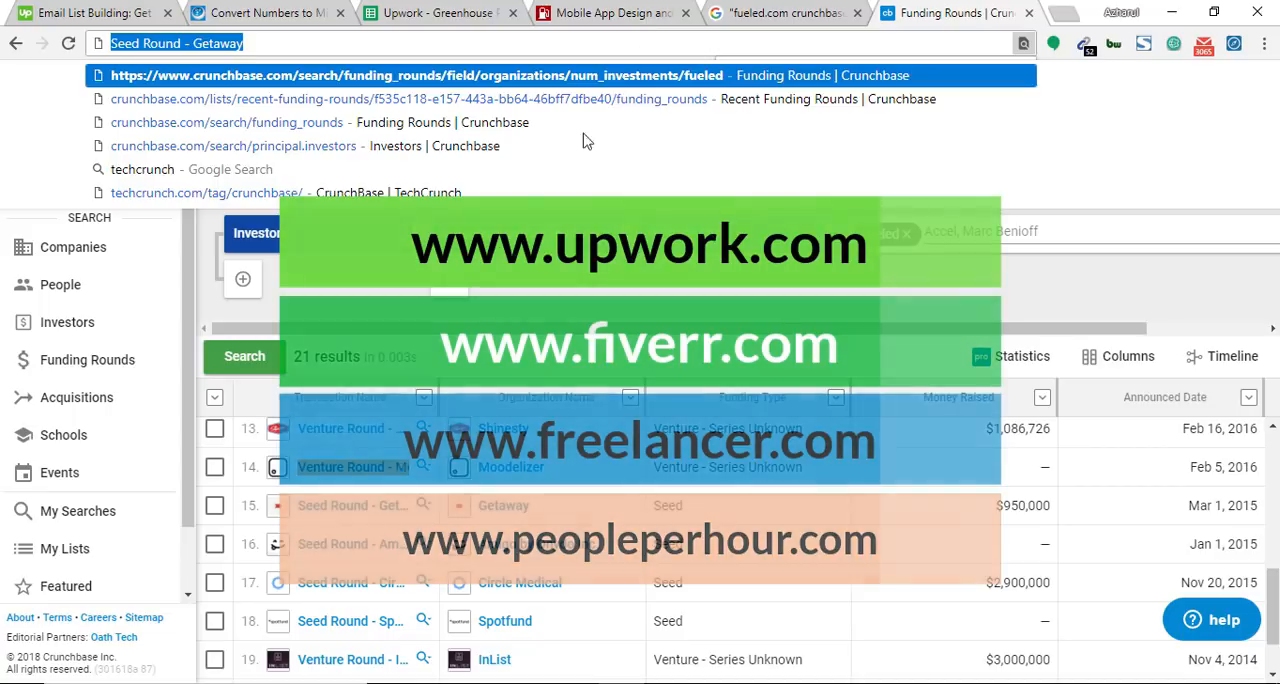
click(437, 12)
key(ctrl+f)
key(ctrl+v)
scroll(957, 490, down, 2)
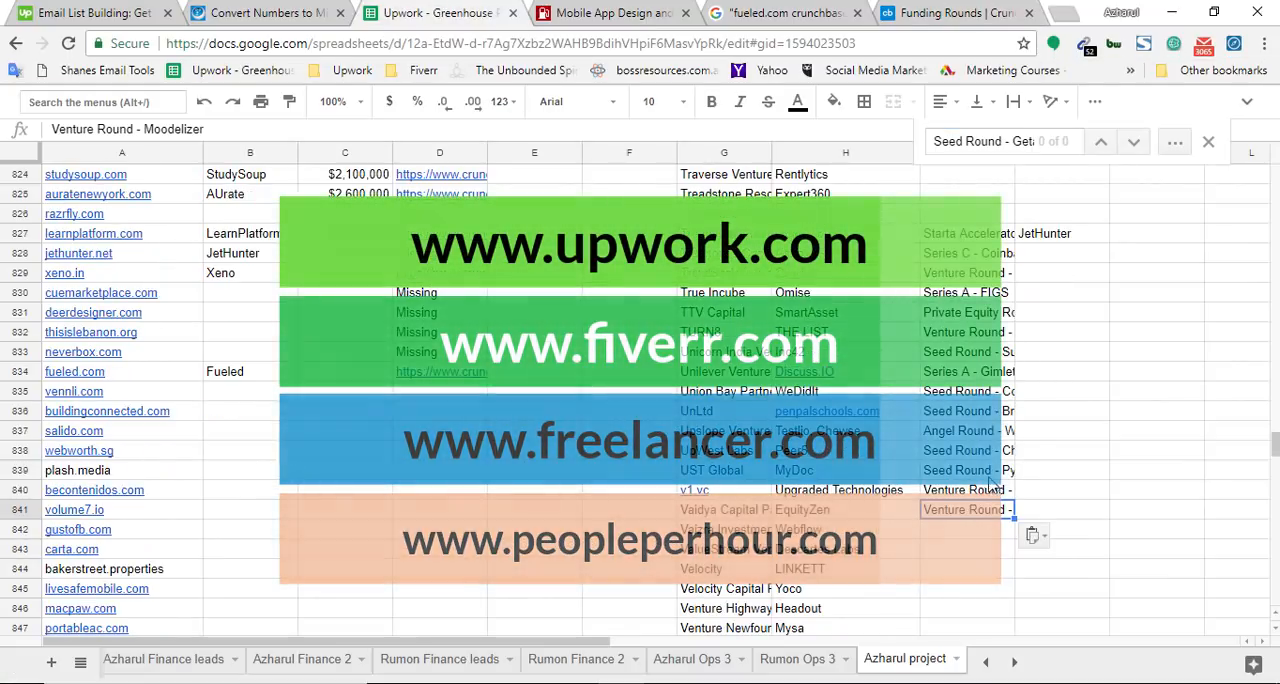
click(957, 473)
key(ctrl+v)
Find Seed Round - Getaway on the Crunchbase funding rounds page to mark the last recorded round
click(977, 10)
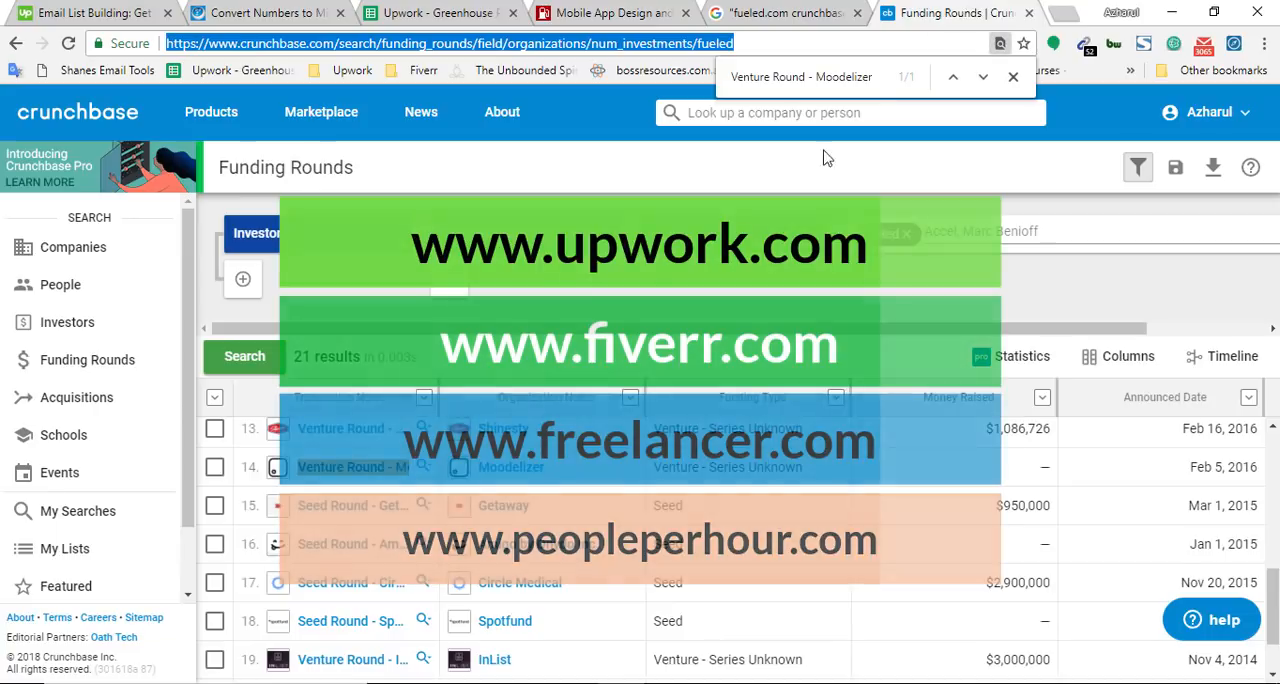
key(ctrl+f)
key(ctrl+v)
Copy the transaction name Seed Round - Amigo by Onydo Inc. as plain text from Fueled's Crunchbase funding rounds
scroll(435, 564, down, 1)
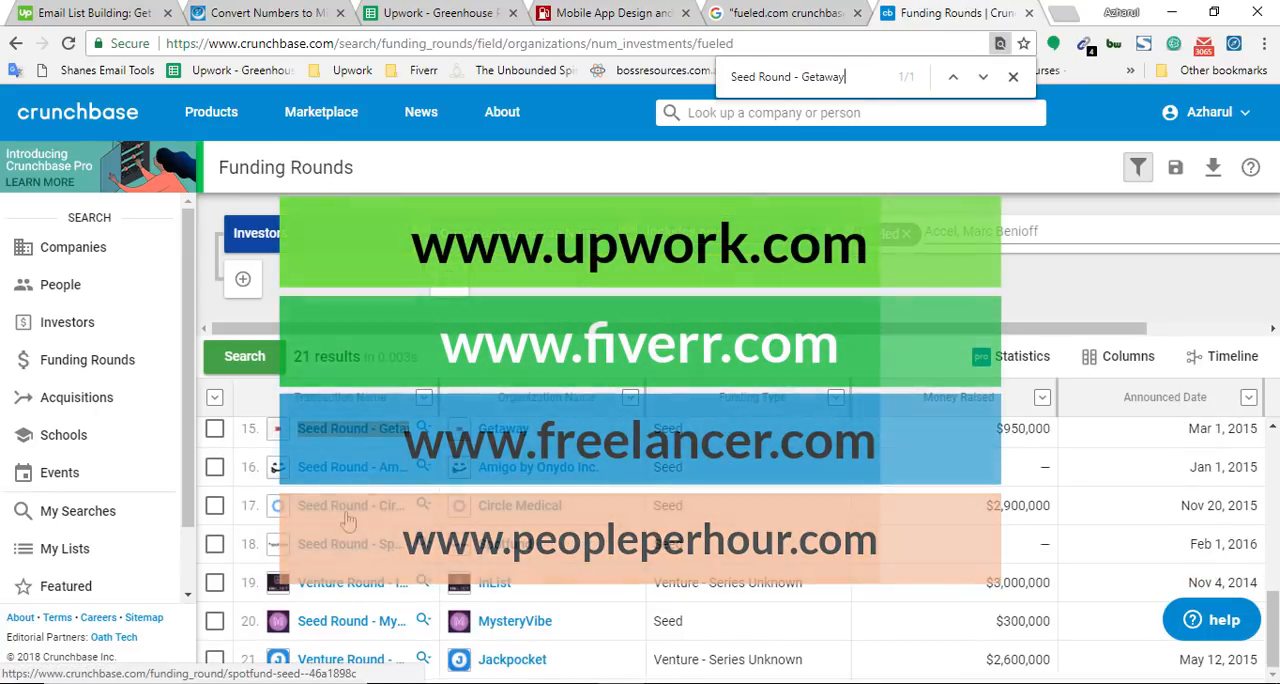
right_click(380, 466)
click(435, 387)
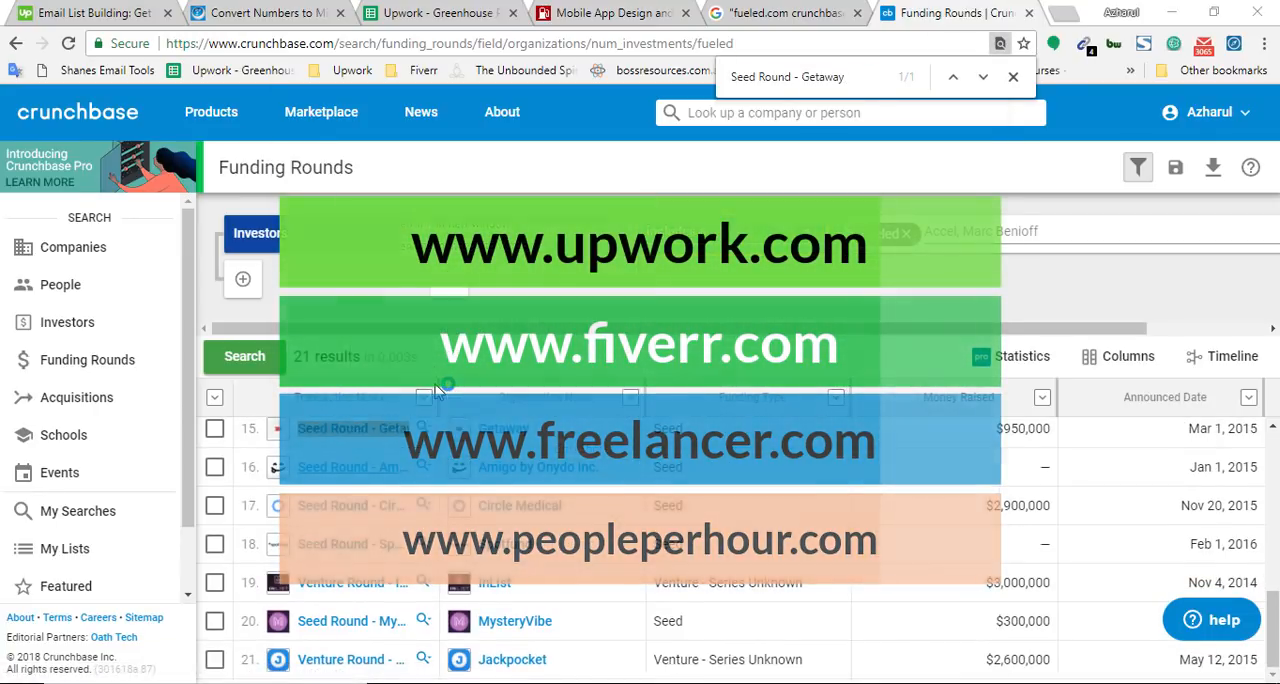
click(986, 54)
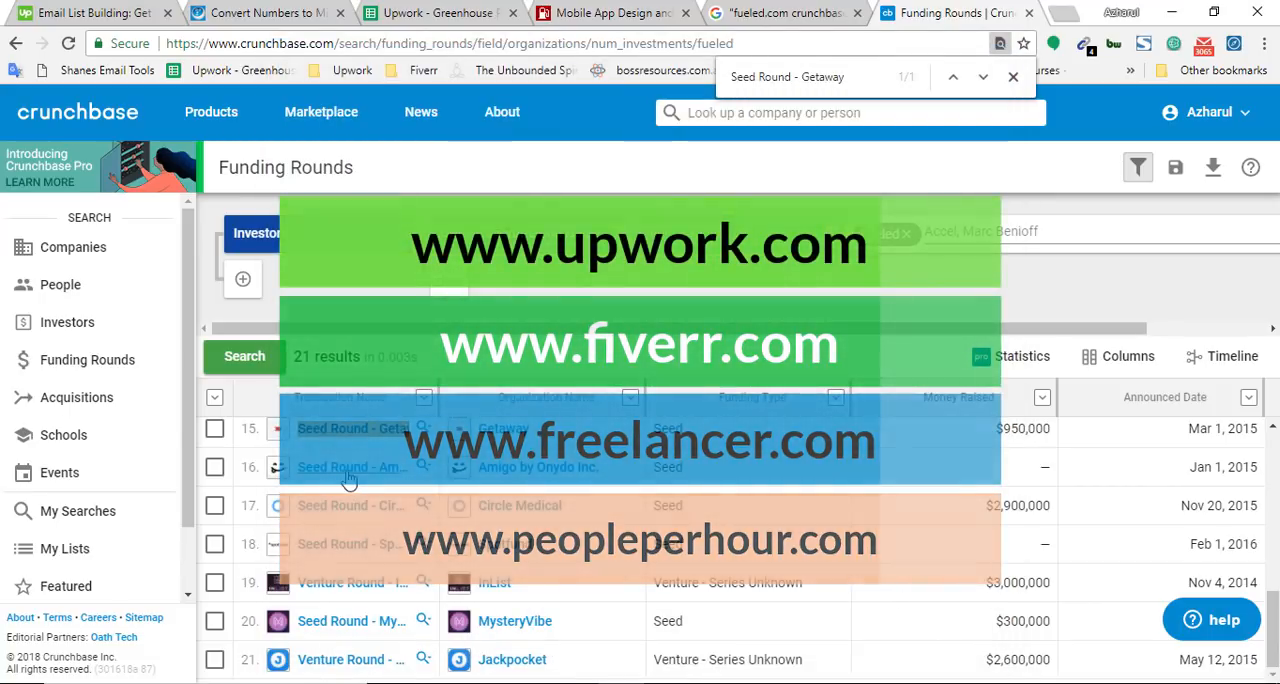
right_click(349, 479)
click(397, 385)
click(624, 43)
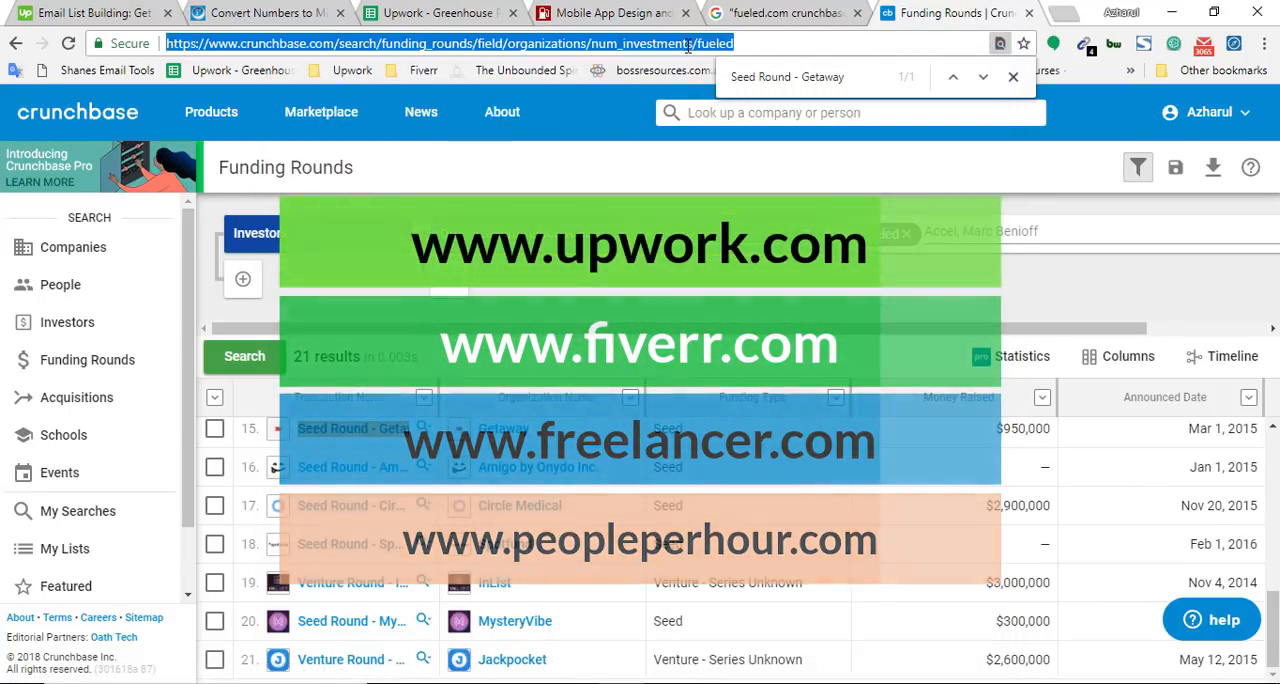
text(Seed Round - Amigo by Onydo Inc.)
key(ctrl+a)
key(ctrl+x)
Search the spreadsheet for Seed Round - Amigo by Onydo Inc., add it in cell I843, and find it on the Crunchbase rounds page
click(509, 8)
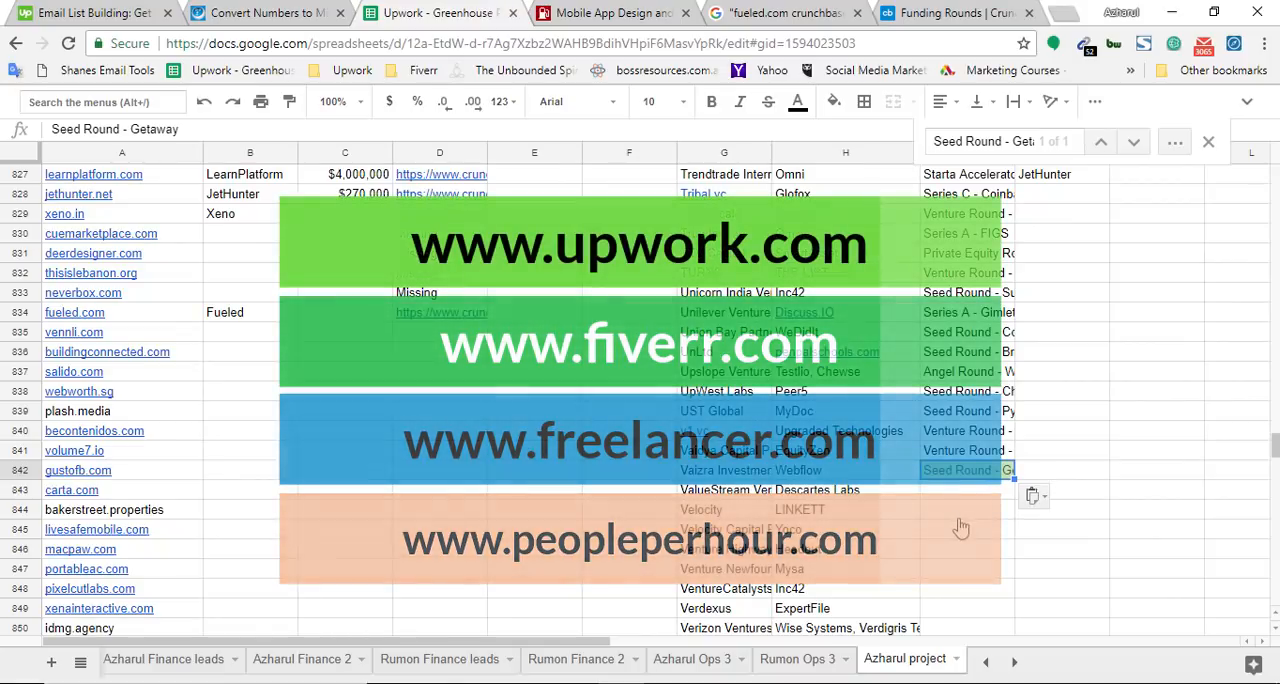
key(ctrl+f)
key(ctrl+v)
click(933, 12)
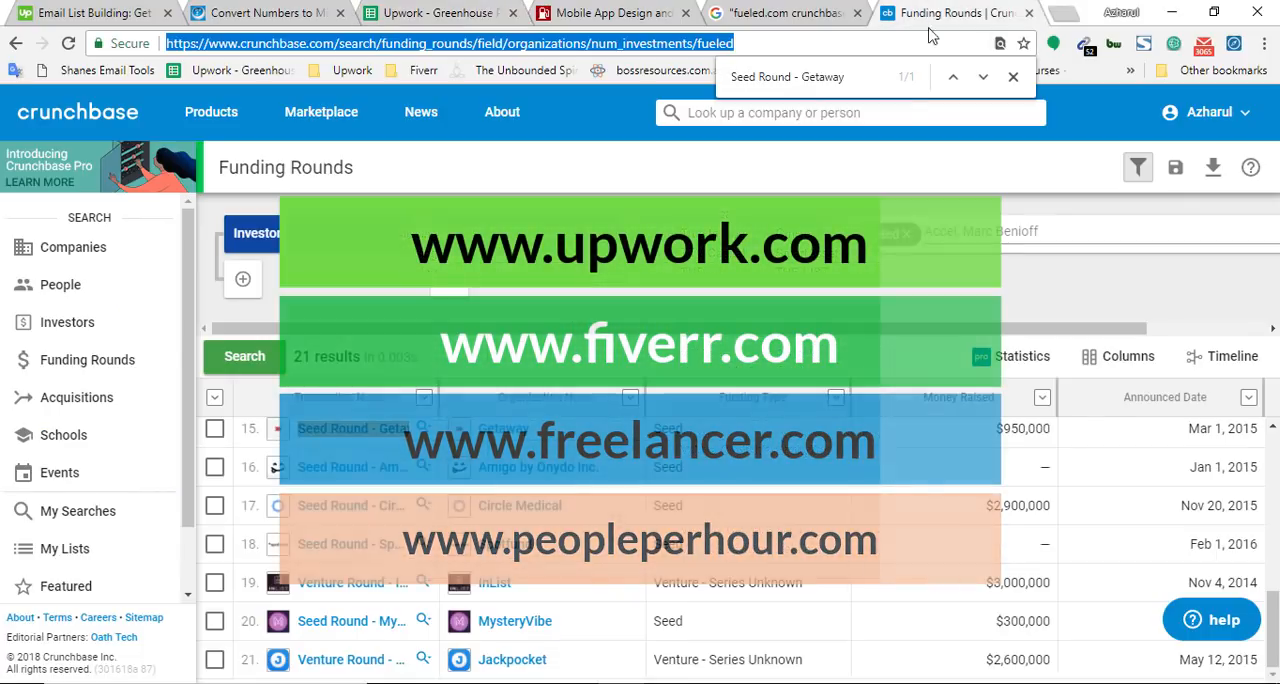
key(ctrl+f)
key(ctrl+v)
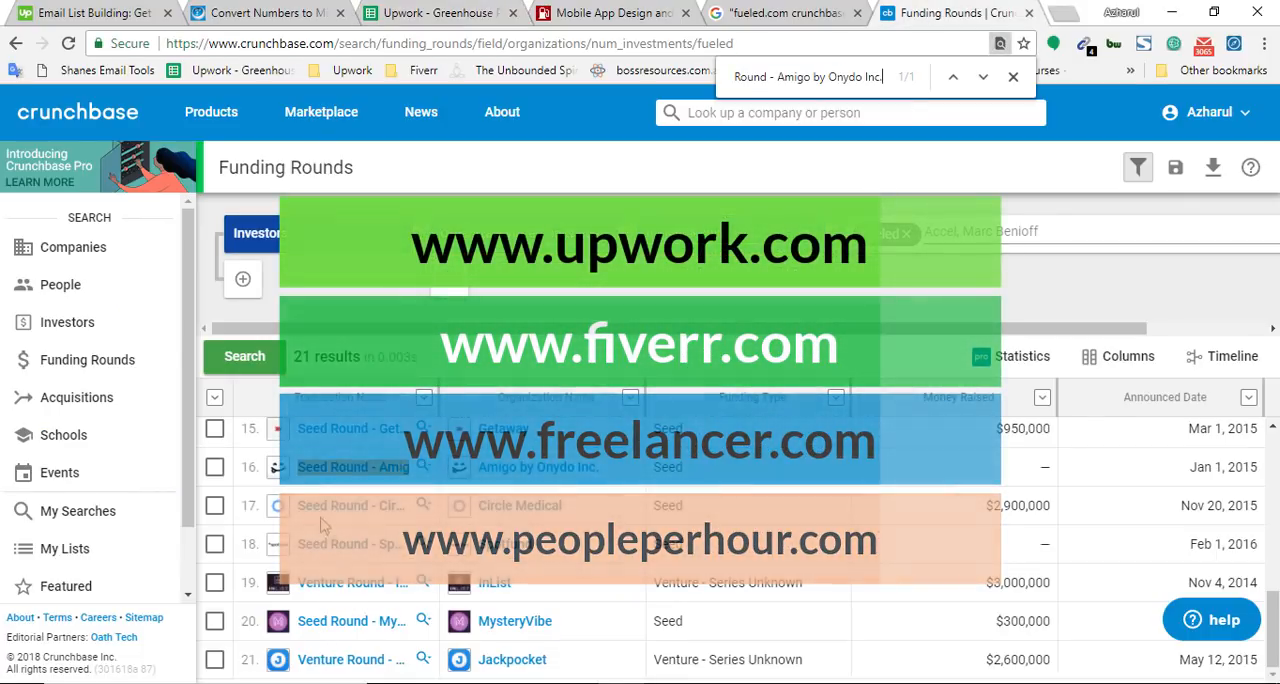
Search the spreadsheet for Seed Round - Circle Medical, the round following Amigo by Onydo Inc. on Crunchbase
click(478, 8)
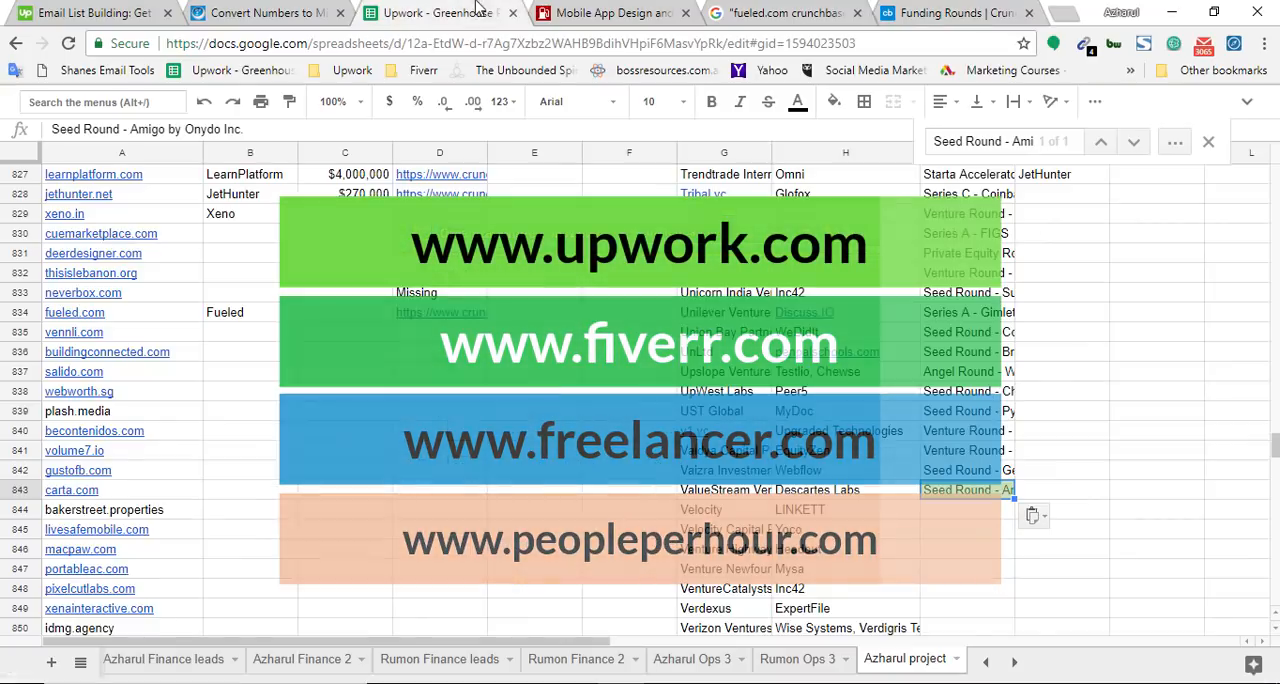
key(ctrl+f)
key(ctrl+v)
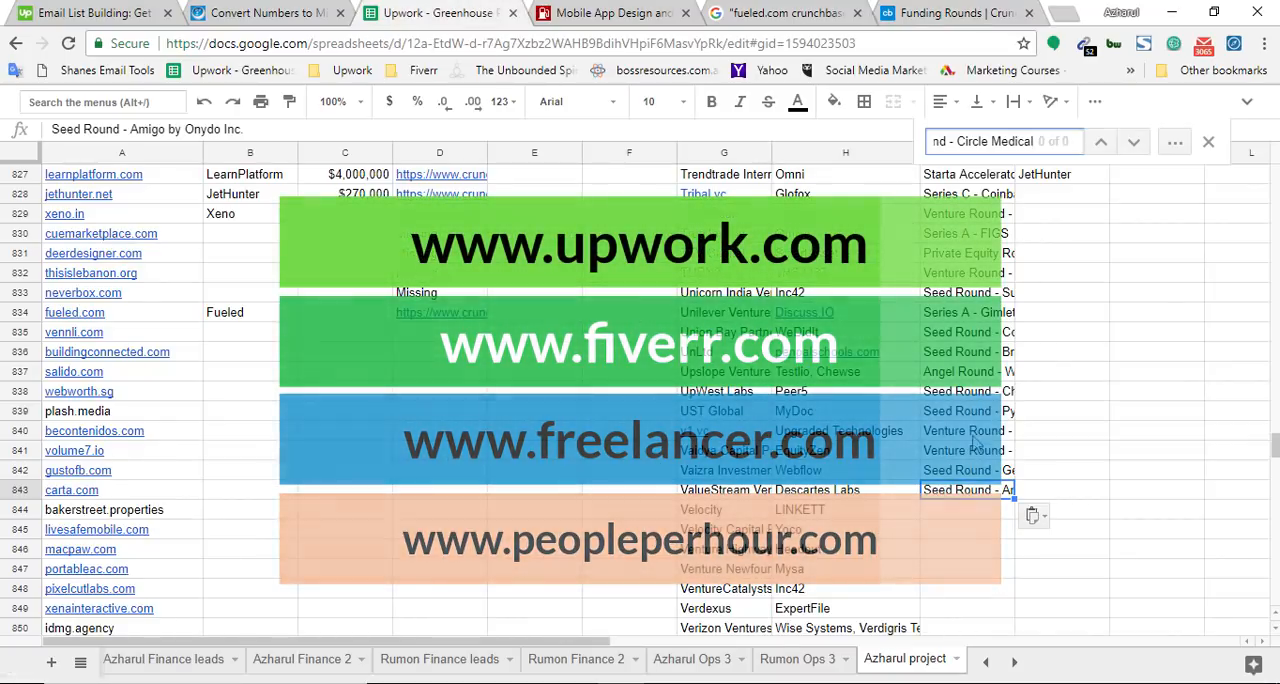
click(958, 513)
scroll(1037, 366, down, 2)
key(ctrl+v)
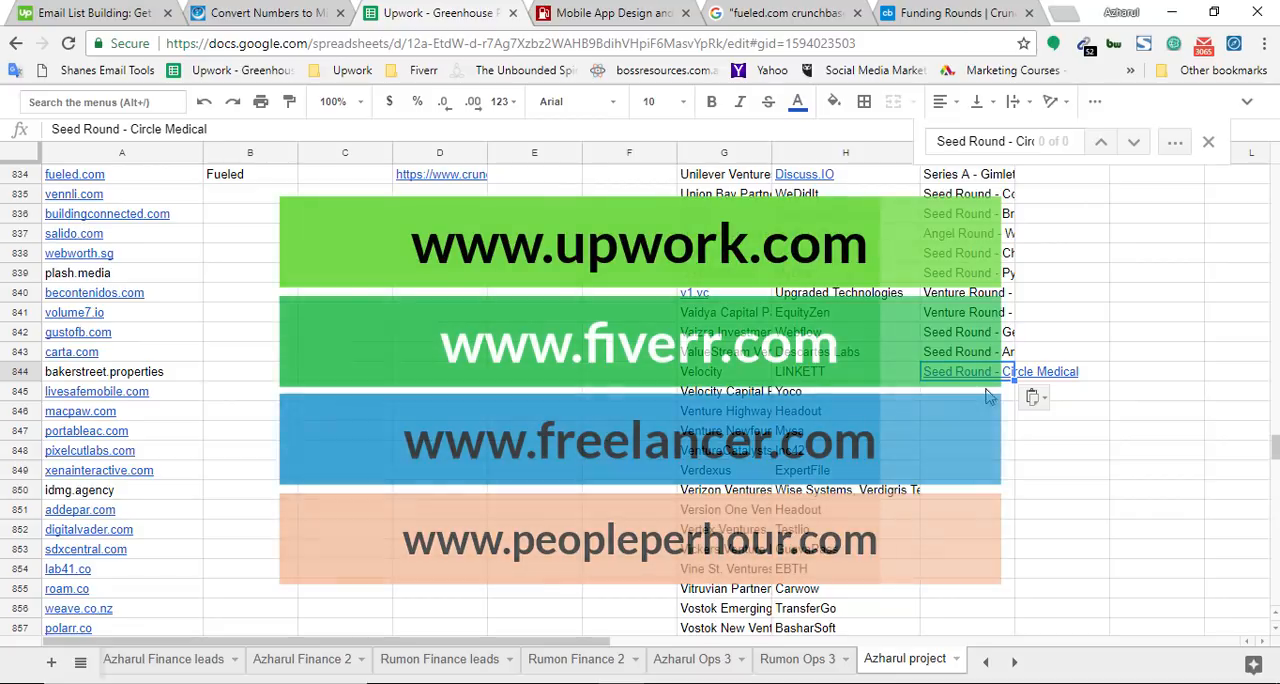
key(ctrl+z)
Convert the copied name Seed Round - Circle Medical to plain text, search the spreadsheet for it, and add it in cell I844
click(912, 44)
key(ctrl+v)
key(ctrl+a)
key(ctrl+x)
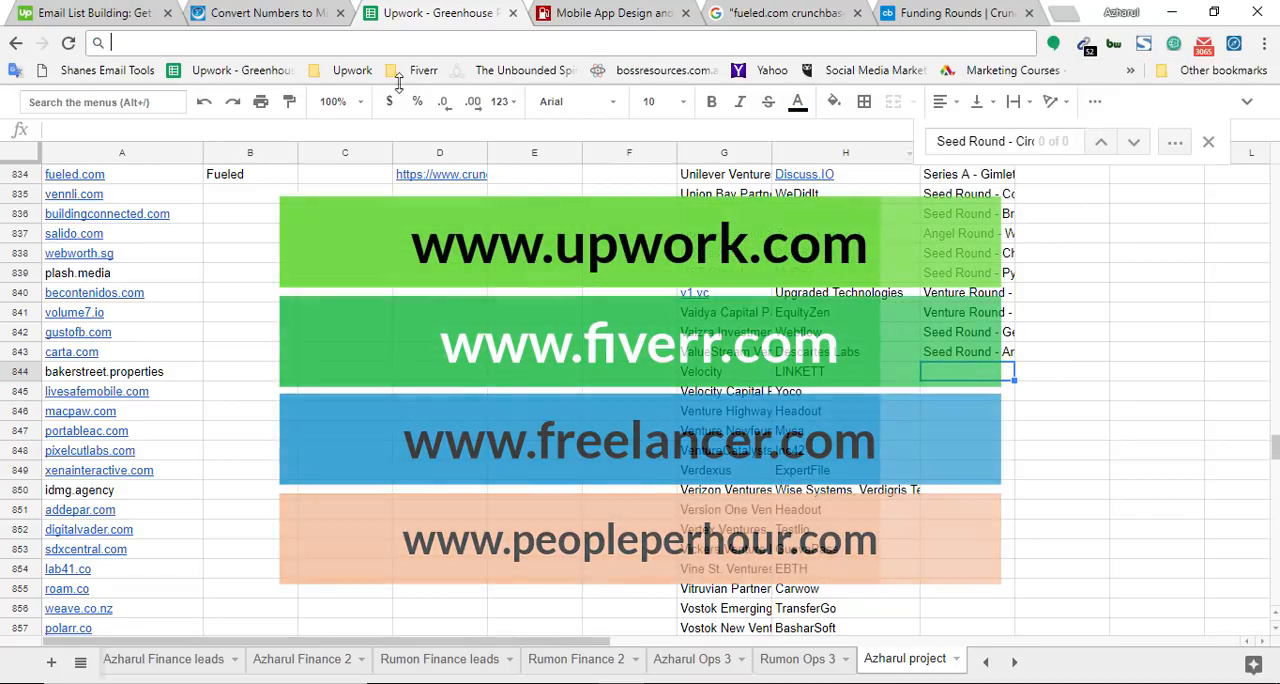
key(ctrl+f)
key(ctrl+v)
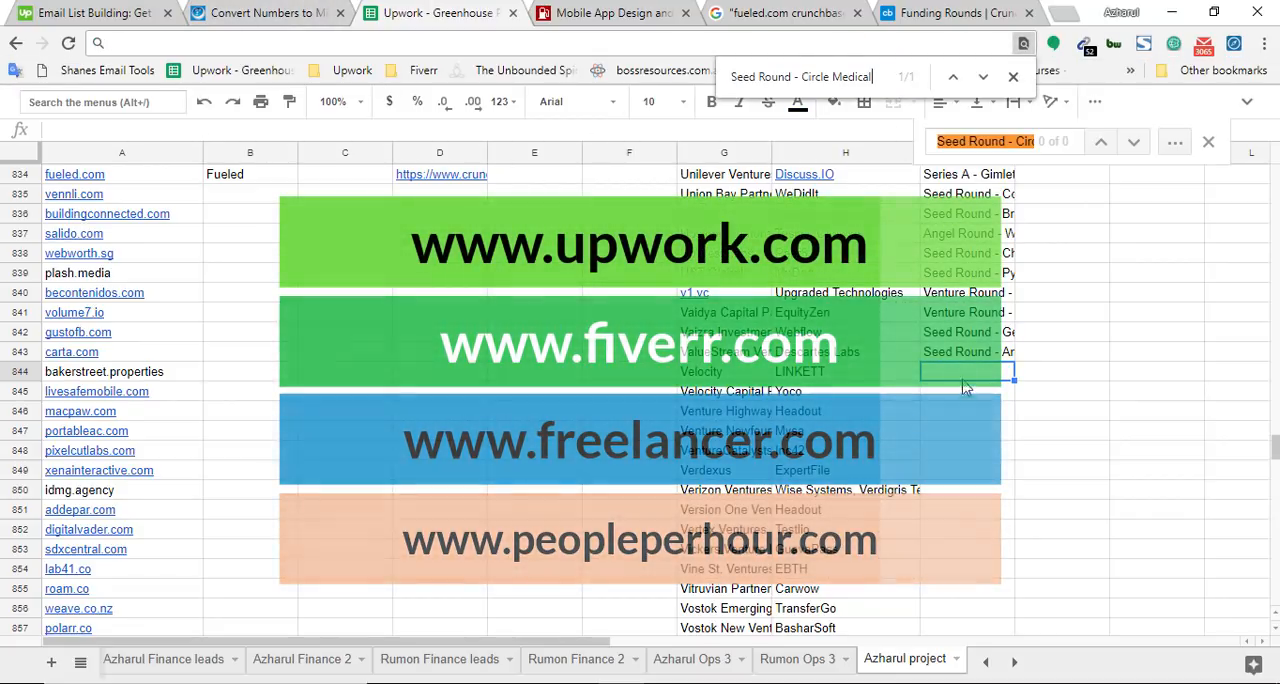
scroll(1005, 330, up, 1)
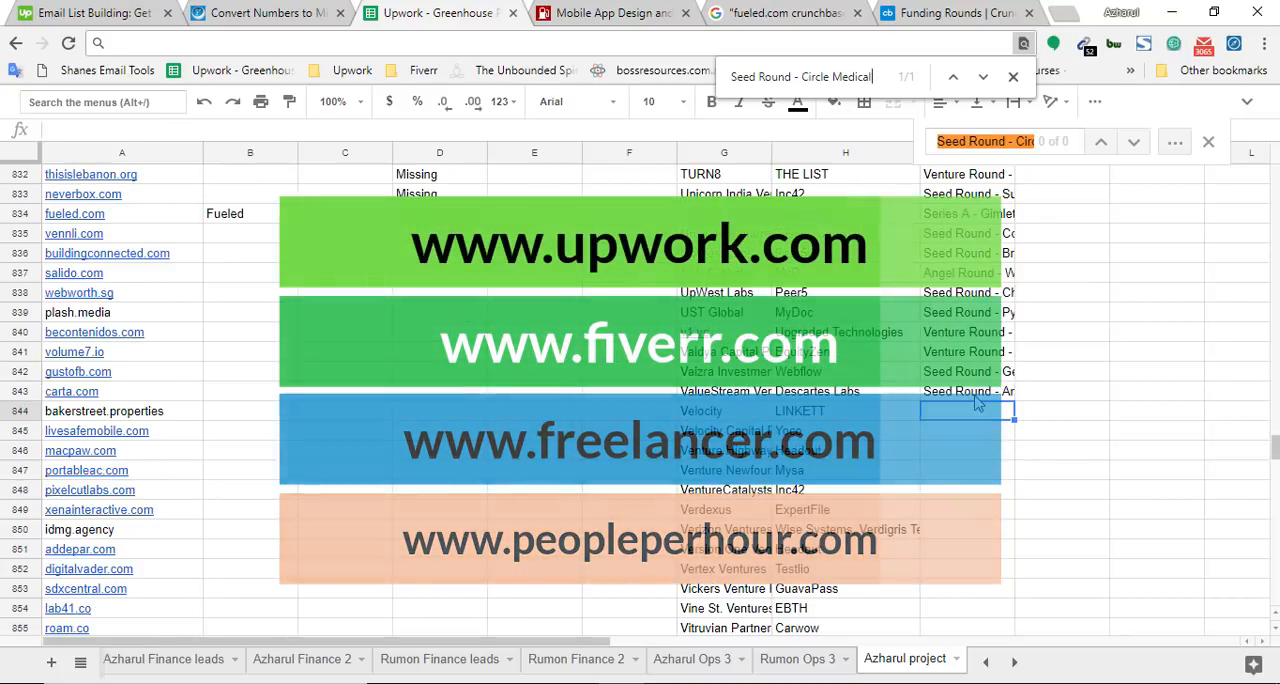
key(ctrl+v)
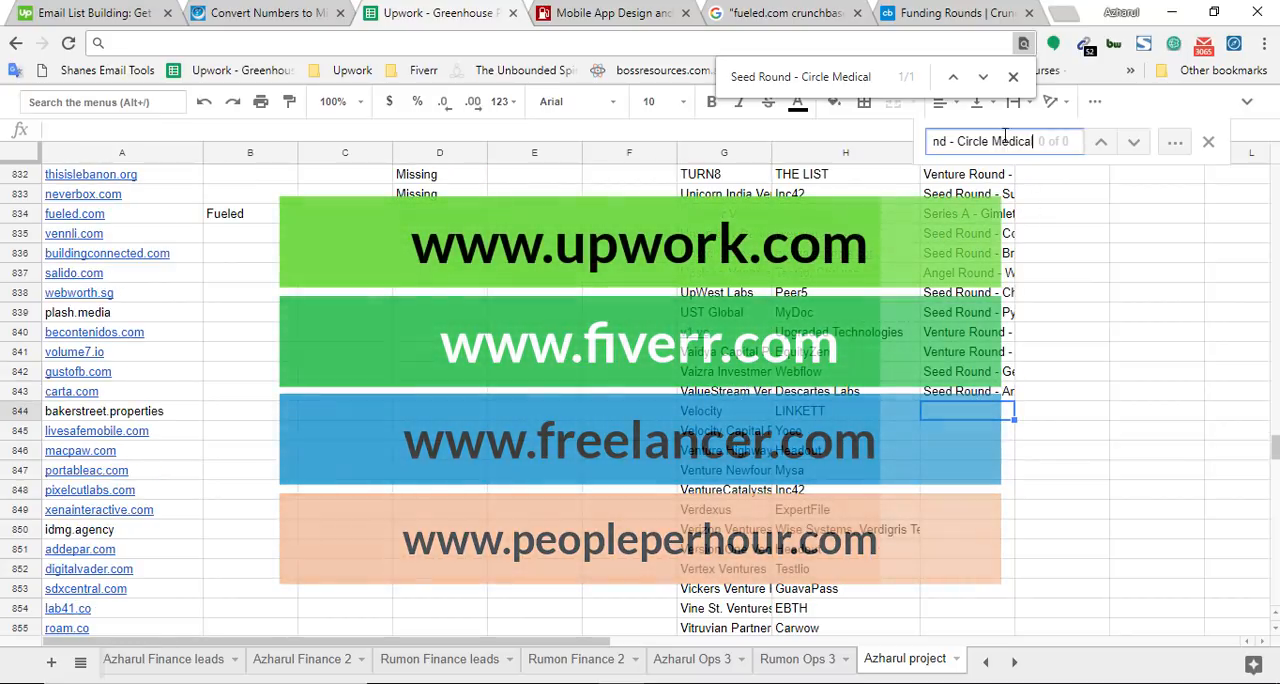
click(981, 415)
key(ctrl+v)
Find Seed Round - Circle Medical on the Crunchbase funding rounds page to mark the last recorded round
click(947, 12)
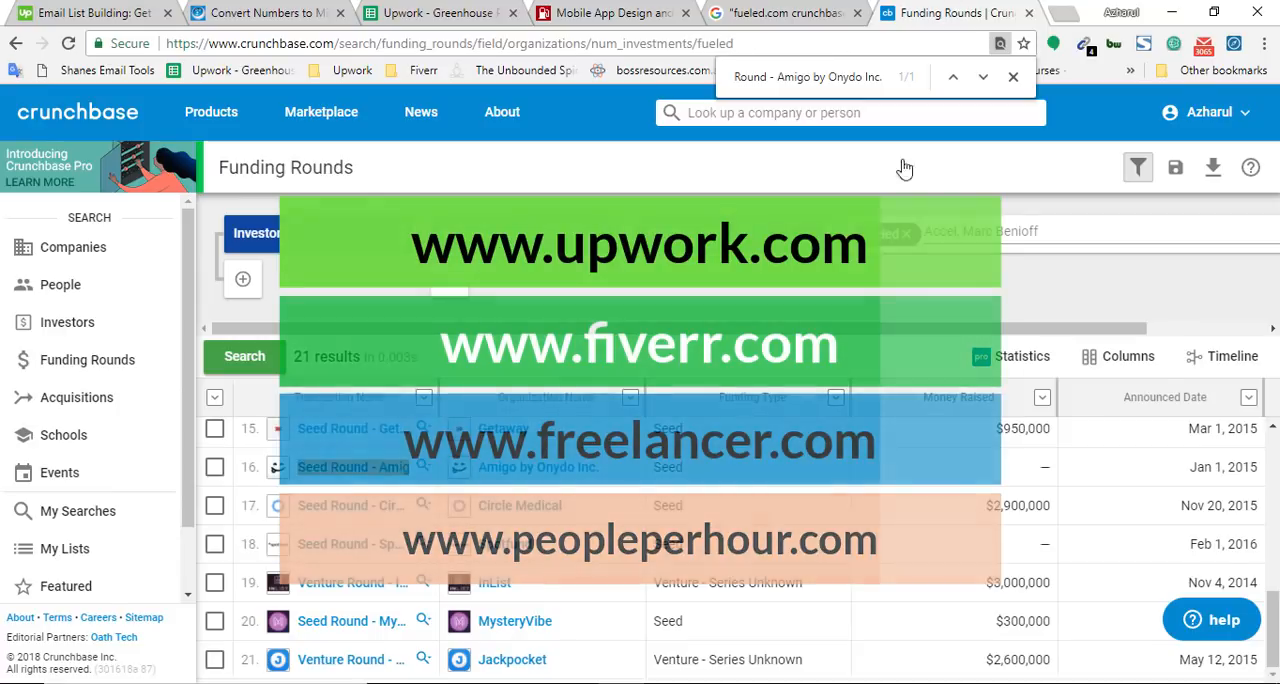
key(ctrl+f)
key(ctrl+v)
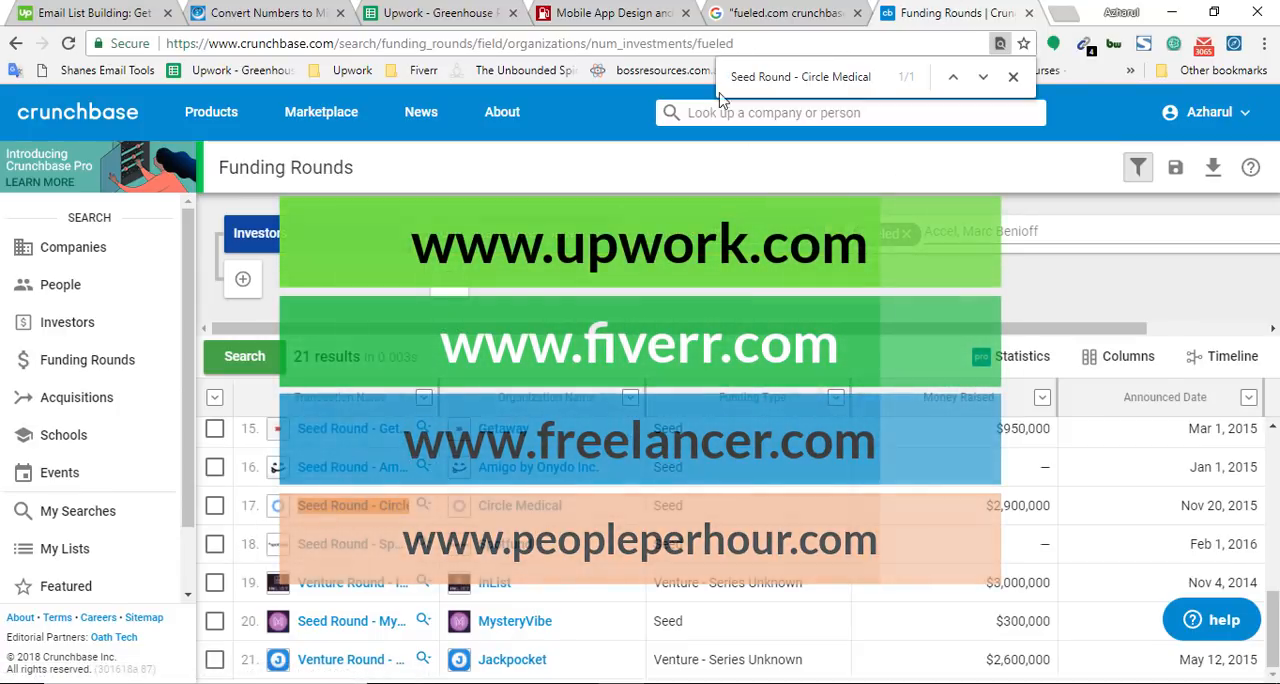
Search the spreadsheet for Seed Round - Spotfund, add it as plain text in cell I845, and find it on the Crunchbase rounds page
click(672, 37)
click(450, 12)
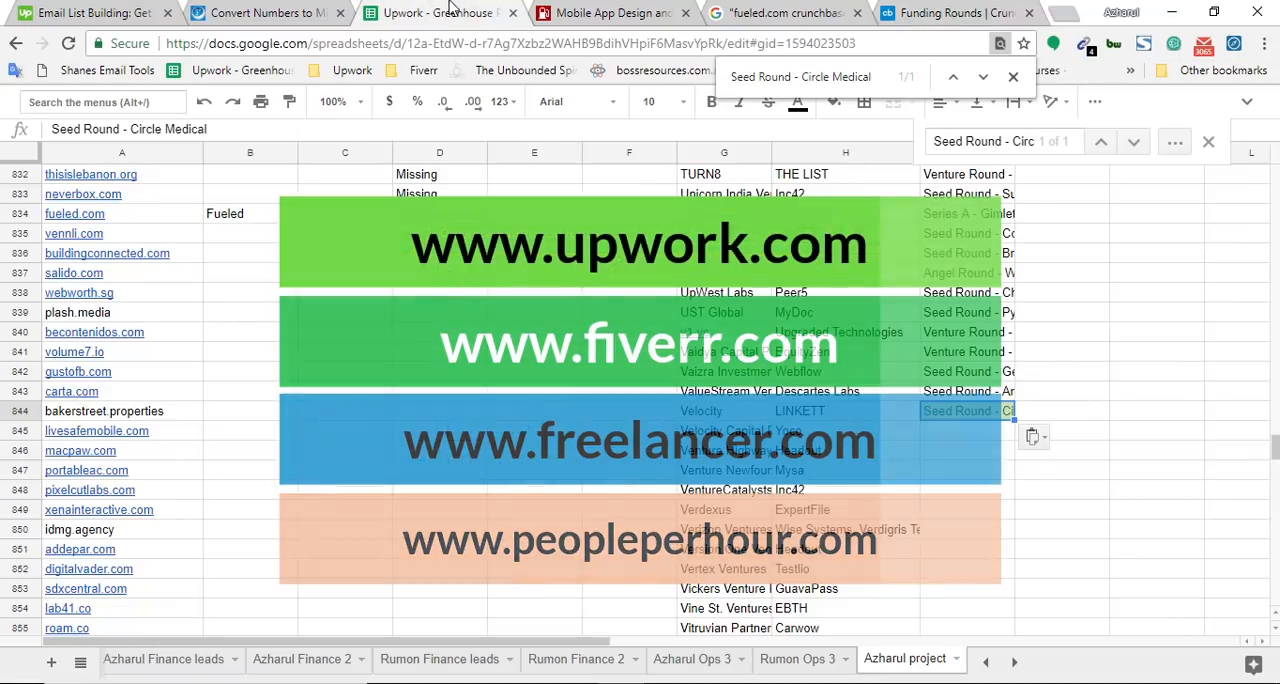
key(ctrl+f)
key(ctrl+v)
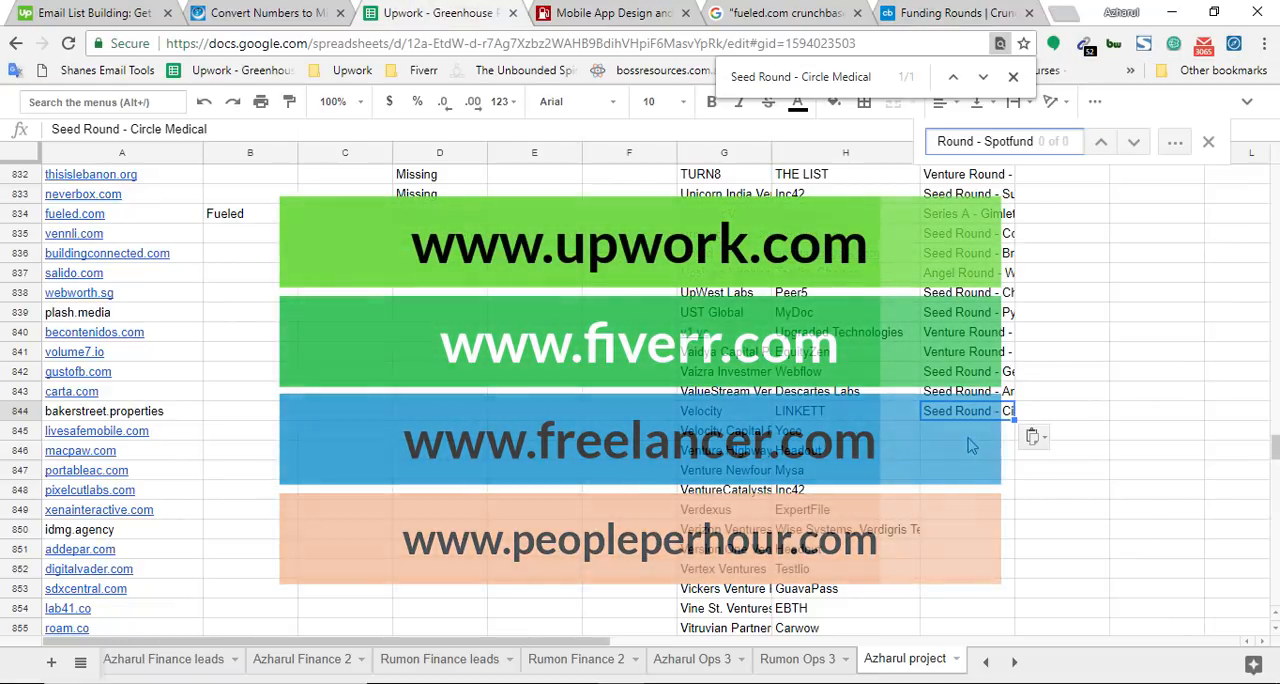
click(950, 12)
key(ctrl+f)
key(ctrl+v)
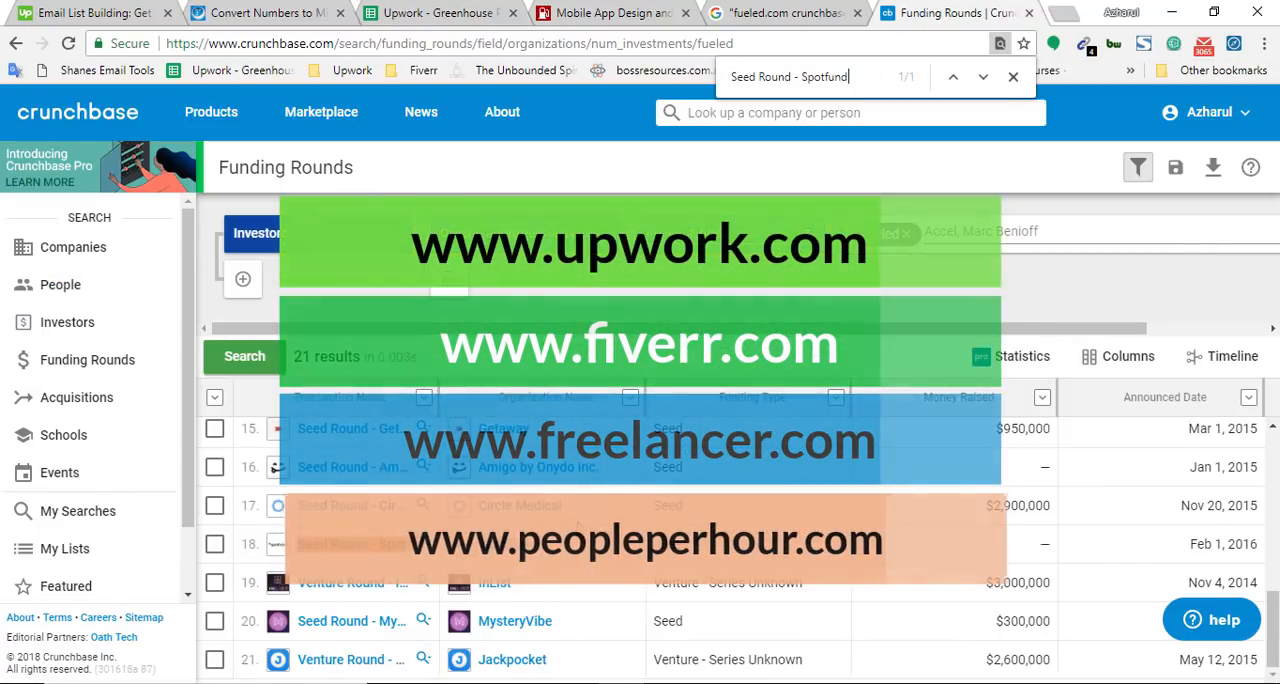
Copy the transaction name Venture Round - InList as plain text from Fueled's Crunchbase funding rounds
right_click(343, 586)
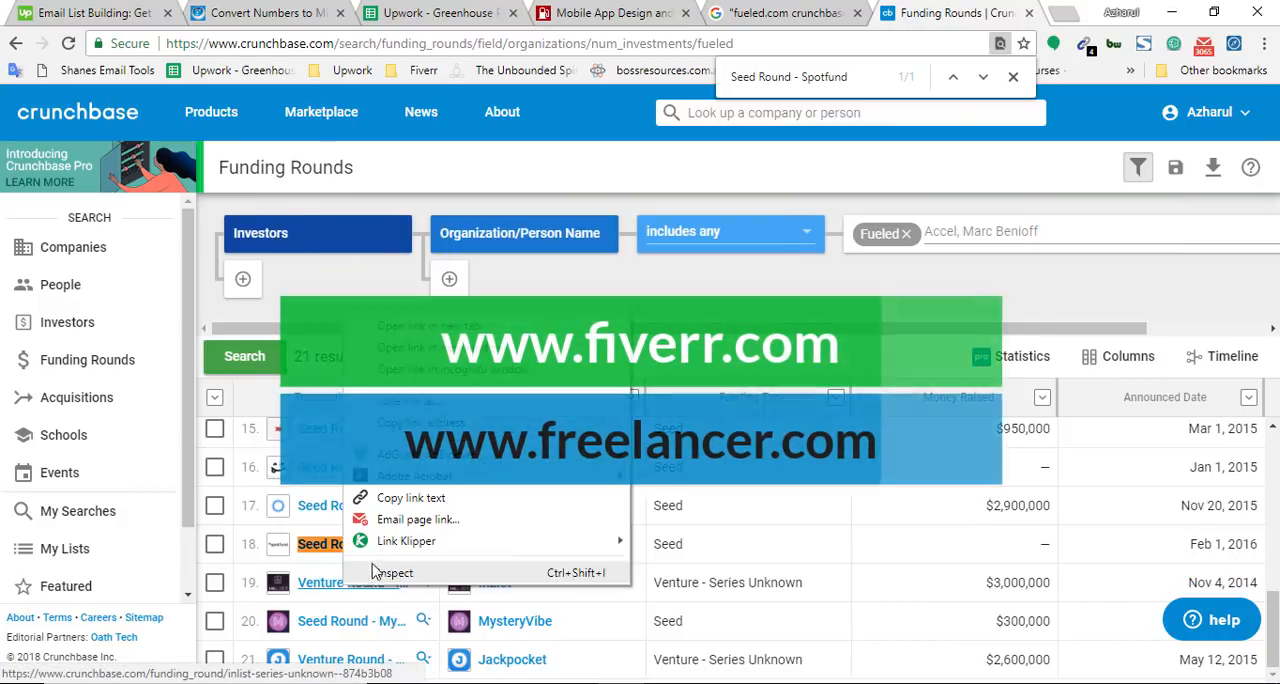
click(418, 499)
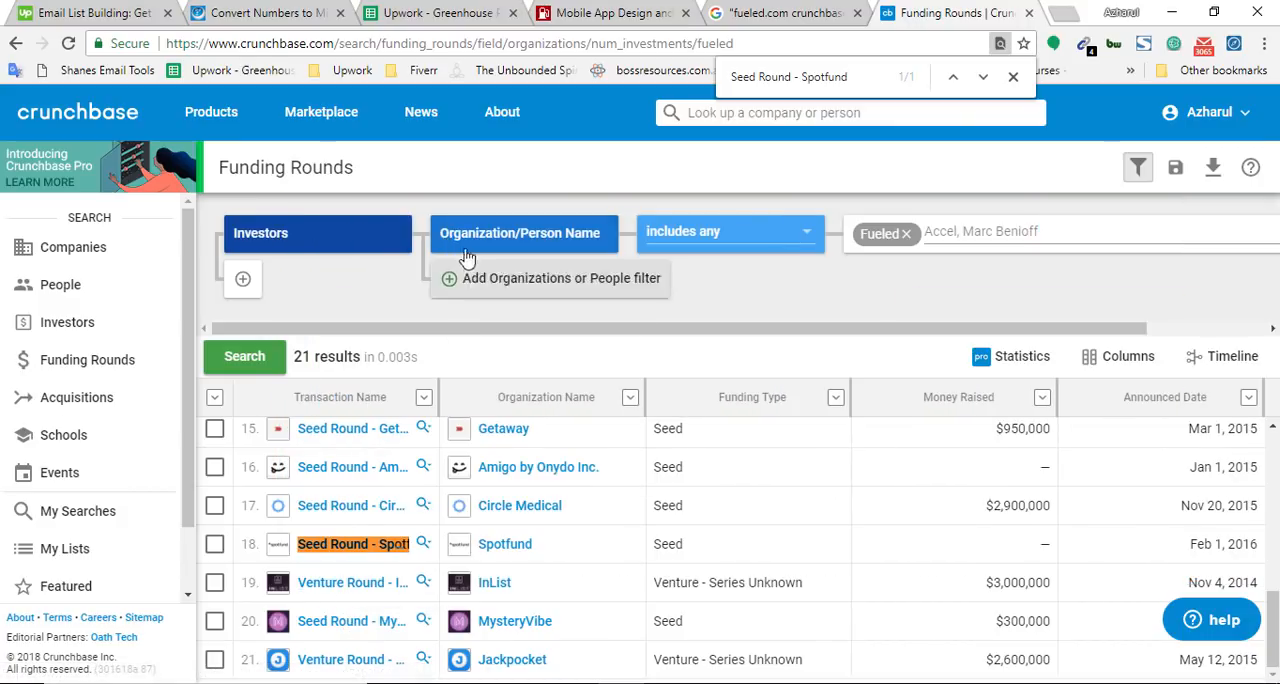
click(508, 43)
key(ctrl+v)
key(ctrl+x)
Search the spreadsheet for Venture Round - InList, add it in cell I847, and find it on the Crunchbase rounds page
click(410, 11)
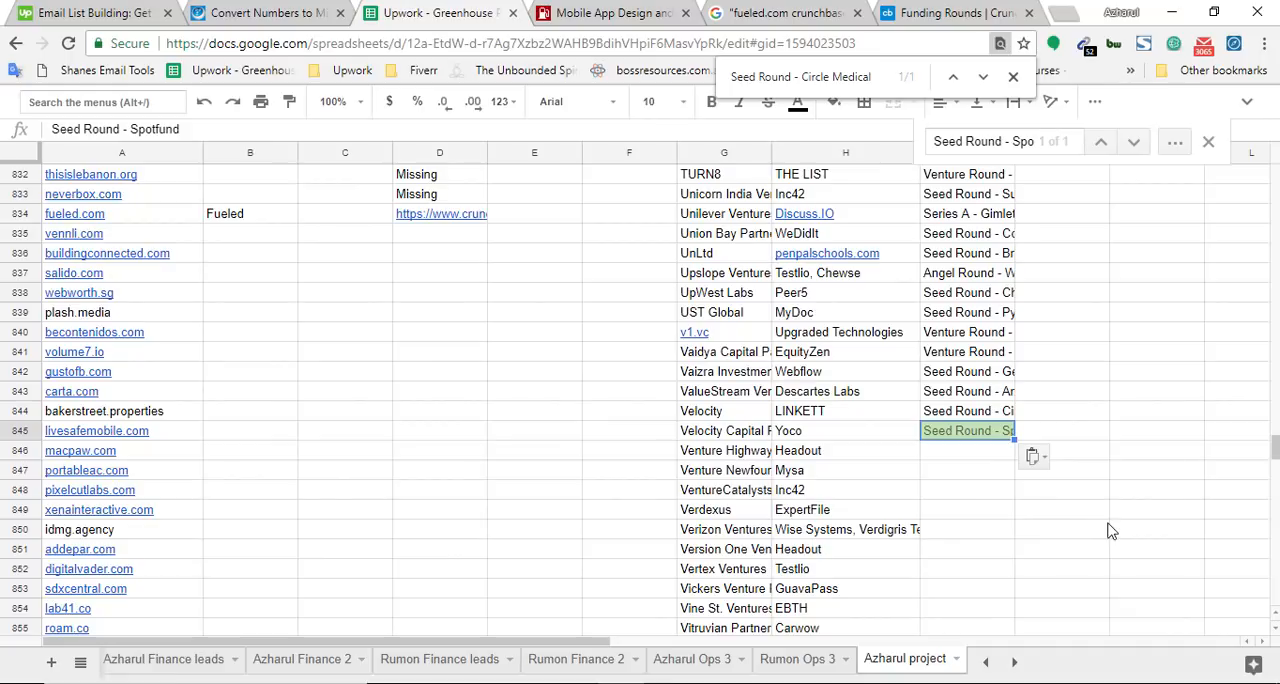
key(ctrl+v)
click(980, 475)
key(ctrl+v)
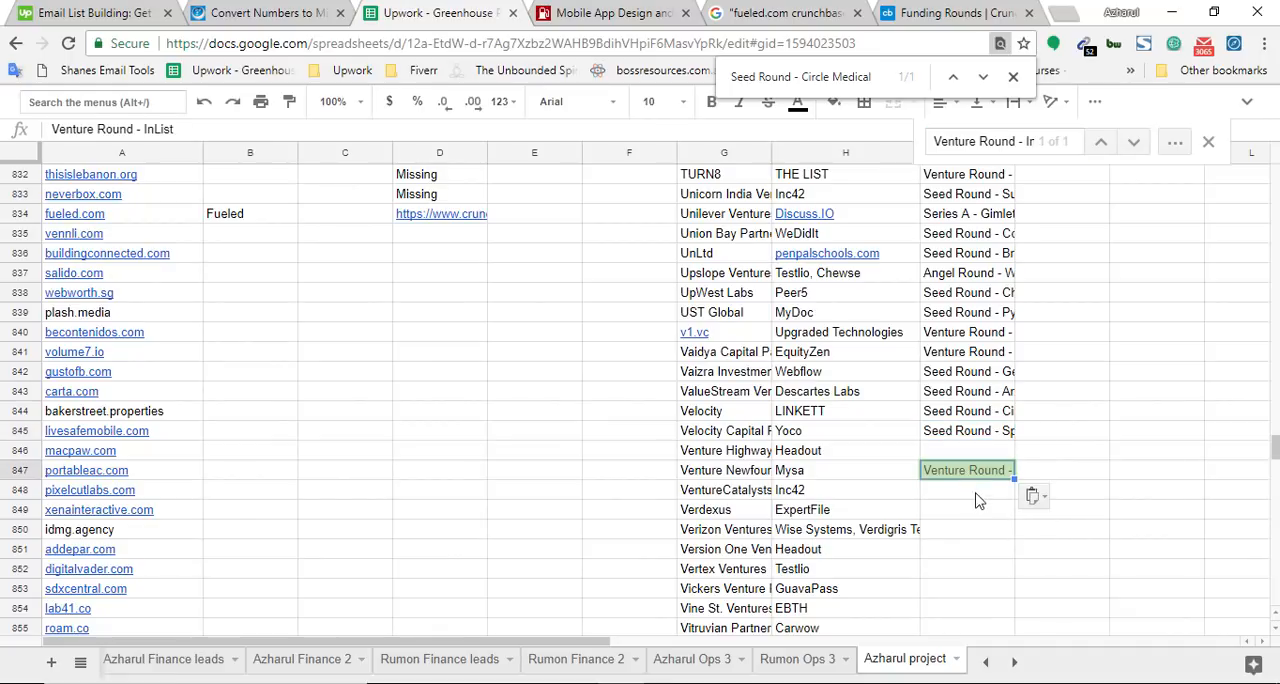
click(950, 12)
key(ctrl+v)
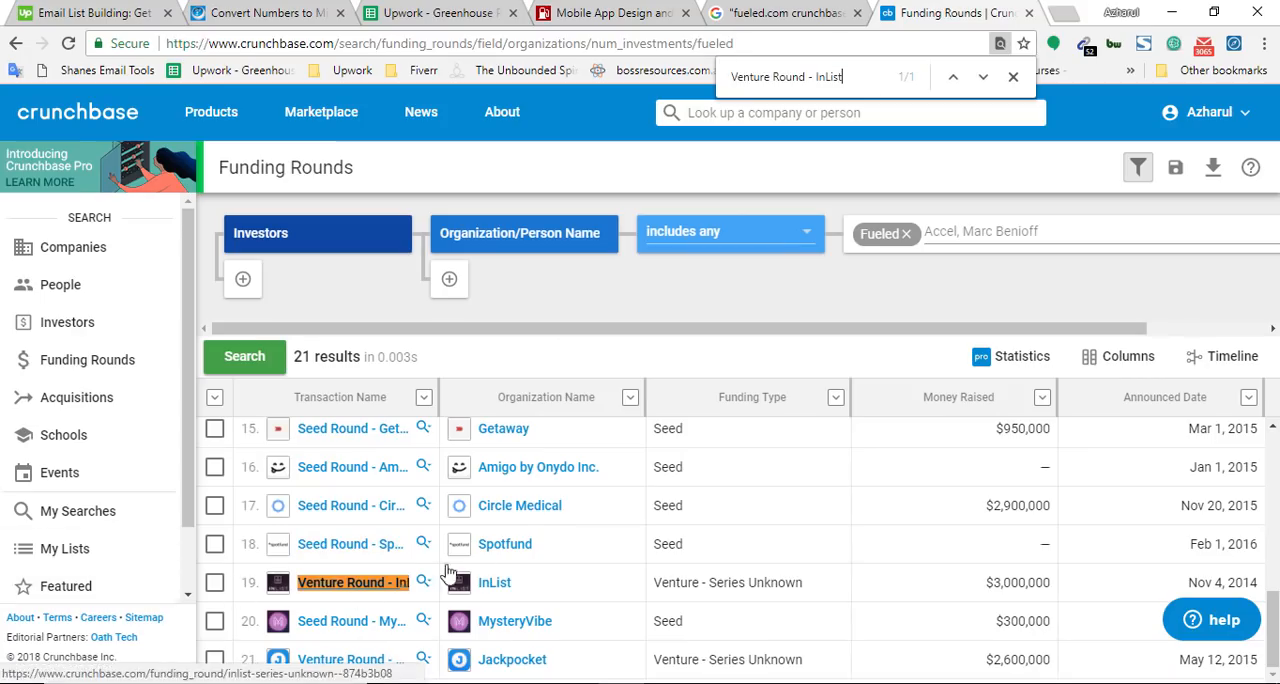
Copy the transaction name Seed Round - MysteryVibe as plain text from Fueled's Crunchbase rounds and return to the spreadsheet
right_click(337, 624)
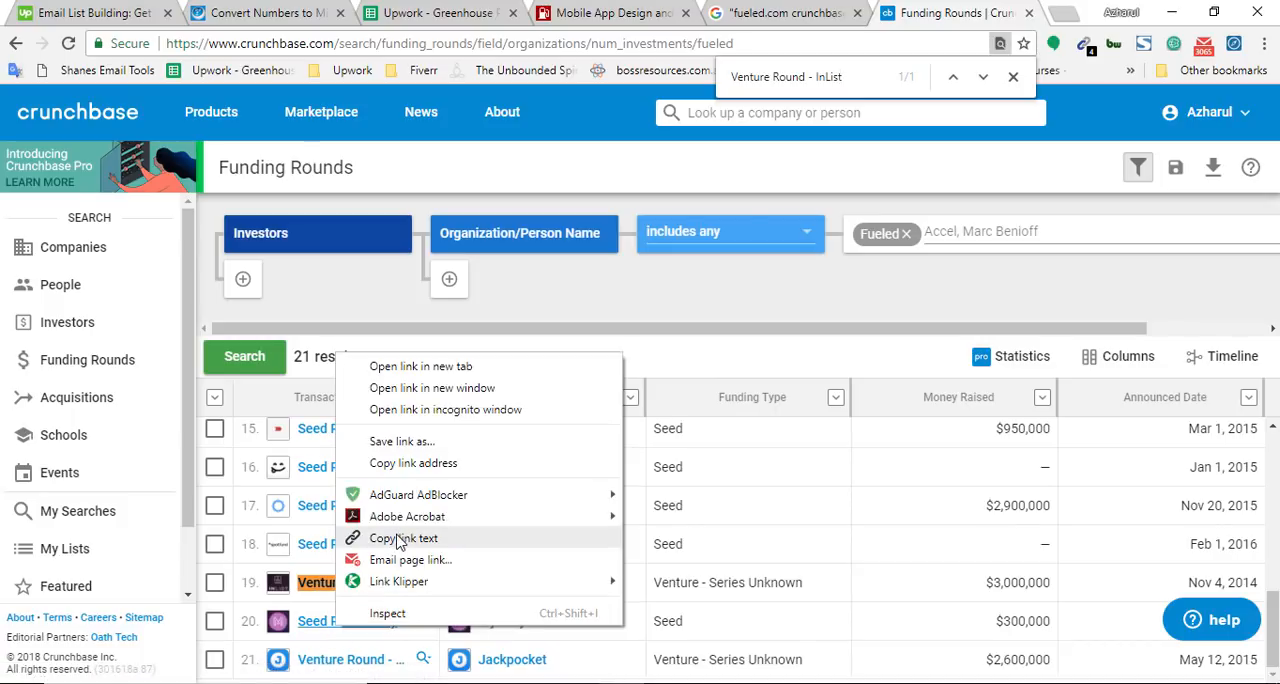
click(380, 538)
click(649, 44)
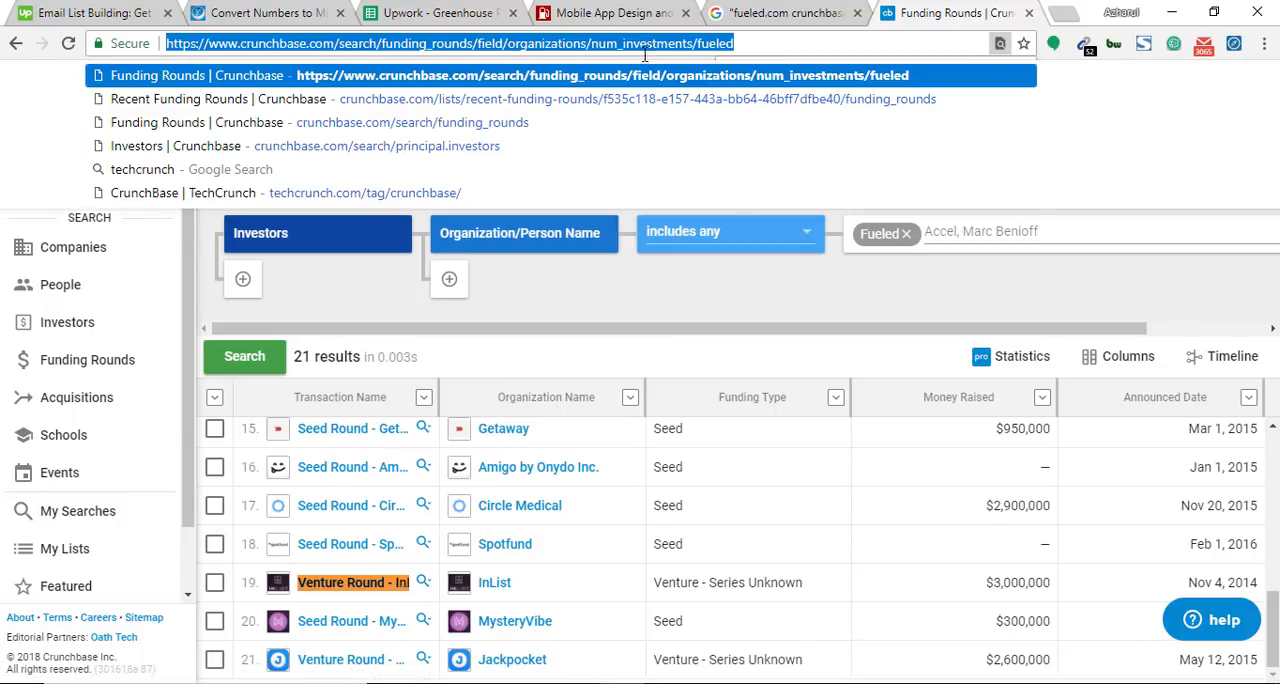
key(ctrl+v)
key(alt+Tab)
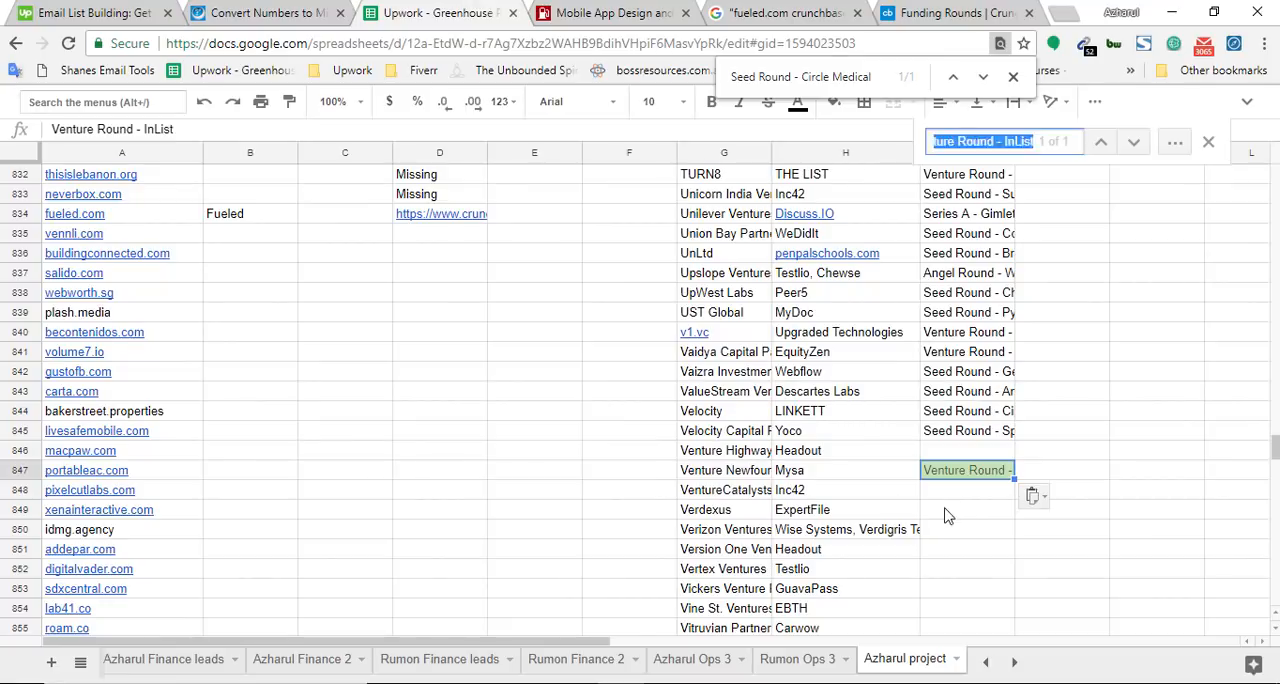
Search the spreadsheet for Seed Round - MysteryVibe, add it in cell I848, and find it on the Crunchbase rounds page
key(ctrl+v)
click(960, 494)
key(ctrl+v)
click(942, 8)
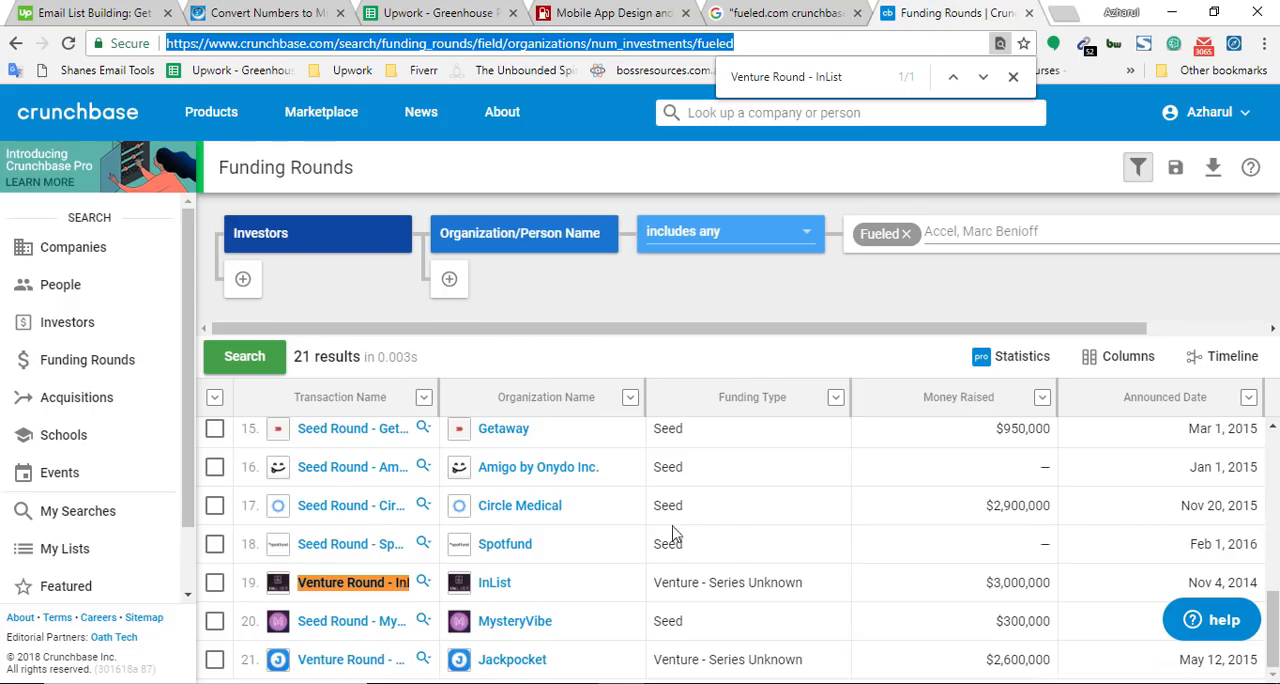
key(ctrl+f)
key(ctrl+v)
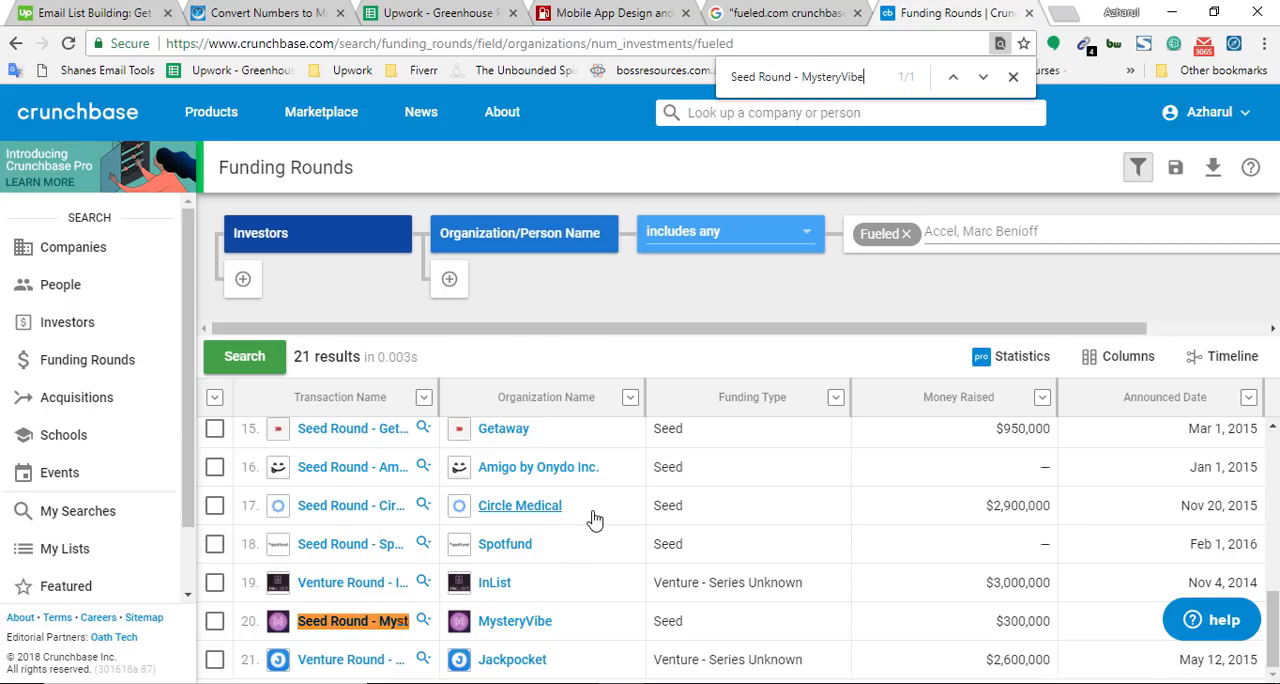
Copy the transaction name Venture Round - Jackpocket as plain text from the last of Fueled's Crunchbase rounds
right_click(342, 664)
click(430, 577)
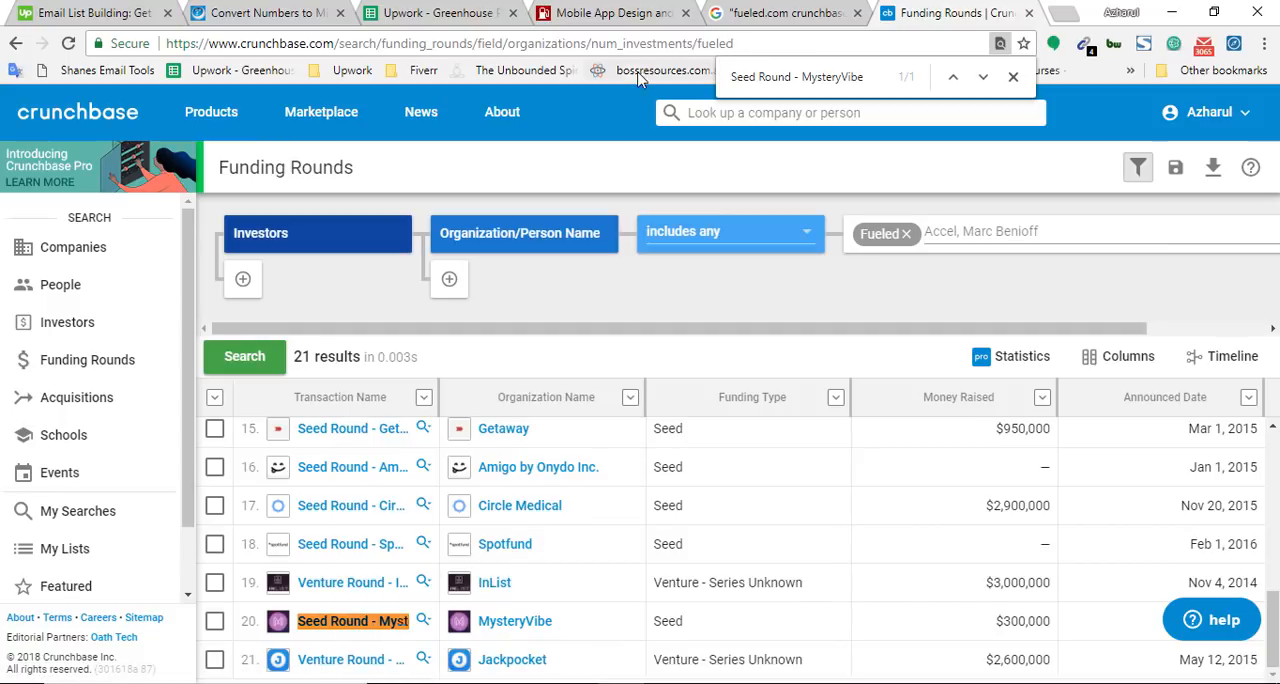
click(628, 45)
key(ctrl+v)
key(ctrl+a)
key(Escape)
Search the spreadsheet for Venture Round - Jackpocket and add it in the empty cell I846
click(383, 10)
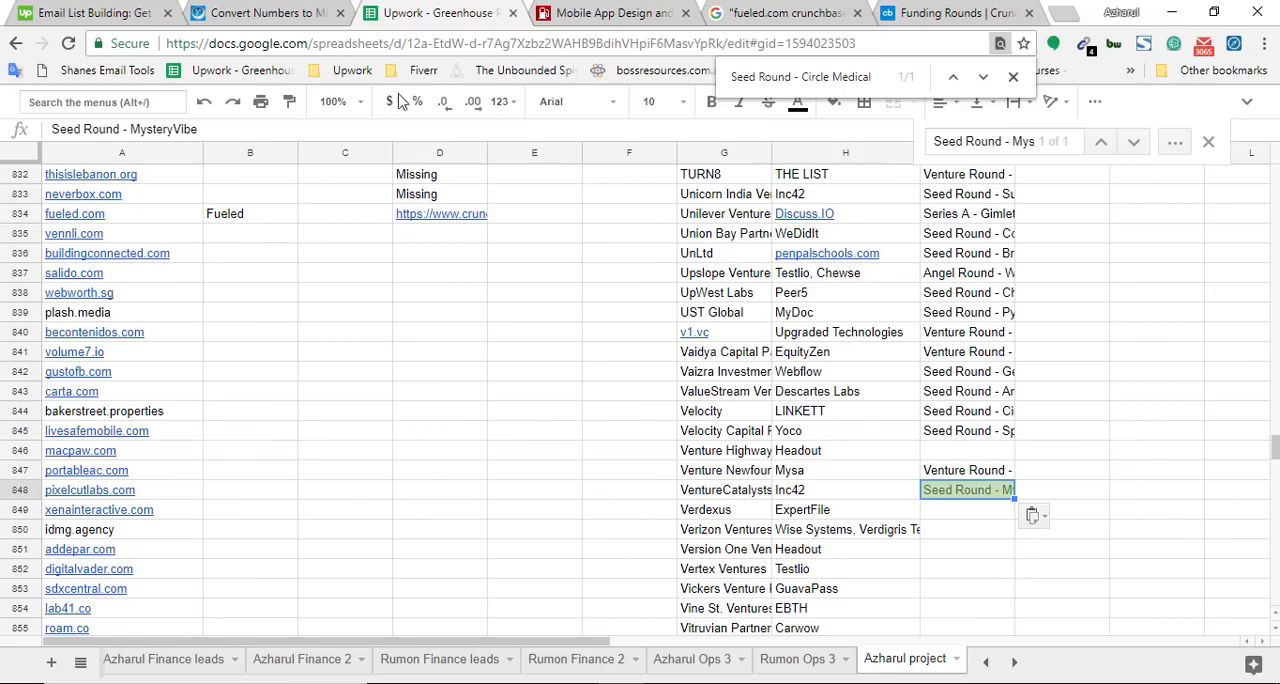
key(ctrl+f)
key(ctrl+v)
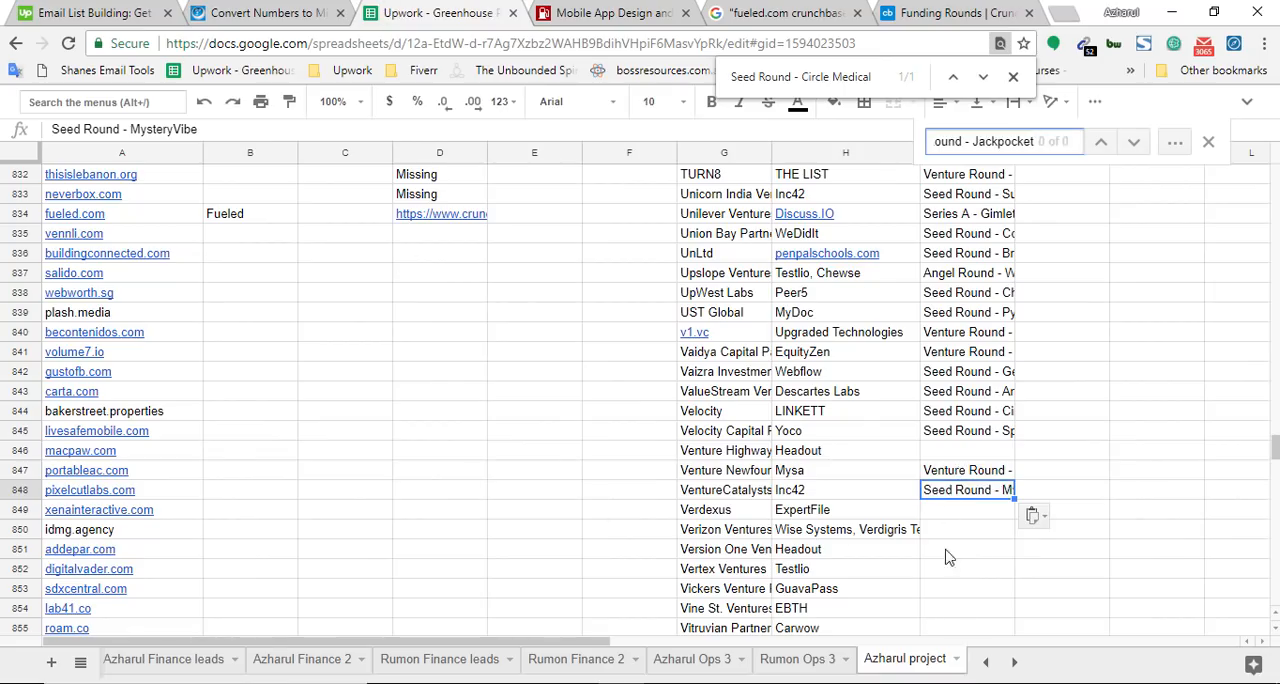
scroll(1037, 502, up, 2)
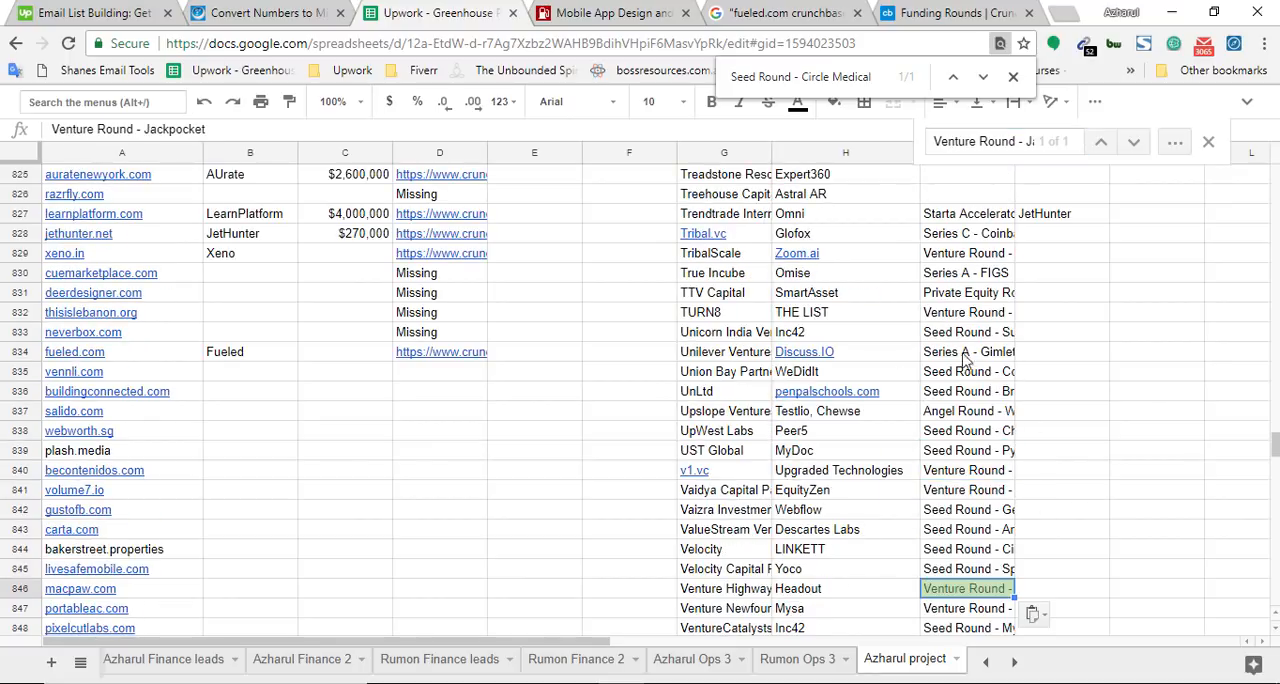
Copy the company name Fueled from cell B834 into J828:J848 beside all of its recorded investment rounds
click(283, 355)
key(ctrl+c)
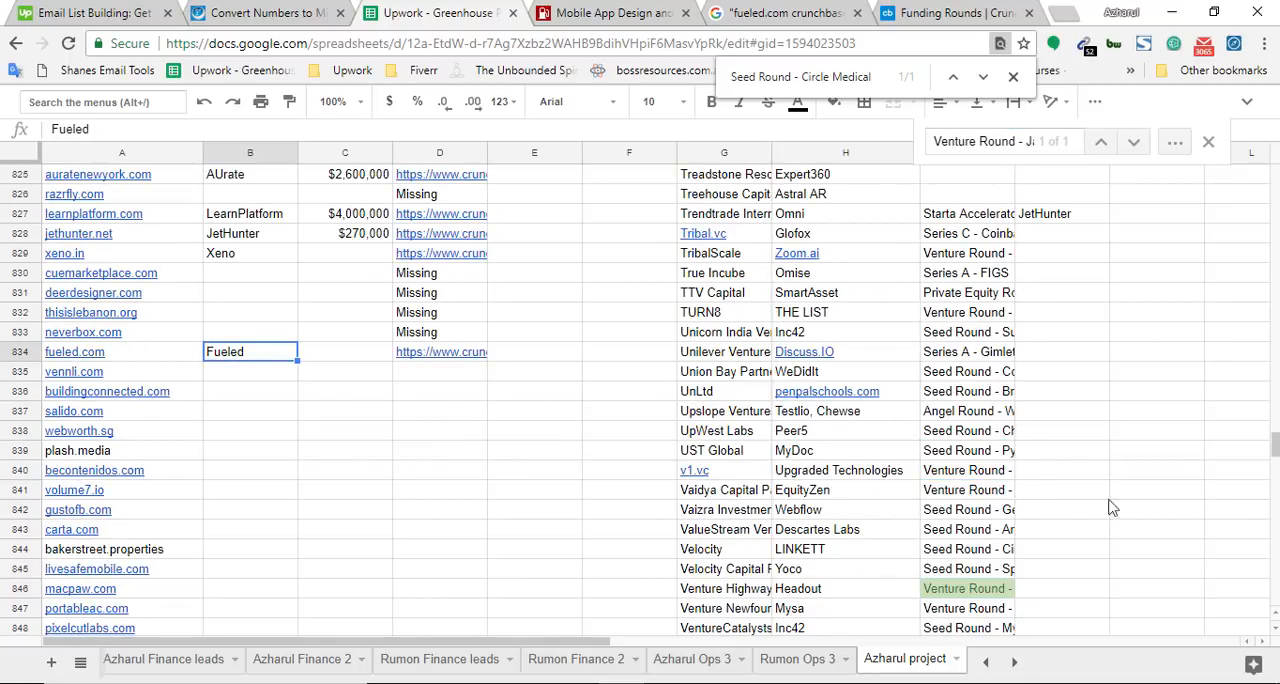
drag(1062, 236, 1034, 477)
key(ctrl+v)
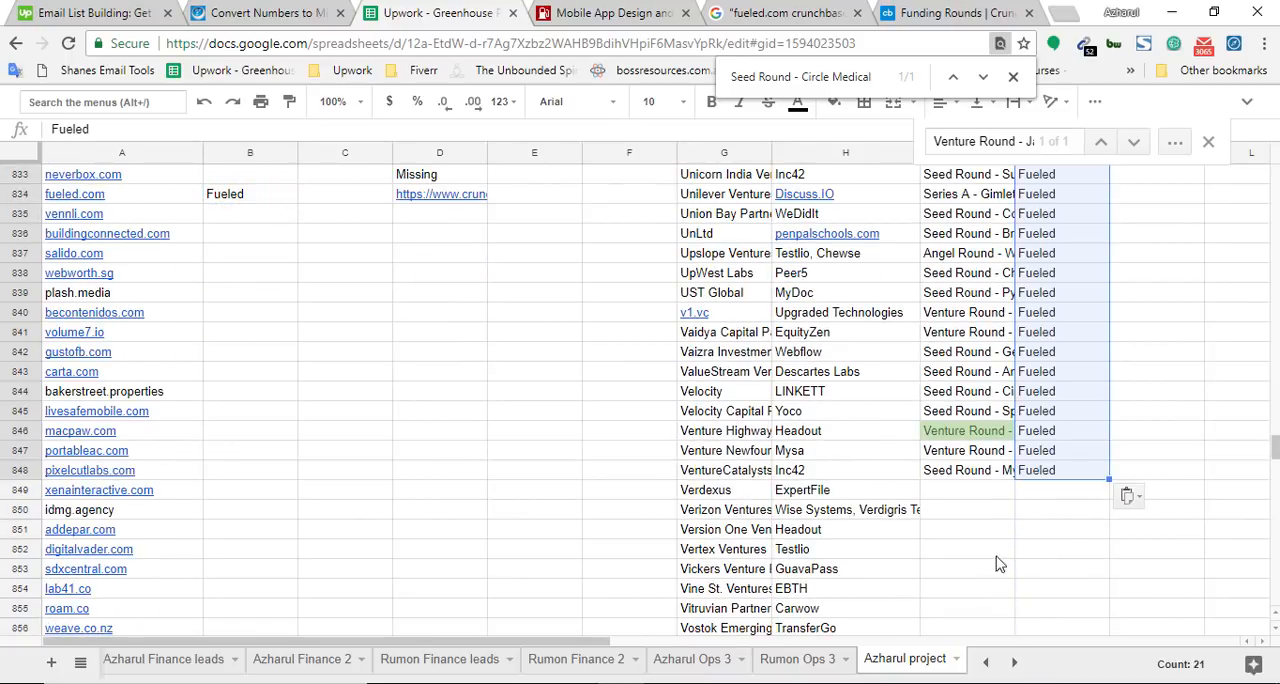
Move the investment rounds and company names from I827:J848 to the end of the investor list, starting at G1171
scroll(998, 540, up, 5)
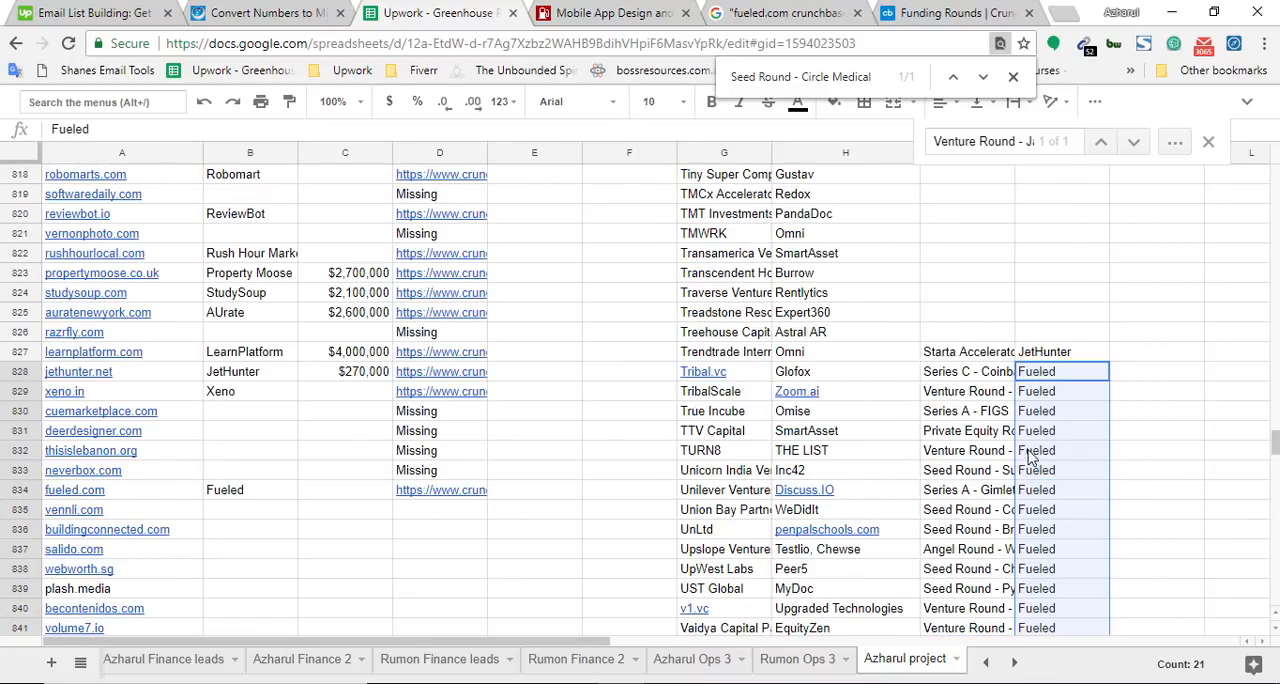
scroll(1030, 455, down, 3)
scroll(1000, 400, up, 2)
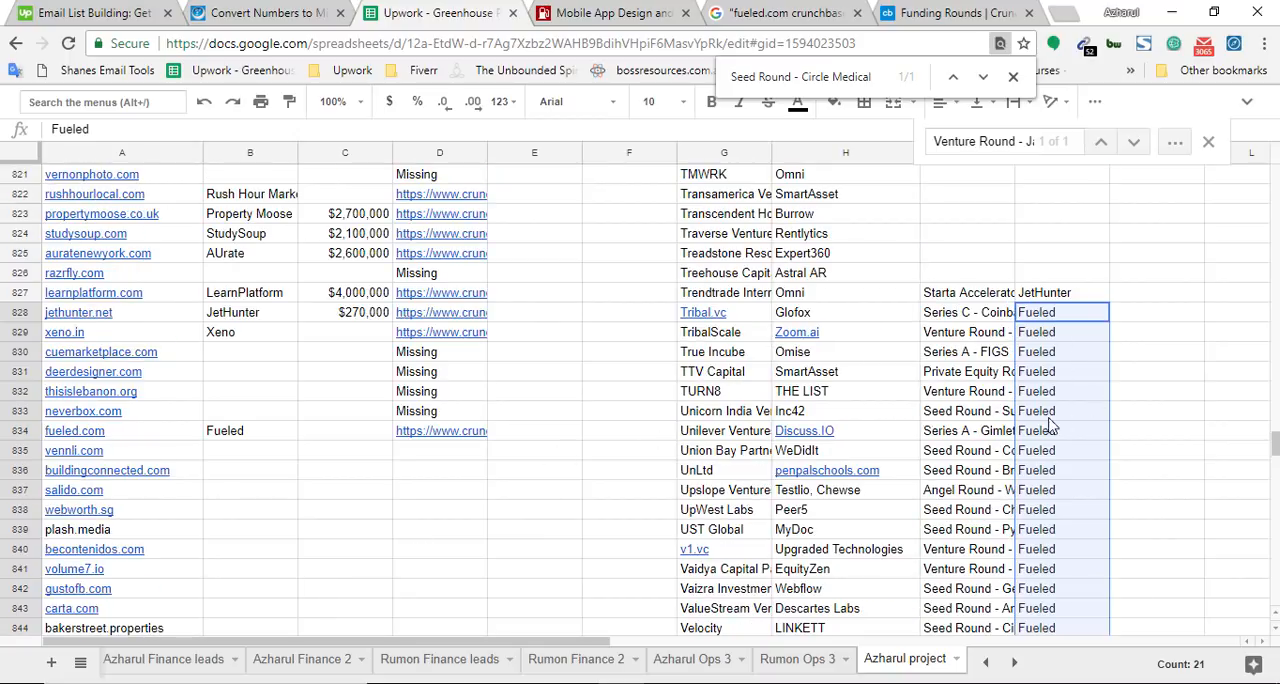
drag(978, 303, 1050, 322)
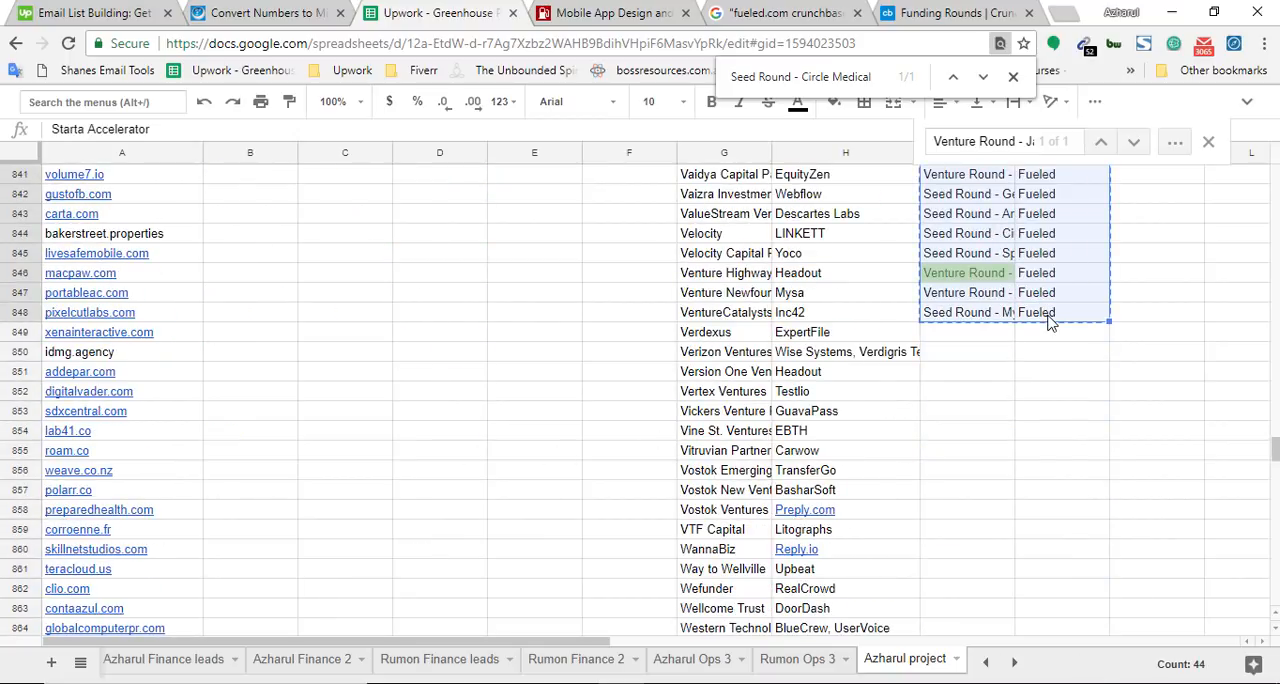
drag(1275, 449, 1275, 537)
scroll(757, 520, down, 5)
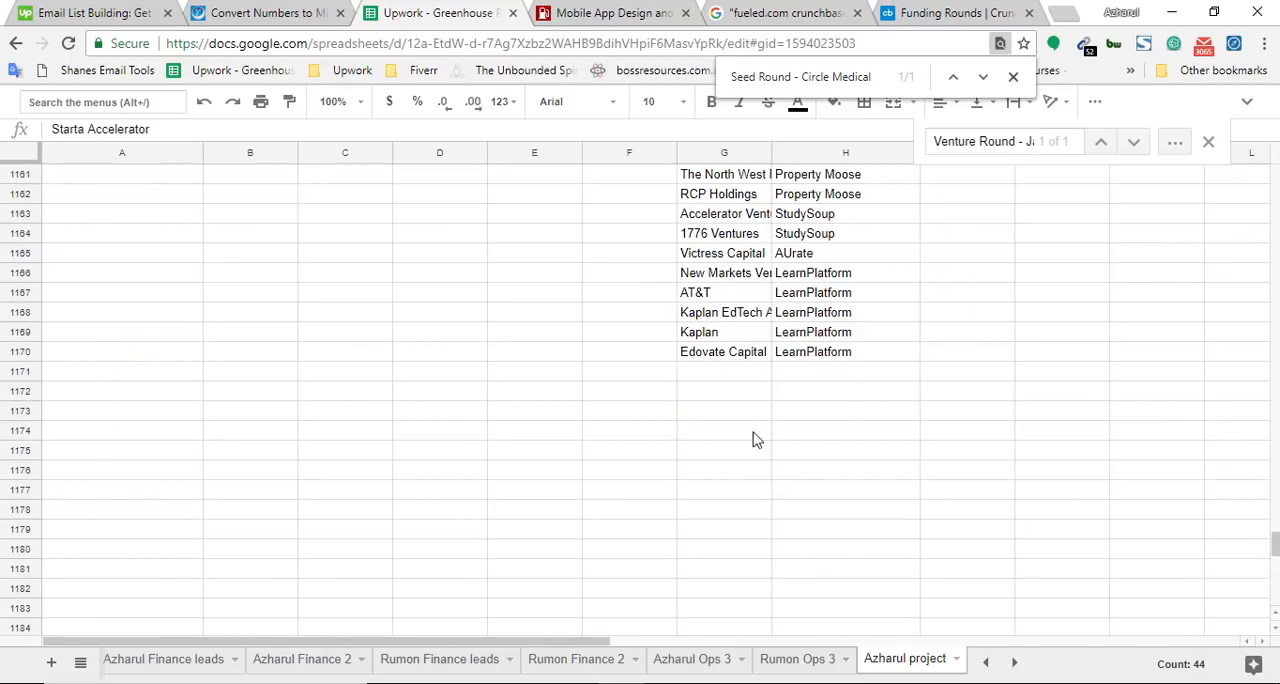
click(738, 375)
key(ctrl+v)
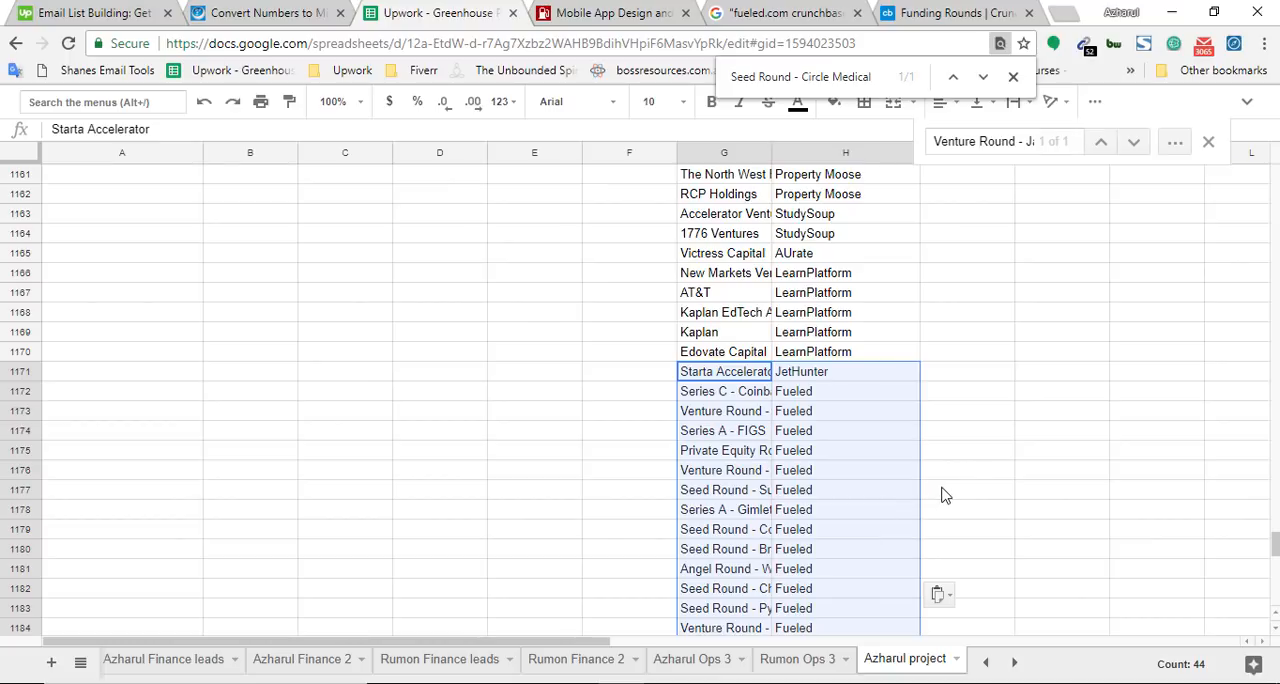
scroll(940, 450, down, 2)
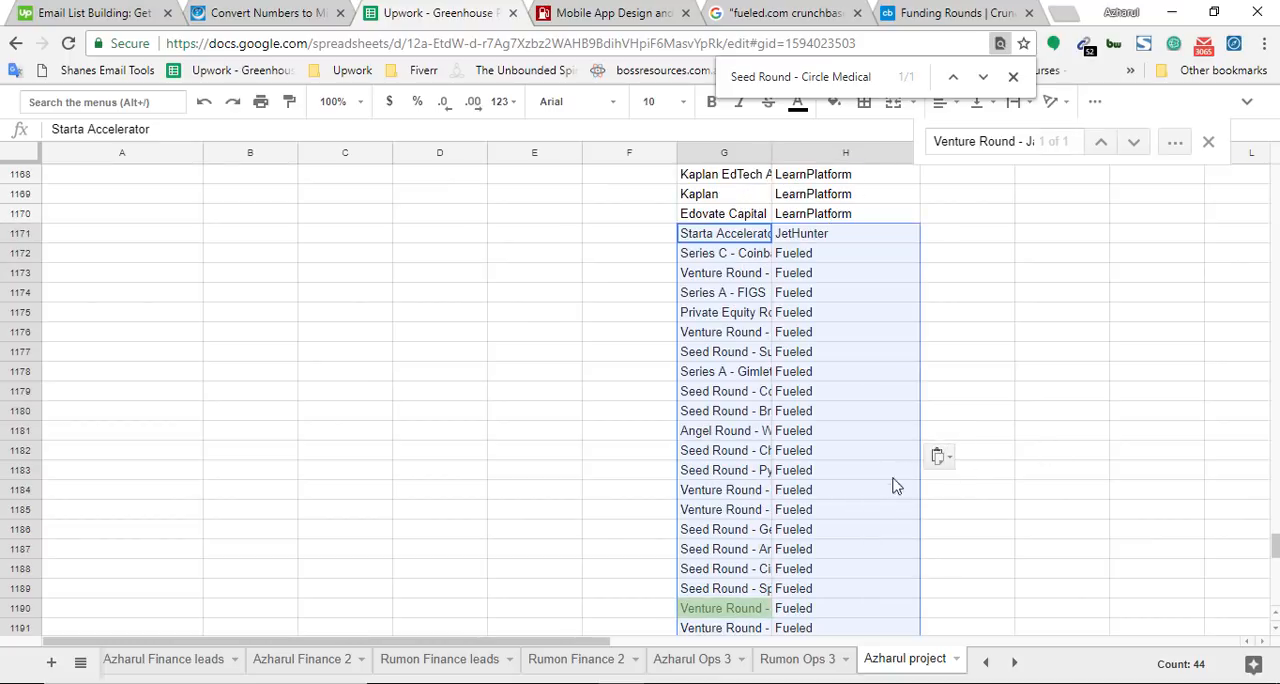
scroll(880, 493, down, 4)
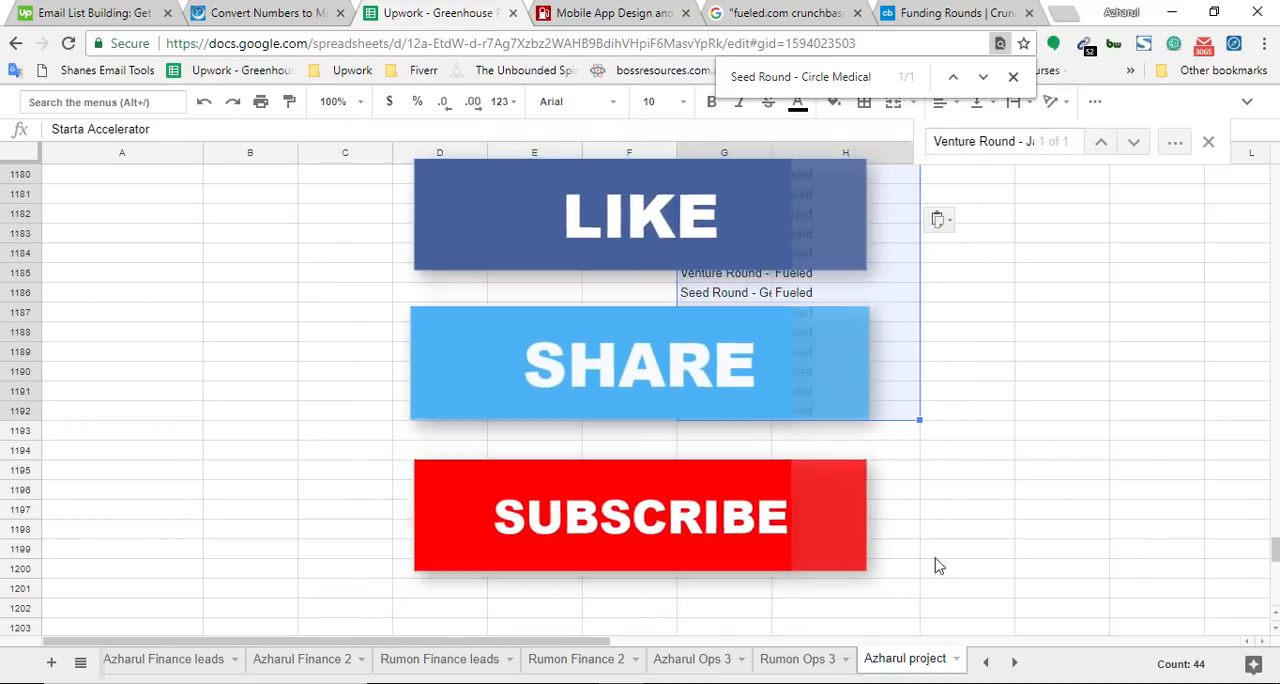
Close the Google search, the Crunchbase funding rounds page and the Fueled website
click(792, 12)
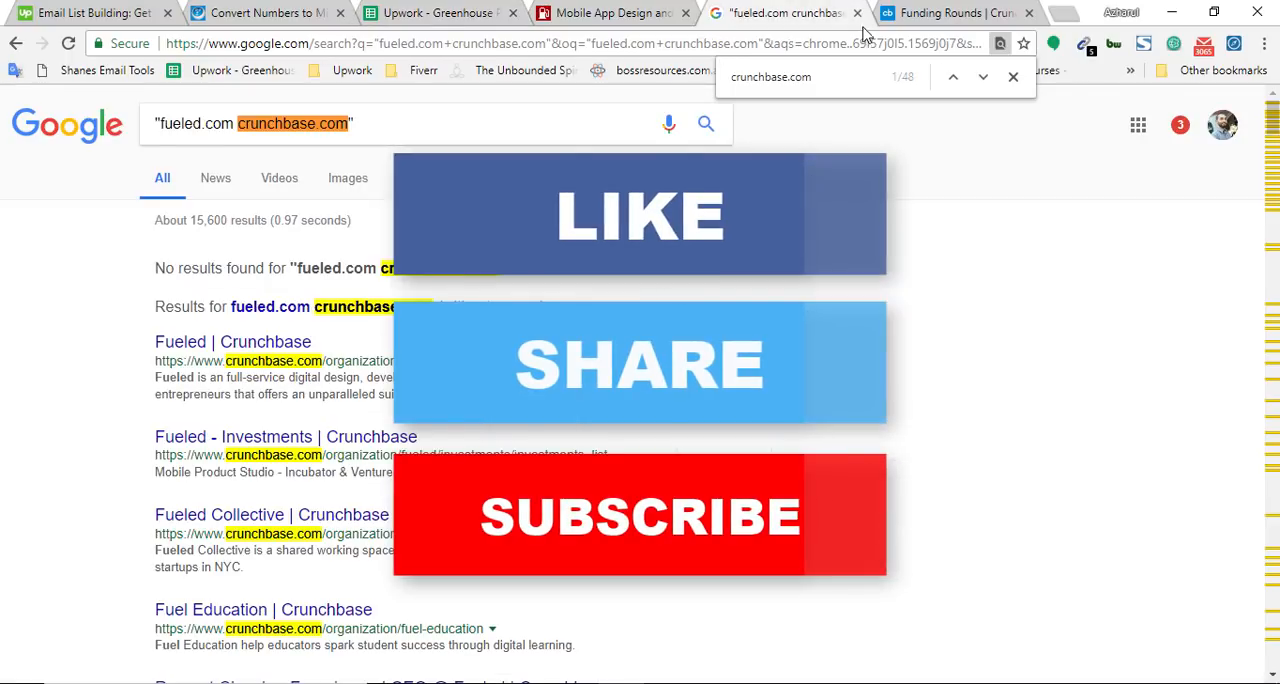
click(857, 13)
click(857, 13)
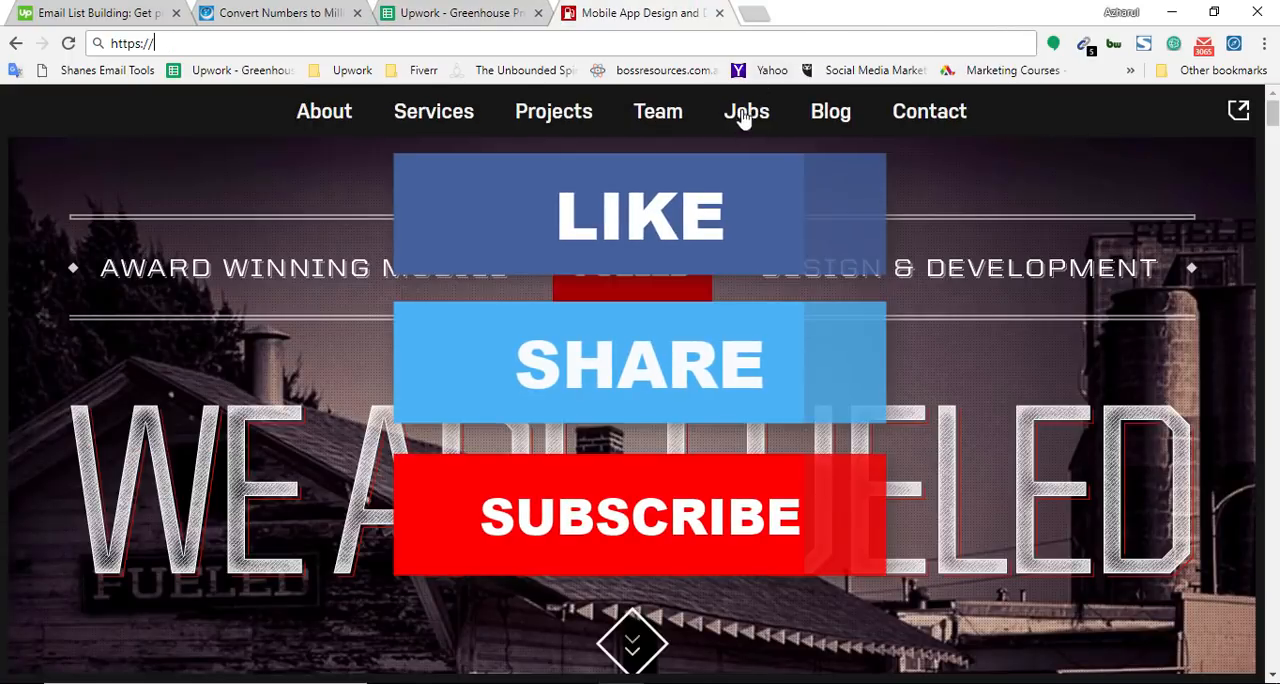
click(720, 13)
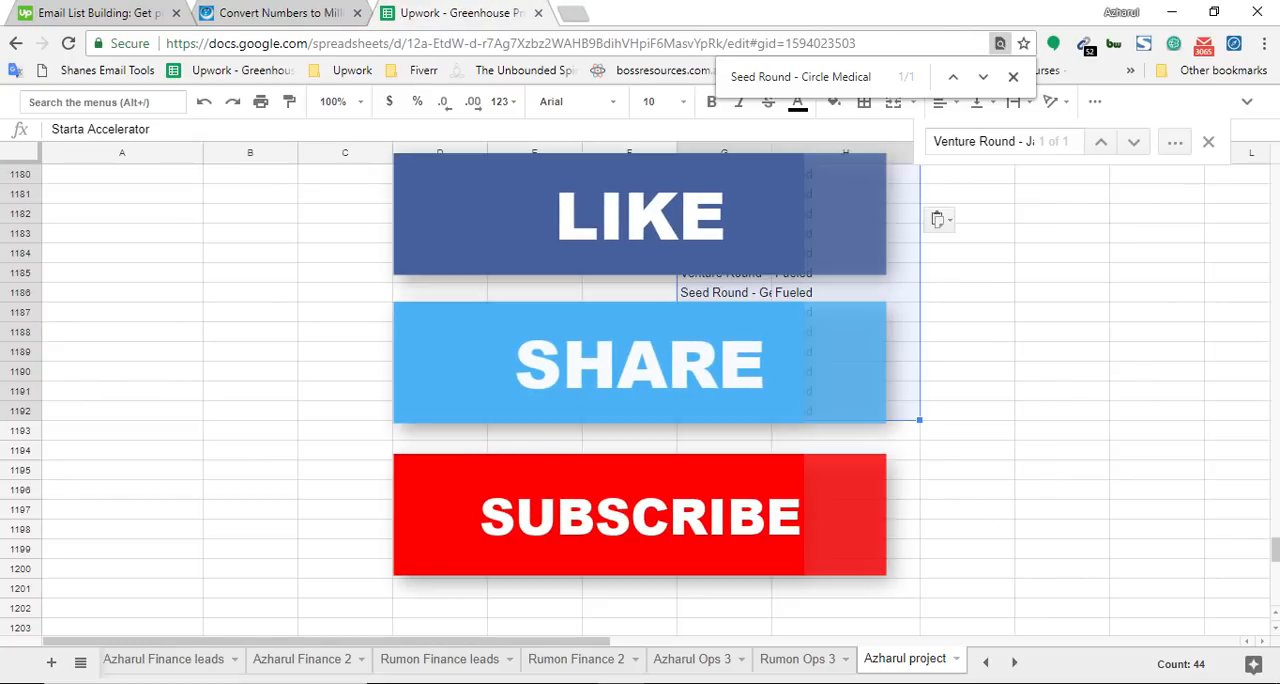
Review the recorded company names, funding amounts and Crunchbase URLs in columns B to D, especially rows 828 to 834
drag(1277, 562, 1276, 427)
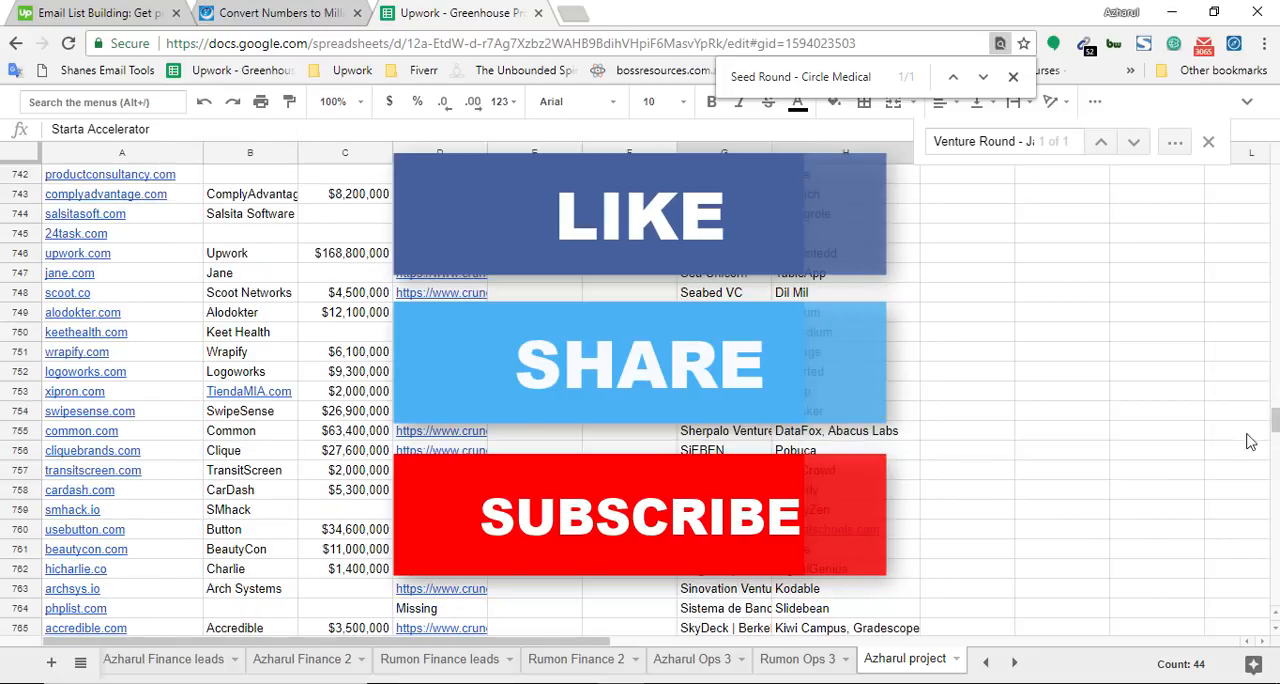
scroll(240, 480, down, 4)
scroll(238, 505, down, 7)
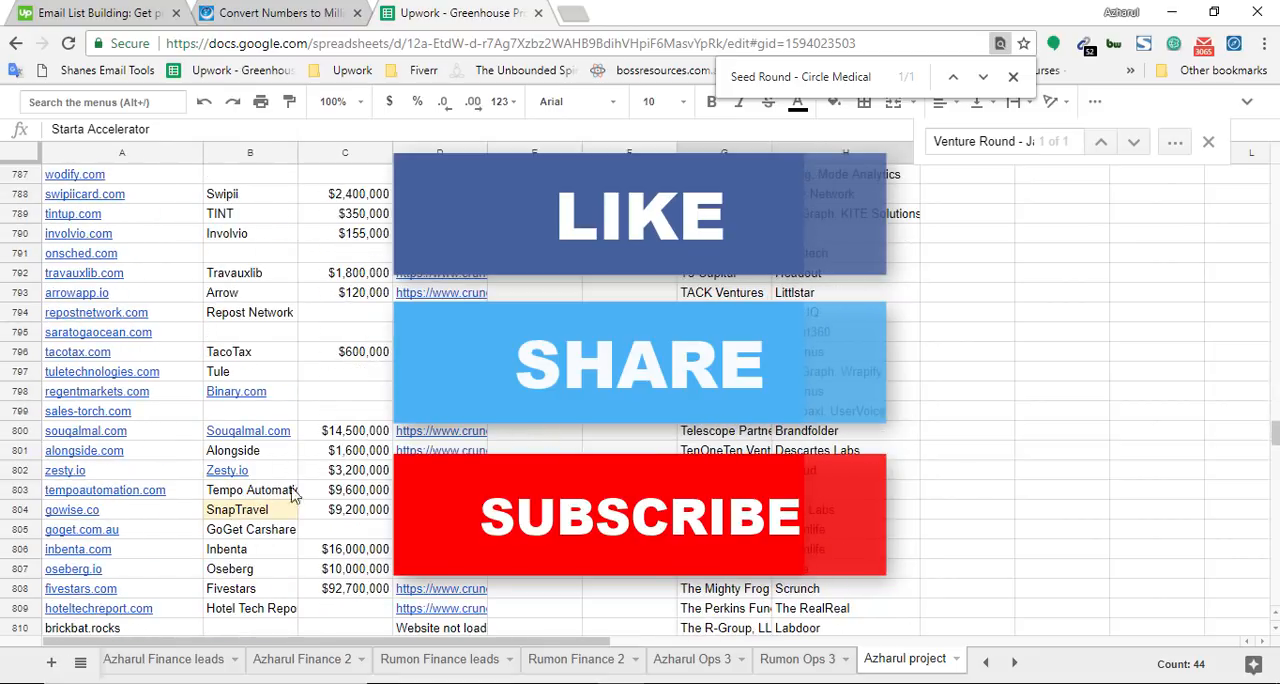
scroll(393, 472, down, 3)
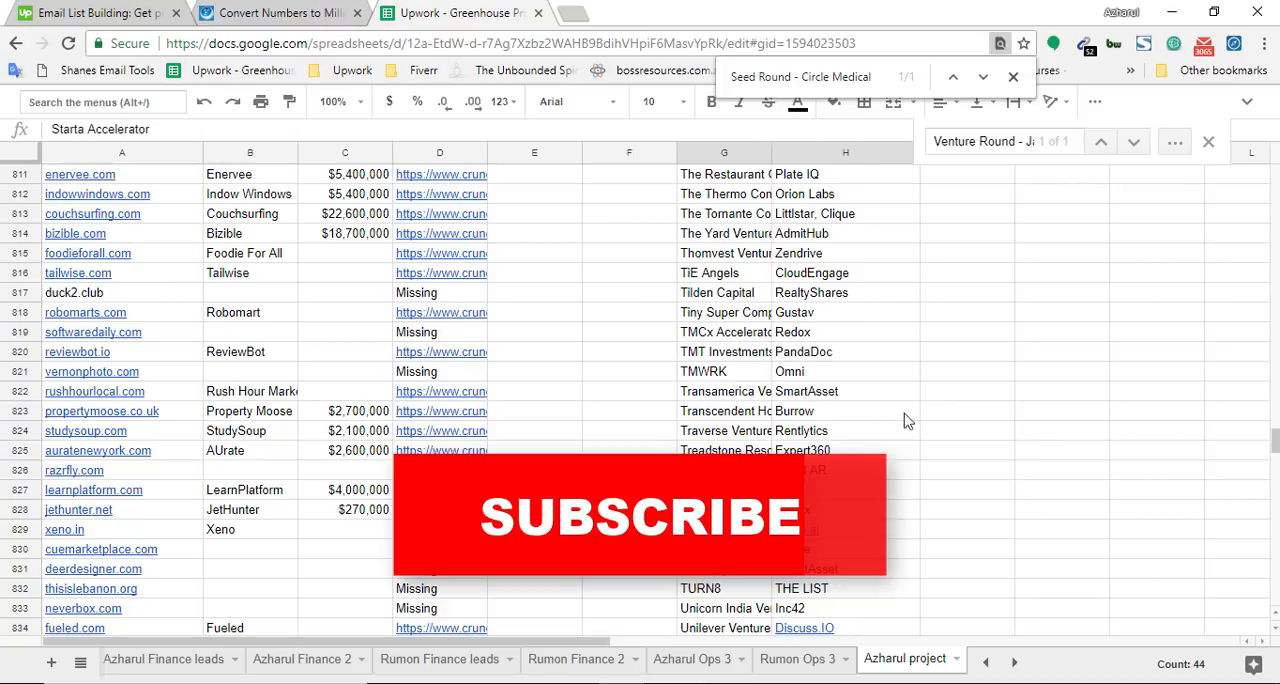
mouse_move(1276, 441)
mouse_down()
mouse_move(1276, 484)
mouse_move(1276, 442)
mouse_up()
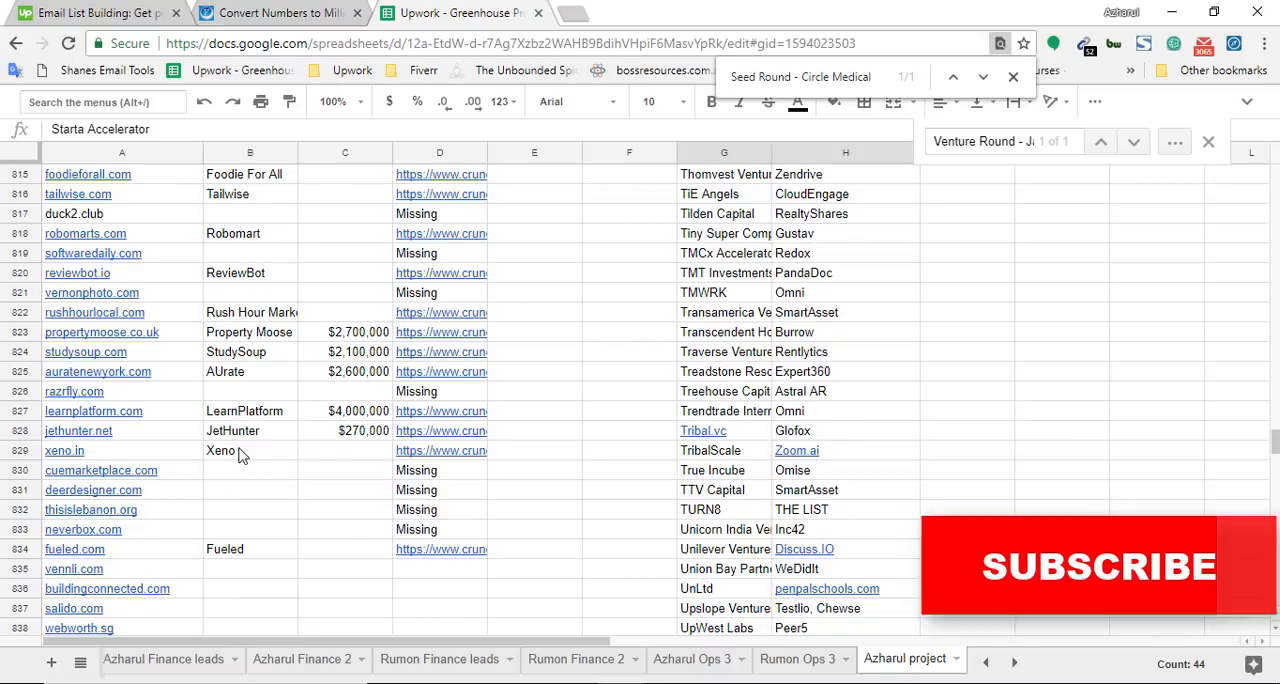
drag(239, 455, 434, 570)
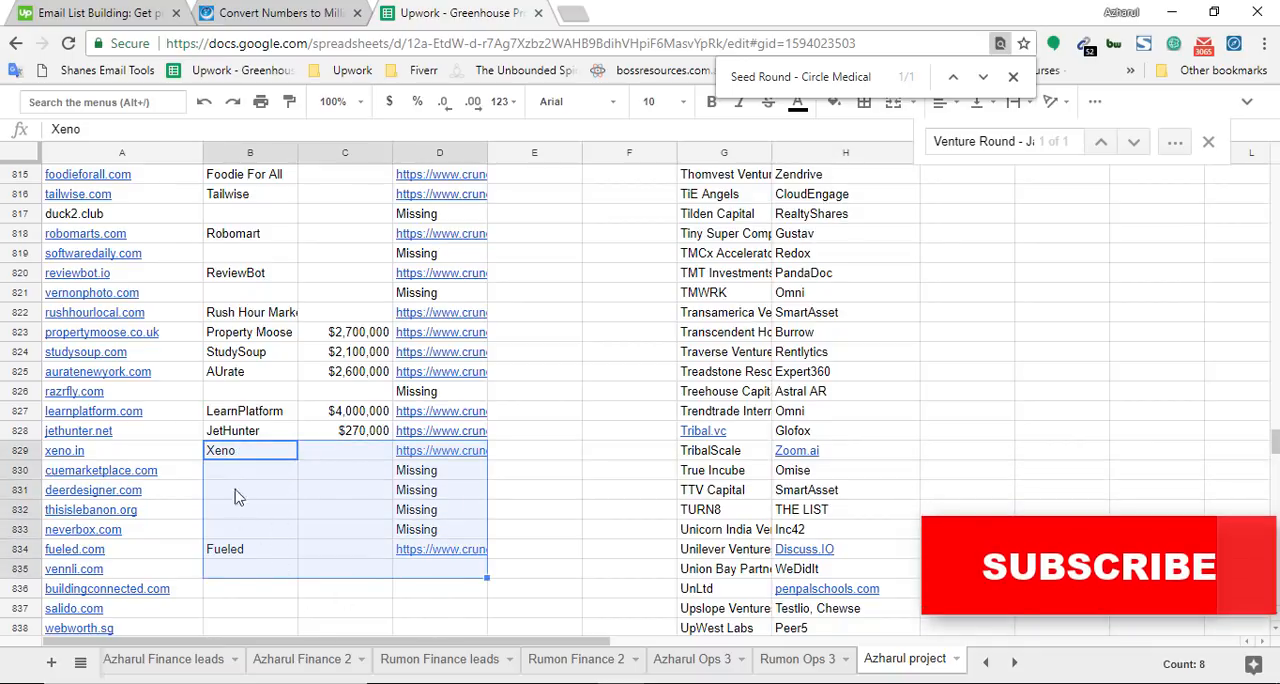
drag(245, 432, 420, 443)
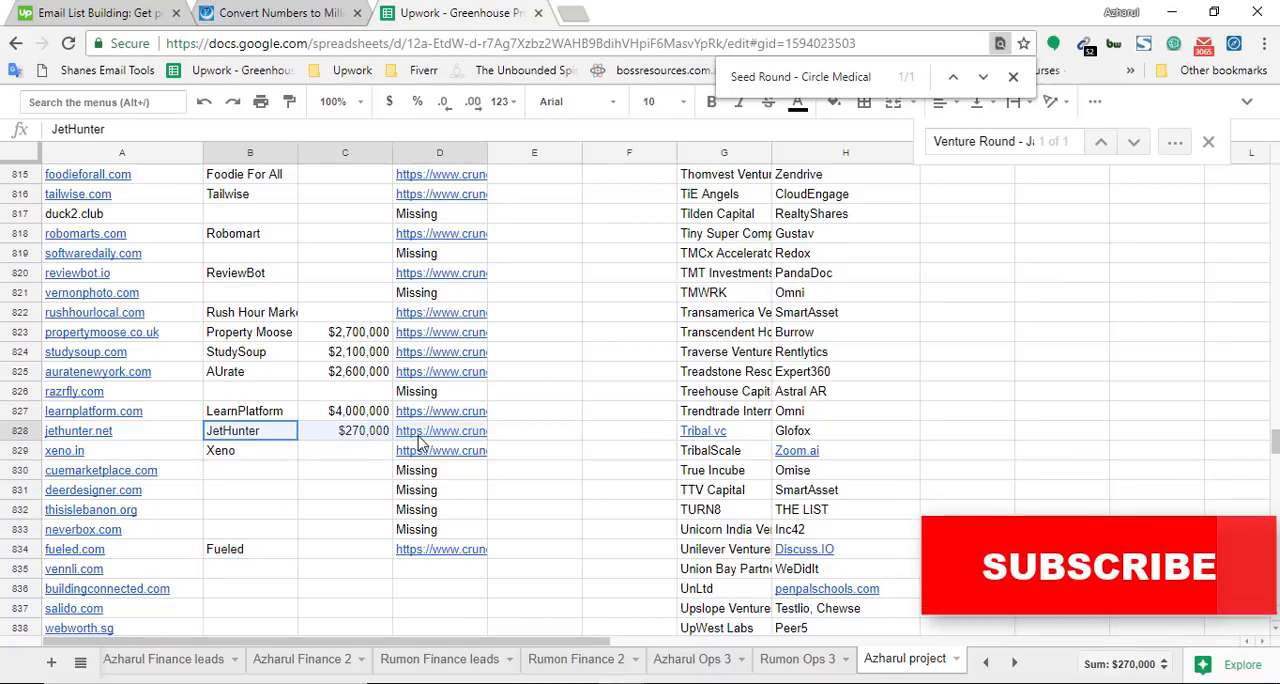
click(242, 460)
drag(294, 497, 288, 547)
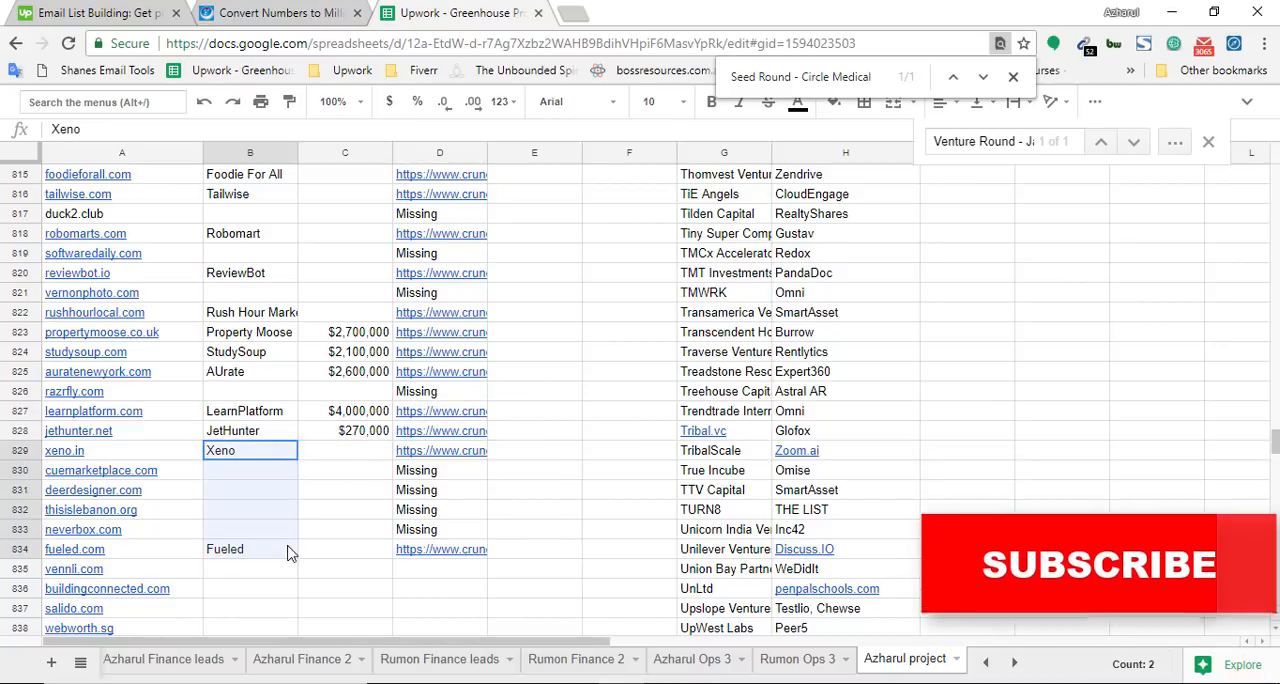
click(355, 456)
shift+click(360, 557)
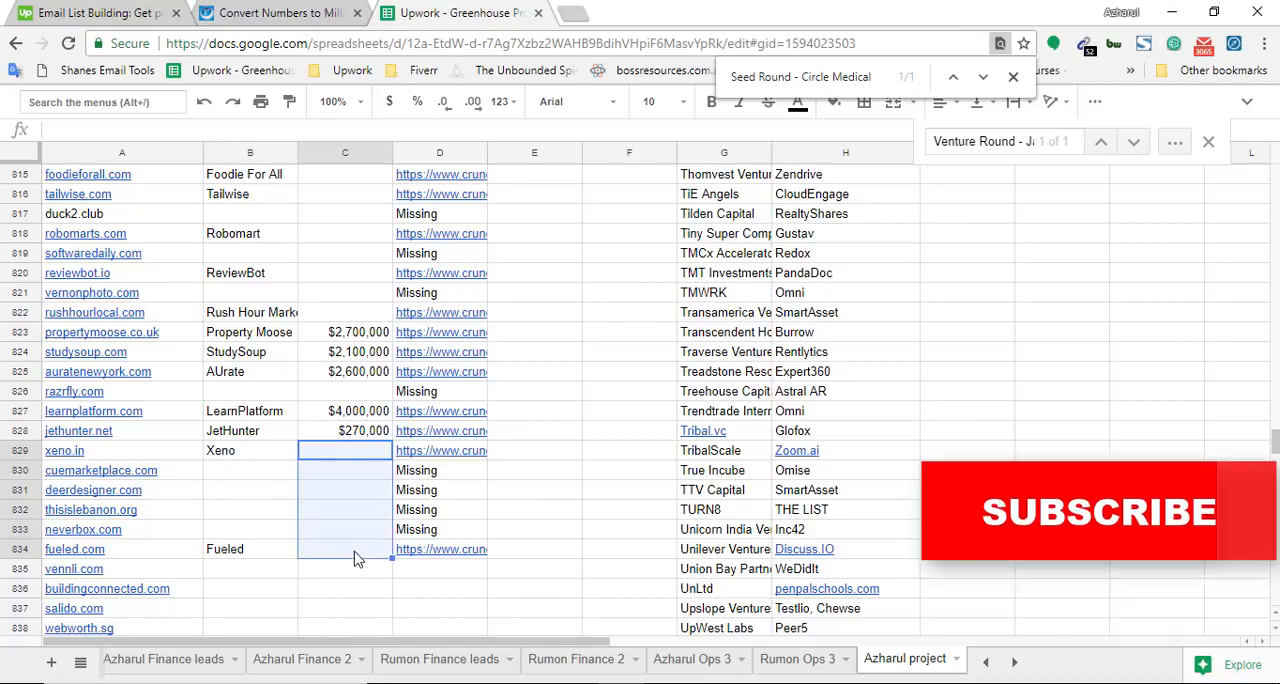
View the number conversion page and the Upwork contract's time and earnings, returning to the spreadsheet after each
click(280, 12)
click(458, 13)
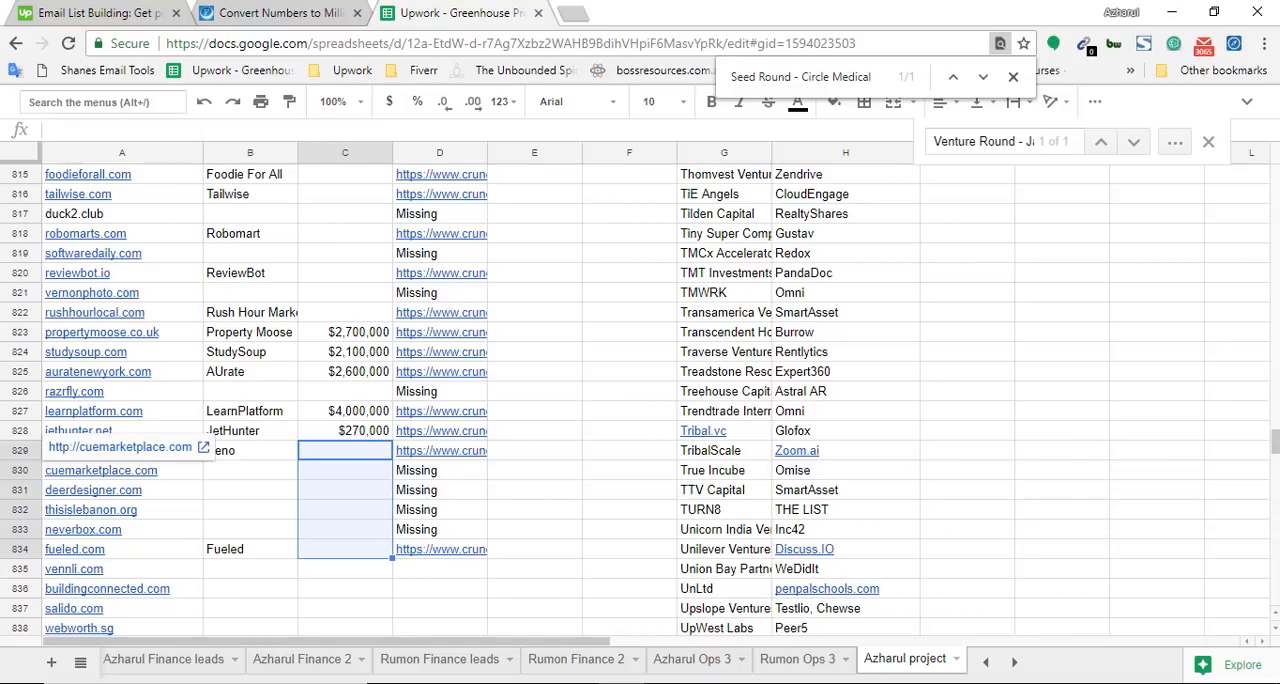
click(150, 12)
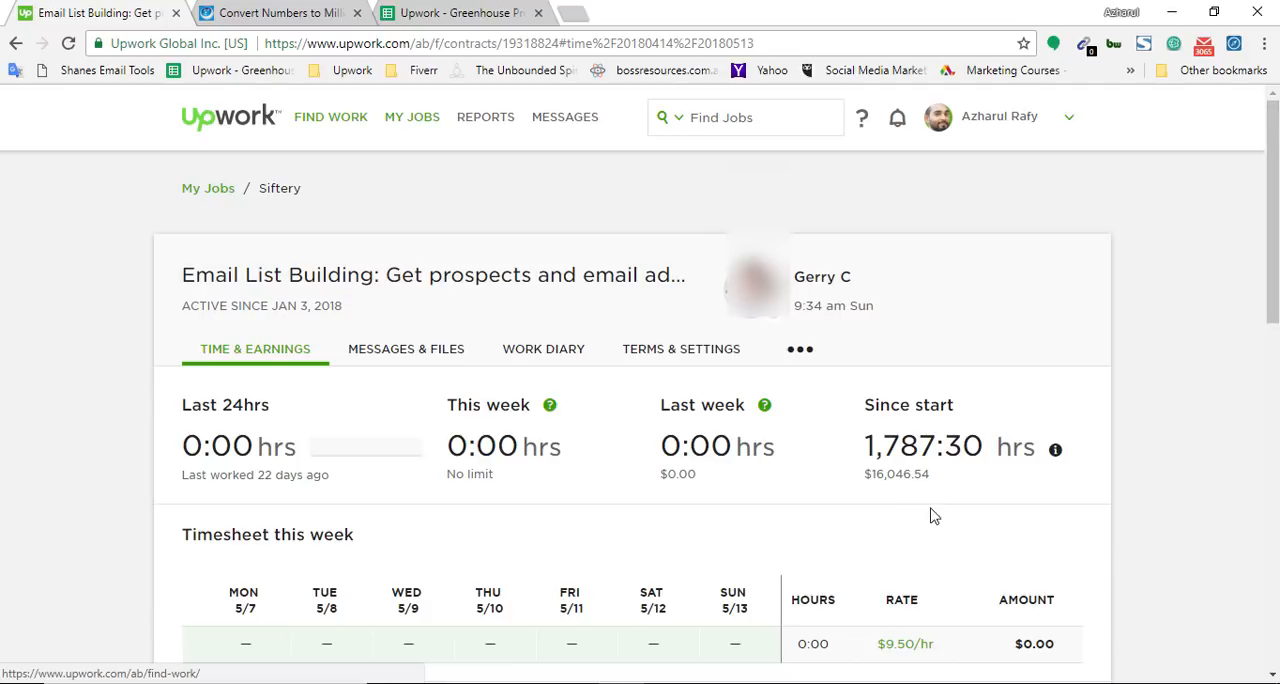
click(460, 12)
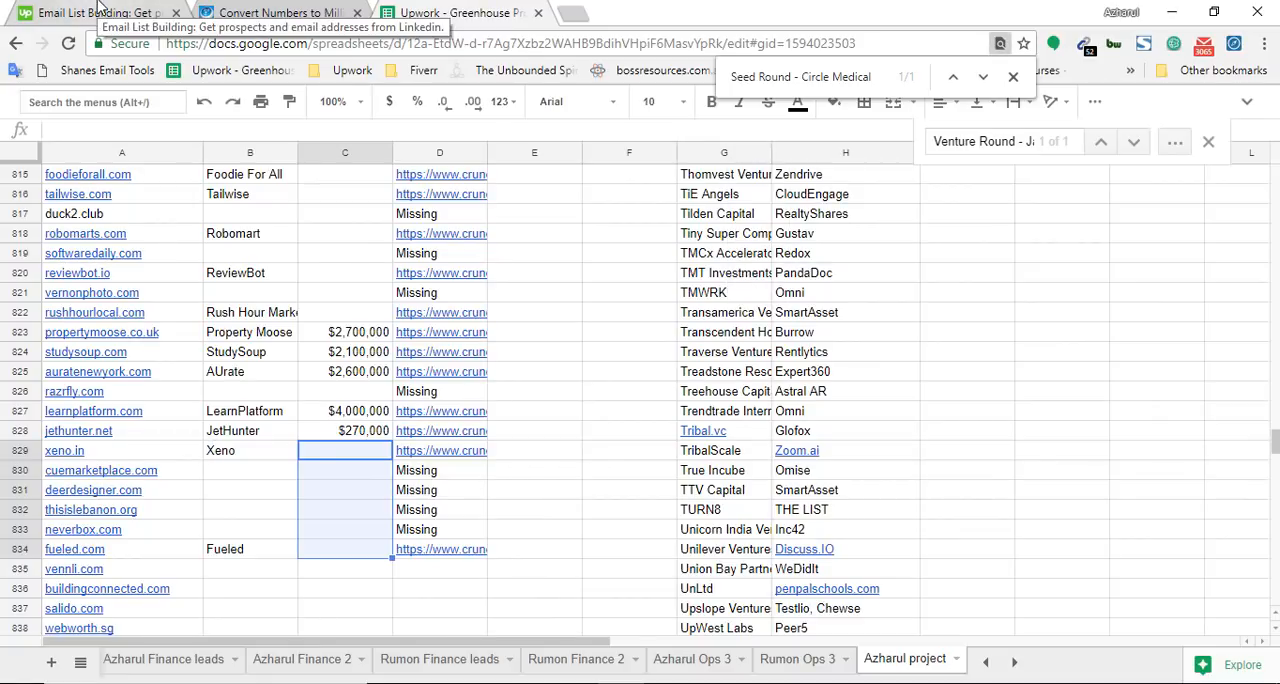